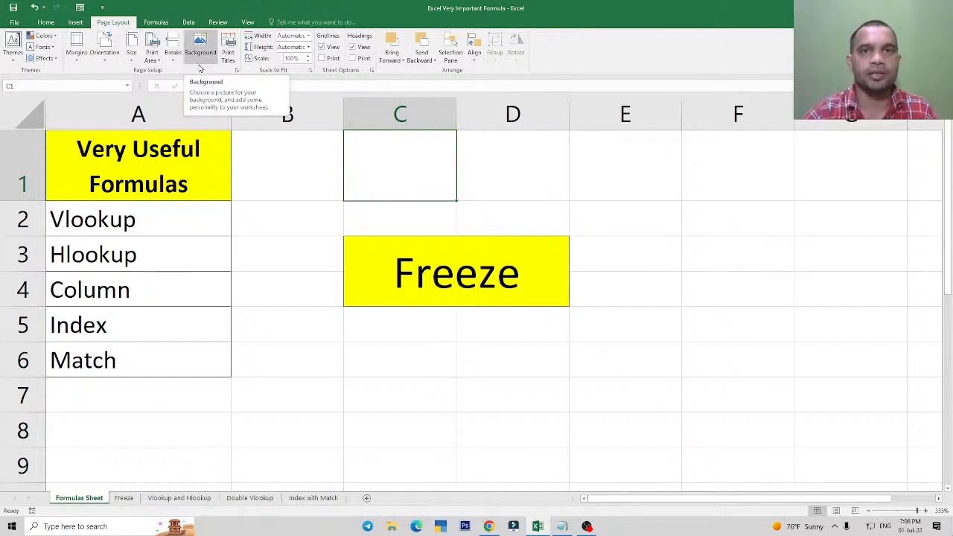
# Review the useful formulas listed in A2:A6 and the Freeze heading on the Formulas Sheet.
pyautogui.click(46, 22)
pyautogui.click(431, 268)
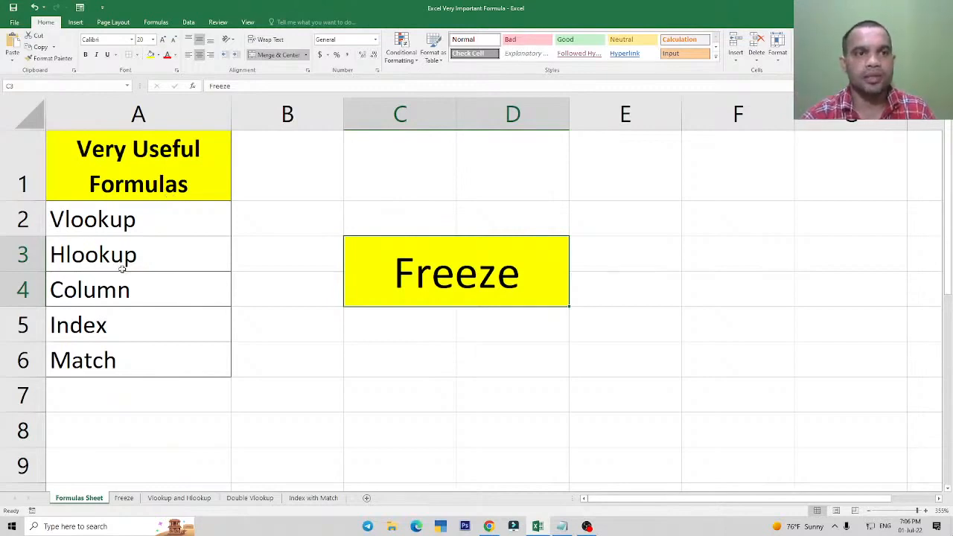
pyautogui.click(108, 224)
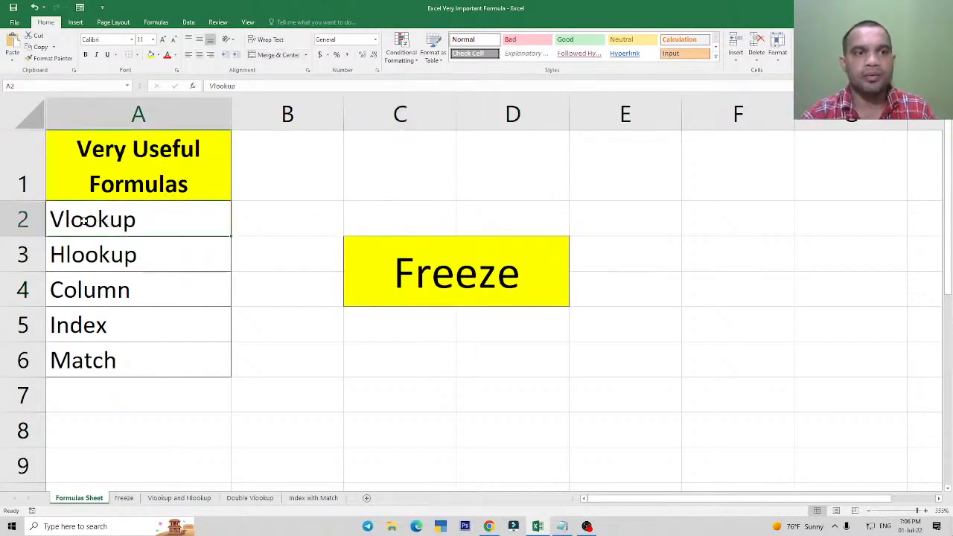
pyautogui.click(86, 259)
pyautogui.click(88, 291)
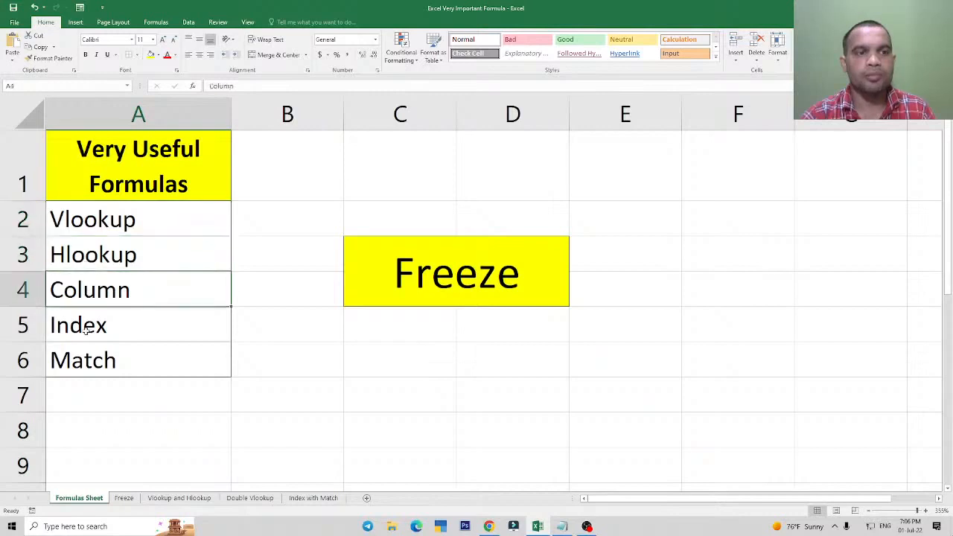
pyautogui.click(86, 332)
pyautogui.click(88, 362)
pyautogui.moveTo(84, 226); pyautogui.dragTo(92, 363)
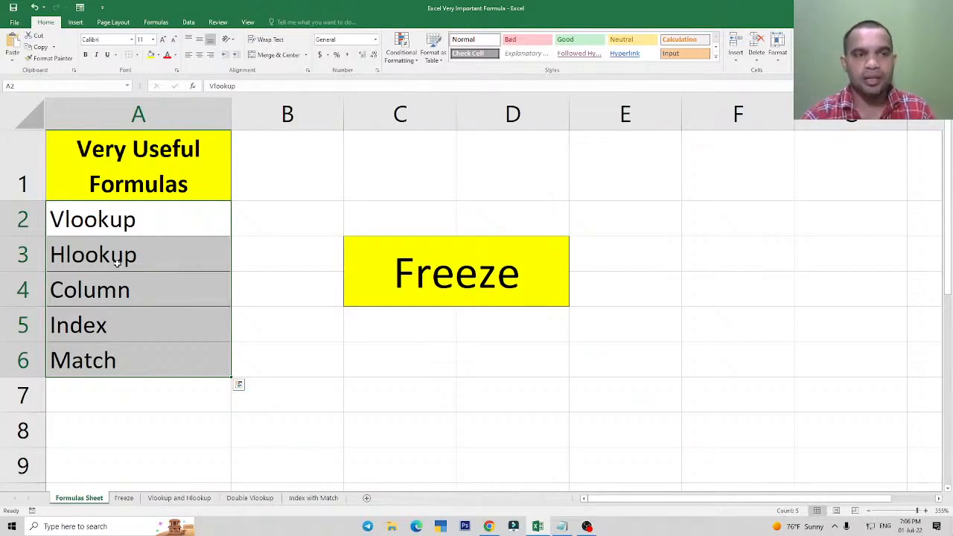
pyautogui.click(104, 224)
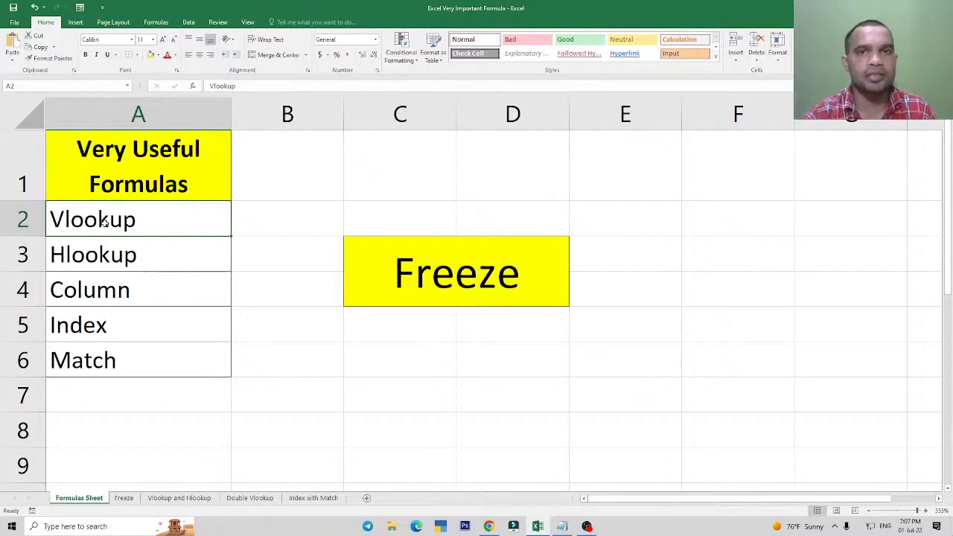
pyautogui.click(124, 300)
pyautogui.click(116, 260)
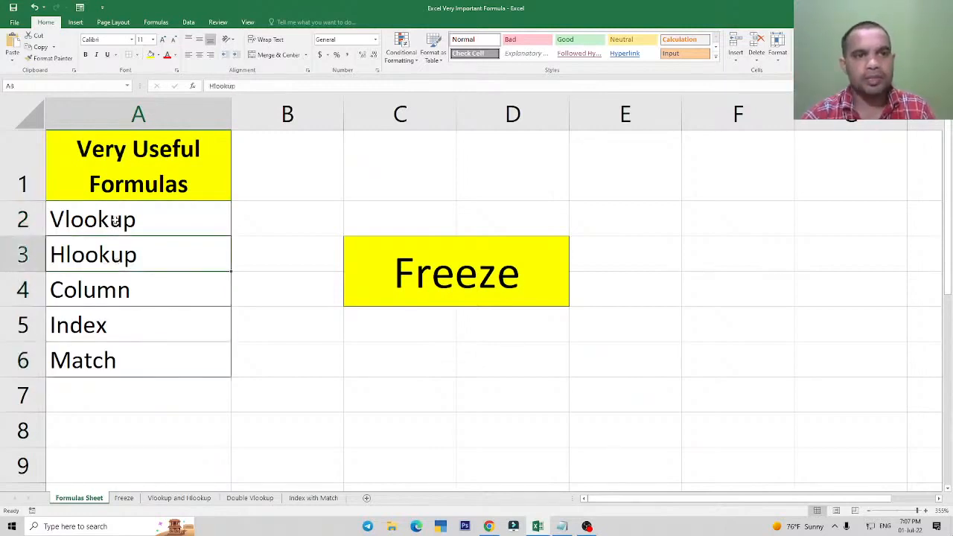
pyautogui.moveTo(116, 224); pyautogui.dragTo(118, 358)
pyautogui.click(118, 361)
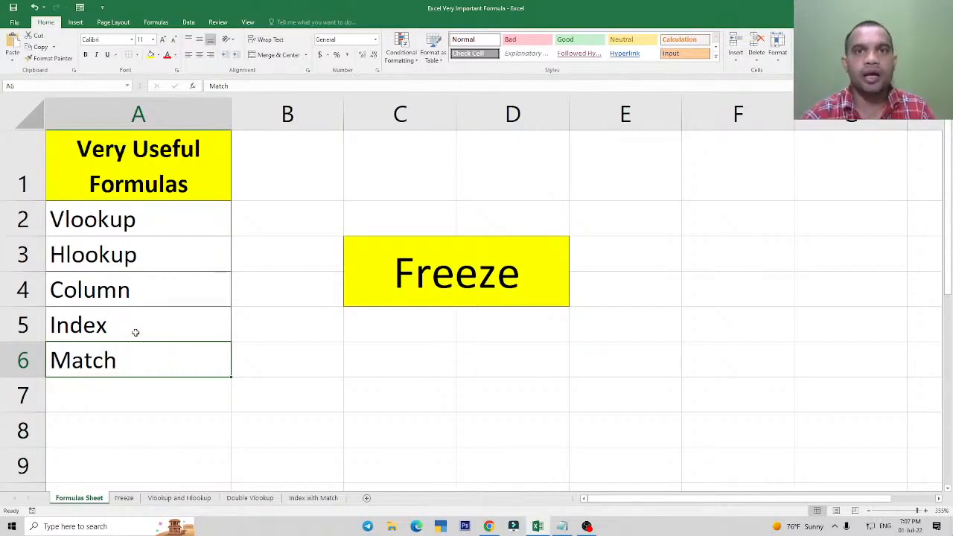
pyautogui.click(457, 276)
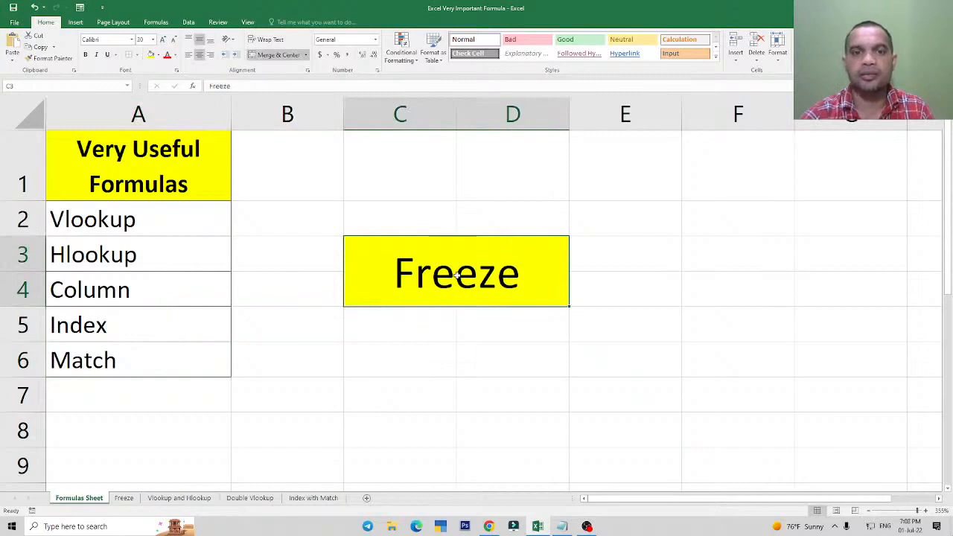
pyautogui.moveTo(140, 226); pyautogui.dragTo(138, 357)
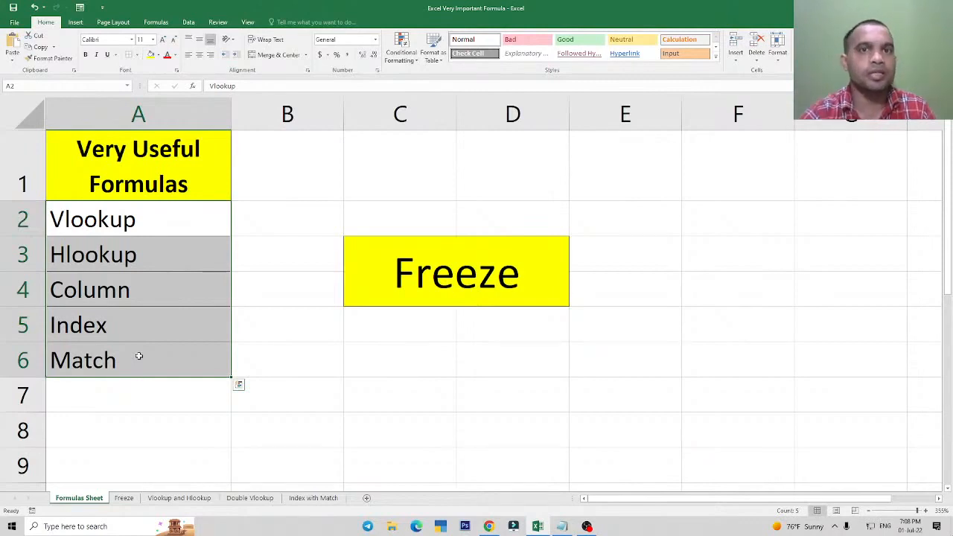
pyautogui.click(456, 269)
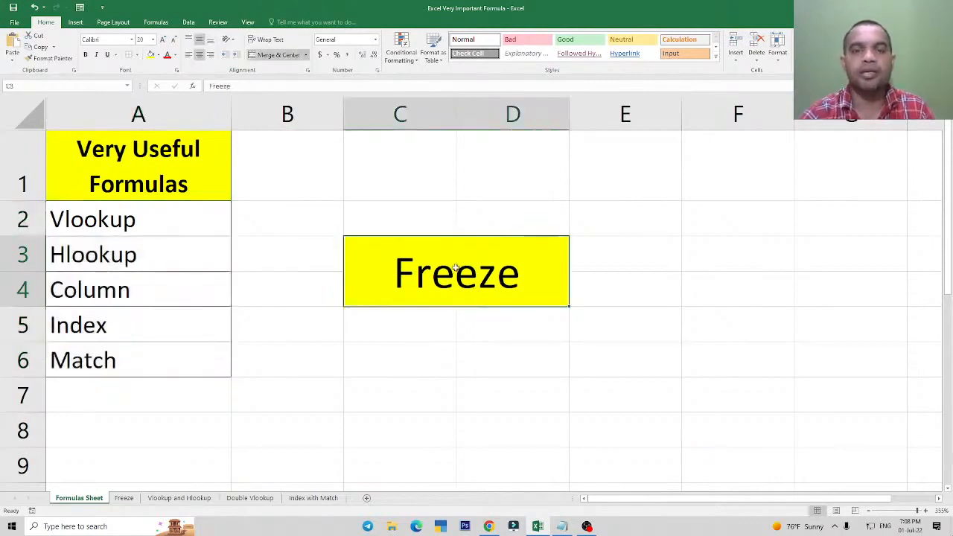
pyautogui.click(119, 360)
# Enter the letter A in cell B3 of the Freeze sheet.
pyautogui.click(124, 497)
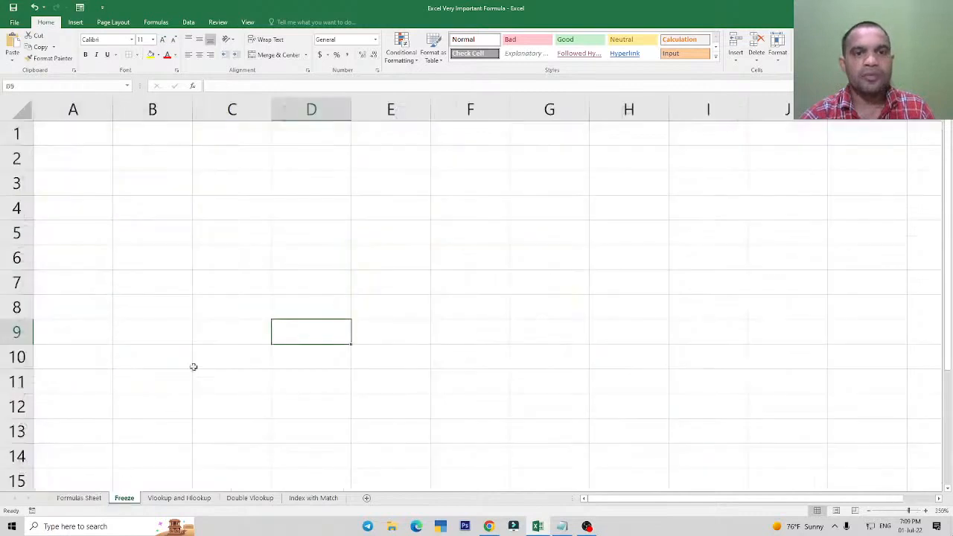
pyautogui.click(240, 265)
pyautogui.scroll(3, 240, 264)
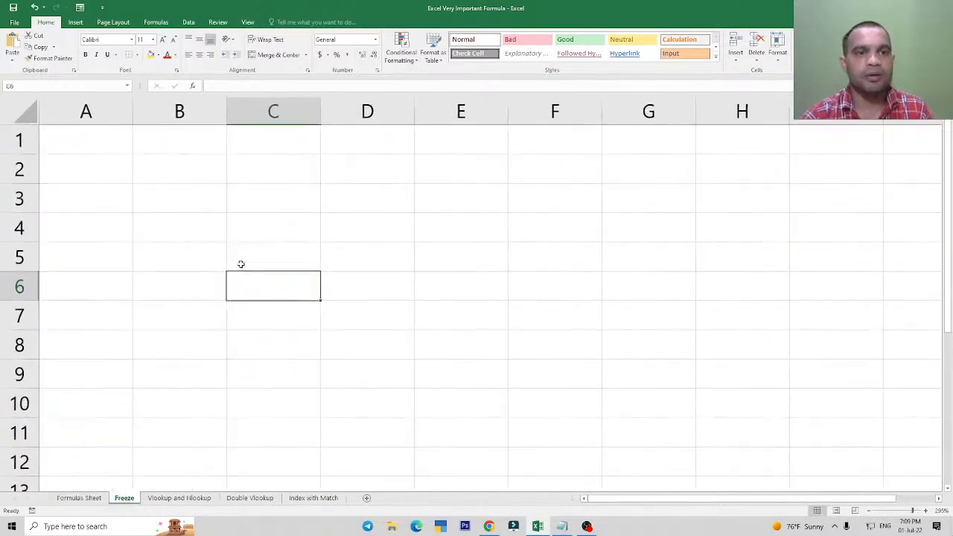
pyautogui.click(195, 198)
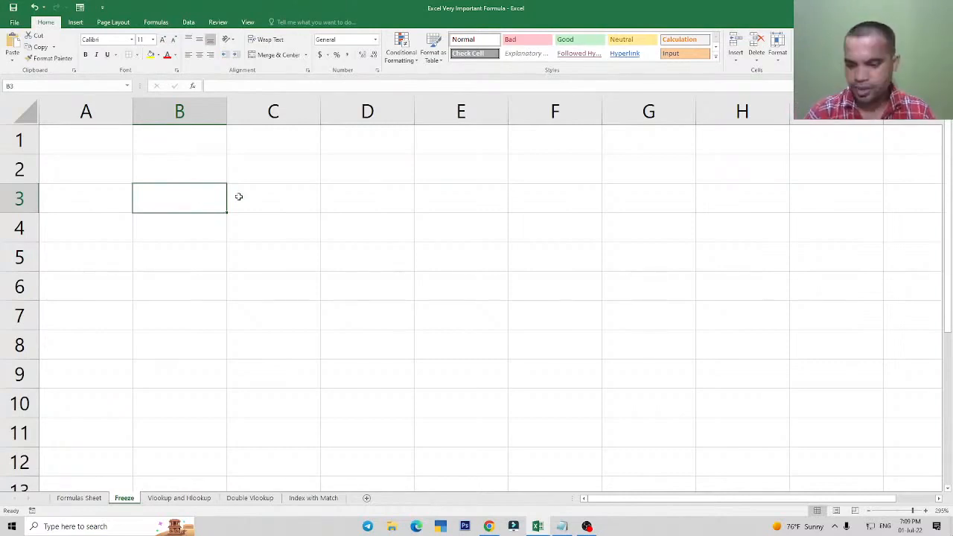
pyautogui.write('A')
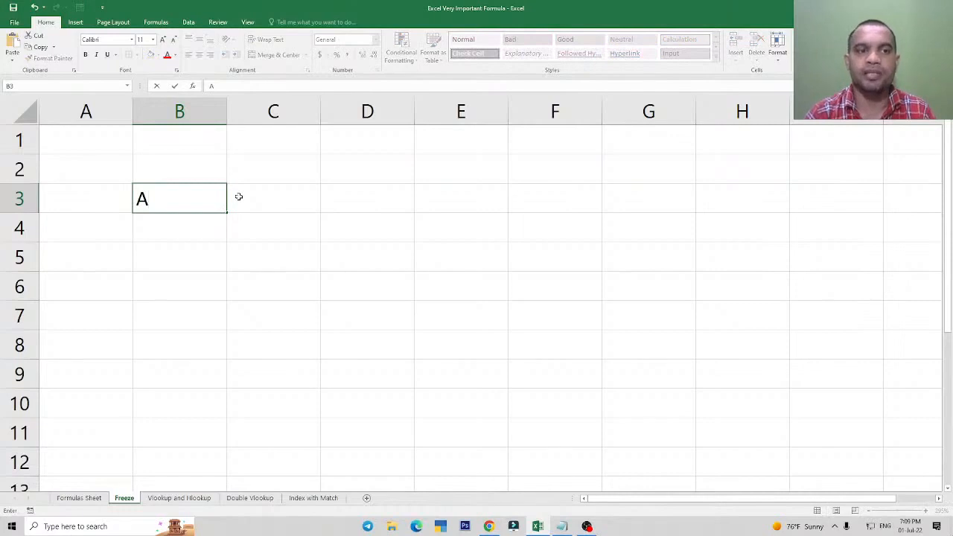
pyautogui.click(239, 196)
pyautogui.press('Left')
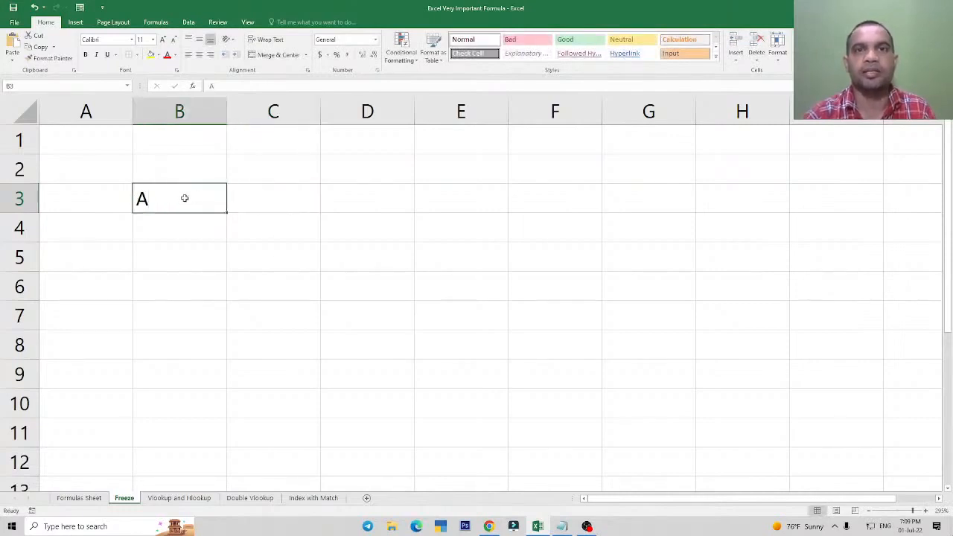
pyautogui.click(467, 225)
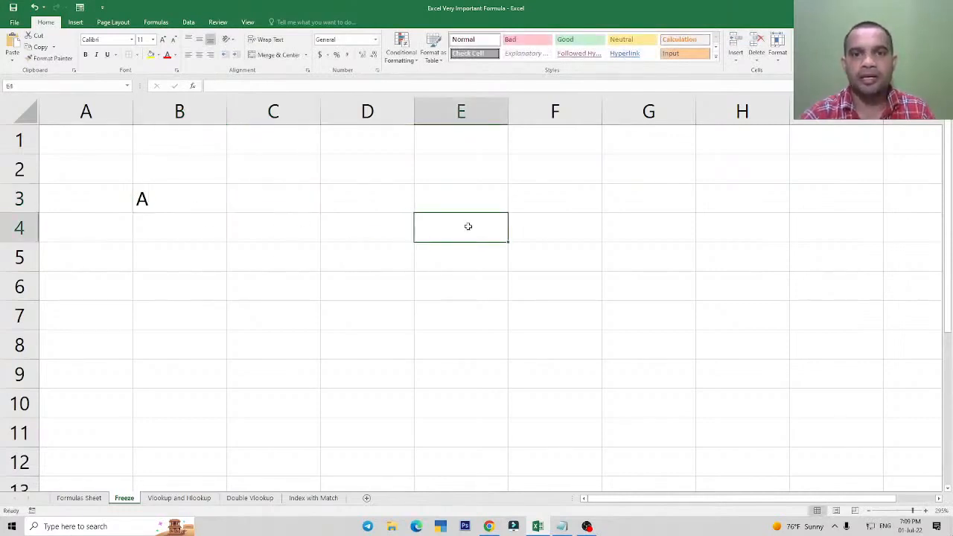
pyautogui.write('=')
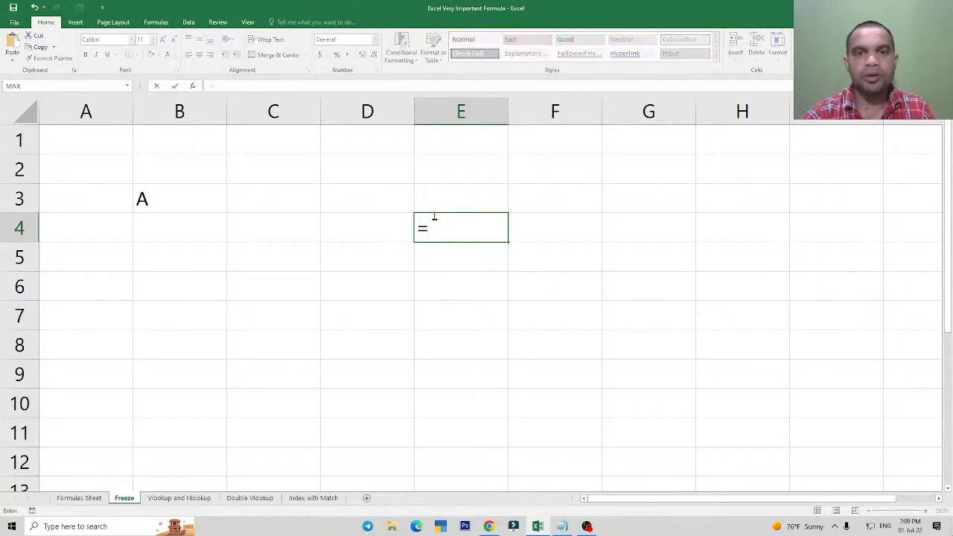
pyautogui.click(159, 199)
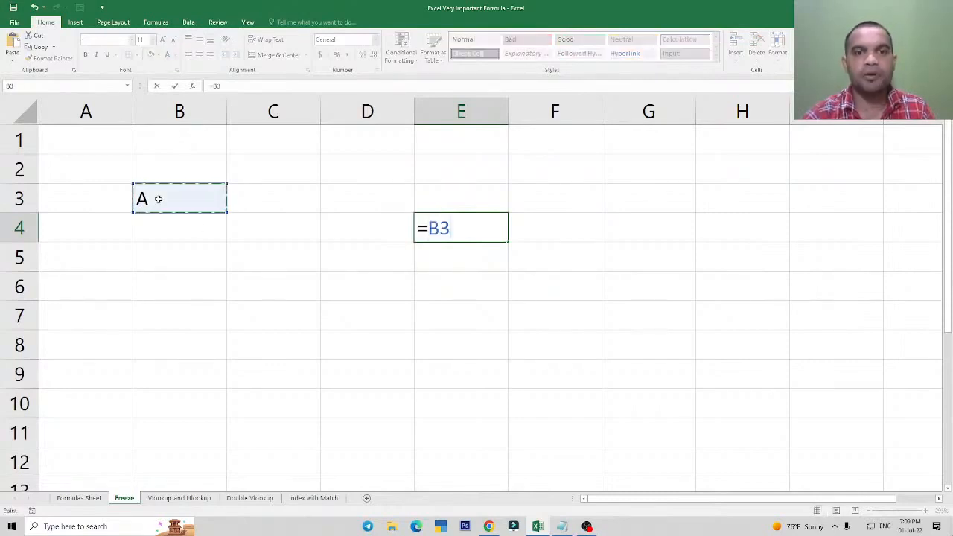
pyautogui.press('Escape')
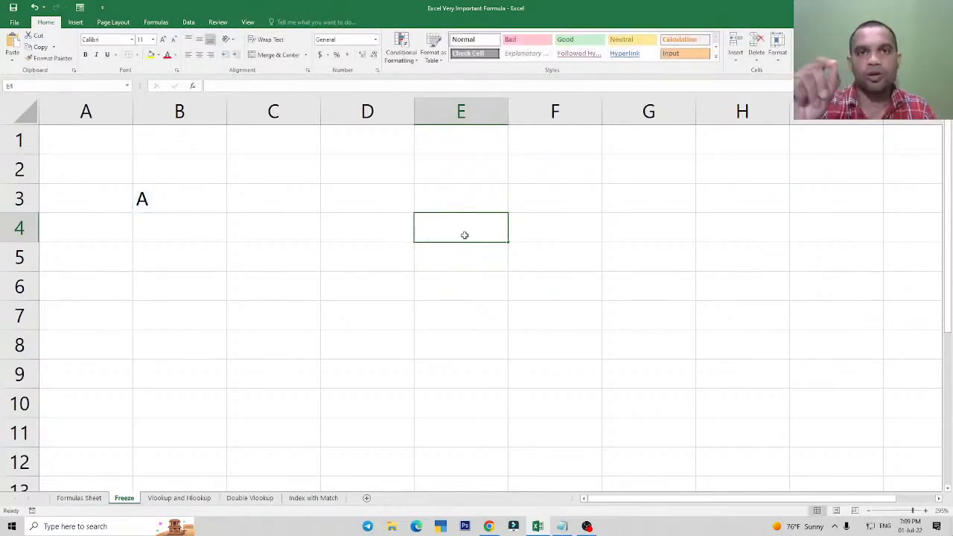
pyautogui.moveTo(461, 234); pyautogui.dragTo(723, 230)
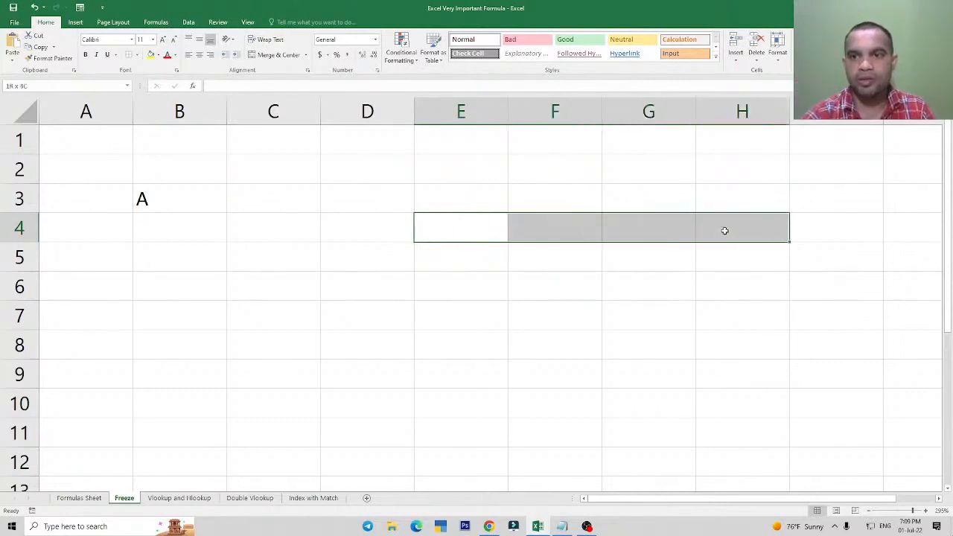
pyautogui.click(464, 234)
pyautogui.moveTo(464, 233); pyautogui.dragTo(454, 373)
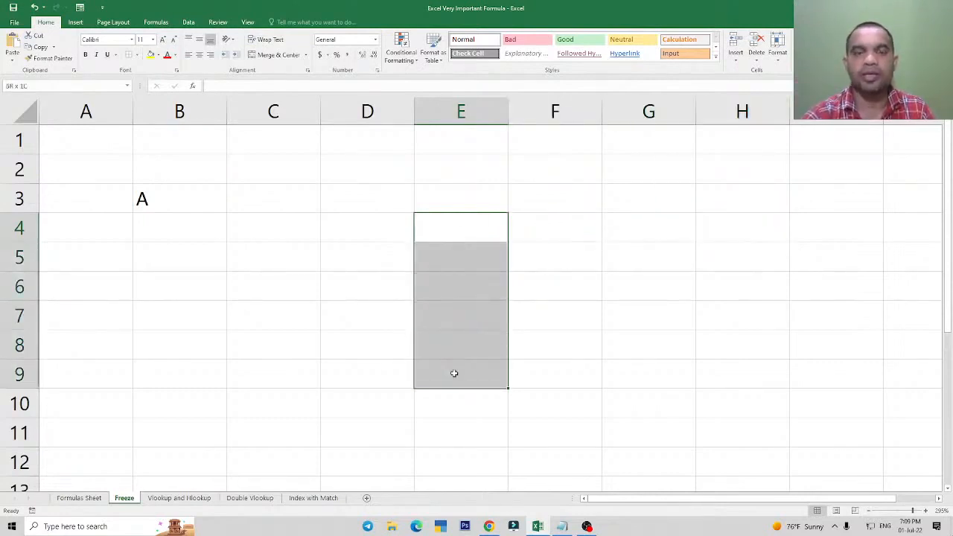
pyautogui.moveTo(467, 226); pyautogui.dragTo(603, 325)
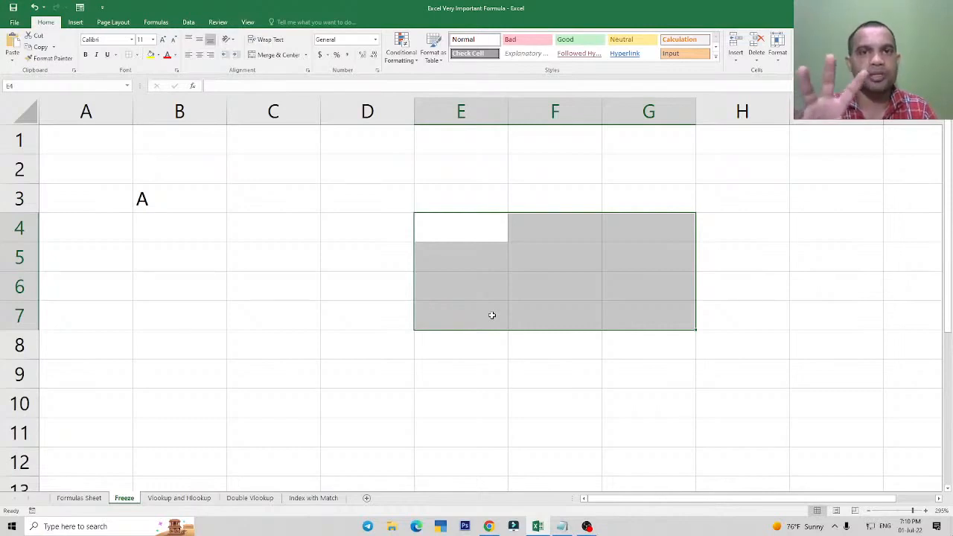
# Enter the formula =B3 in cell E4 to reference the letter in B3.
pyautogui.click(466, 228)
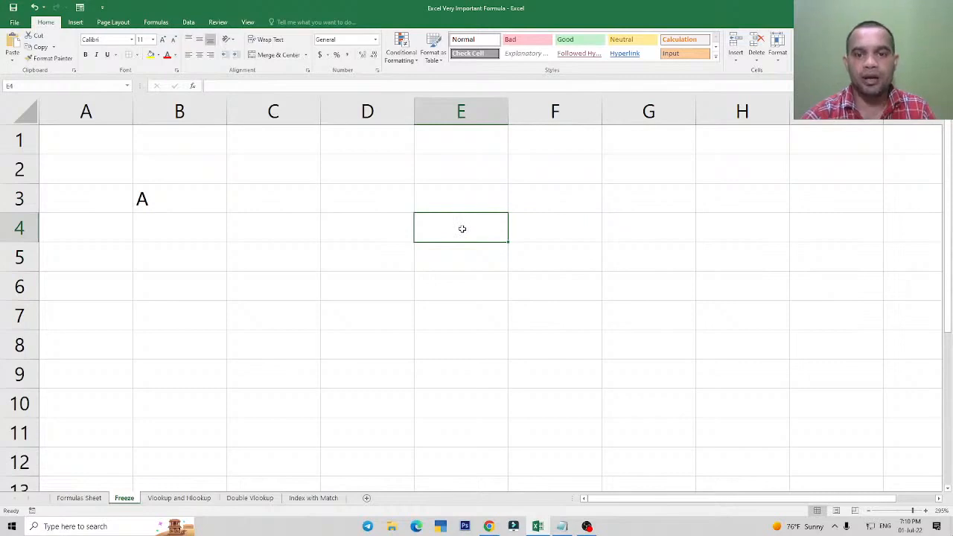
pyautogui.write('=')
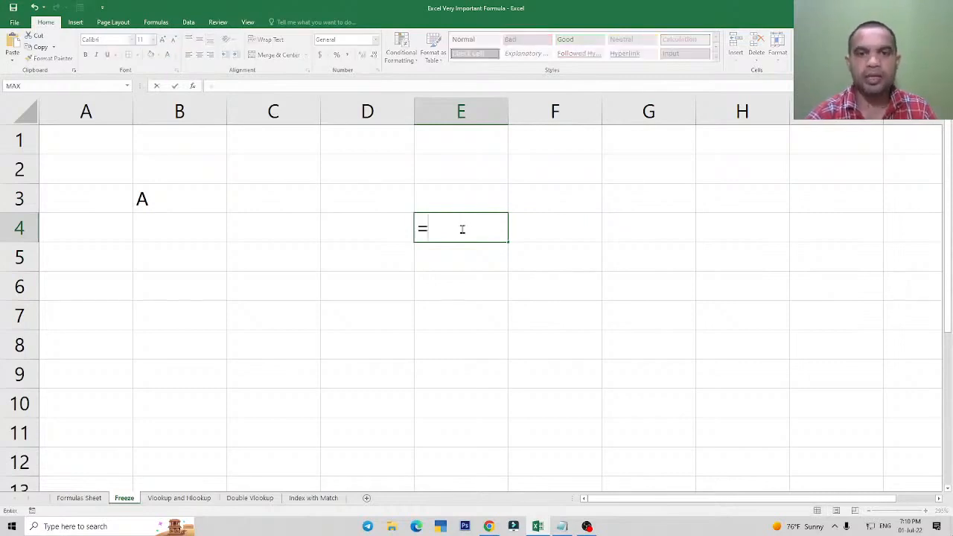
pyautogui.click(167, 200)
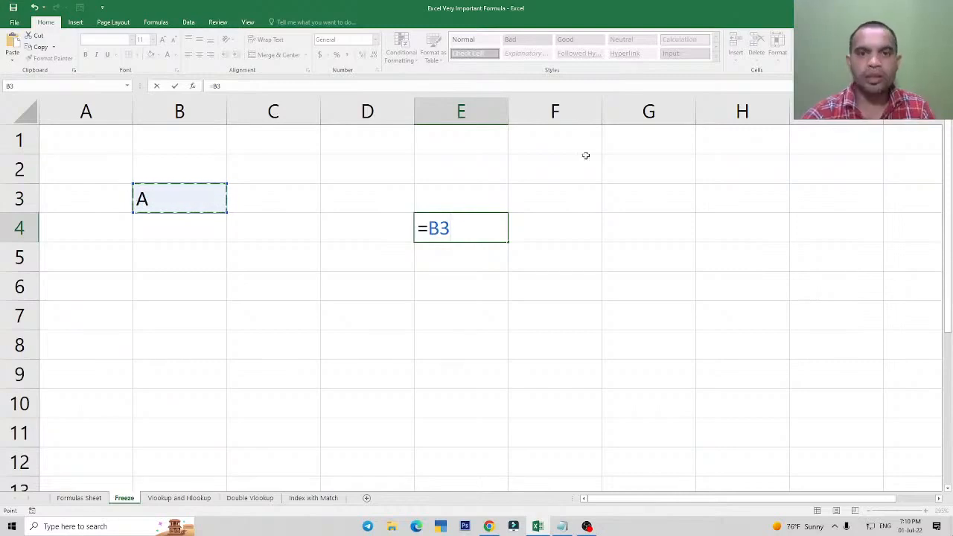
pyautogui.press('Return')
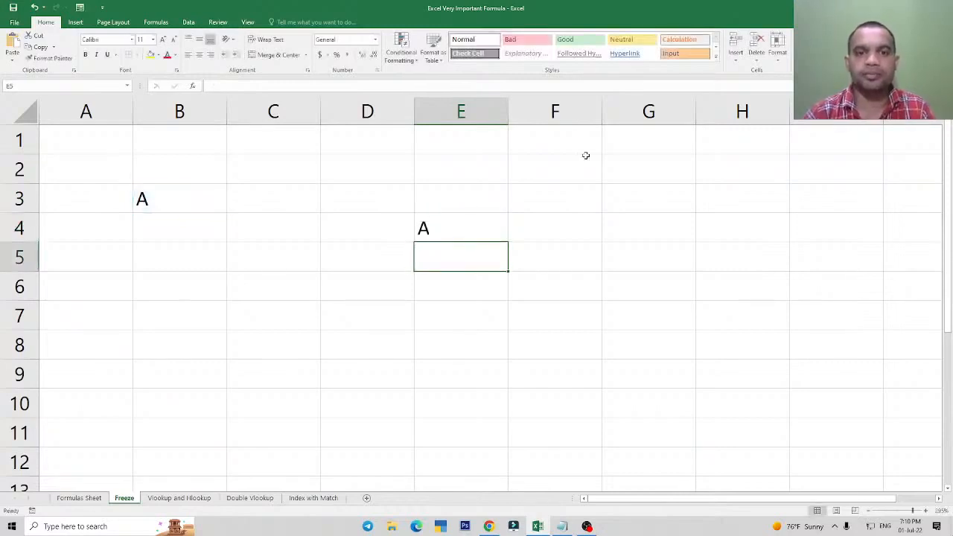
# Apply all borders to the range E4:G8.
pyautogui.click(474, 232)
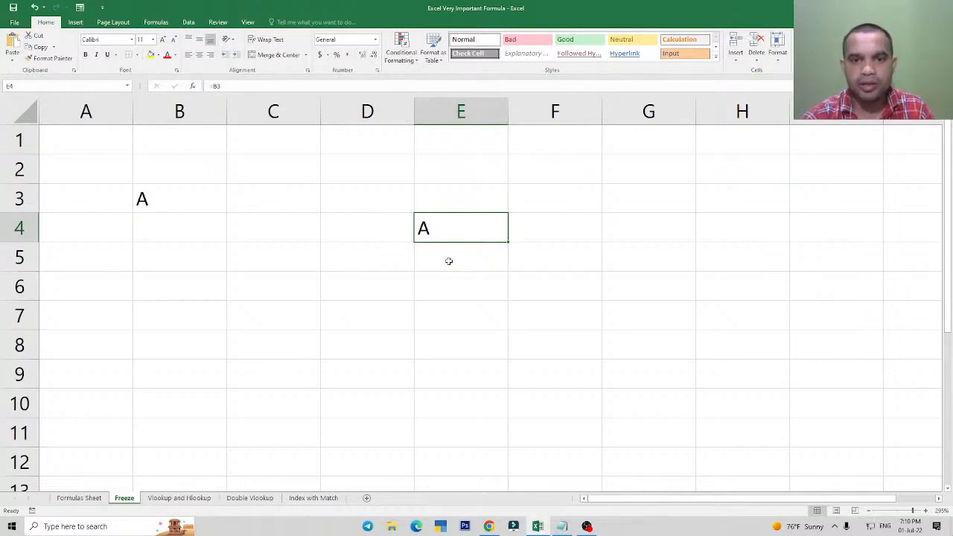
pyautogui.moveTo(444, 228); pyautogui.dragTo(617, 342)
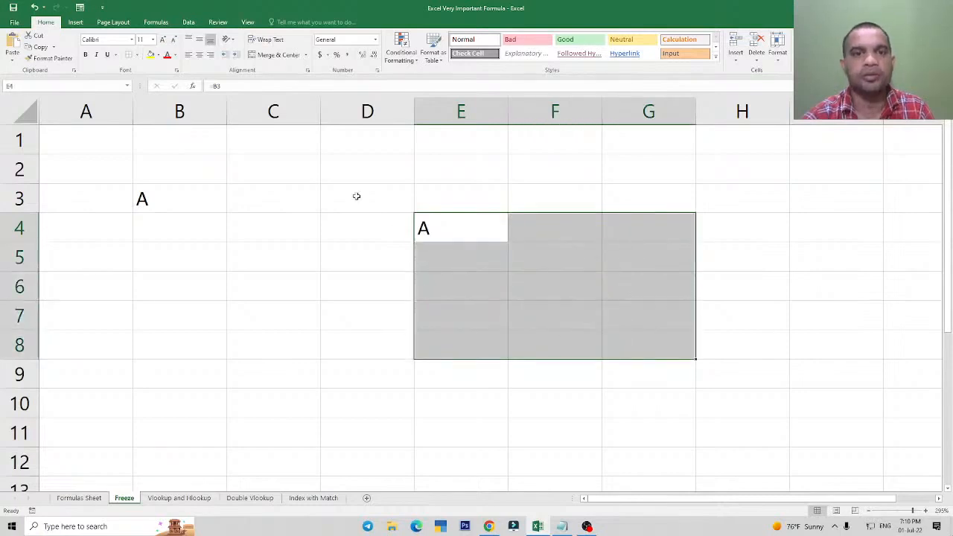
pyautogui.click(135, 55)
pyautogui.click(154, 149)
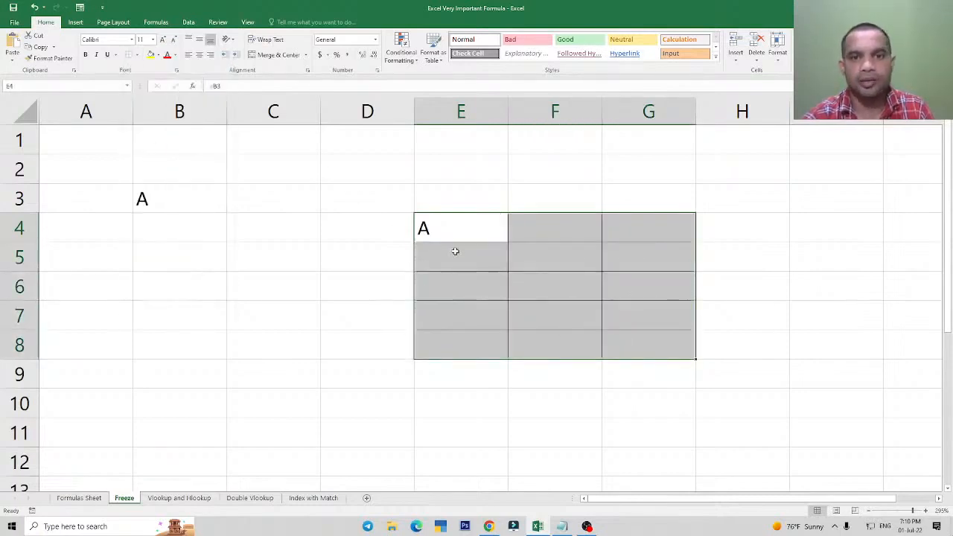
# Check the reference in E4 and fill its formula down column E through E8.
pyautogui.click(457, 232)
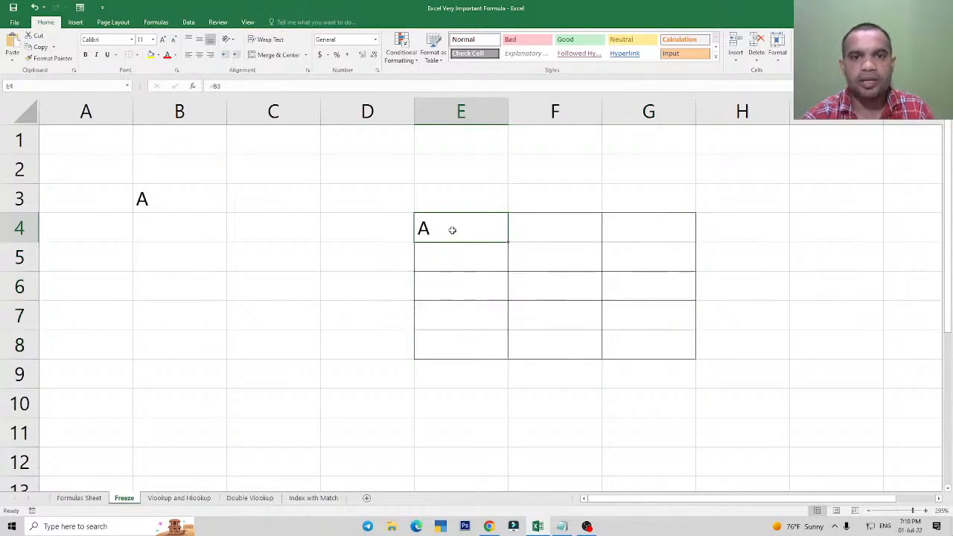
pyautogui.doubleClick(452, 230)
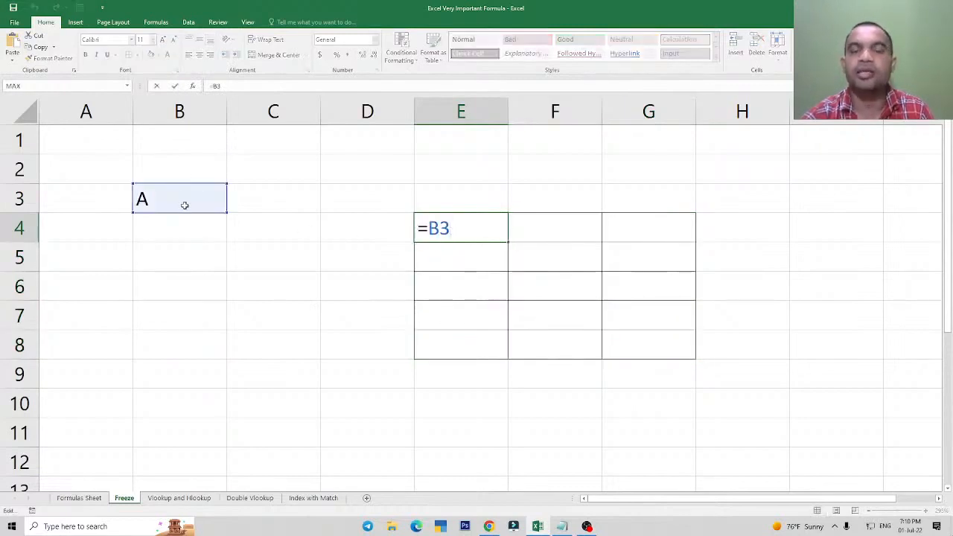
pyautogui.hotkey('ctrl', 'Return')
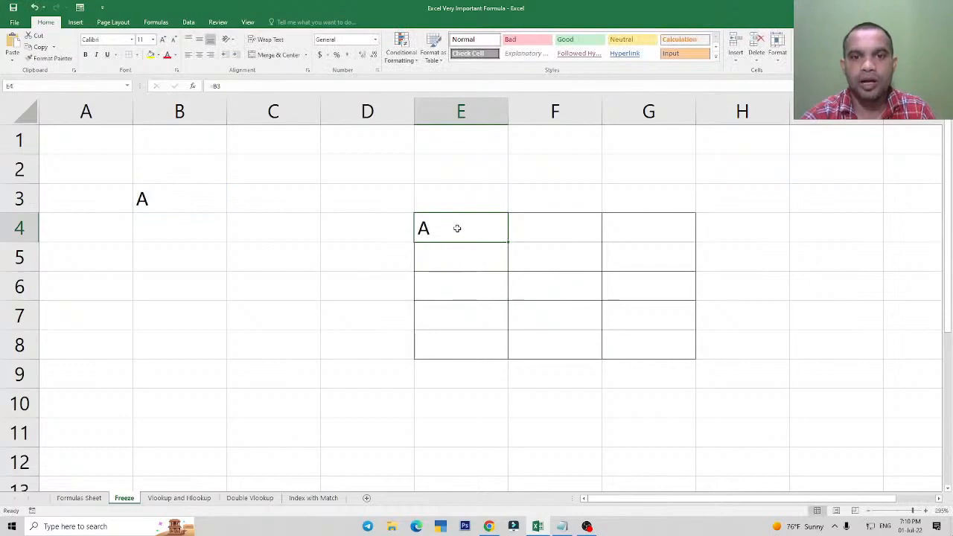
pyautogui.moveTo(449, 224); pyautogui.dragTo(449, 336)
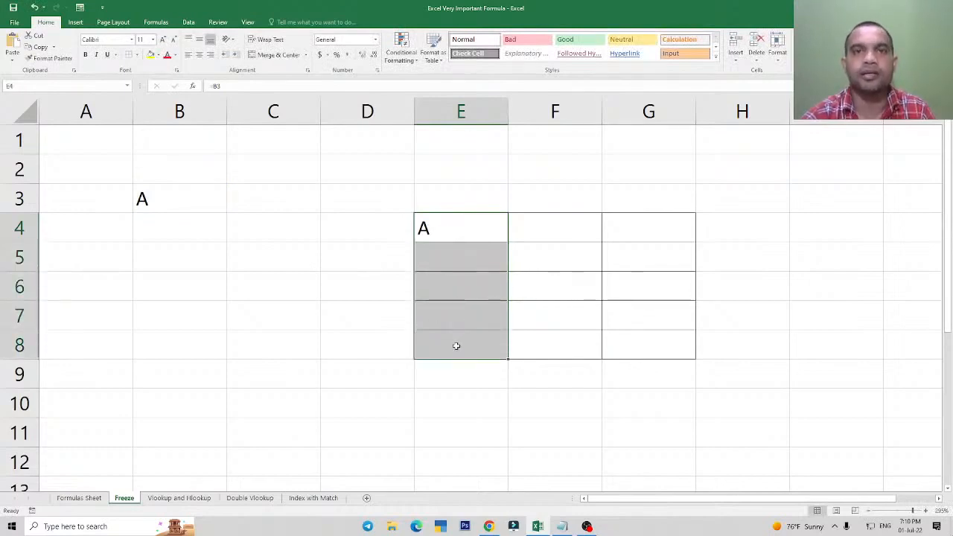
pyautogui.click(470, 236)
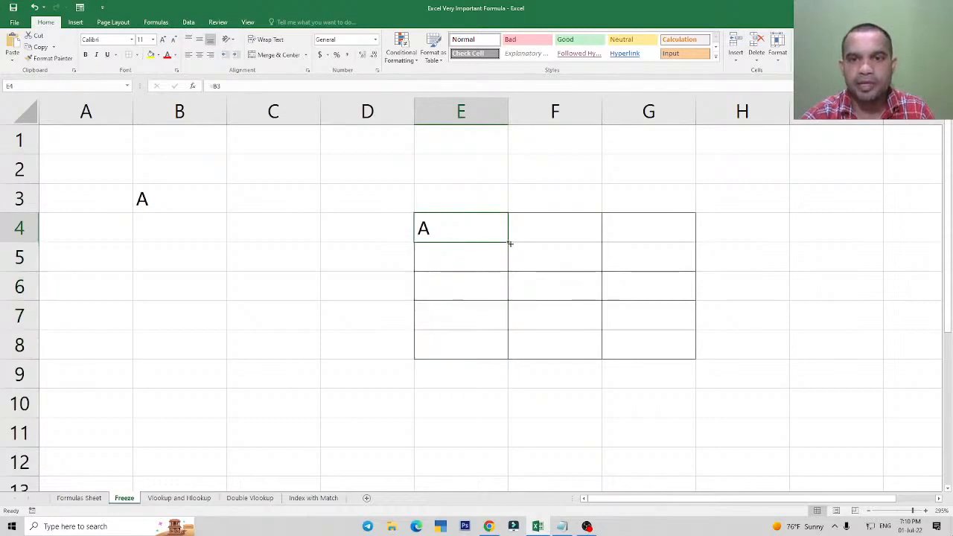
pyautogui.moveTo(509, 243); pyautogui.dragTo(506, 356)
pyautogui.click(423, 227)
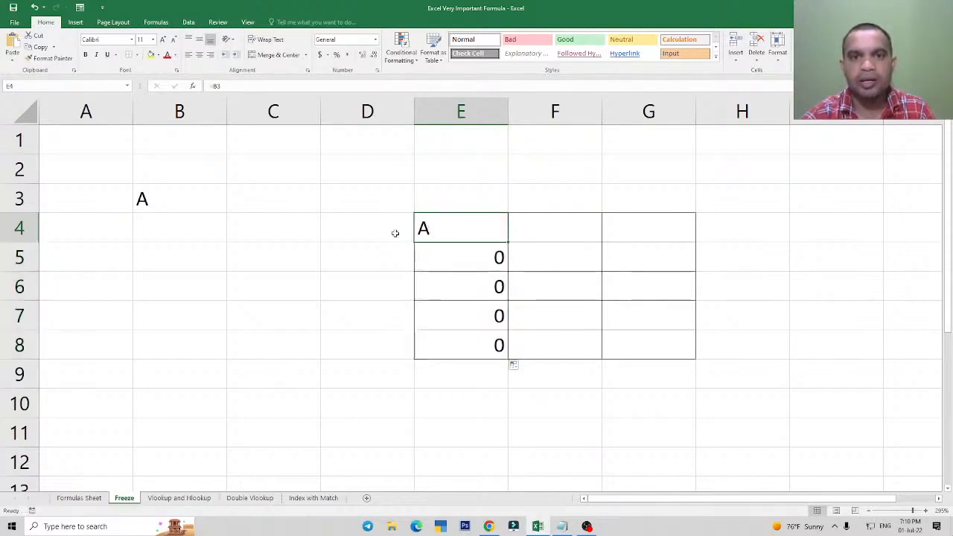
# Inspect the formula in E4 and compare it with the copied formulas in E5 through E8.
pyautogui.doubleClick(455, 228)
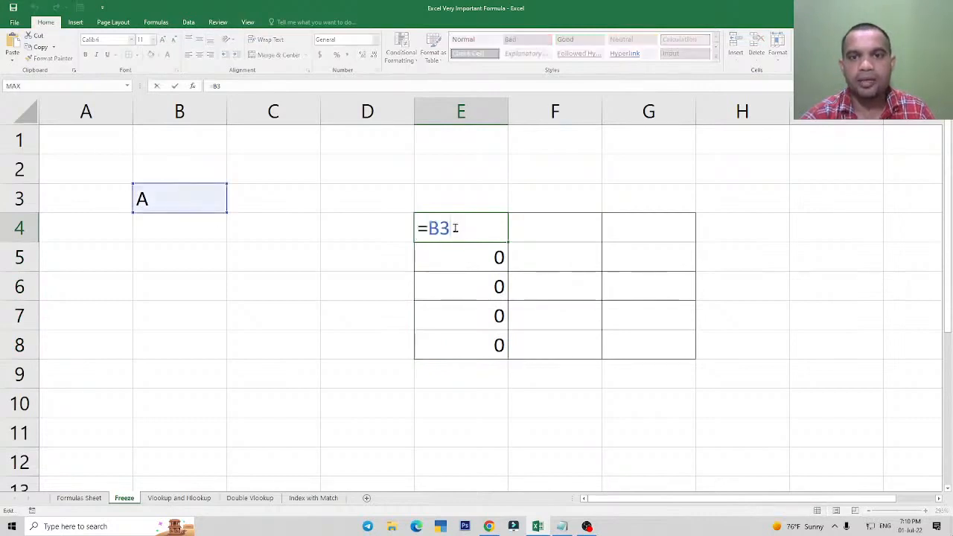
pyautogui.press('Escape')
pyautogui.moveTo(461, 253)
pyautogui.mouseDown()
pyautogui.moveTo(475, 345)
pyautogui.moveTo(481, 258)
pyautogui.moveTo(479, 347)
pyautogui.mouseUp()
pyautogui.click(470, 261)
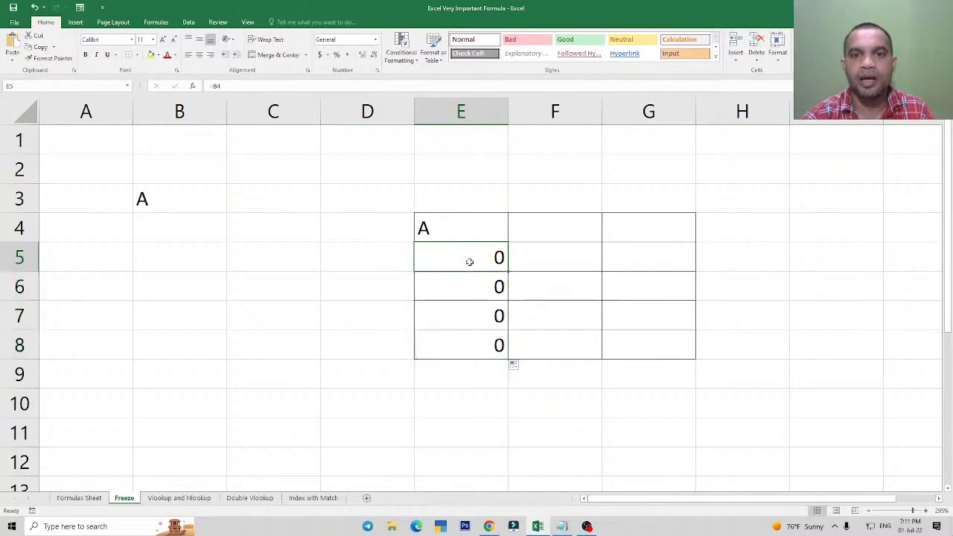
pyautogui.click(468, 219)
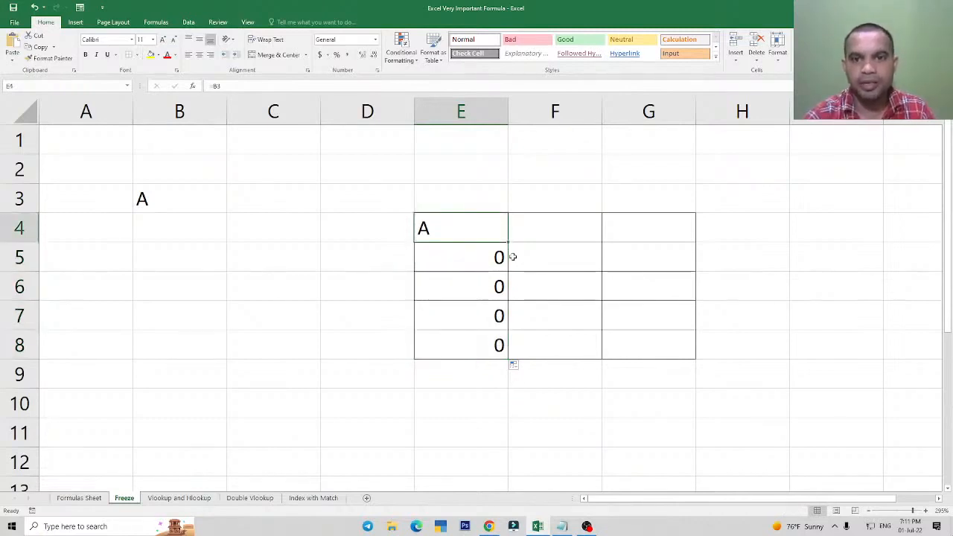
pyautogui.click(444, 260)
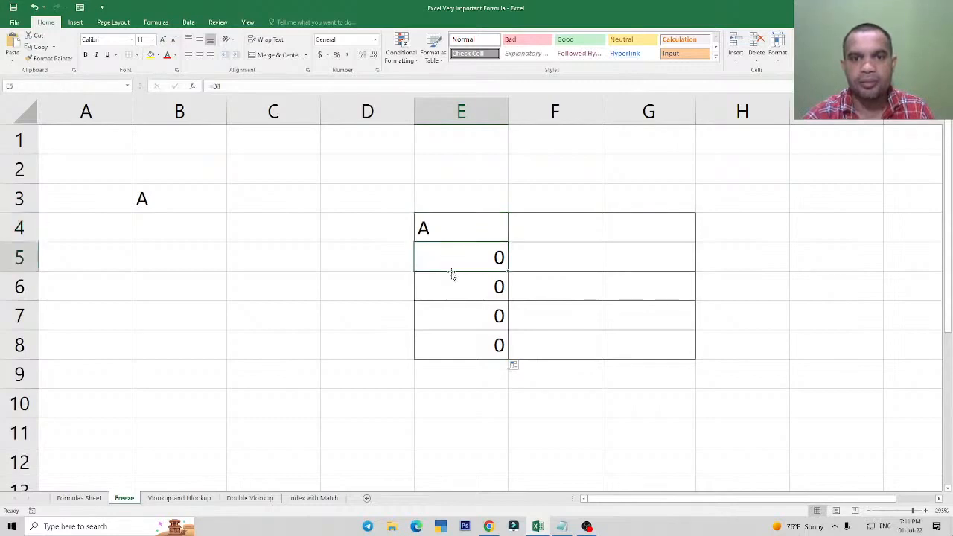
pyautogui.click(452, 283)
pyautogui.click(454, 317)
pyautogui.click(457, 345)
pyautogui.moveTo(457, 223); pyautogui.dragTo(453, 335)
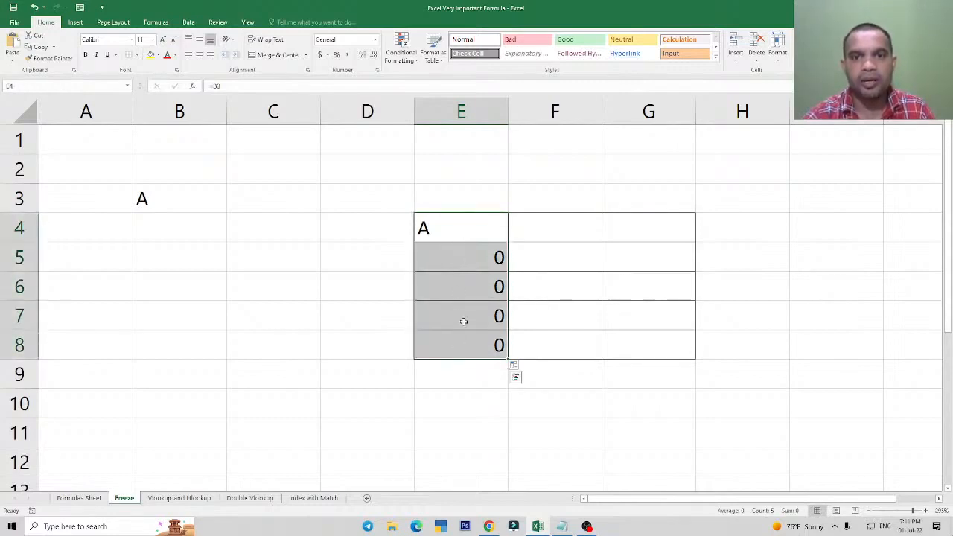
pyautogui.click(450, 295)
pyautogui.click(449, 236)
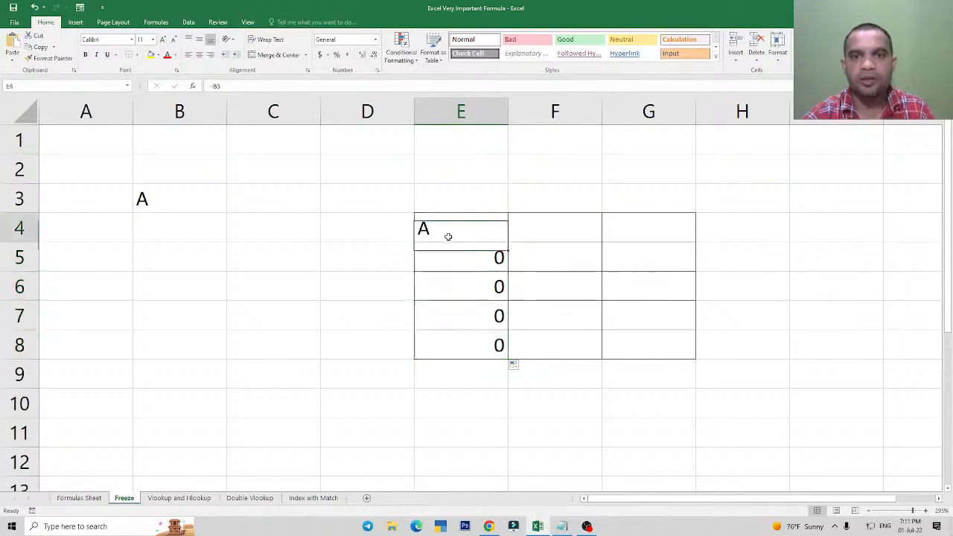
pyautogui.doubleClick(449, 236)
pyautogui.press('Escape')
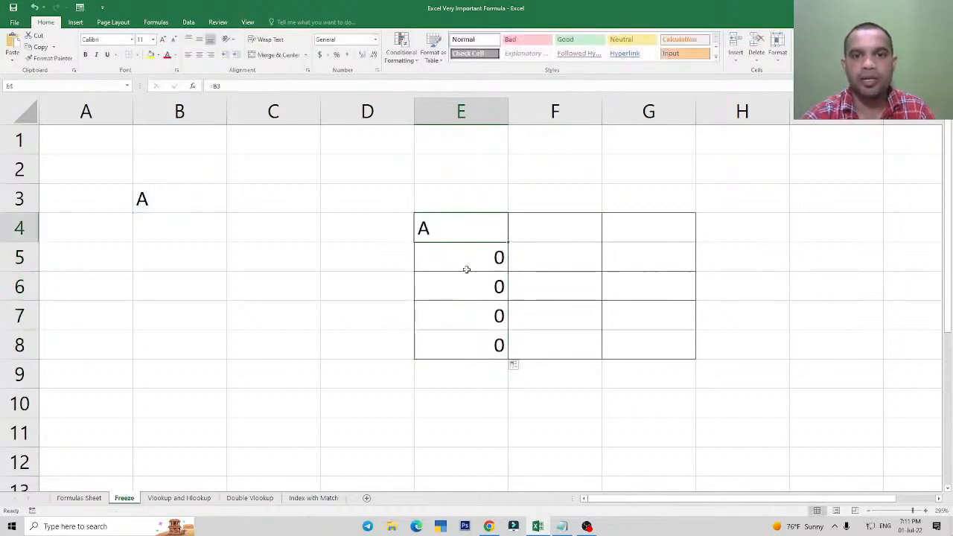
# Examine which source cells the formulas in E5 and E6 point to, compared with the one in E4.
pyautogui.click(466, 255)
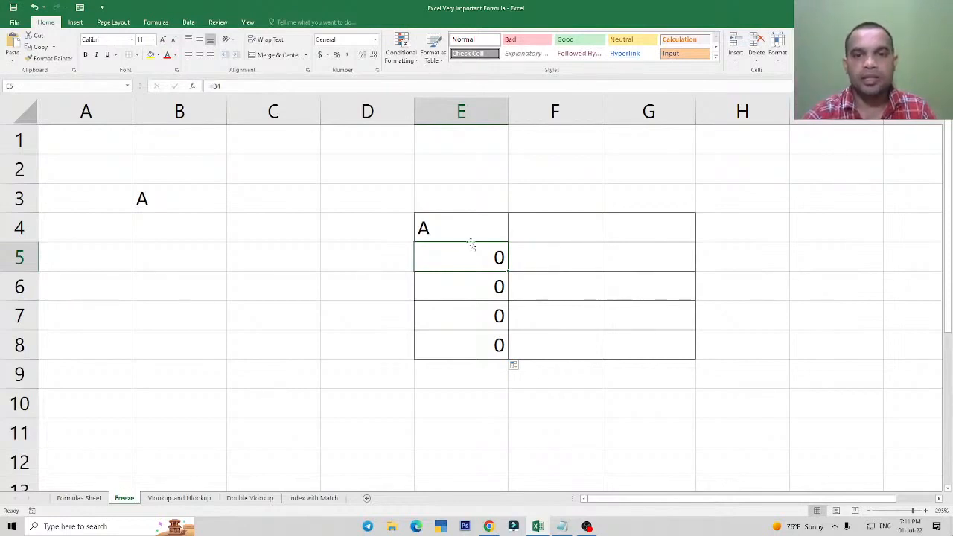
pyautogui.click(481, 226)
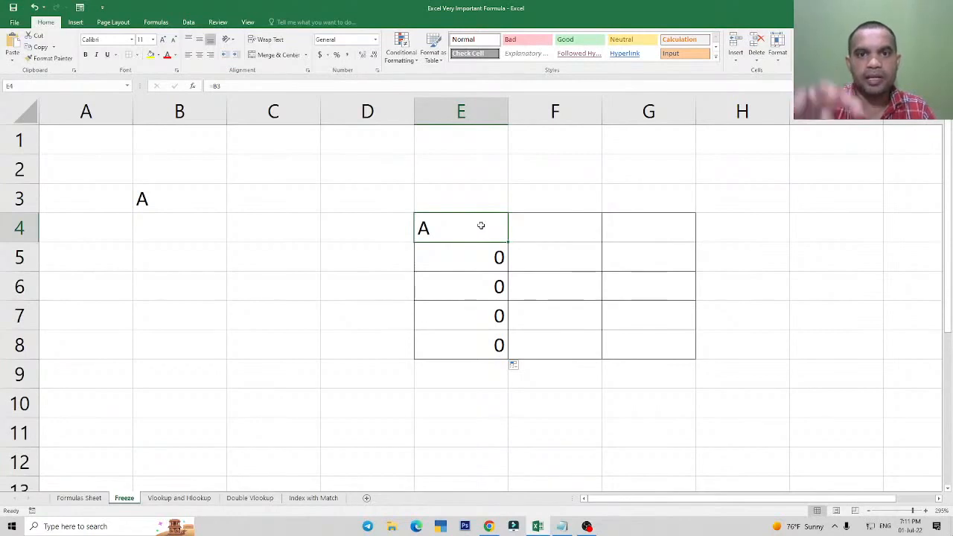
pyautogui.click(479, 251)
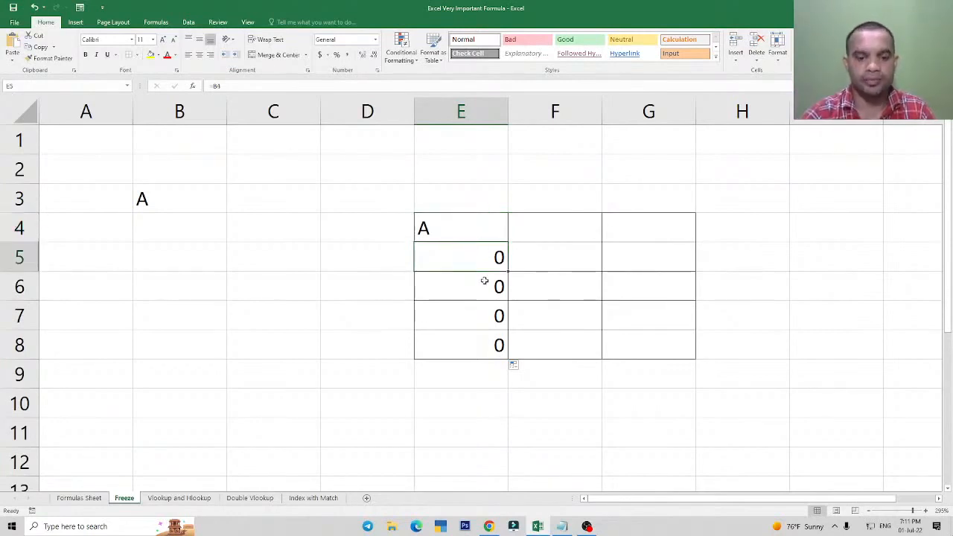
pyautogui.press('F2')
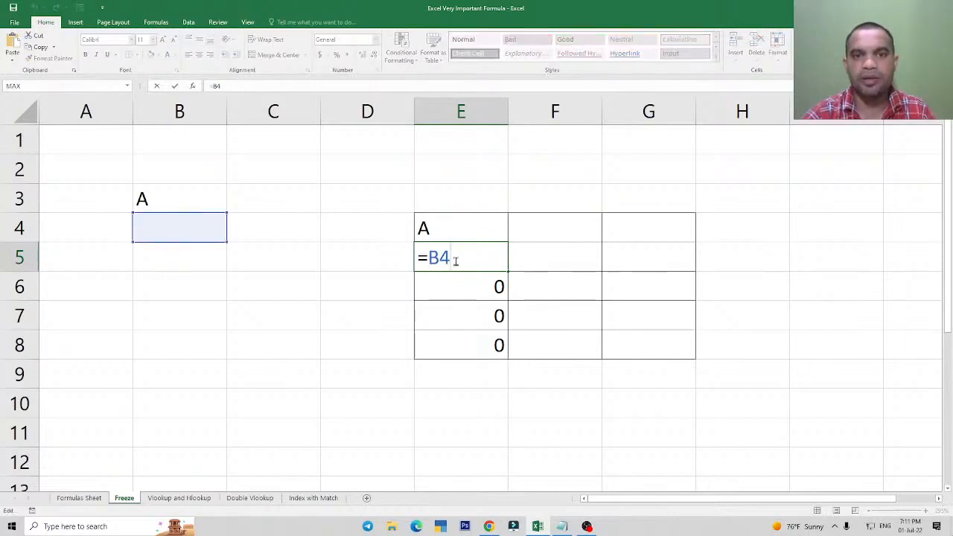
pyautogui.press('Escape')
pyautogui.click(453, 283)
pyautogui.press('F2')
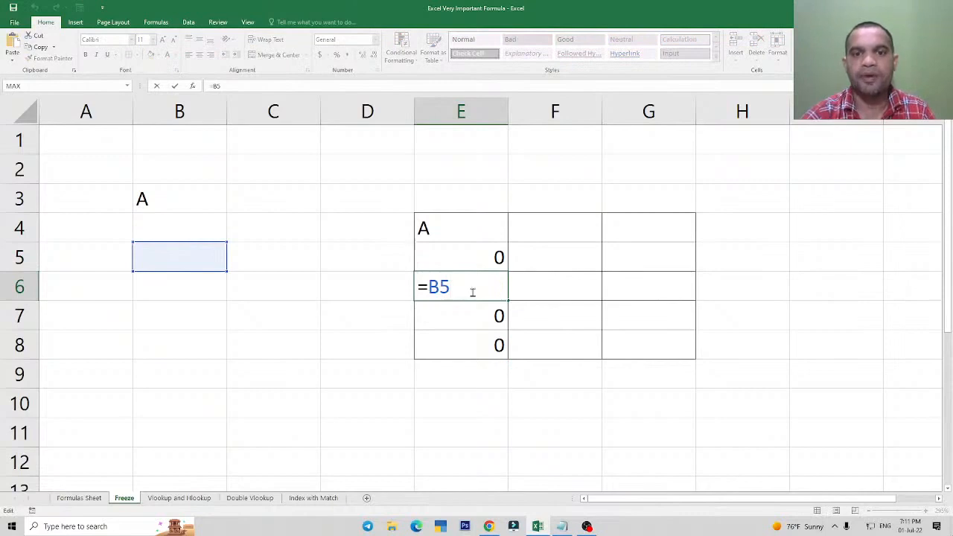
pyautogui.press('Escape')
pyautogui.click(454, 234)
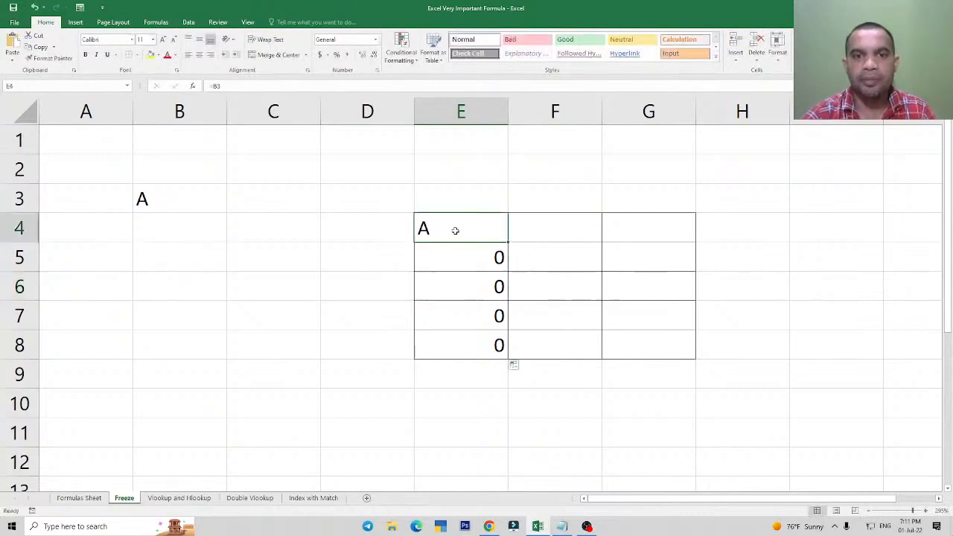
pyautogui.press('F2')
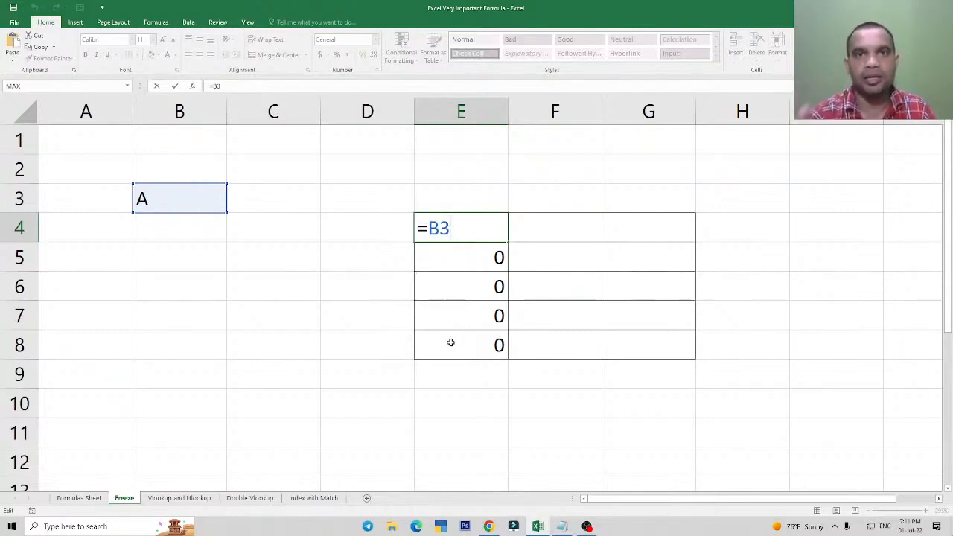
pyautogui.press('Return')
pyautogui.write('=B4')
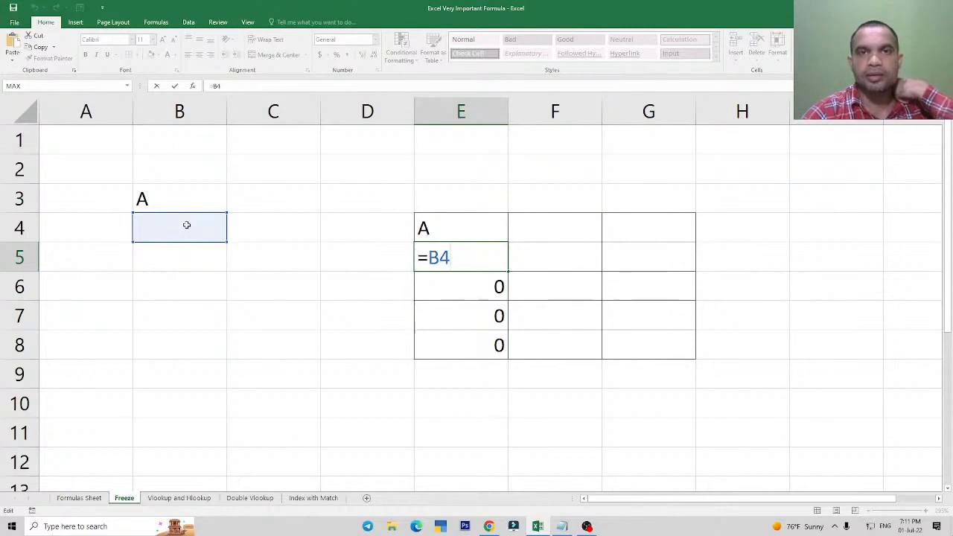
# Clear the copied formulas below E4 in column E, keeping the original formula.
pyautogui.click(470, 257)
pyautogui.moveTo(470, 258); pyautogui.dragTo(479, 366)
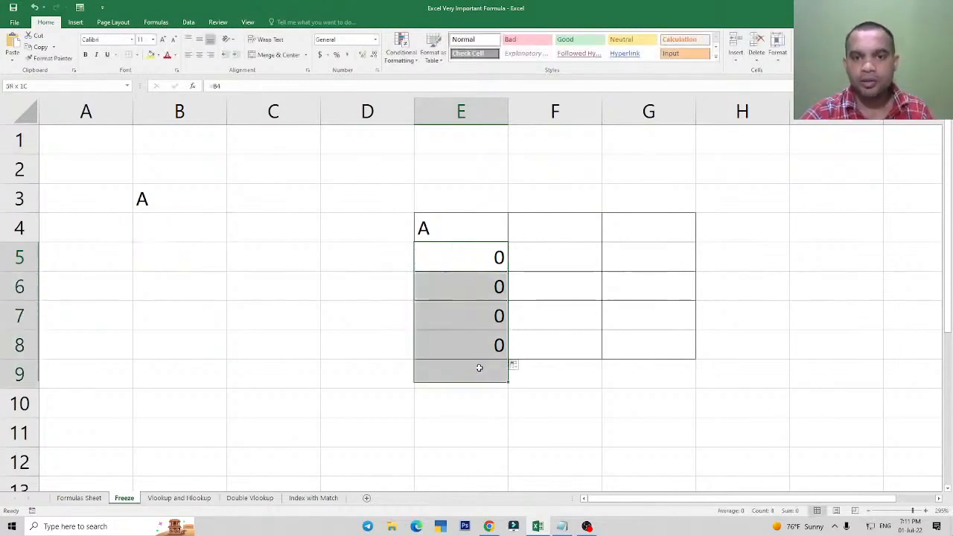
pyautogui.press('Delete')
# Review the emptied cells below E4 and recheck which cell the formula in E4 references.
pyautogui.click(454, 233)
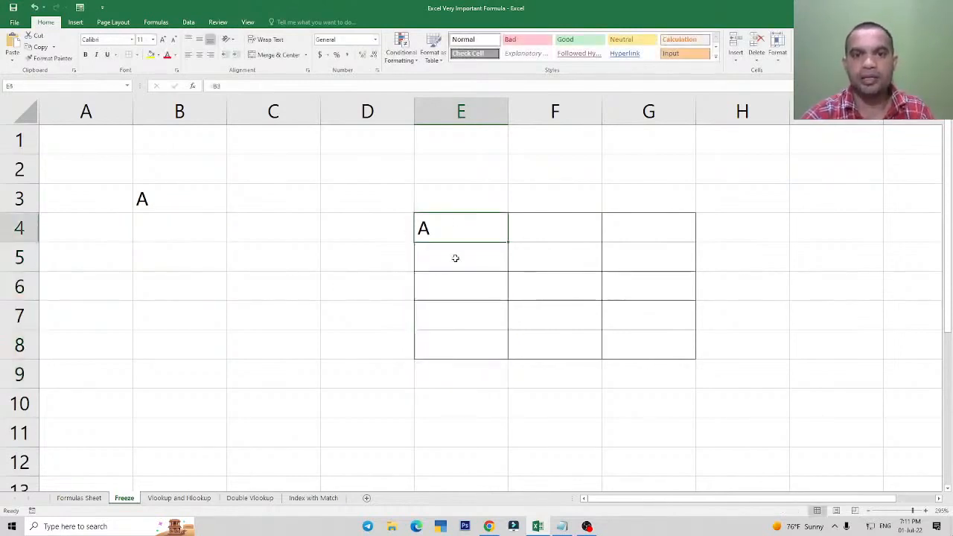
pyautogui.press('Down')
pyautogui.press('Down')
pyautogui.press('Down')
pyautogui.press('Down')
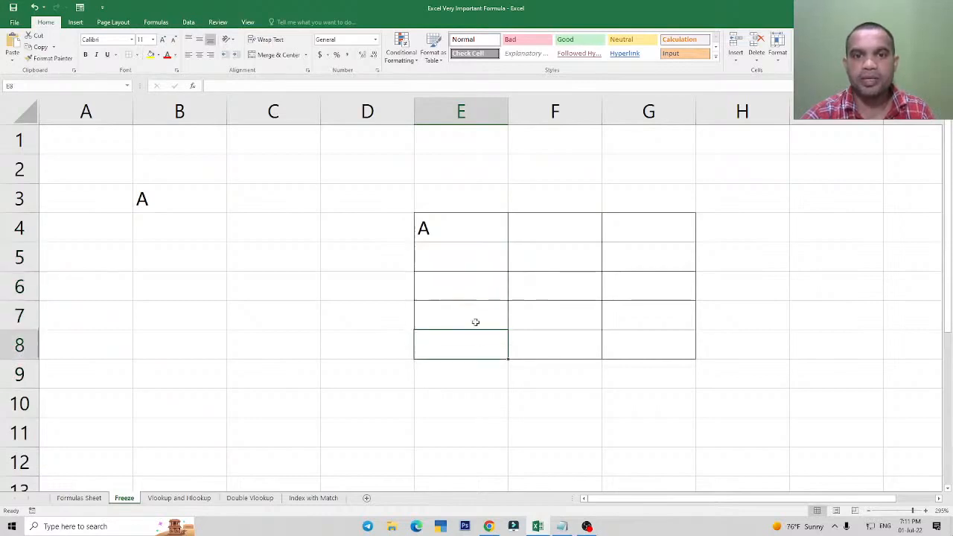
pyautogui.click(459, 237)
pyautogui.doubleClick(460, 236)
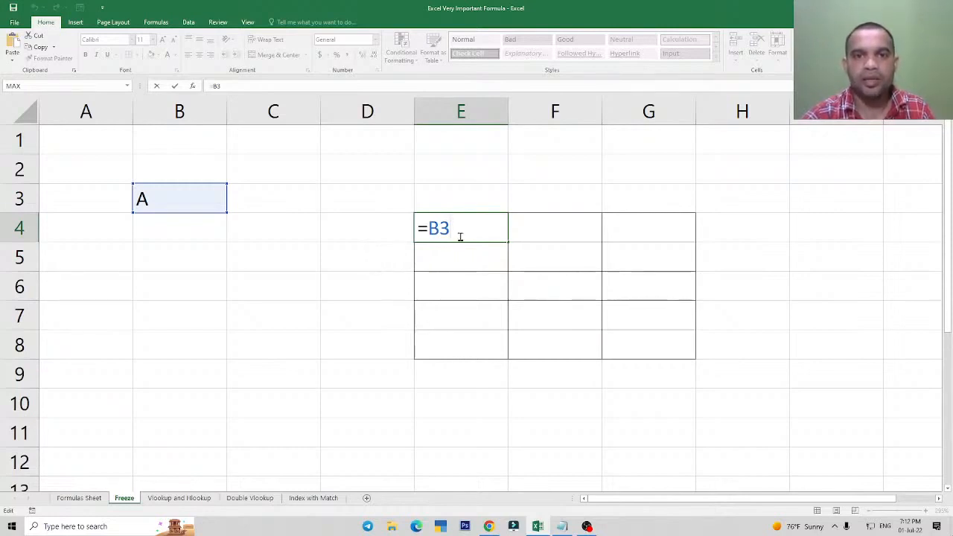
pyautogui.hotkey('ctrl', 'Return')
# Enter the shortcut note Row, F4, Two Time across cells B11, C11 and D11.
pyautogui.scroll(-1, 298, 305)
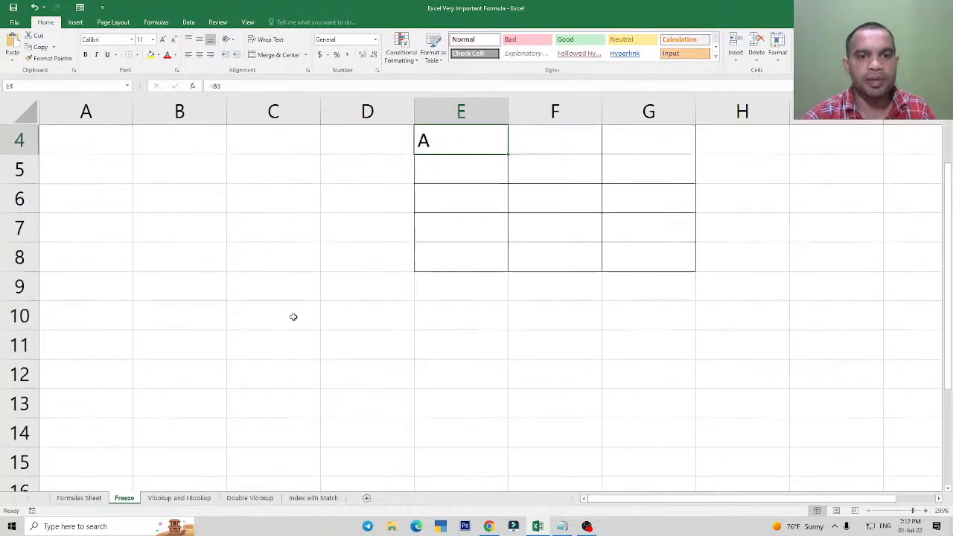
pyautogui.click(183, 345)
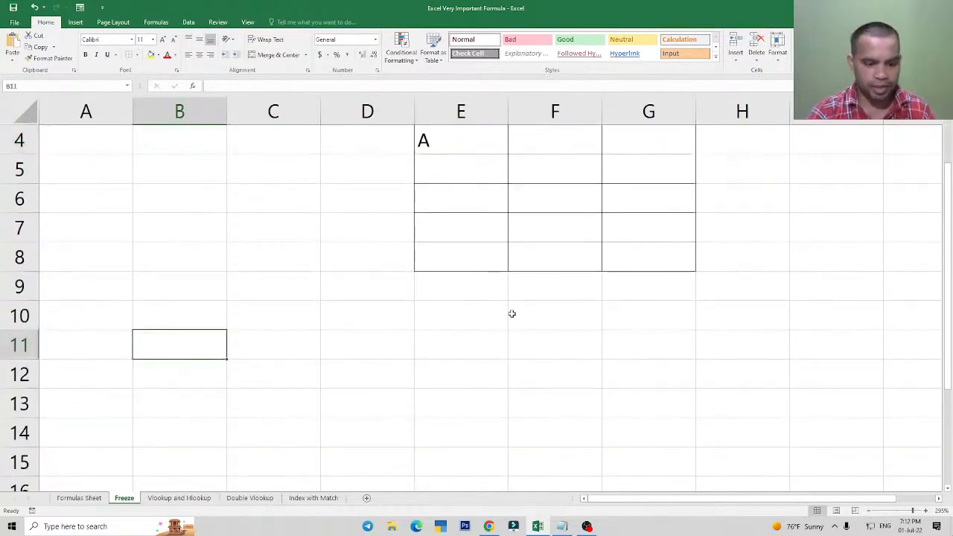
pyautogui.write('Row')
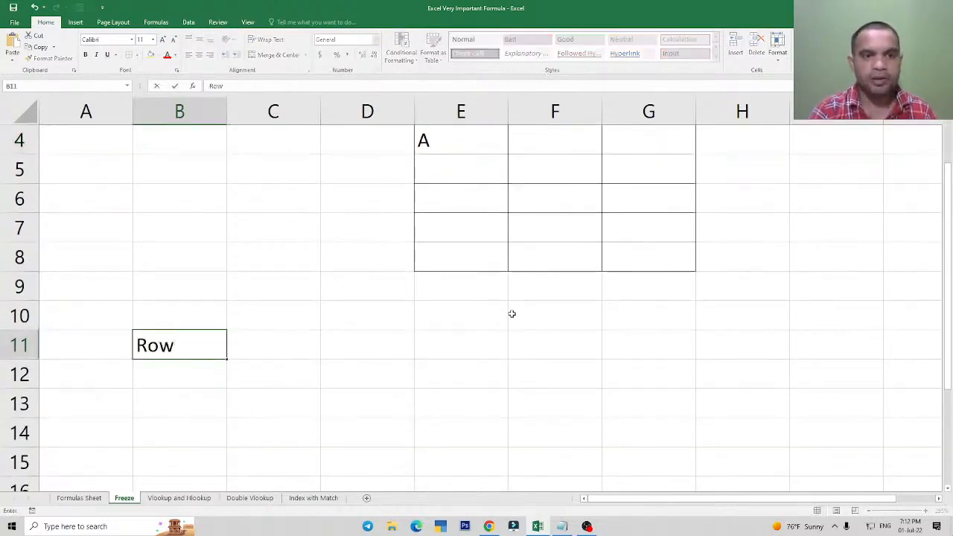
pyautogui.press('Tab')
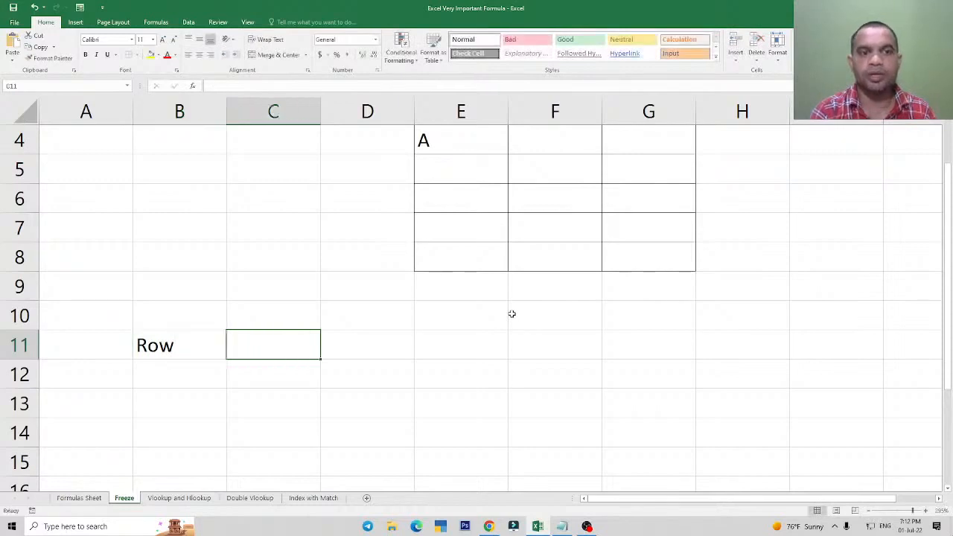
pyautogui.write('F')
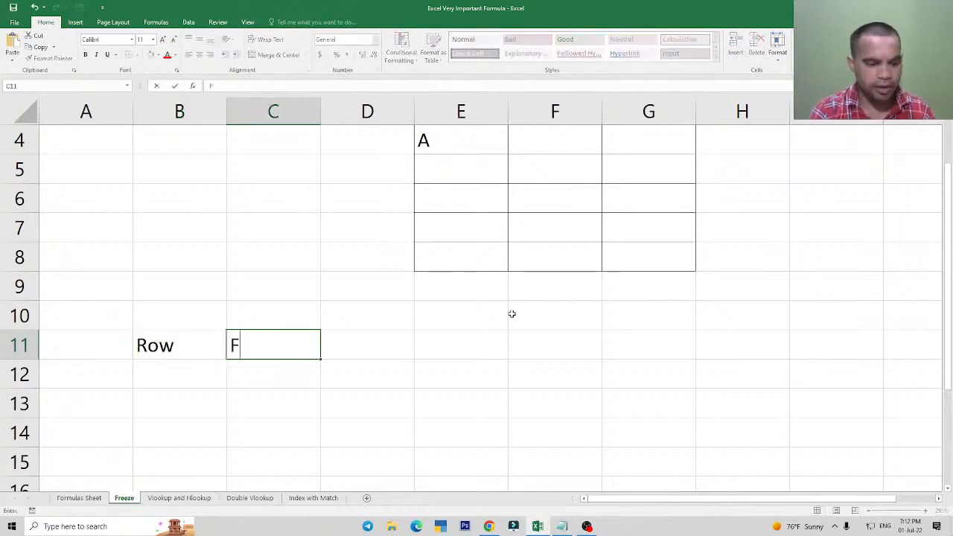
pyautogui.write('4')
pyautogui.press('Tab')
pyautogui.write('Tw')
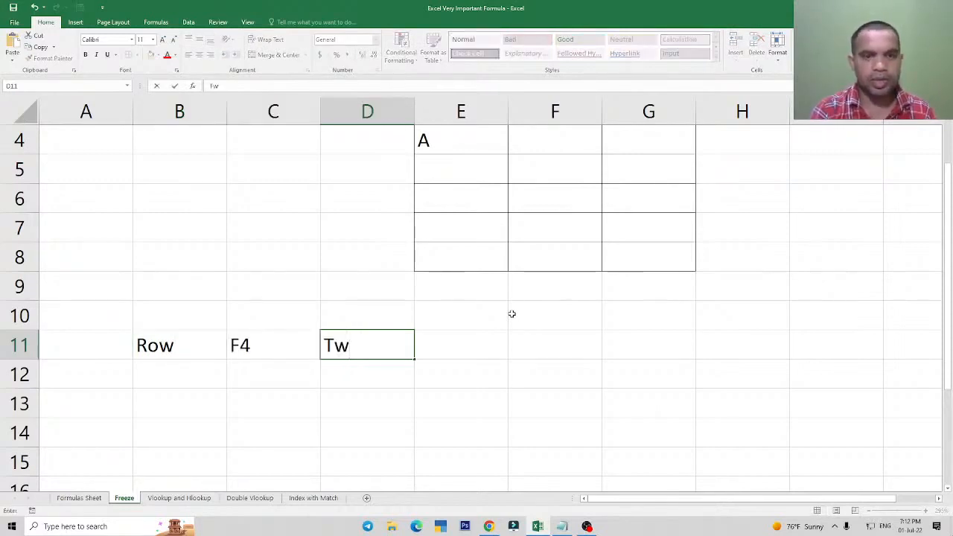
pyautogui.write('o Time')
pyautogui.press('Return')
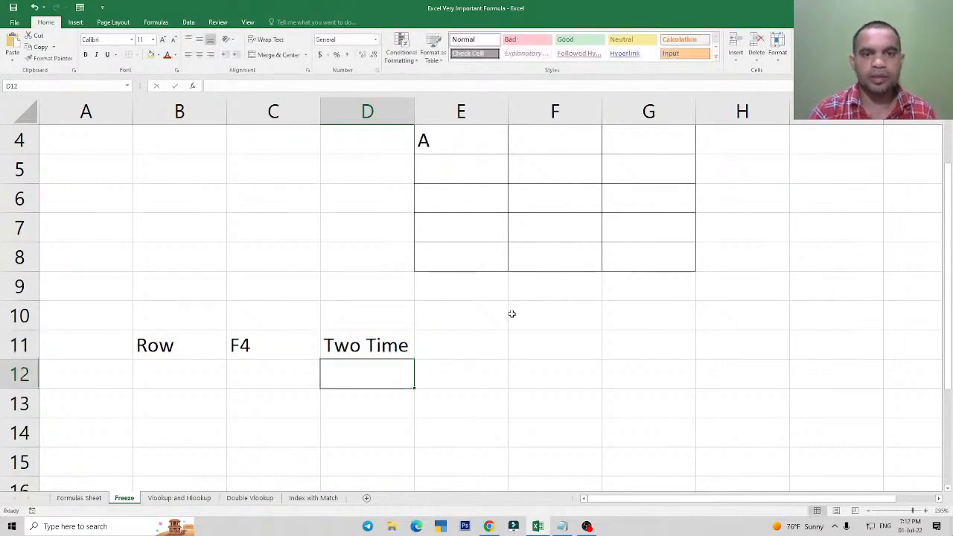
pyautogui.press('Up')
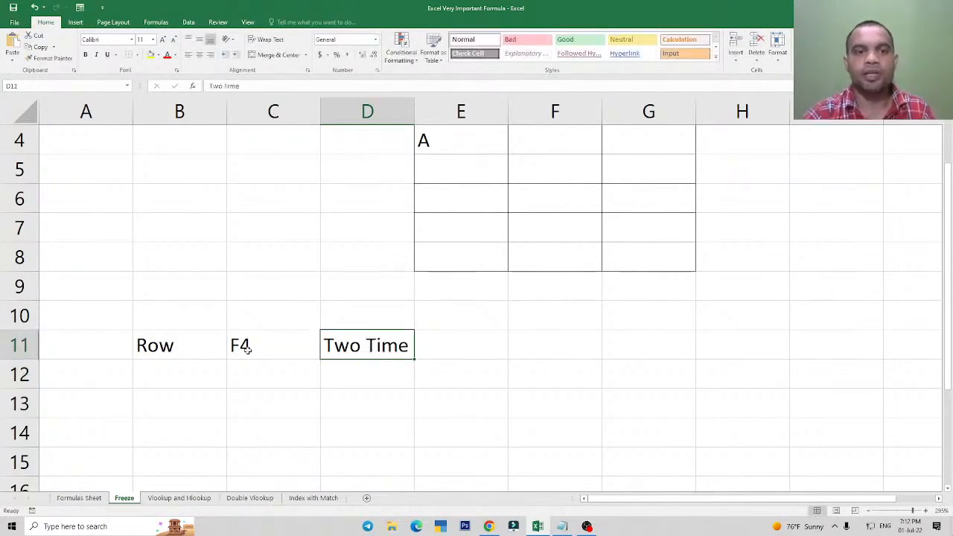
# Enter the shortcut note Column, F4, Three Time across cells B12, C12 and D12.
pyautogui.click(195, 377)
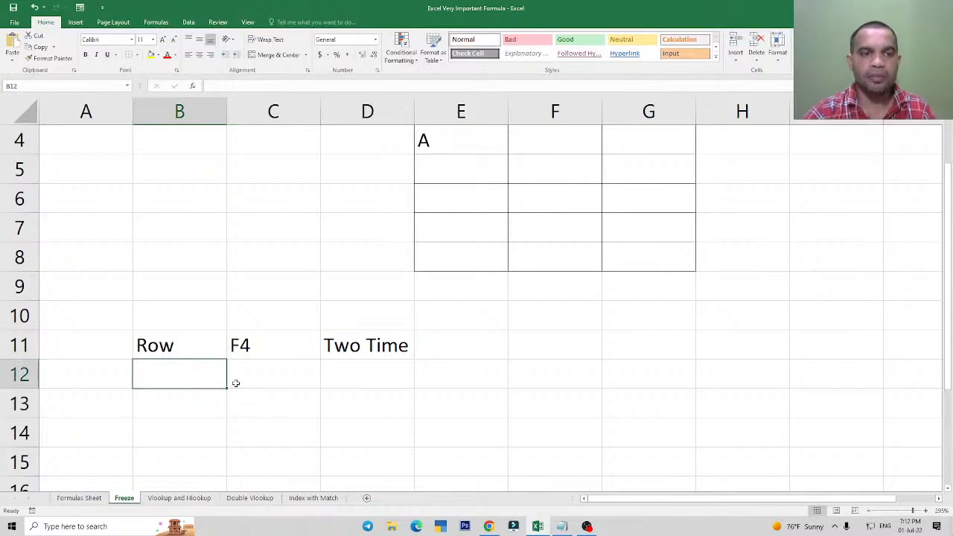
pyautogui.write('Column')
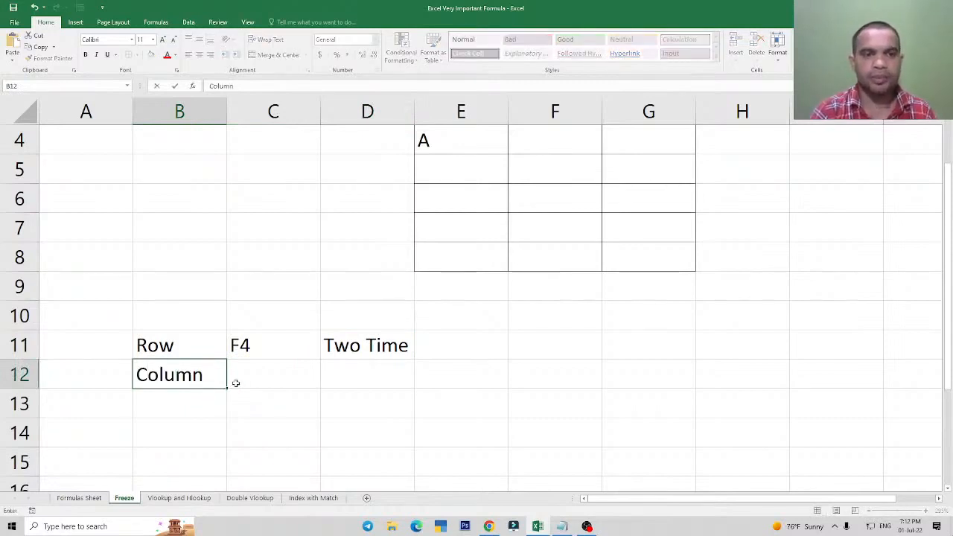
pyautogui.click(235, 383)
pyautogui.write('F4')
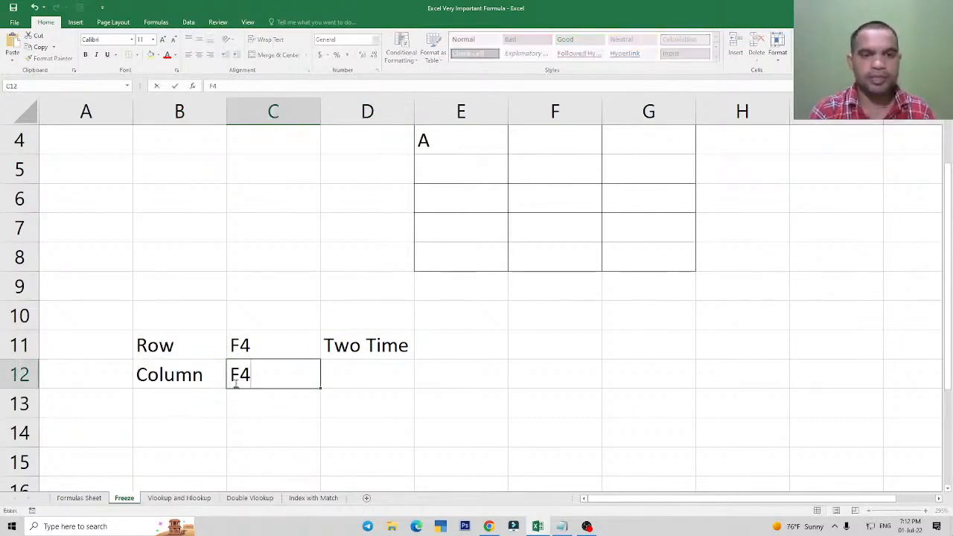
pyautogui.press('Tab')
pyautogui.write('Thre')
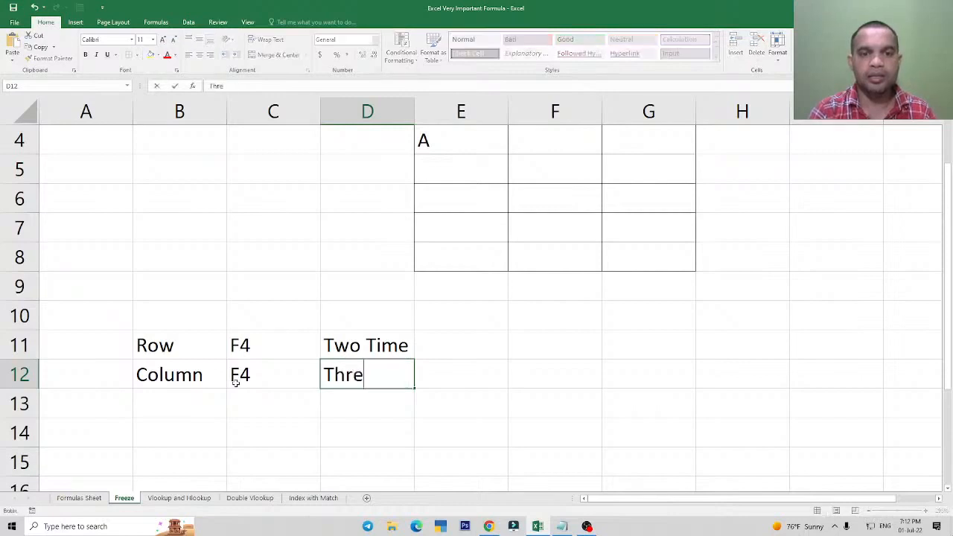
pyautogui.write('e Time')
pyautogui.press('Return')
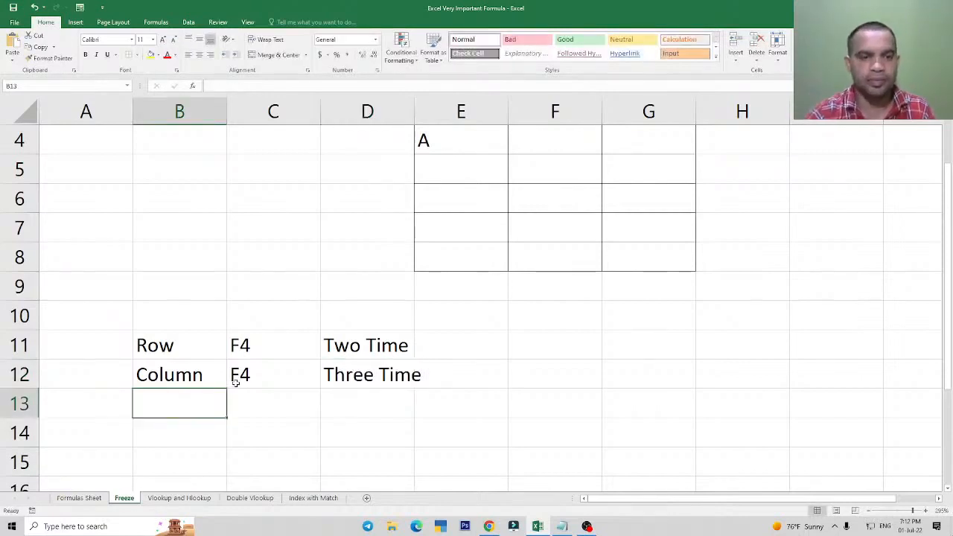
# Enter the label Row and Column in cell B13.
pyautogui.write('Row')
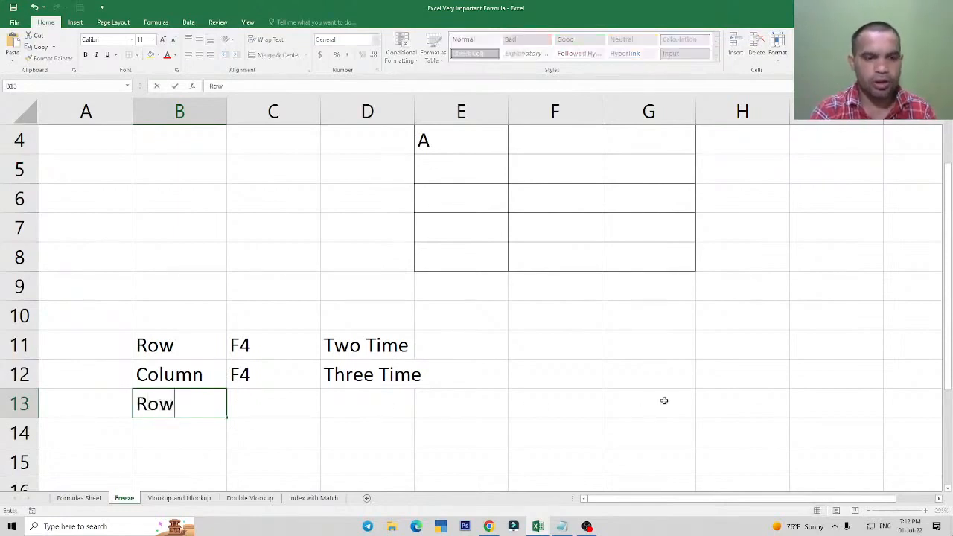
pyautogui.write(' and Column')
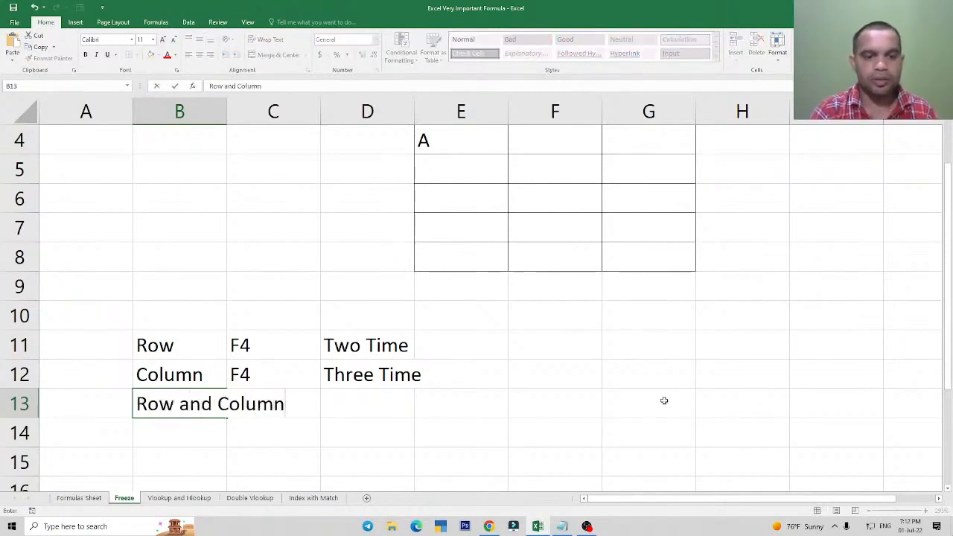
pyautogui.press('Return')
pyautogui.press('Up')
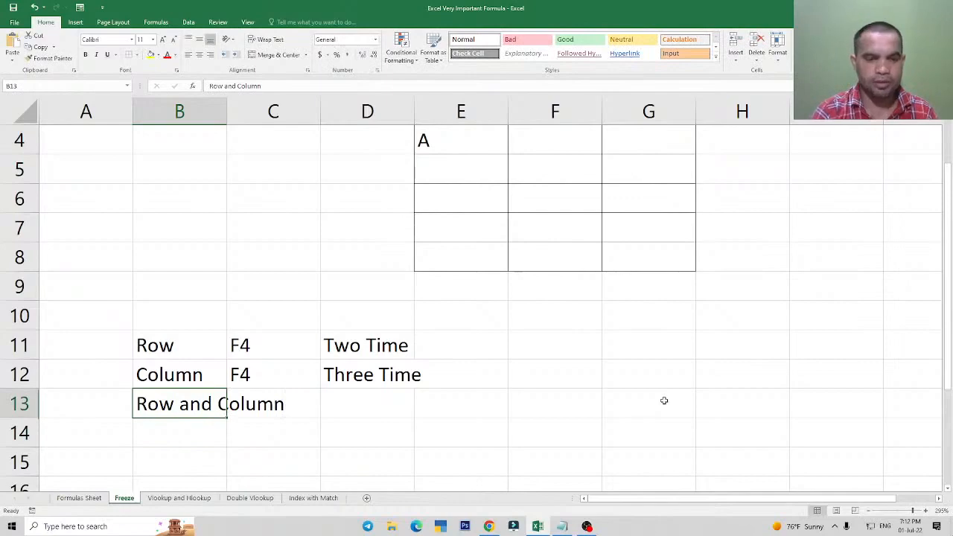
# Enter One Time in cell D13 to complete the Row and Column shortcut note.
pyautogui.scroll(3, 404, 413)
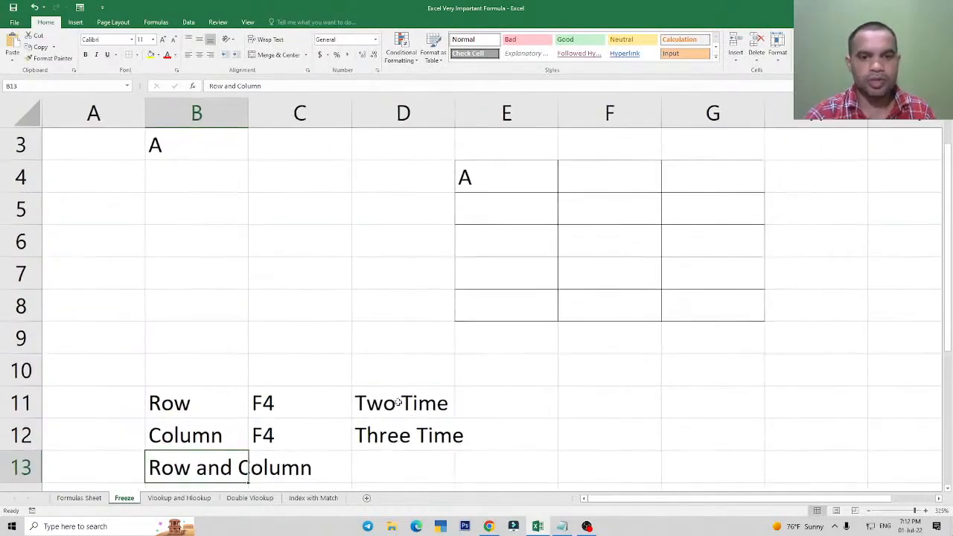
pyautogui.scroll(-2, 398, 403)
pyautogui.scroll(1, 404, 347)
pyautogui.scroll(2, 404, 347)
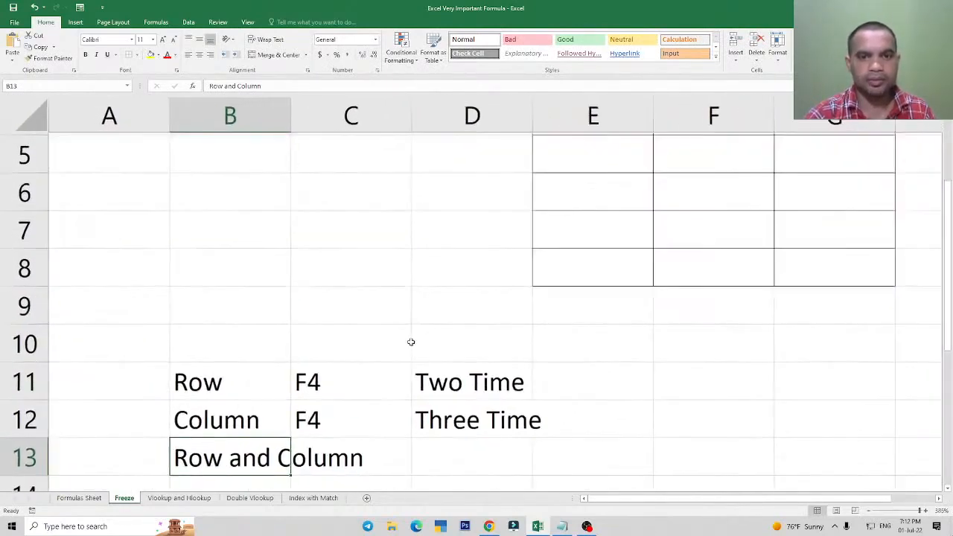
pyautogui.scroll(1, 411, 341)
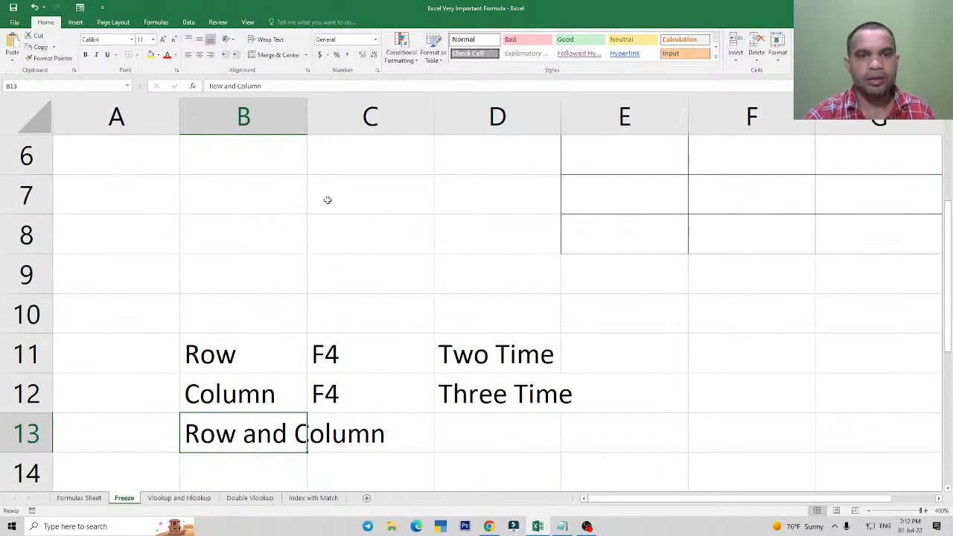
pyautogui.click(483, 439)
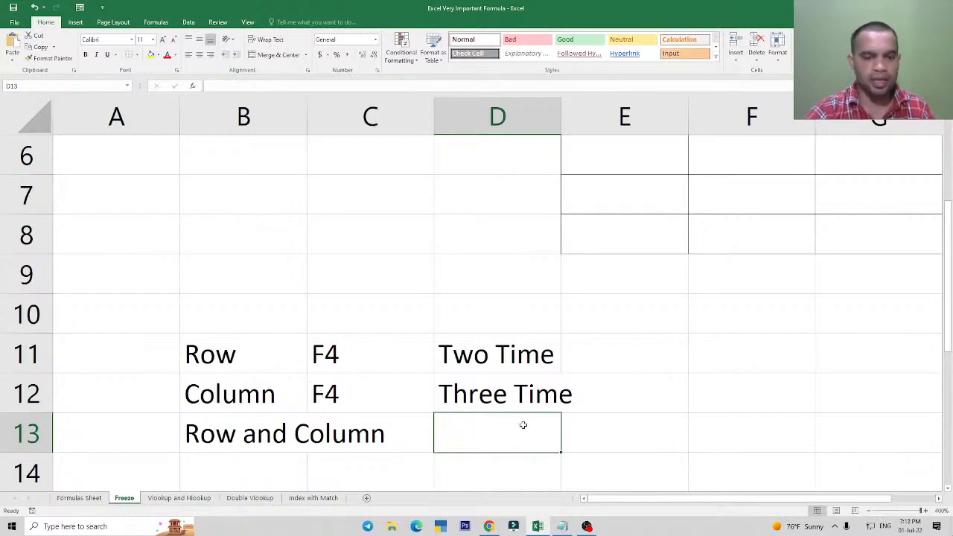
pyautogui.write('One Time')
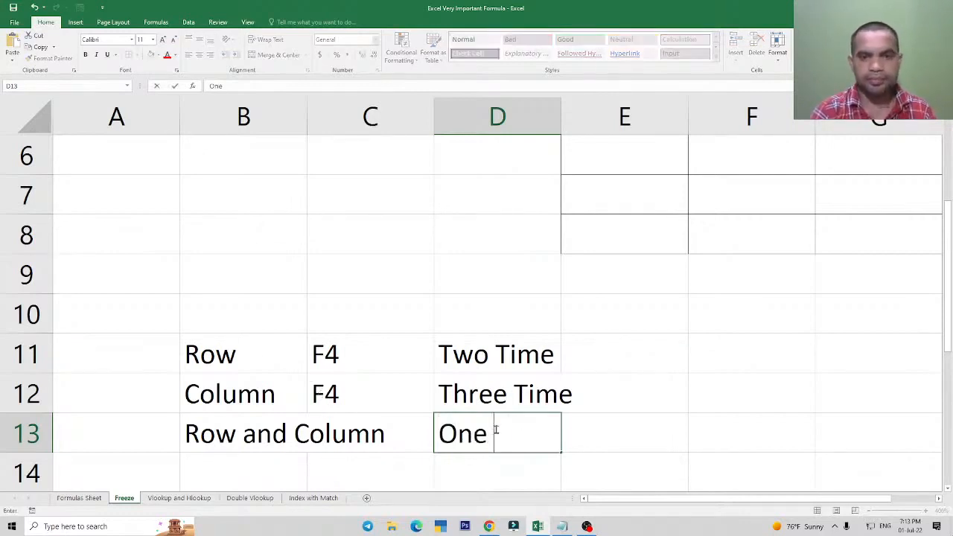
pyautogui.press('Return')
pyautogui.press('Up')
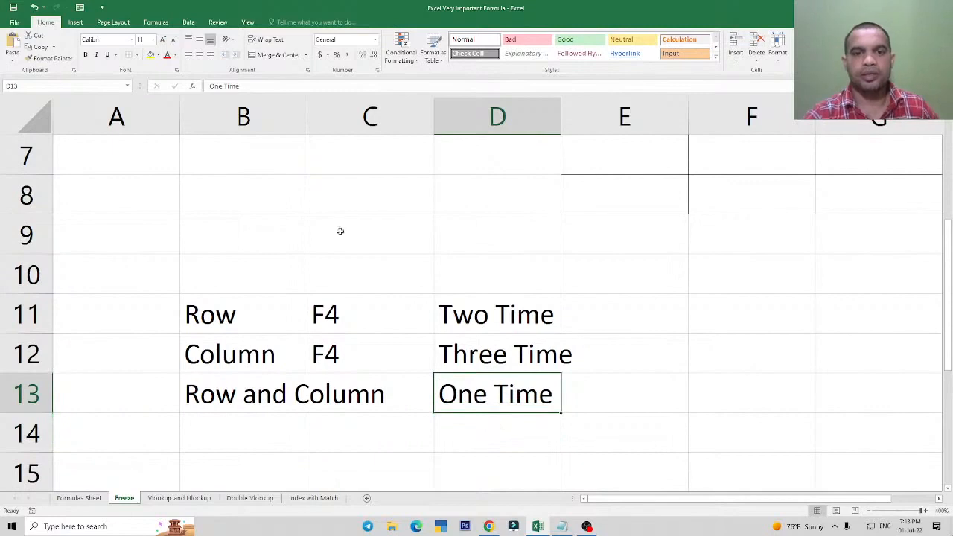
# Look over the notes in B11:D13, plus the formula list and the Freeze heading on the Formulas Sheet.
pyautogui.moveTo(213, 315); pyautogui.dragTo(491, 387)
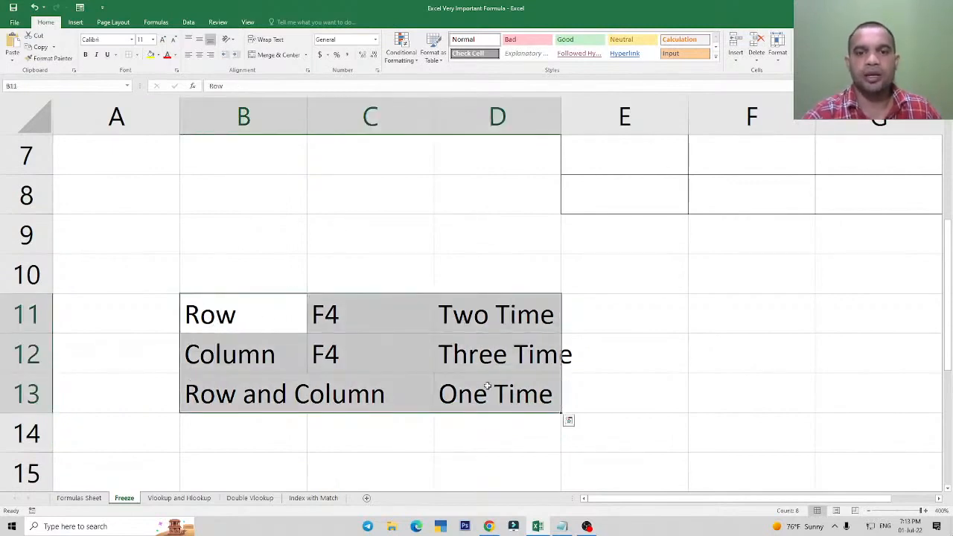
pyautogui.click(82, 500)
pyautogui.moveTo(120, 229); pyautogui.dragTo(107, 352)
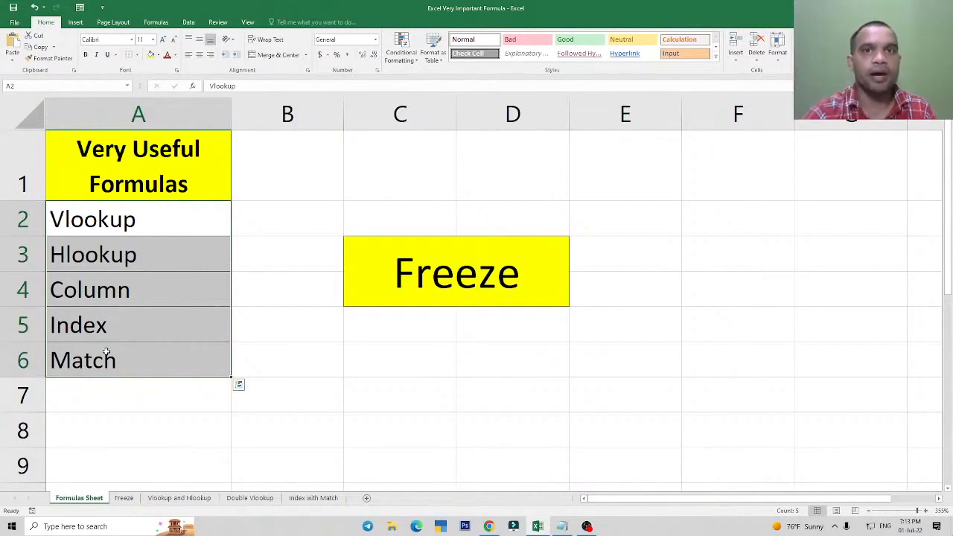
pyautogui.click(467, 280)
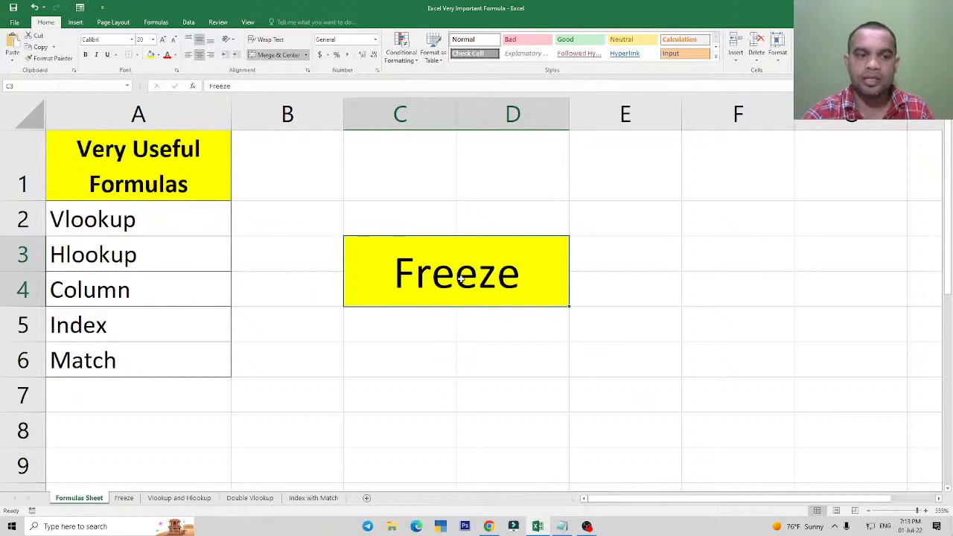
# Return to the Freeze sheet and review its F4 shortcut notes for Row, Column, and Row and Column.
pyautogui.click(125, 502)
pyautogui.click(499, 311)
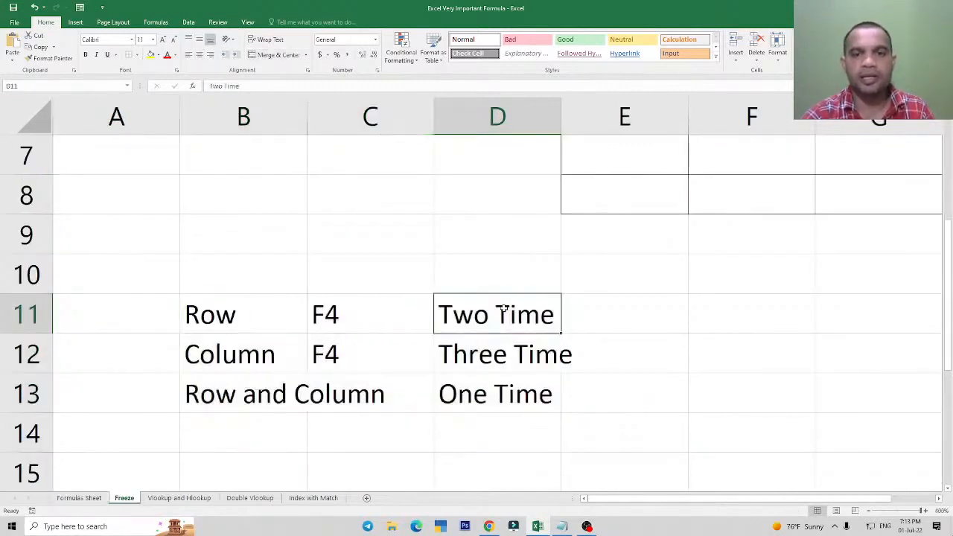
pyautogui.click(210, 316)
pyautogui.click(348, 311)
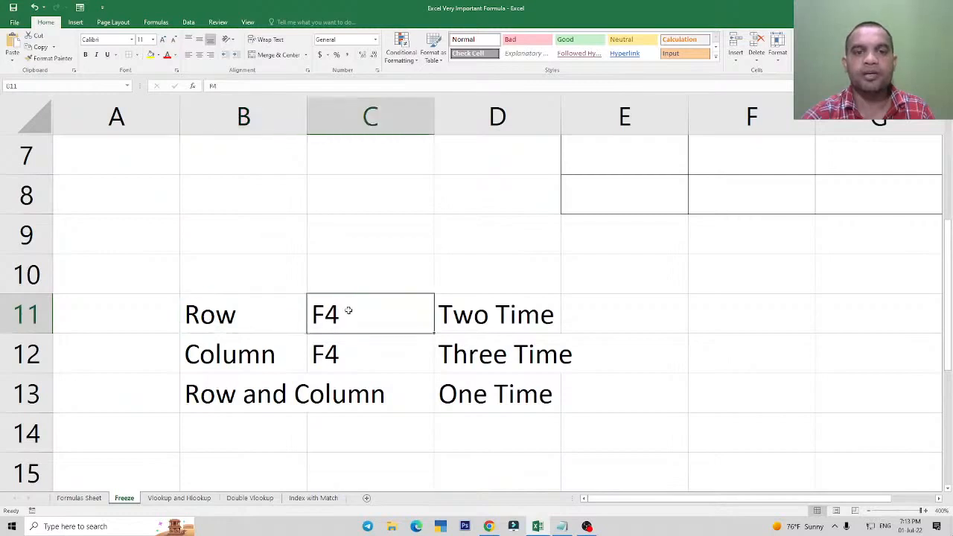
pyautogui.click(510, 318)
pyautogui.click(417, 365)
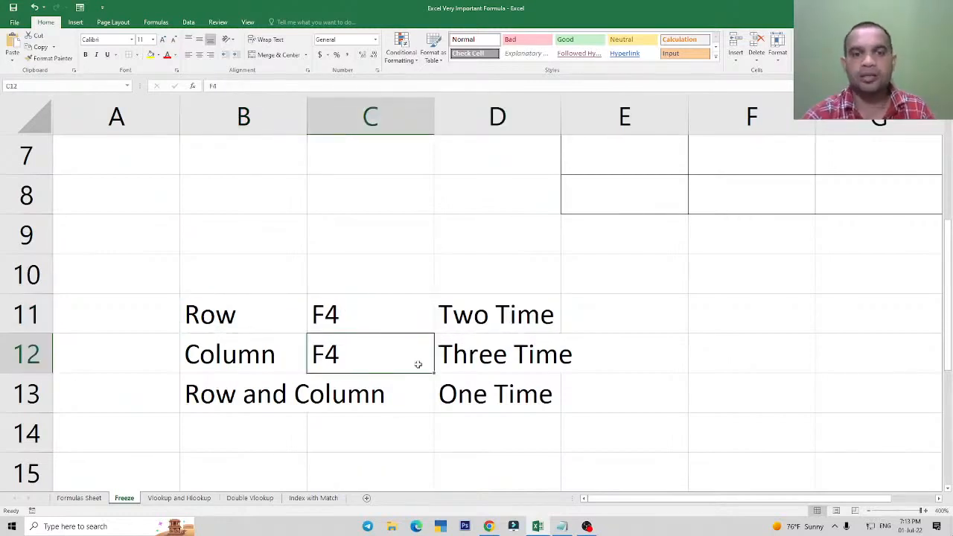
pyautogui.click(480, 360)
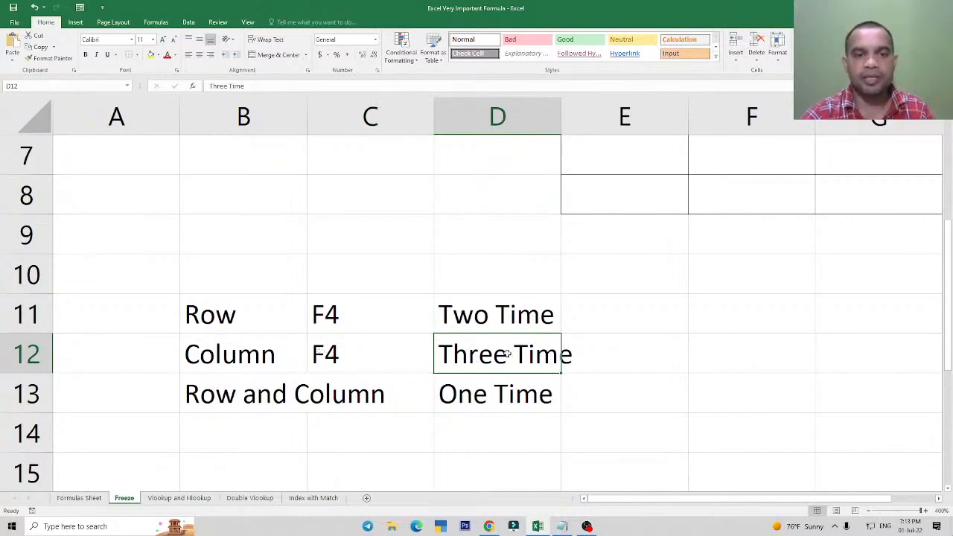
pyautogui.click(235, 398)
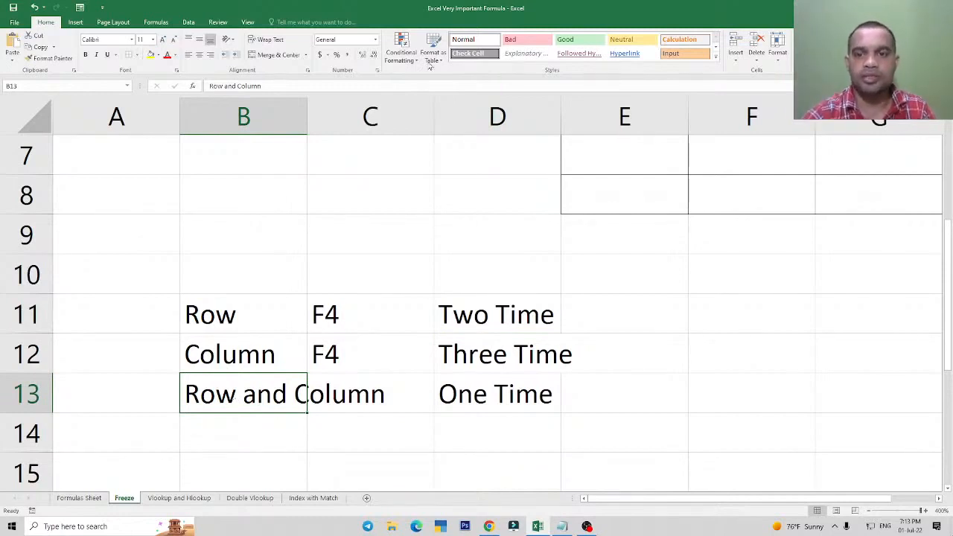
# Try freezing only the column in cell E4's formula by changing its reference to $B3, and remove the dollar sign.
pyautogui.moveTo(697, 500); pyautogui.dragTo(760, 510)
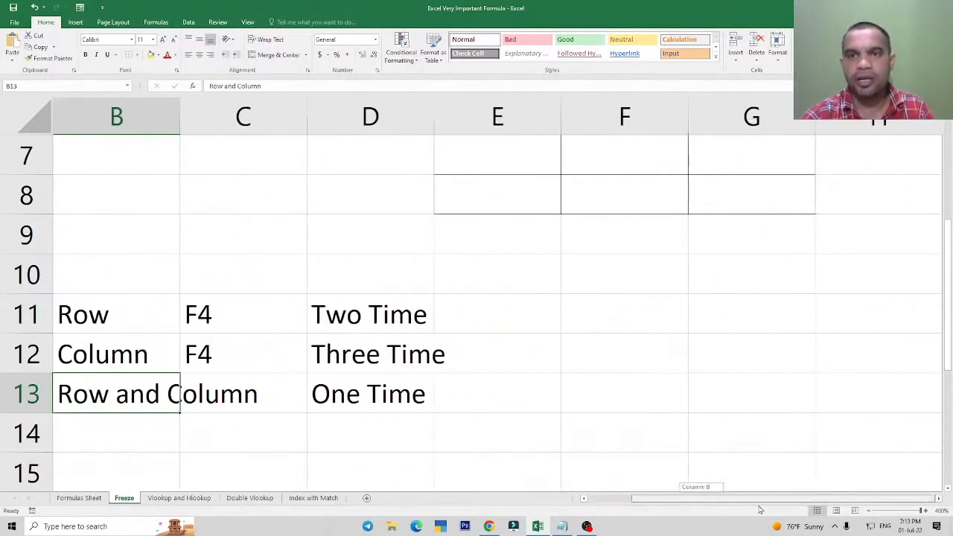
pyautogui.scroll(2, 693, 335)
pyautogui.click(472, 268)
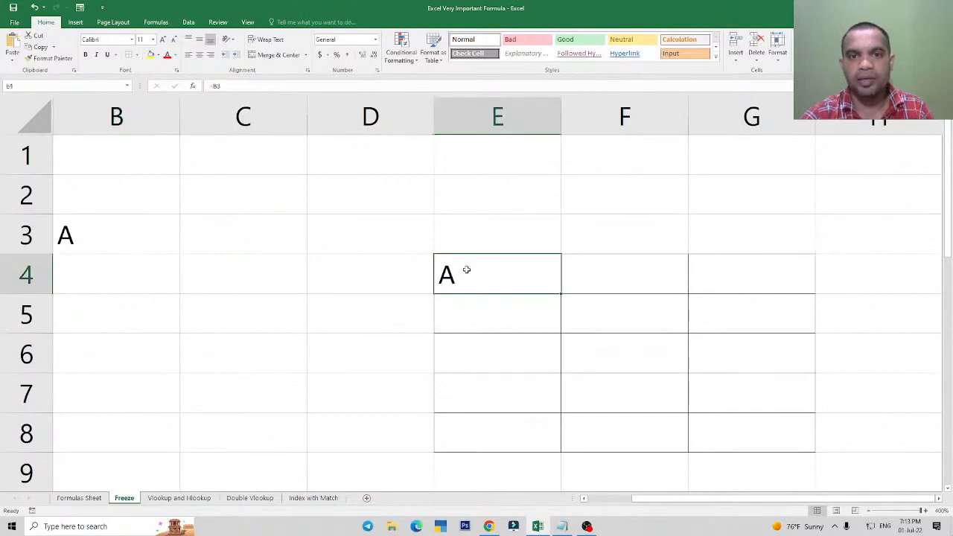
pyautogui.moveTo(466, 269); pyautogui.dragTo(495, 277)
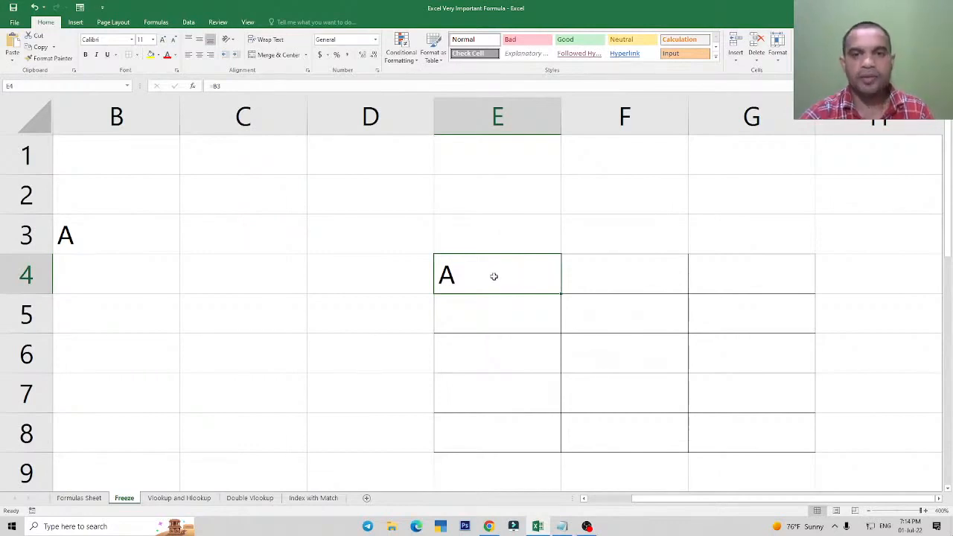
pyautogui.doubleClick(489, 277)
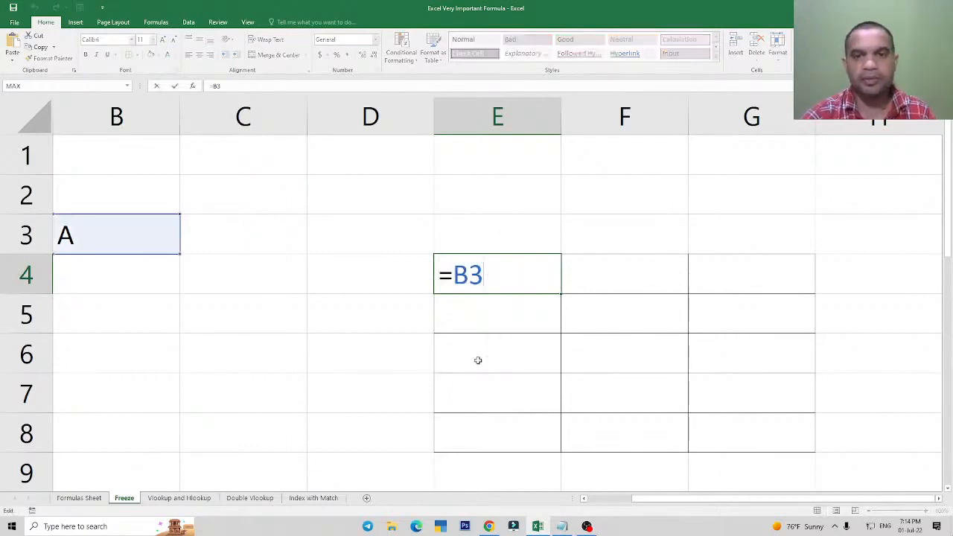
pyautogui.click(469, 276)
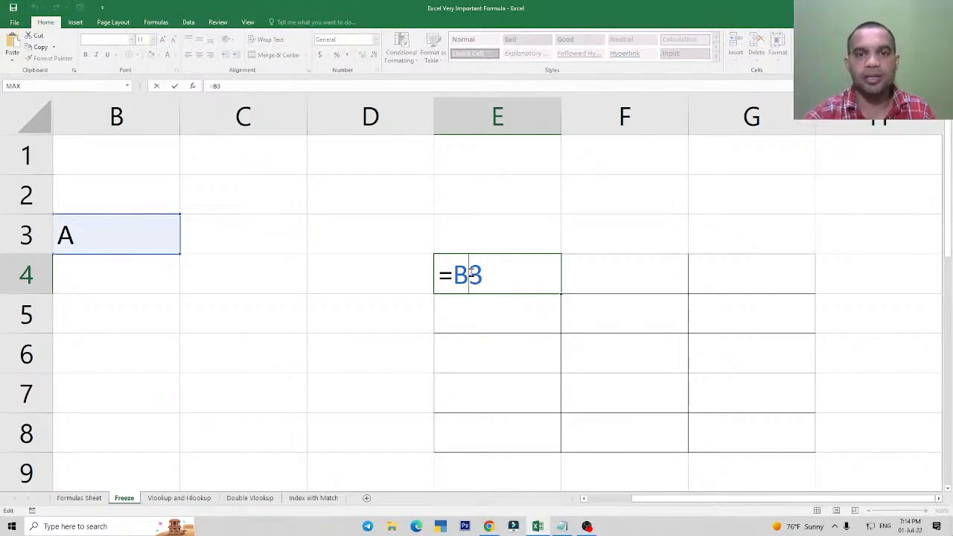
pyautogui.click(458, 278)
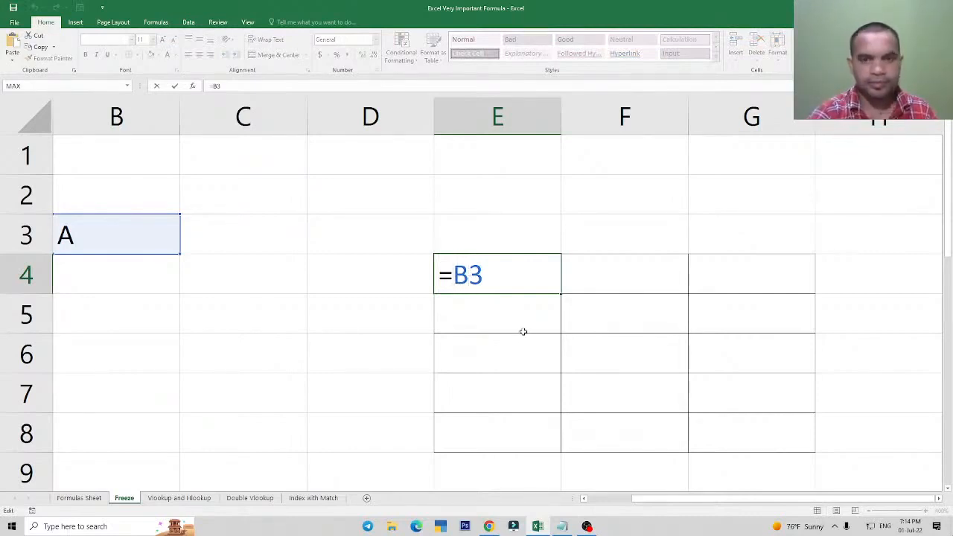
pyautogui.write('$')
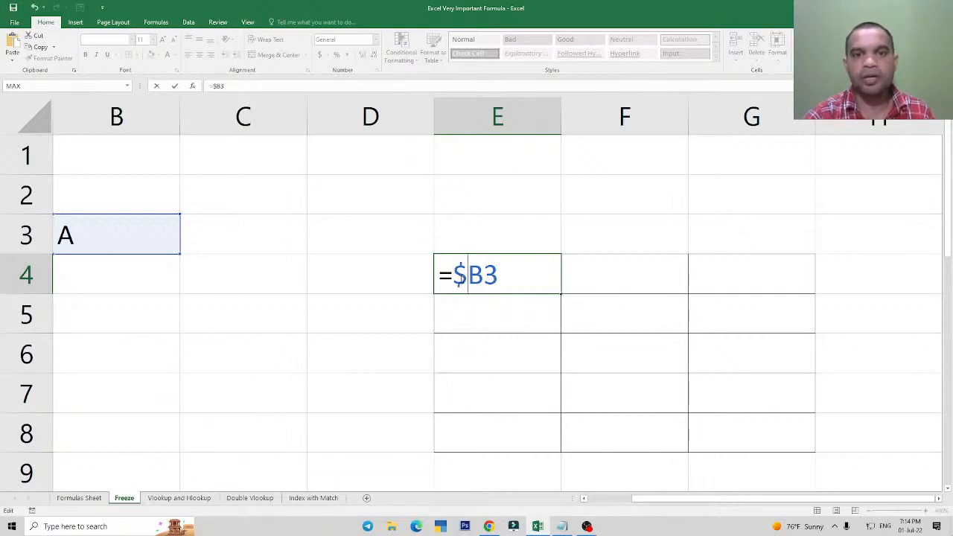
pyautogui.press('BackSpace')
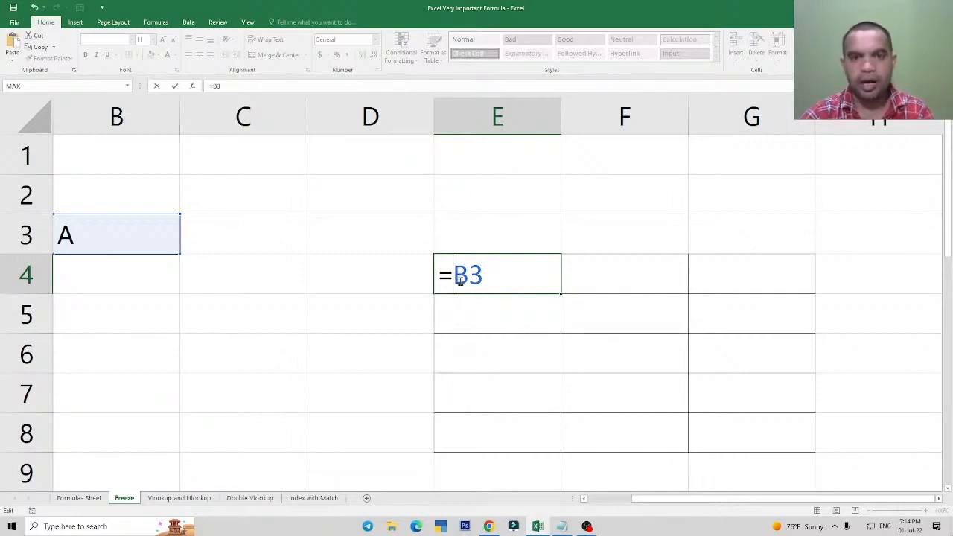
# Try freezing only the row in cell E4's formula by changing its reference to B$3, and remove the dollar sign.
pyautogui.press('Right')
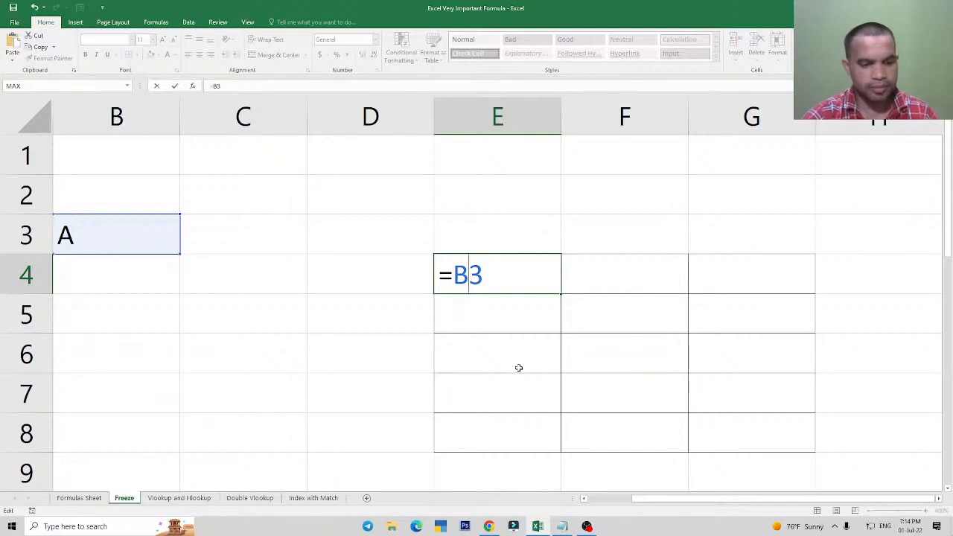
pyautogui.write('$')
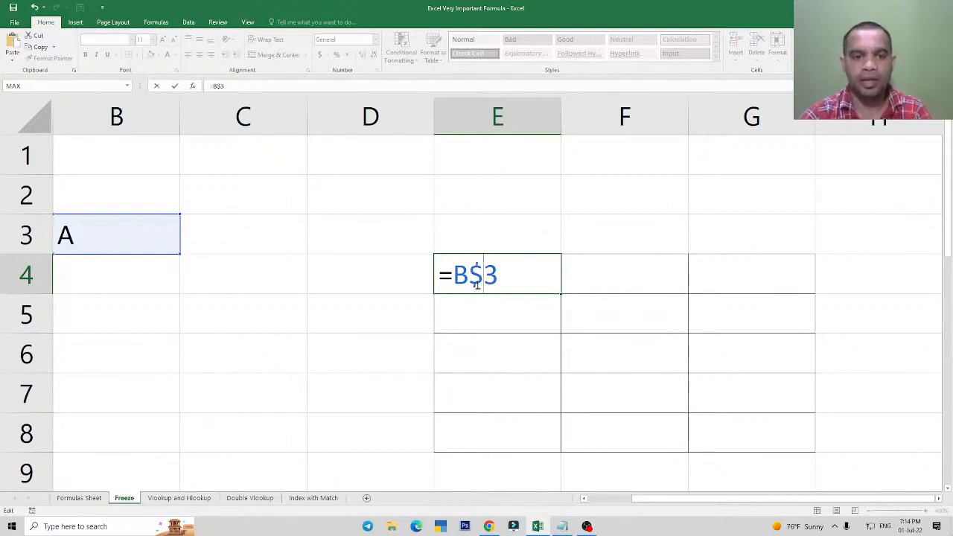
pyautogui.press('BackSpace')
# Try freezing both column and row in cell E4's formula as $B$3, and cancel the edit.
pyautogui.press('Left')
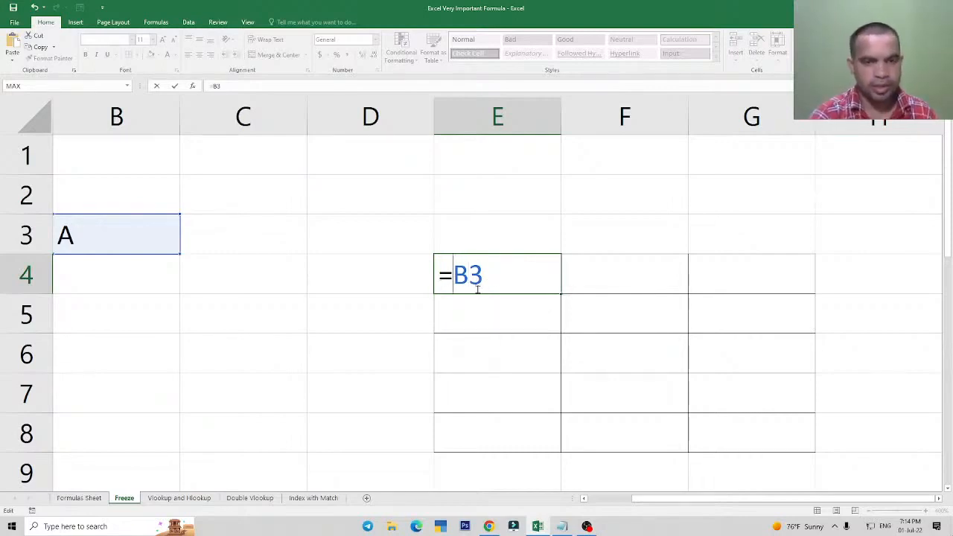
pyautogui.write('$')
pyautogui.press('Right')
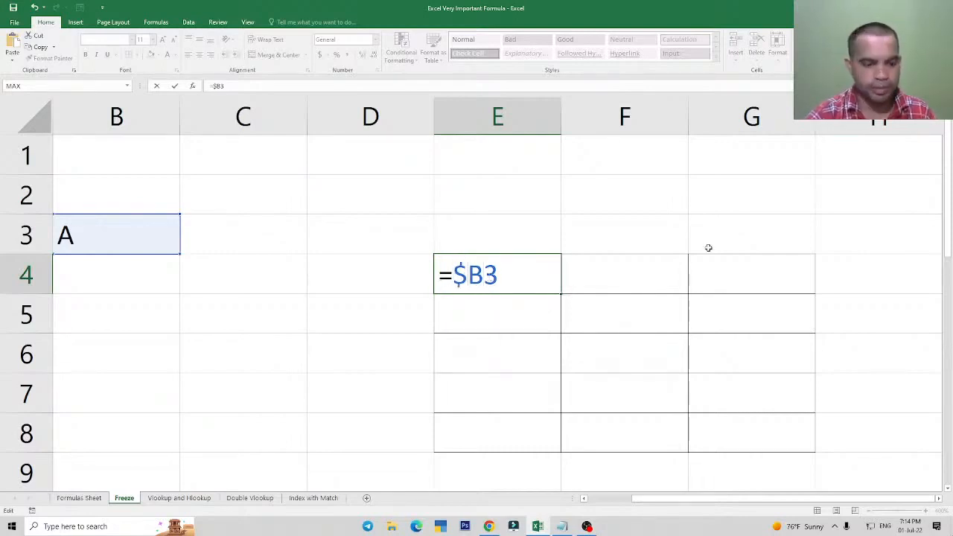
pyautogui.write('$')
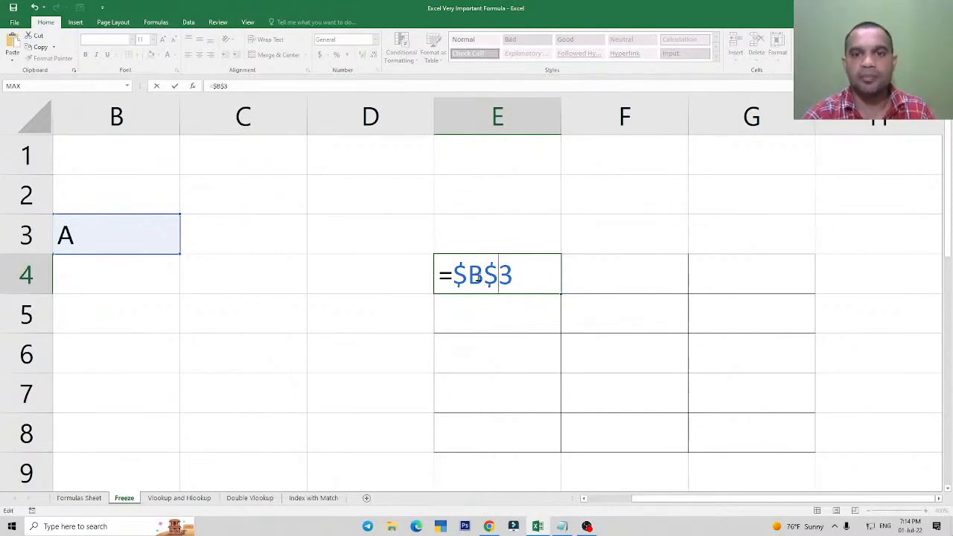
pyautogui.press('Escape')
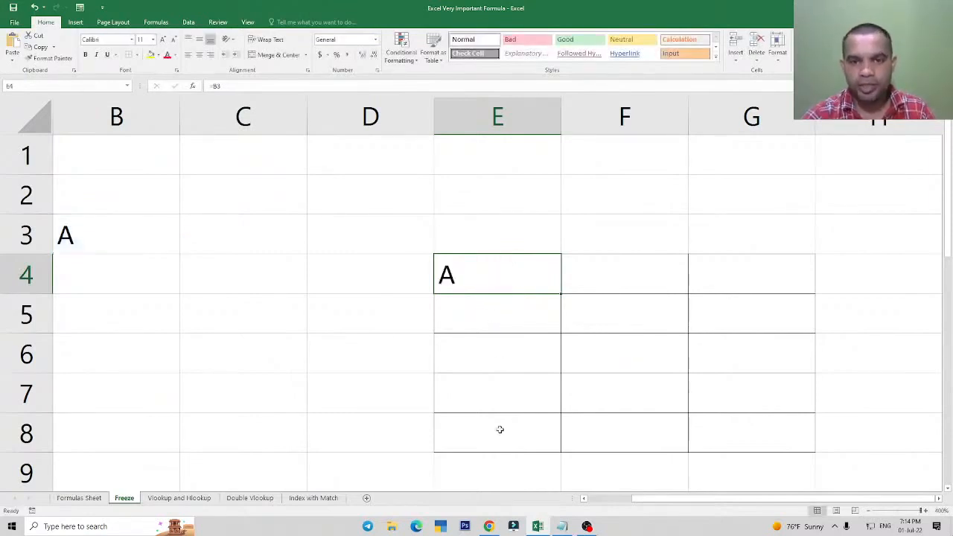
# Try cycling the reference in cell E4's formula through the row-frozen form B$3 and the column-frozen form $B3.
pyautogui.keyDown('ctrl'); pyautogui.scroll(-3, 504, 438); pyautogui.keyUp('ctrl')
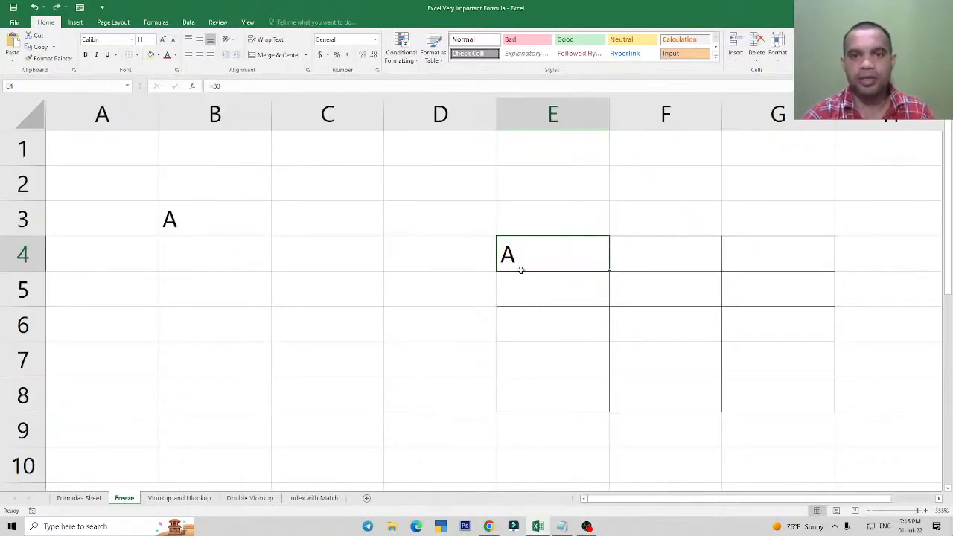
pyautogui.doubleClick(525, 255)
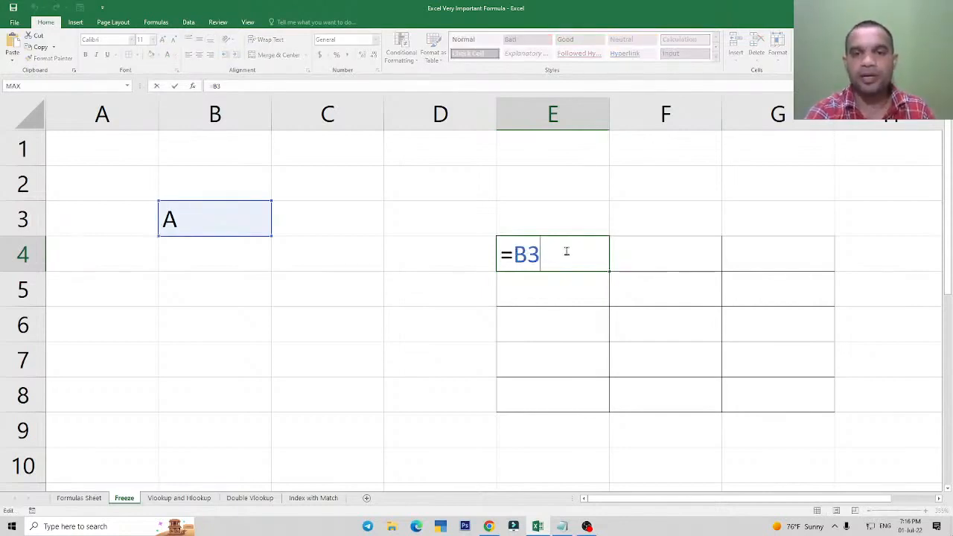
pyautogui.press('F4')
pyautogui.press('F4')
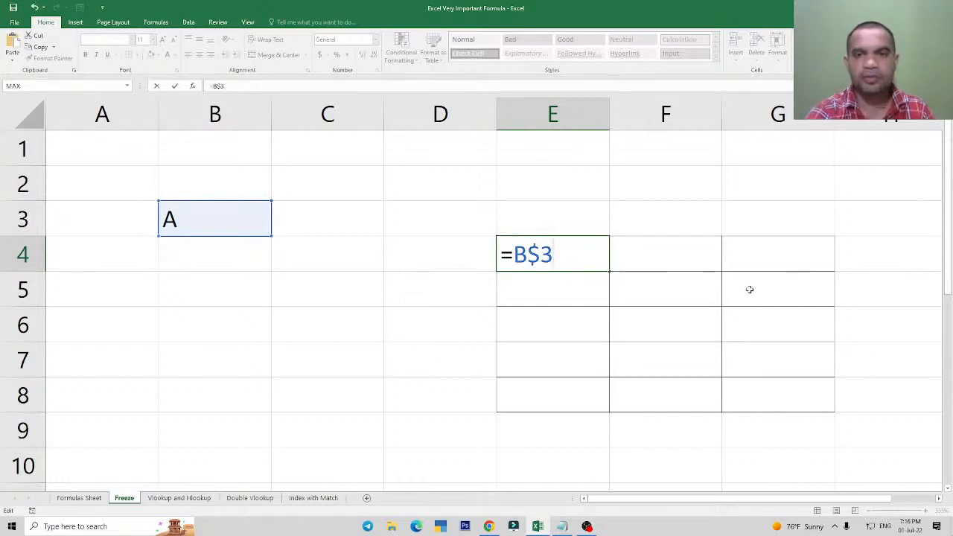
pyautogui.press('F4')
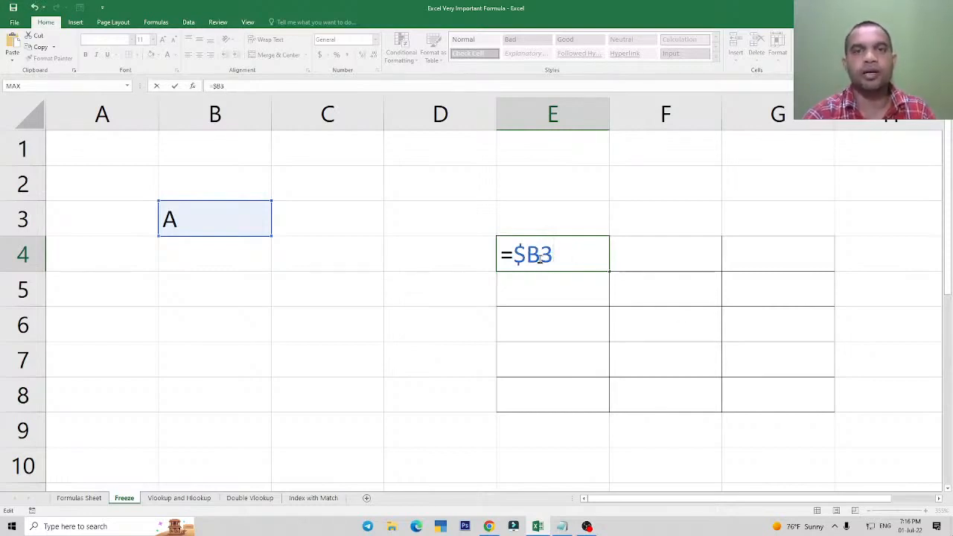
pyautogui.hotkey('ctrl', 'Return')
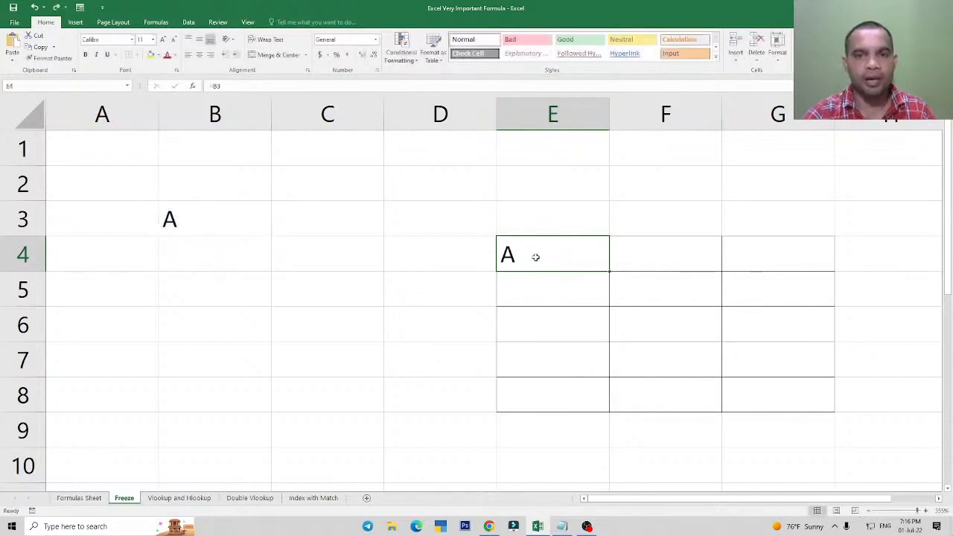
# Undo the deletion of cell E4's contents, try freezing its reference as $B$3, and cancel the edit.
pyautogui.press('Delete')
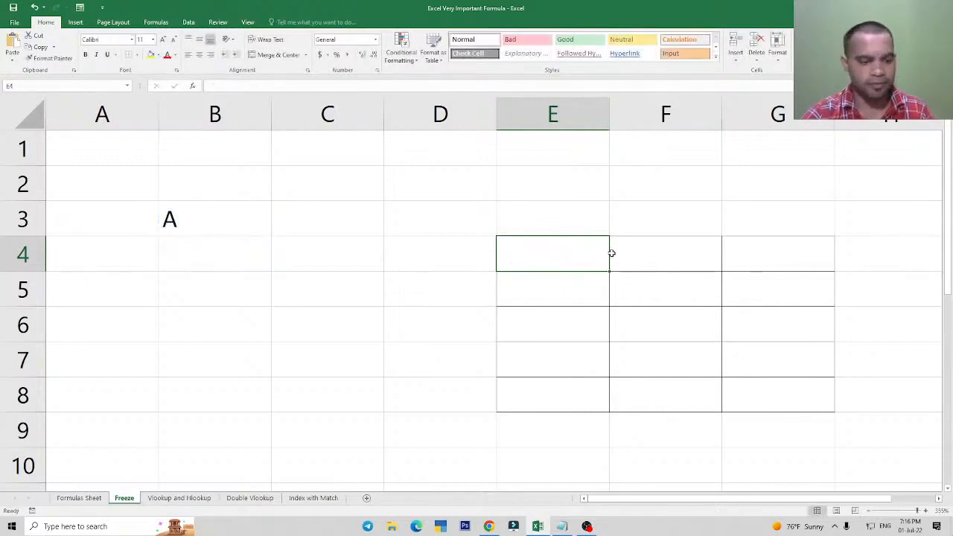
pyautogui.hotkey('ctrl', 'z')
pyautogui.press('F2')
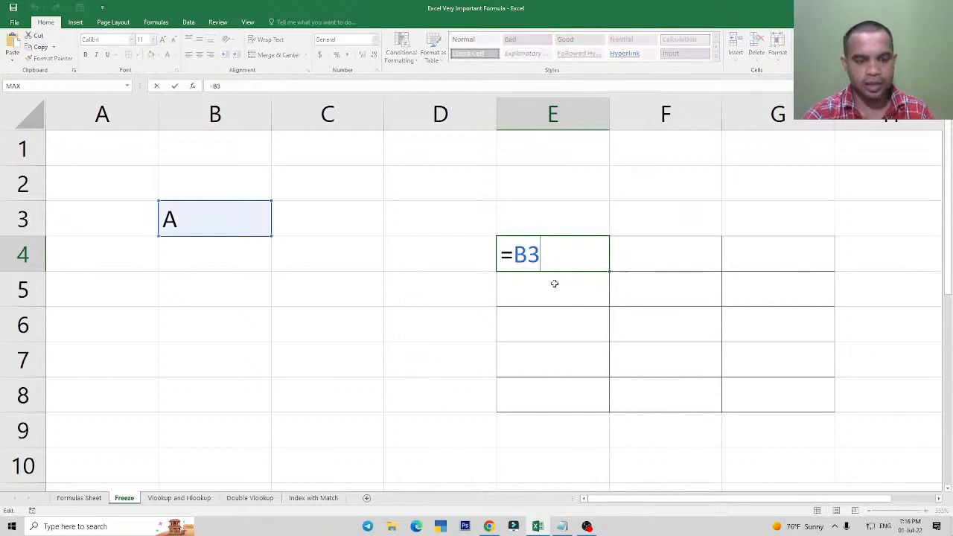
pyautogui.press('F4')
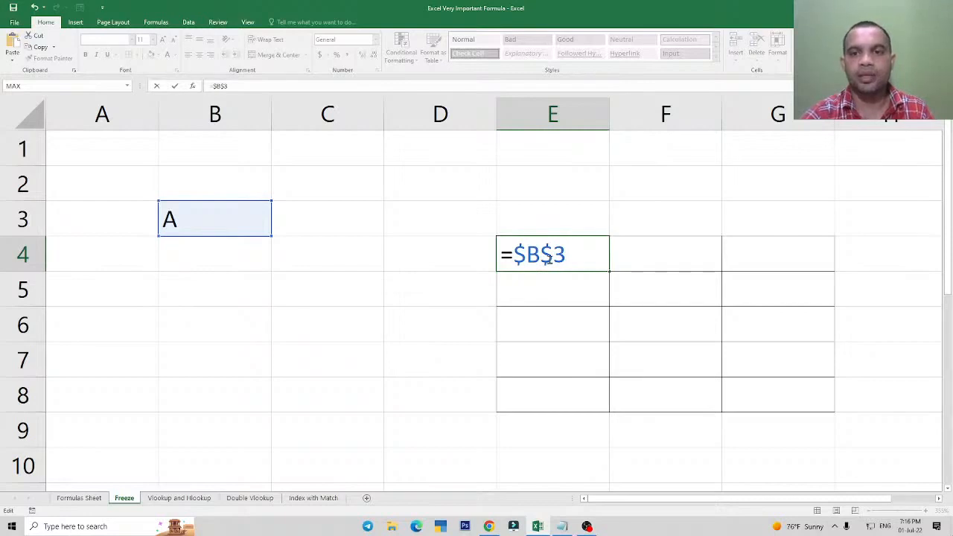
pyautogui.press('Escape')
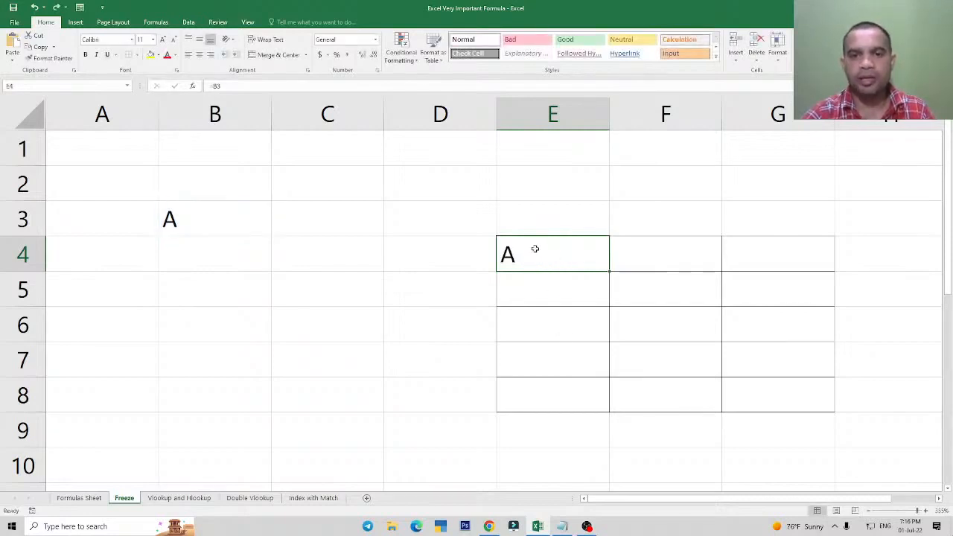
# Freeze only the row in cell E4's formula as =B$3 and fill it down through E8.
pyautogui.doubleClick(532, 250)
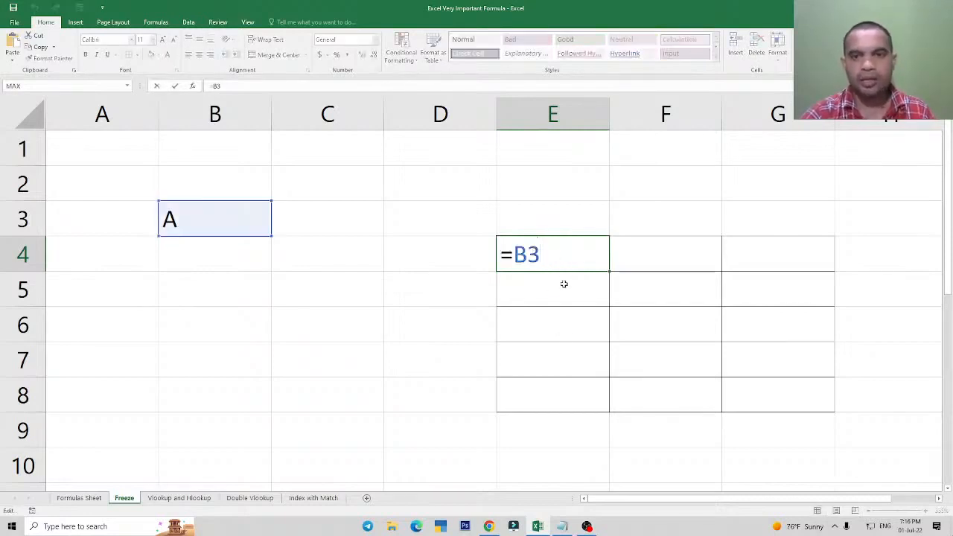
pyautogui.press('F4')
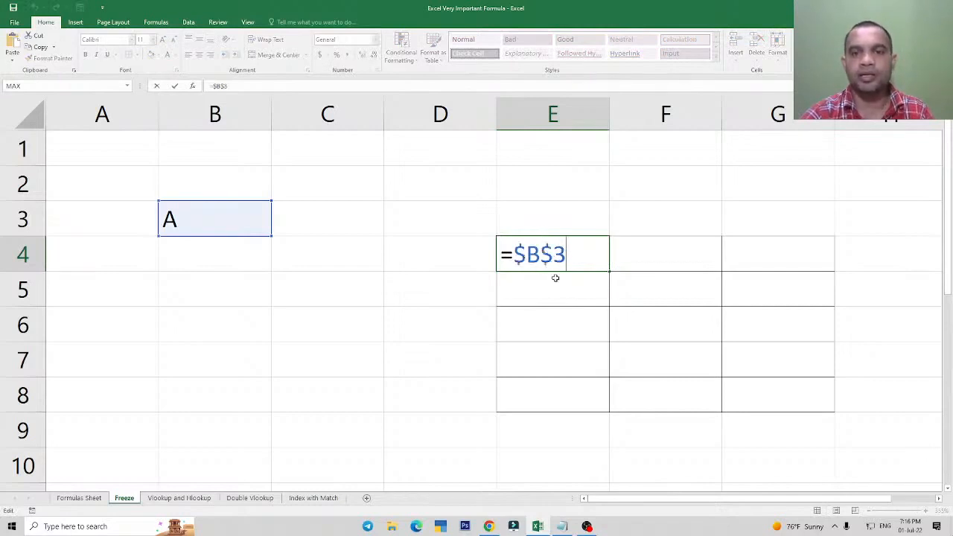
pyautogui.press('F4')
pyautogui.press('Return')
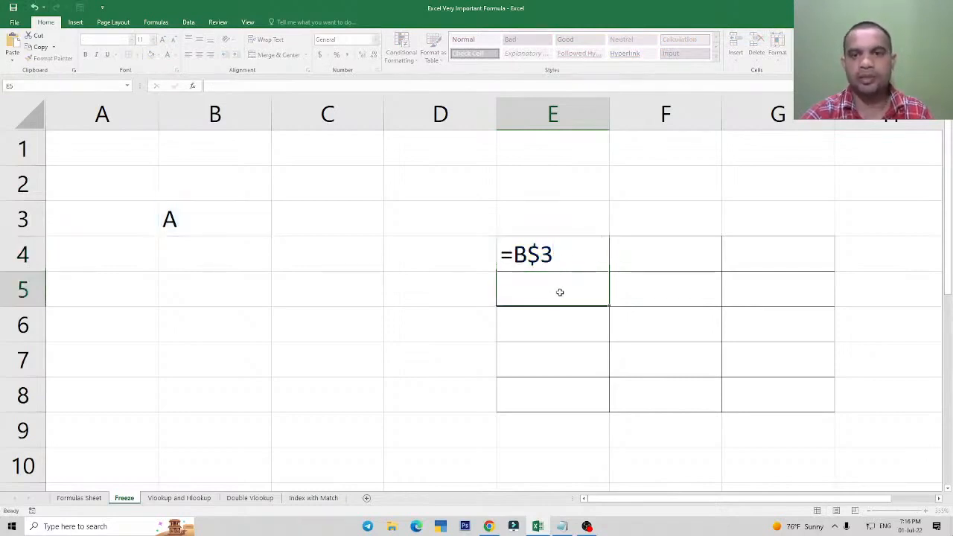
pyautogui.click(544, 255)
pyautogui.moveTo(609, 273); pyautogui.dragTo(607, 408)
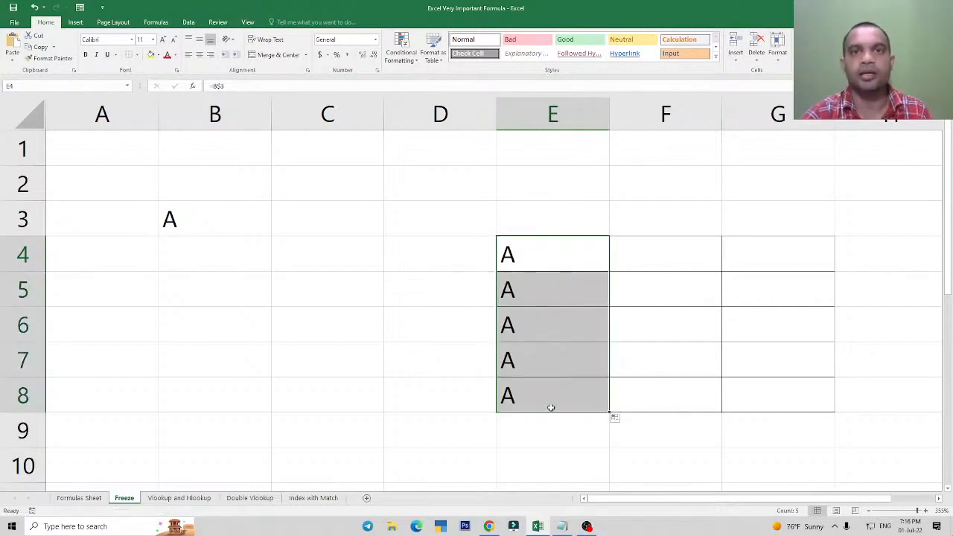
# Clear the copied formulas from cells E5:E8, keeping the one in E4.
pyautogui.click(543, 251)
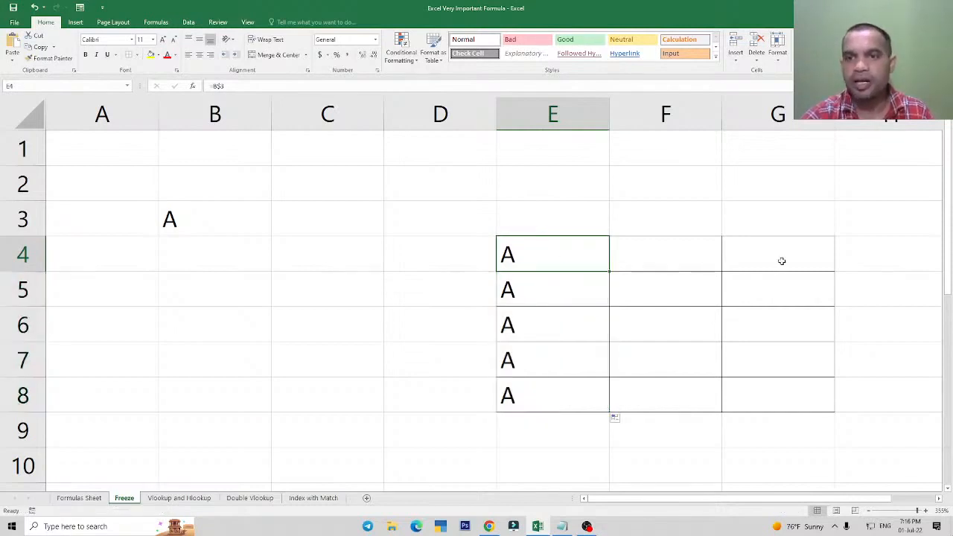
pyautogui.moveTo(557, 285); pyautogui.dragTo(561, 385)
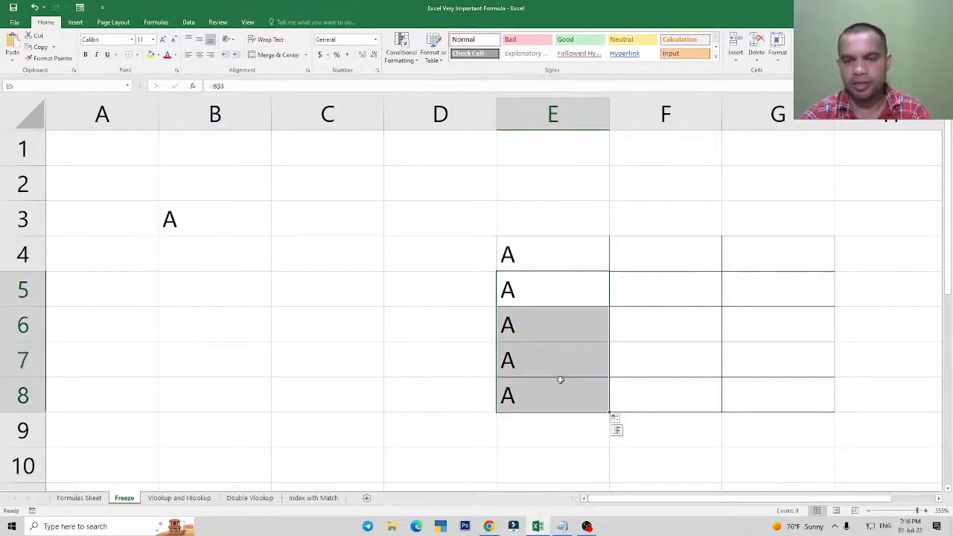
pyautogui.press('Delete')
# Try moving the dollar sign in cell E4's formula in front of the column letter as =$B3, and cancel the edit.
pyautogui.doubleClick(528, 259)
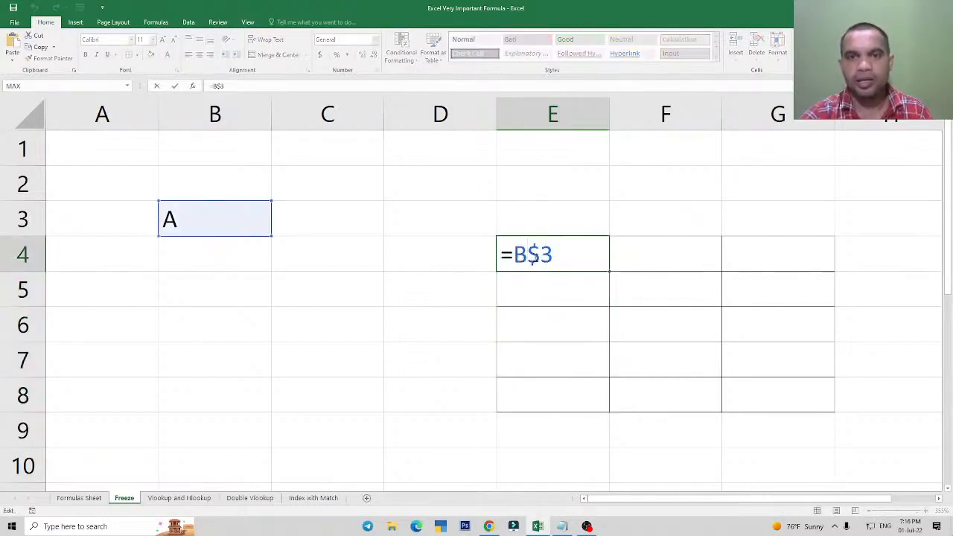
pyautogui.moveTo(528, 256); pyautogui.dragTo(541, 256)
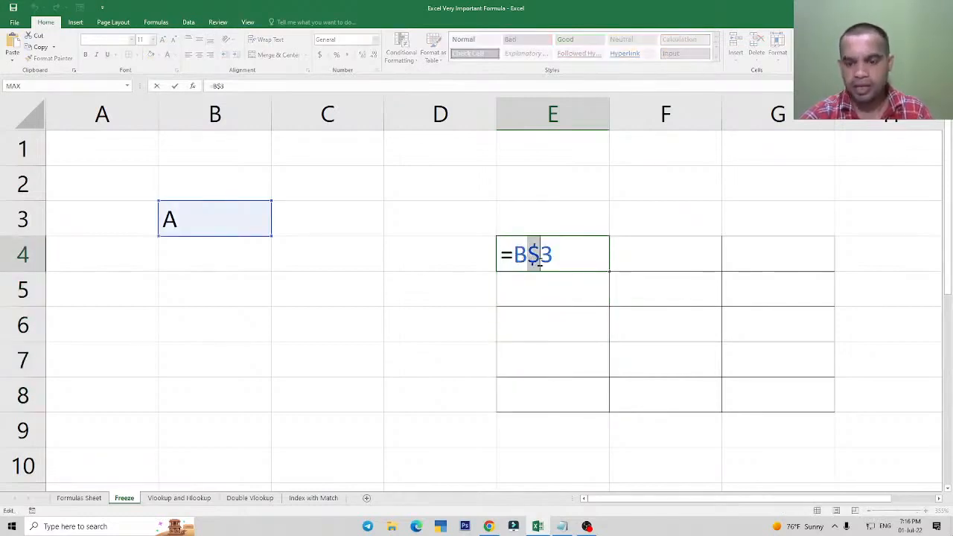
pyautogui.press('BackSpace')
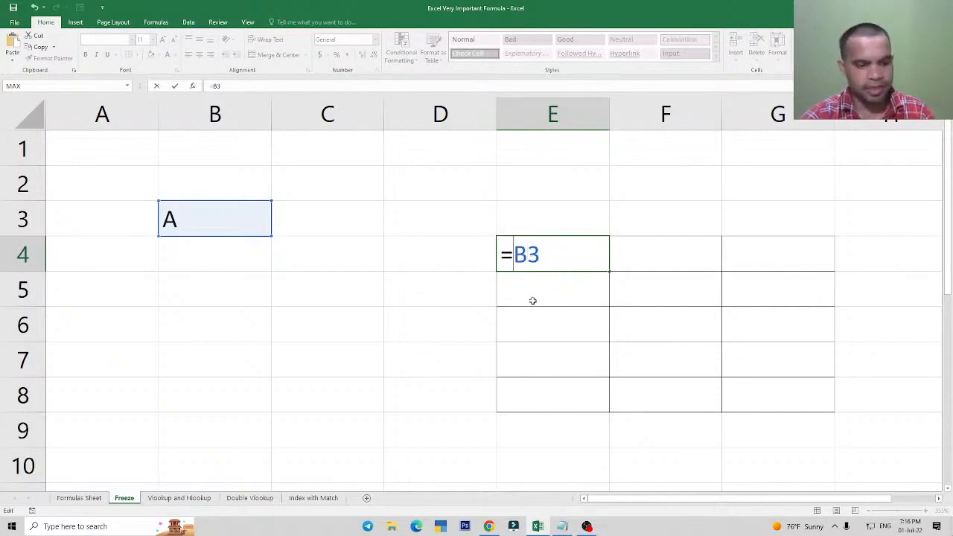
pyautogui.press('Left')
pyautogui.write('$')
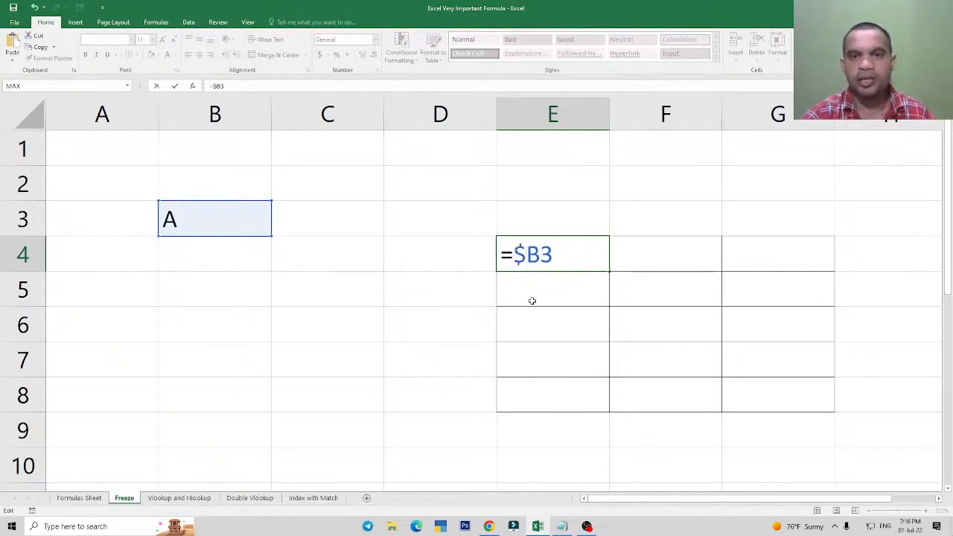
pyautogui.press('Escape')
# Reset cell E4's formula to =B3, and cycle its reference to the column-frozen form =$B3.
pyautogui.doubleClick(525, 255)
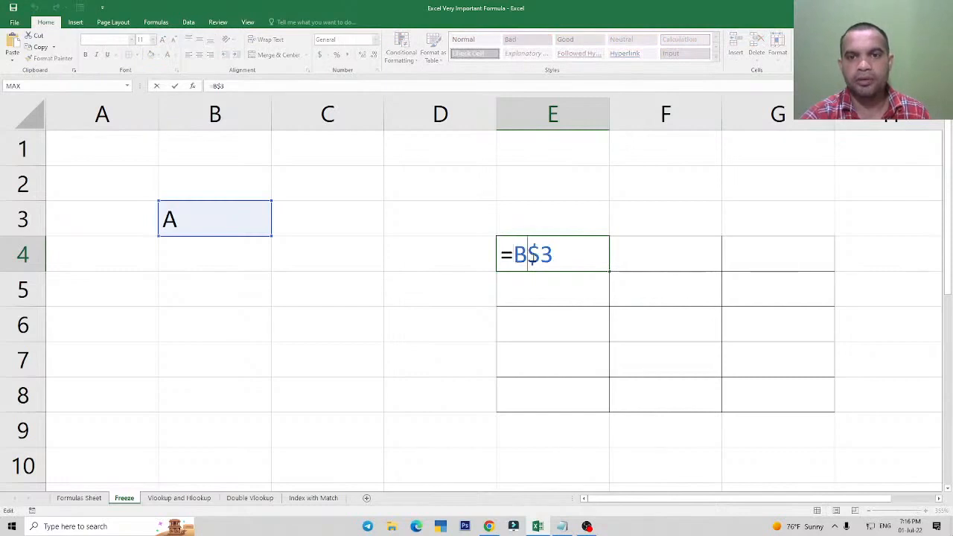
pyautogui.press('Delete')
pyautogui.click(553, 308)
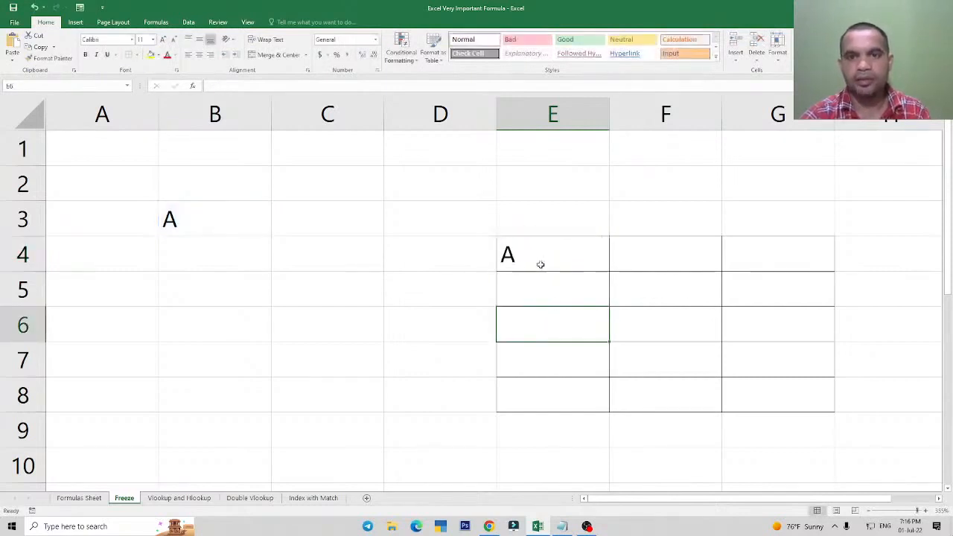
pyautogui.doubleClick(541, 264)
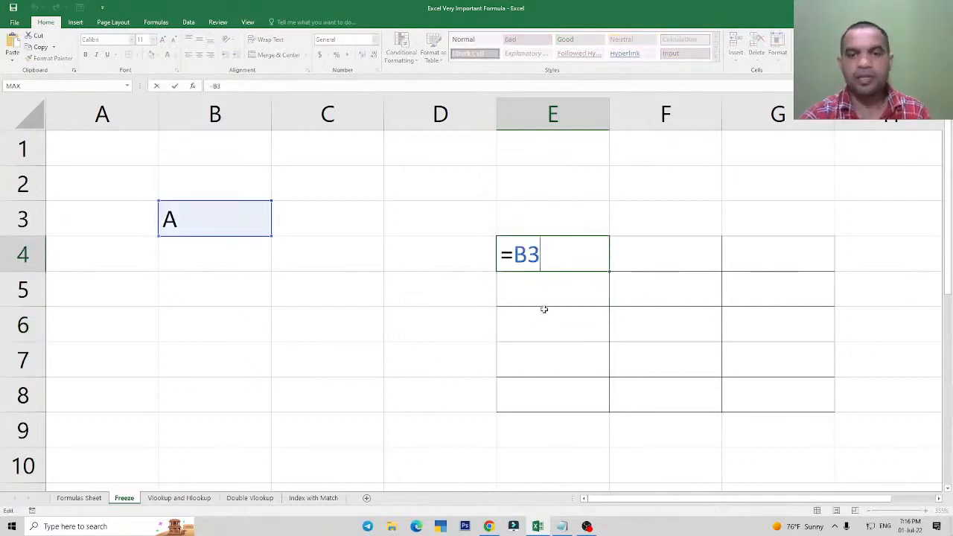
pyautogui.press('F4')
pyautogui.press('F4')
pyautogui.press('F4')
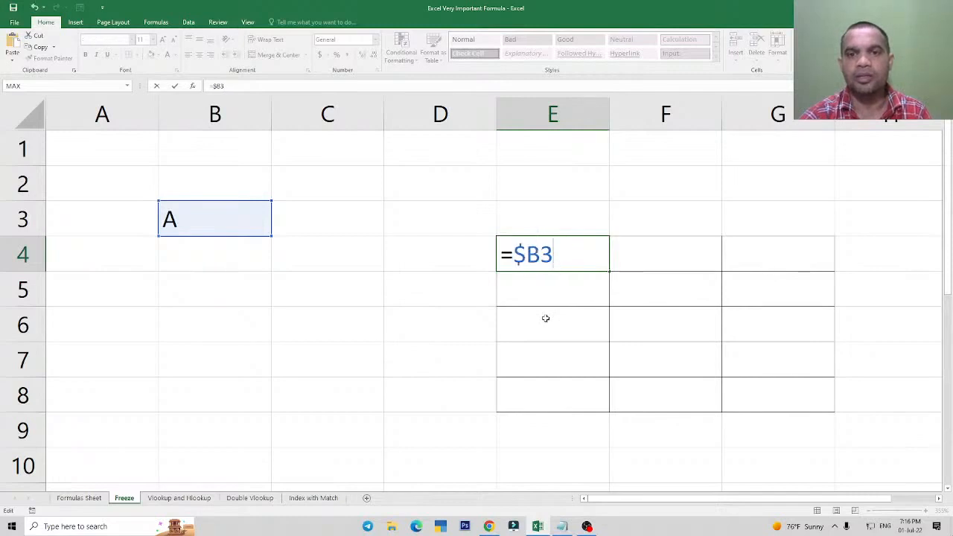
pyautogui.press('Return')
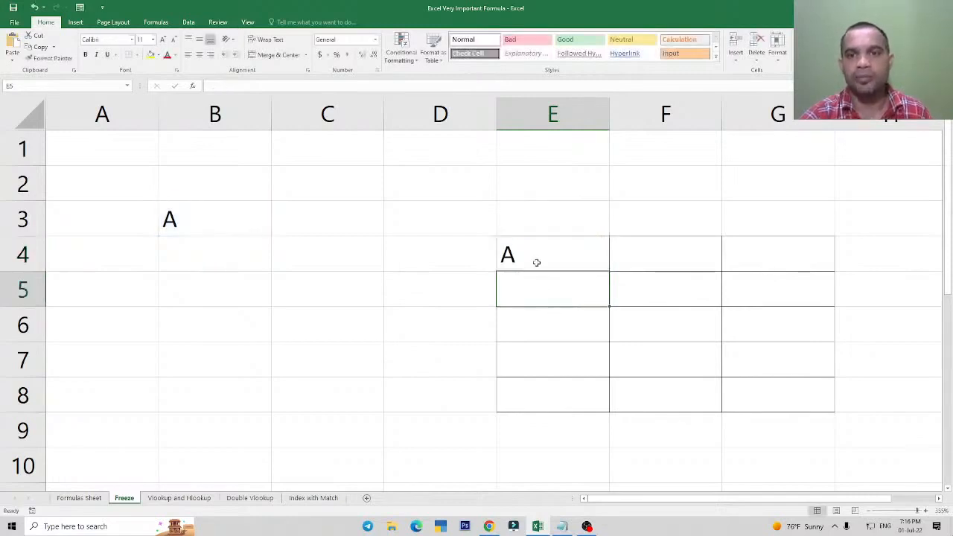
# Fill cell E4's column-frozen formula down through E8 and across through G4.
pyautogui.click(536, 262)
pyautogui.moveTo(608, 270); pyautogui.dragTo(611, 411)
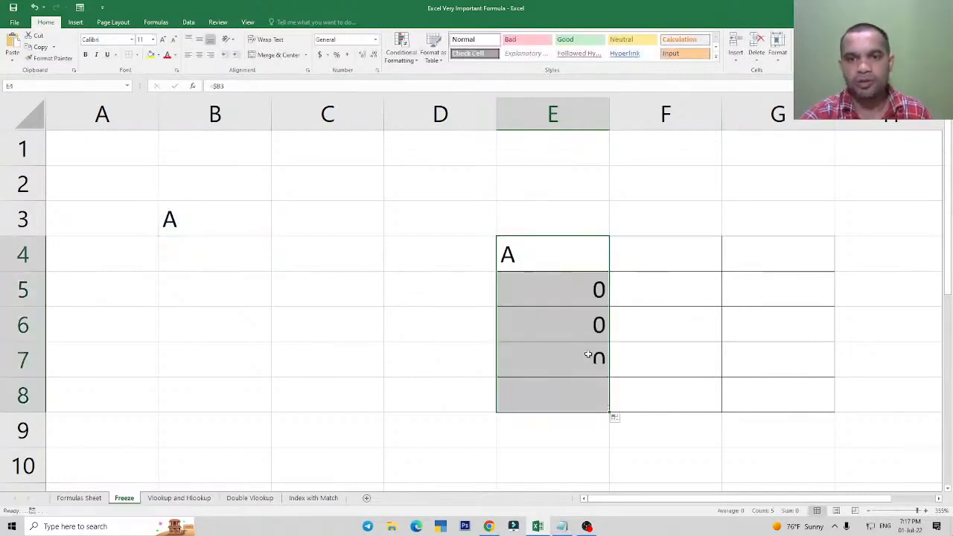
pyautogui.click(566, 269)
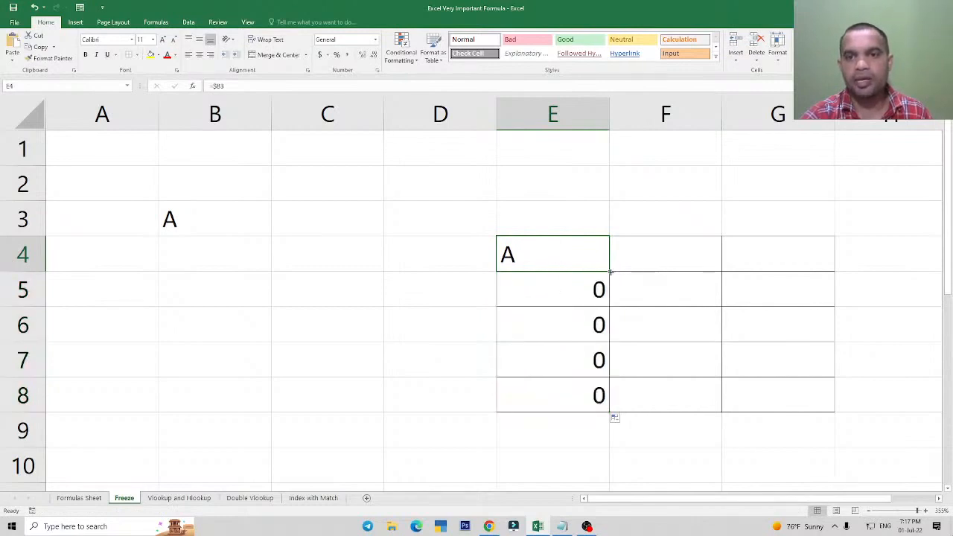
pyautogui.moveTo(612, 270); pyautogui.dragTo(799, 258)
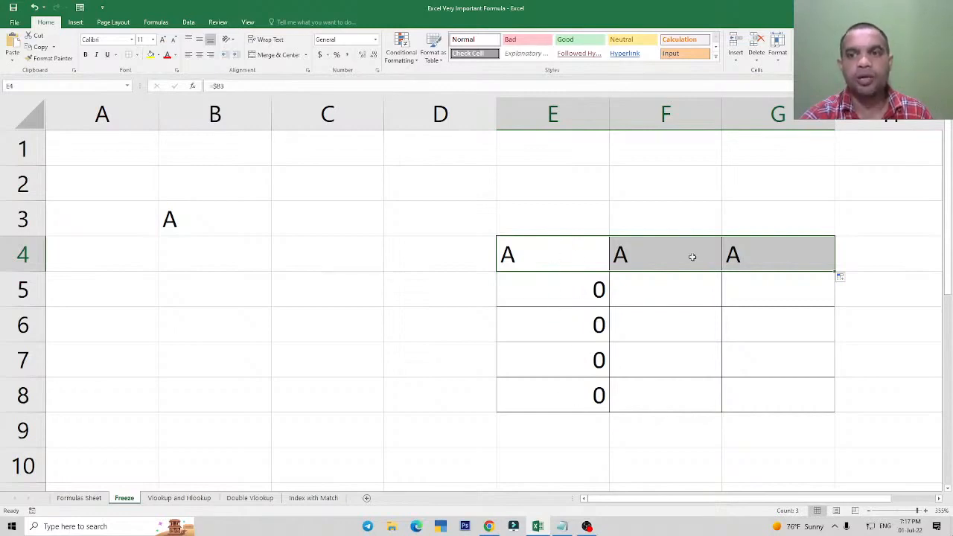
pyautogui.click(191, 227)
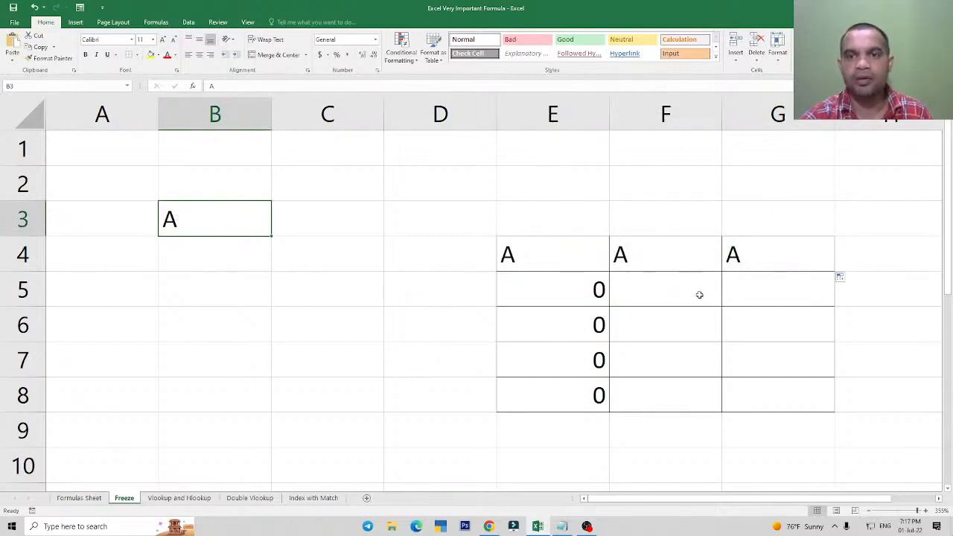
# Clear the copied formulas from E5:E8 and F4:G4, leaving only the formula in E4.
pyautogui.moveTo(589, 300); pyautogui.dragTo(580, 382)
pyautogui.press('Delete')
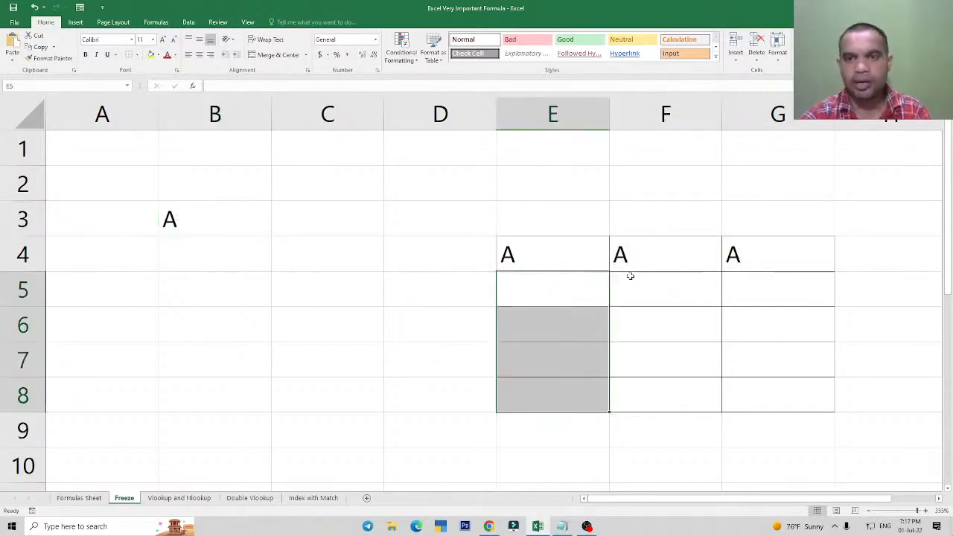
pyautogui.moveTo(630, 269); pyautogui.dragTo(779, 262)
pyautogui.press('Delete')
pyautogui.click(574, 261)
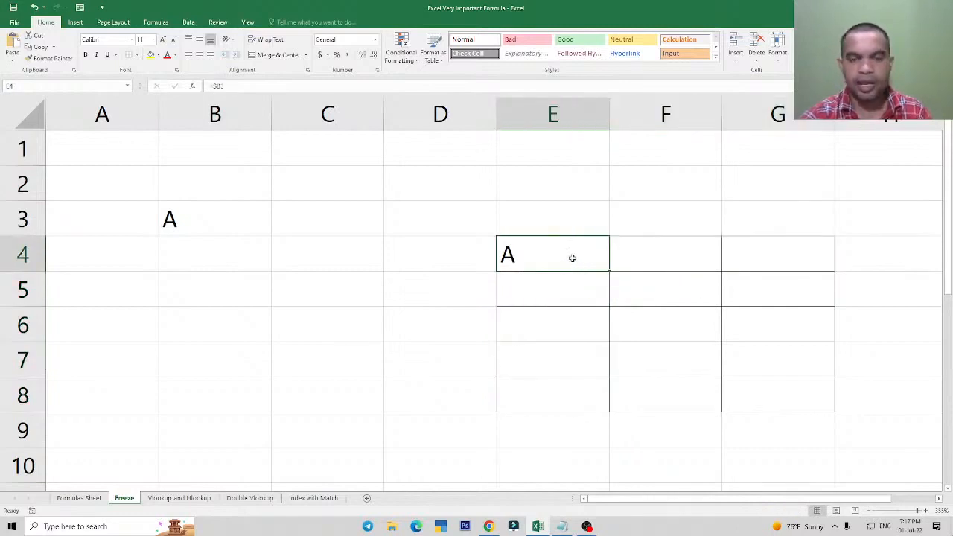
# Freeze both the column and the row in cell E4's formula as =$B$3.
pyautogui.doubleClick(572, 257)
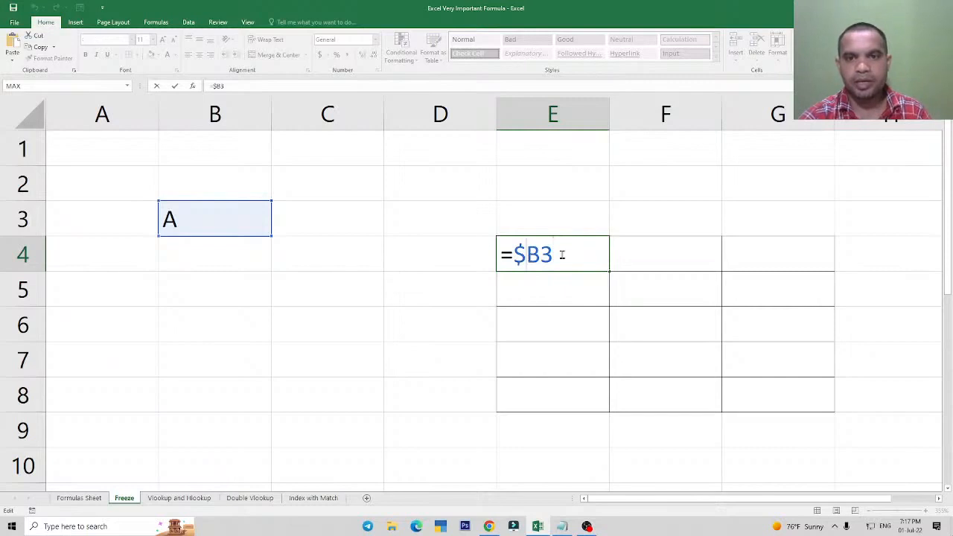
pyautogui.press('F4')
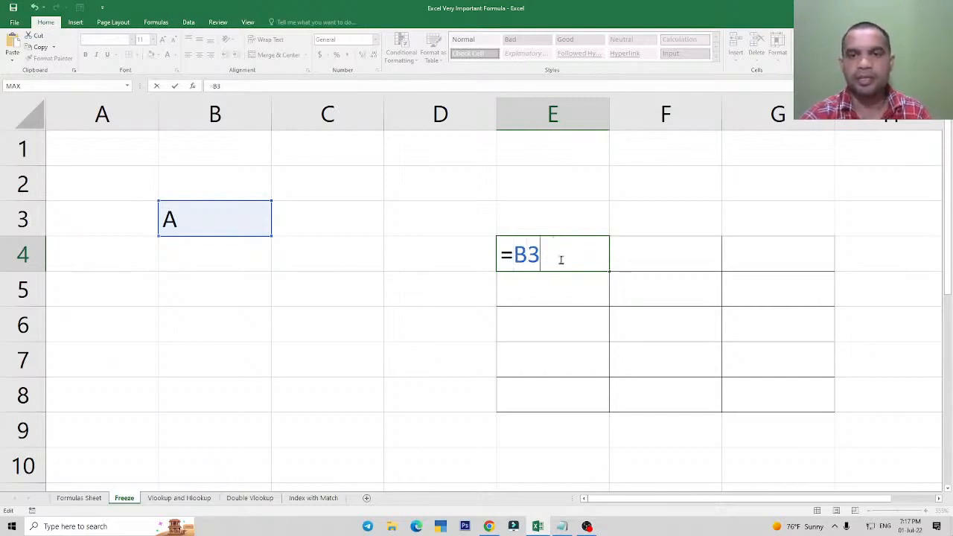
pyautogui.press('F4')
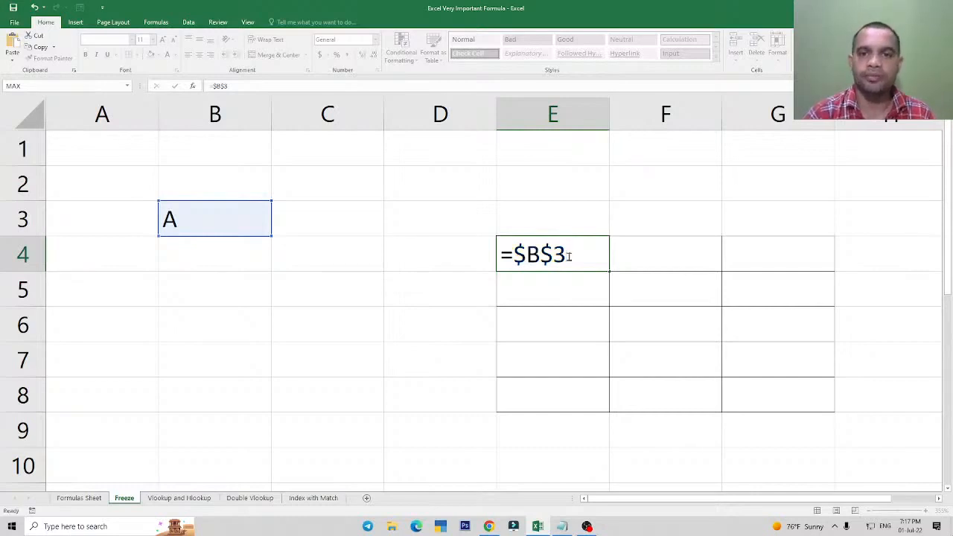
pyautogui.press('Return')
# Fill cell E4's fully frozen formula down through E8 and across through G4.
pyautogui.click(570, 257)
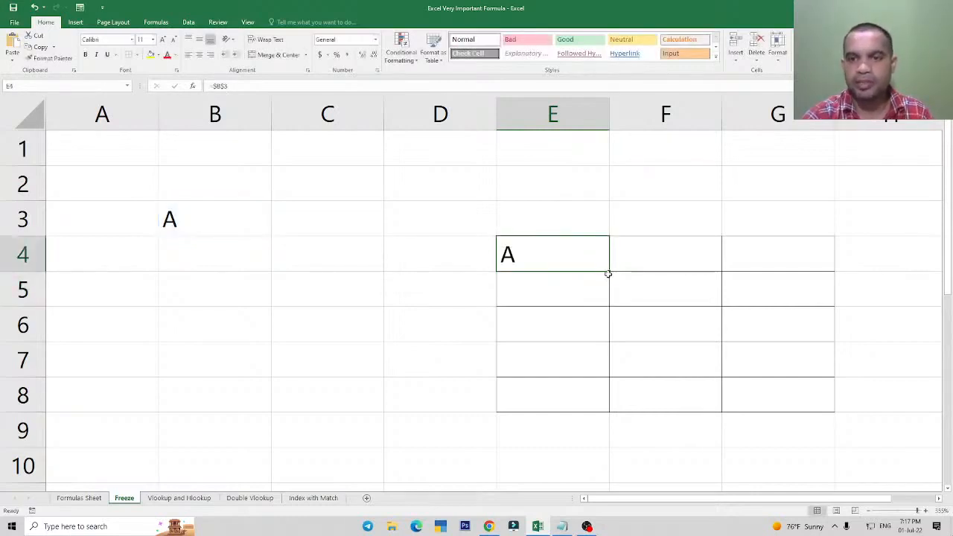
pyautogui.moveTo(609, 270); pyautogui.dragTo(610, 410)
pyautogui.moveTo(585, 254); pyautogui.dragTo(825, 284)
pyautogui.moveTo(654, 253); pyautogui.dragTo(782, 290)
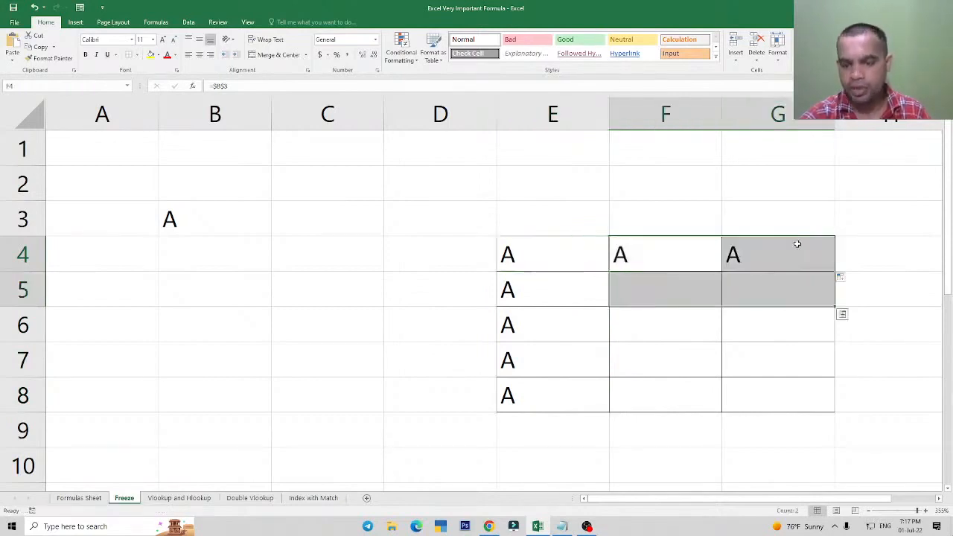
# Clear the copied formulas in F4:G4 and E5:E8, and undo the clearing of cell E4.
pyautogui.press('Delete')
pyautogui.moveTo(574, 257); pyautogui.dragTo(556, 413)
pyautogui.press('Delete')
pyautogui.click(551, 243)
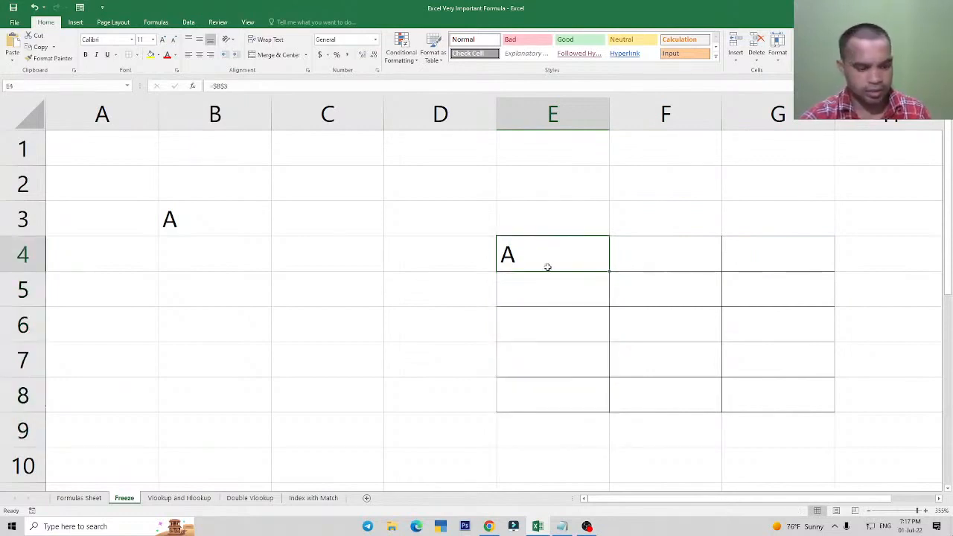
pyautogui.press('Delete')
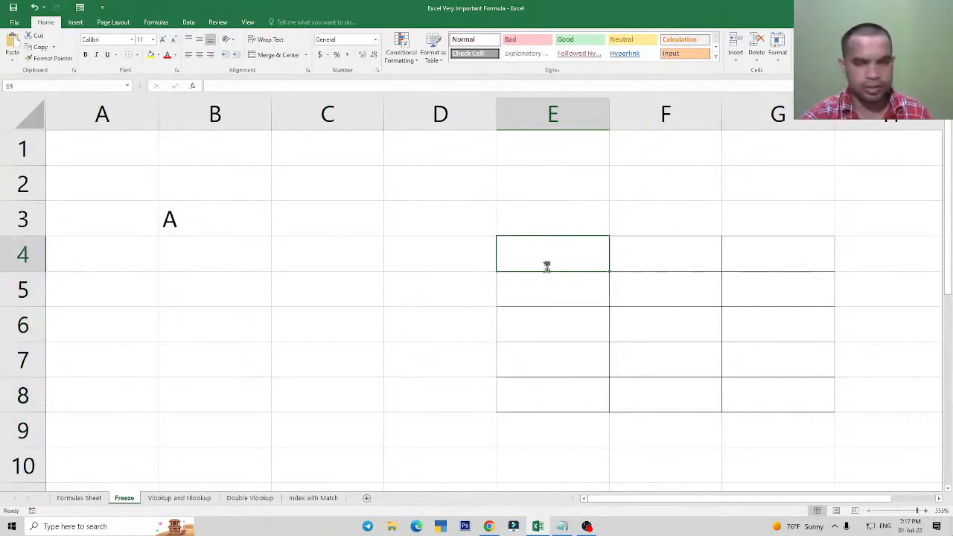
pyautogui.hotkey('ctrl', 'z')
# Fill the whole range E4:G8 with cell E4's fully frozen formula.
pyautogui.moveTo(547, 267); pyautogui.dragTo(734, 387)
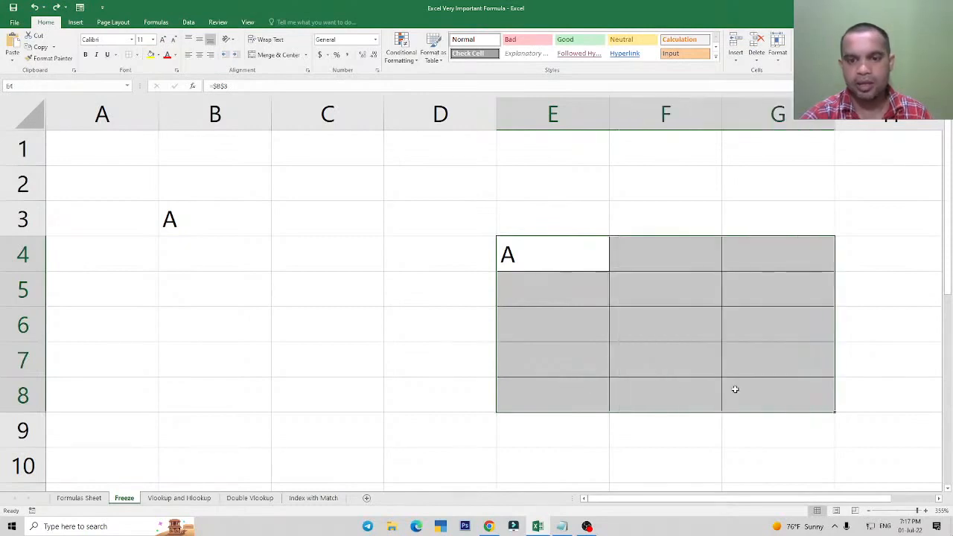
pyautogui.hotkey('ctrl', 'd')
pyautogui.hotkey('ctrl', 'r')
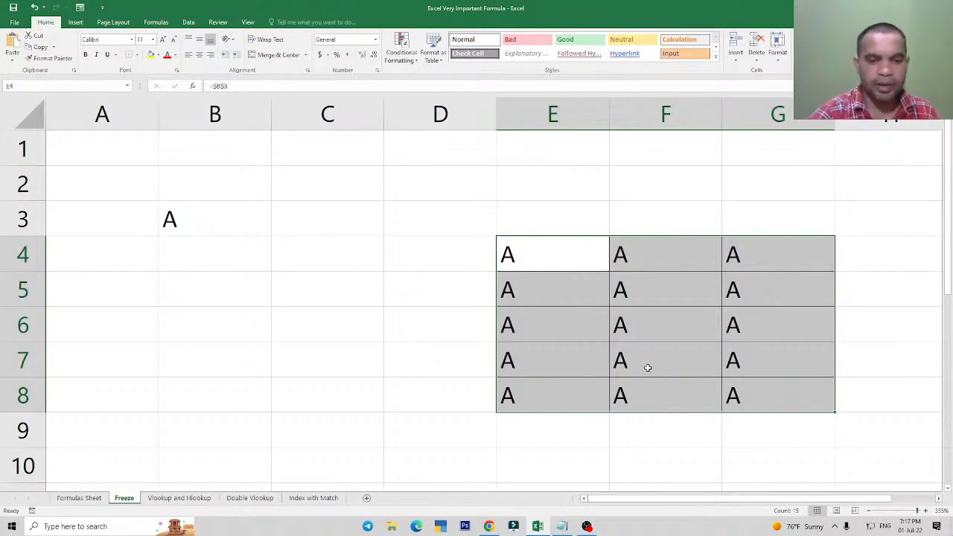
pyautogui.click(553, 276)
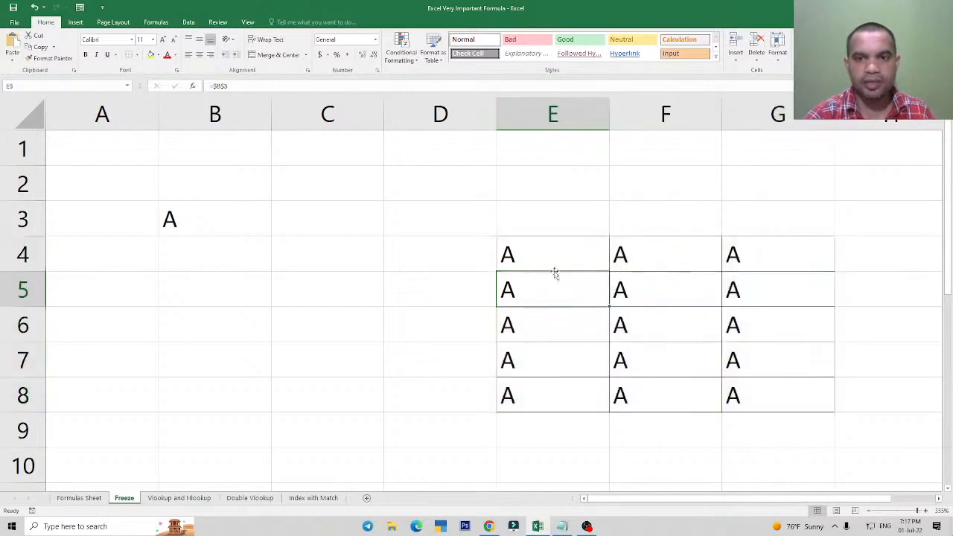
# Check the frozen reference in cells E4, E5 and F5 against the source value in B3.
pyautogui.click(552, 259)
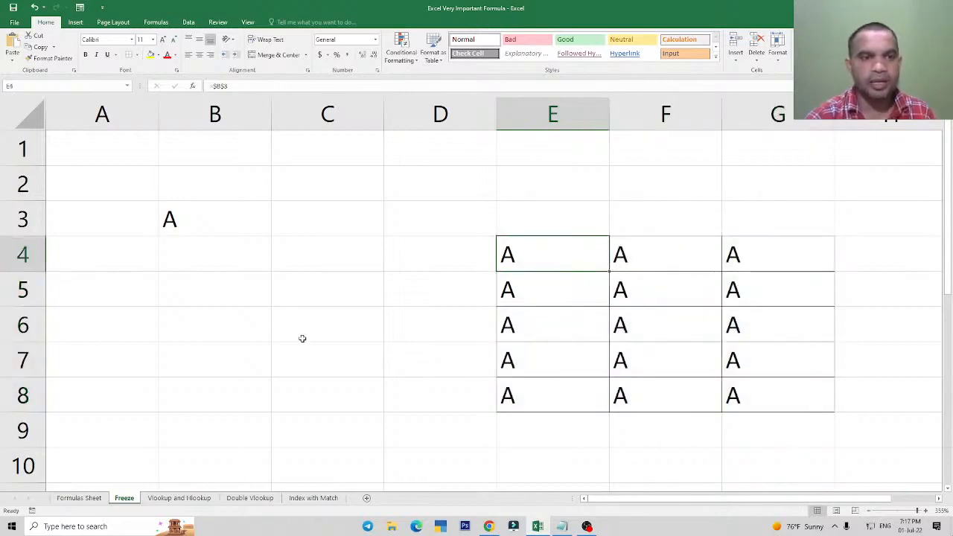
pyautogui.click(189, 248)
pyautogui.click(198, 229)
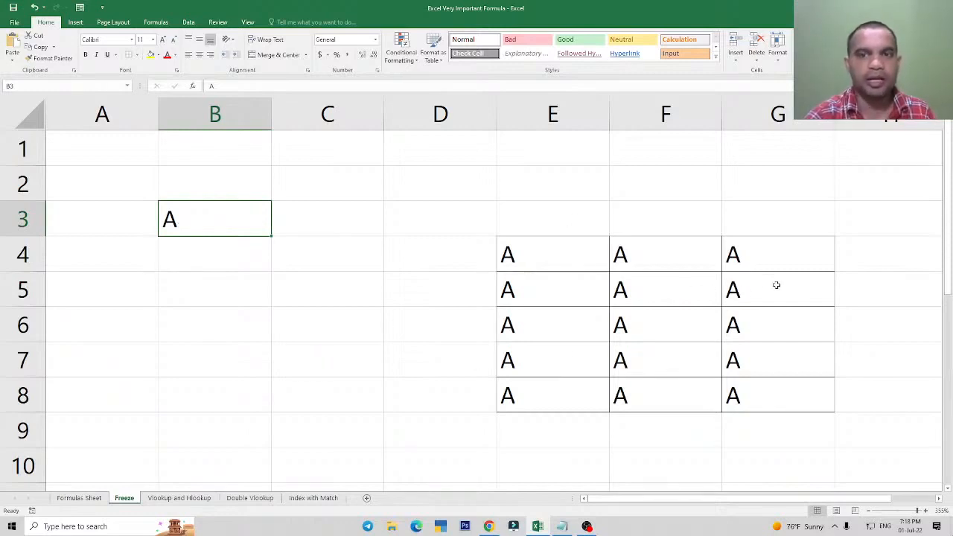
pyautogui.click(531, 299)
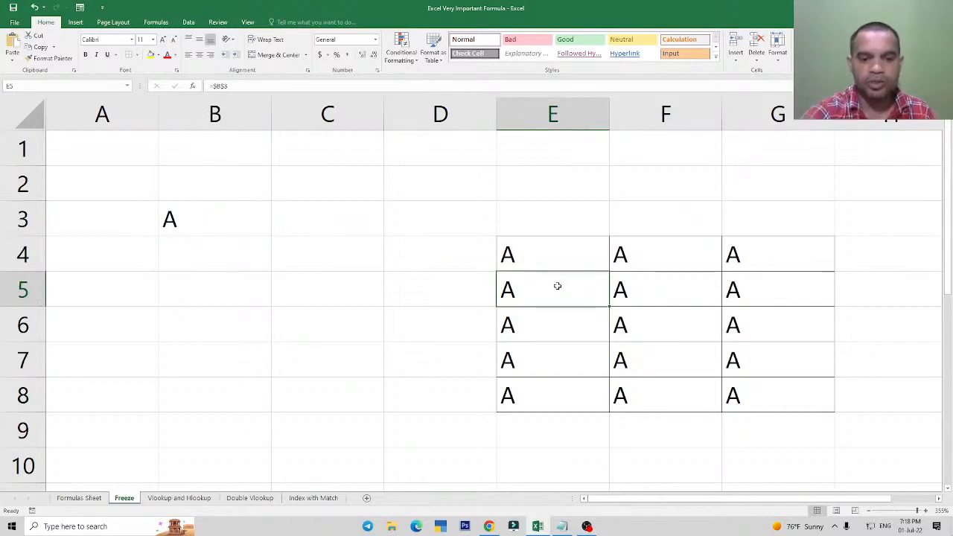
pyautogui.click(642, 297)
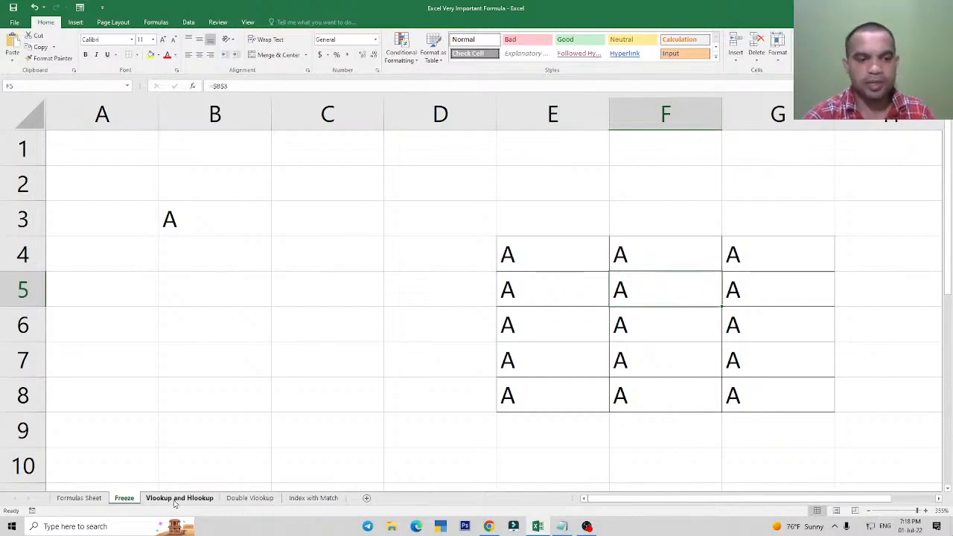
# Review the list of useful formulas in A2:A6 on the Formulas Sheet, from Vlookup to Match.
pyautogui.click(82, 500)
pyautogui.moveTo(93, 254); pyautogui.dragTo(121, 357)
pyautogui.click(142, 372)
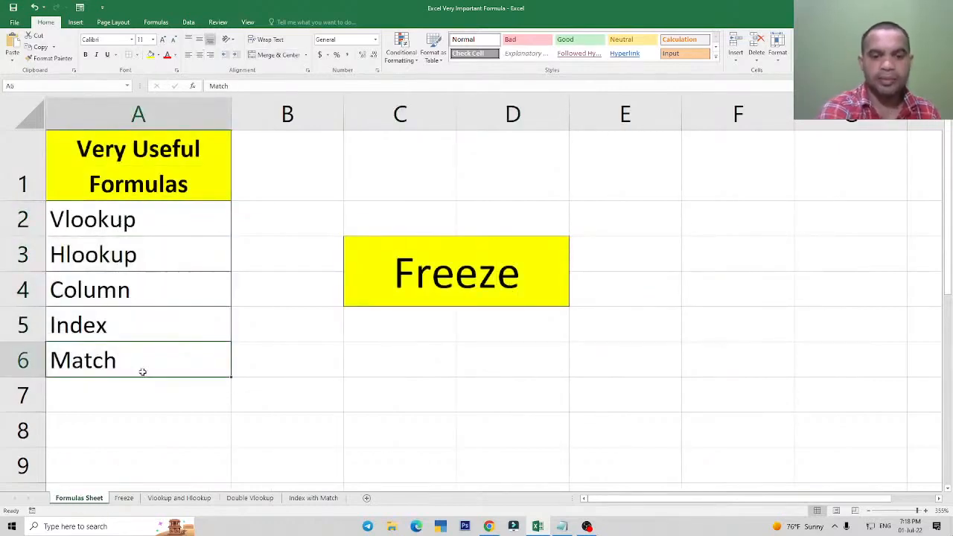
pyautogui.click(164, 298)
pyautogui.click(149, 216)
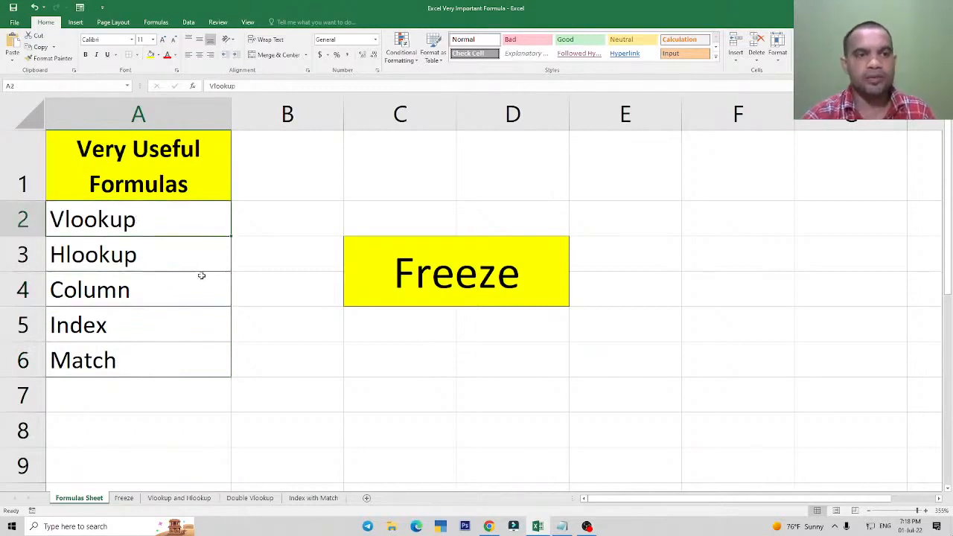
pyautogui.moveTo(128, 222); pyautogui.dragTo(137, 355)
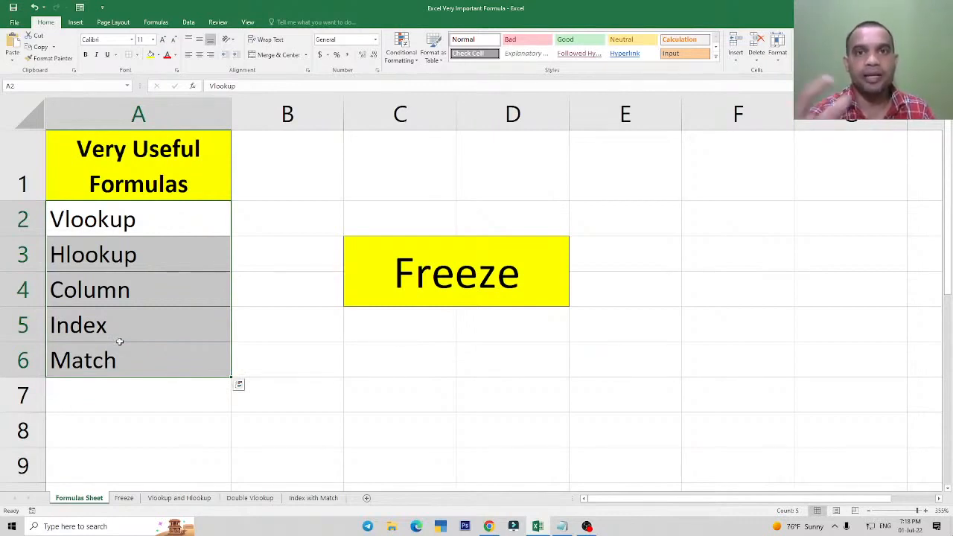
pyautogui.click(192, 314)
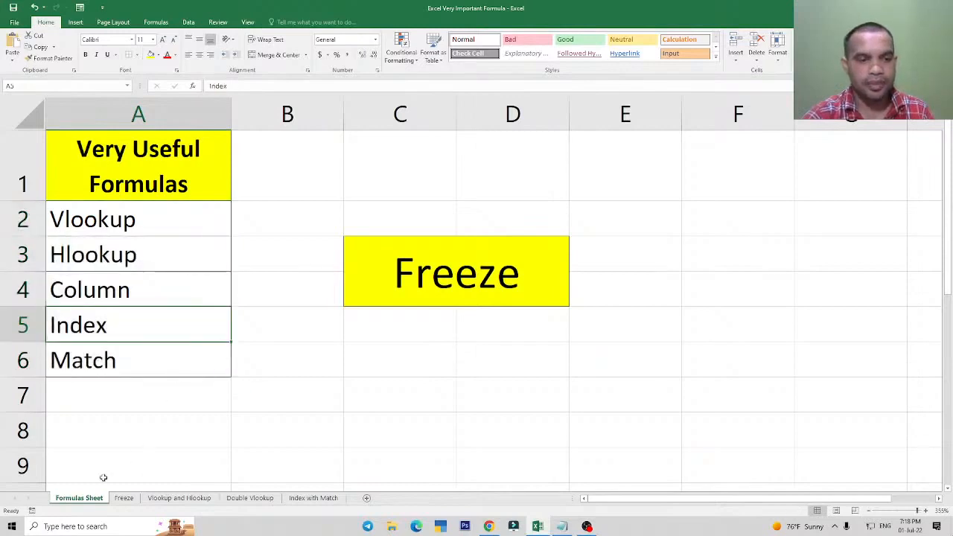
# Open the Vlookup and Hlookup sheet and review the source table's ID No., Names, Product, State and Sales columns.
pyautogui.click(124, 498)
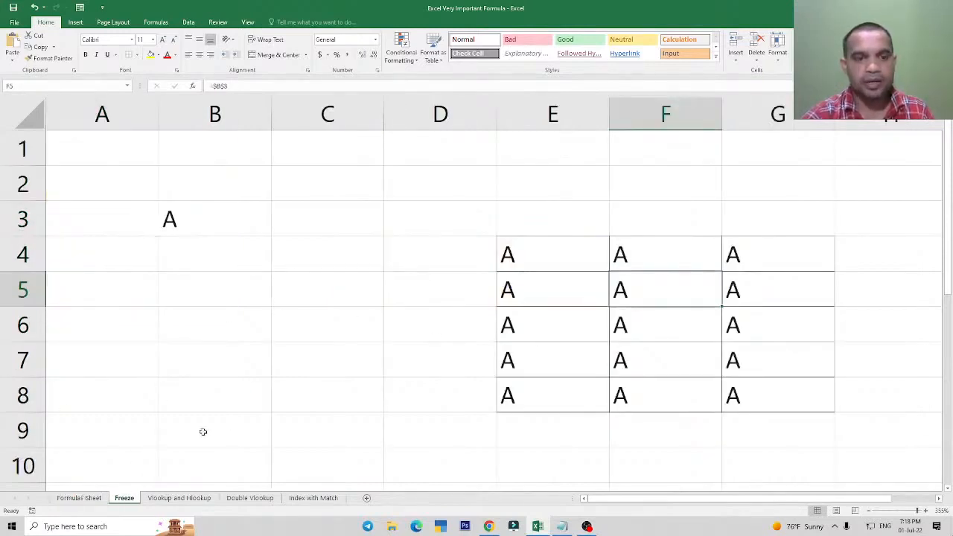
pyautogui.click(179, 498)
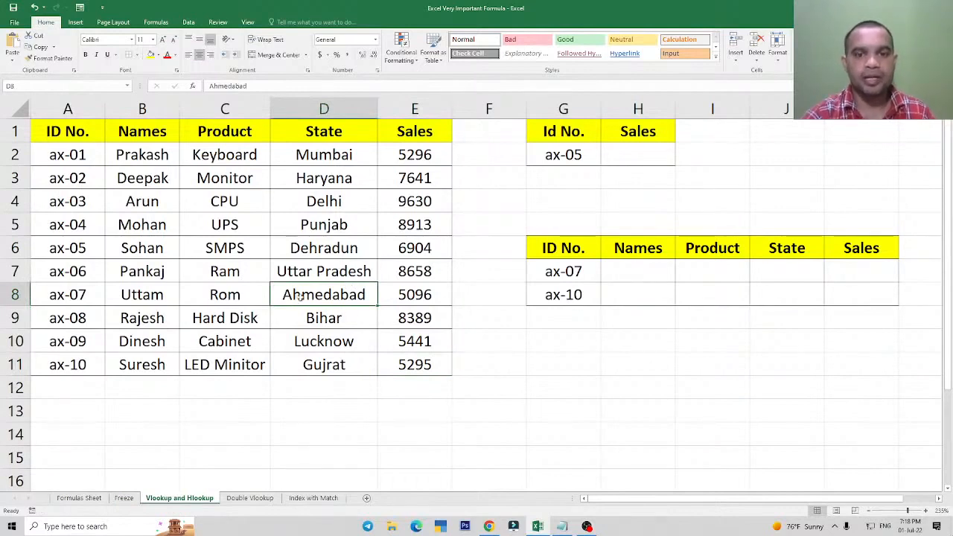
pyautogui.moveTo(82, 128); pyautogui.dragTo(104, 382)
pyautogui.moveTo(143, 138); pyautogui.dragTo(141, 279)
pyautogui.click(224, 149)
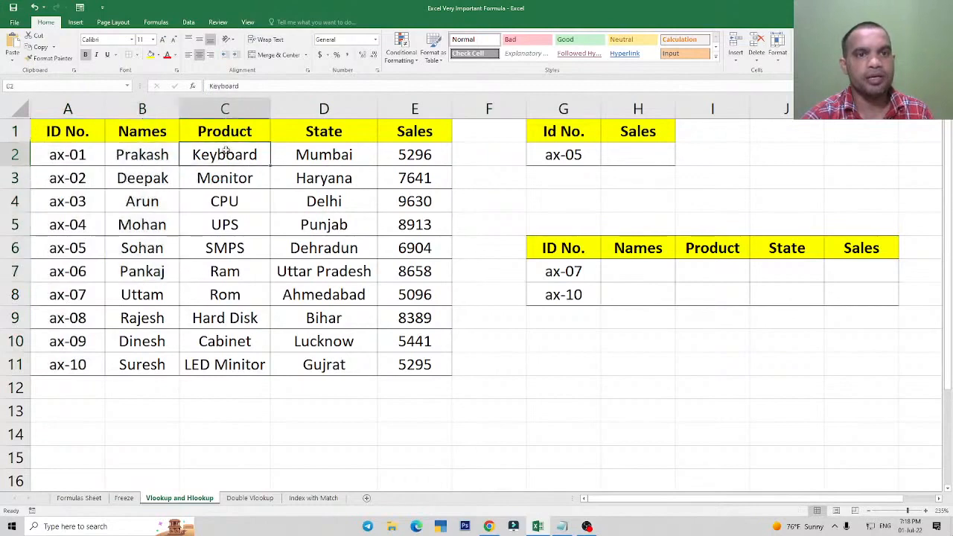
pyautogui.moveTo(334, 132); pyautogui.dragTo(323, 318)
pyautogui.moveTo(417, 132); pyautogui.dragTo(423, 363)
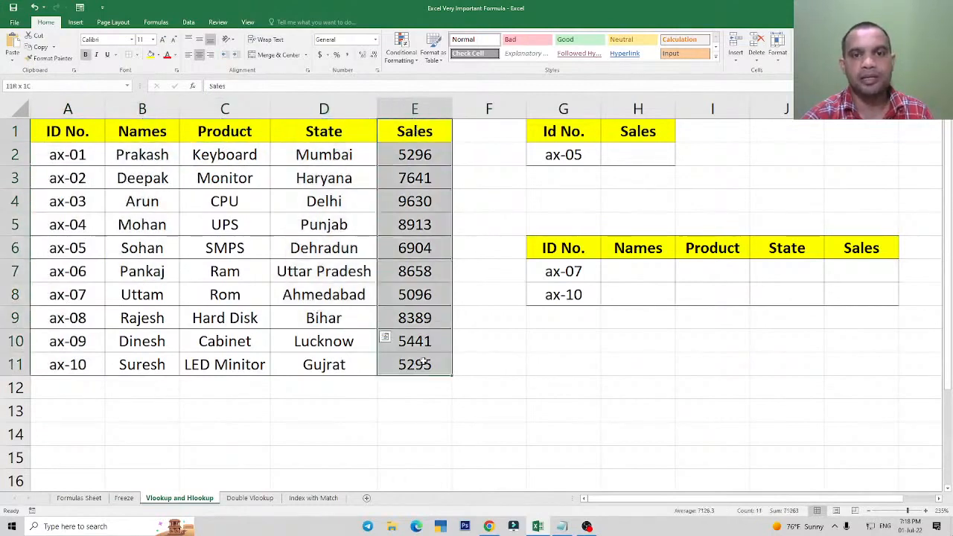
pyautogui.click(409, 248)
# Examine the lookup ID in G2, the empty Sales cell H2 and the source table A1:E11.
pyautogui.click(637, 154)
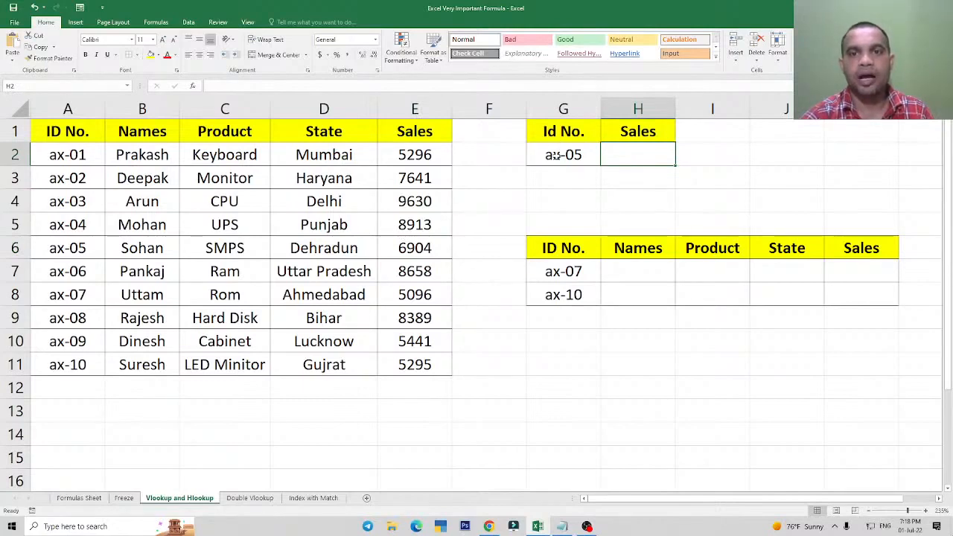
pyautogui.click(555, 155)
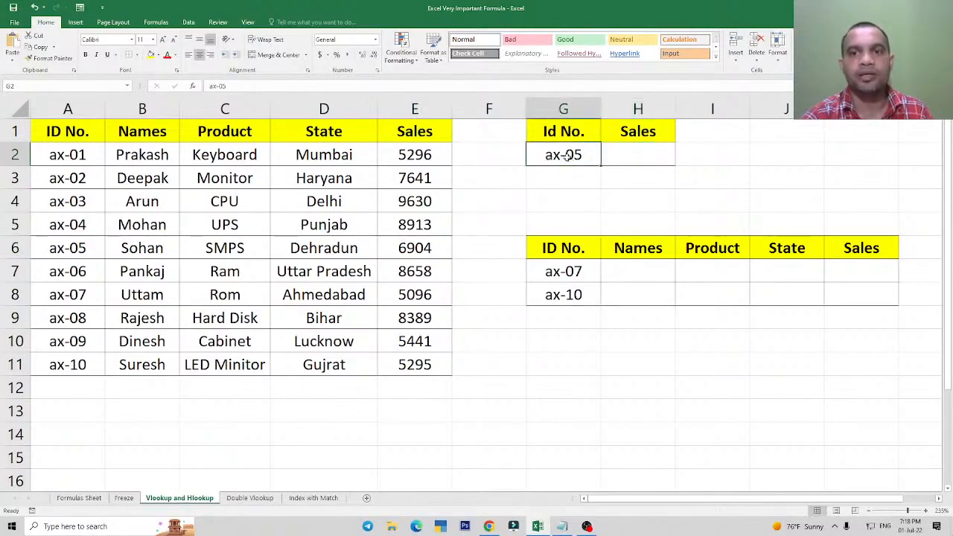
pyautogui.click(627, 154)
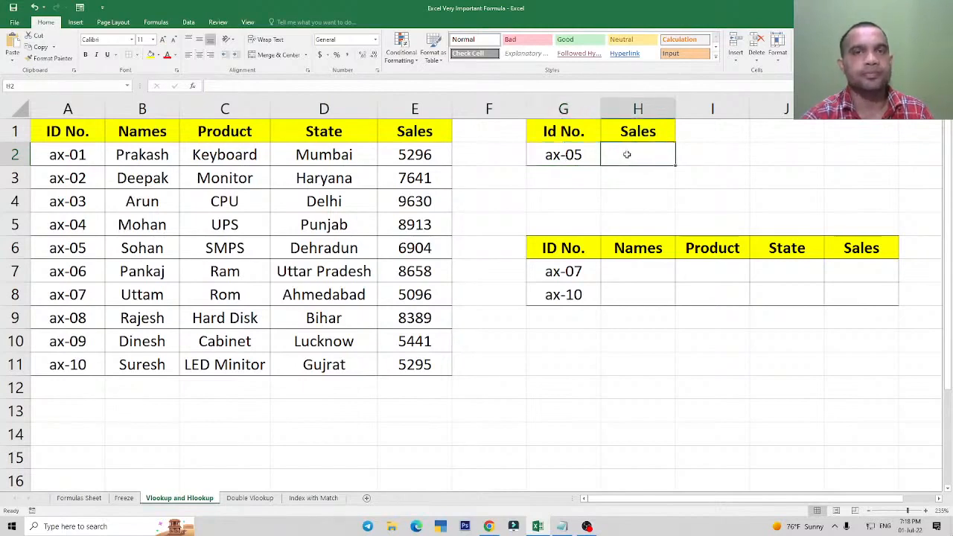
pyautogui.click(562, 162)
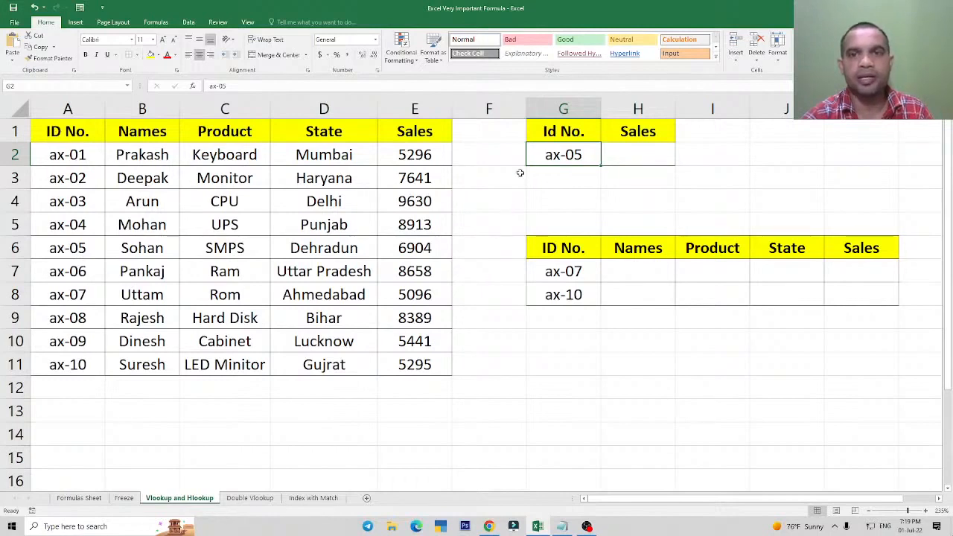
pyautogui.click(643, 154)
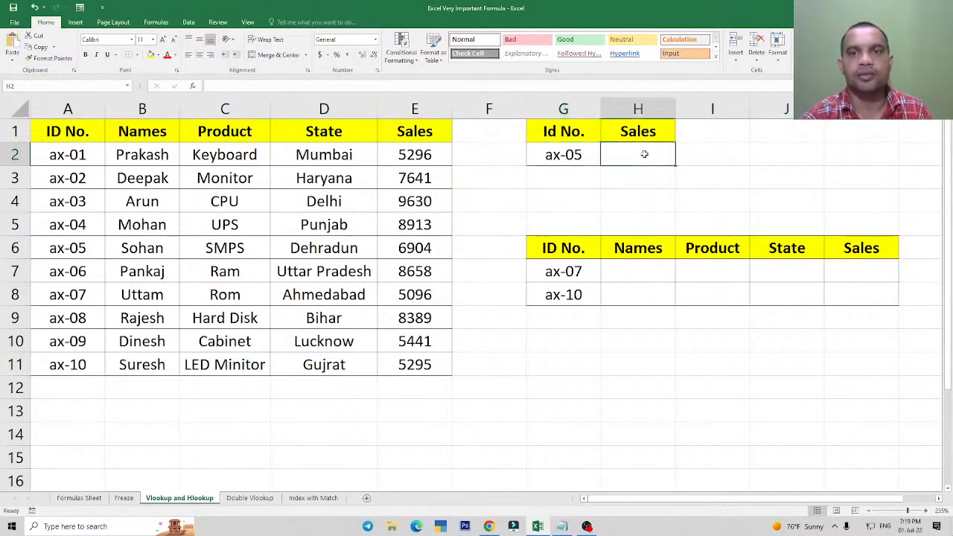
pyautogui.moveTo(52, 133); pyautogui.dragTo(412, 362)
pyautogui.click(651, 158)
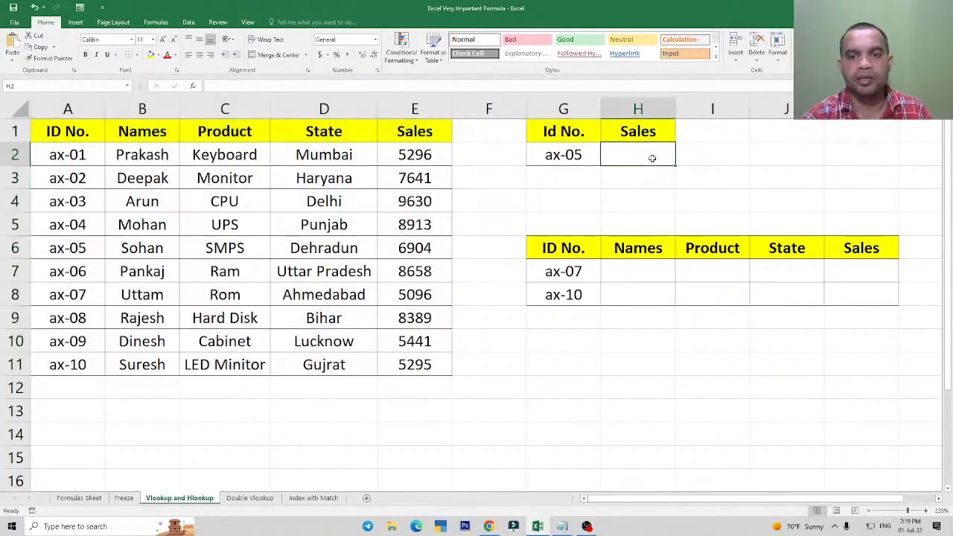
# Switch to the Vlookup and Hlookup notes in Notepad and review the heading.
pyautogui.click(564, 527)
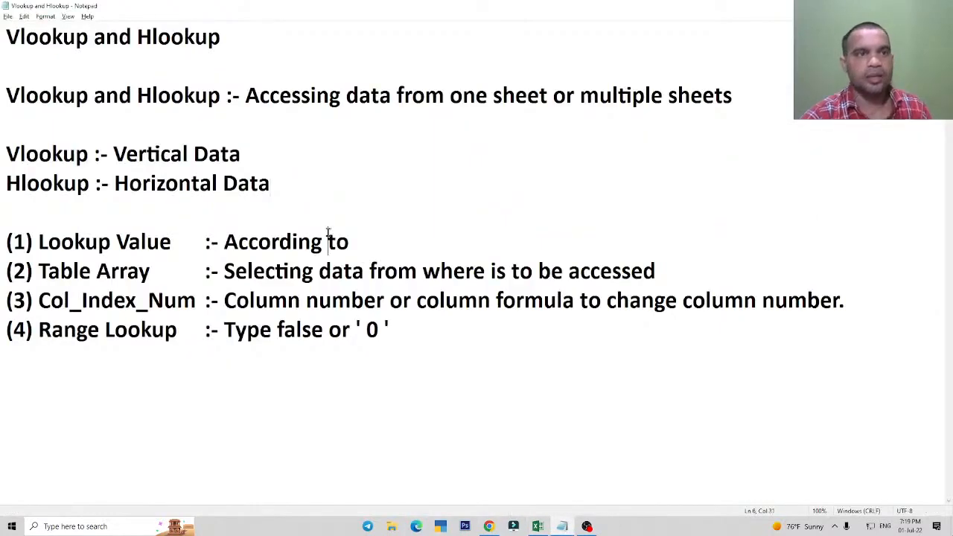
pyautogui.click(270, 155)
pyautogui.moveTo(9, 39); pyautogui.dragTo(242, 38)
pyautogui.click(243, 41)
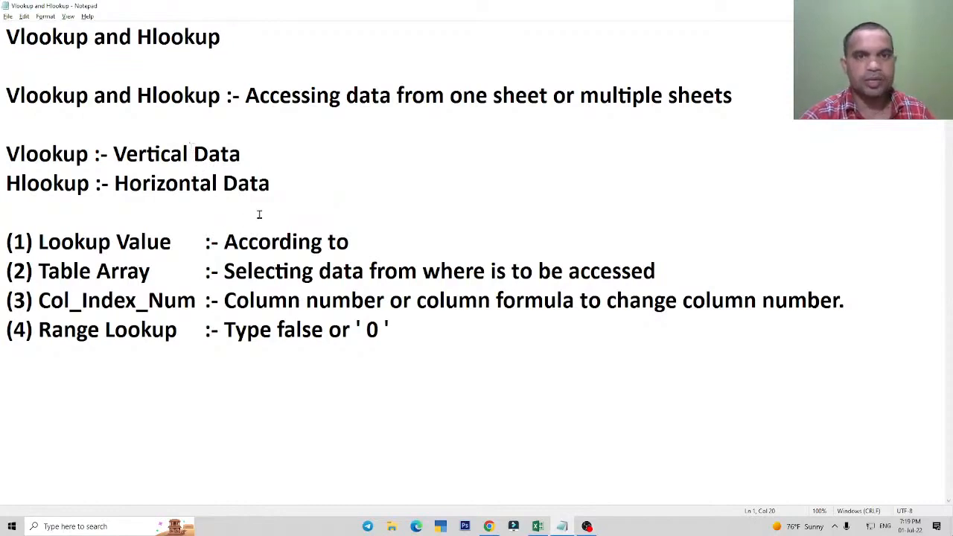
pyautogui.press('super+d')
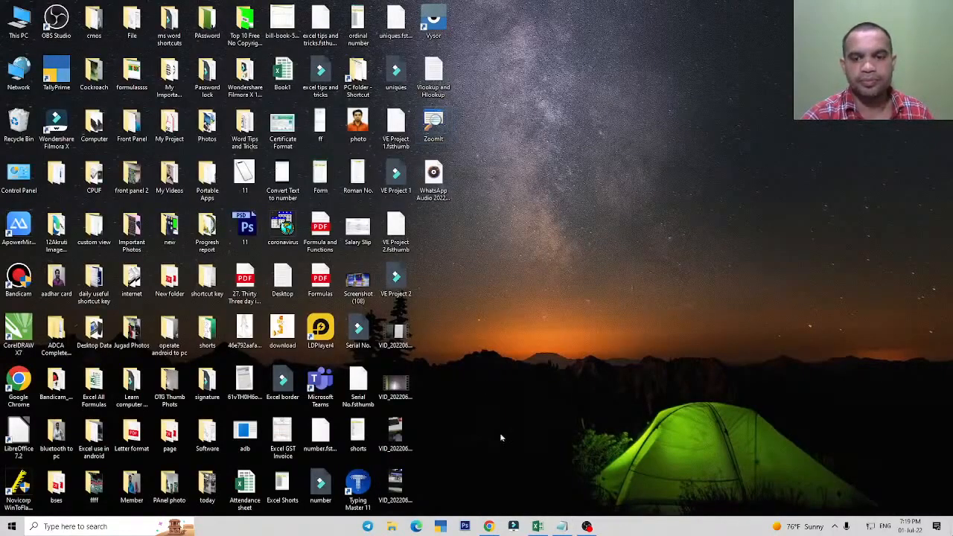
pyautogui.click(537, 526)
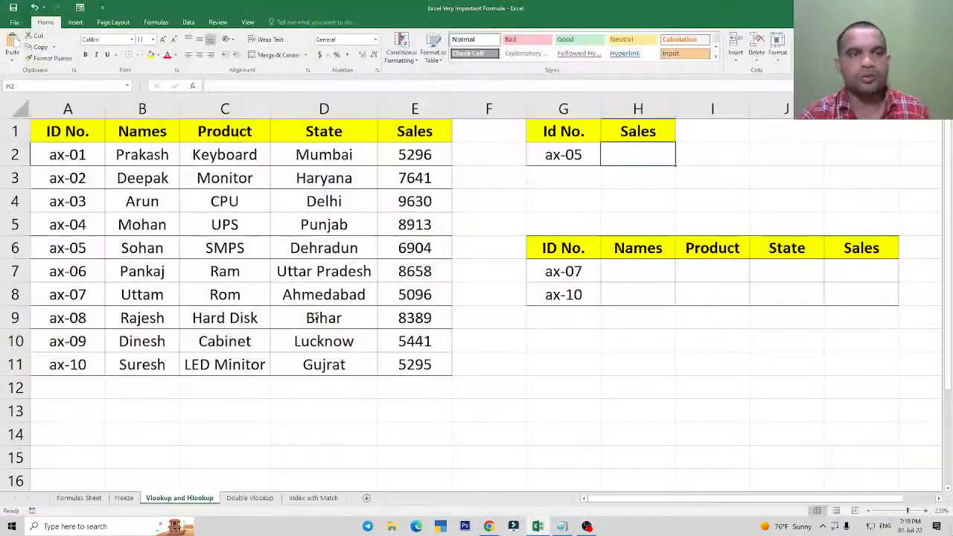
pyautogui.click(220, 202)
# Return to the Notepad notes and read the definition of Vlookup and Hlookup, highlighting "data from one".
pyautogui.click(562, 526)
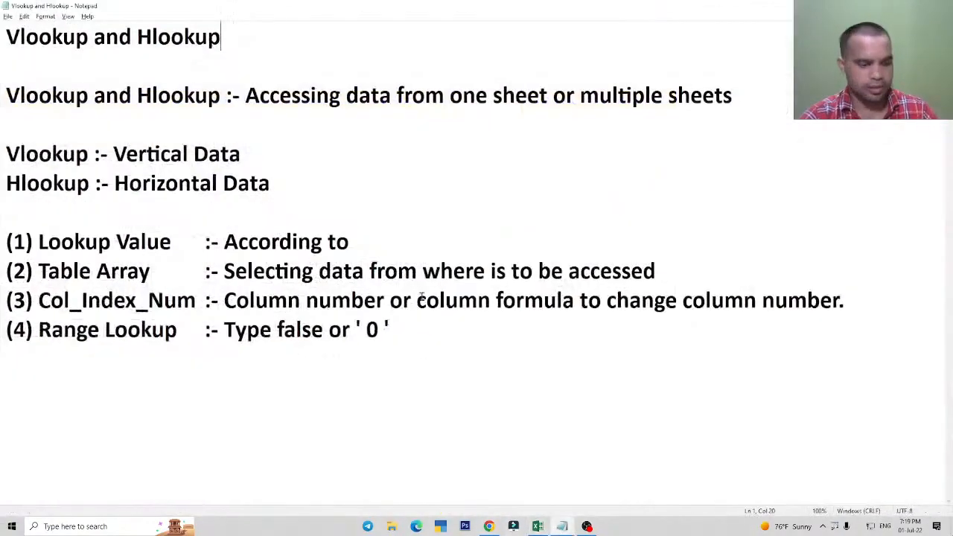
pyautogui.hotkey('ctrl', '1')
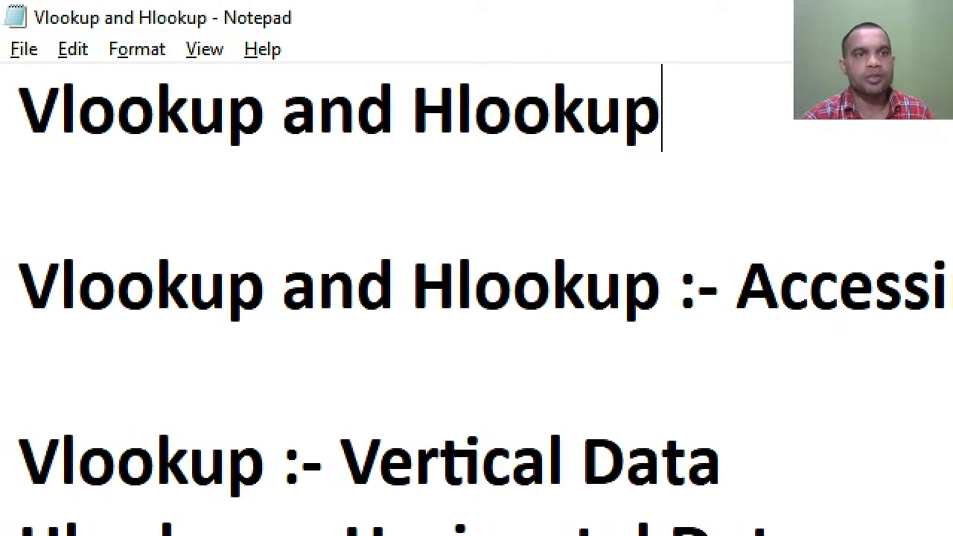
pyautogui.moveTo(4, 69)
pyautogui.mouseDown()
pyautogui.moveTo(359, 214)
pyautogui.moveTo(723, 213)
pyautogui.mouseUp()
pyautogui.press('Escape')
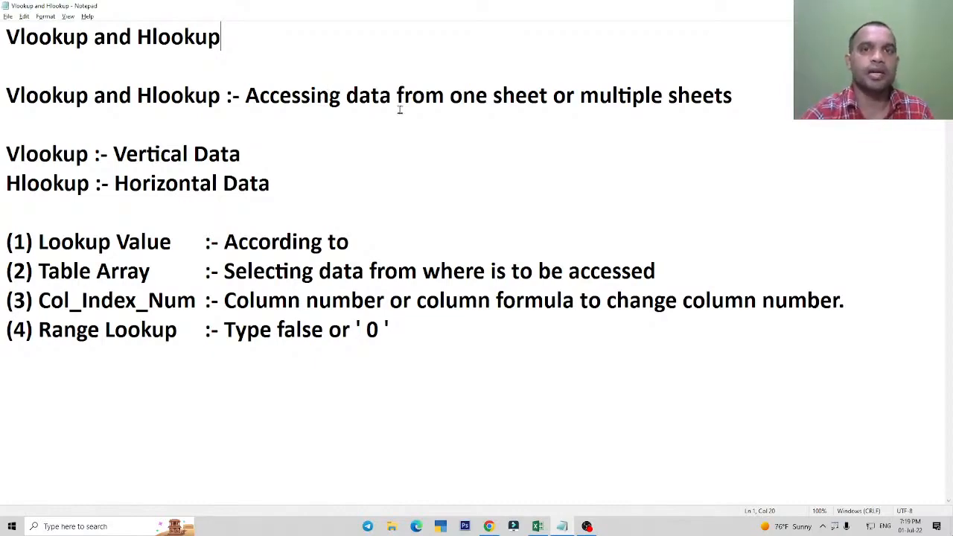
pyautogui.moveTo(345, 95); pyautogui.dragTo(493, 95)
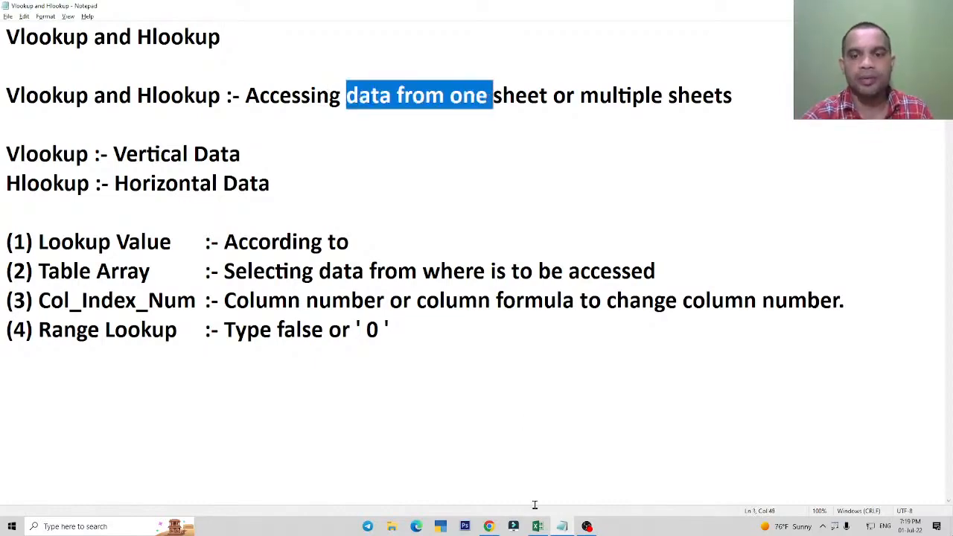
# Switch back to Excel and examine the source table A1:E11 together with the lookup ID in G2.
pyautogui.click(537, 527)
pyautogui.moveTo(69, 137); pyautogui.dragTo(417, 366)
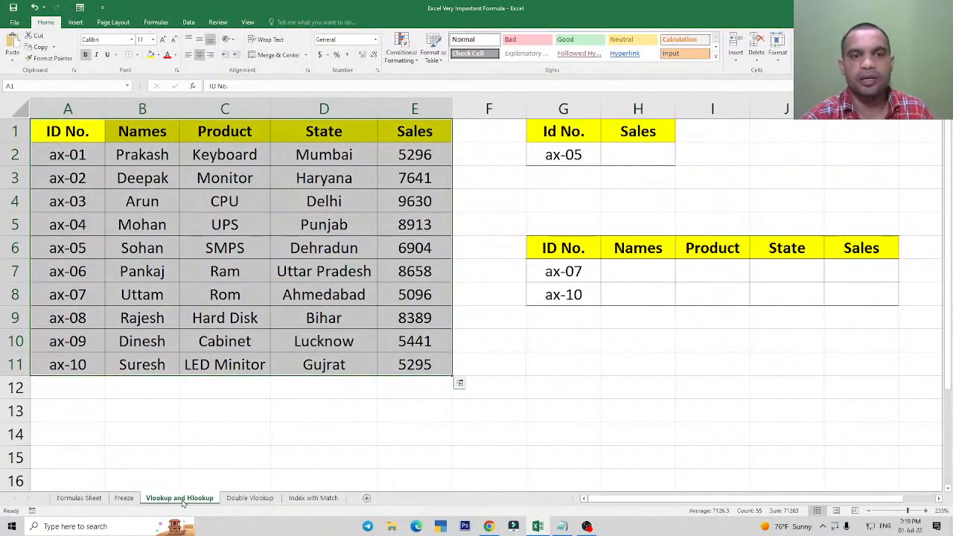
pyautogui.click(594, 160)
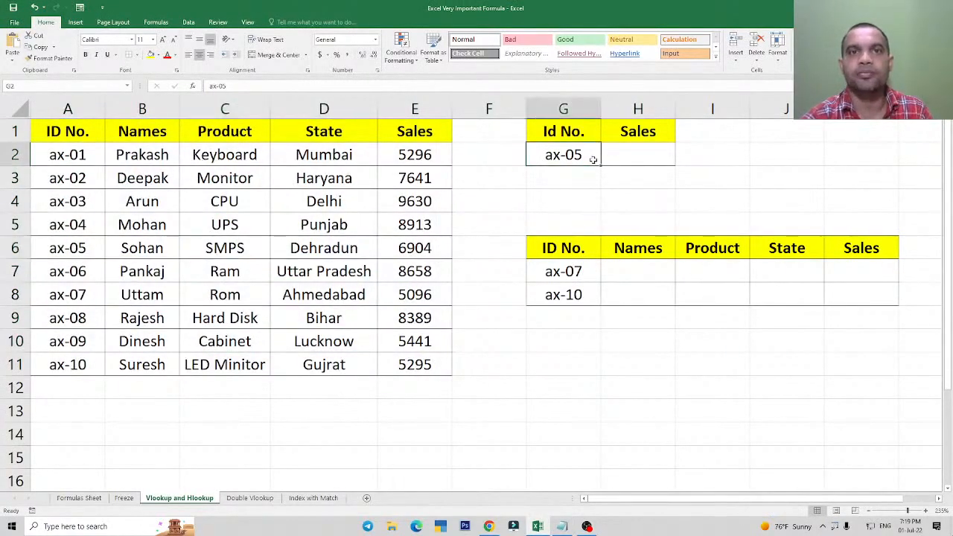
pyautogui.moveTo(59, 133); pyautogui.dragTo(420, 363)
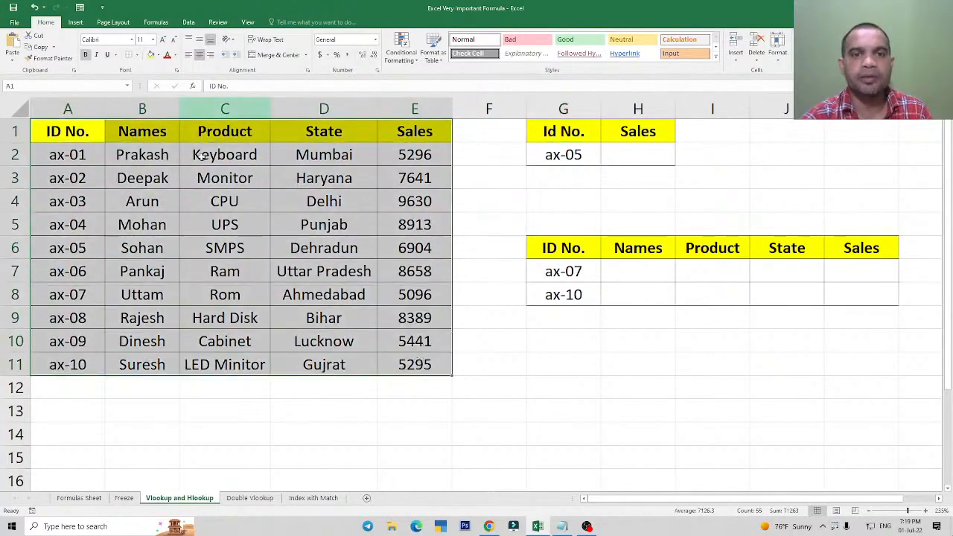
pyautogui.click(261, 215)
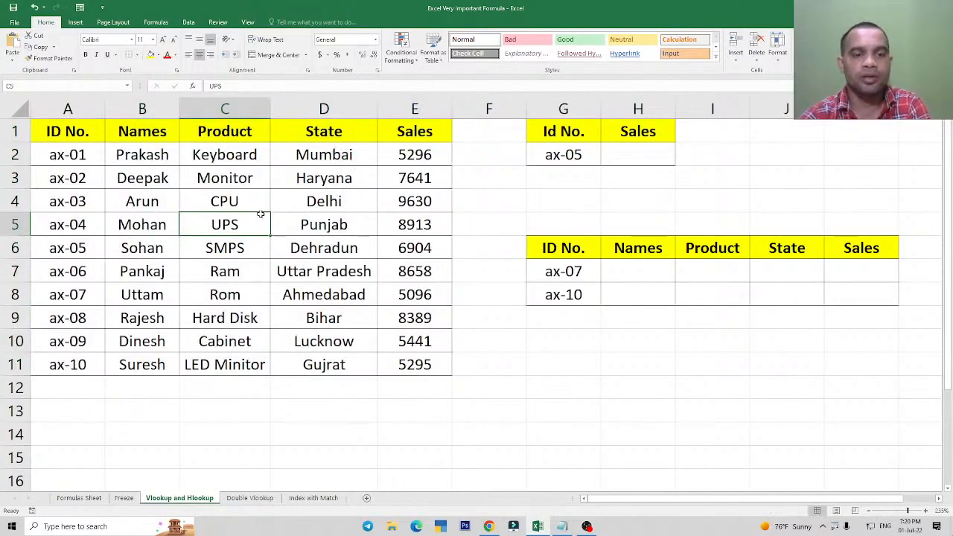
# Add a new blank worksheet after the Index with Match sheet.
pyautogui.click(328, 500)
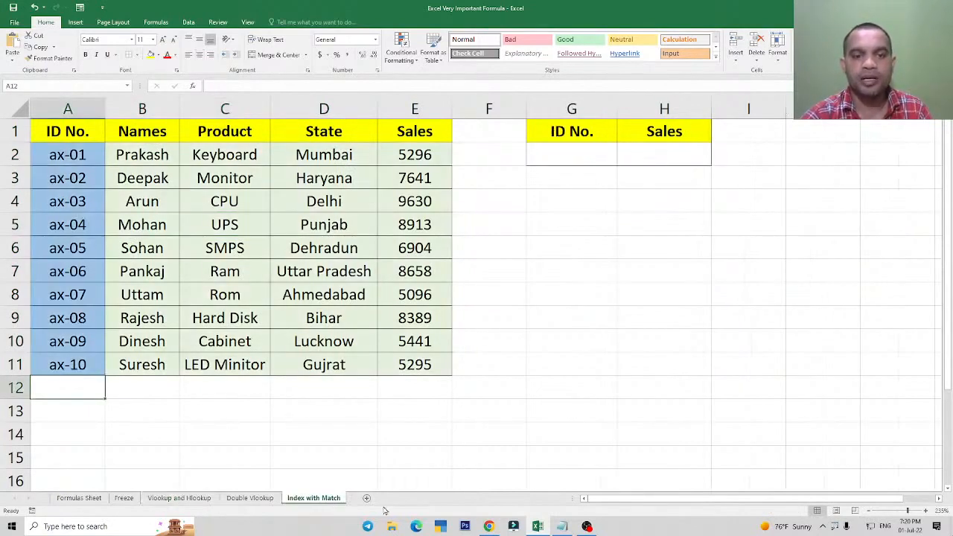
pyautogui.click(366, 498)
pyautogui.click(470, 230)
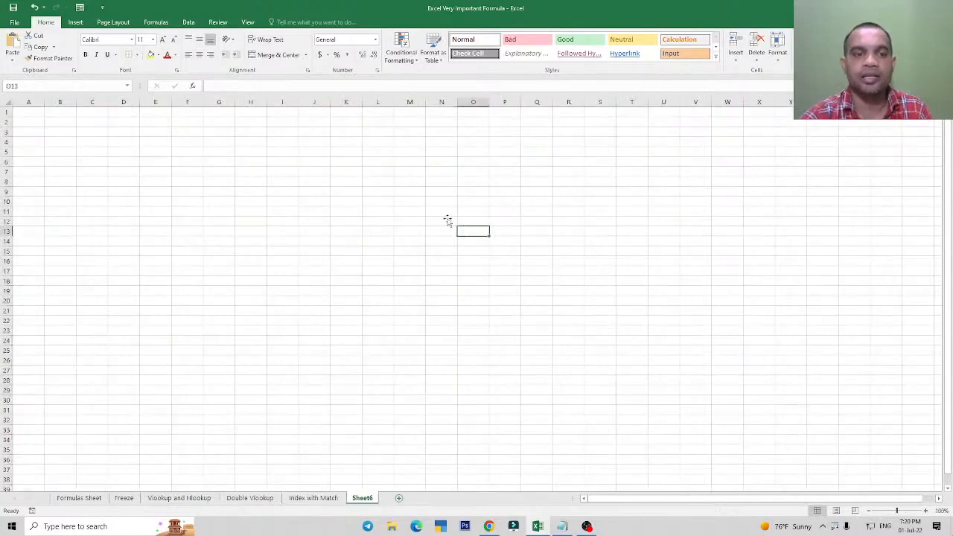
# Review the small lookup table G1:H2 on the Vlookup and Hlookup sheet, and return to the blank new worksheet.
pyautogui.click(179, 498)
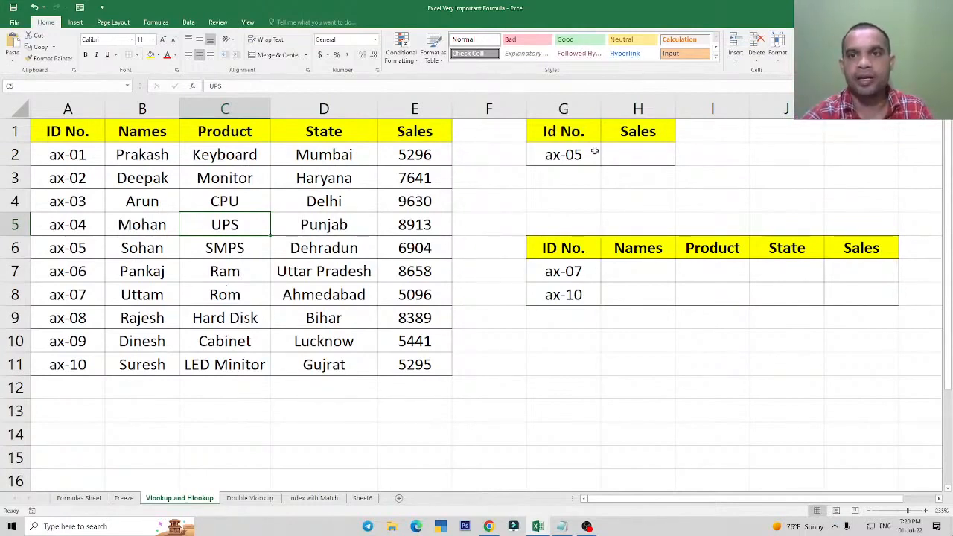
pyautogui.moveTo(565, 131); pyautogui.dragTo(619, 151)
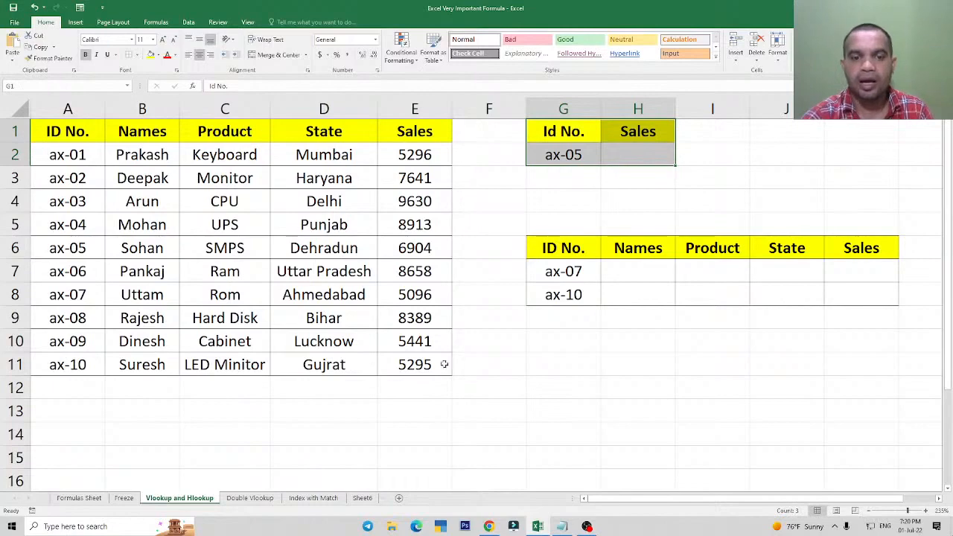
pyautogui.click(362, 498)
pyautogui.click(365, 109)
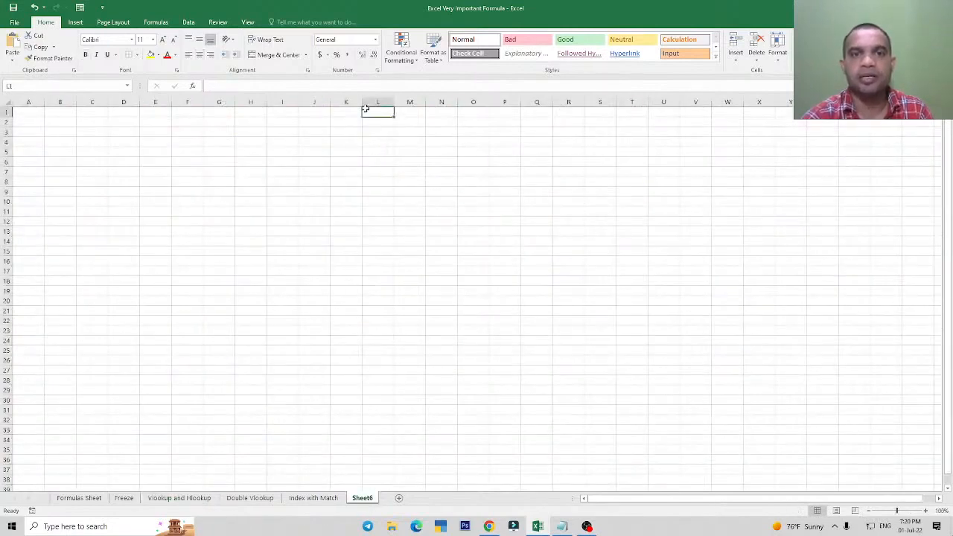
# Compare the Vlookup and Hlookup sheet with the blank Sheet6, ending on the Vlookup and Hlookup sheet.
pyautogui.click(200, 497)
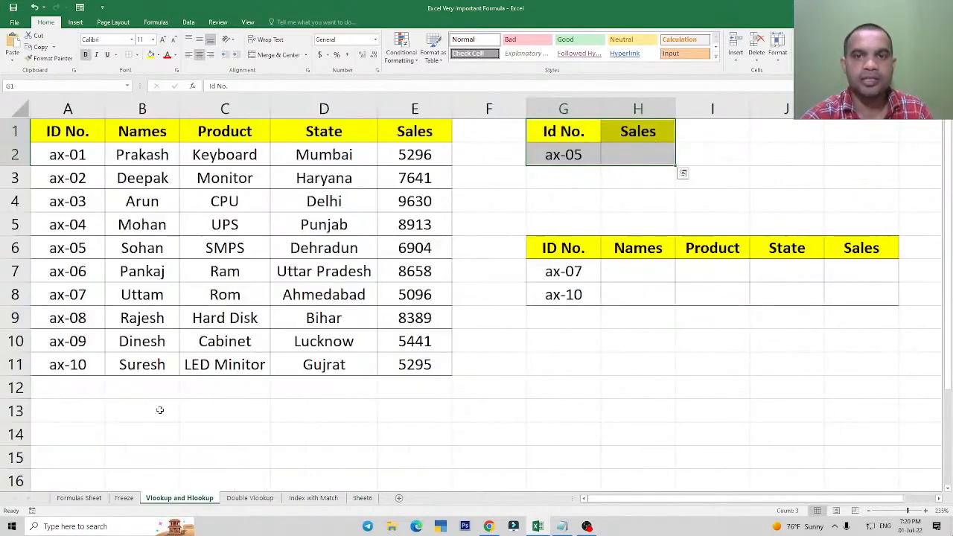
pyautogui.click(362, 497)
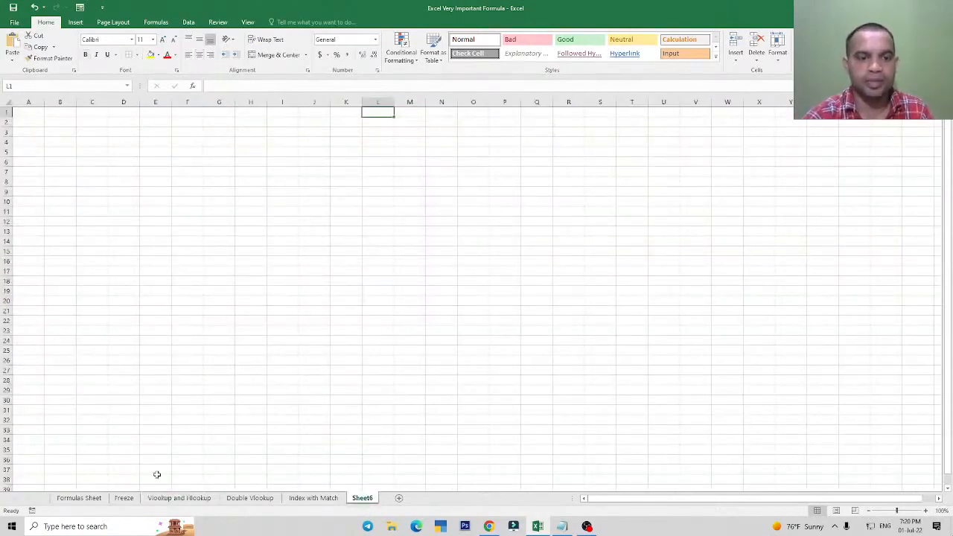
pyautogui.click(172, 498)
# Switch to the Notepad notes and review the "Vertical Data" line and the definition of Vlookup and Hlookup.
pyautogui.click(542, 529)
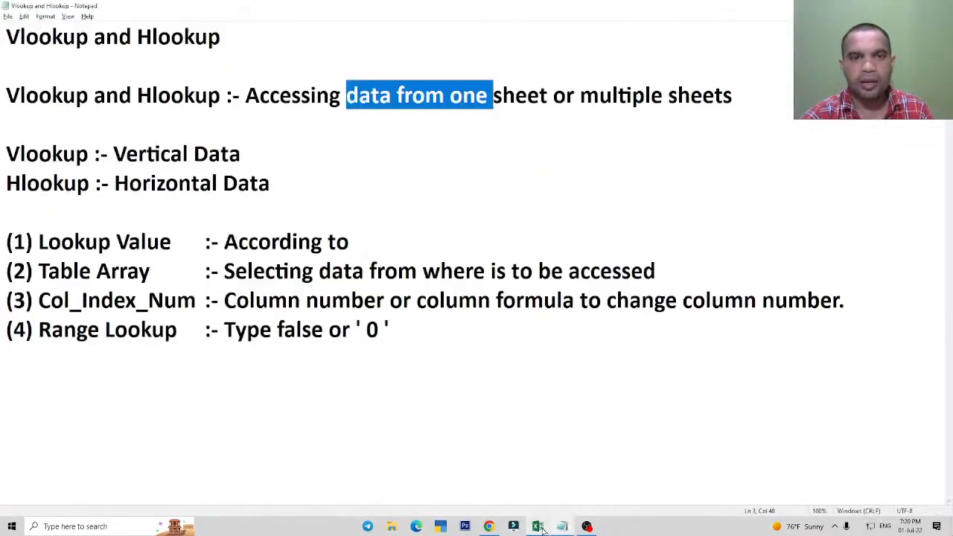
pyautogui.click(251, 199)
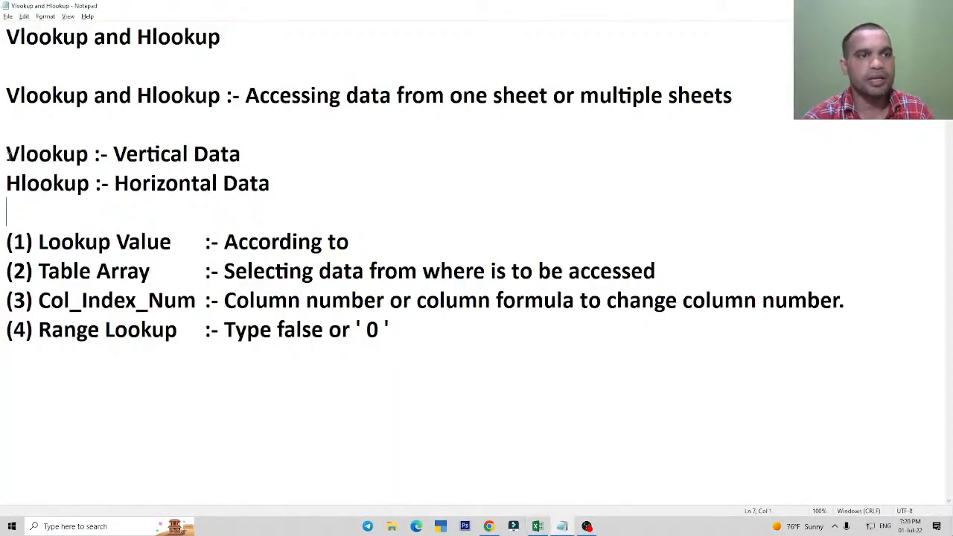
pyautogui.moveTo(7, 154); pyautogui.dragTo(243, 154)
pyautogui.click(262, 188)
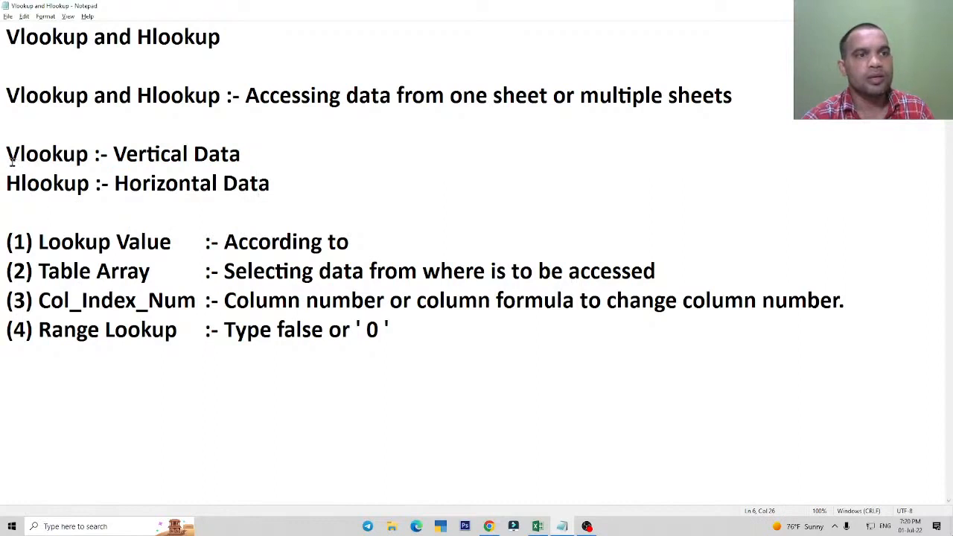
pyautogui.moveTo(7, 153); pyautogui.dragTo(242, 154)
pyautogui.click(87, 154)
pyautogui.click(248, 185)
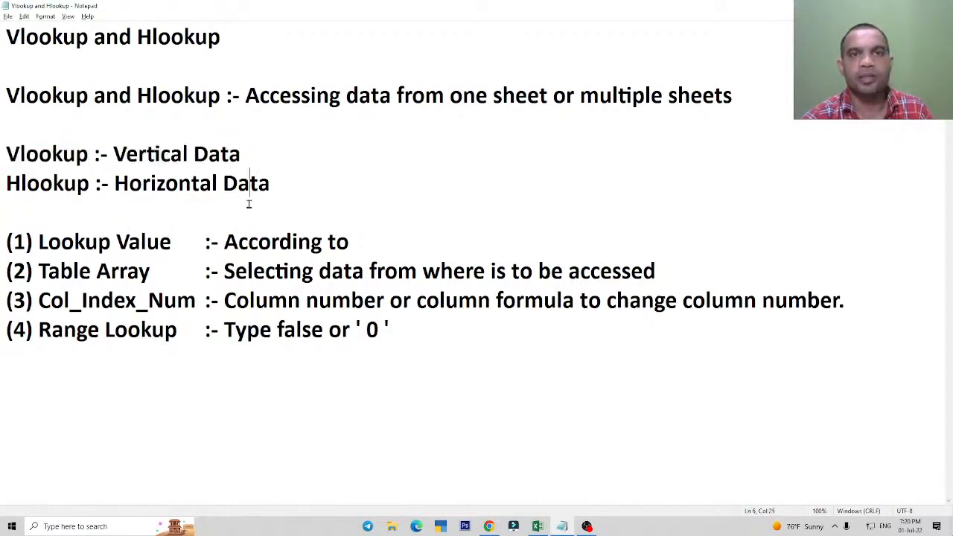
pyautogui.moveTo(5, 95); pyautogui.dragTo(210, 96)
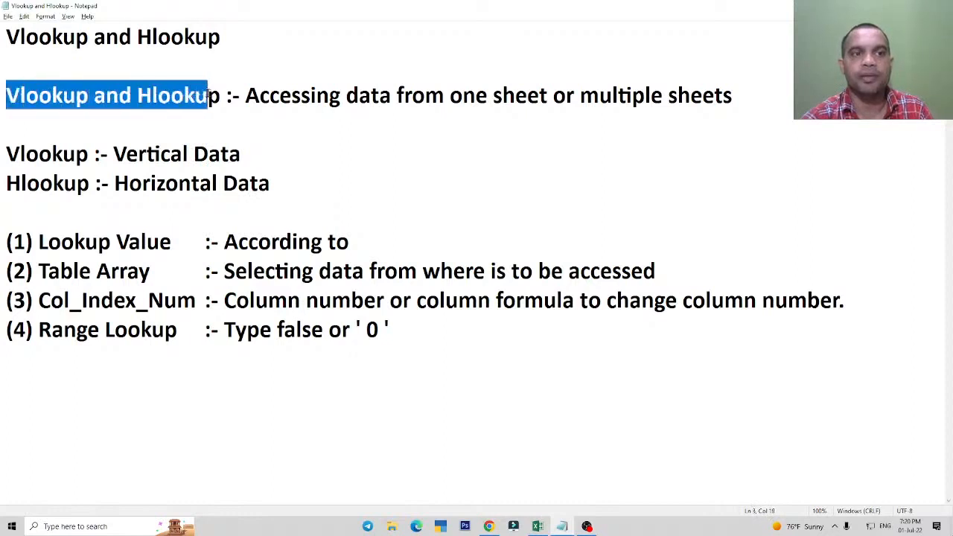
pyautogui.click(278, 147)
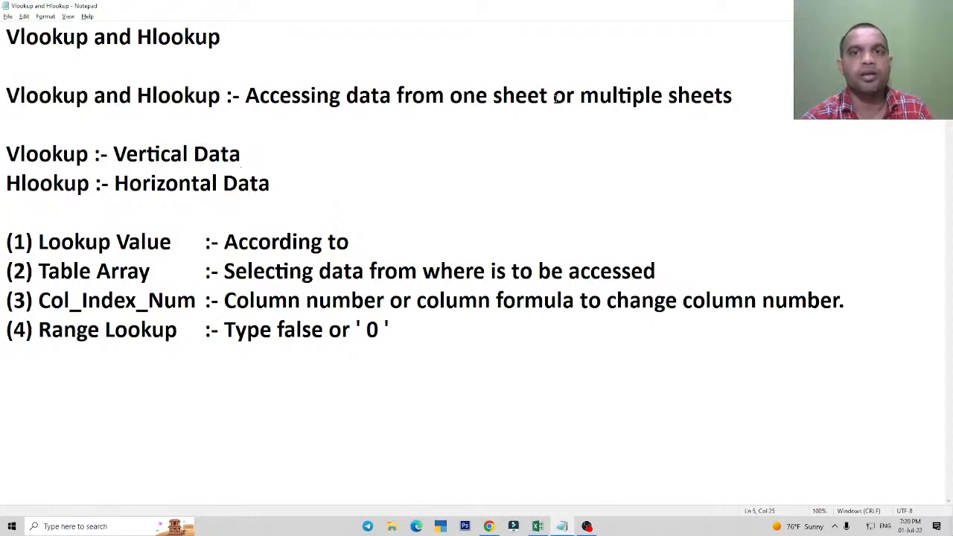
pyautogui.click(723, 95)
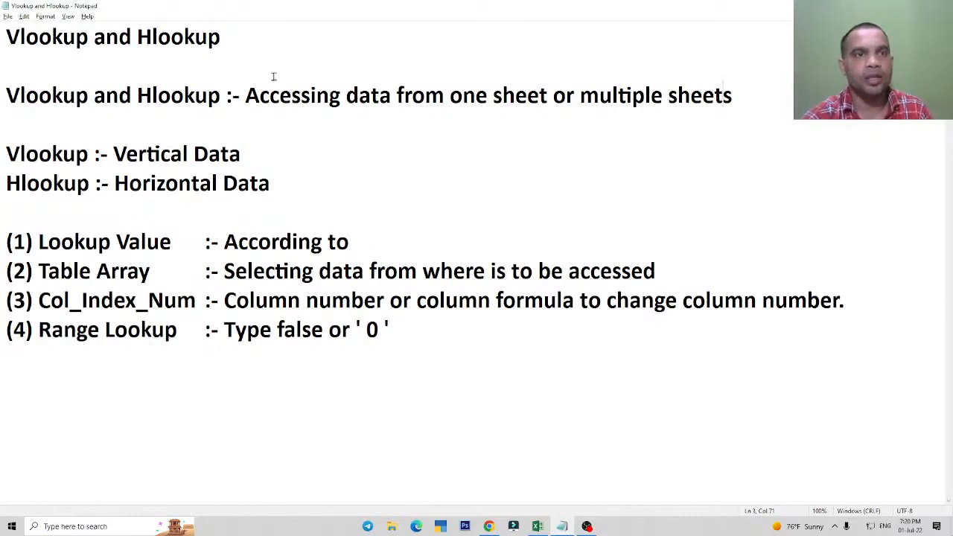
# Compare the notes on Vlookup for vertical data and Hlookup for horizontal data.
pyautogui.moveTo(7, 153); pyautogui.dragTo(258, 149)
pyautogui.click(191, 241)
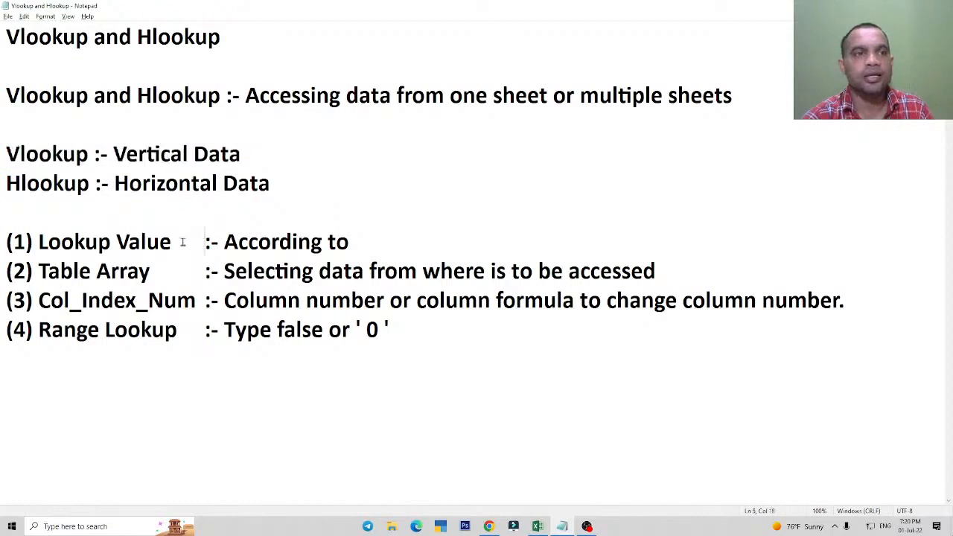
pyautogui.moveTo(7, 153); pyautogui.dragTo(250, 153)
pyautogui.click(250, 153)
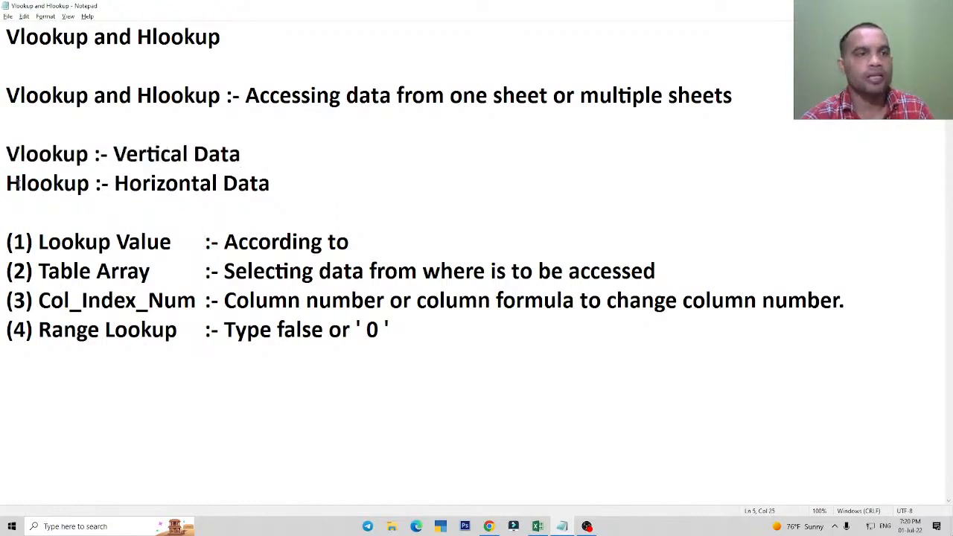
pyautogui.moveTo(8, 183); pyautogui.dragTo(304, 182)
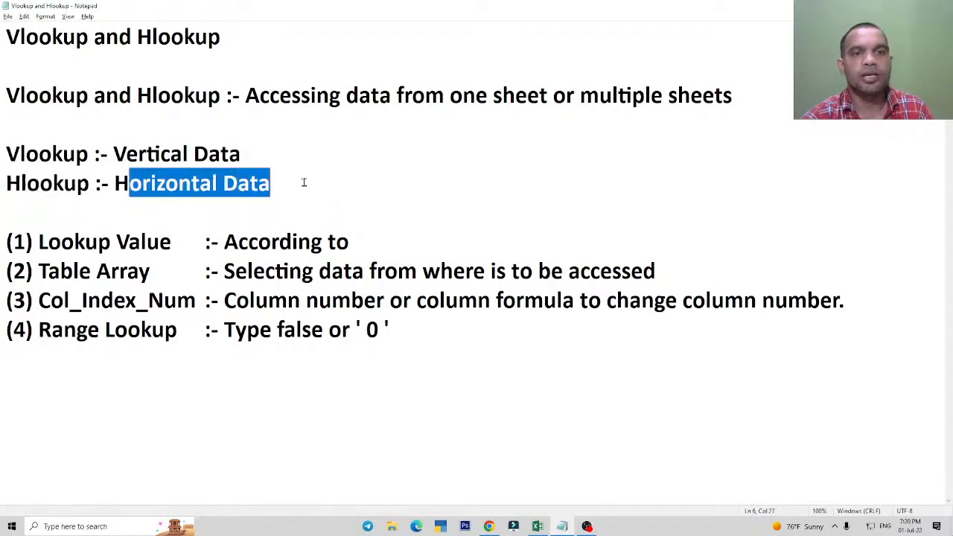
pyautogui.click(303, 183)
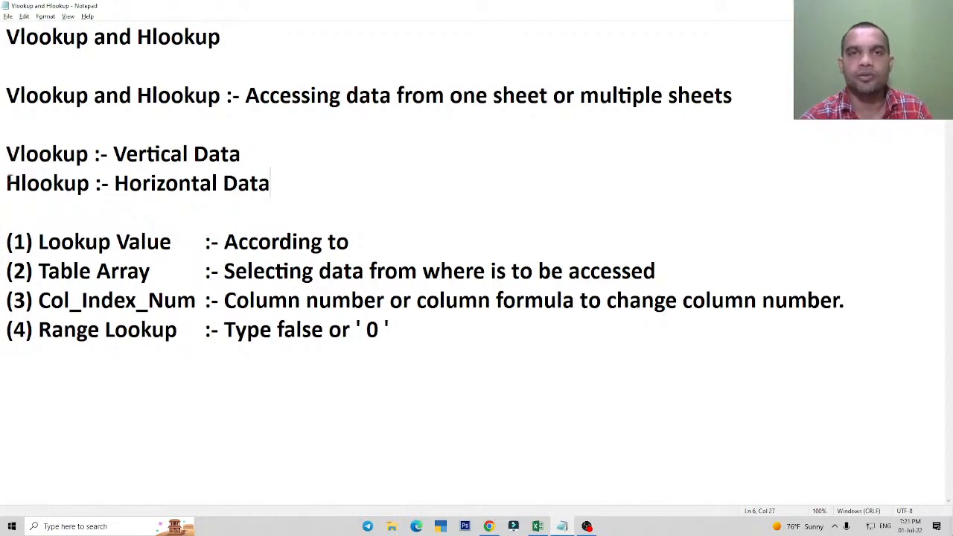
pyautogui.click(237, 183)
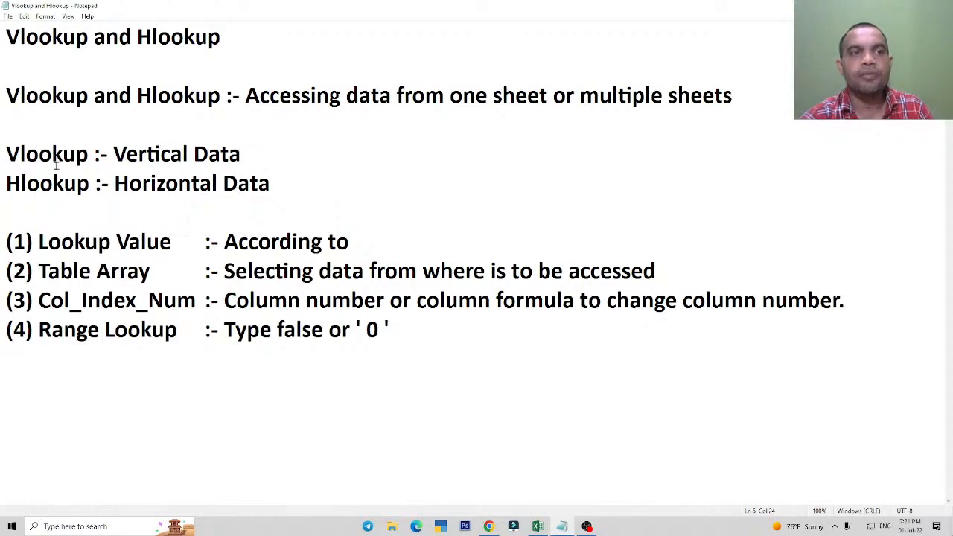
pyautogui.moveTo(7, 154); pyautogui.dragTo(78, 186)
pyautogui.click(80, 186)
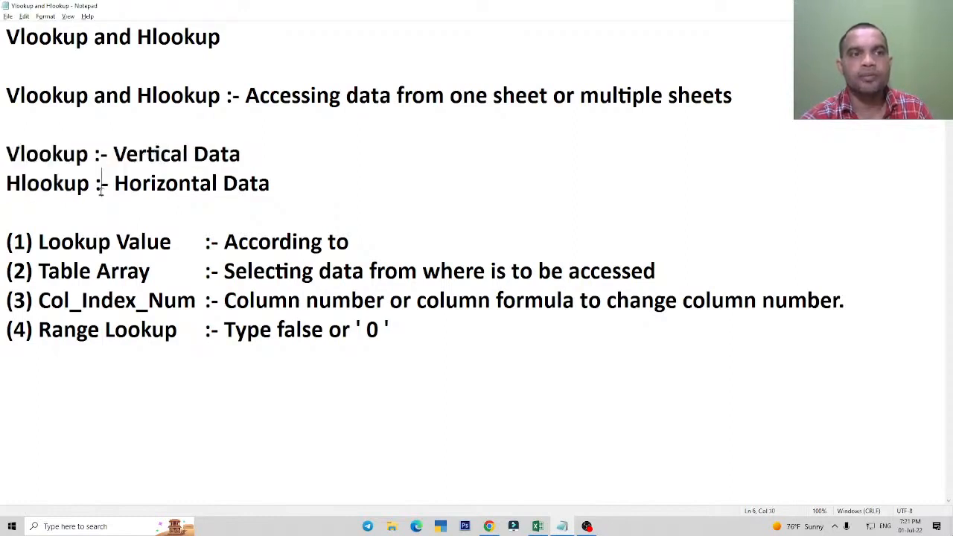
# Read through the four listed arguments: Lookup Value, Table Array, Col_Index_Num and Range Lookup.
pyautogui.moveTo(7, 242); pyautogui.dragTo(167, 330)
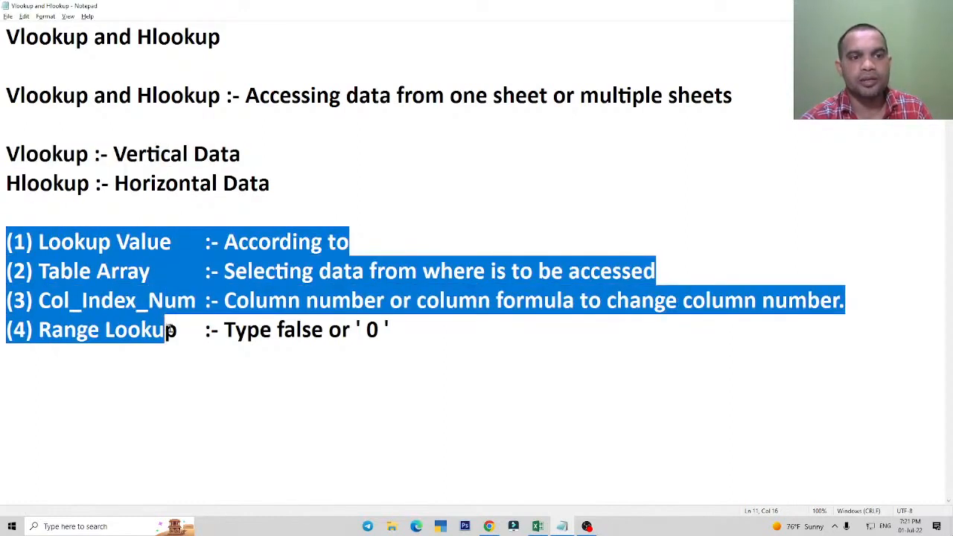
pyautogui.click(178, 330)
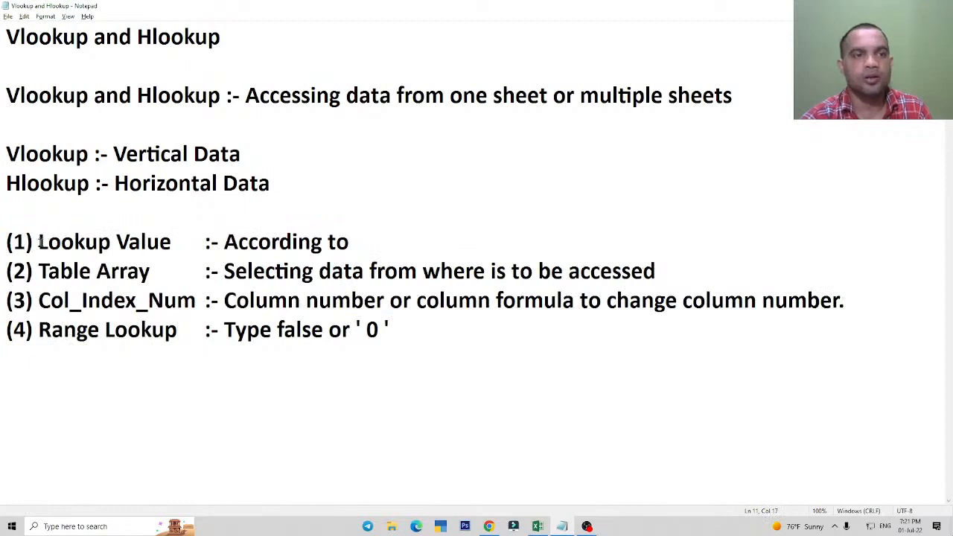
pyautogui.moveTo(39, 242); pyautogui.dragTo(171, 242)
pyautogui.moveTo(47, 271); pyautogui.dragTo(151, 271)
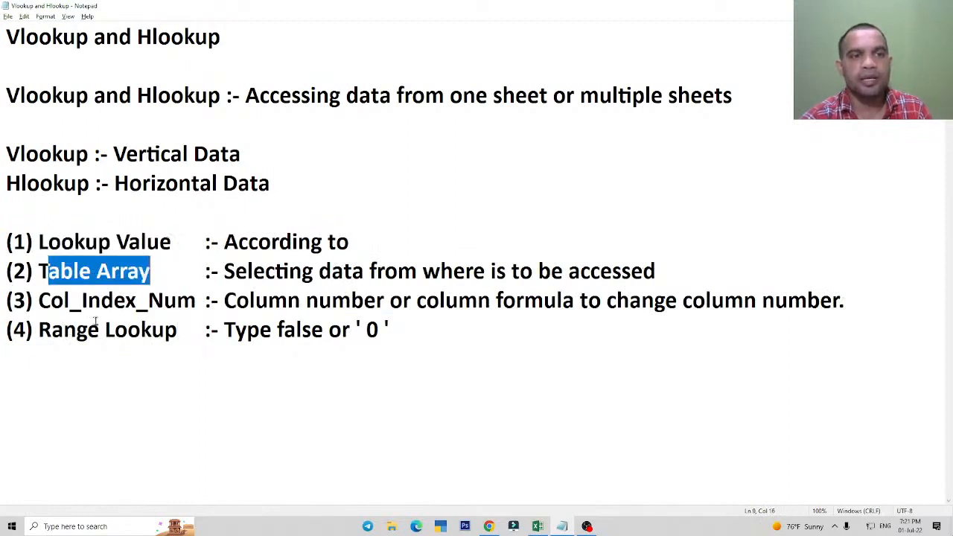
pyautogui.moveTo(39, 300); pyautogui.dragTo(195, 300)
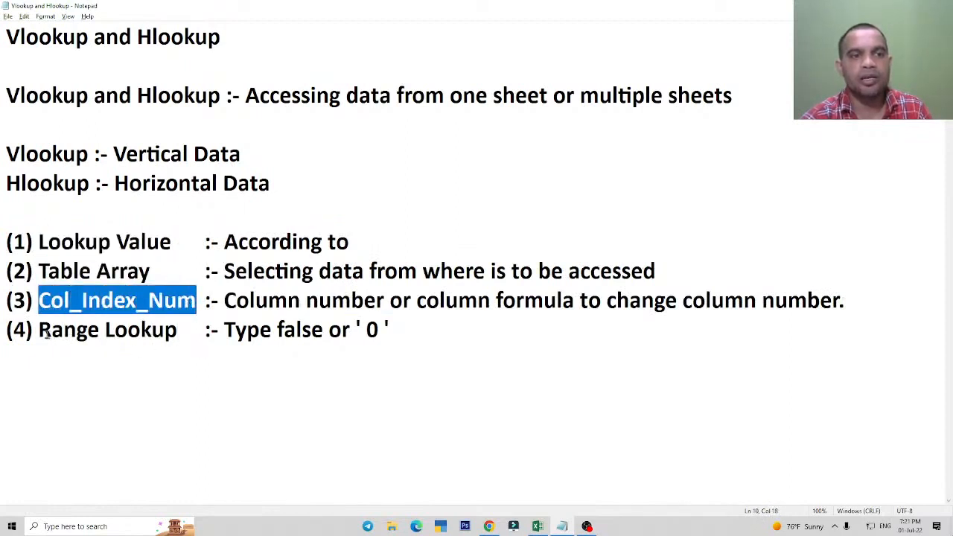
pyautogui.moveTo(50, 330); pyautogui.dragTo(165, 332)
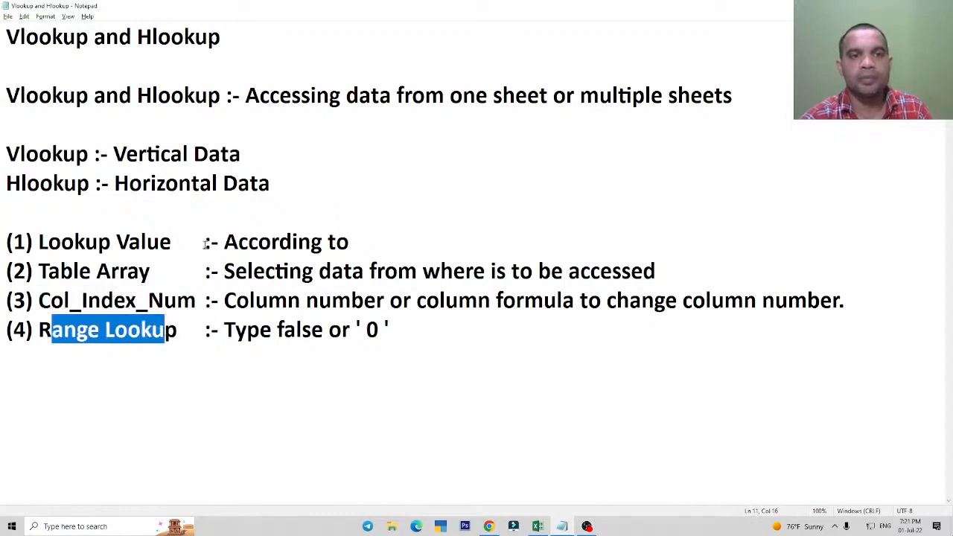
pyautogui.click(382, 344)
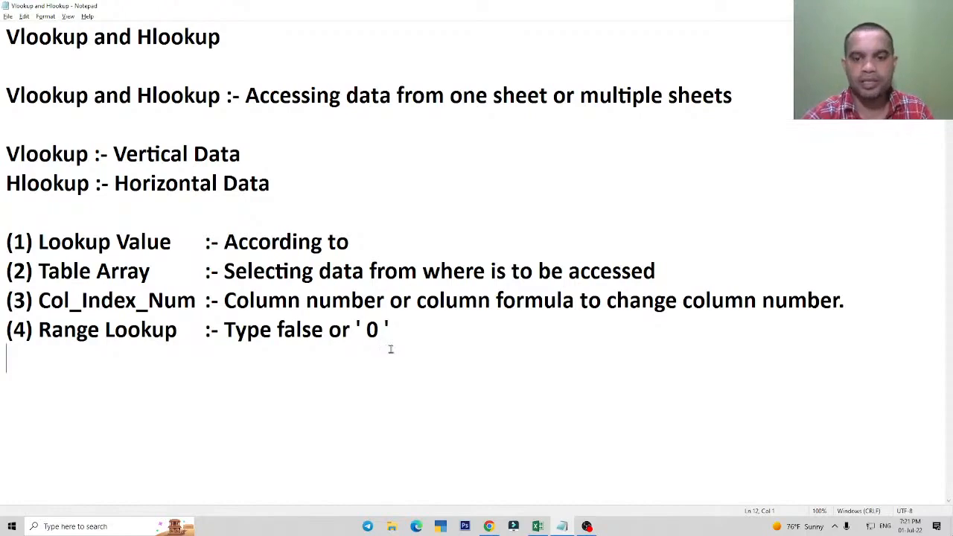
# Switch to Excel and examine the lookup ID in G2, the empty Sales cell H2 and the source table.
pyautogui.click(537, 527)
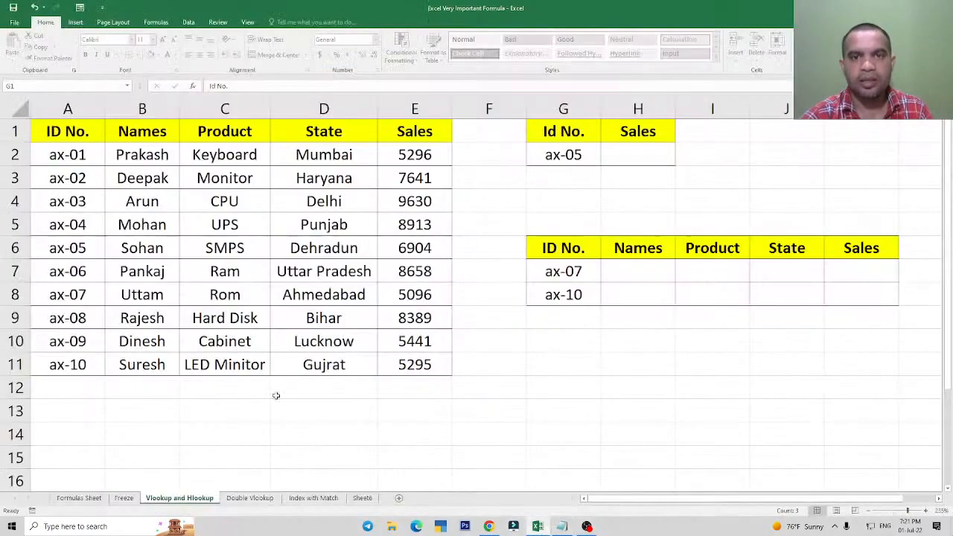
pyautogui.click(571, 192)
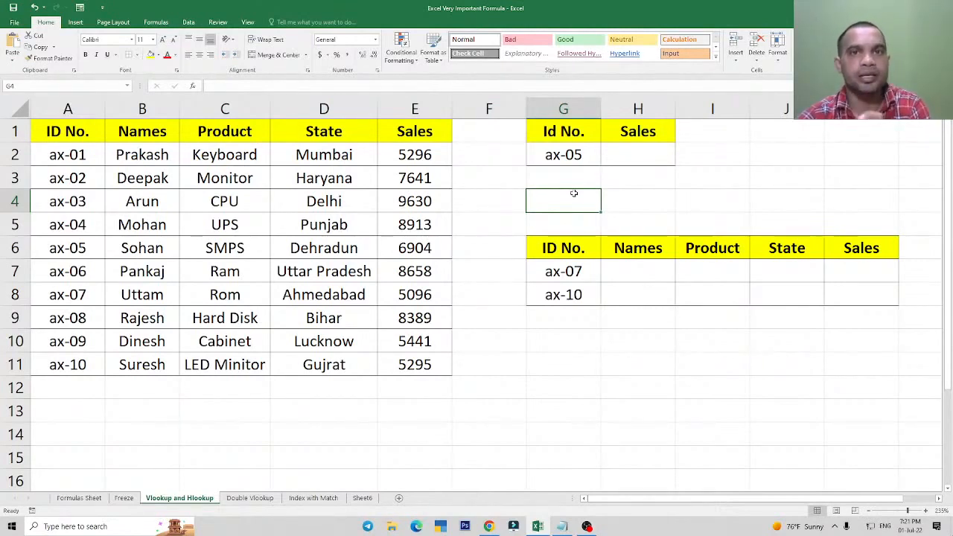
pyautogui.click(638, 156)
pyautogui.click(559, 155)
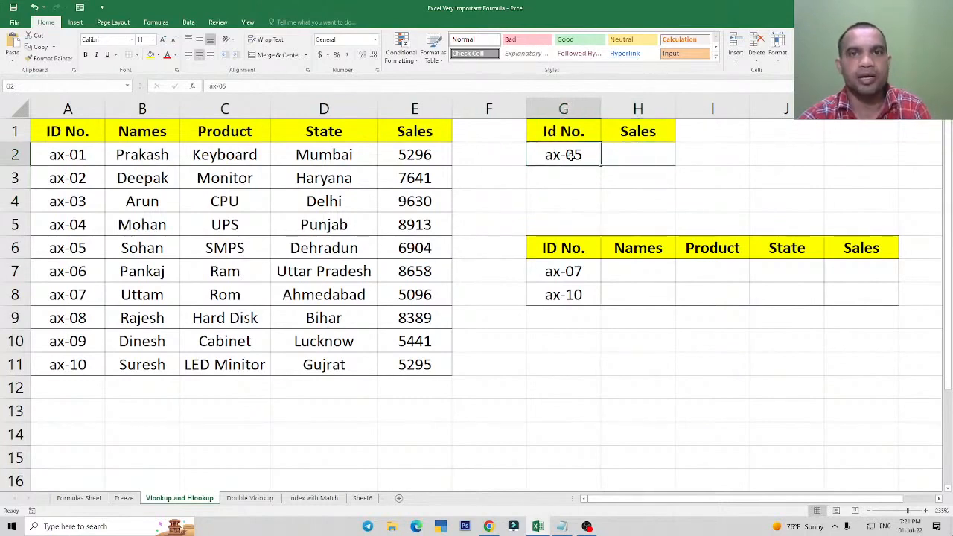
pyautogui.moveTo(70, 138); pyautogui.dragTo(394, 341)
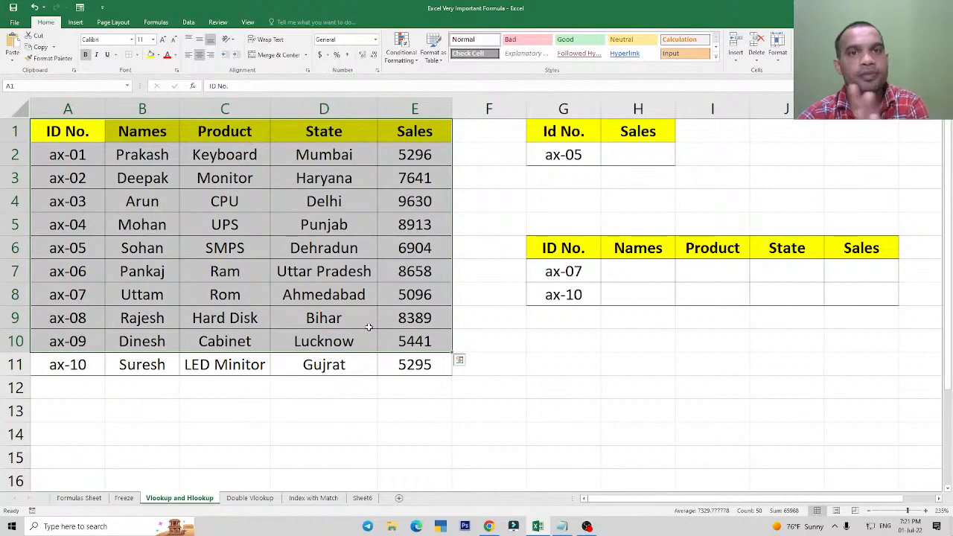
pyautogui.click(633, 161)
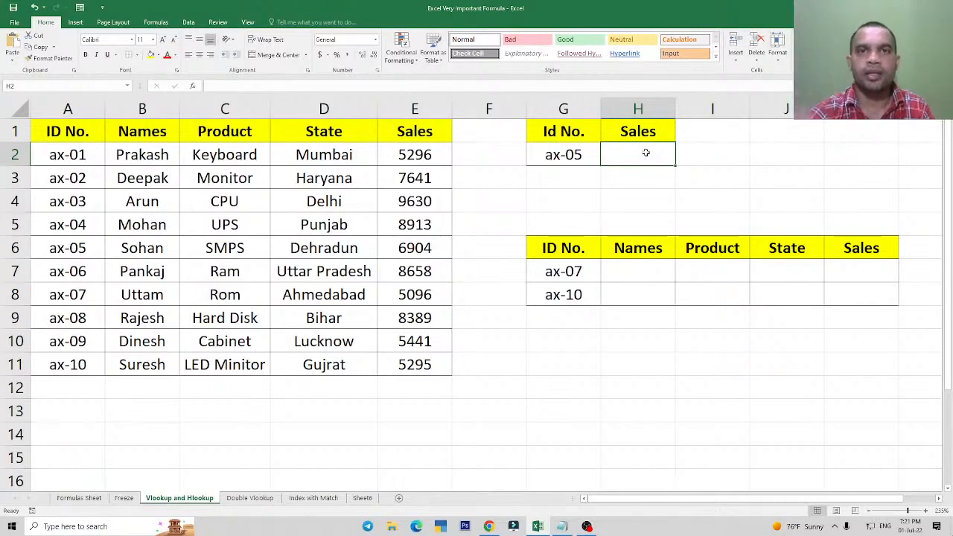
pyautogui.click(298, 249)
pyautogui.click(630, 162)
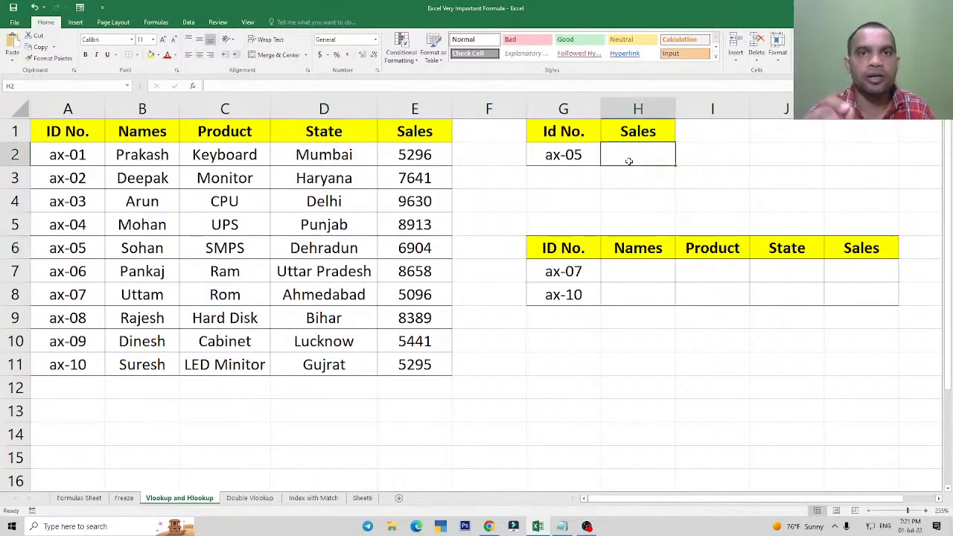
# Review the source table column by column: ID No., Names, Product, State and Sales.
pyautogui.click(216, 203)
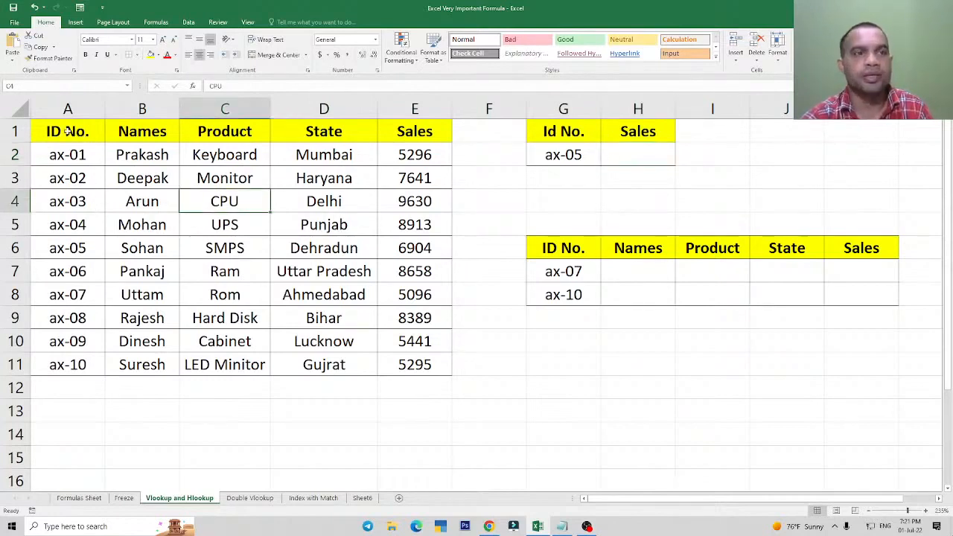
pyautogui.moveTo(79, 135); pyautogui.dragTo(83, 363)
pyautogui.moveTo(141, 135); pyautogui.dragTo(145, 342)
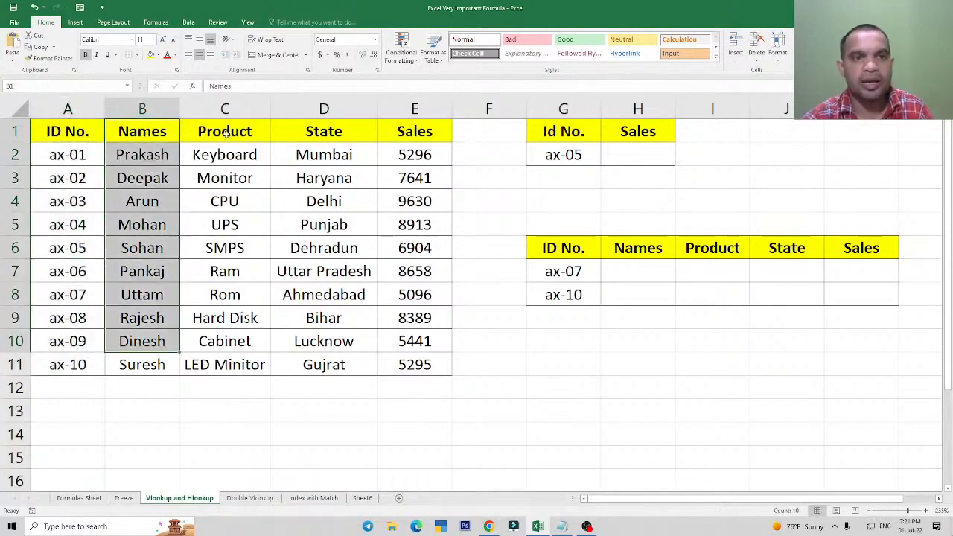
pyautogui.moveTo(225, 135); pyautogui.dragTo(227, 364)
pyautogui.moveTo(320, 135); pyautogui.dragTo(353, 393)
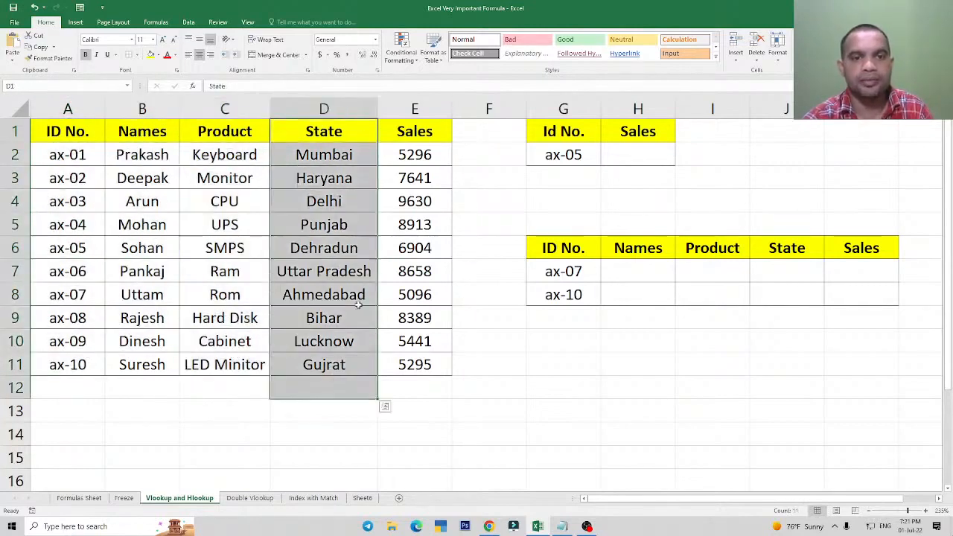
pyautogui.click(415, 108)
pyautogui.click(414, 273)
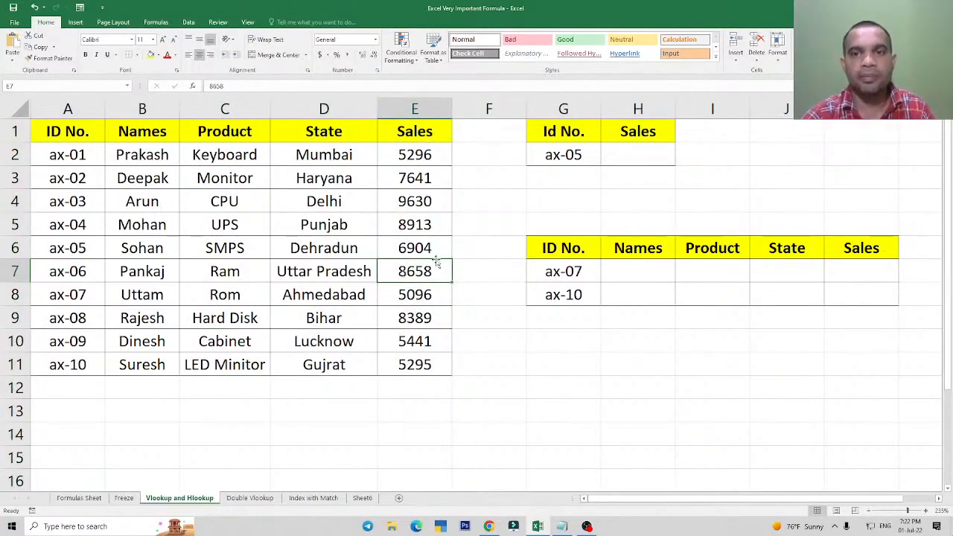
pyautogui.click(639, 154)
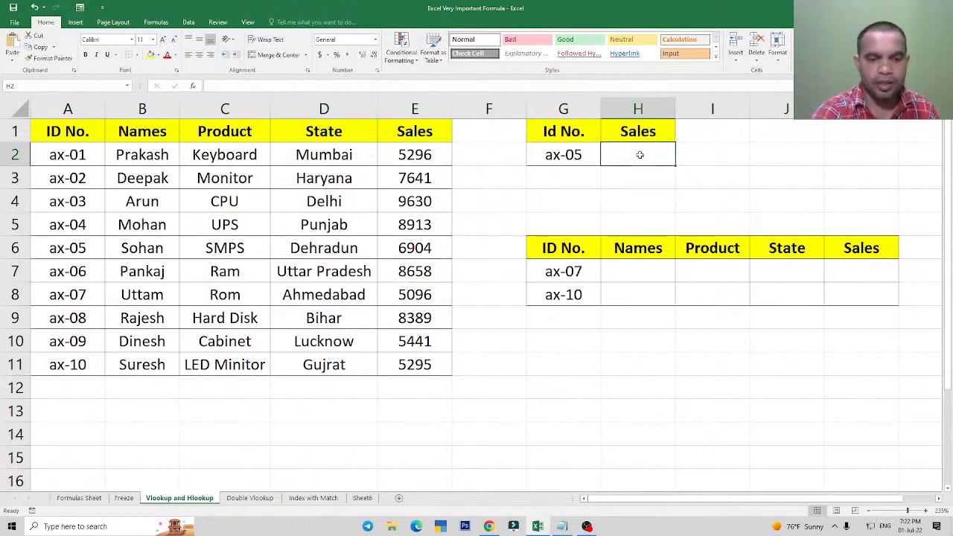
pyautogui.write('=')
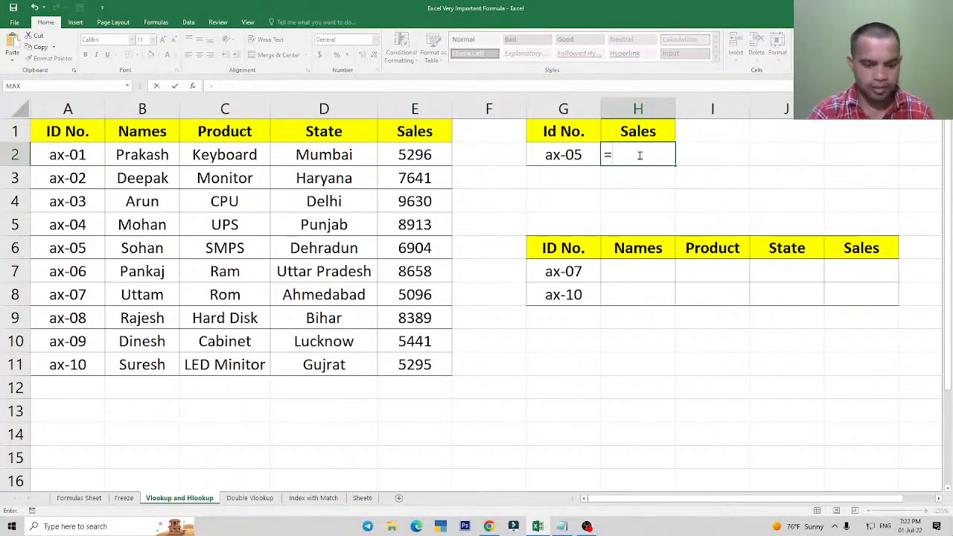
pyautogui.write('vlo')
pyautogui.press('Tab')
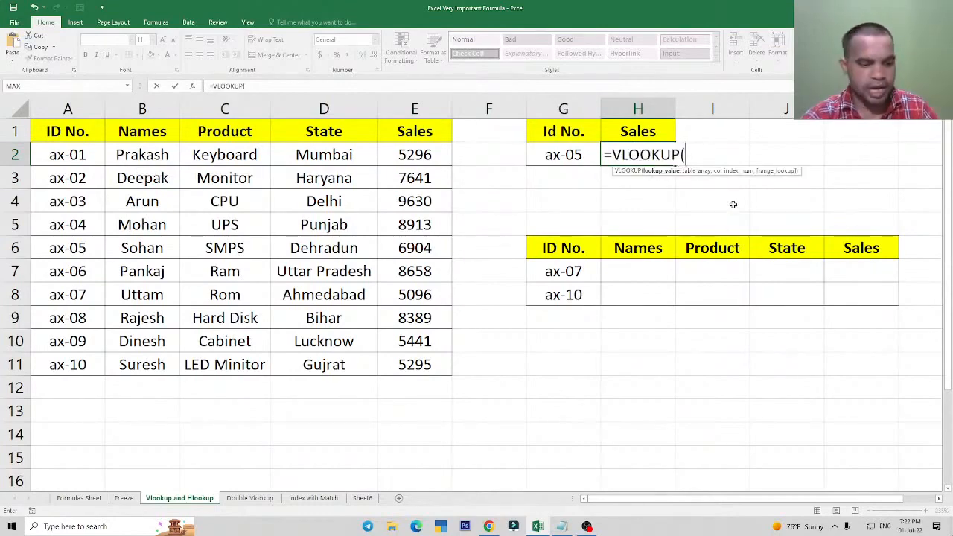
# Switch to the Notepad notes and review the four argument names: Lookup Value, Table Array, Col_Index_Num and Range Lookup.
pyautogui.click(563, 526)
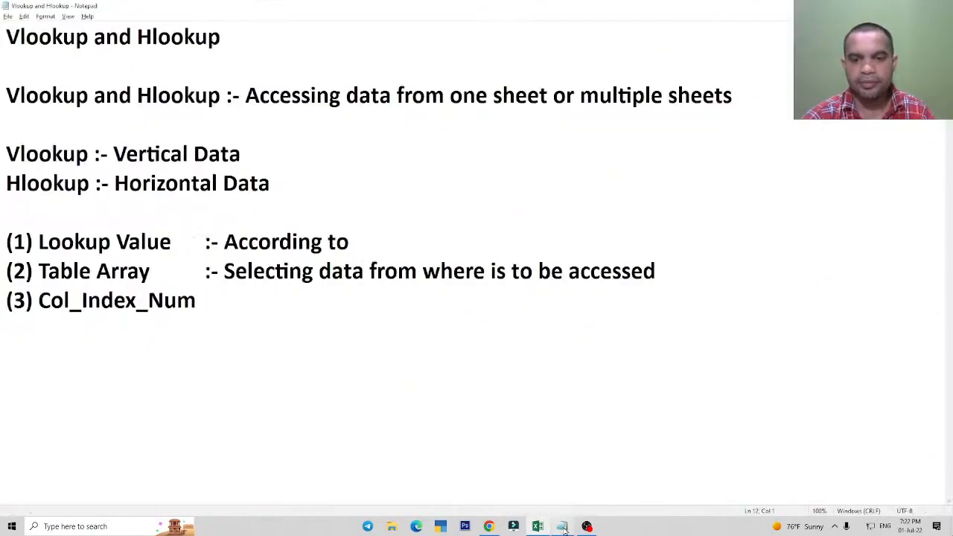
pyautogui.moveTo(47, 244); pyautogui.dragTo(140, 244)
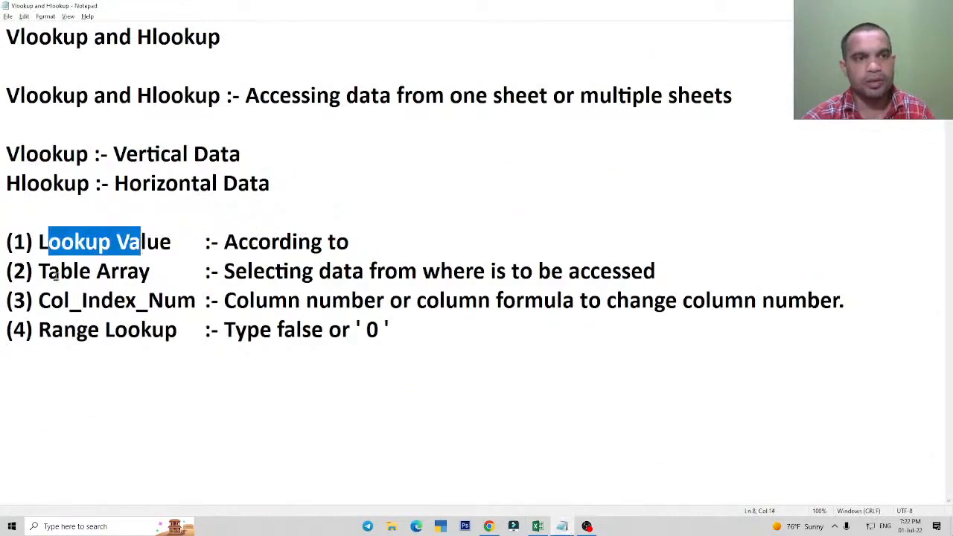
pyautogui.moveTo(55, 273); pyautogui.dragTo(110, 273)
pyautogui.moveTo(61, 301); pyautogui.dragTo(158, 302)
pyautogui.click(64, 330)
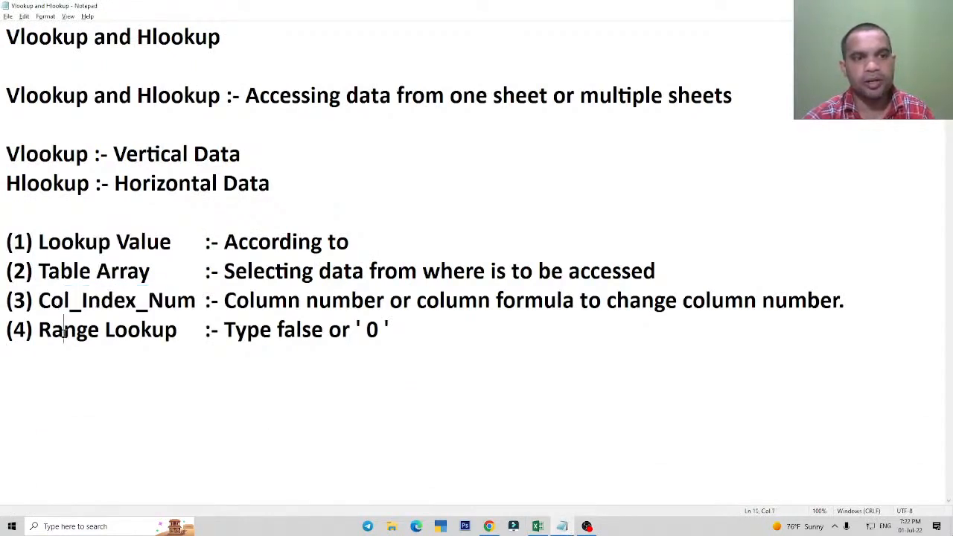
pyautogui.moveTo(64, 330); pyautogui.dragTo(140, 331)
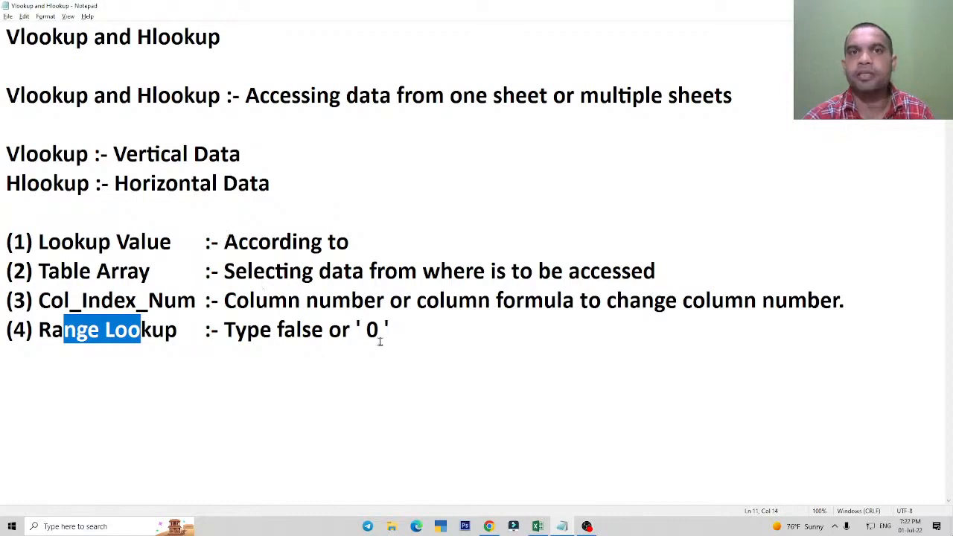
# Read the explanations given for Lookup Value, Table Array and Col_Index_Num in the notes.
pyautogui.moveTo(52, 235); pyautogui.dragTo(122, 237)
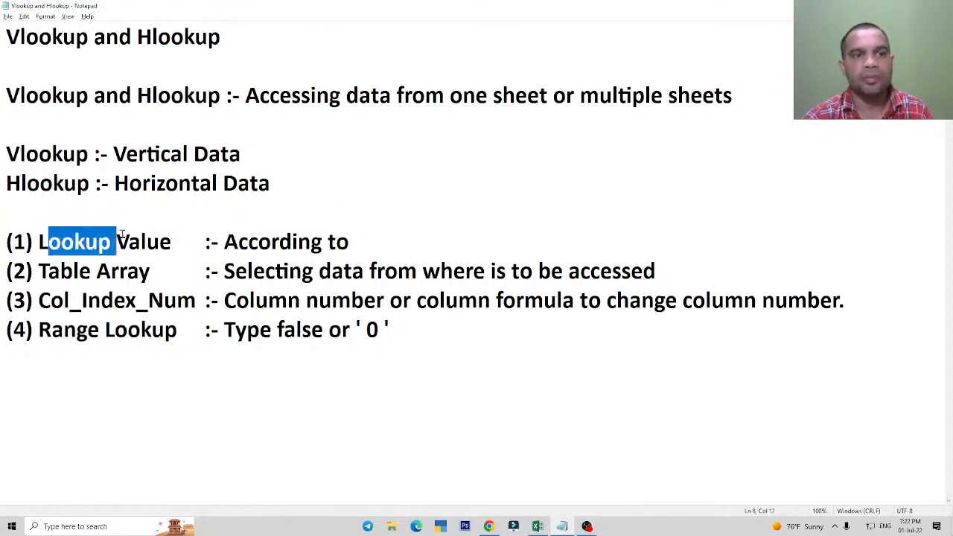
pyautogui.moveTo(236, 247); pyautogui.dragTo(336, 246)
pyautogui.click(339, 245)
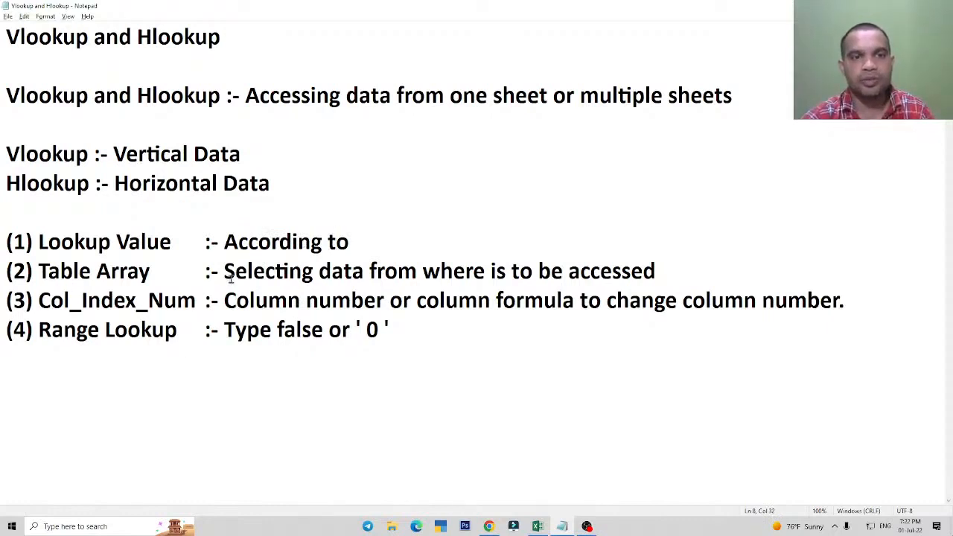
pyautogui.moveTo(236, 273); pyautogui.dragTo(465, 269)
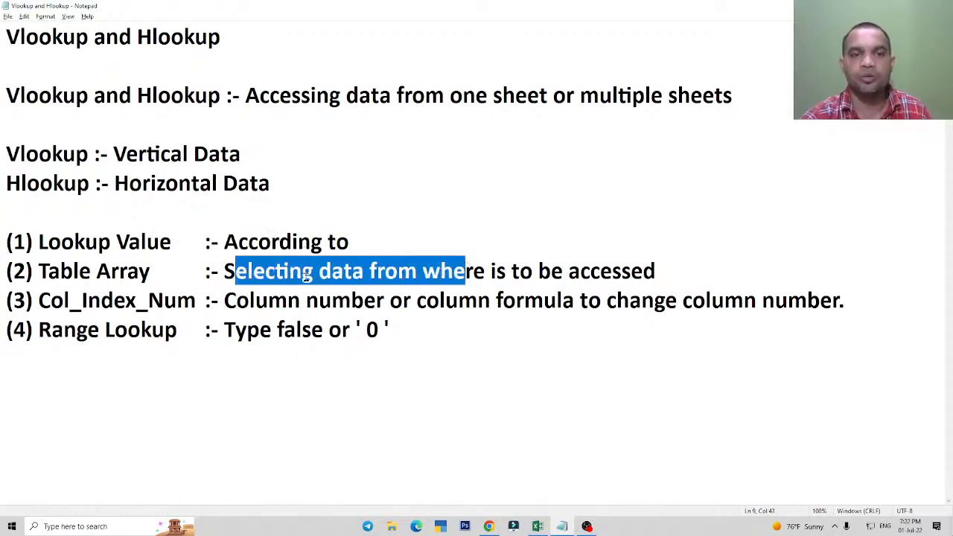
pyautogui.click(276, 274)
pyautogui.moveTo(51, 300); pyautogui.dragTo(164, 301)
pyautogui.moveTo(249, 301); pyautogui.dragTo(365, 301)
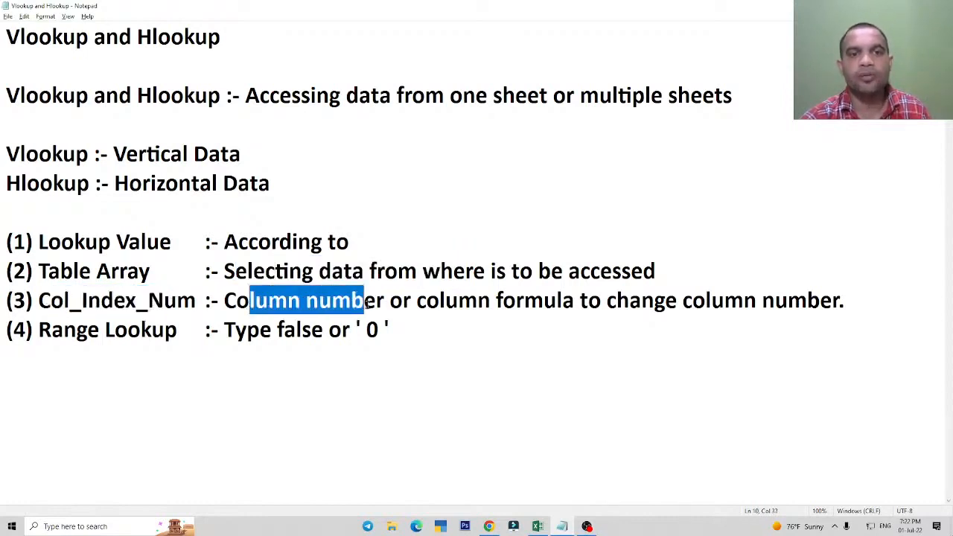
pyautogui.click(367, 300)
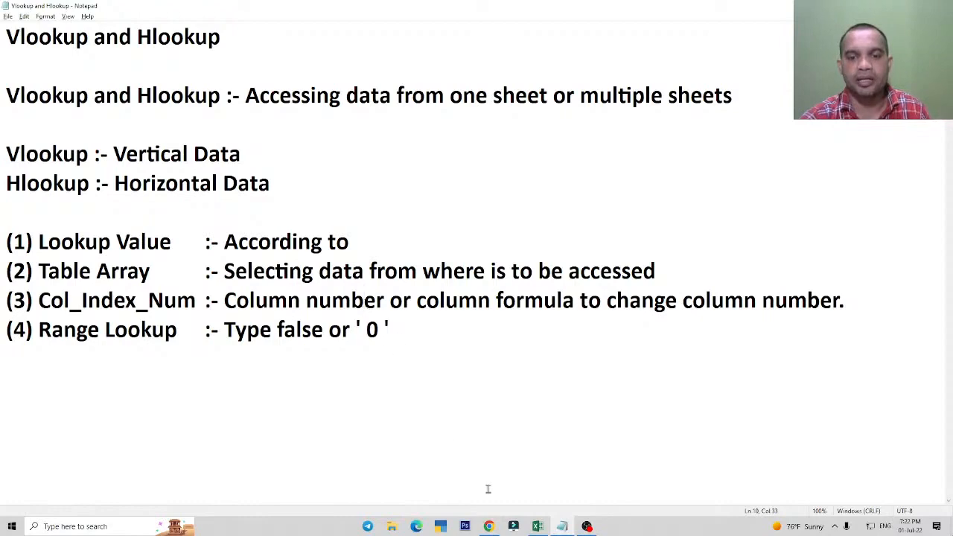
# Switch back to Excel and check the source table A1:E11 and the lookup ID in G2.
pyautogui.click(538, 527)
pyautogui.moveTo(62, 140); pyautogui.dragTo(402, 364)
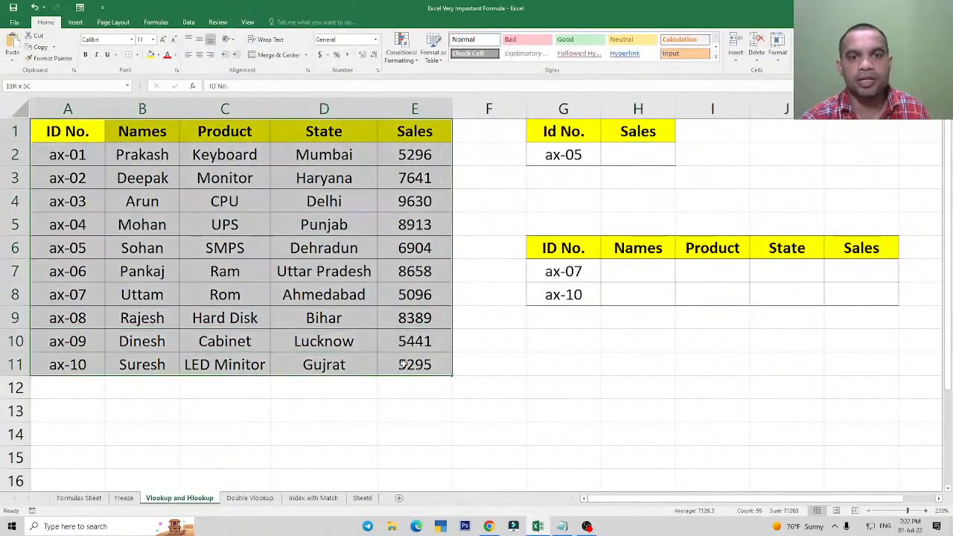
pyautogui.click(565, 155)
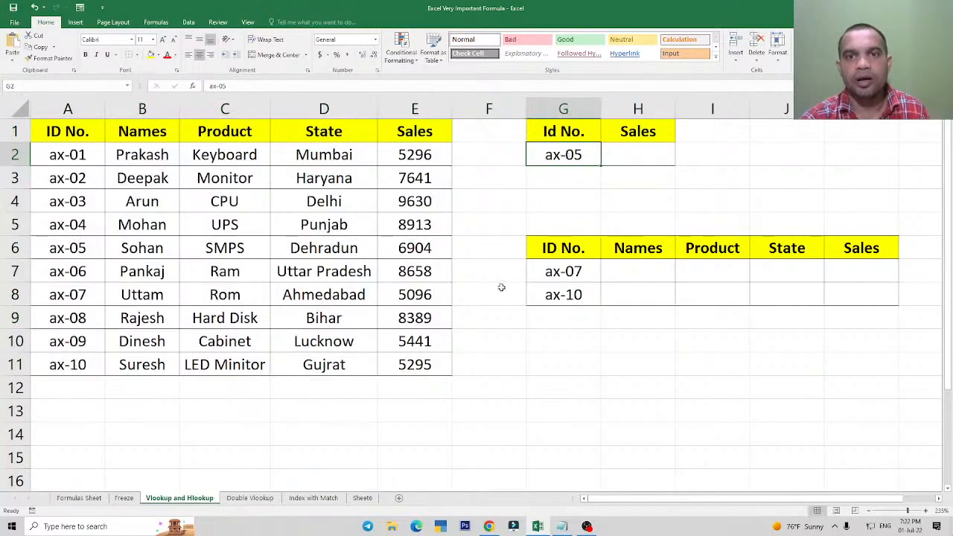
# Start a VLOOKUP formula in the empty Sales cell H2.
pyautogui.click(615, 156)
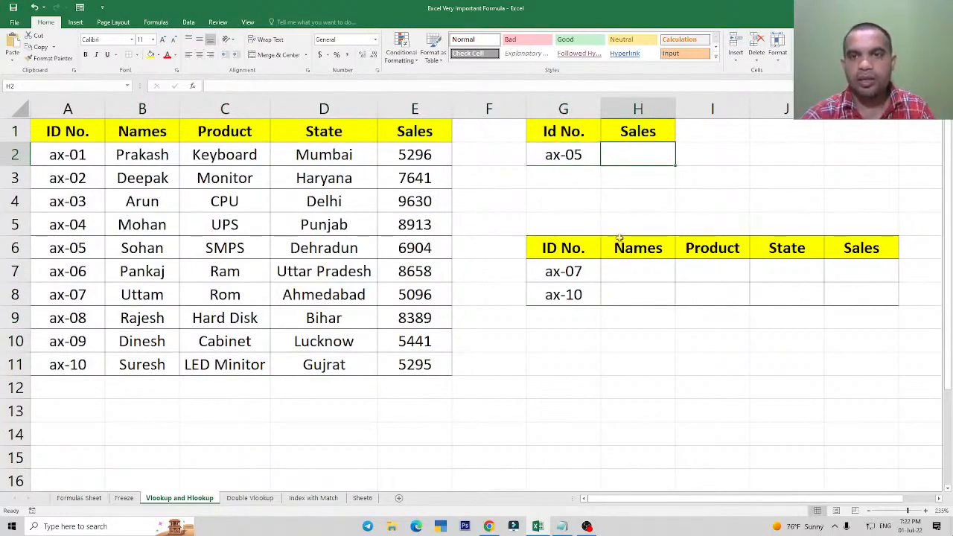
pyautogui.write('=vlo')
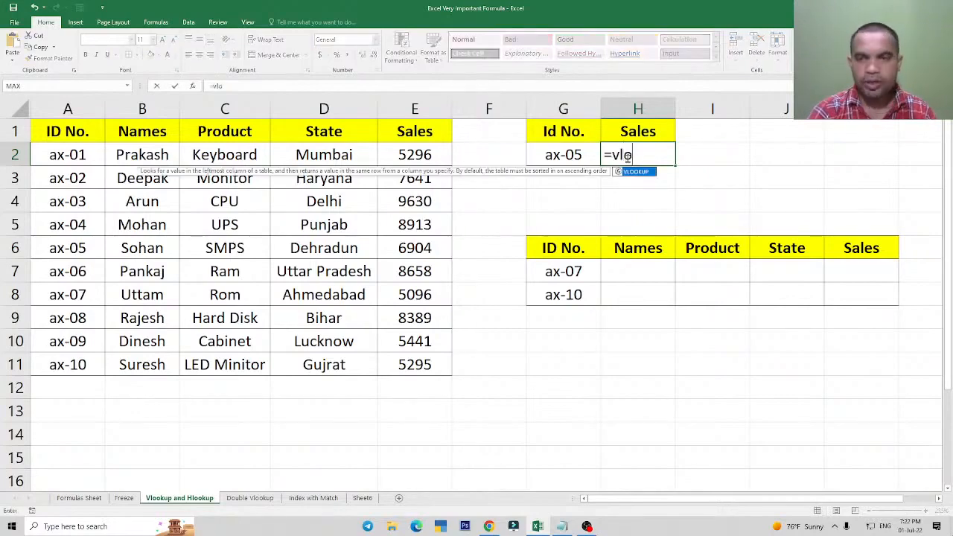
pyautogui.press('Tab')
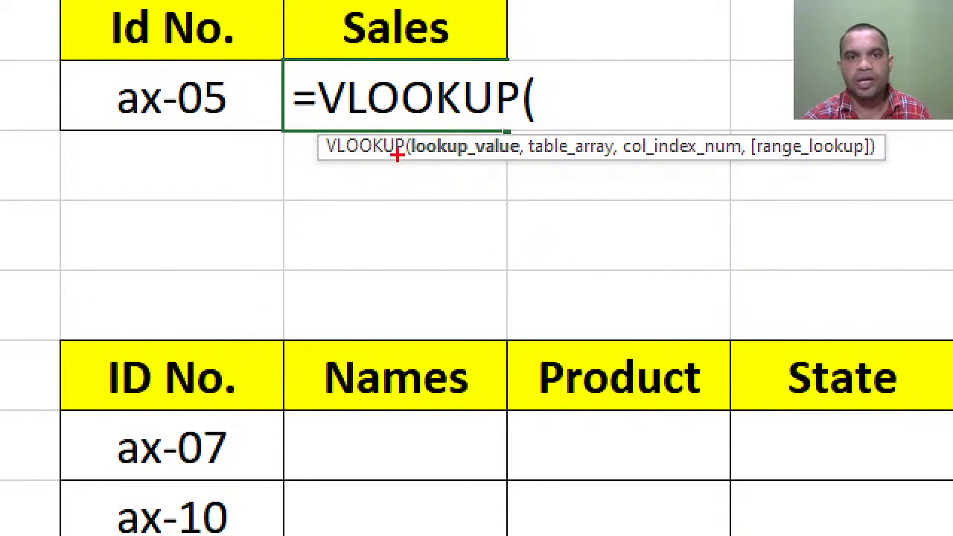
# Examine the four arguments in the VLOOKUP syntax hint, marking each from lookup_value to range_lookup with a red box.
pyautogui.moveTo(404, 113)
pyautogui.mouseDown()
pyautogui.moveTo(451, 172)
pyautogui.moveTo(517, 192)
pyautogui.mouseUp()
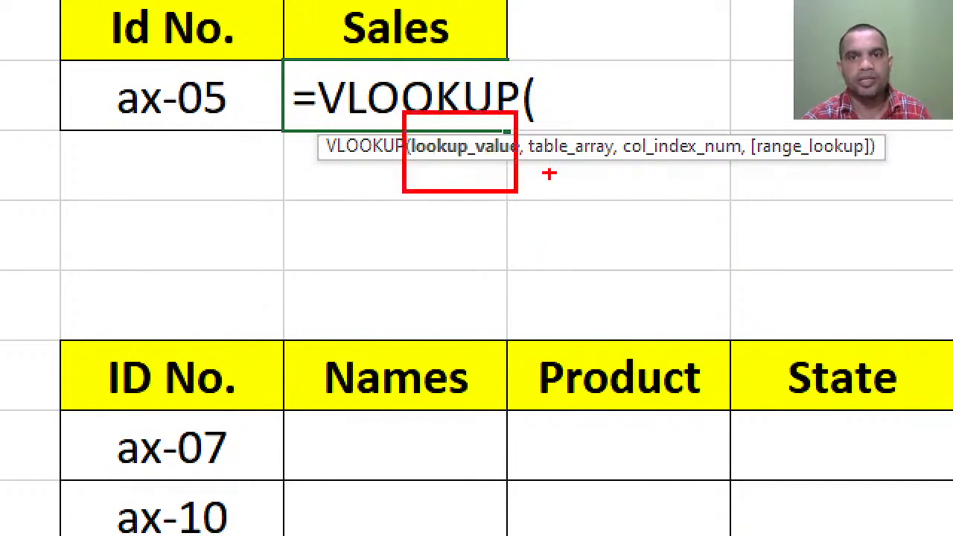
pyautogui.moveTo(523, 120)
pyautogui.mouseDown()
pyautogui.moveTo(566, 186)
pyautogui.moveTo(620, 197)
pyautogui.mouseUp()
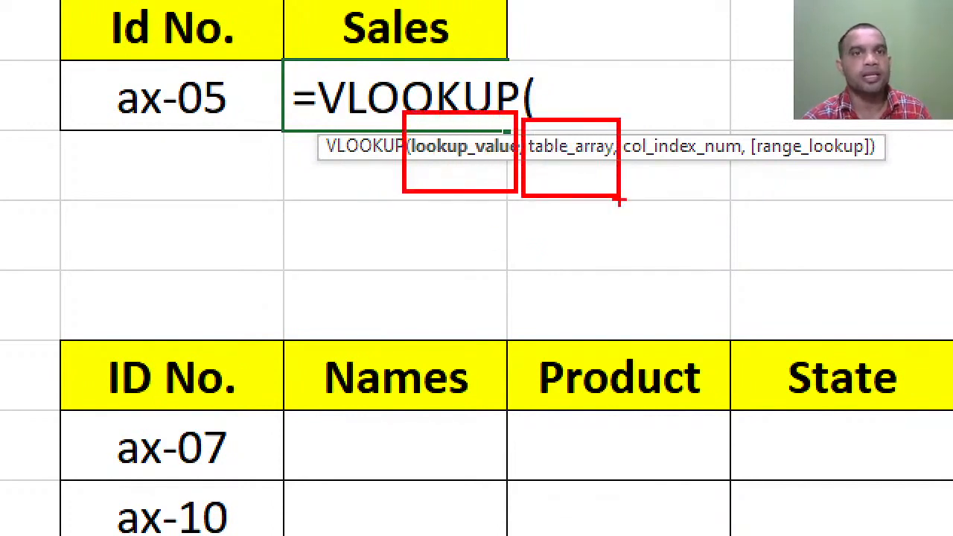
pyautogui.moveTo(621, 117)
pyautogui.mouseDown()
pyautogui.moveTo(649, 160)
pyautogui.moveTo(723, 202)
pyautogui.moveTo(753, 204)
pyautogui.mouseUp()
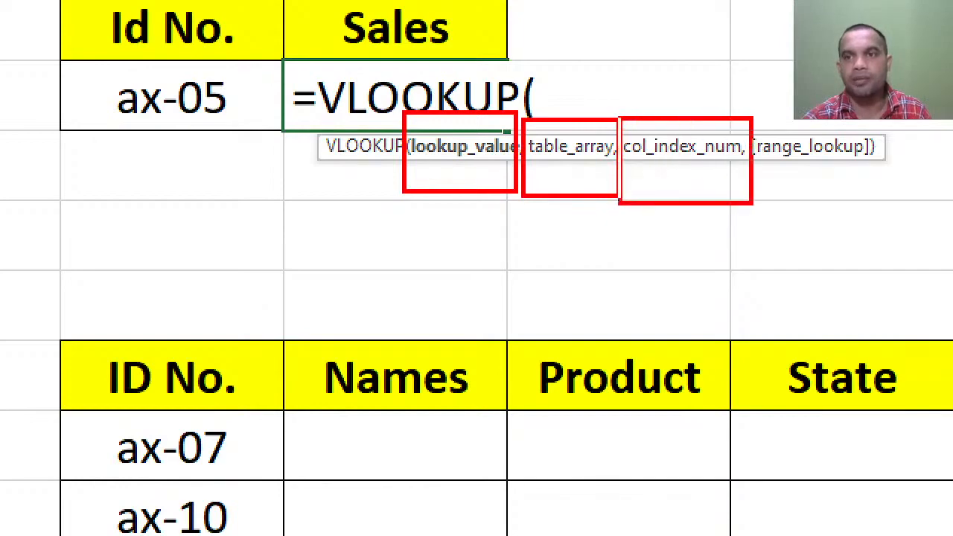
pyautogui.moveTo(747, 119)
pyautogui.mouseDown()
pyautogui.moveTo(879, 203)
pyautogui.moveTo(870, 195)
pyautogui.mouseUp()
pyautogui.press('Escape')
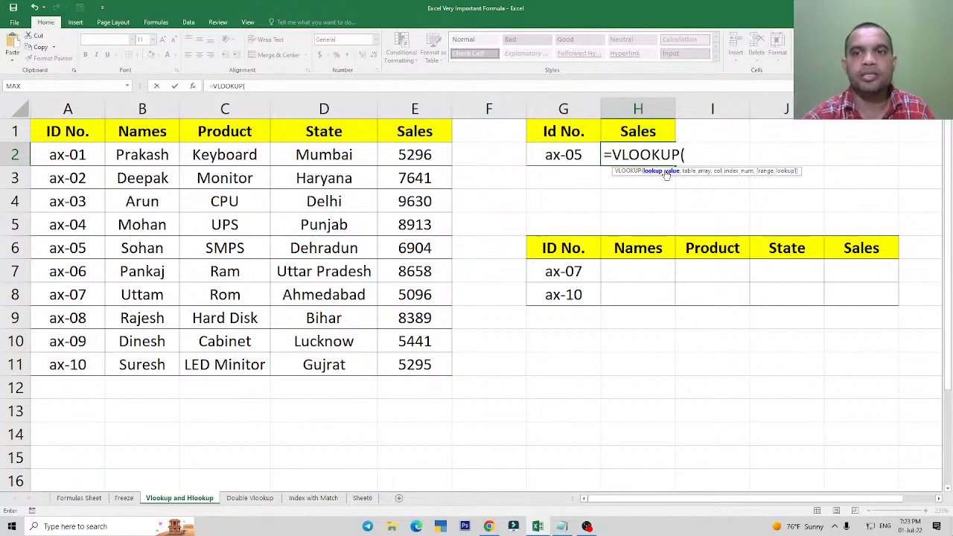
# Set the VLOOKUP lookup value to the ID cell G2 and move on to the table array argument.
pyautogui.click(564, 154)
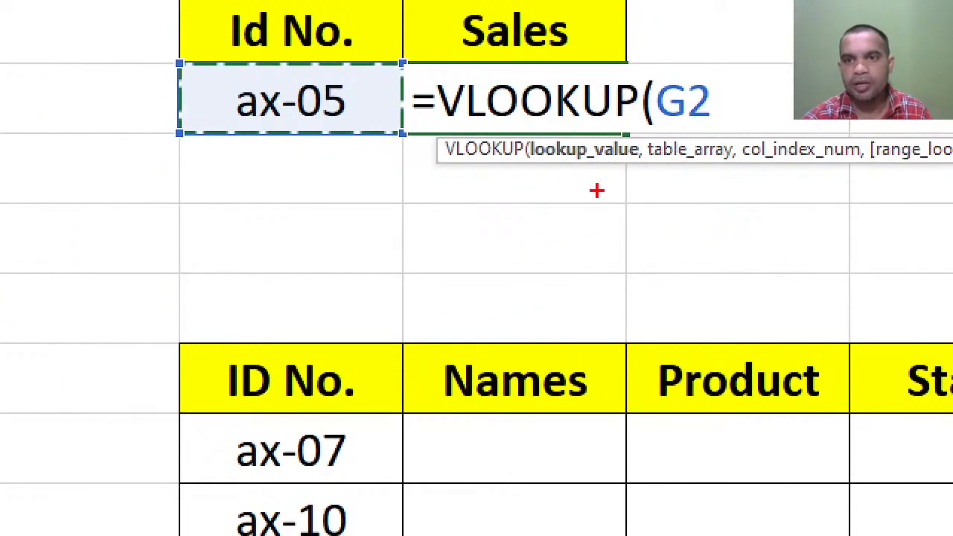
pyautogui.moveTo(591, 179)
pyautogui.mouseDown()
pyautogui.moveTo(611, 207)
pyautogui.moveTo(640, 152)
pyautogui.mouseUp()
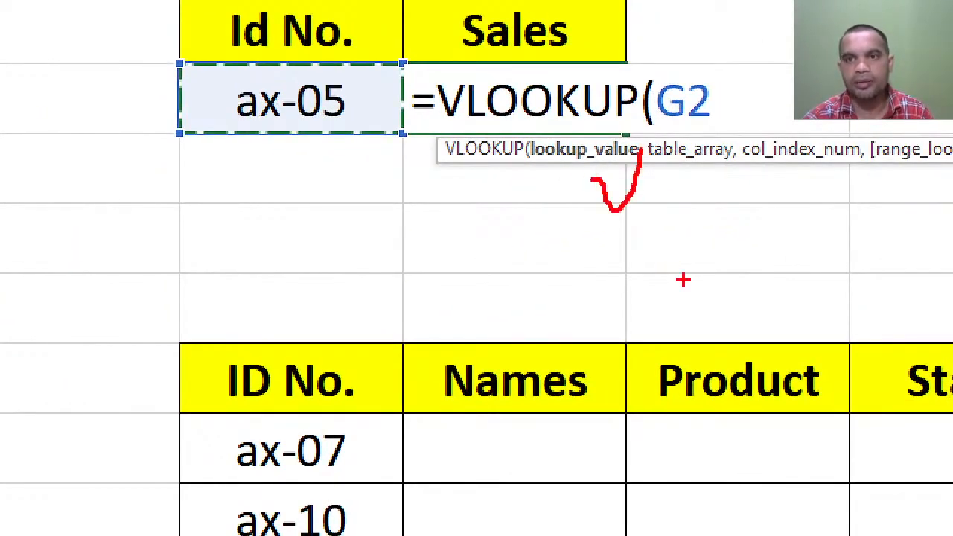
pyautogui.press('e')
pyautogui.press('Escape')
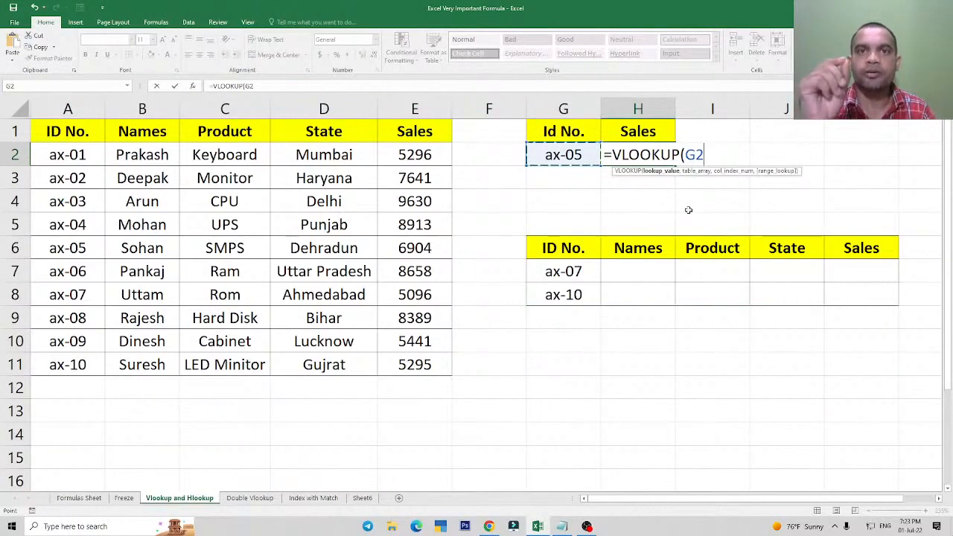
pyautogui.write(',')
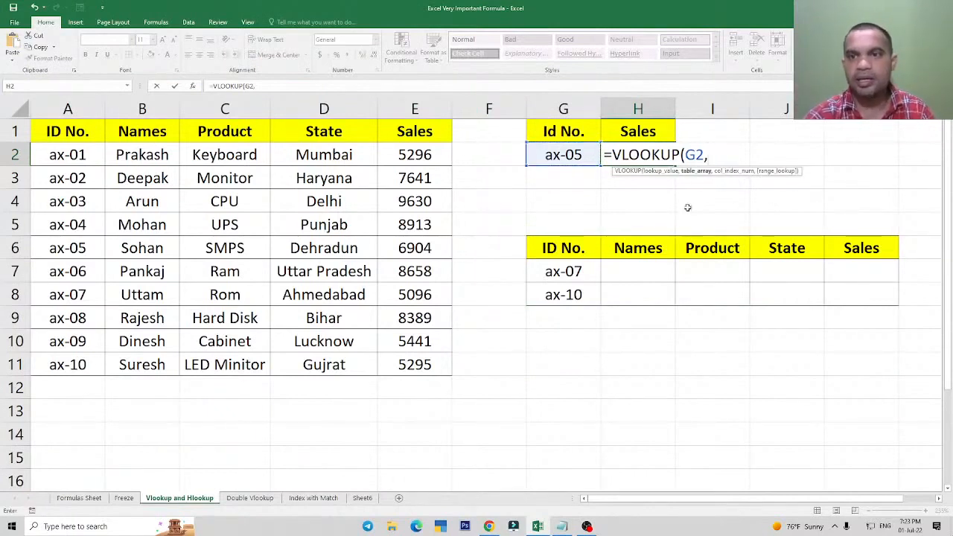
# Set the table array to A2:E11 and the column index number to 5 in the H2 formula.
pyautogui.hotkey('ctrl', '1')
pyautogui.click(717, 164)
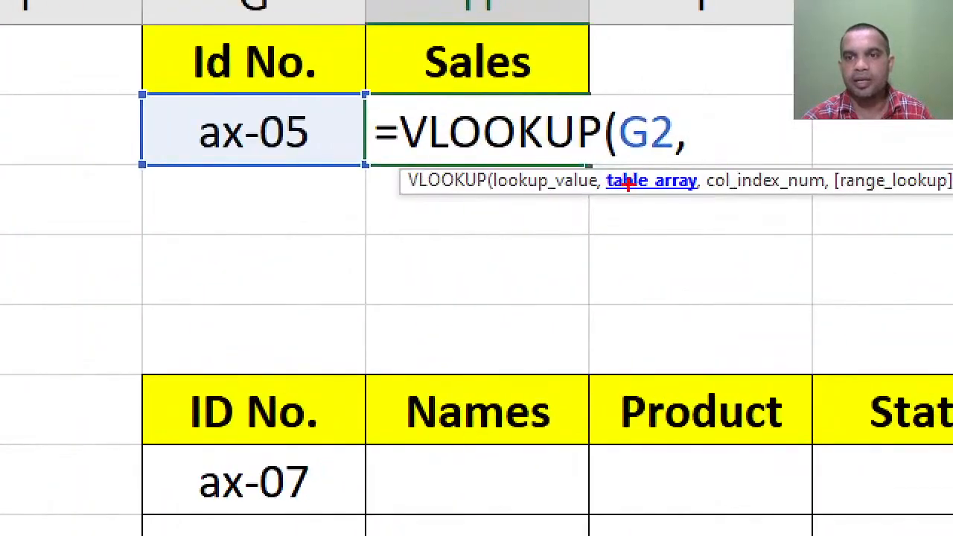
pyautogui.moveTo(605, 155)
pyautogui.mouseDown()
pyautogui.moveTo(655, 204)
pyautogui.moveTo(709, 215)
pyautogui.mouseUp()
pyautogui.press('Escape')
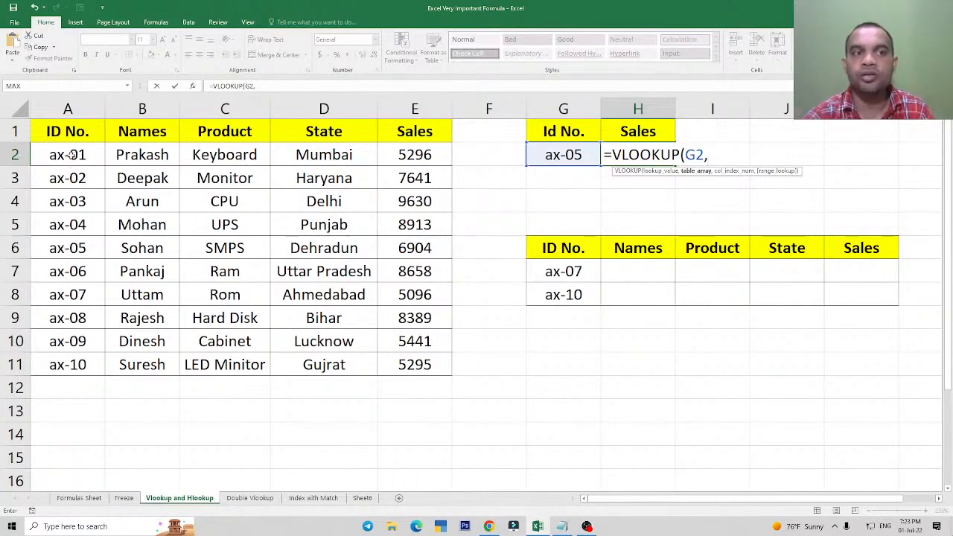
pyautogui.moveTo(72, 154); pyautogui.dragTo(402, 362)
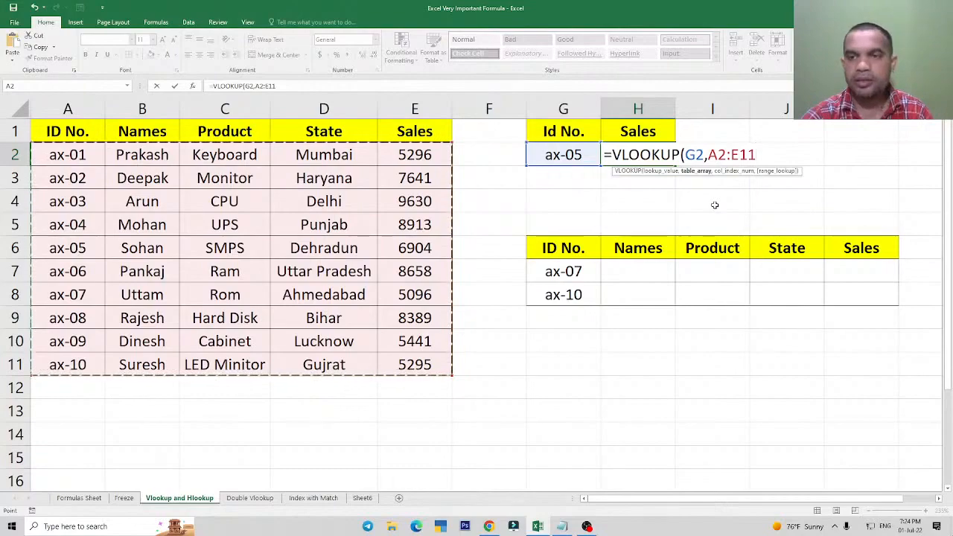
pyautogui.write(',')
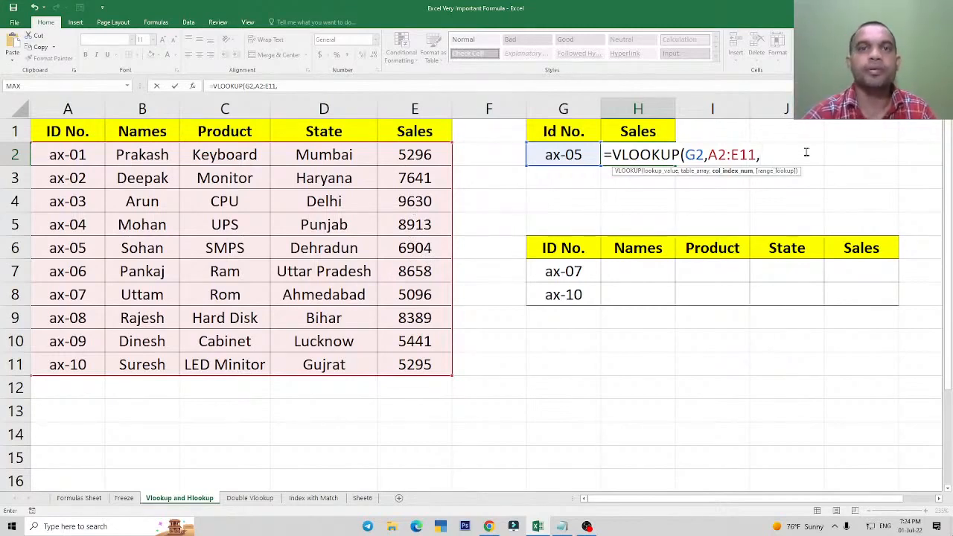
pyautogui.write('5')
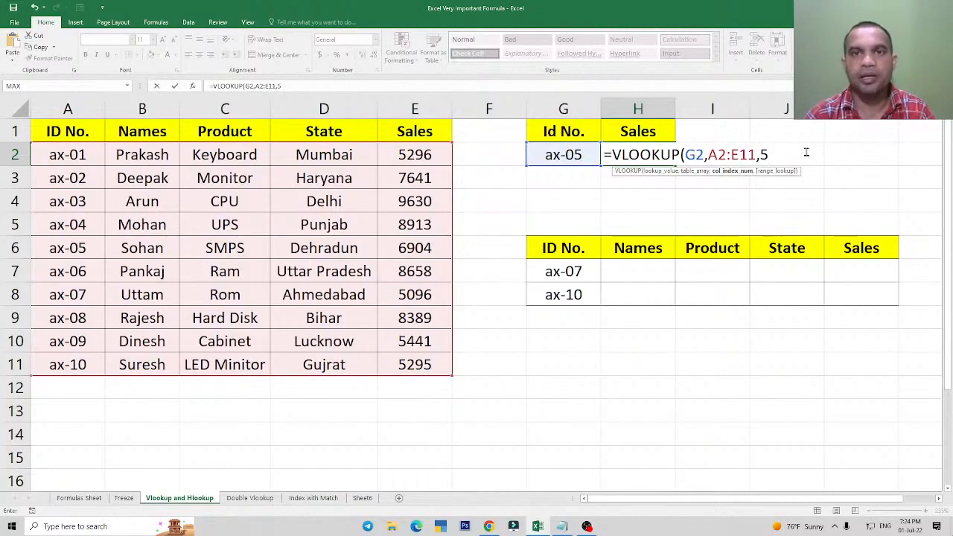
pyautogui.write(',')
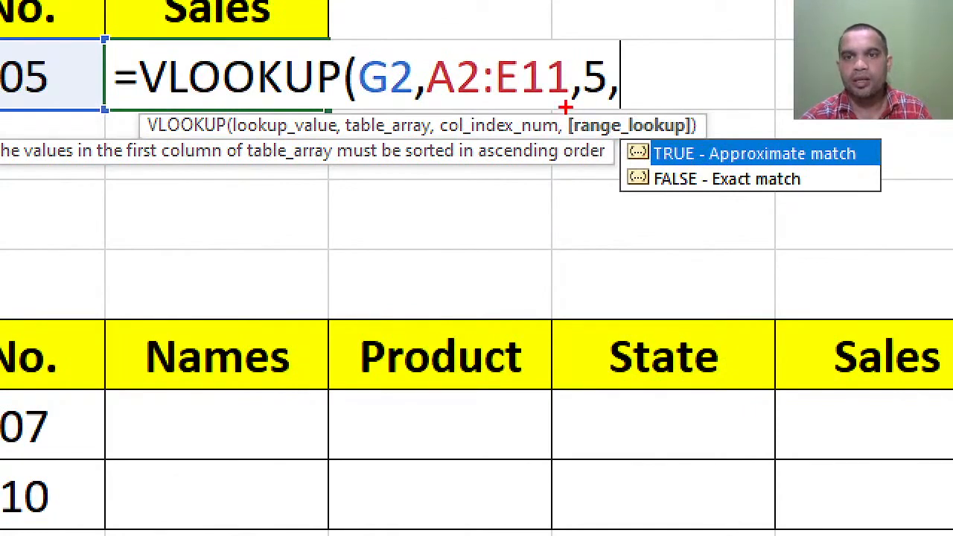
# Examine the range_lookup argument and its two options, TRUE for approximate match and FALSE for exact match, boxing each in red.
pyautogui.moveTo(565, 107)
pyautogui.mouseDown()
pyautogui.moveTo(619, 144)
pyautogui.moveTo(674, 145)
pyautogui.mouseUp()
pyautogui.press('e')
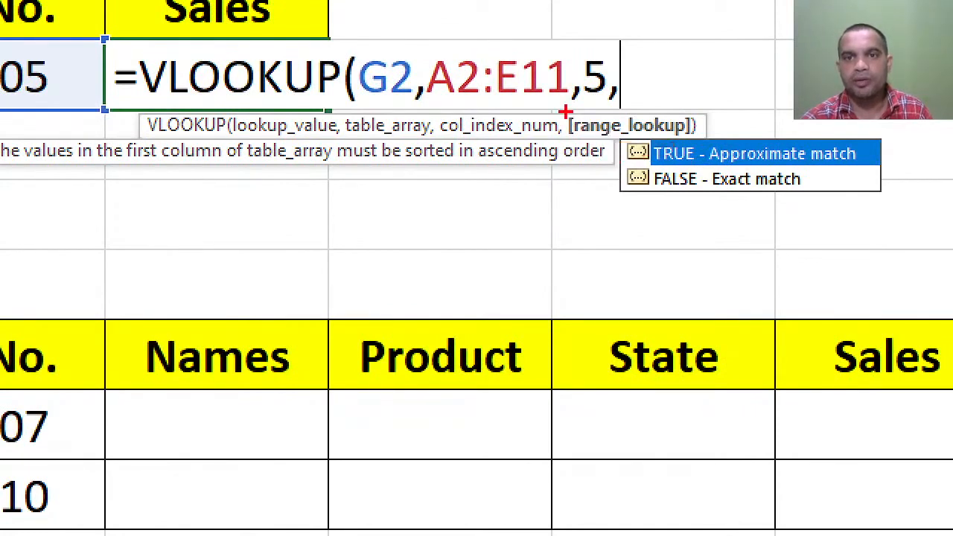
pyautogui.moveTo(566, 110)
pyautogui.mouseDown()
pyautogui.moveTo(655, 138)
pyautogui.moveTo(702, 138)
pyautogui.mouseUp()
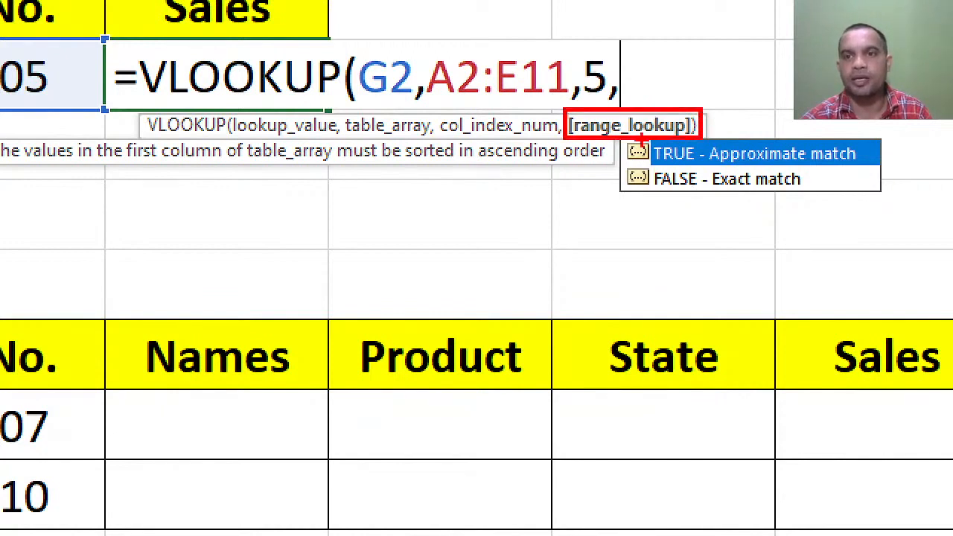
pyautogui.moveTo(640, 142); pyautogui.dragTo(696, 160)
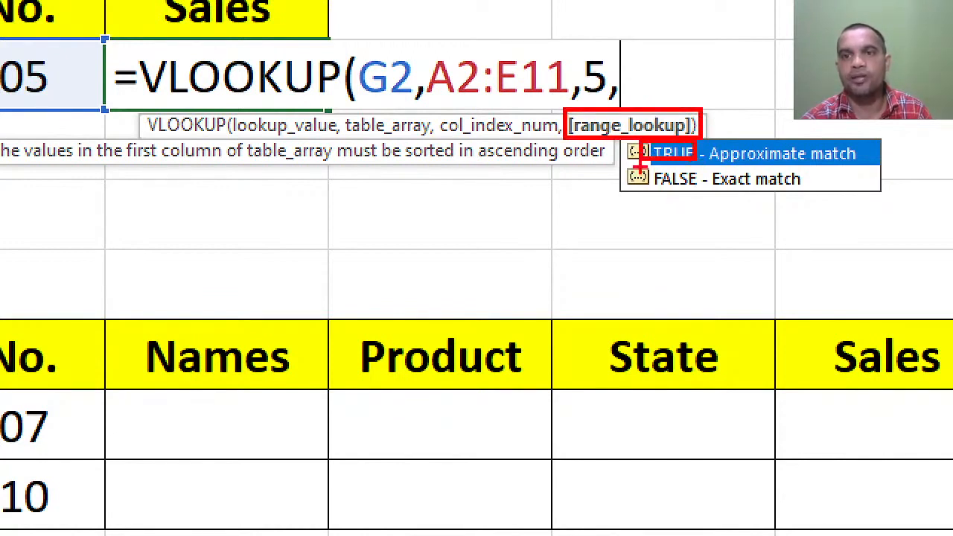
pyautogui.moveTo(639, 165); pyautogui.dragTo(693, 194)
pyautogui.moveTo(706, 134)
pyautogui.mouseDown()
pyautogui.moveTo(730, 171)
pyautogui.moveTo(865, 169)
pyautogui.mouseUp()
pyautogui.moveTo(704, 165)
pyautogui.mouseDown()
pyautogui.moveTo(749, 194)
pyautogui.moveTo(810, 201)
pyautogui.mouseUp()
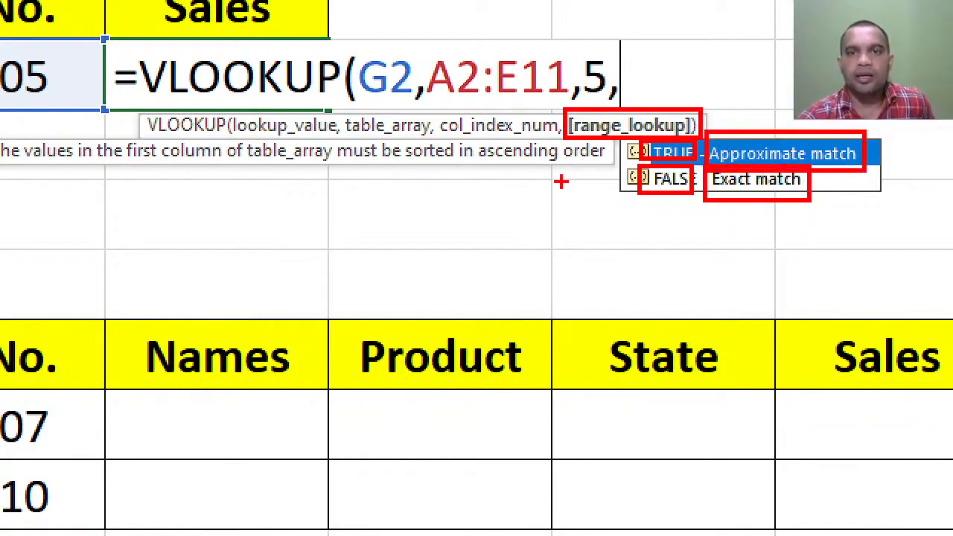
pyautogui.press('Escape')
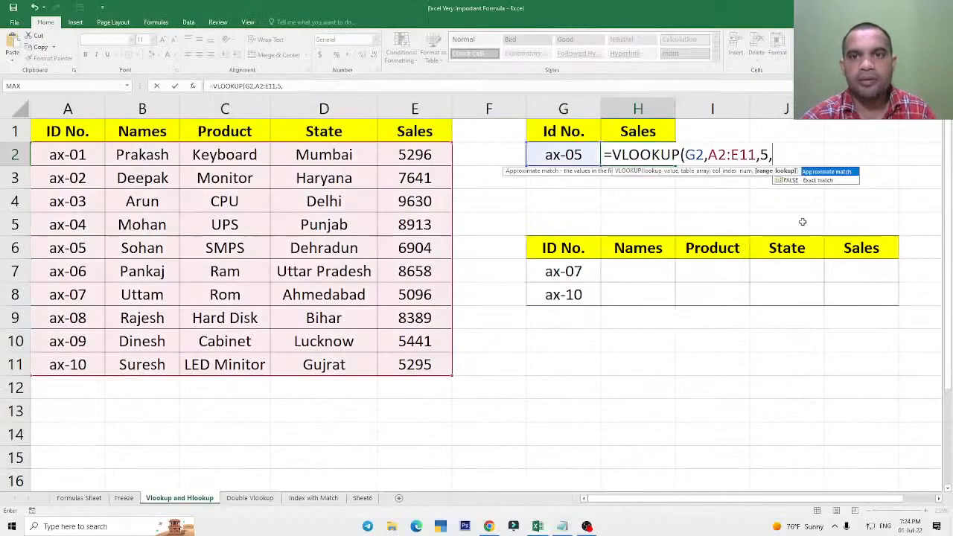
pyautogui.hotkey('ctrl', '1')
pyautogui.click(819, 182)
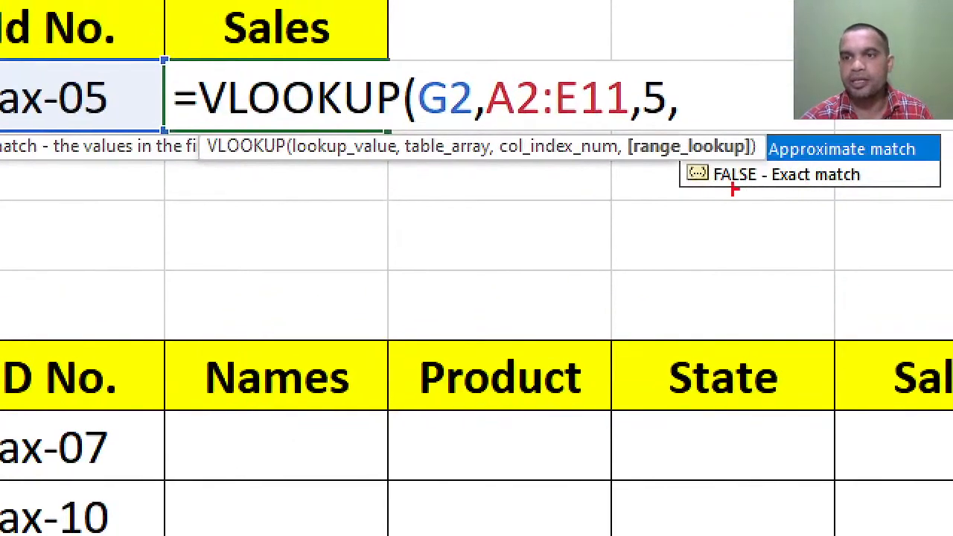
pyautogui.press('Escape')
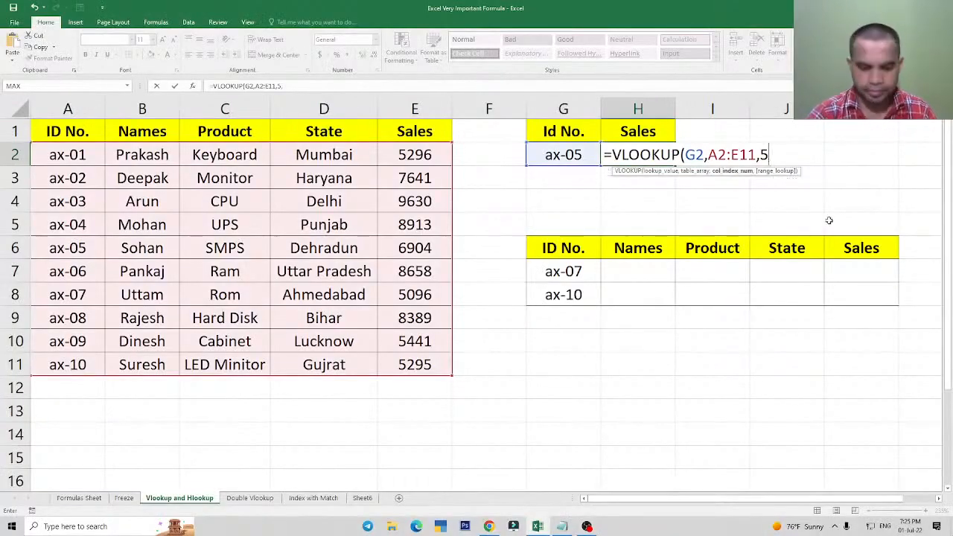
# Examine the range_lookup choices again, marking TRUE - Approximate match and FALSE - Exact match each with a red freehand tick.
pyautogui.hotkey('ctrl', '1')
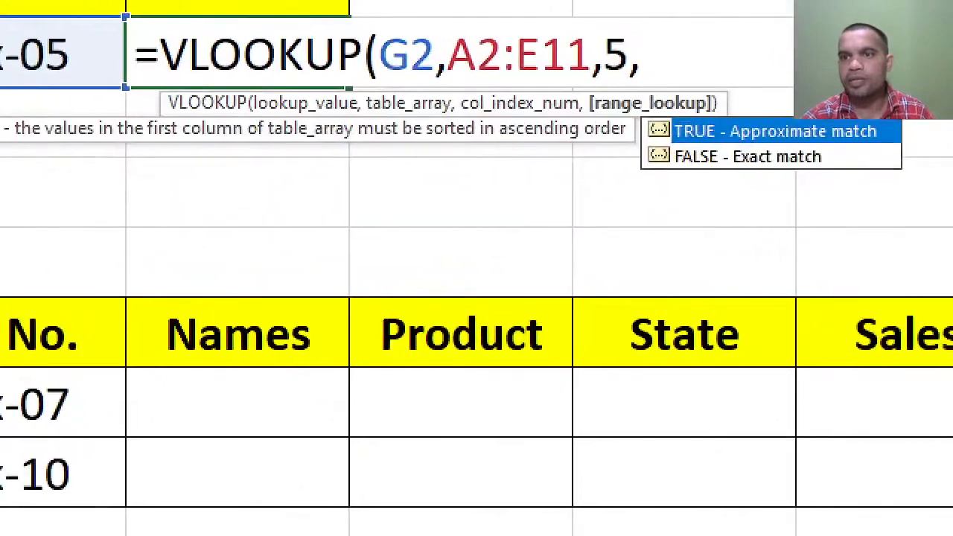
pyautogui.click(835, 204)
pyautogui.moveTo(588, 122)
pyautogui.mouseDown()
pyautogui.moveTo(629, 146)
pyautogui.moveTo(659, 126)
pyautogui.mouseUp()
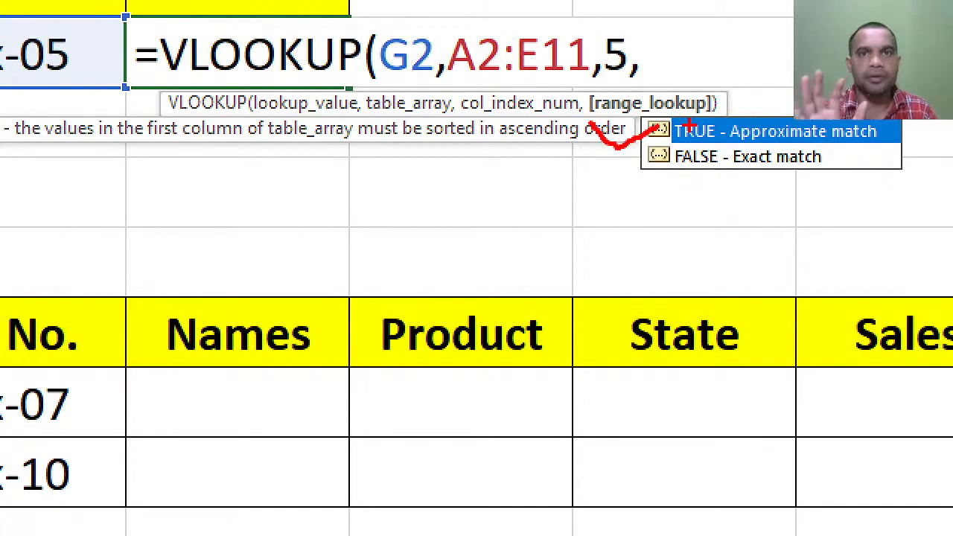
pyautogui.moveTo(605, 171)
pyautogui.mouseDown()
pyautogui.moveTo(615, 202)
pyautogui.moveTo(682, 175)
pyautogui.mouseUp()
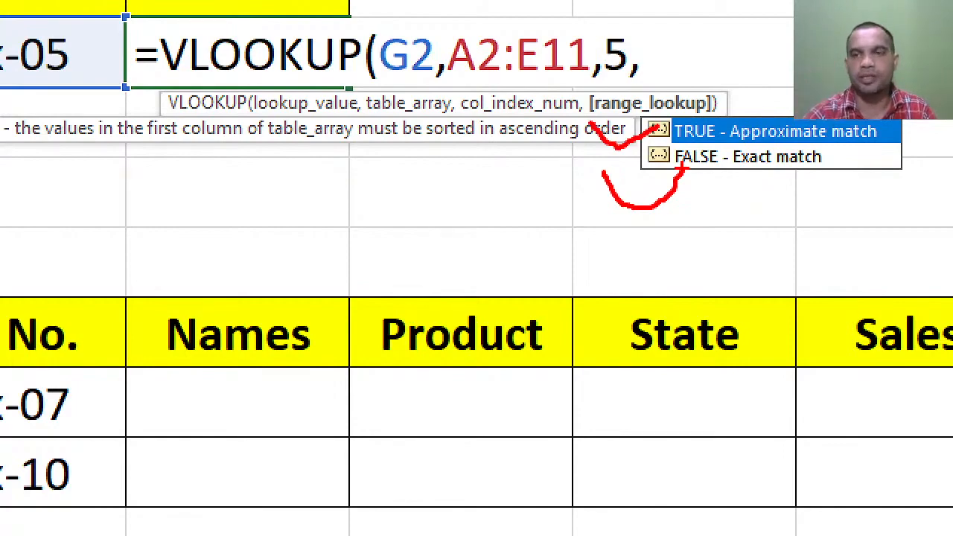
pyautogui.press('Escape')
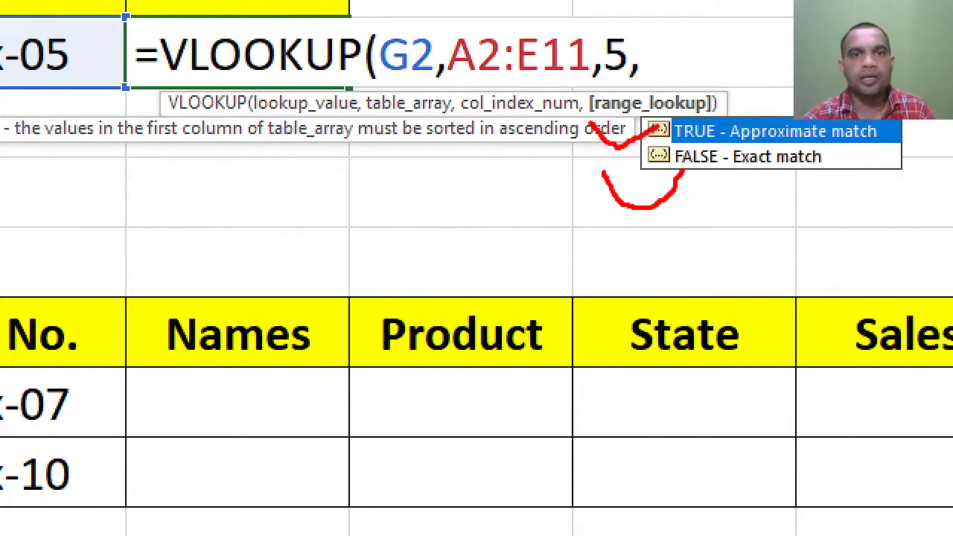
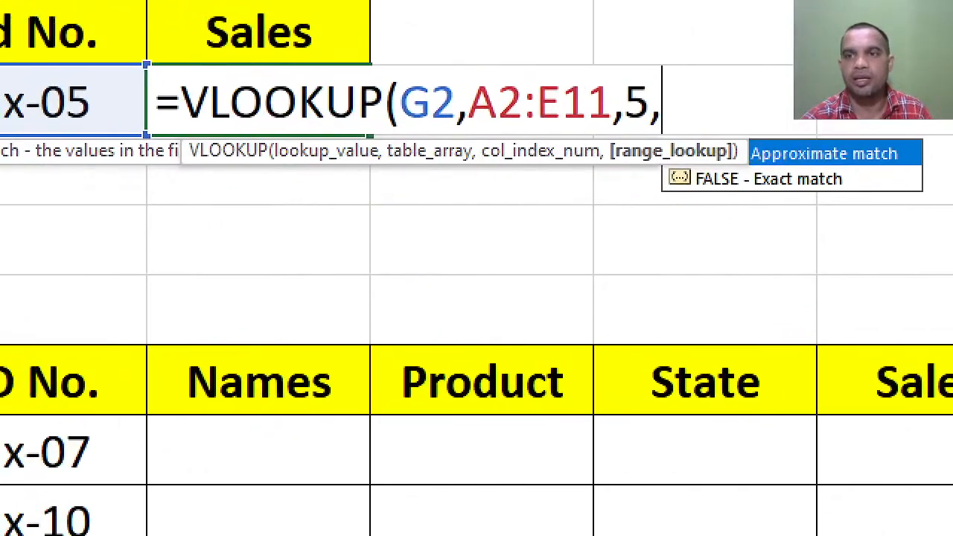
# Mark the exact match option and range_lookup argument in red, and finish the H2 VLOOKUP with 0 as the range lookup.
pyautogui.moveTo(766, 200)
pyautogui.mouseDown()
pyautogui.moveTo(795, 215)
pyautogui.moveTo(827, 176)
pyautogui.mouseUp()
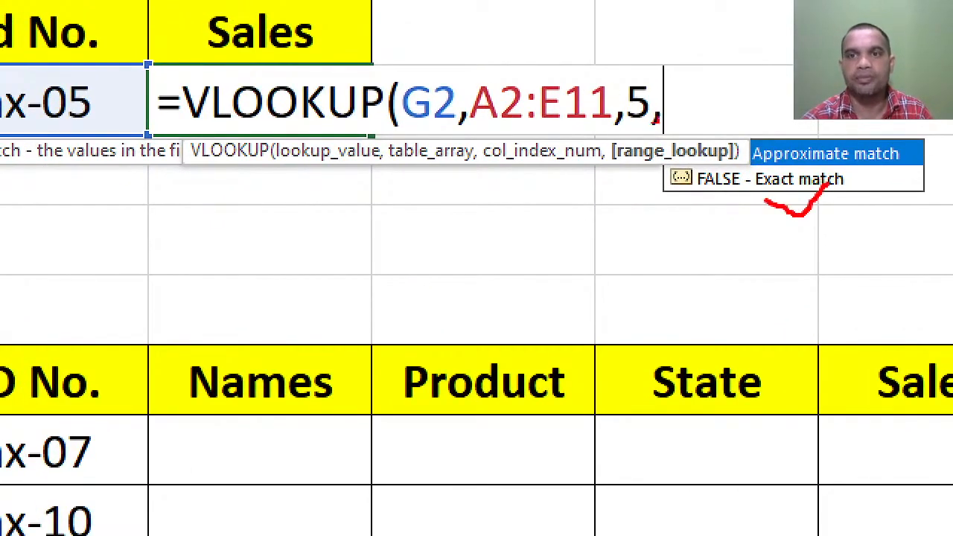
pyautogui.moveTo(608, 135); pyautogui.dragTo(729, 169)
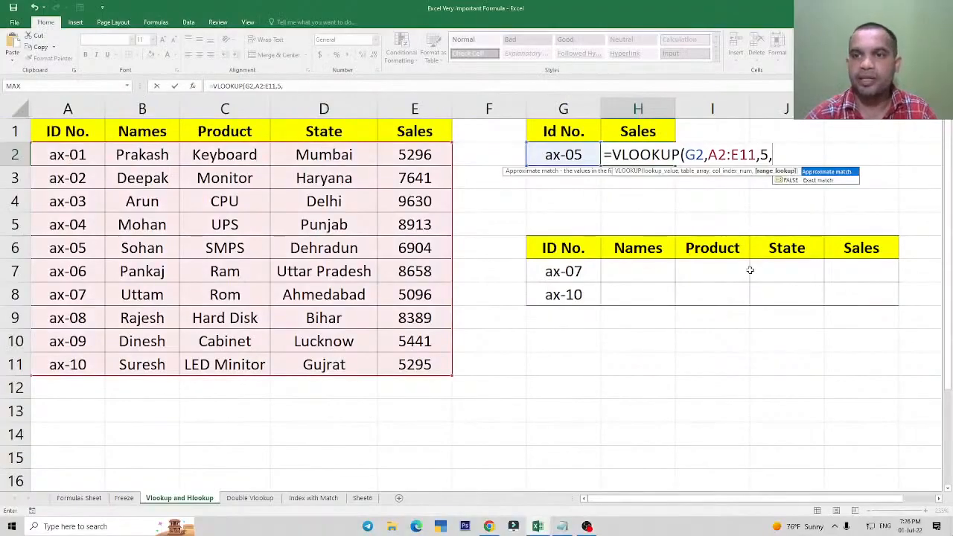
pyautogui.write('0)')
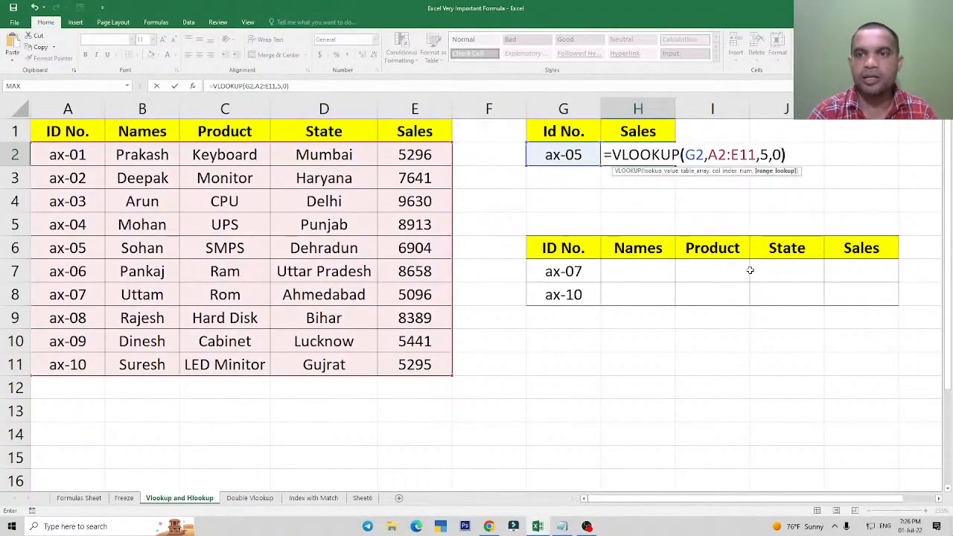
pyautogui.press('Return')
pyautogui.press('Up')
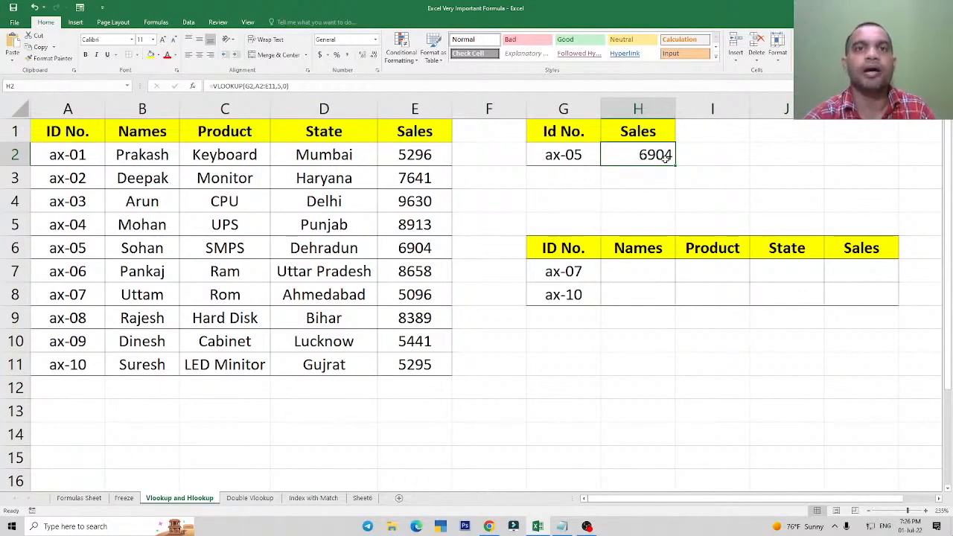
# Compare the H2 result with the Sales entry in the ax-05 row of the source table.
pyautogui.click(55, 248)
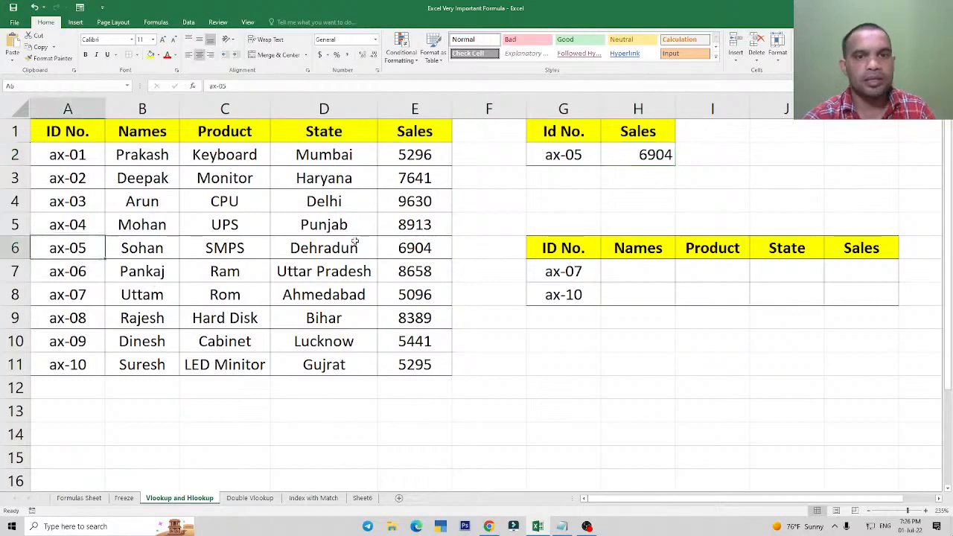
pyautogui.click(408, 250)
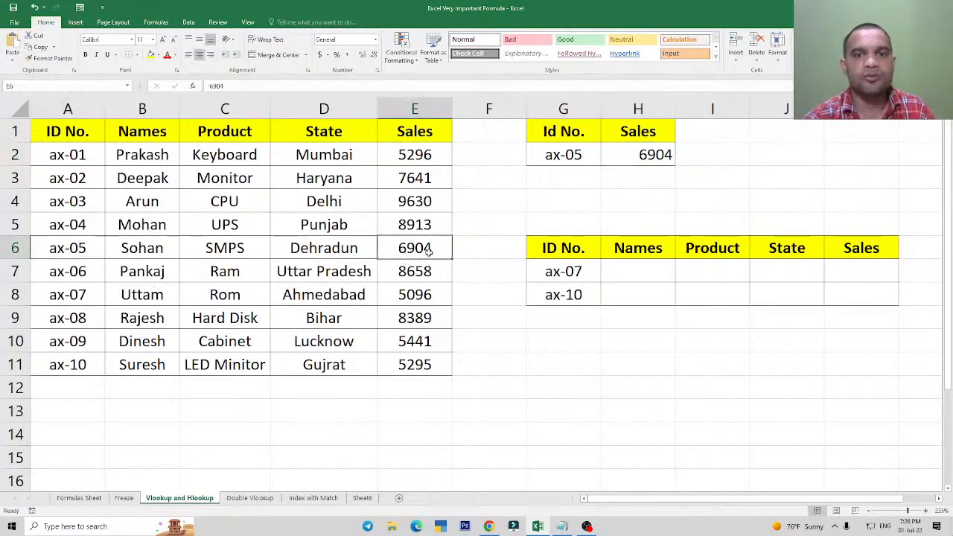
pyautogui.click(649, 154)
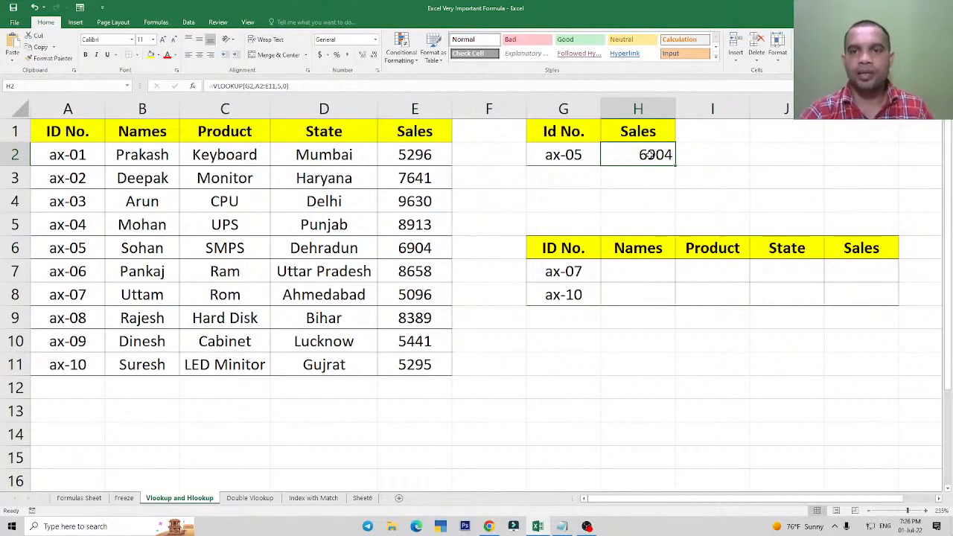
# Change the lookup ID in G2 to ax-02 and check the H2 formula's result against that ID's Sales entry.
pyautogui.click(555, 155)
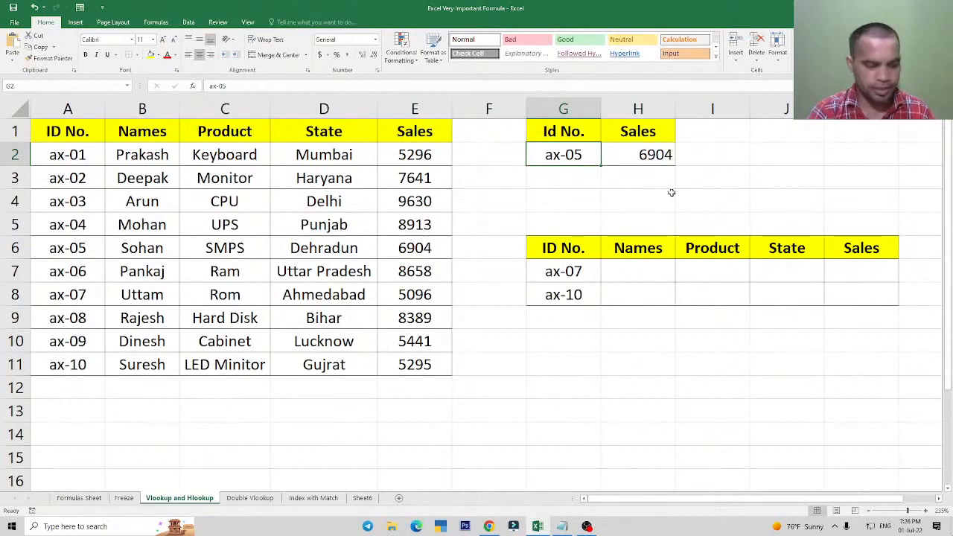
pyautogui.write('ax')
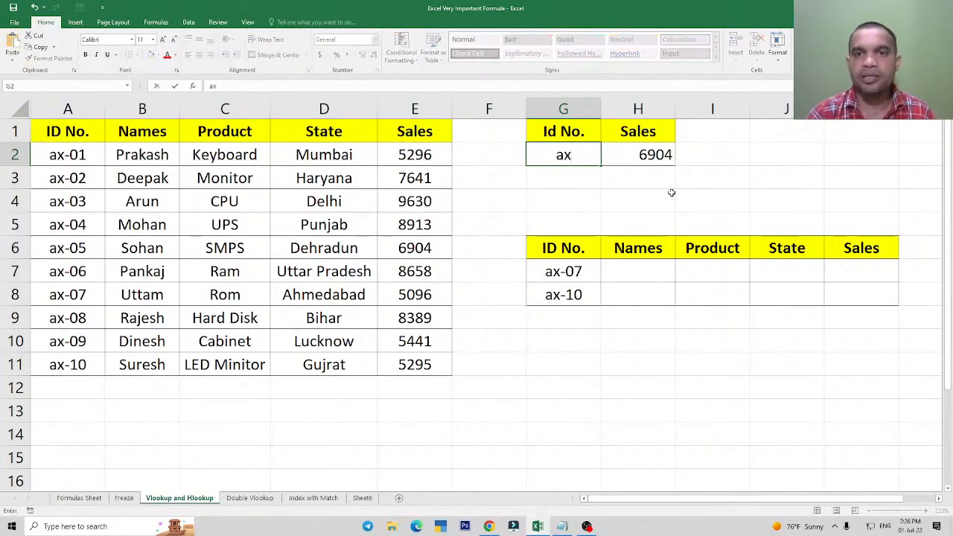
pyautogui.write('-02')
pyautogui.press('Return')
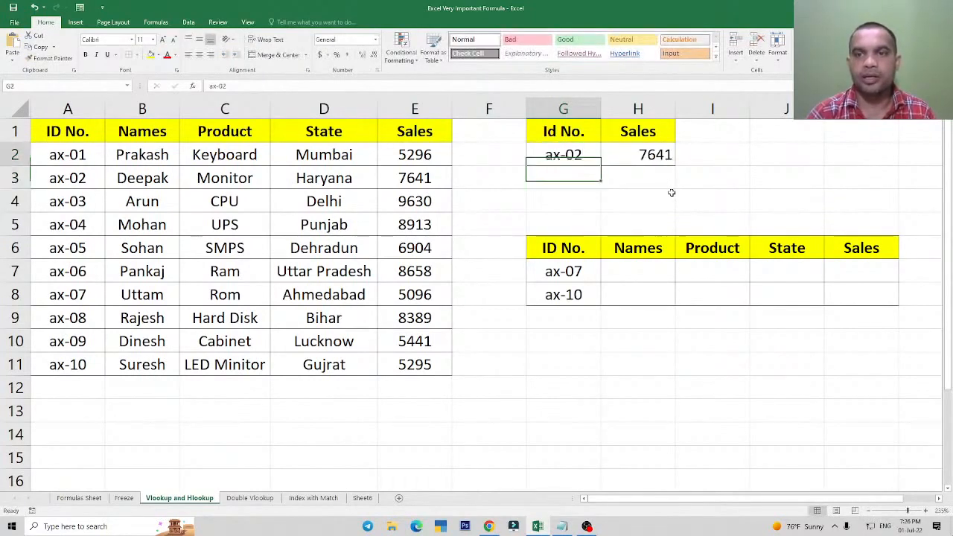
pyautogui.press('Up')
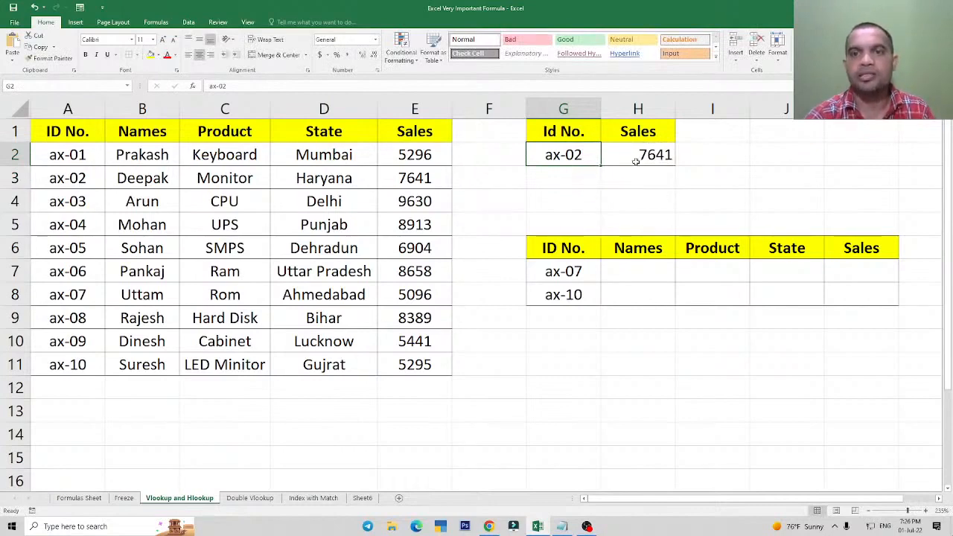
pyautogui.click(415, 177)
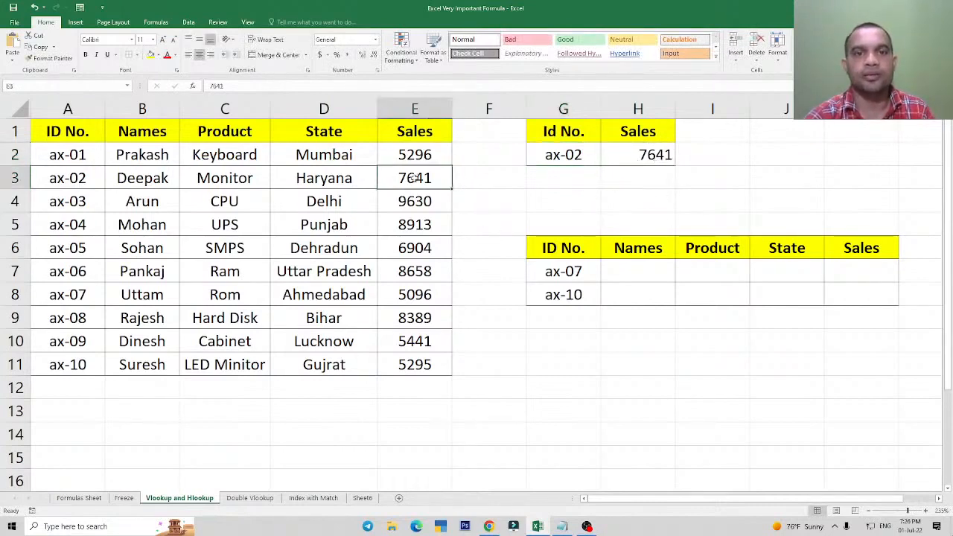
pyautogui.click(604, 158)
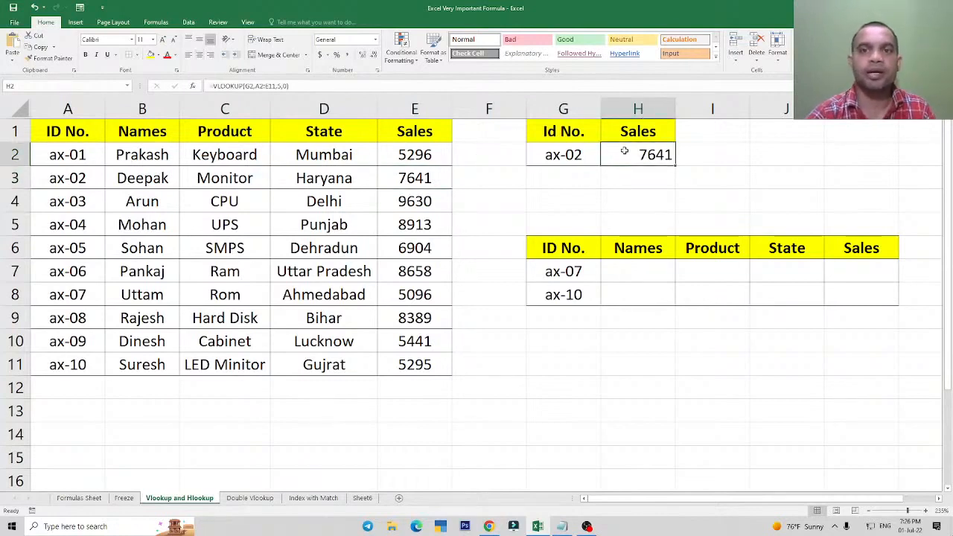
pyautogui.doubleClick(624, 151)
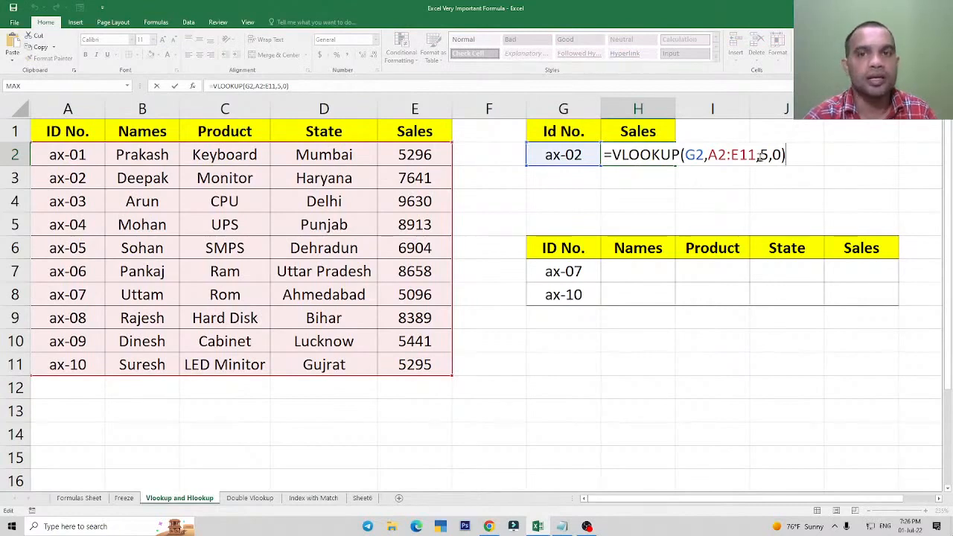
pyautogui.hotkey('ctrl', 'Return')
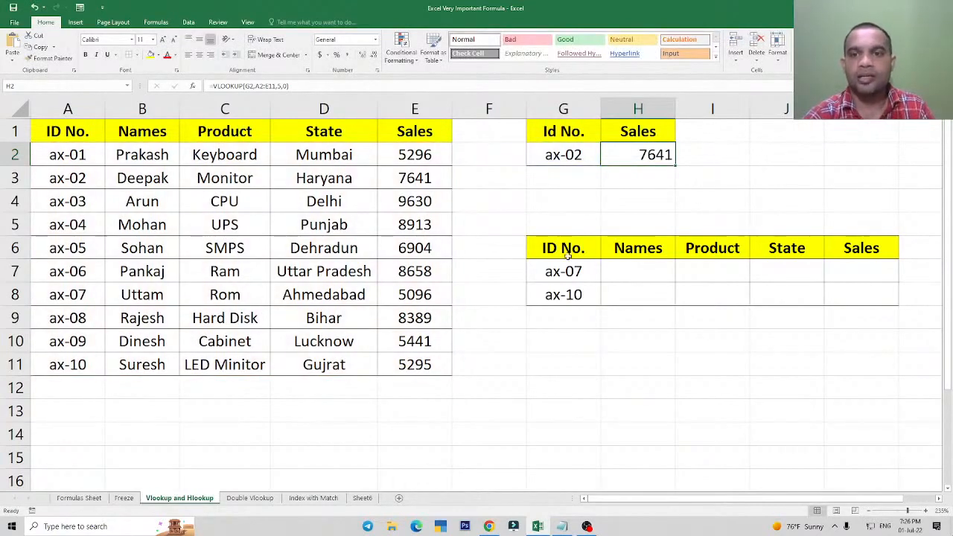
# Examine the second lookup table's ID in G7 and its Names, Product, State and Sales headers.
pyautogui.click(630, 271)
pyautogui.click(569, 281)
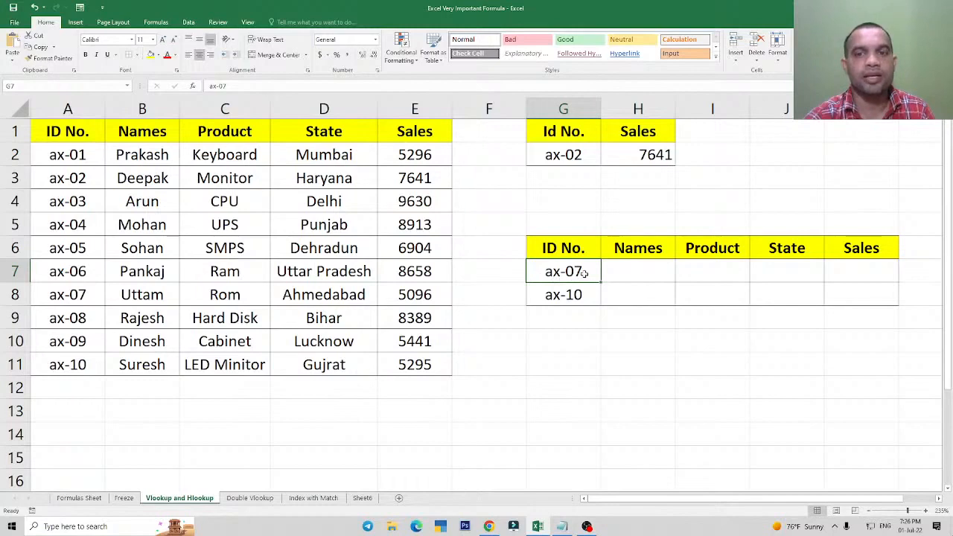
pyautogui.click(636, 252)
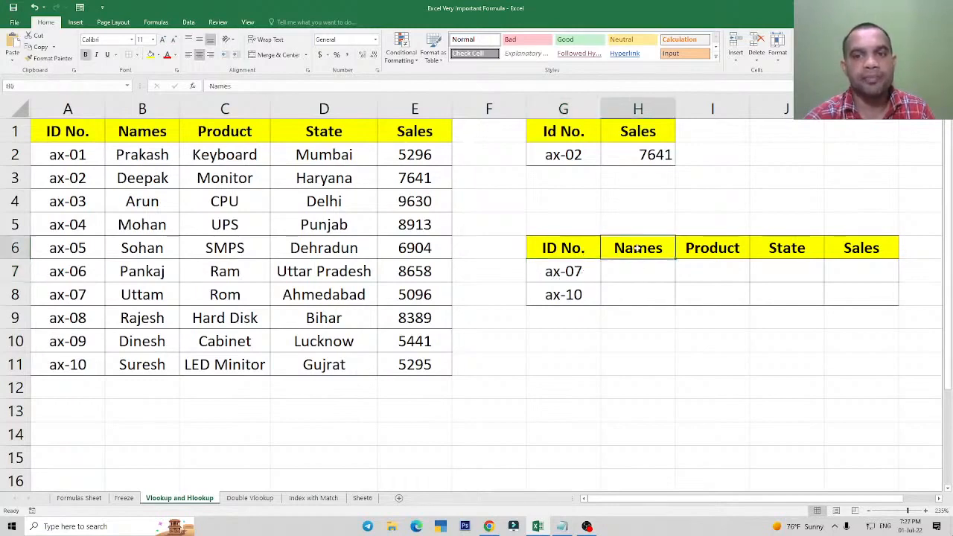
pyautogui.click(704, 251)
pyautogui.click(785, 253)
pyautogui.click(866, 251)
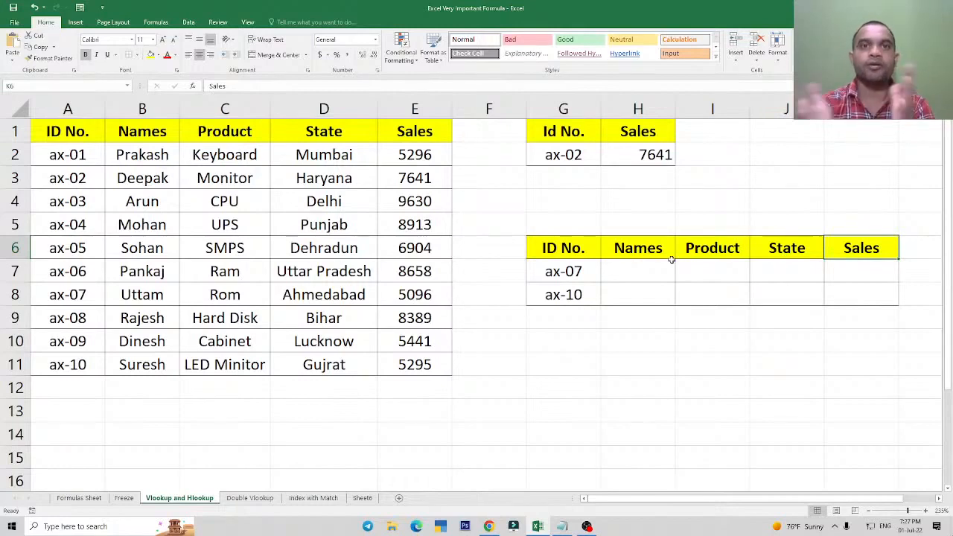
# Review the VLOOKUP formula in H2, and examine the empty result range H7:K8 alongside the IDs in G7:G8.
pyautogui.click(638, 157)
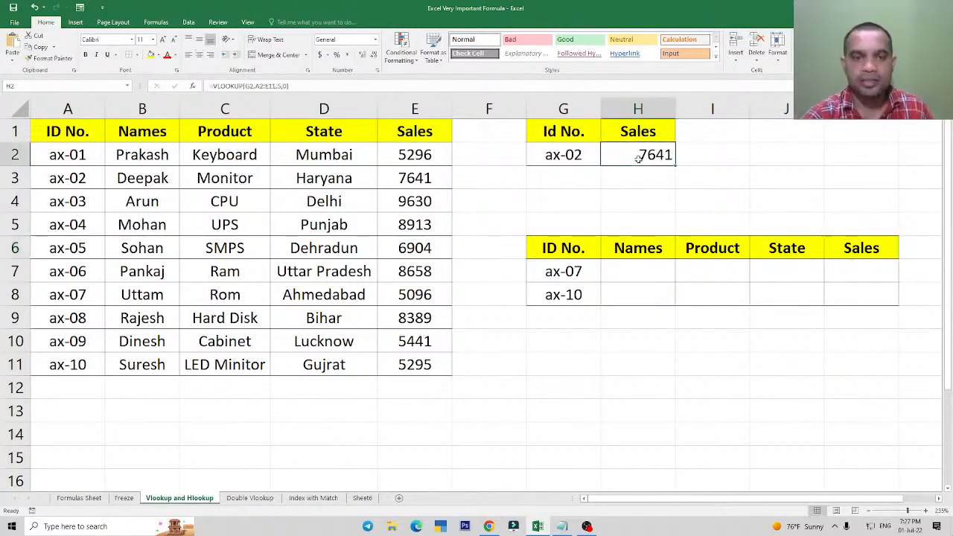
pyautogui.doubleClick(638, 158)
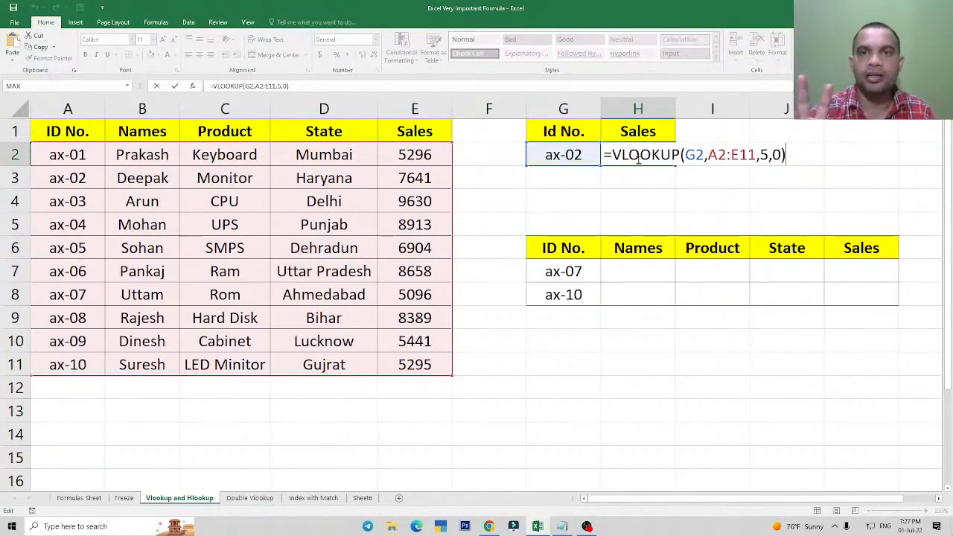
pyautogui.press('Escape')
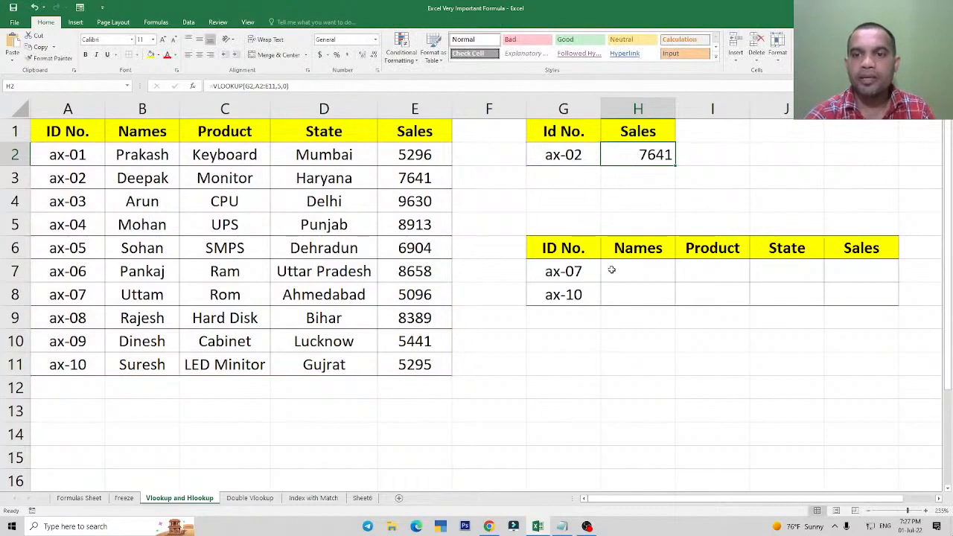
pyautogui.moveTo(613, 269); pyautogui.dragTo(852, 291)
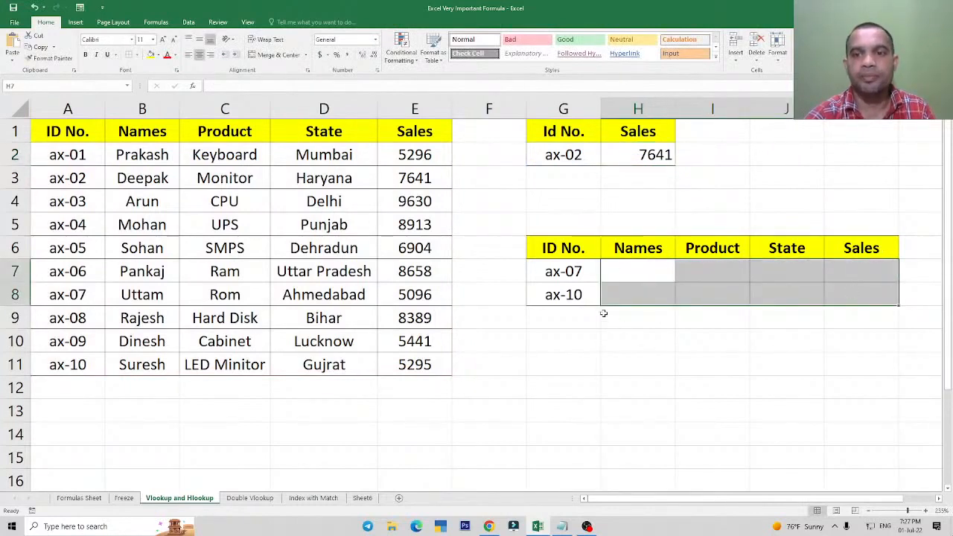
pyautogui.click(568, 272)
pyautogui.moveTo(568, 272); pyautogui.dragTo(570, 294)
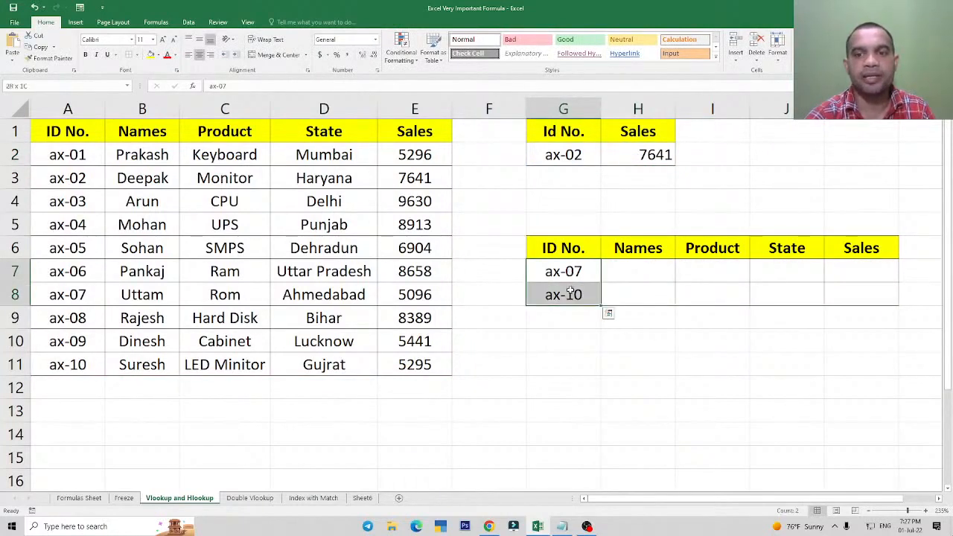
pyautogui.moveTo(630, 270); pyautogui.dragTo(857, 295)
# Start a VLOOKUP in H7 with the ID cell G7 as lookup value, and move on to the table array argument.
pyautogui.click(641, 273)
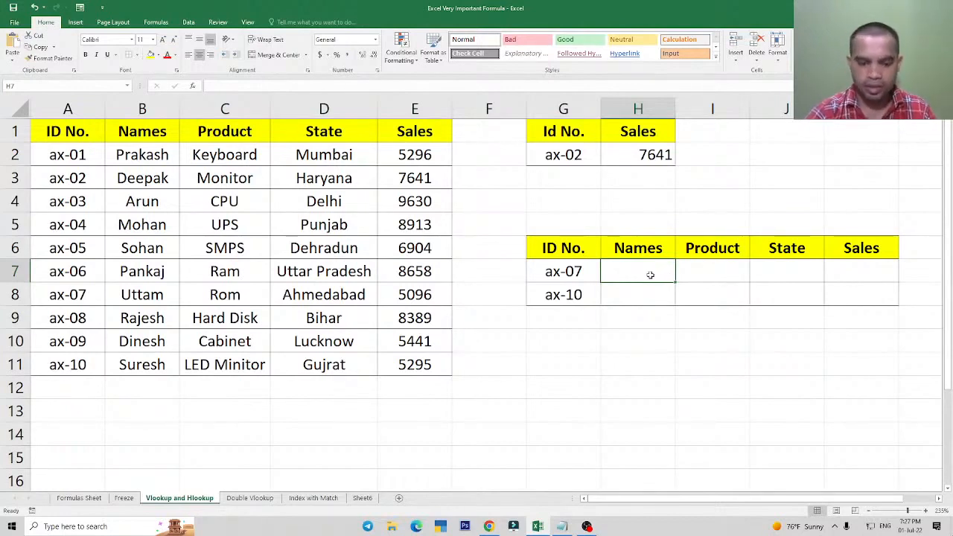
pyautogui.write('=vlo')
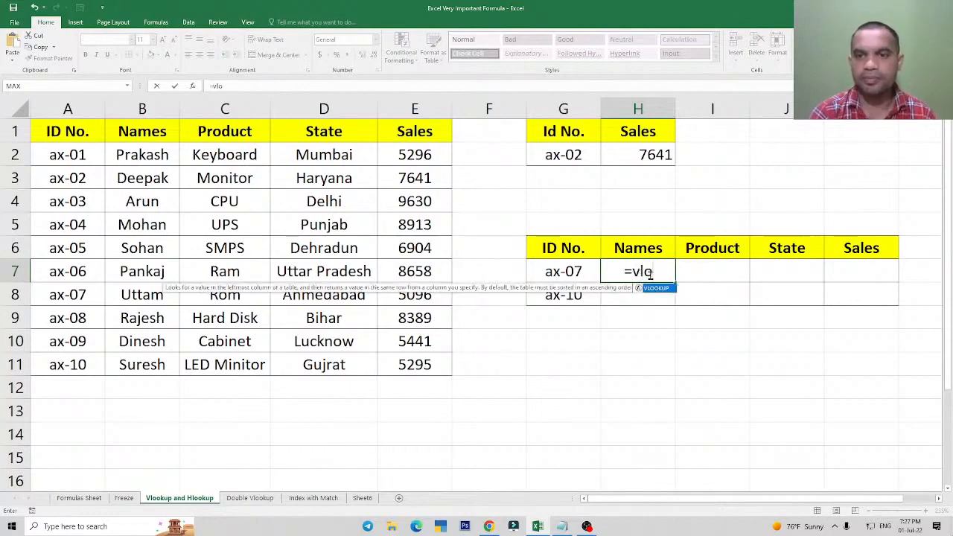
pyautogui.press('Escape')
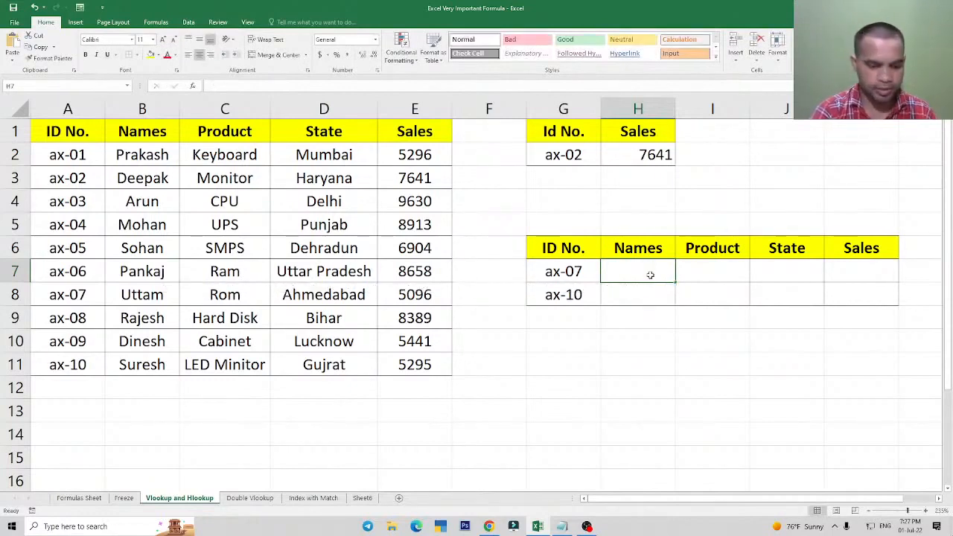
pyautogui.write('=vlo')
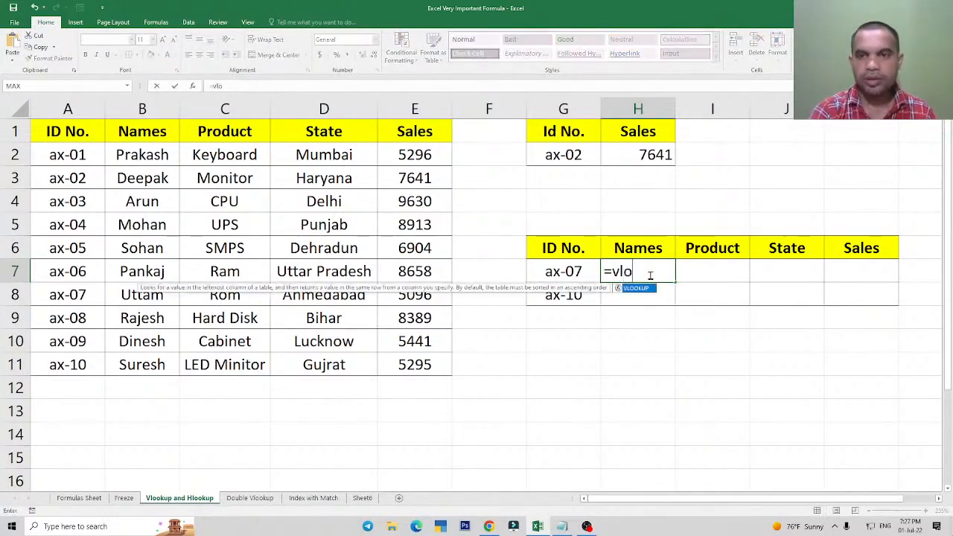
pyautogui.press('Tab')
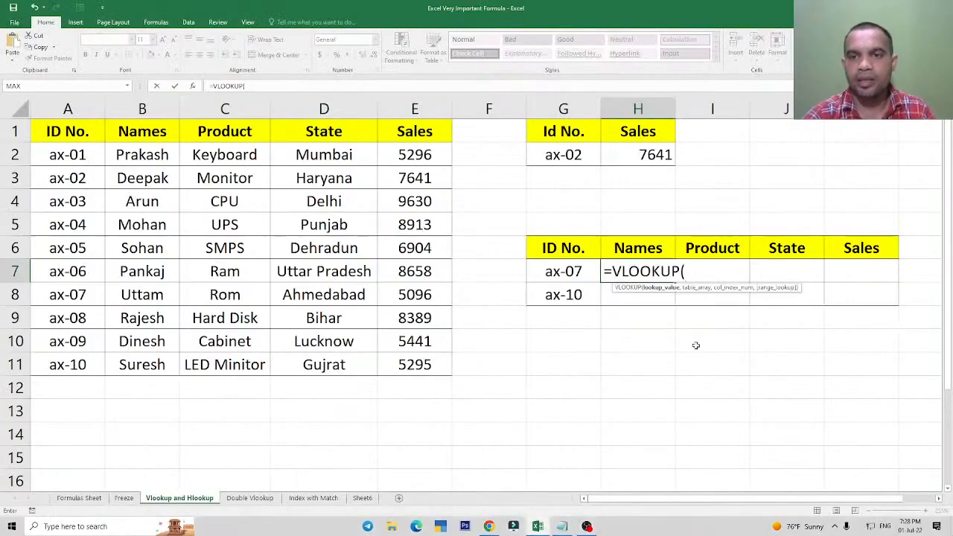
pyautogui.click(555, 273)
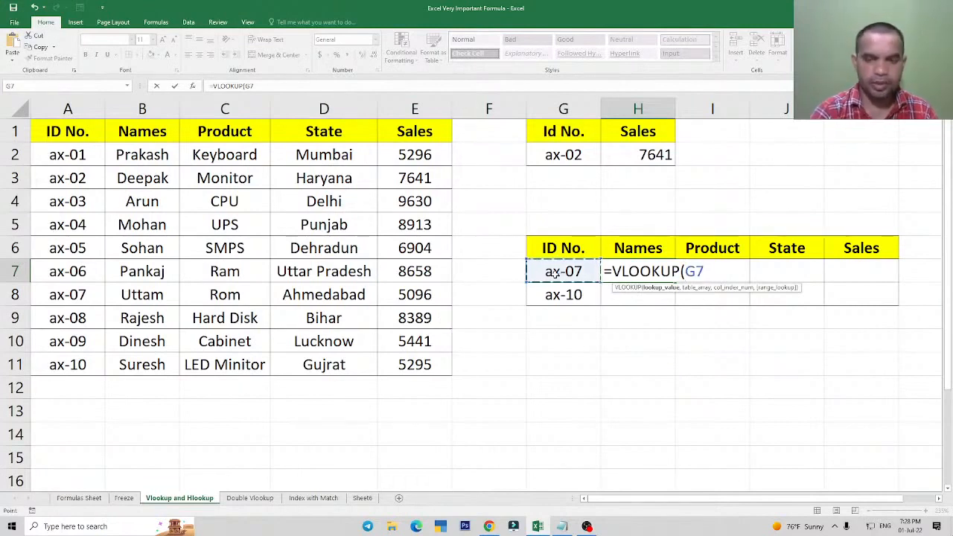
pyautogui.write(',')
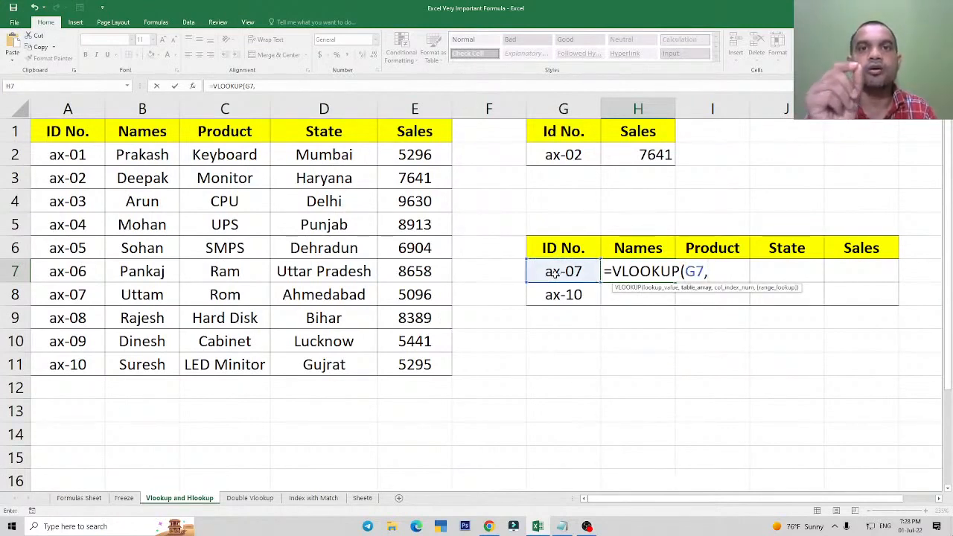
# Review the Lookup Value and Table Array explanations in the Notepad notes, and return to the unfinished H7 formula in Excel.
pyautogui.hotkey('alt', 'Tab')
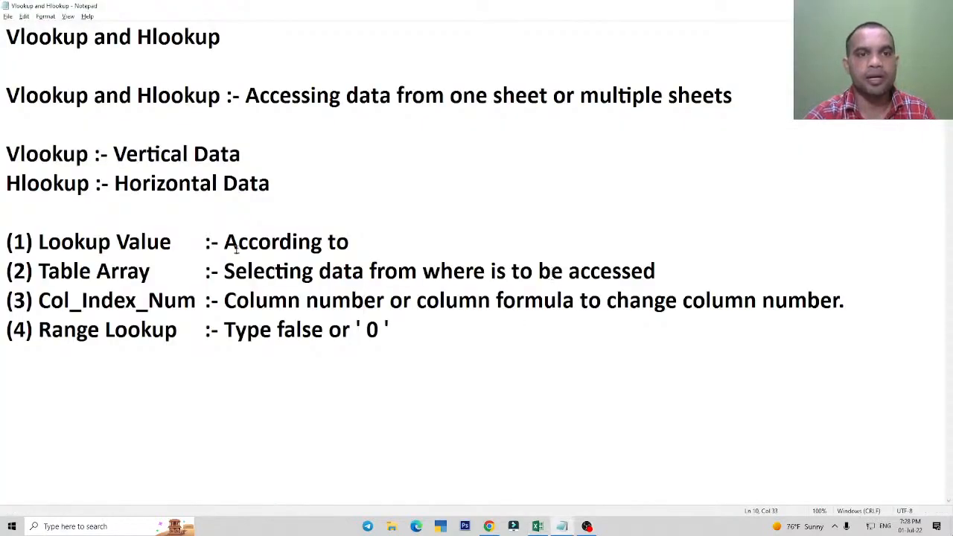
pyautogui.moveTo(224, 244); pyautogui.dragTo(349, 244)
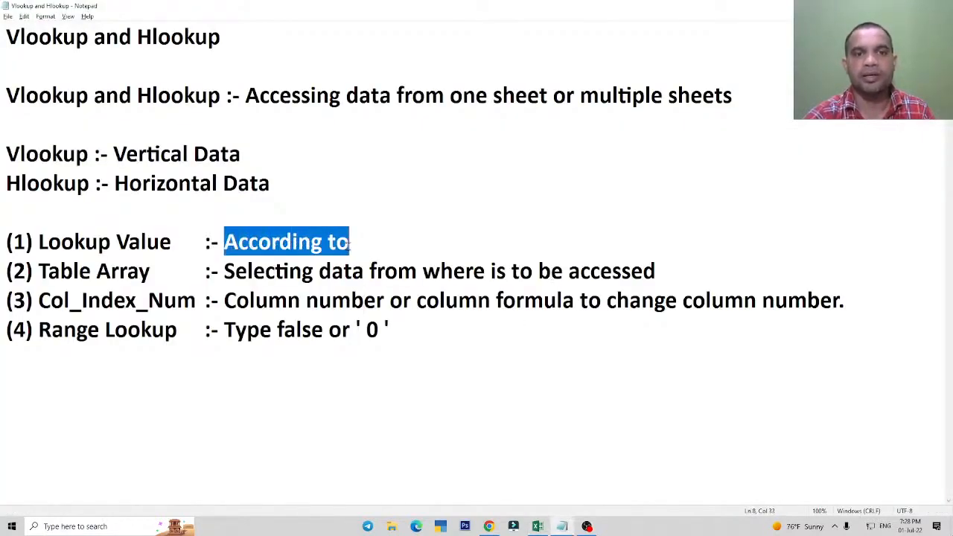
pyautogui.click(338, 279)
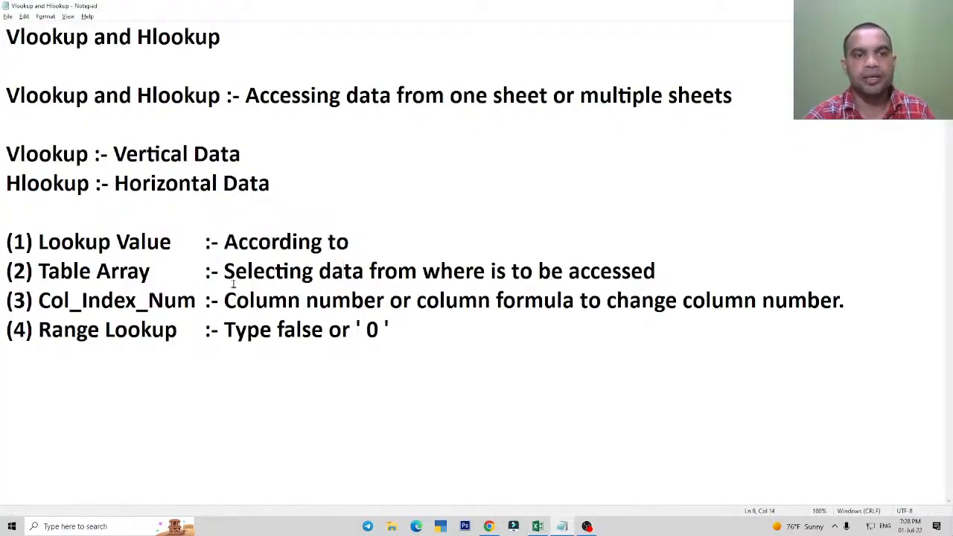
pyautogui.moveTo(235, 273); pyautogui.dragTo(412, 272)
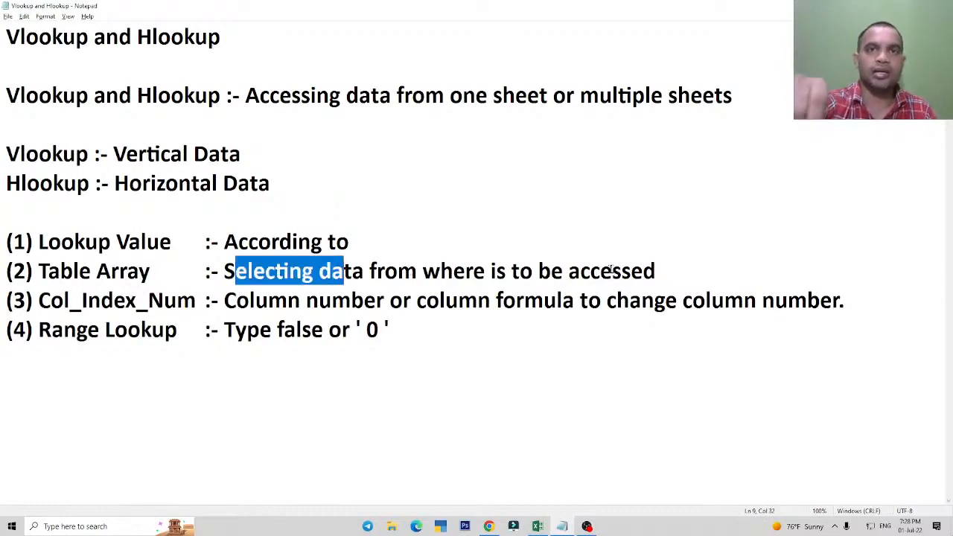
pyautogui.hotkey('alt', 'Tab')
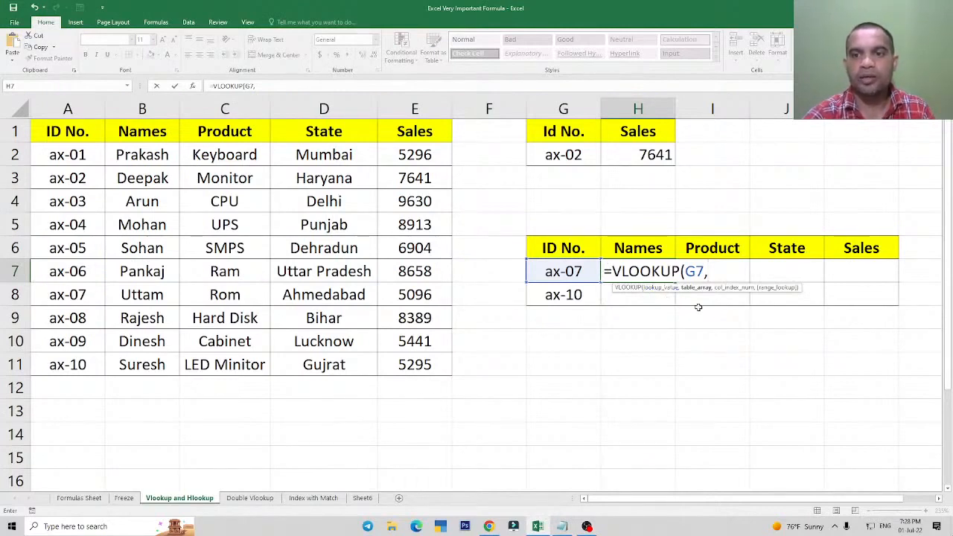
# Continue the VLOOKUP in H7 with A2:E11 as the table array and 2 as the column index number.
pyautogui.moveTo(64, 154); pyautogui.dragTo(421, 363)
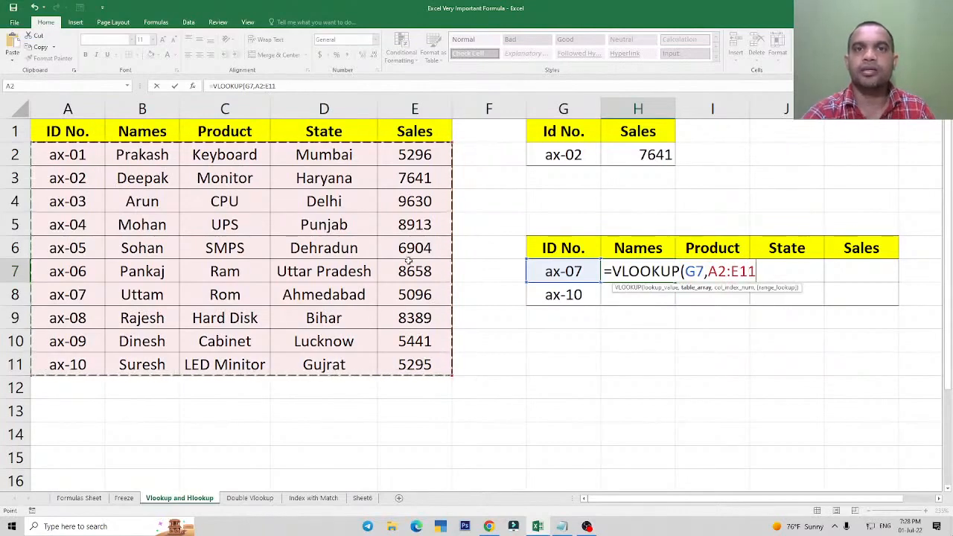
pyautogui.write(',')
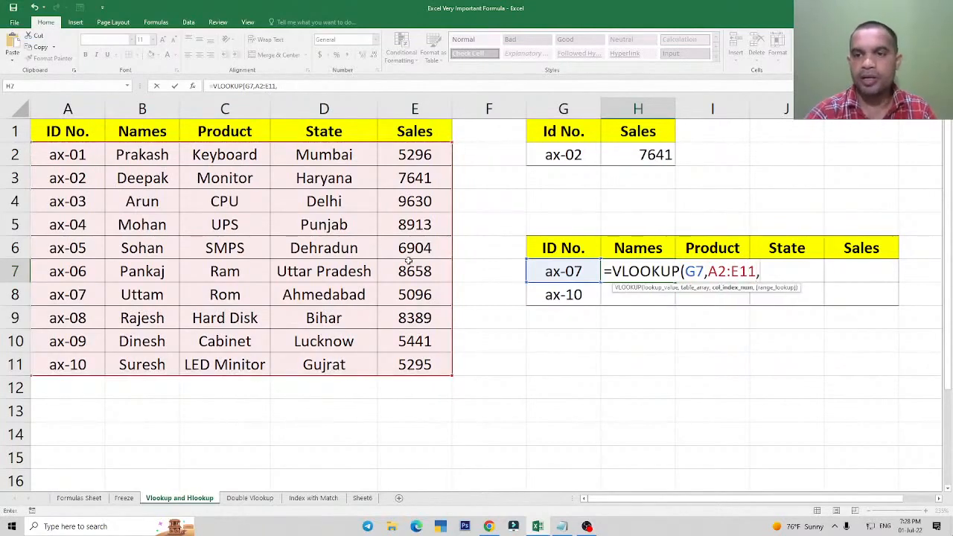
pyautogui.hotkey('ctrl', '1')
pyautogui.click(748, 317)
pyautogui.moveTo(632, 239)
pyautogui.mouseDown()
pyautogui.moveTo(664, 265)
pyautogui.moveTo(761, 279)
pyautogui.mouseUp()
pyautogui.press('Escape')
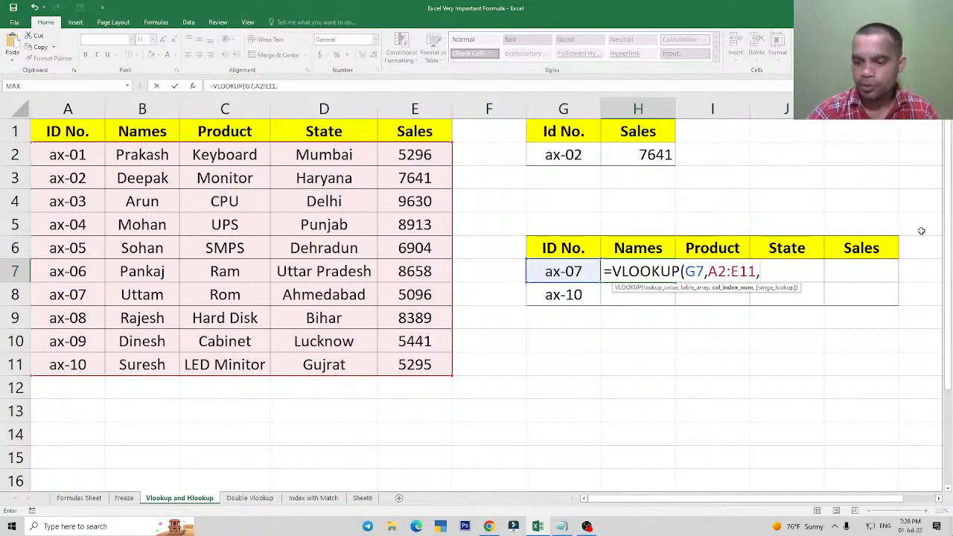
pyautogui.write('2')
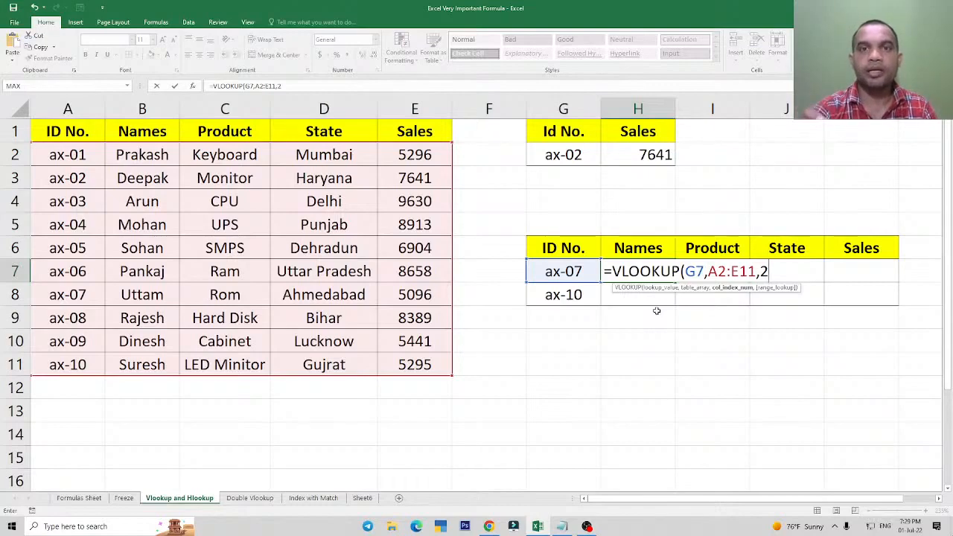
# Review the Col_Index_Num explanation in the Notepad notes and the formula list on Formulas Sheet, and return to the Vlookup and Hlookup sheet.
pyautogui.hotkey('alt', 'Tab')
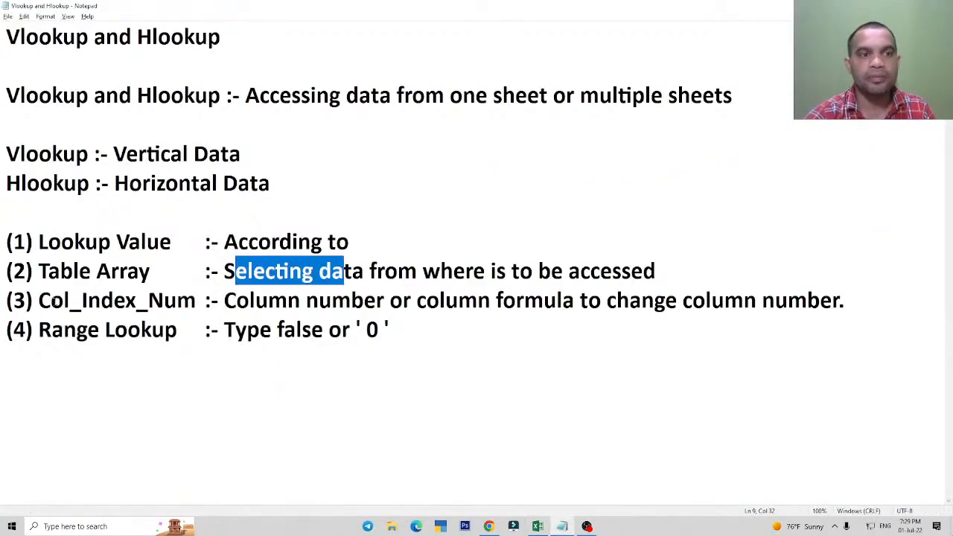
pyautogui.hotkey('alt', 'Tab')
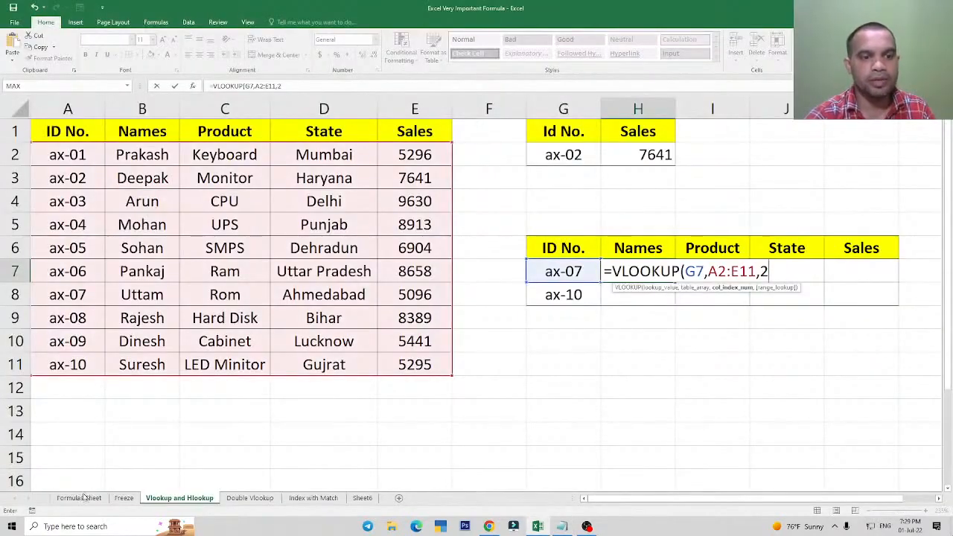
pyautogui.click(80, 498)
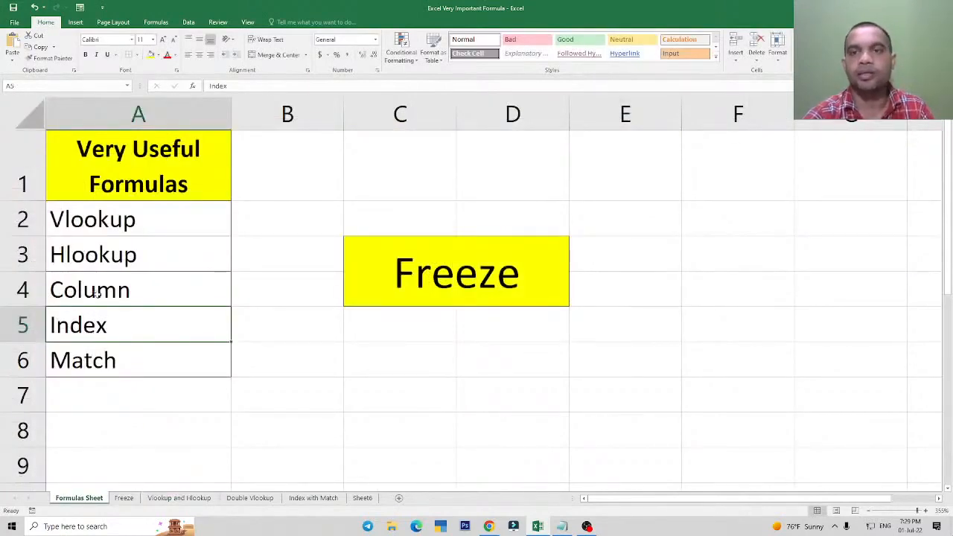
pyautogui.click(201, 500)
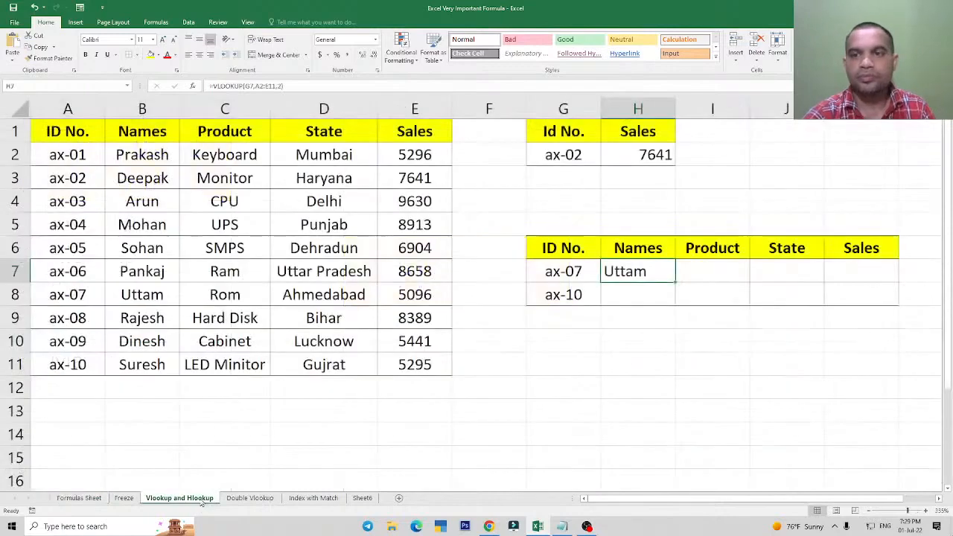
# Complete the H7 formula as =VLOOKUP(G7,A2:E11,2,FALSE) by adding FALSE as the range lookup for an exact match.
pyautogui.doubleClick(649, 278)
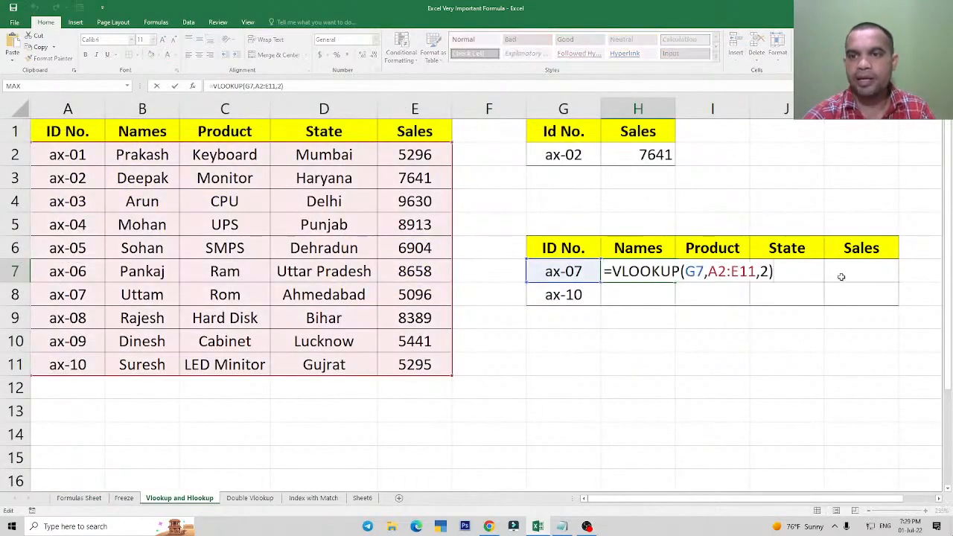
pyautogui.press('BackSpace')
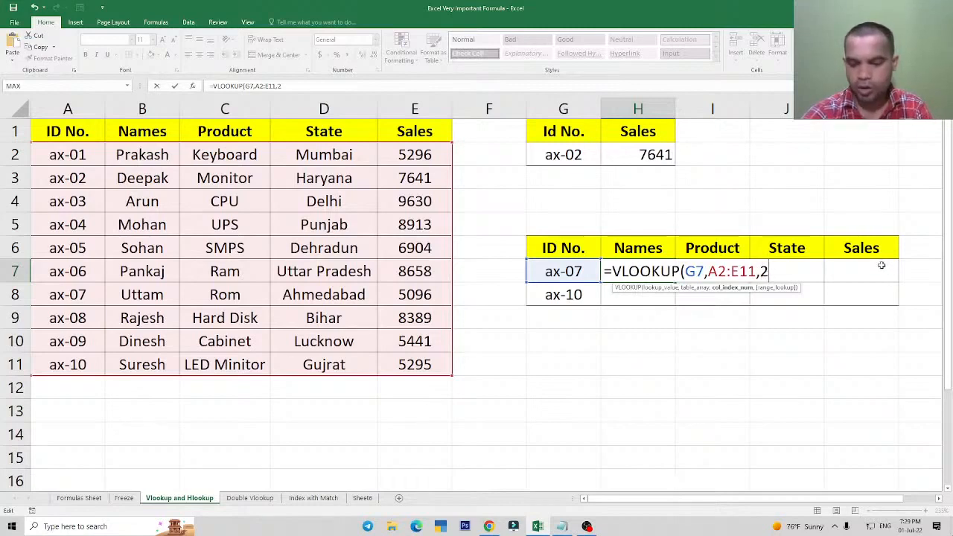
pyautogui.write(',')
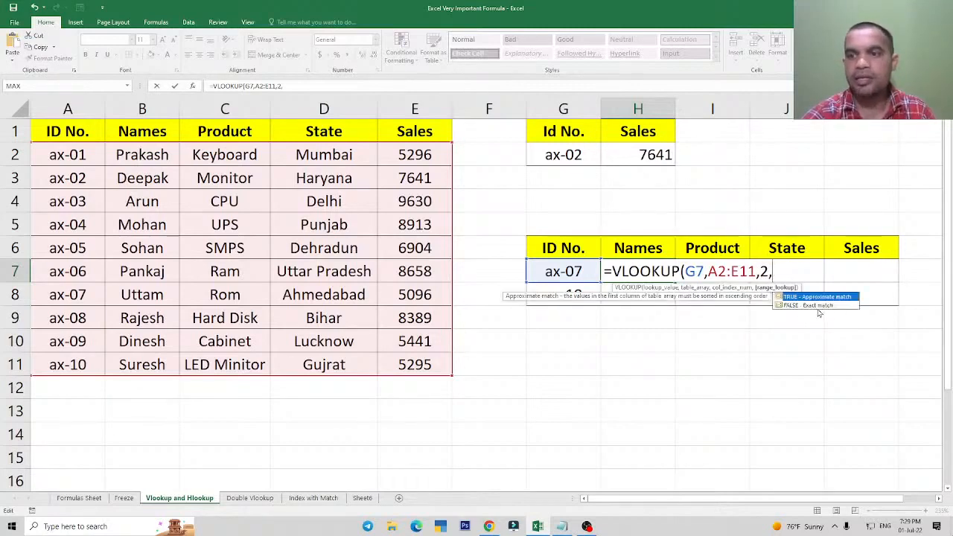
pyautogui.write('f')
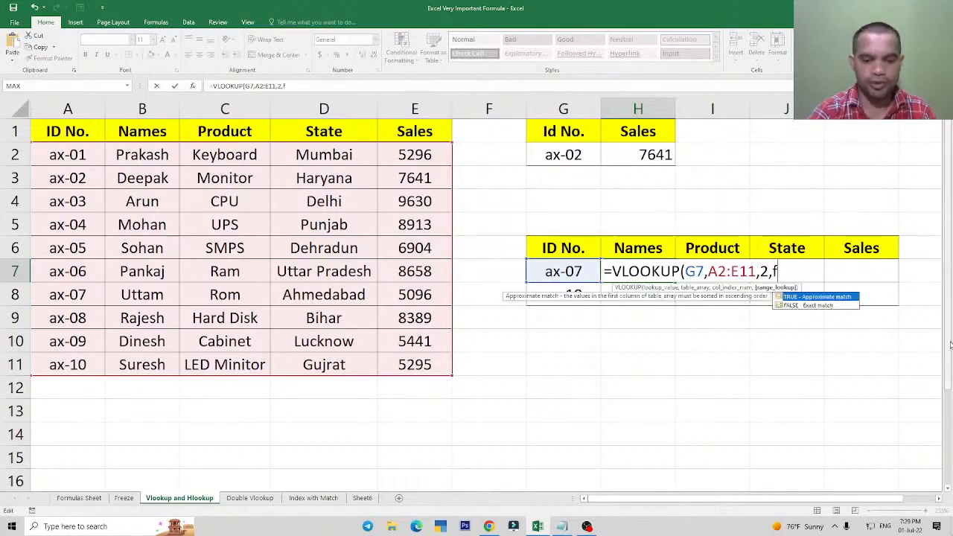
pyautogui.write('alse')
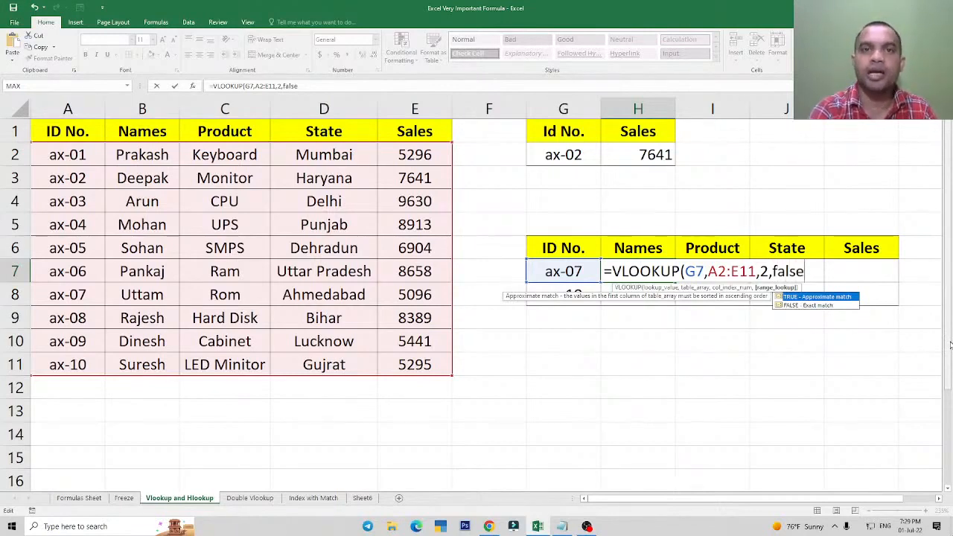
pyautogui.write(')')
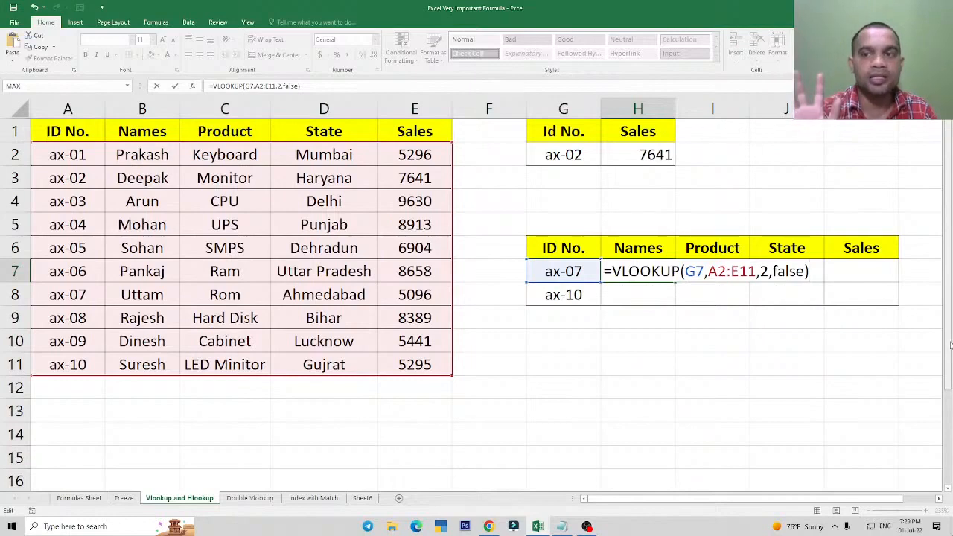
pyautogui.press('Return')
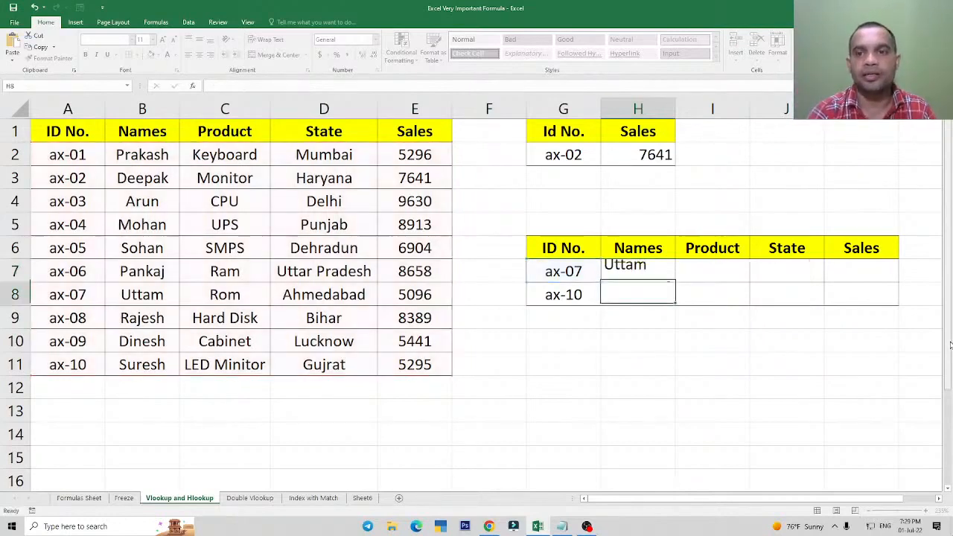
# Try filling the H7 formula across to K7, and undo the fill.
pyautogui.press('Up')
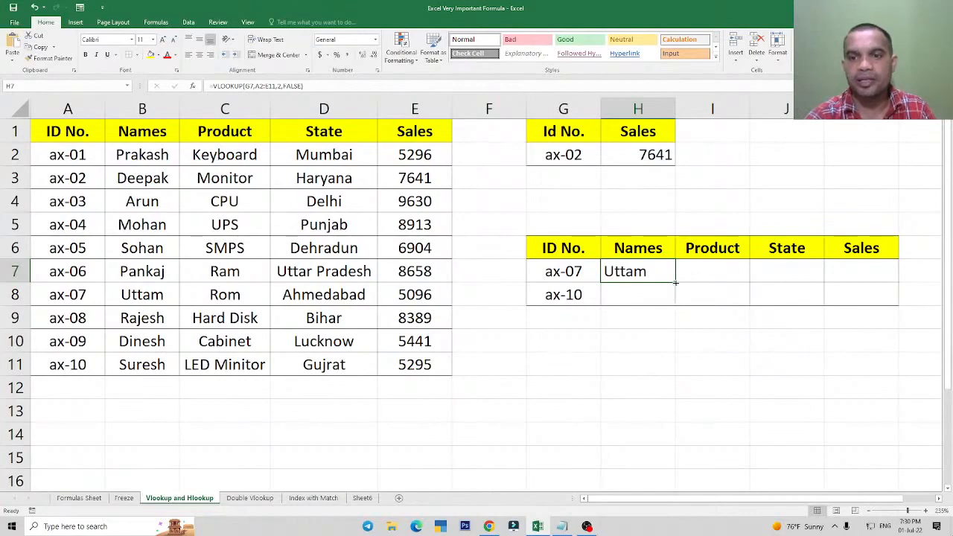
pyautogui.moveTo(676, 281); pyautogui.dragTo(882, 279)
pyautogui.hotkey('ctrl', 'z')
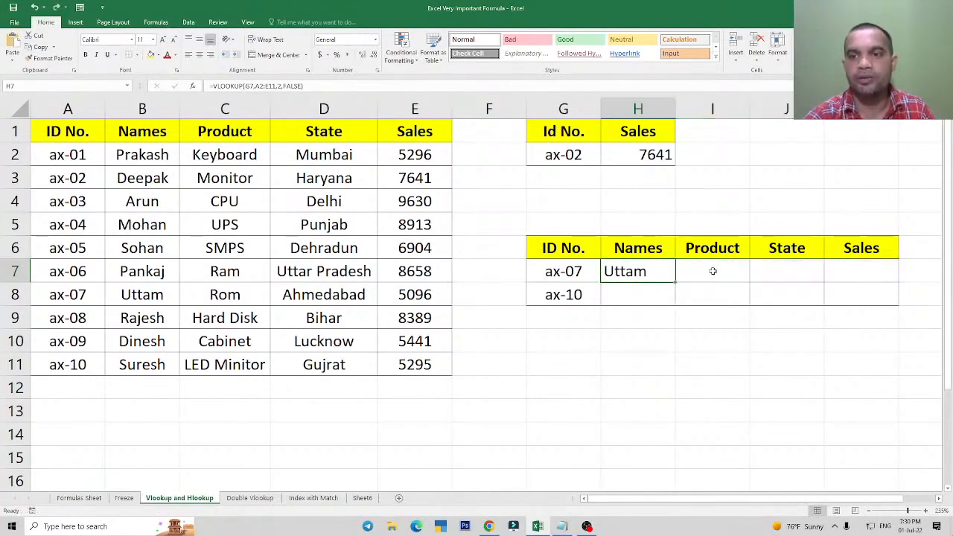
pyautogui.click(712, 269)
pyautogui.click(638, 273)
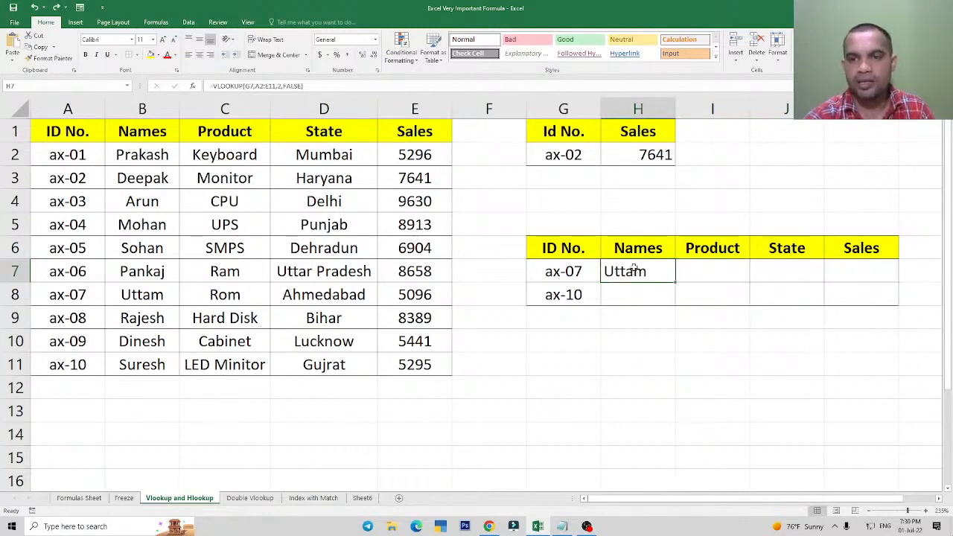
# Fill the H7 VLOOKUP formula across the Product, State and Sales cells I7:K7.
pyautogui.moveTo(634, 268); pyautogui.dragTo(857, 269)
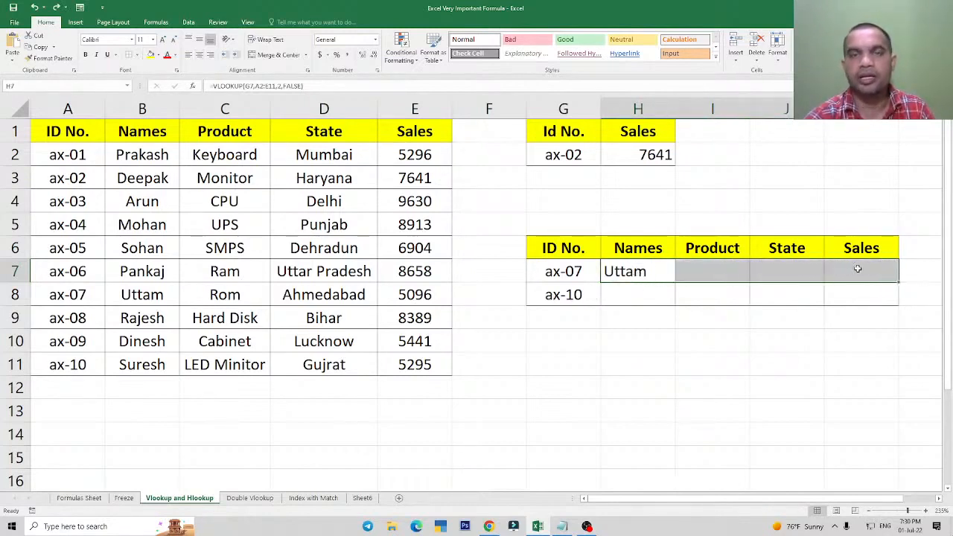
pyautogui.click(641, 273)
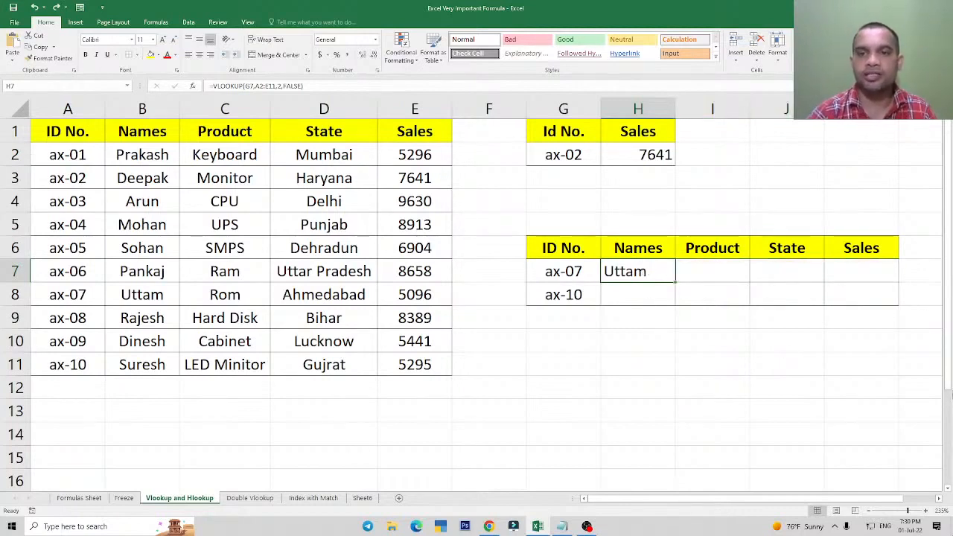
pyautogui.hotkey('shift', 'Right')
pyautogui.hotkey('shift', 'Right')
pyautogui.hotkey('shift', 'Right')
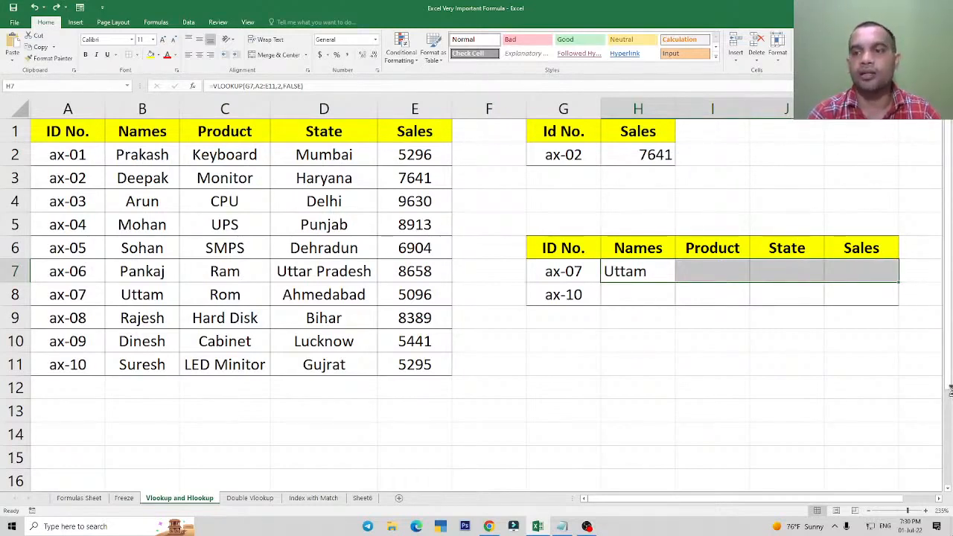
pyautogui.hotkey('ctrl', 'r')
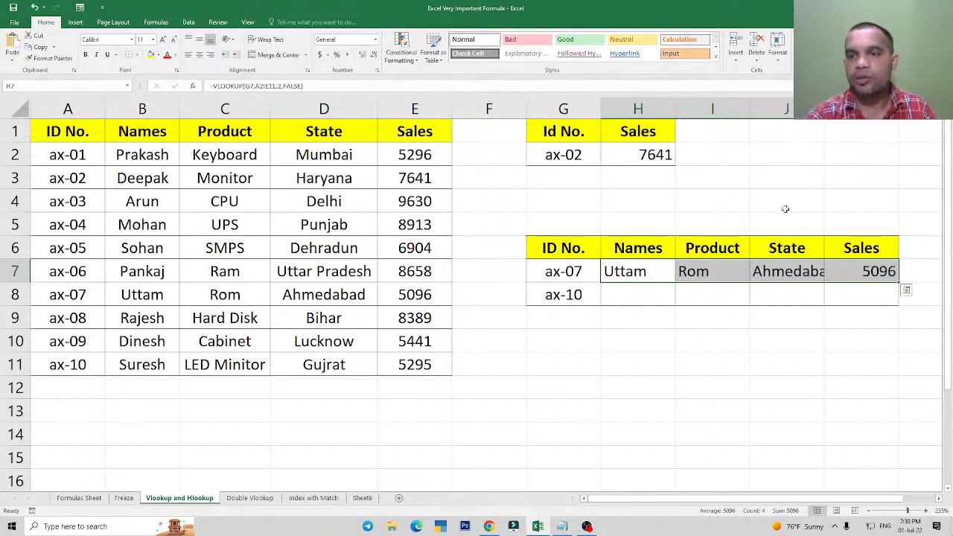
# AutoFit the widths of columns I and J to their contents, and select the Sales result in K7.
pyautogui.doubleClick(749, 109)
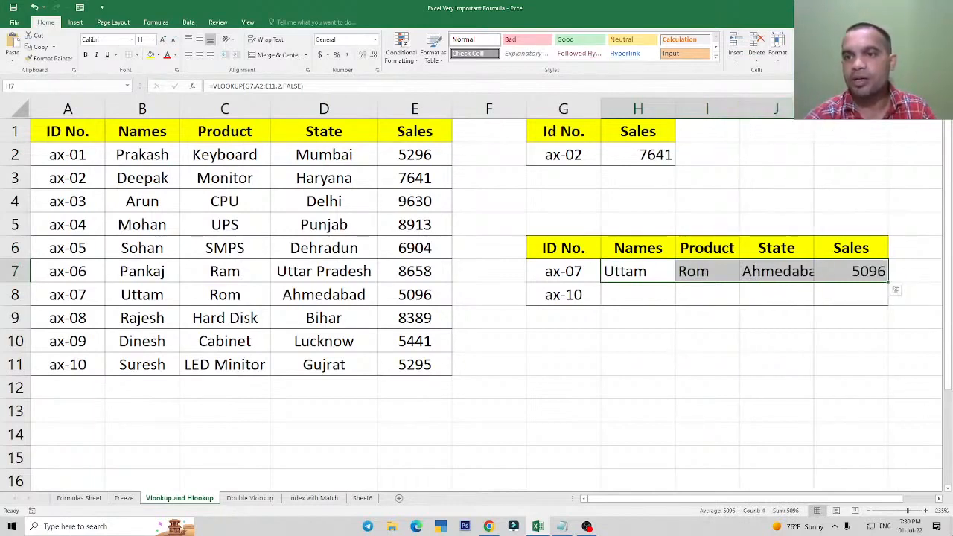
pyautogui.doubleClick(813, 110)
pyautogui.click(866, 272)
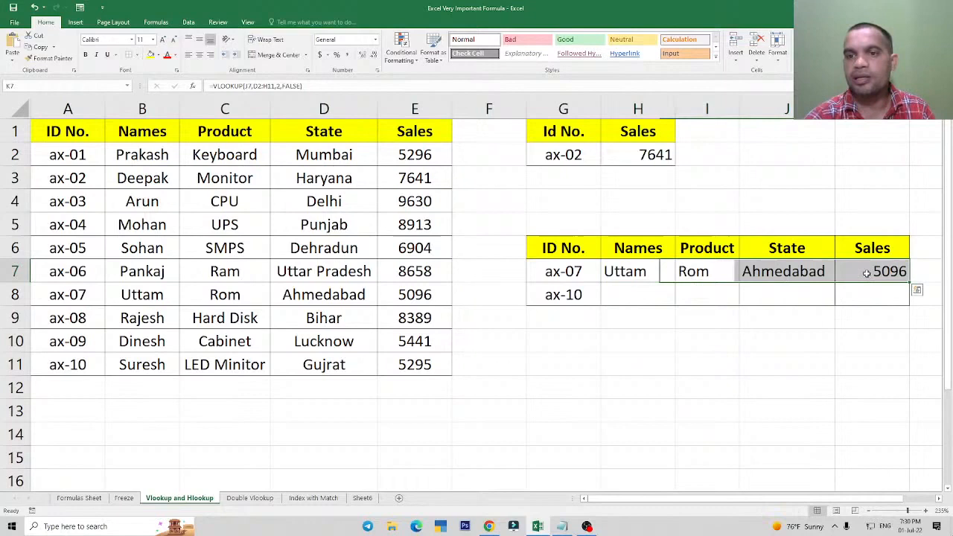
# Compare the Names, Product, State and Sales results in H7:K7 with the ax-07 record in row 8 of the source table.
pyautogui.click(651, 270)
pyautogui.click(573, 299)
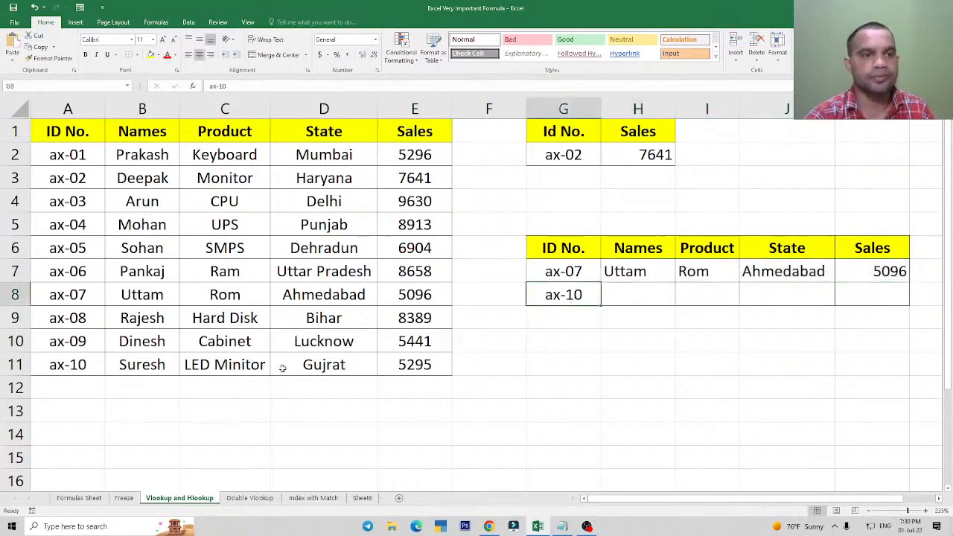
pyautogui.click(146, 176)
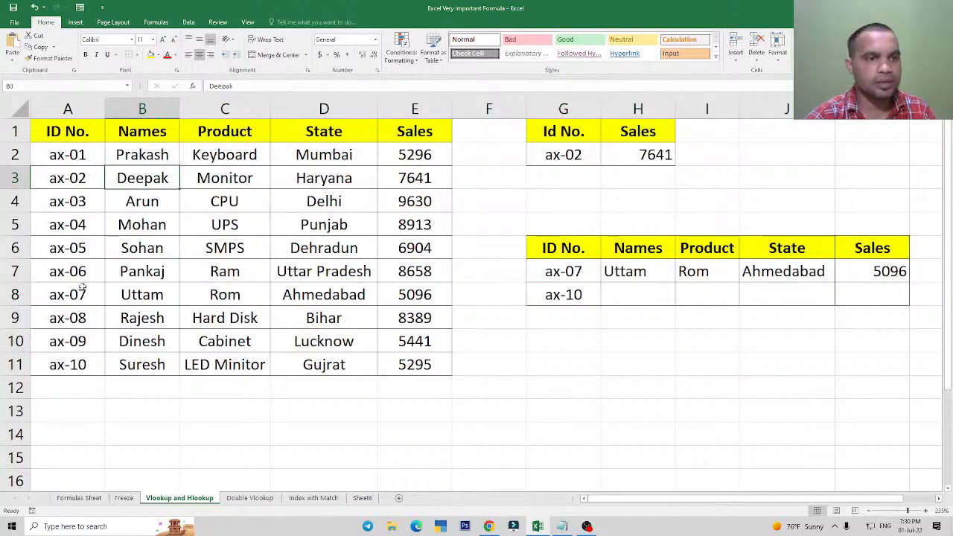
pyautogui.click(130, 296)
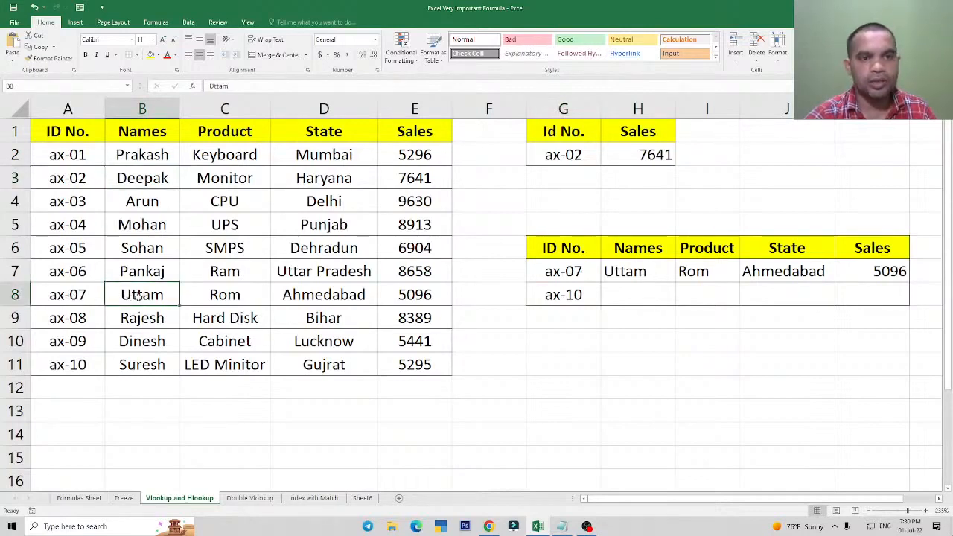
pyautogui.click(619, 274)
pyautogui.click(237, 297)
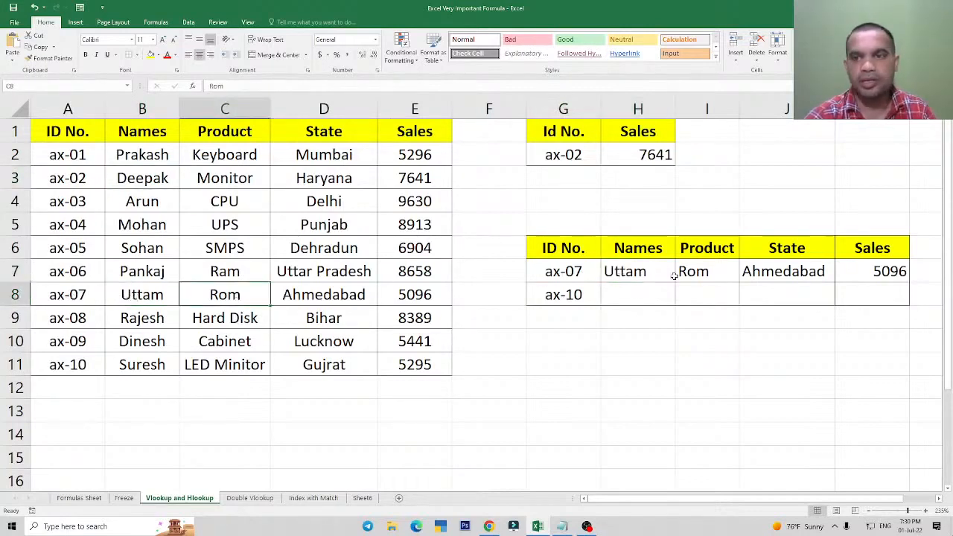
pyautogui.click(672, 274)
pyautogui.click(341, 307)
pyautogui.click(781, 279)
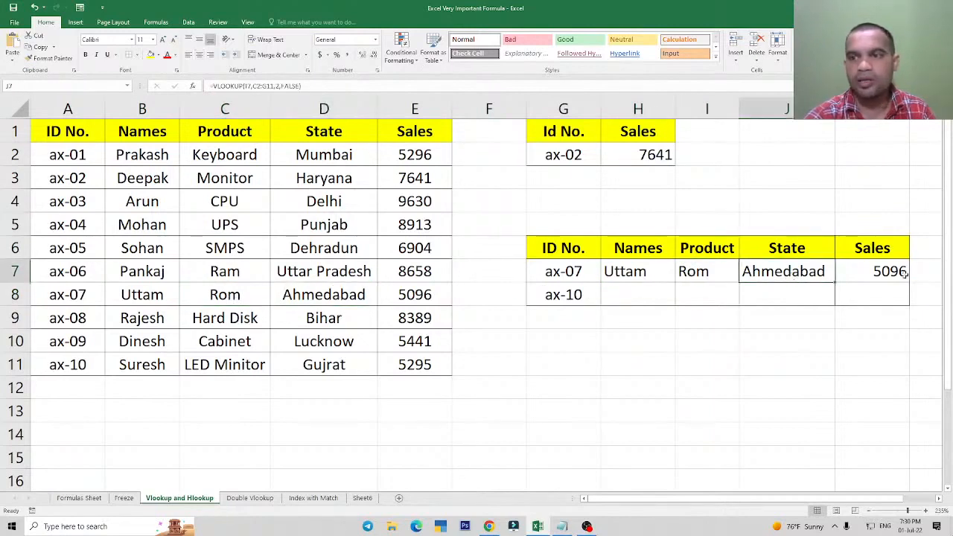
pyautogui.click(902, 274)
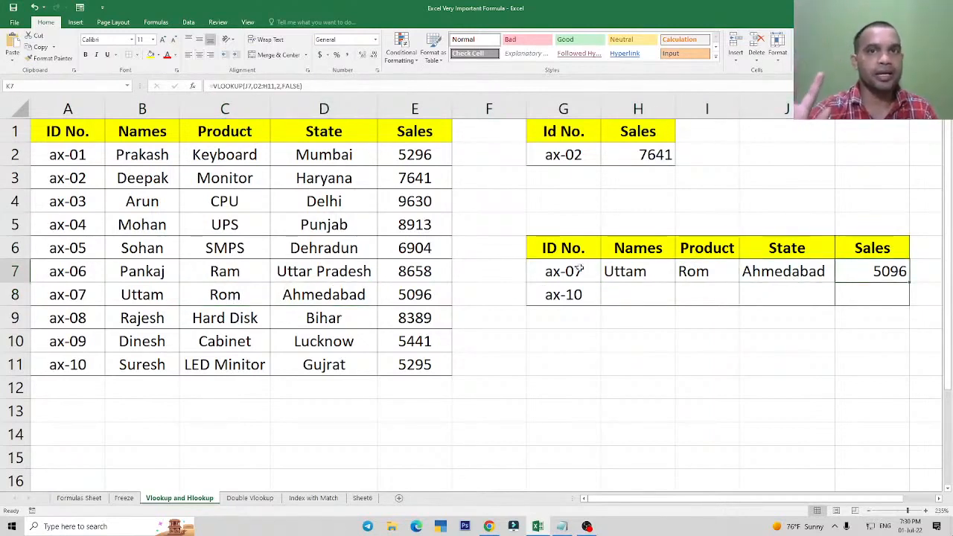
# Replace the ax-02 name in B3 with the name from the ax-07 record to create a duplicate.
pyautogui.click(136, 273)
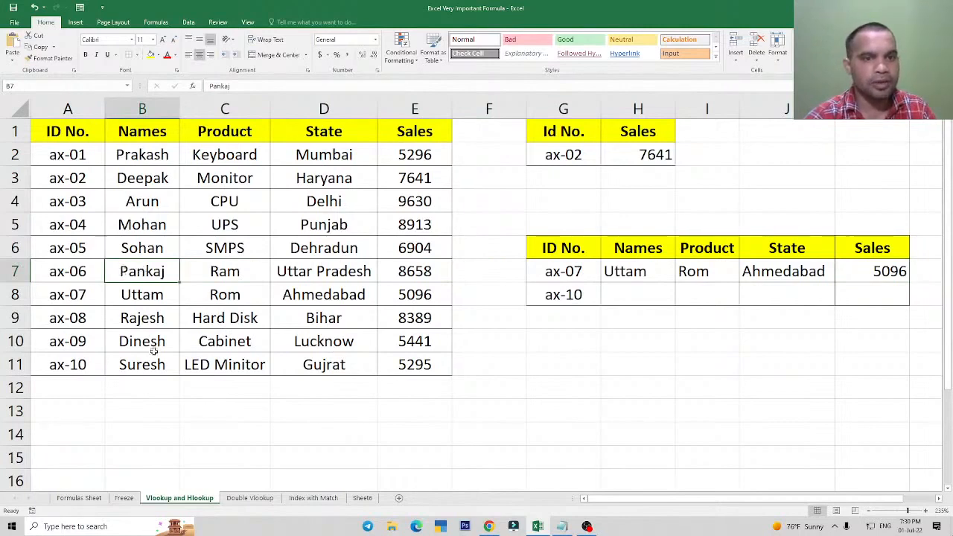
pyautogui.click(137, 183)
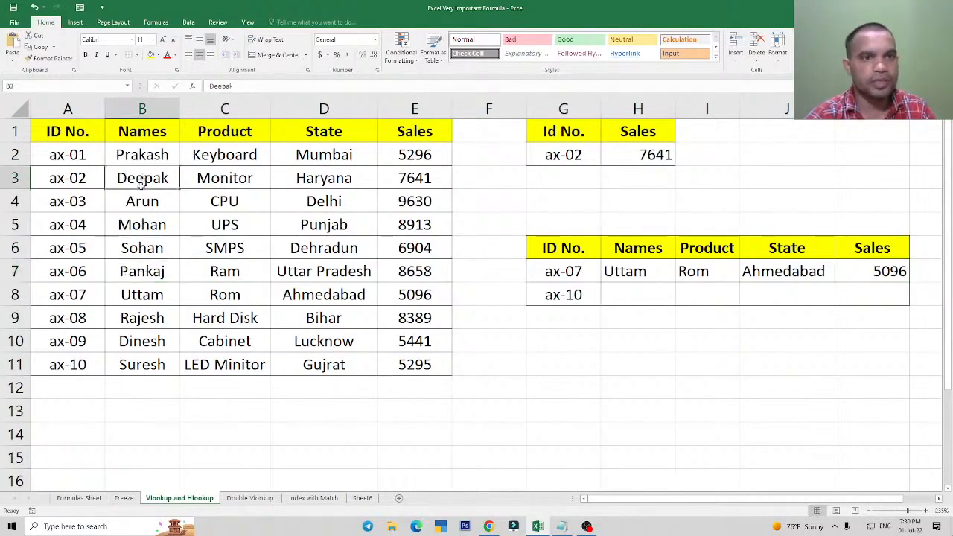
pyautogui.click(145, 297)
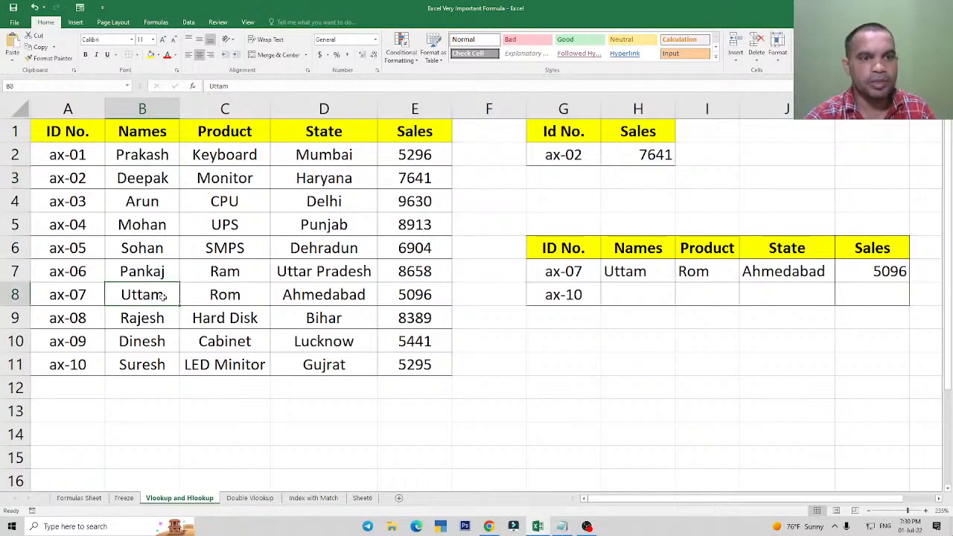
pyautogui.click(214, 294)
pyautogui.click(152, 179)
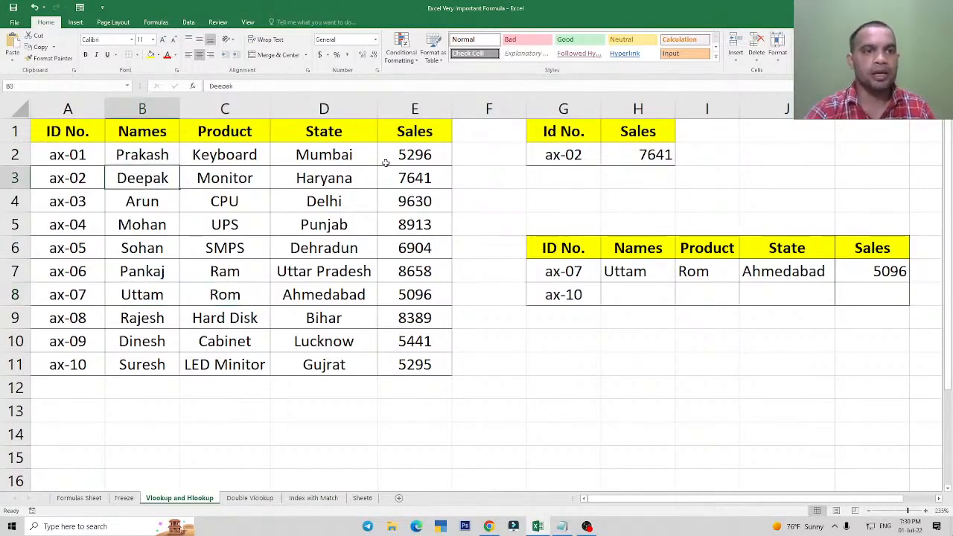
pyautogui.write('Uttam')
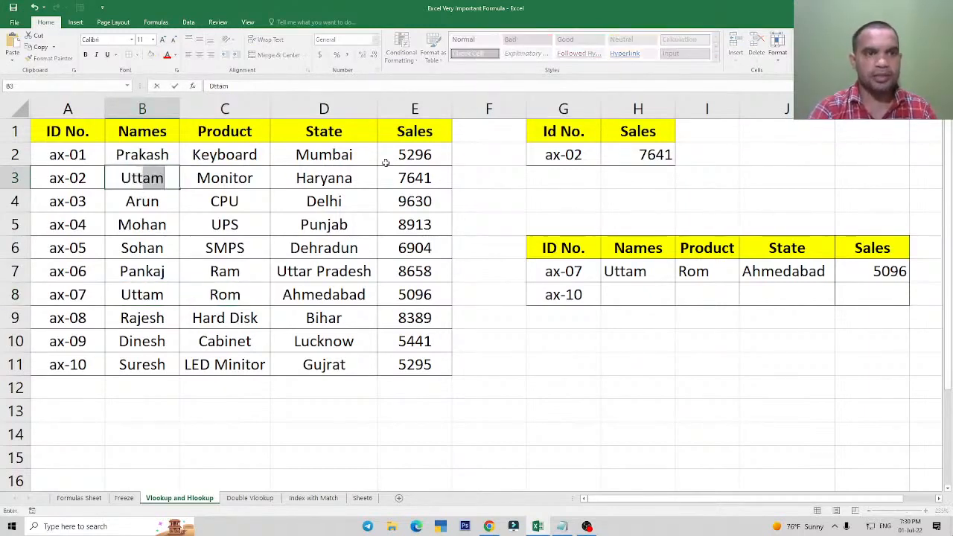
pyautogui.press('Return')
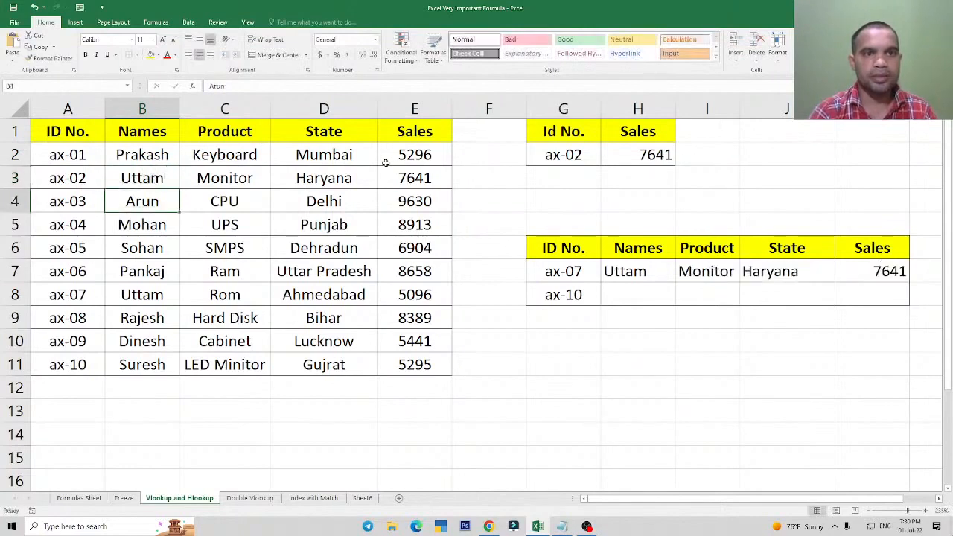
# Widen column I slightly, and compare the G7:H7 lookup entries with the ax-02 record in row 3.
pyautogui.click(639, 272)
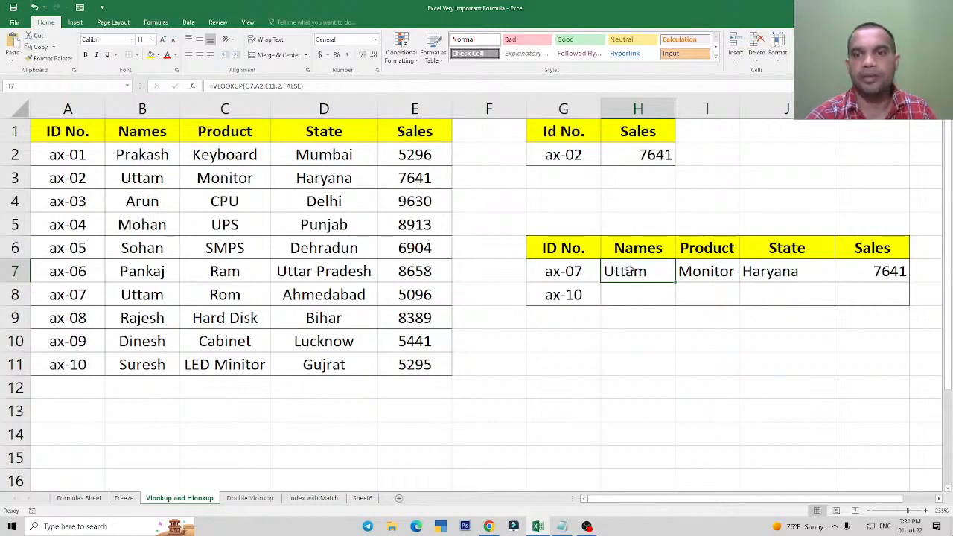
pyautogui.moveTo(739, 108); pyautogui.dragTo(742, 108)
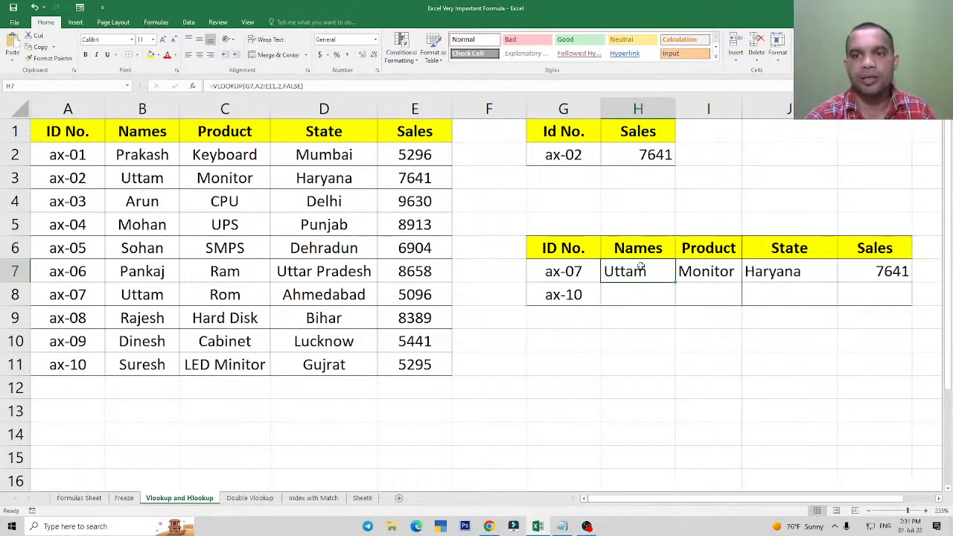
pyautogui.click(565, 279)
pyautogui.click(154, 180)
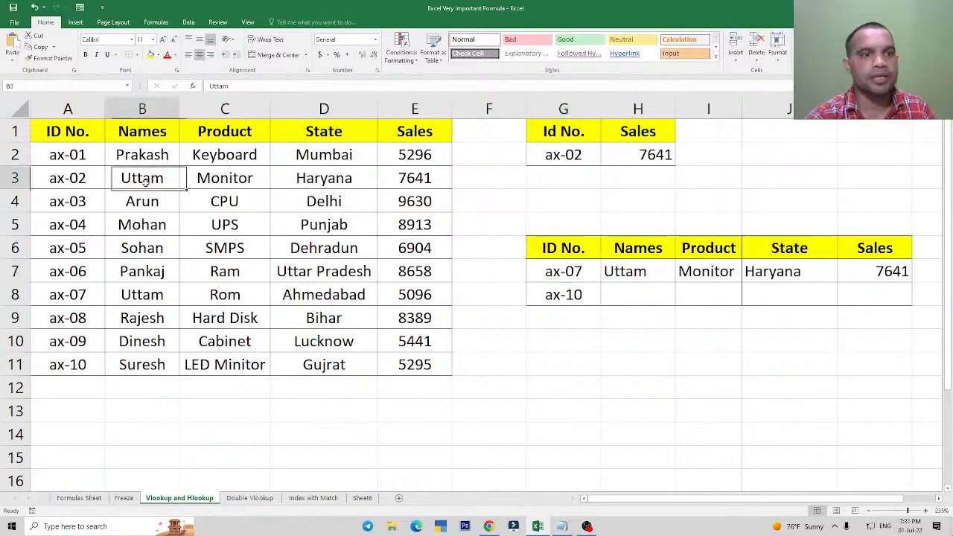
pyautogui.click(67, 175)
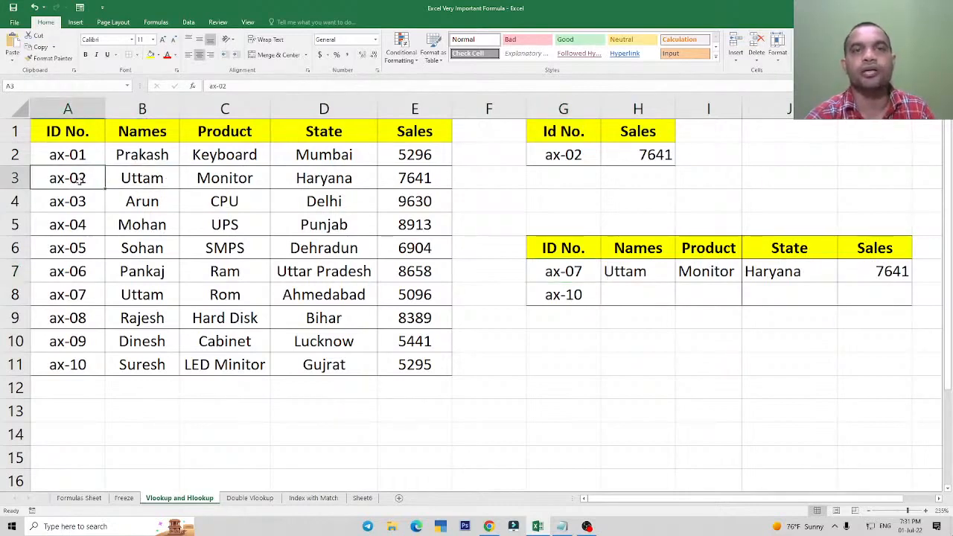
# Set the lookup ID in G7 to ax-02.
pyautogui.click(544, 277)
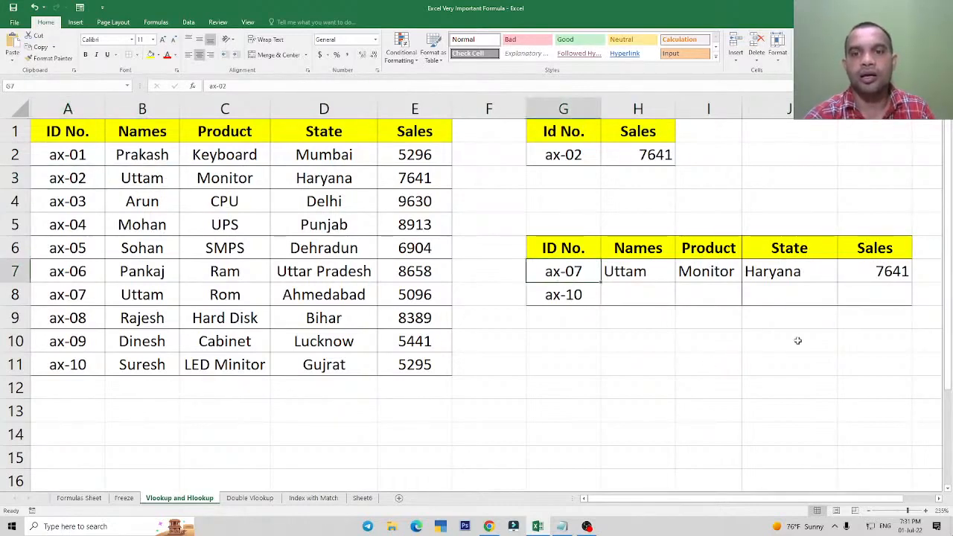
pyautogui.write('ax-2')
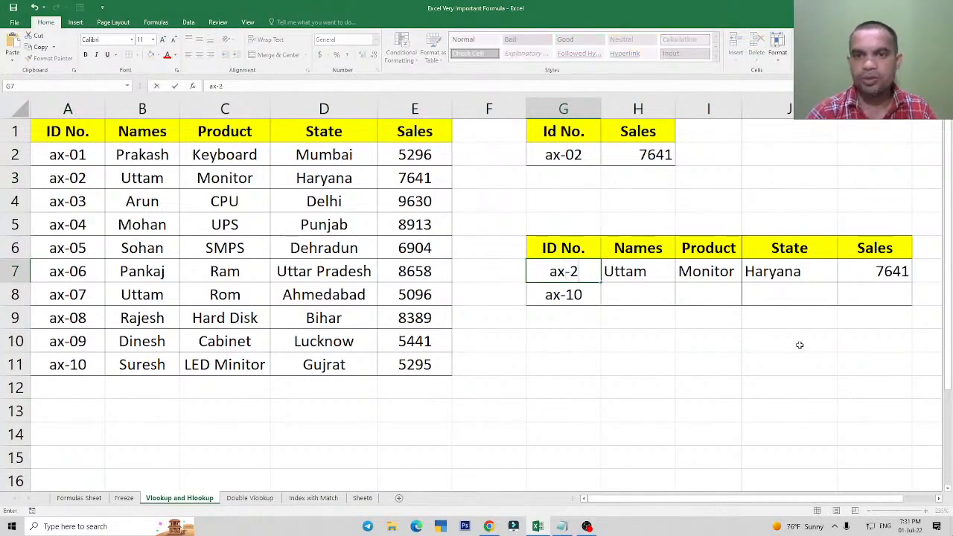
pyautogui.press('Return')
pyautogui.press('Up')
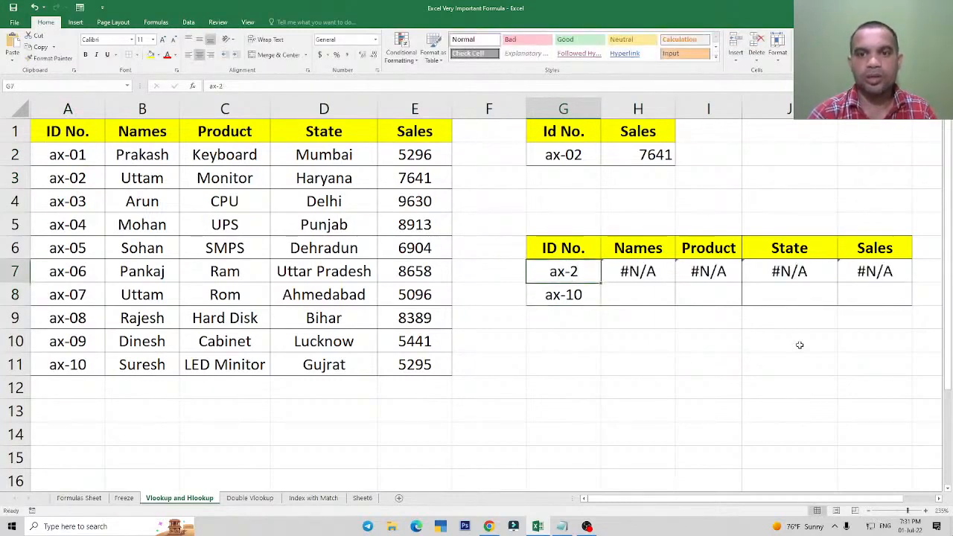
pyautogui.press('F2')
pyautogui.press('Left')
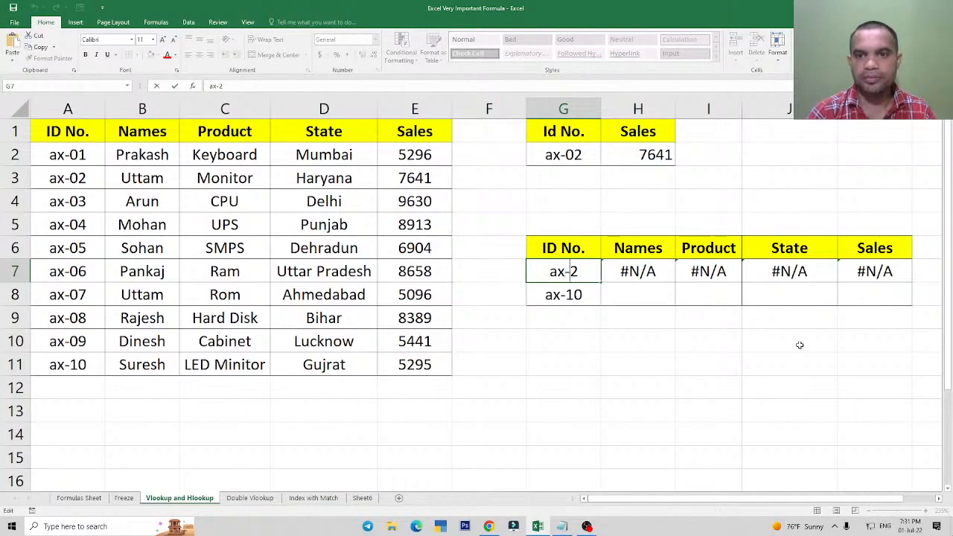
pyautogui.write('0')
pyautogui.press('Return')
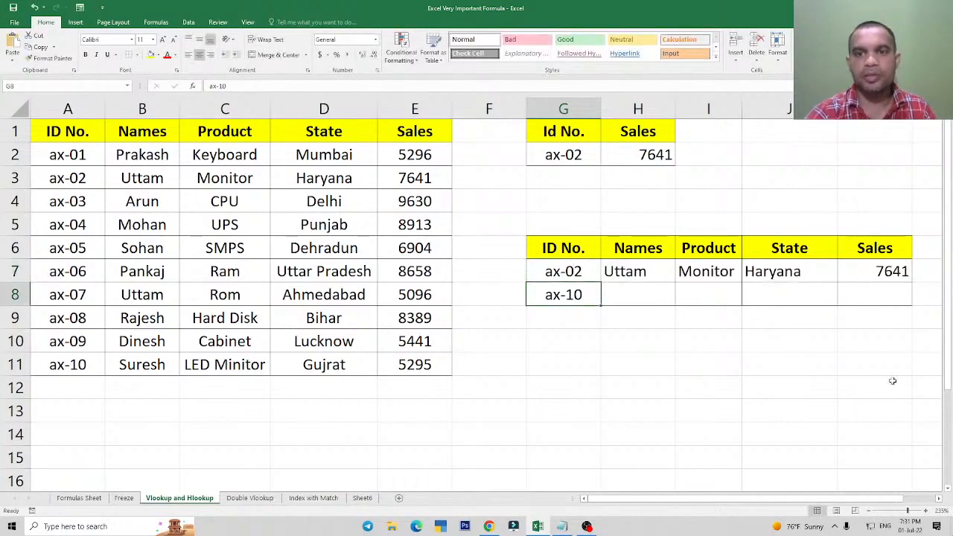
# Set the lookup ID in G7 to ax-07.
pyautogui.click(577, 272)
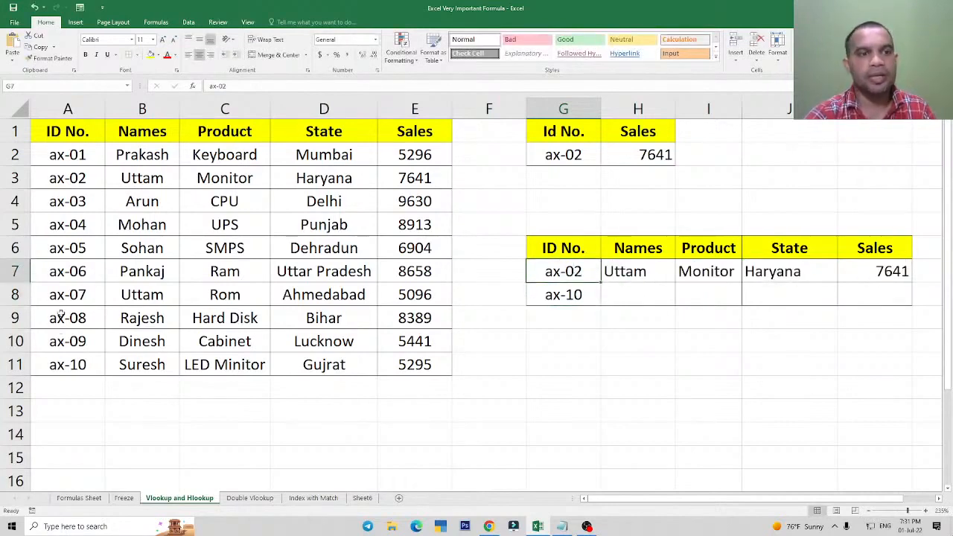
pyautogui.doubleClick(578, 272)
pyautogui.press('BackSpace')
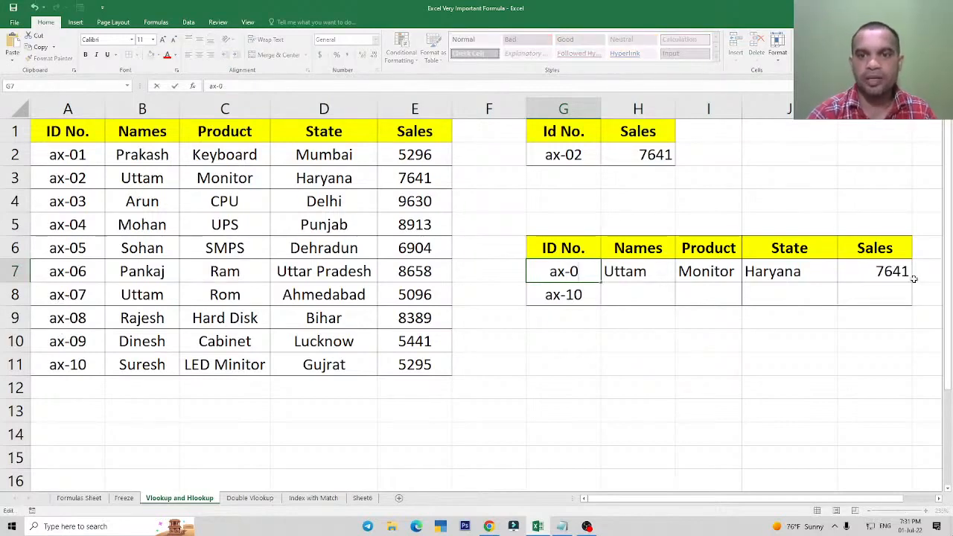
pyautogui.write('7')
pyautogui.press('Return')
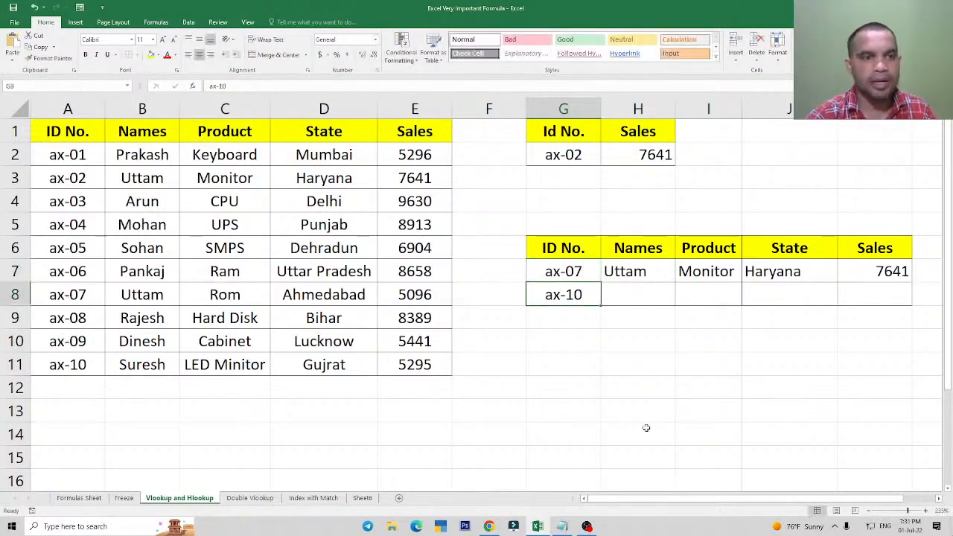
# Compare the name, Product and State of the ax-07 source record with the lookup results in row 7.
pyautogui.click(126, 295)
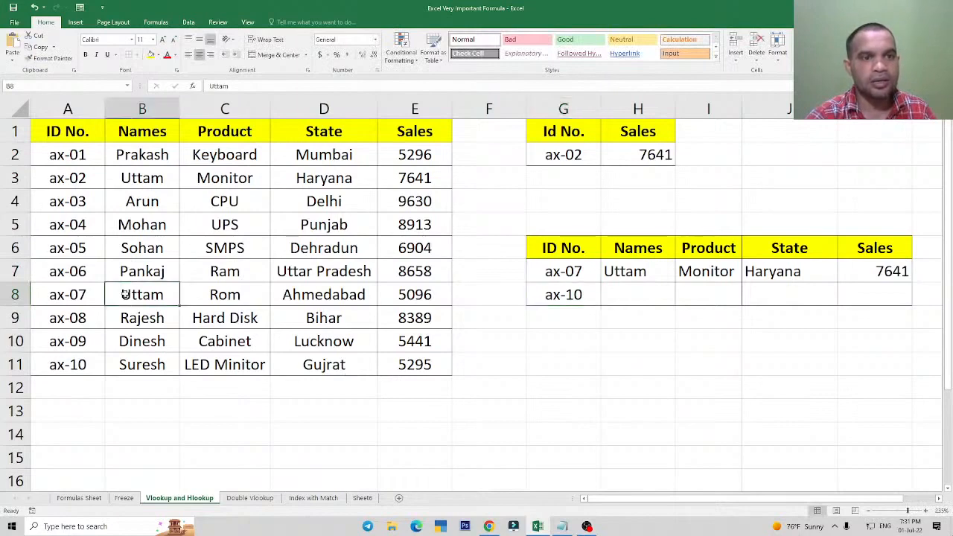
pyautogui.click(221, 295)
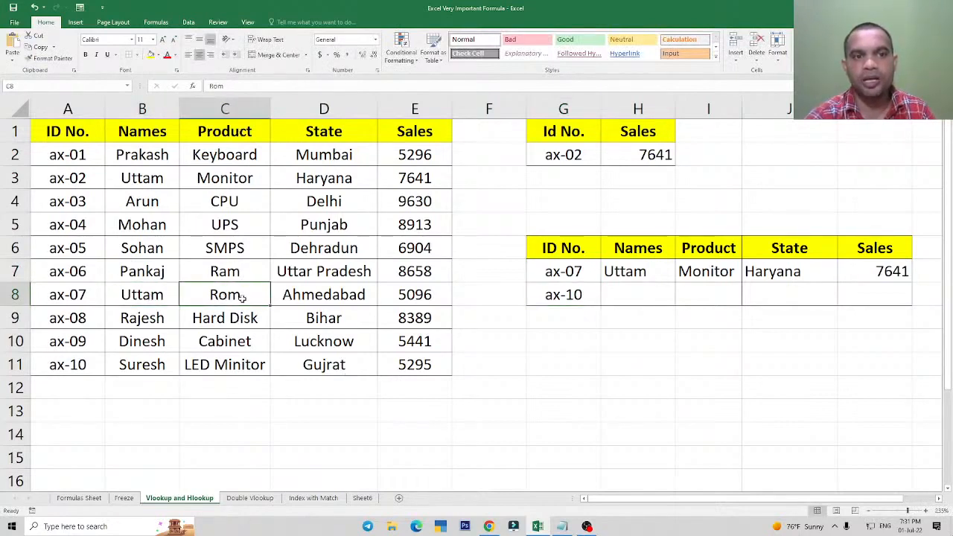
pyautogui.click(318, 295)
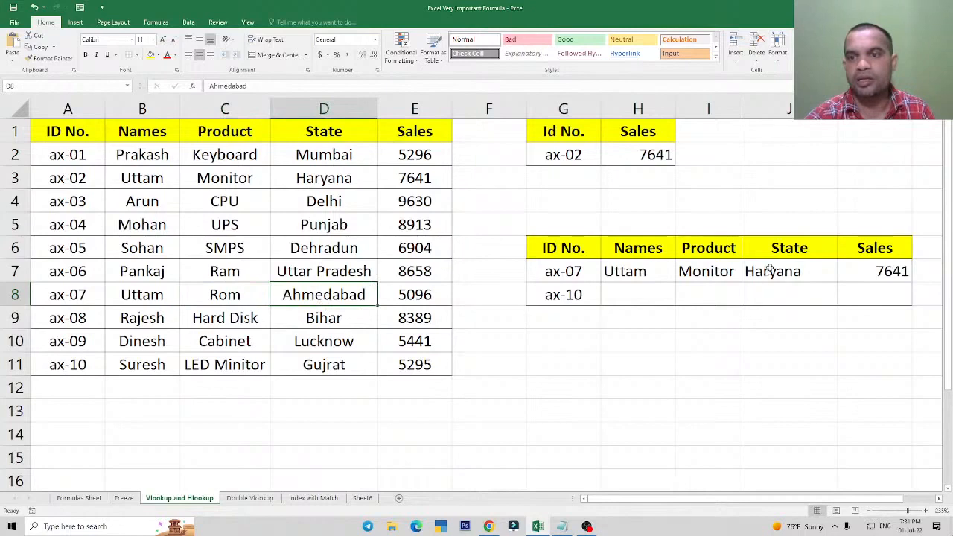
pyautogui.click(552, 274)
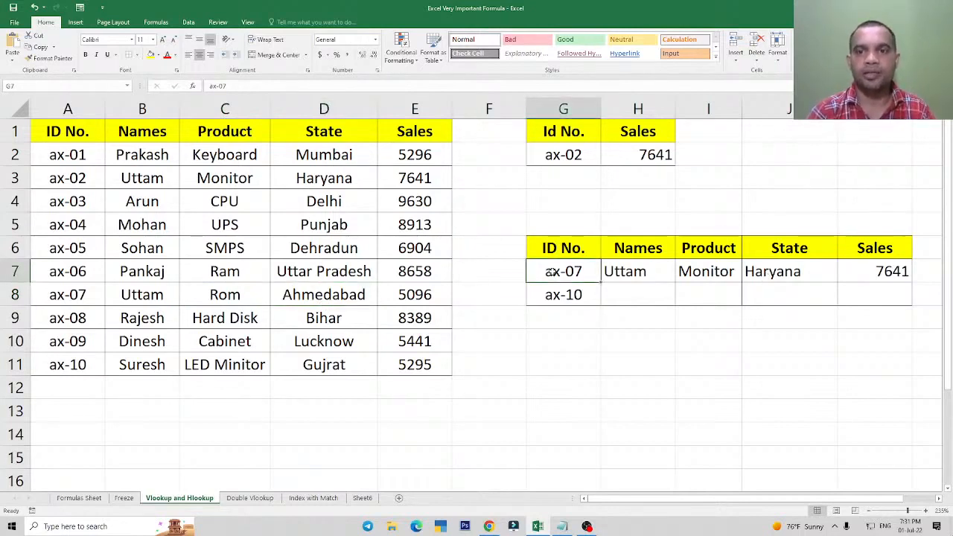
# Inspect the lookup references in the Names formula in H7 and the Product formula in I7.
pyautogui.click(642, 272)
pyautogui.press('F2')
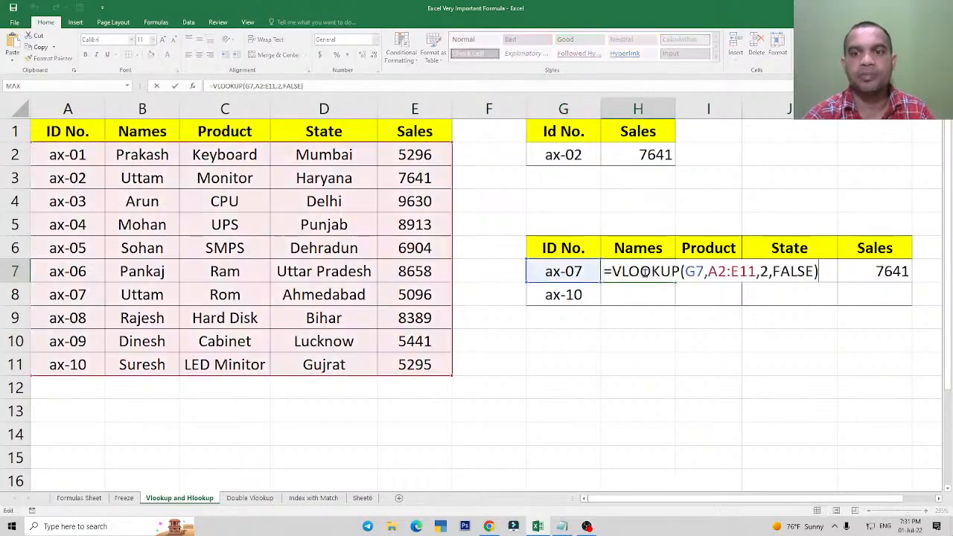
pyautogui.press('Escape')
pyautogui.doubleClick(706, 274)
pyautogui.press('Escape')
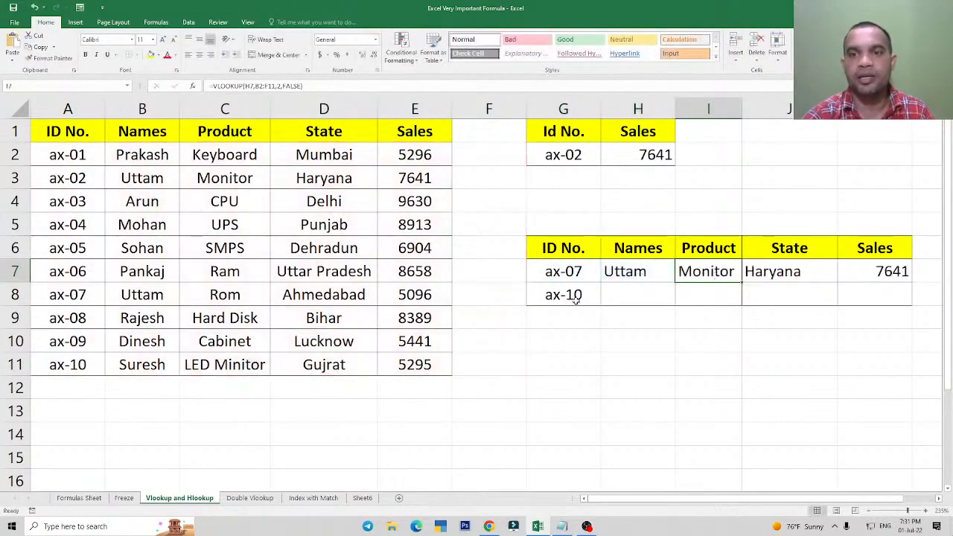
# Remove the ax-10 lookup row and the empty cells beneath it, range G8:K11, including their borders.
pyautogui.moveTo(574, 295); pyautogui.dragTo(869, 376)
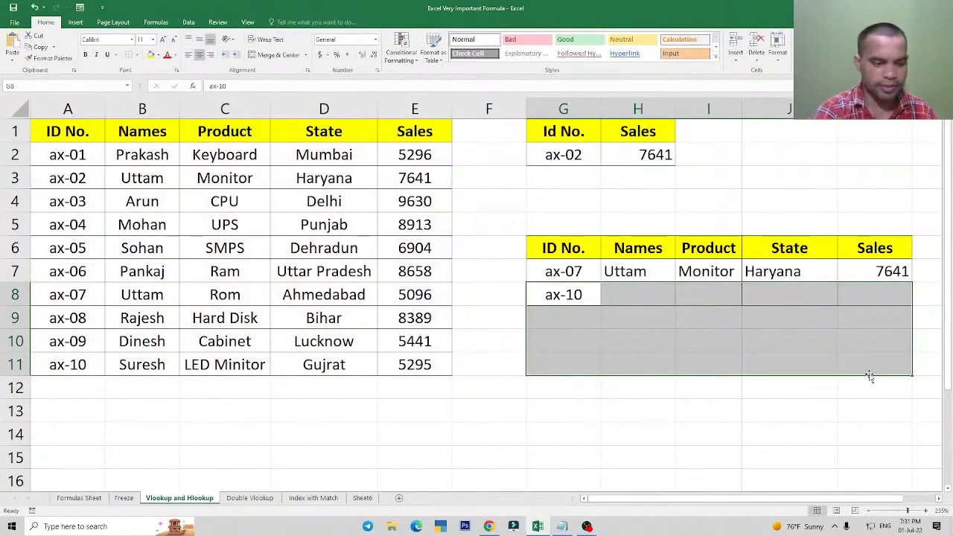
pyautogui.press('Delete')
pyautogui.click(658, 408)
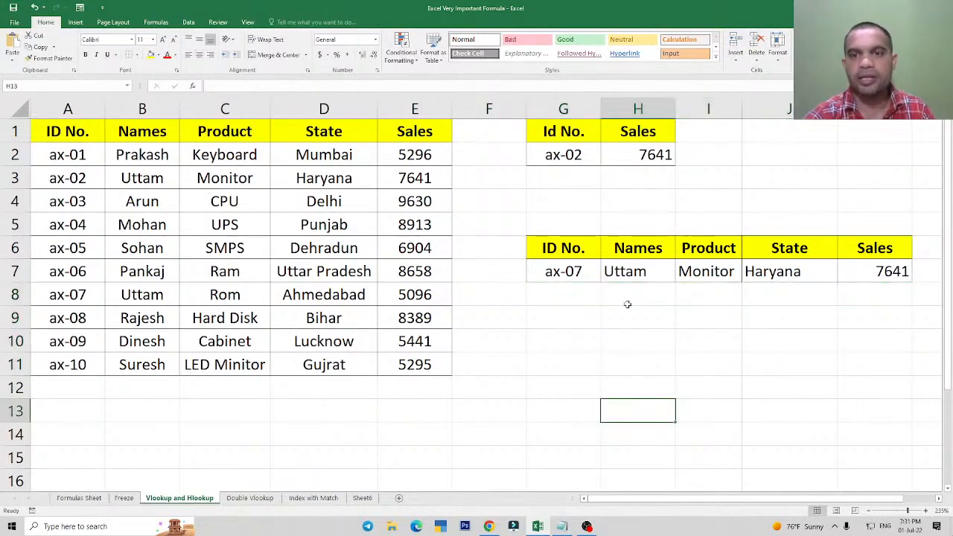
# Examine the VLOOKUP formula in H7 and the lookup ID it refers to in G7.
pyautogui.click(634, 275)
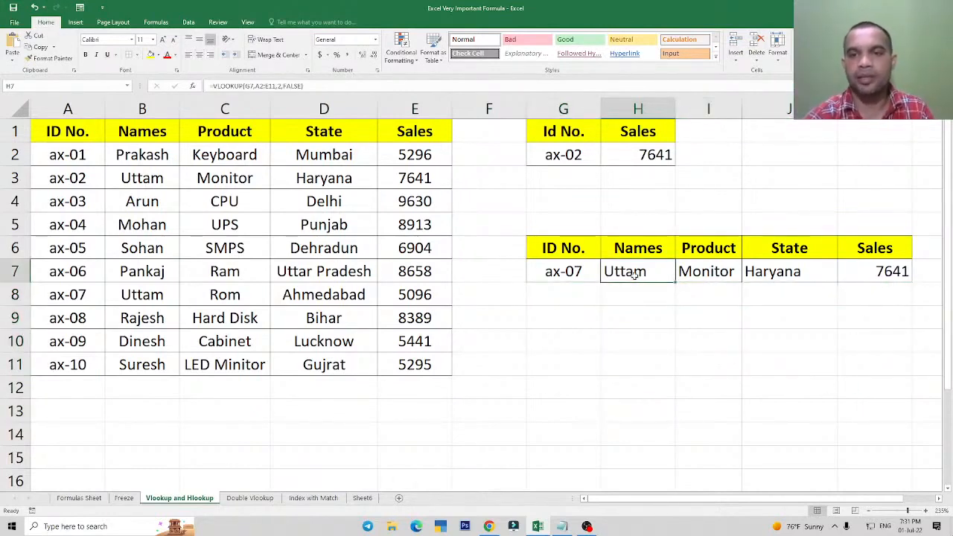
pyautogui.doubleClick(635, 274)
pyautogui.press('Escape')
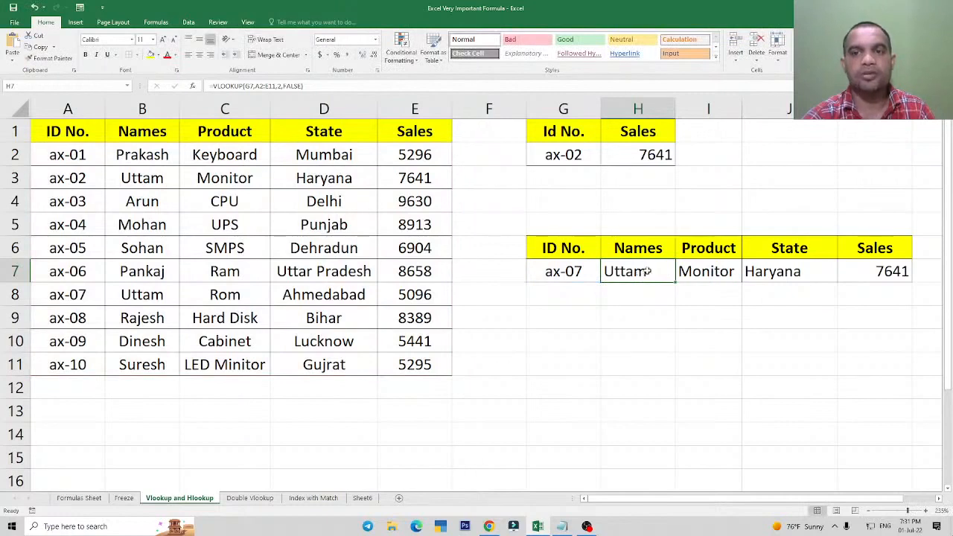
pyautogui.click(556, 271)
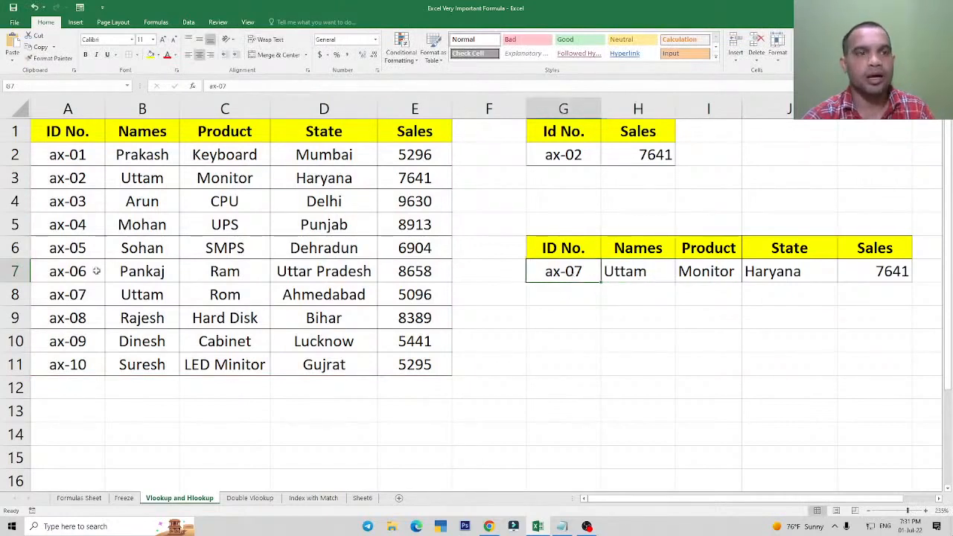
# Replace the ax-09 name in B10 with the name from the ax-01 record in B2.
pyautogui.click(147, 160)
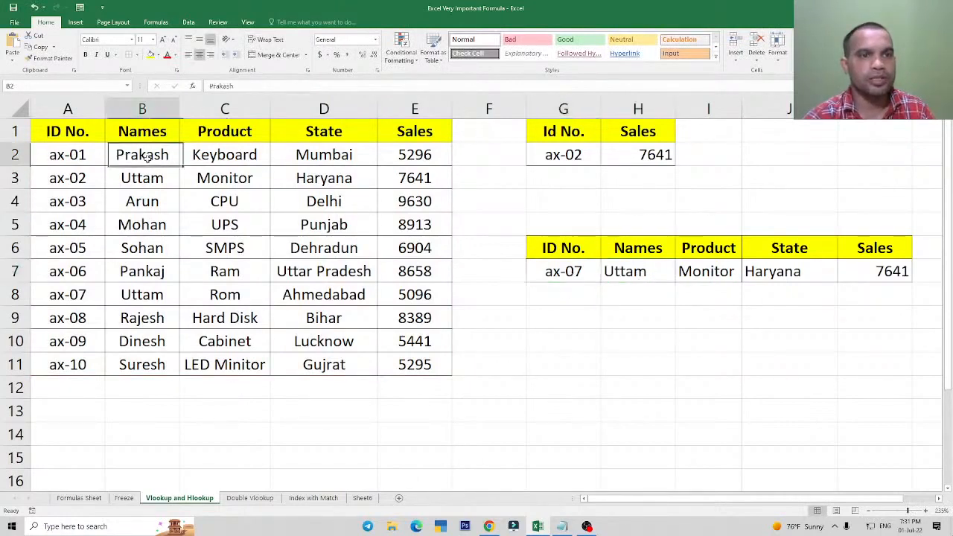
pyautogui.click(136, 342)
pyautogui.write('Prakash')
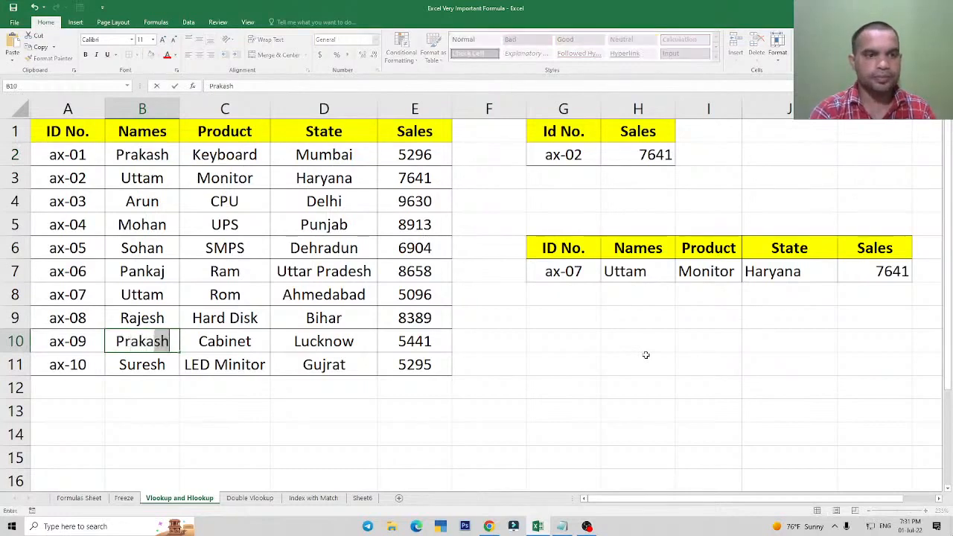
pyautogui.press('Return')
pyautogui.press('Up')
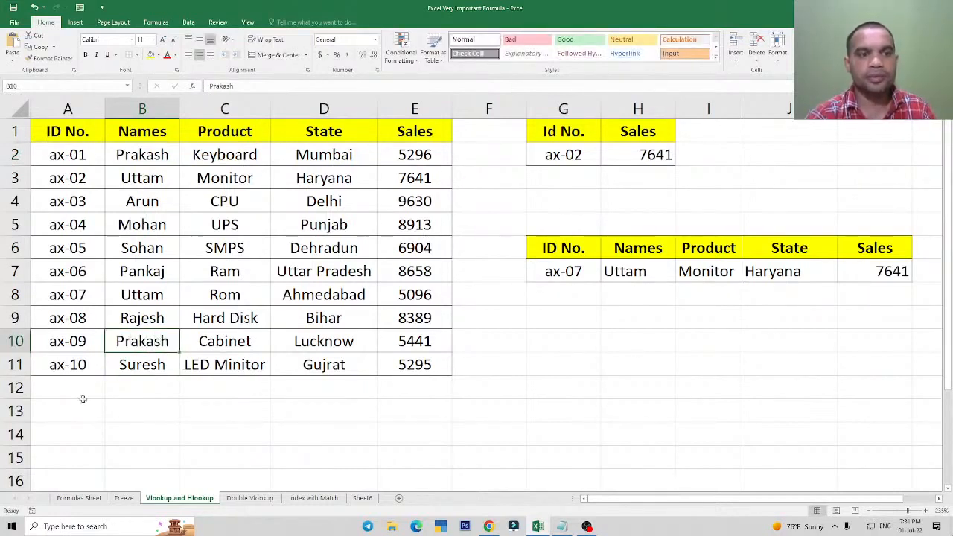
# Compare the duplicate names in B2 and B10 and the ax-01 ID in A2.
pyautogui.click(147, 154)
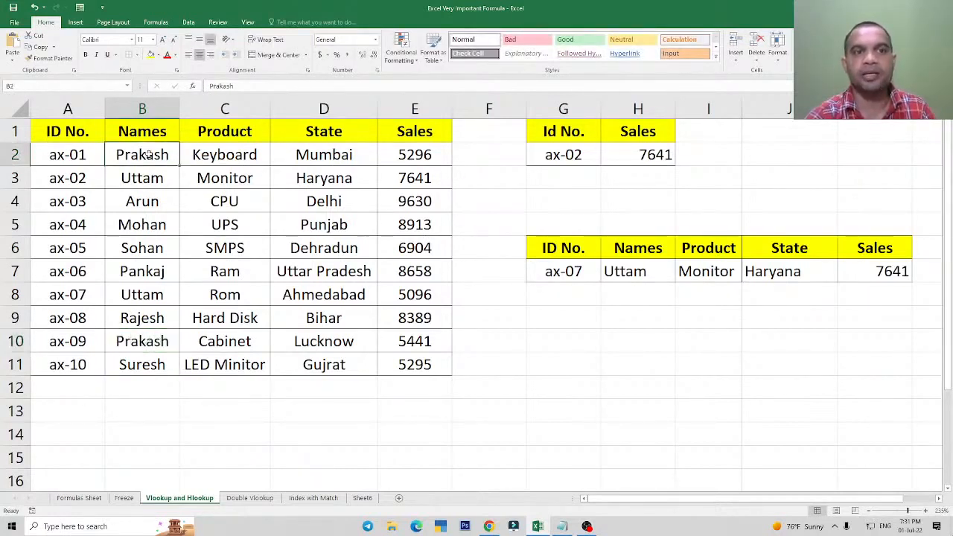
pyautogui.click(60, 161)
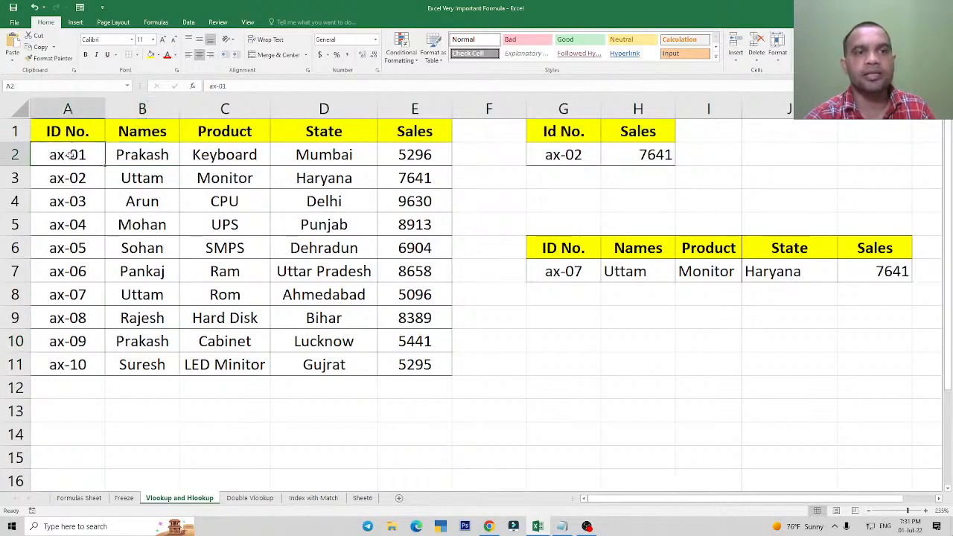
pyautogui.click(131, 342)
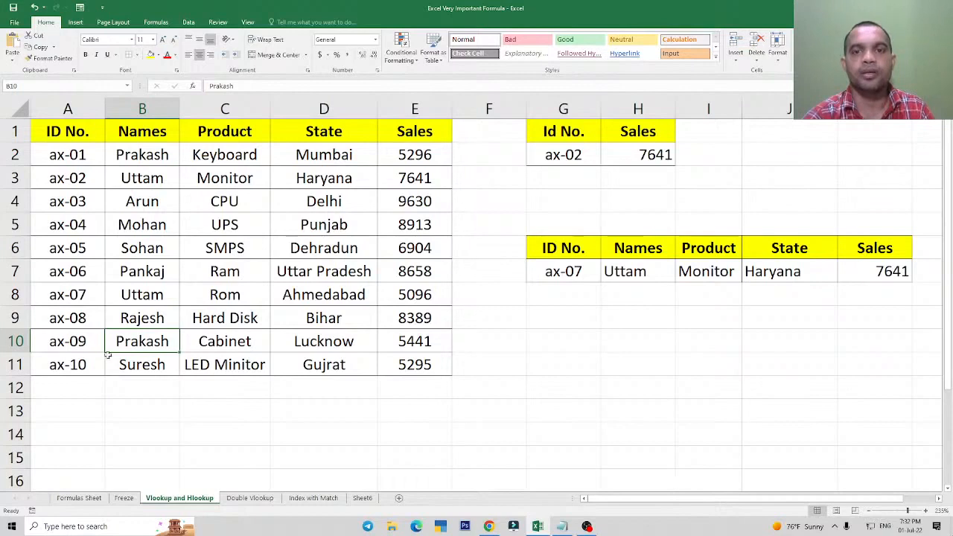
# Set the lookup ID in G7 to ax-01 and fit the width of column I to its contents.
pyautogui.click(568, 274)
pyautogui.write('ax')
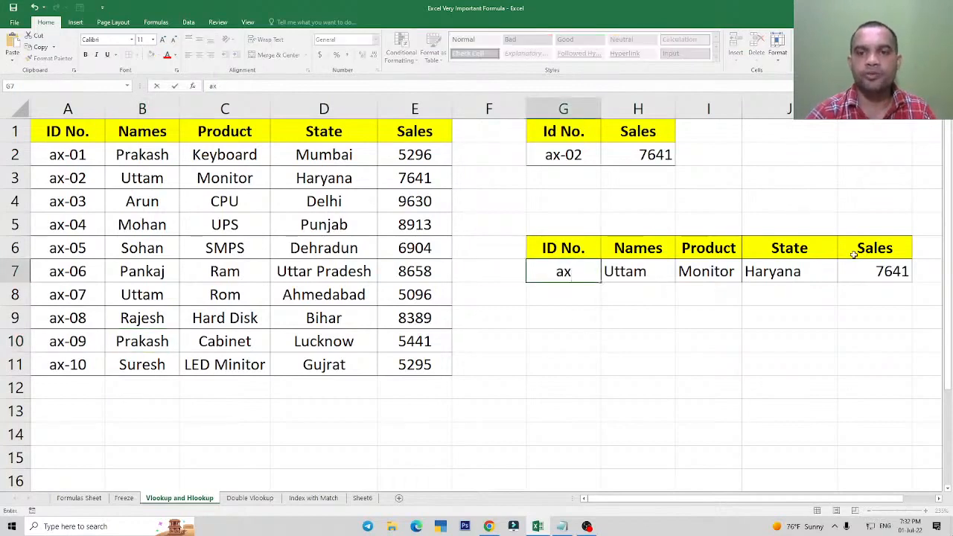
pyautogui.write('-01')
pyautogui.press('Return')
pyautogui.press('Up')
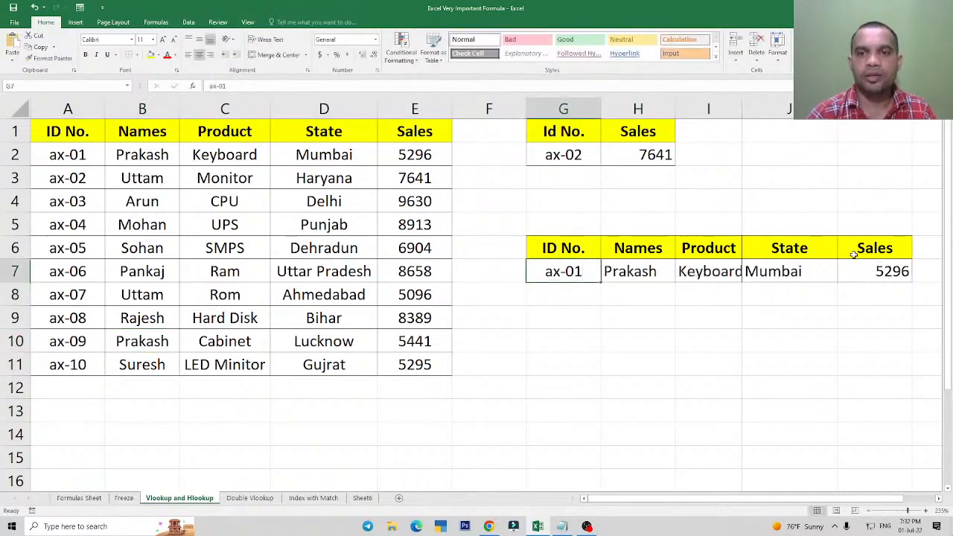
pyautogui.click(745, 128)
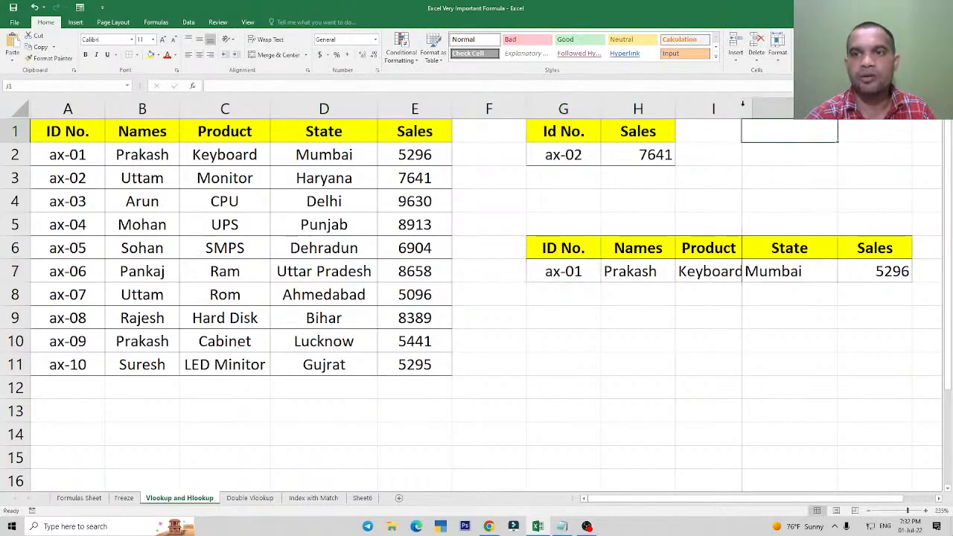
pyautogui.doubleClick(742, 105)
# Compare the ax-01 record's Product and State in C2 and D2 with the lookup results in row 7, ending at Sales in K7.
pyautogui.click(188, 155)
pyautogui.click(319, 161)
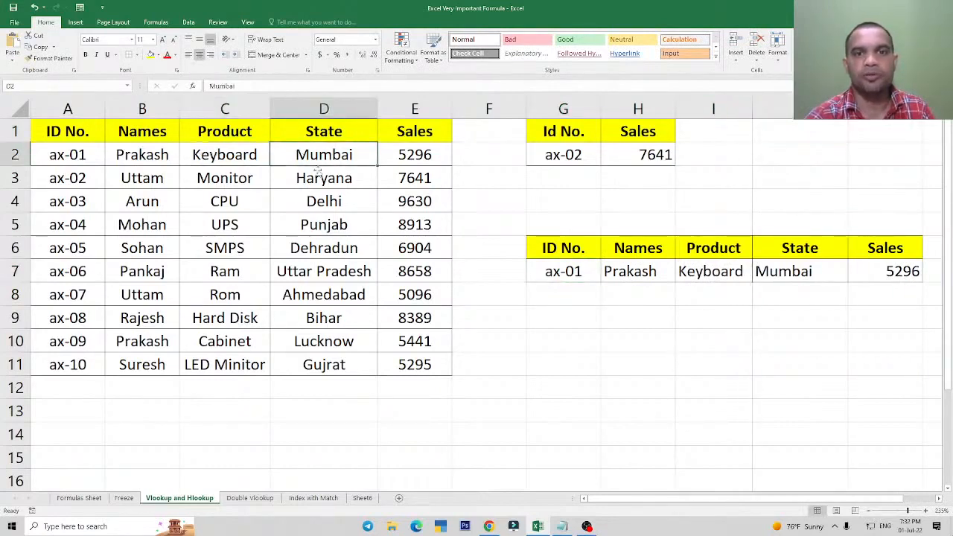
pyautogui.click(876, 274)
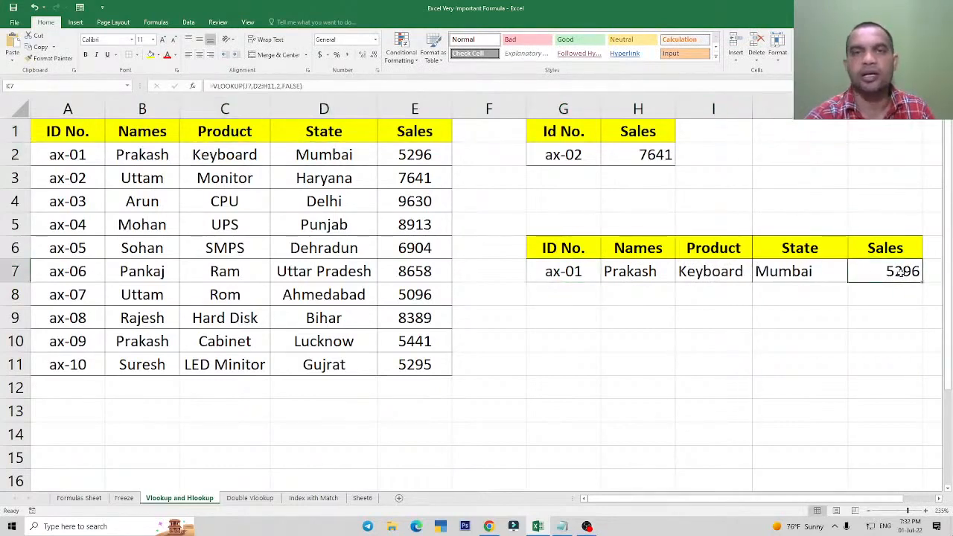
# Set the lookup ID in G7 to ax-09 and review the lookup results in H7:K7.
pyautogui.click(562, 277)
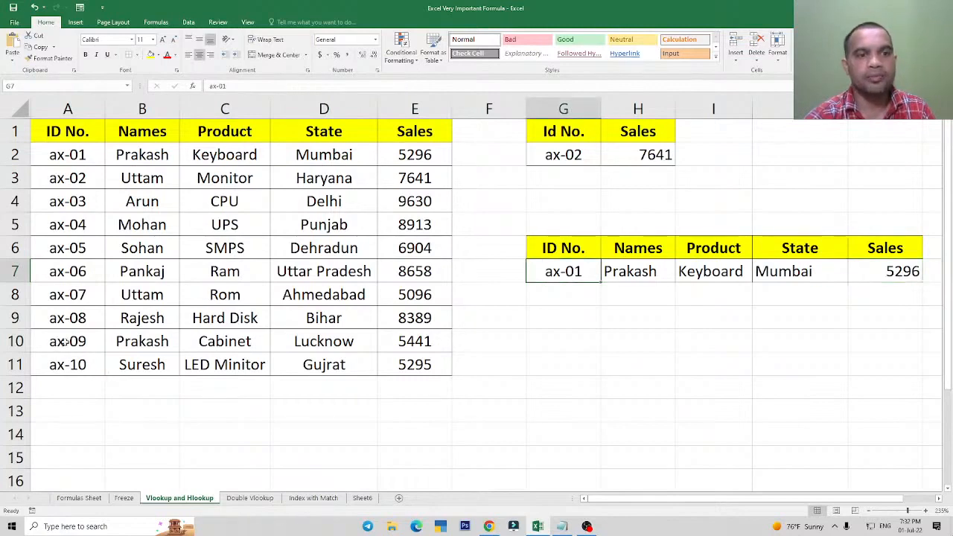
pyautogui.press('F2')
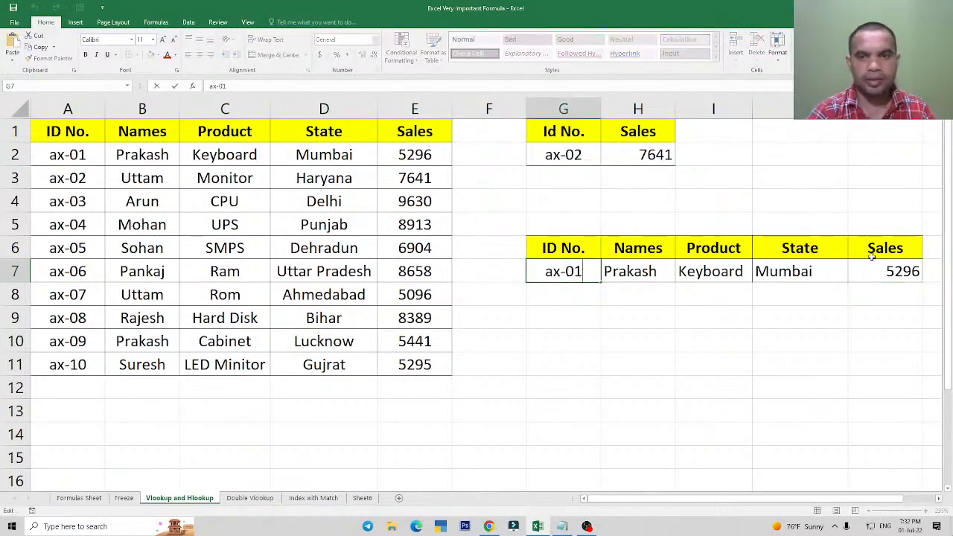
pyautogui.press('BackSpace')
pyautogui.write('9')
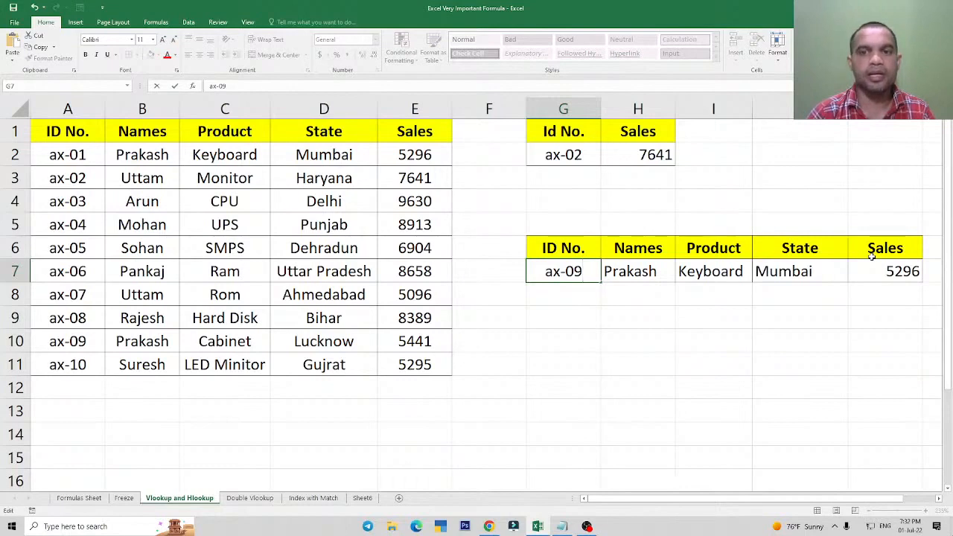
pyautogui.press('Return')
pyautogui.press('Up')
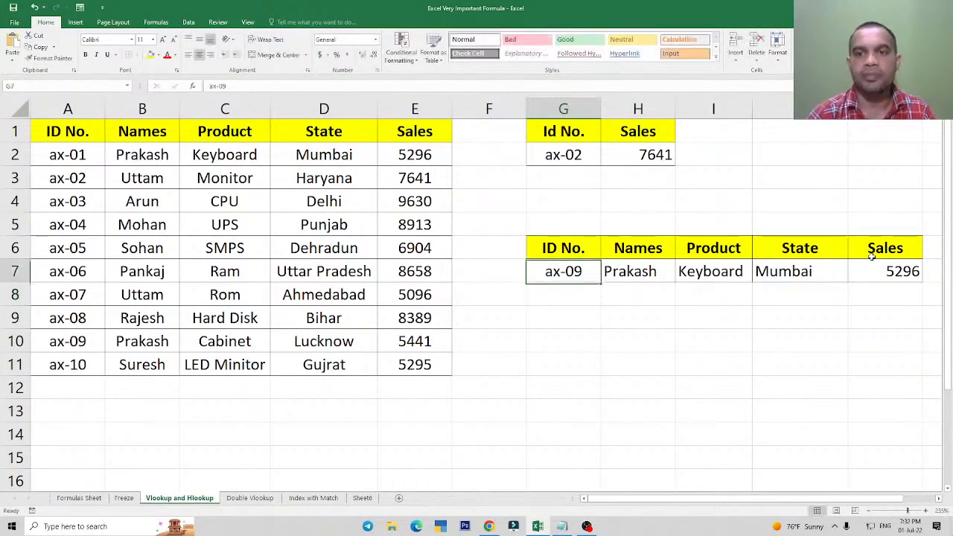
pyautogui.moveTo(658, 273); pyautogui.dragTo(904, 273)
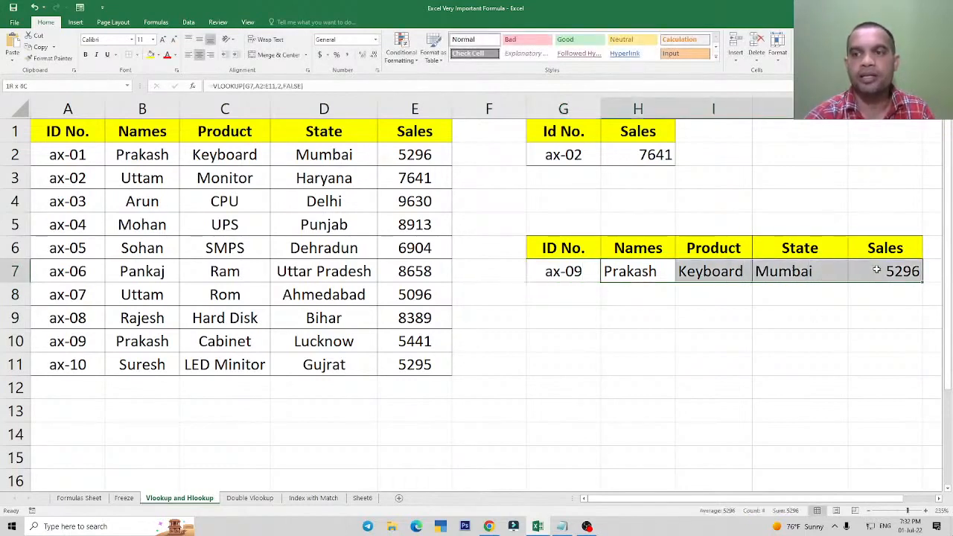
pyautogui.click(642, 264)
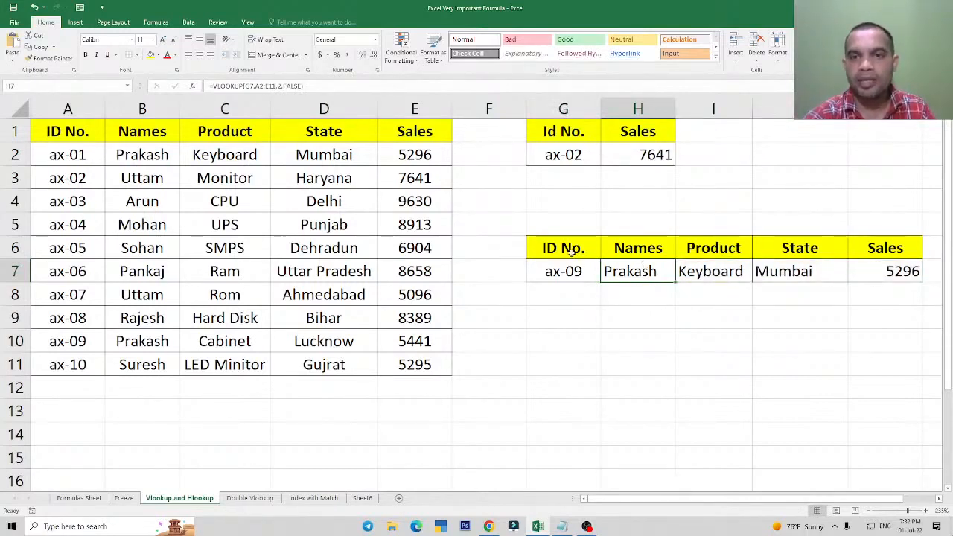
# Copy the lookup table G6:K7 and paste it at G11.
pyautogui.moveTo(570, 252); pyautogui.dragTo(872, 288)
pyautogui.hotkey('ctrl', 'c')
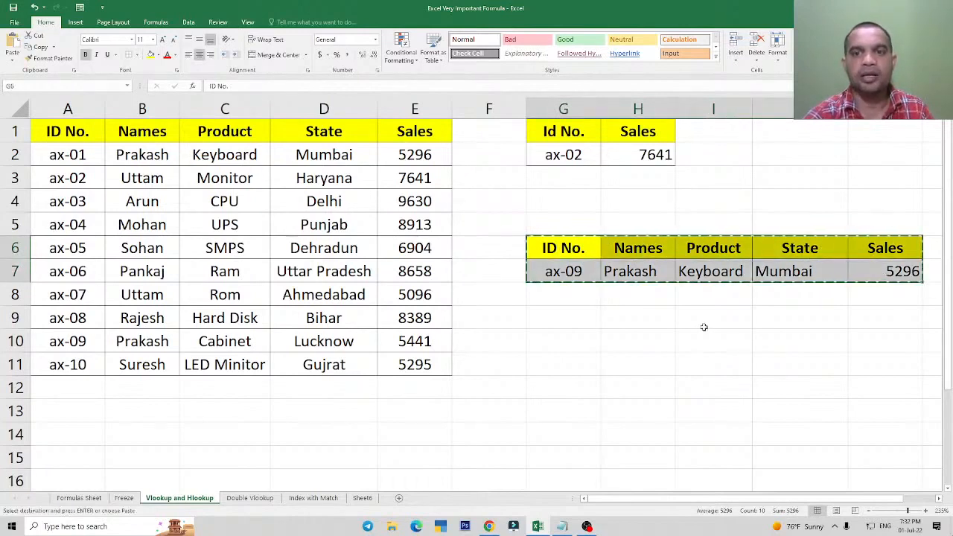
pyautogui.click(596, 359)
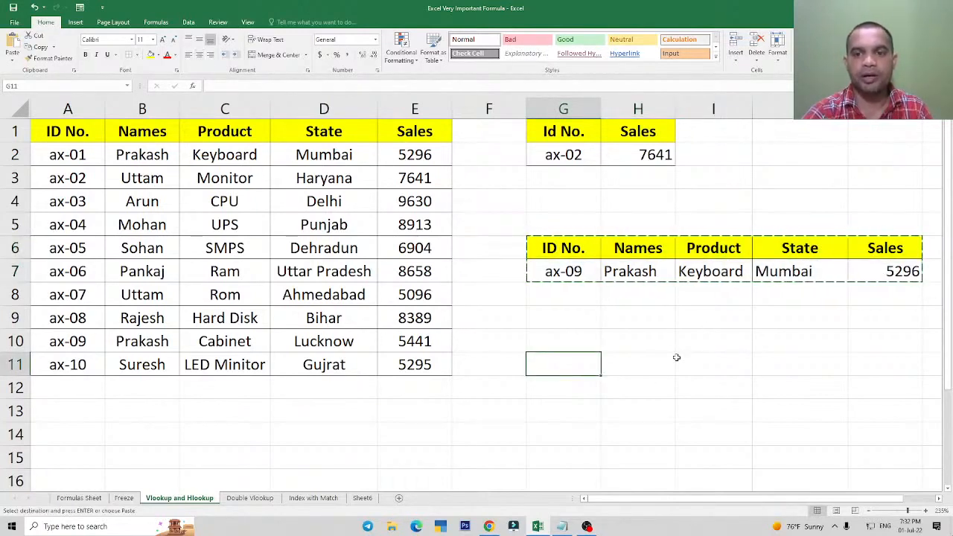
pyautogui.hotkey('ctrl', 'v')
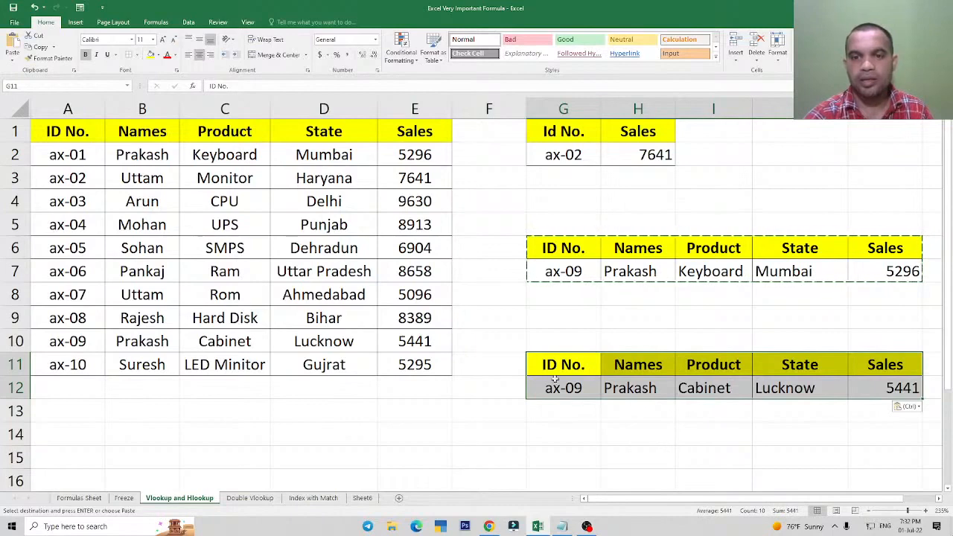
# Move the pasted lookup table G11:K12 down to G19.
pyautogui.moveTo(556, 370); pyautogui.dragTo(857, 391)
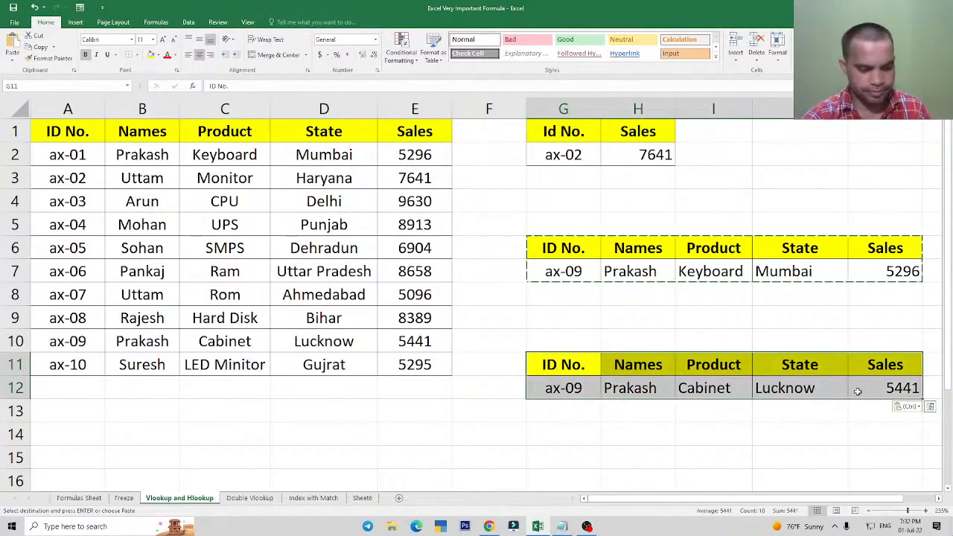
pyautogui.hotkey('ctrl', 'c')
pyautogui.hotkey('ctrl', 'c')
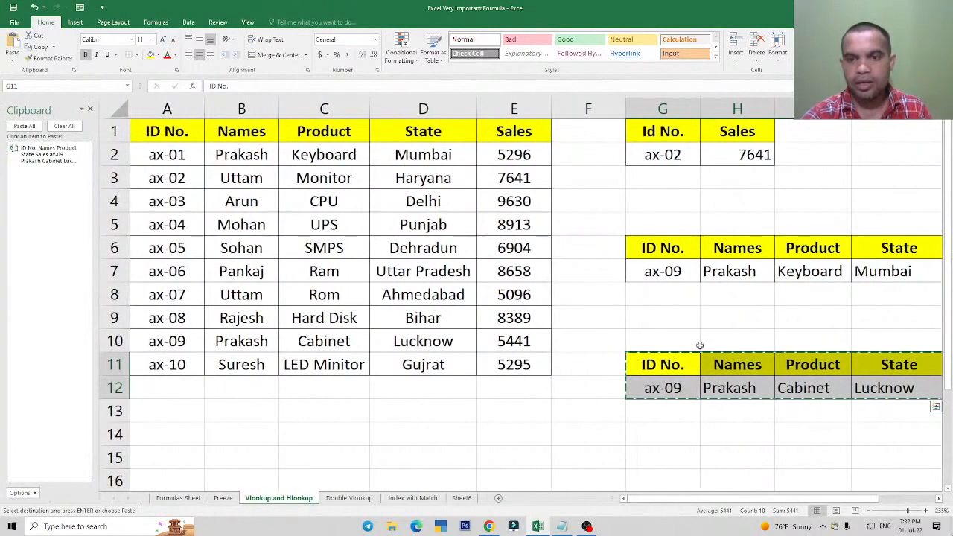
pyautogui.hscroll(3, 634, 500)
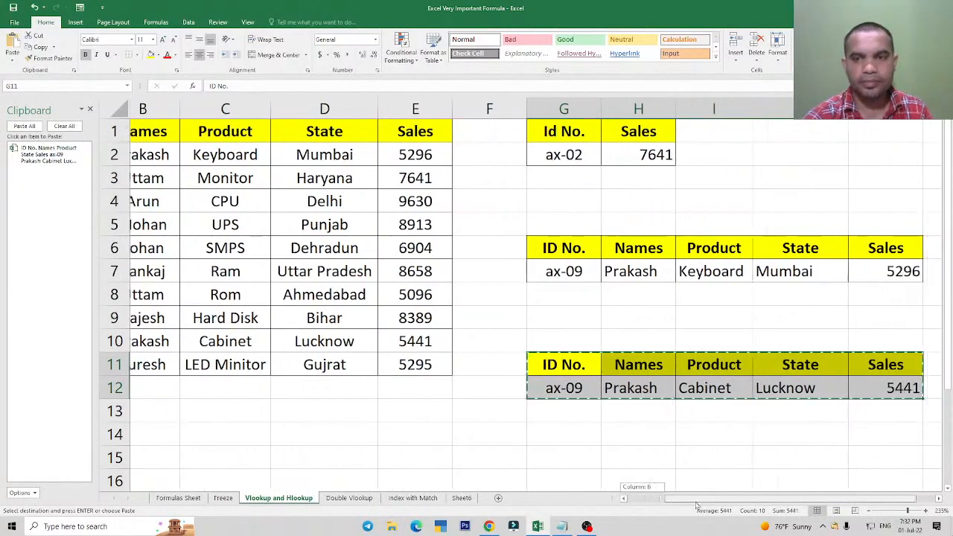
pyautogui.scroll(-2, 651, 336)
pyautogui.scroll(-1, 650, 336)
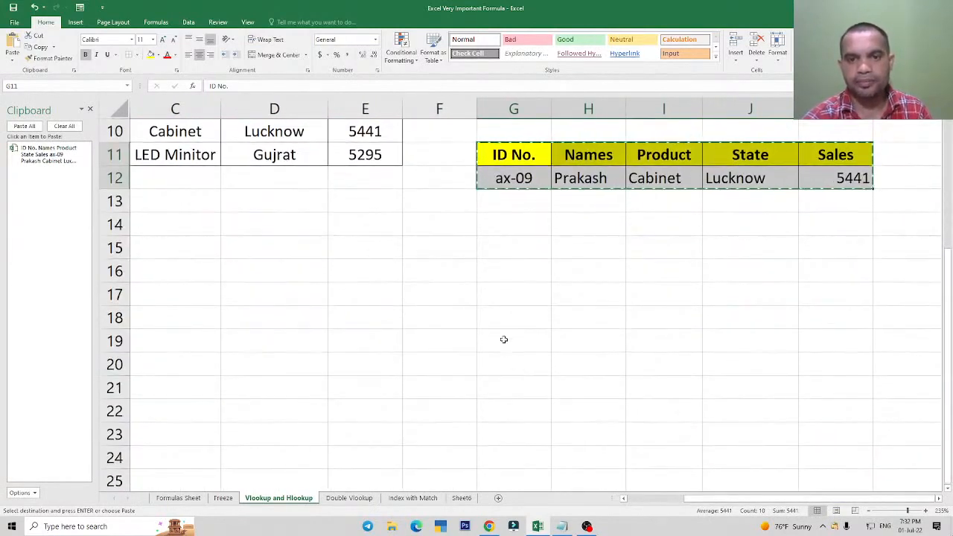
pyautogui.click(510, 339)
pyautogui.hotkey('ctrl', 'v')
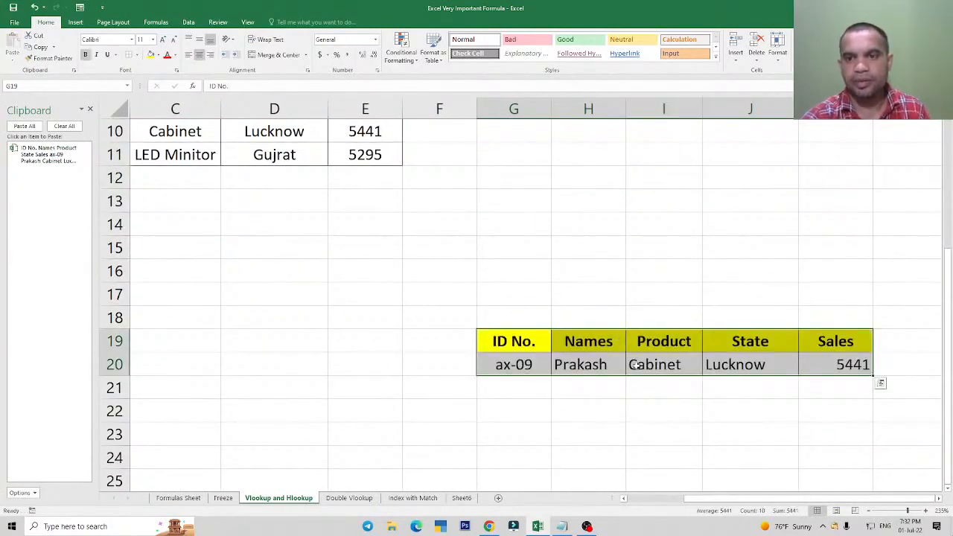
# Examine the table range referenced by the Product VLOOKUP formula in I20, leaving the formula as it is.
pyautogui.click(634, 365)
pyautogui.press('F2')
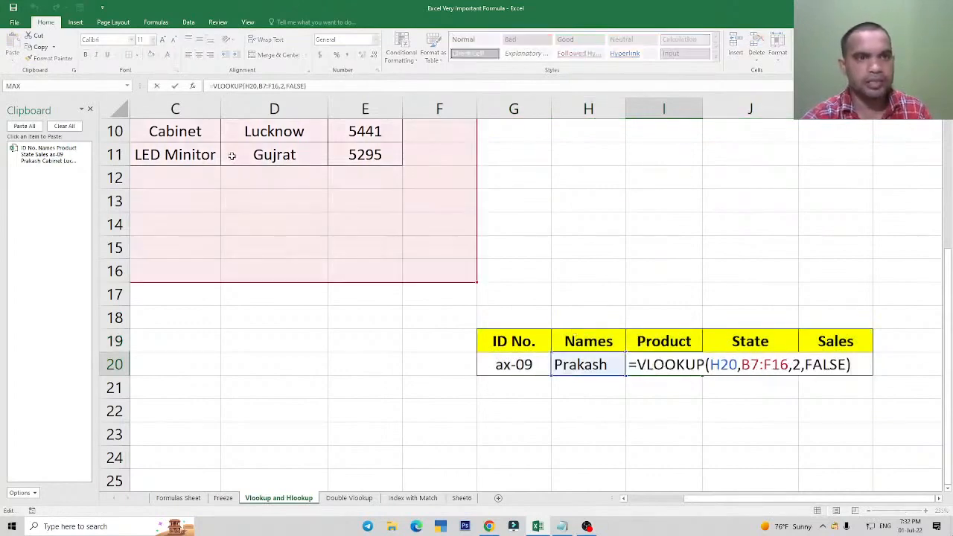
pyautogui.press('Escape')
# Clear the contents and formatting of the table copy in G19:K20.
pyautogui.moveTo(507, 344); pyautogui.dragTo(840, 365)
pyautogui.hotkey('ctrl', 'q')
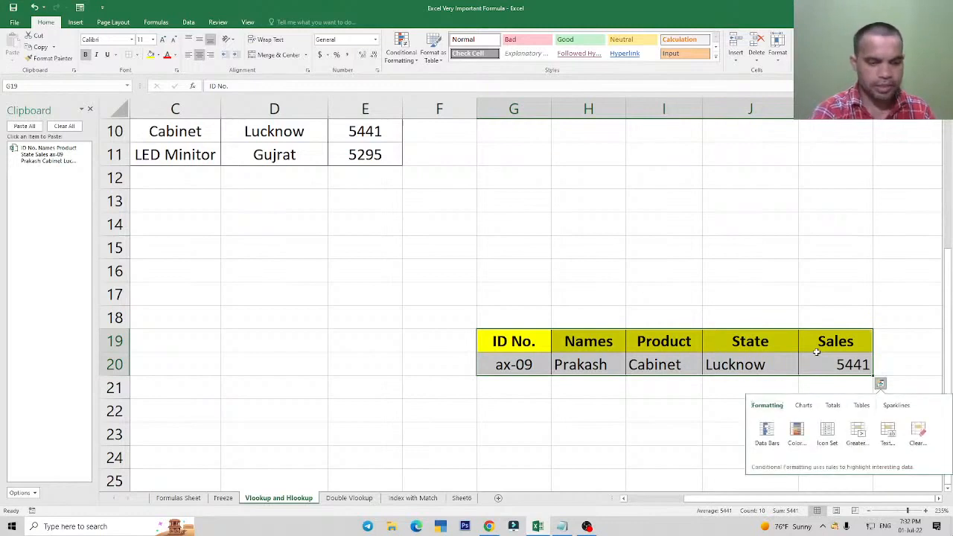
pyautogui.press('Escape')
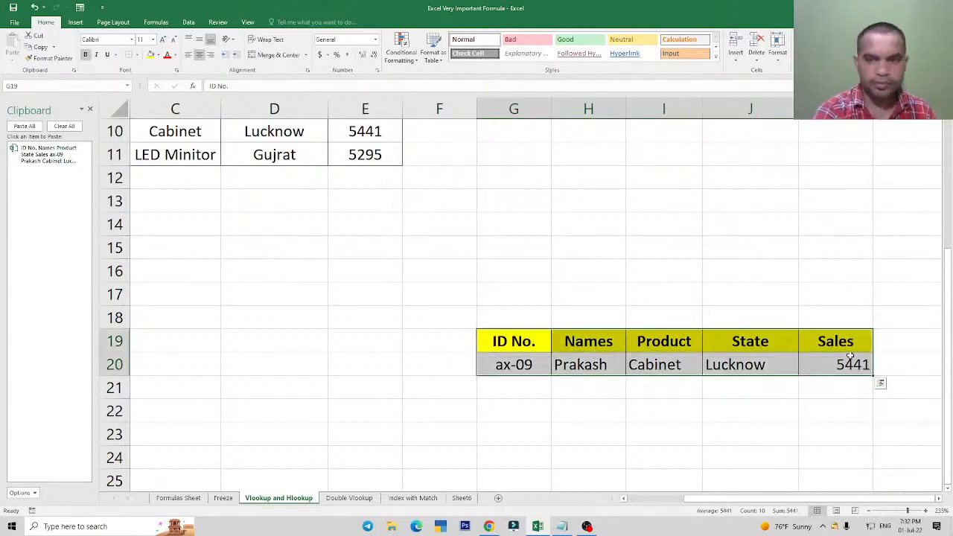
pyautogui.hotkey('alt', 'h')
pyautogui.press('e')
pyautogui.press('a')
# Copy the original lookup table G6:K7, close the clipboard history, and paste the table at C24.
pyautogui.click(613, 271)
pyautogui.scroll(3, 624, 230)
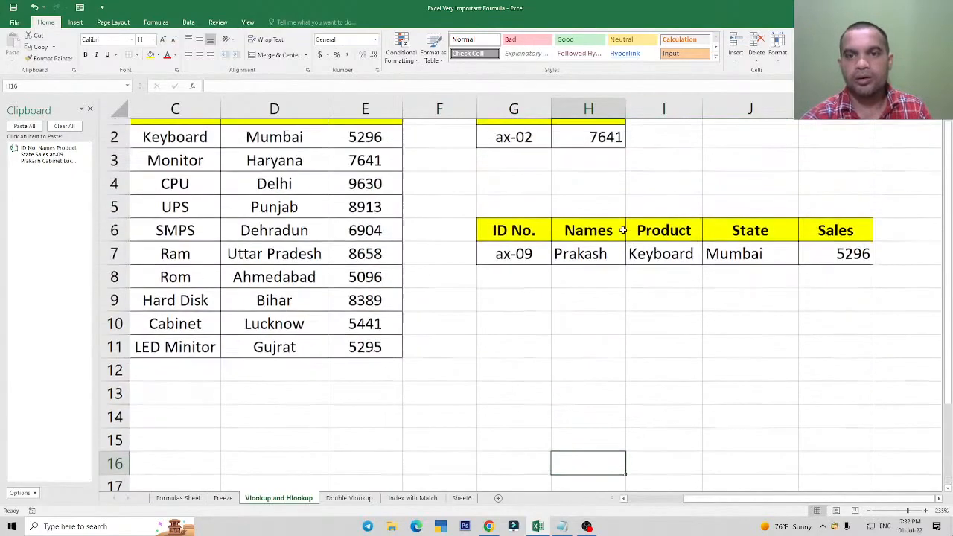
pyautogui.moveTo(502, 249); pyautogui.dragTo(821, 271)
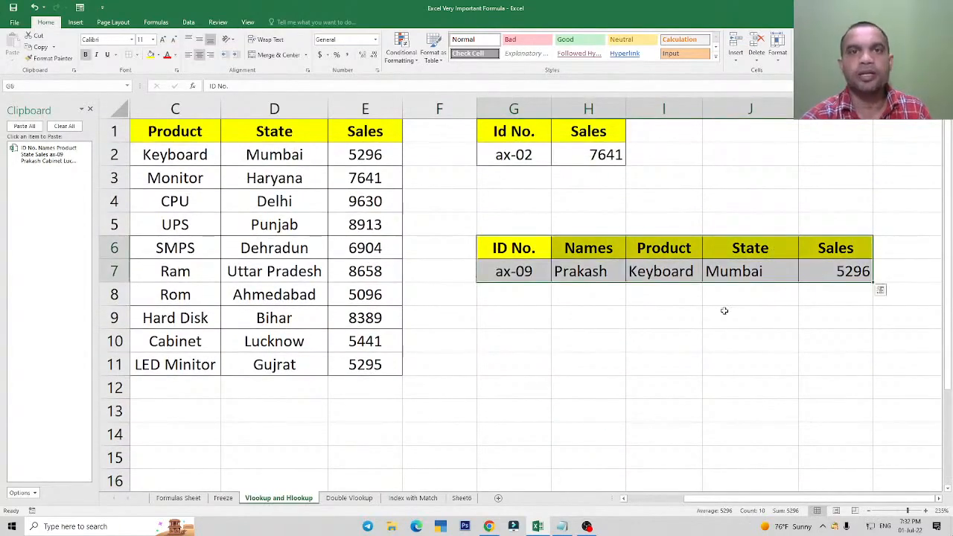
pyautogui.hotkey('ctrl', 'c')
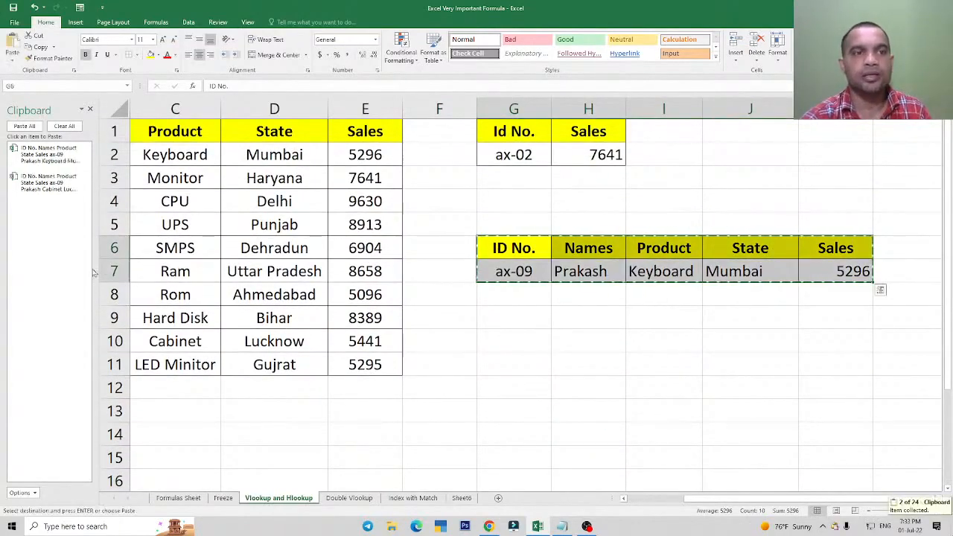
pyautogui.click(90, 111)
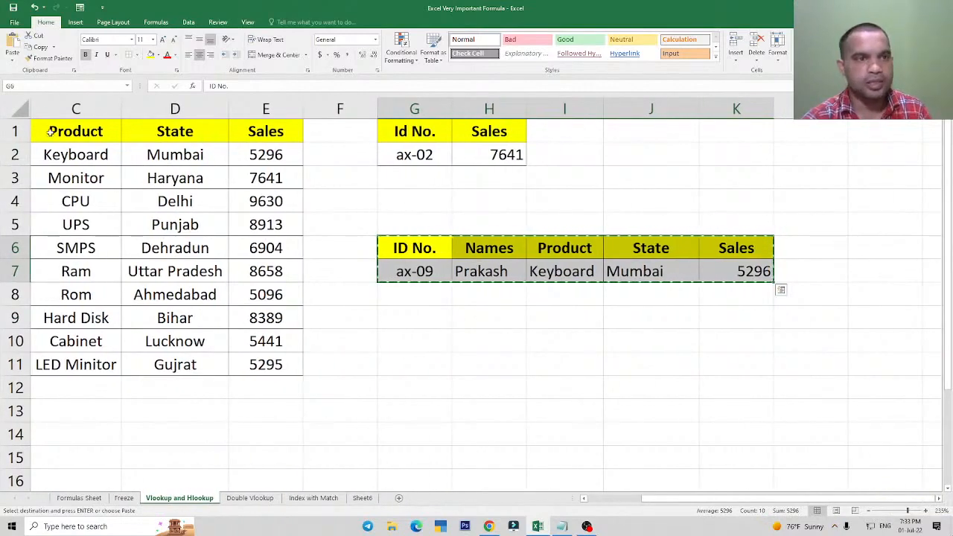
pyautogui.scroll(-3, 511, 255)
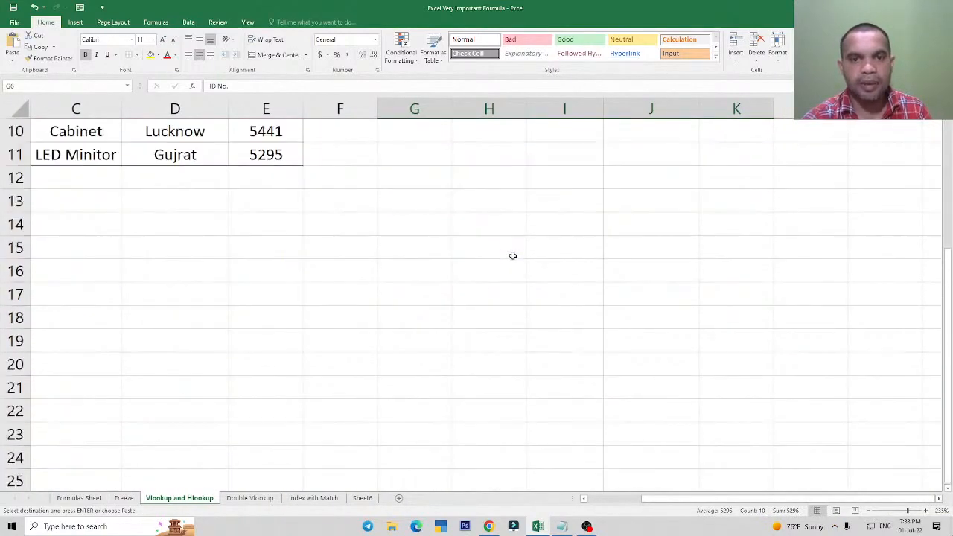
pyautogui.scroll(-2, 17, 411)
pyautogui.click(77, 317)
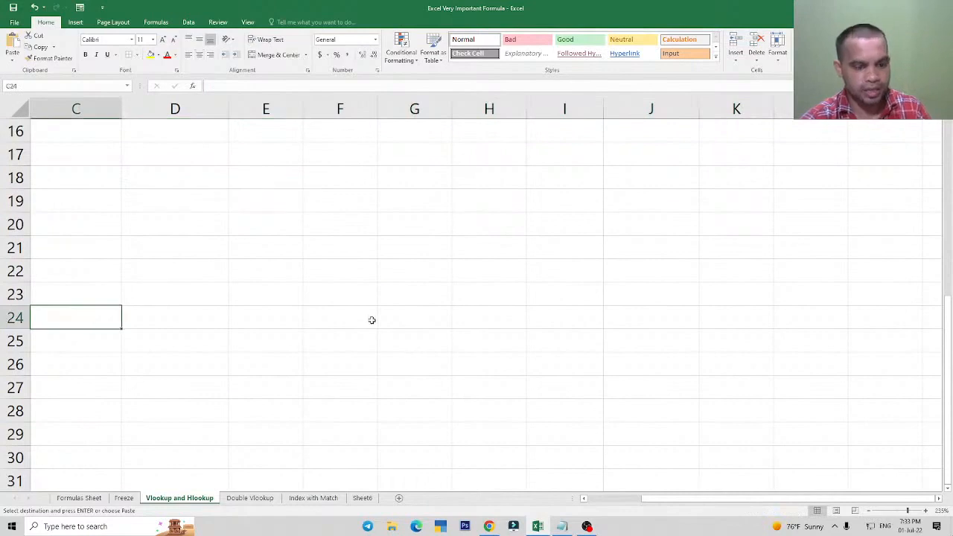
pyautogui.hotkey('ctrl', 'v')
# Examine the VLOOKUP formulas for Names, State and Sales in row 25 of the pasted table.
pyautogui.click(181, 335)
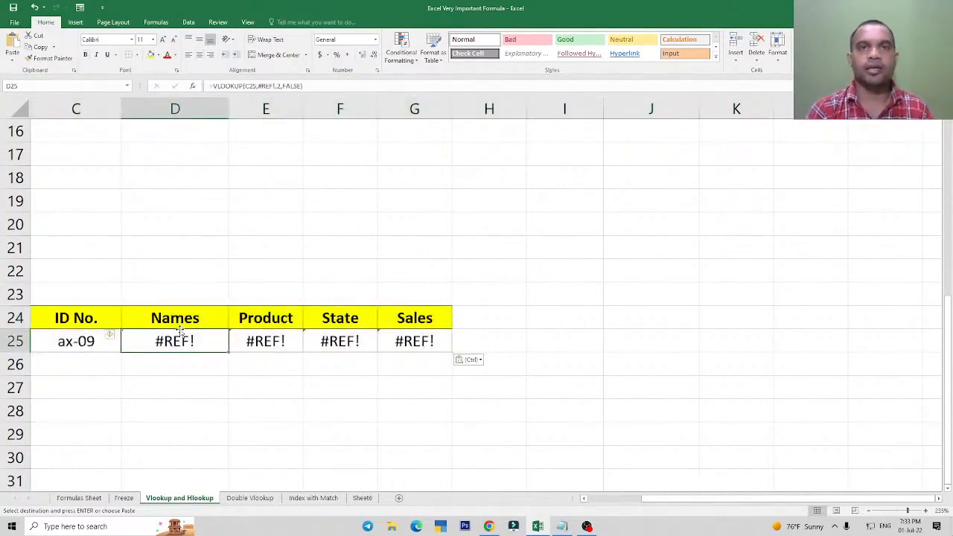
pyautogui.scroll(5, 592, 347)
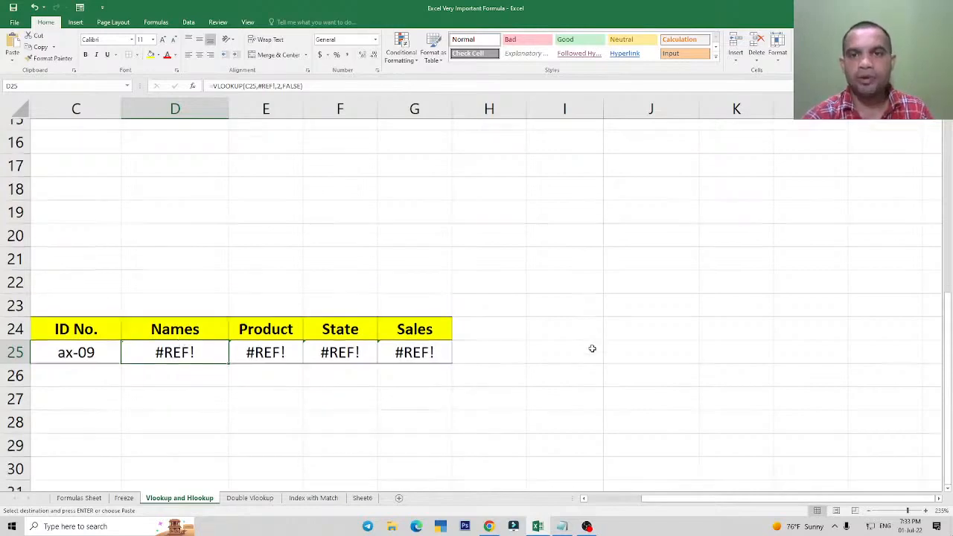
pyautogui.scroll(-4, 394, 285)
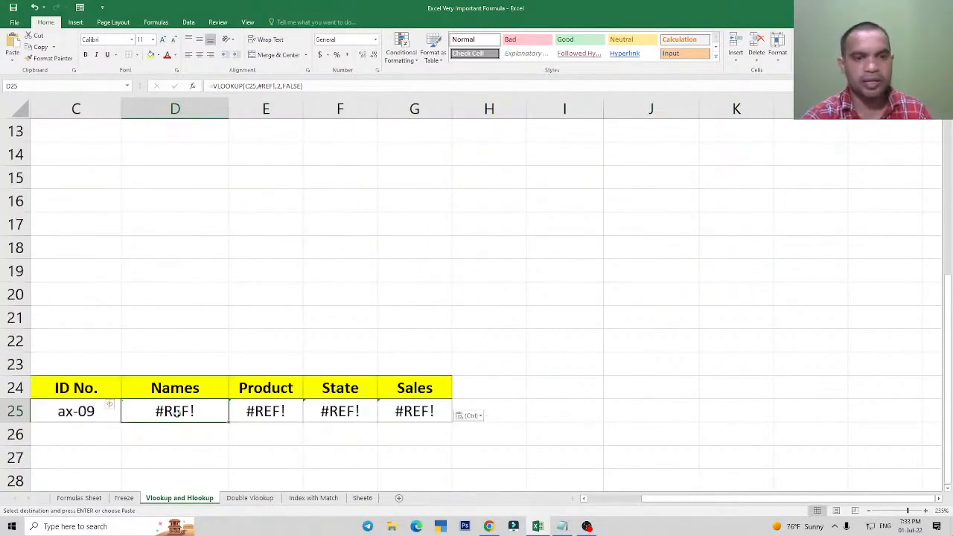
pyautogui.click(334, 410)
pyautogui.click(437, 412)
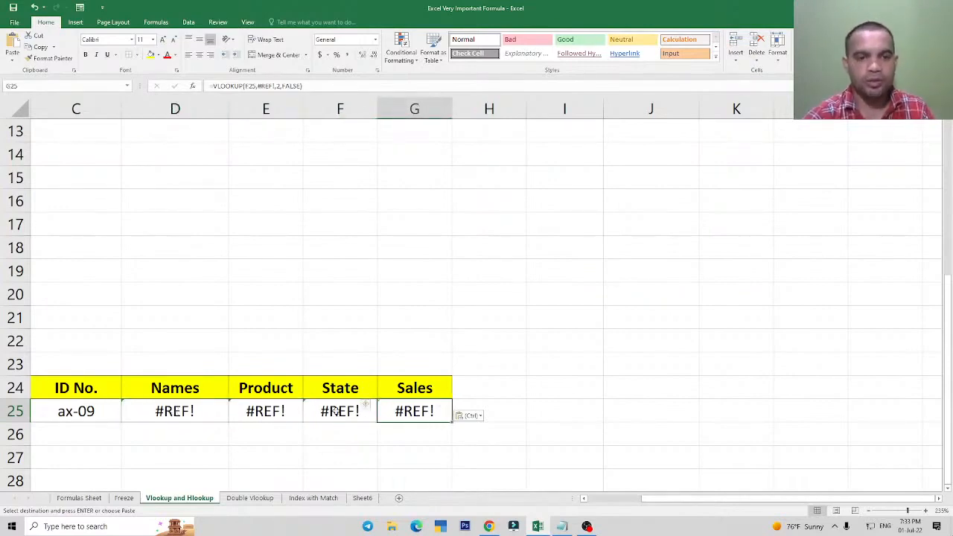
# Return to the original lookup table at a larger zoom and examine the Product VLOOKUP formula in I7.
pyautogui.keyDown('ctrl'); pyautogui.scroll(3, 415, 413); pyautogui.keyUp('ctrl')
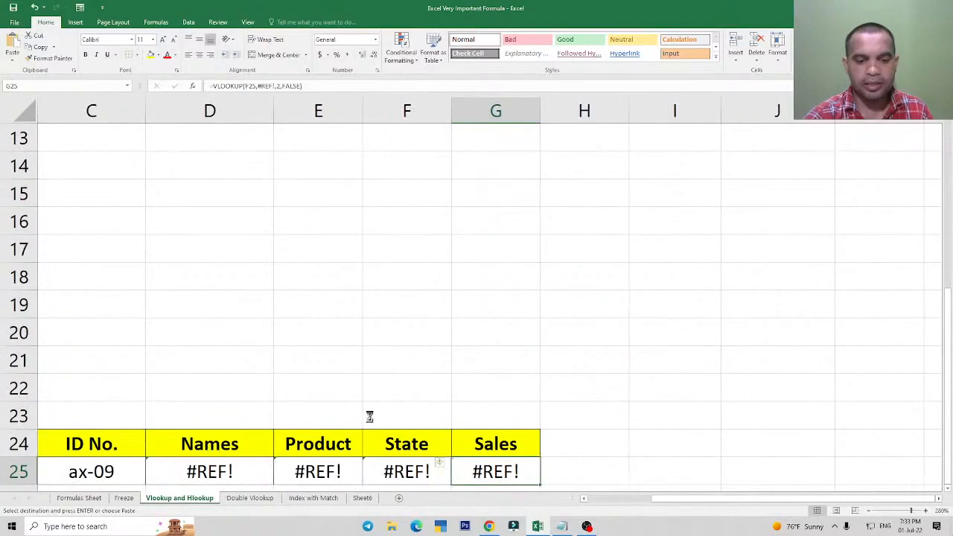
pyautogui.keyDown('ctrl'); pyautogui.scroll(2, 369, 416); pyautogui.keyUp('ctrl')
pyautogui.keyDown('ctrl'); pyautogui.scroll(1, 271, 445); pyautogui.keyUp('ctrl')
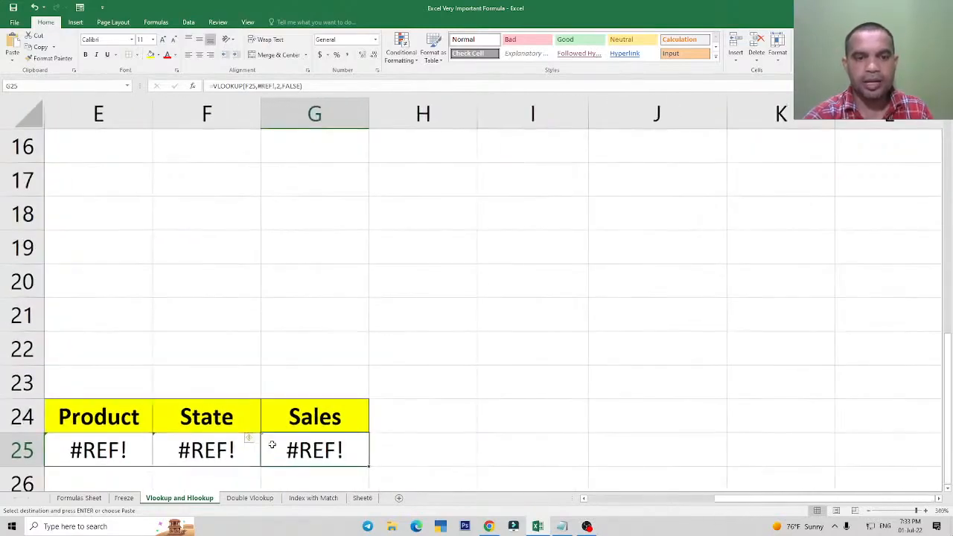
pyautogui.scroll(5, 611, 362)
pyautogui.click(501, 348)
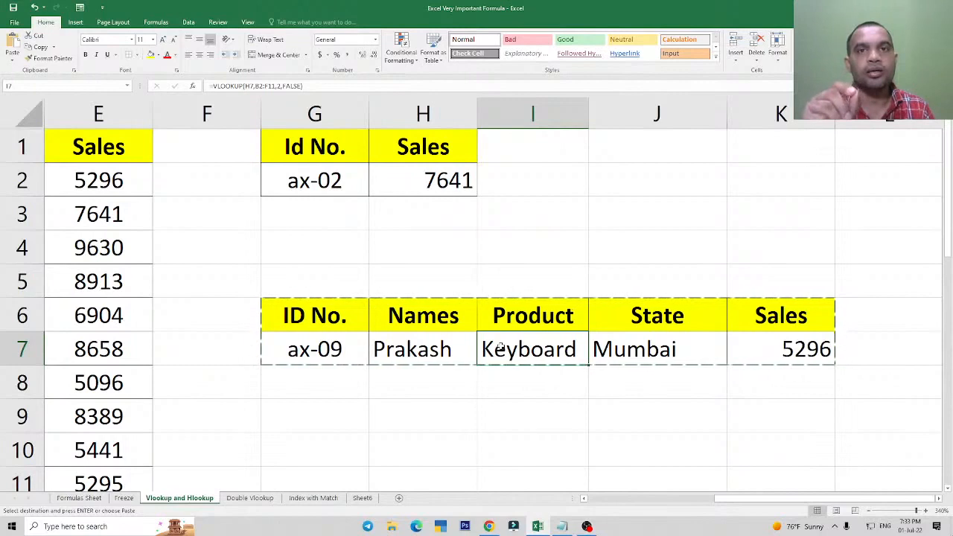
# Cancel the pending copy and compare the Names VLOOKUP formula in H7 with the pasted Product, State and Sales formulas in E25:G25.
pyautogui.click(439, 348)
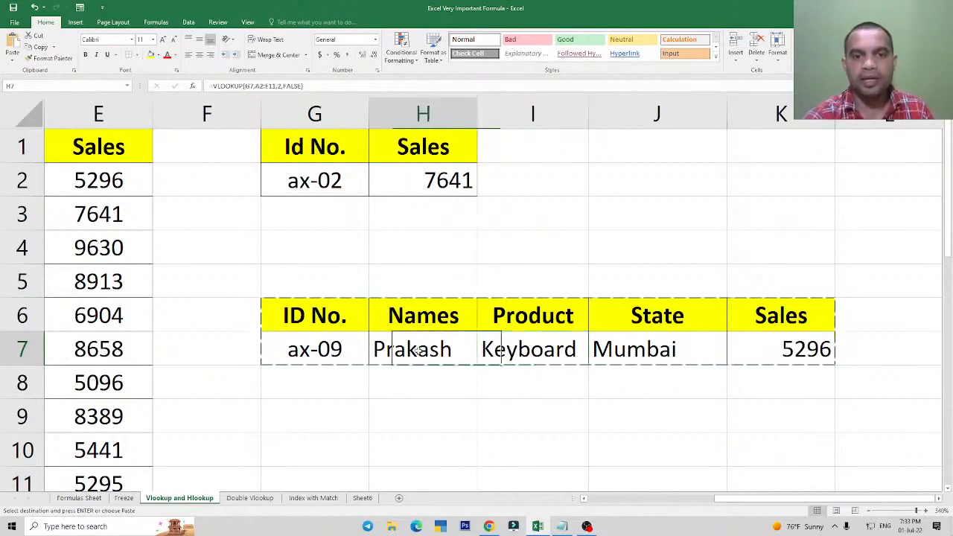
pyautogui.click(327, 348)
pyautogui.click(446, 348)
pyautogui.press('Escape')
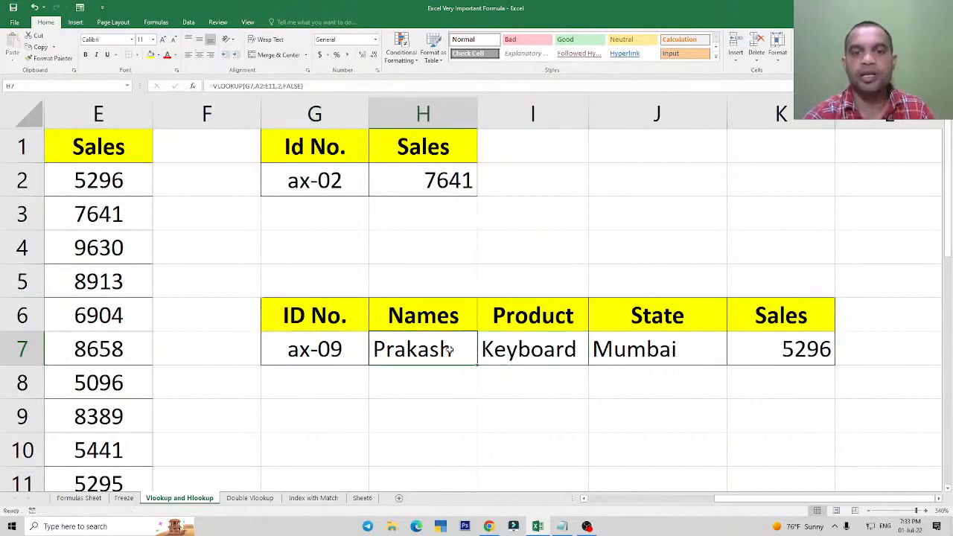
pyautogui.scroll(-8, 447, 350)
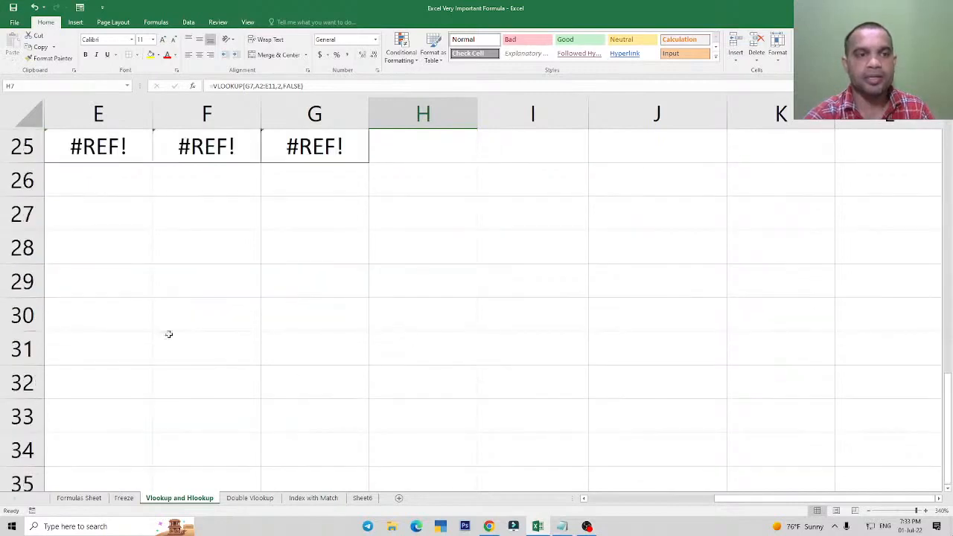
pyautogui.scroll(2, 166, 334)
pyautogui.moveTo(75, 347); pyautogui.dragTo(274, 359)
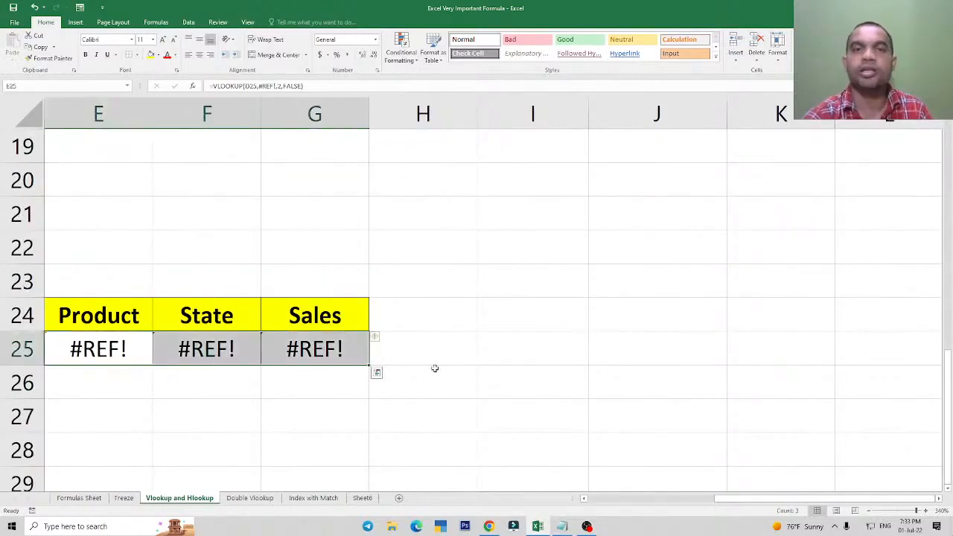
pyautogui.click(519, 348)
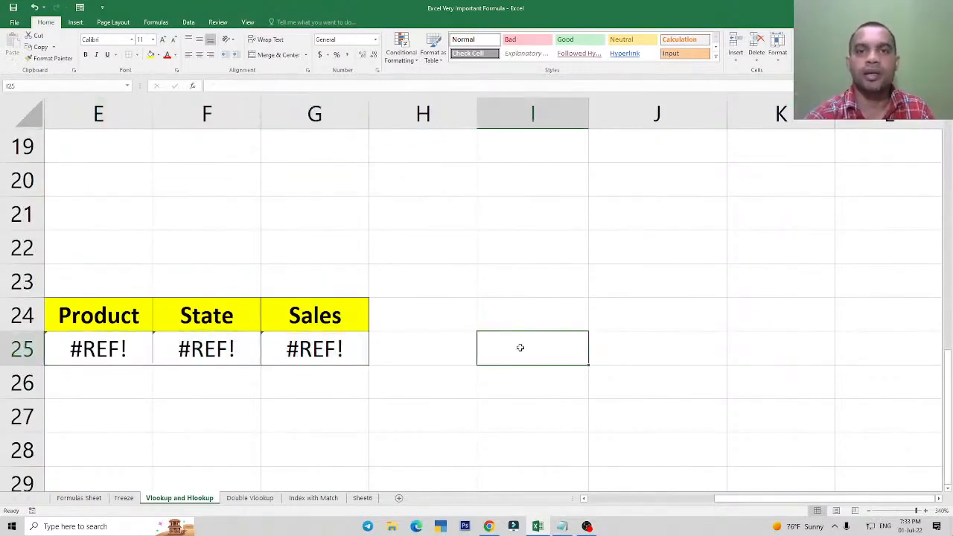
pyautogui.scroll(6, 557, 323)
pyautogui.click(449, 344)
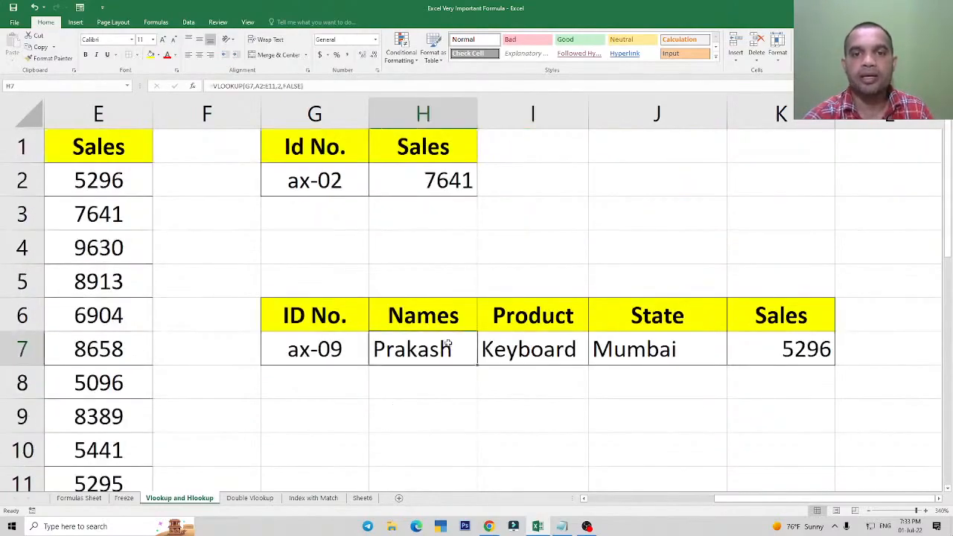
# Clear the contents and formatting of the pasted table copy in C24:H26.
pyautogui.scroll(-7, 443, 328)
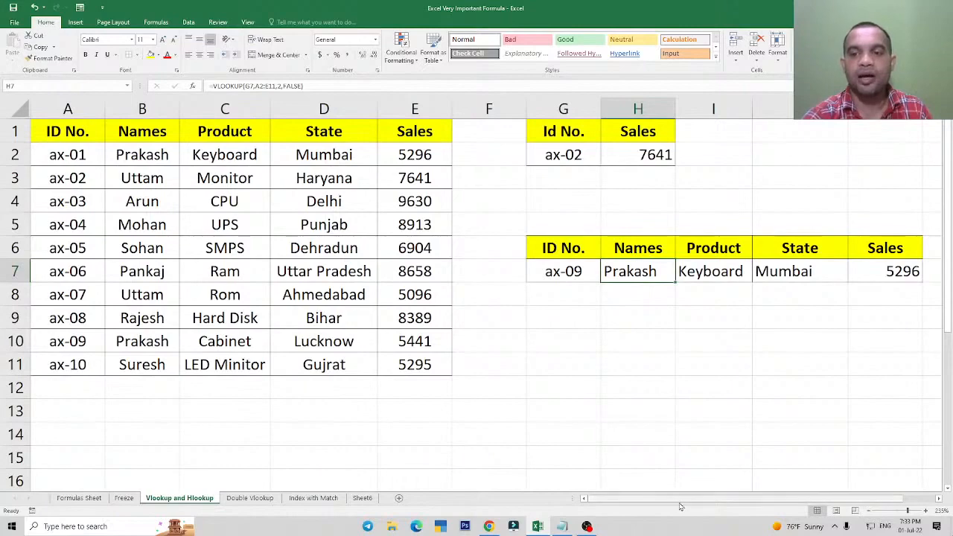
pyautogui.moveTo(685, 499); pyautogui.dragTo(692, 504)
pyautogui.scroll(-5, 380, 335)
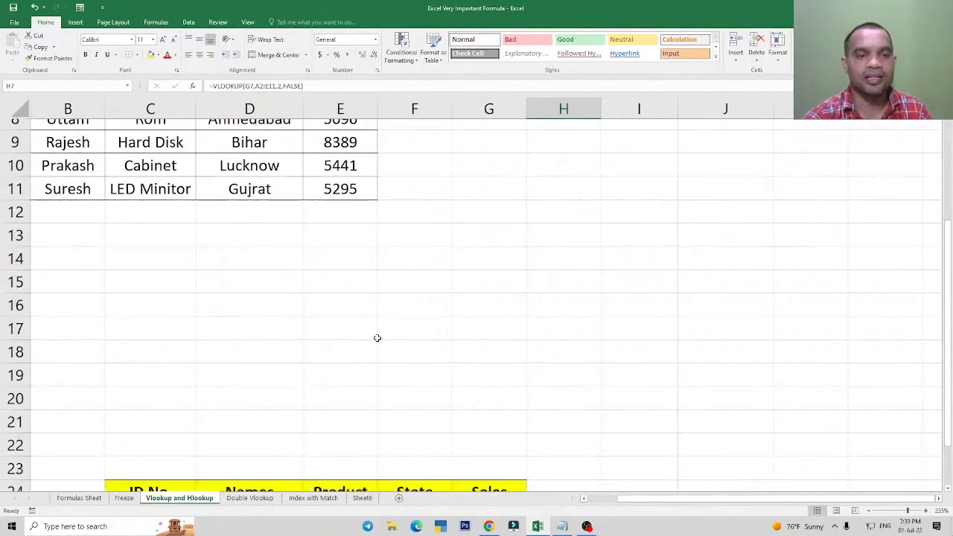
pyautogui.moveTo(192, 323); pyautogui.dragTo(531, 352)
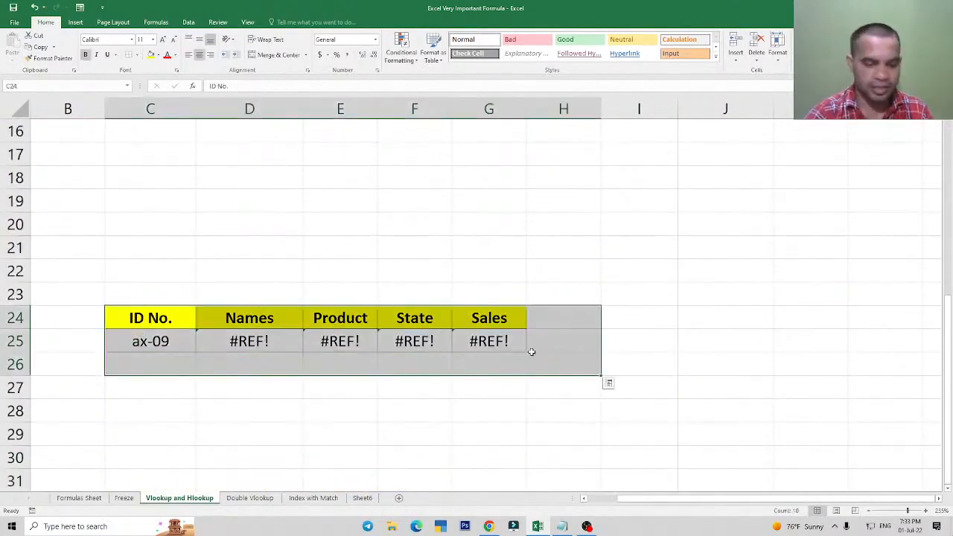
pyautogui.hotkey('ctrl', 'z')
pyautogui.click(656, 345)
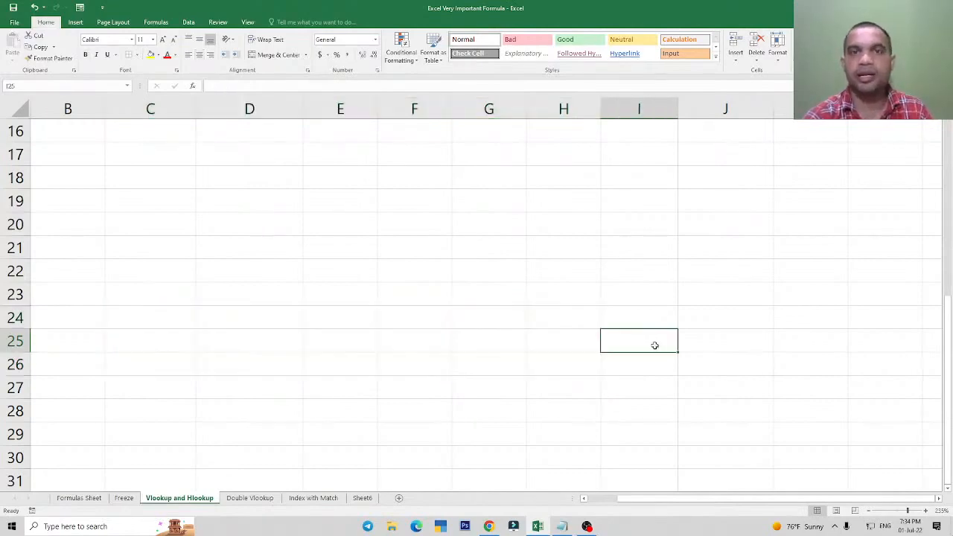
# Delete the Product, State and Sales formulas in I7:K7 of the original lookup table.
pyautogui.scroll(3, 671, 357)
pyautogui.scroll(2, 674, 368)
pyautogui.click(563, 273)
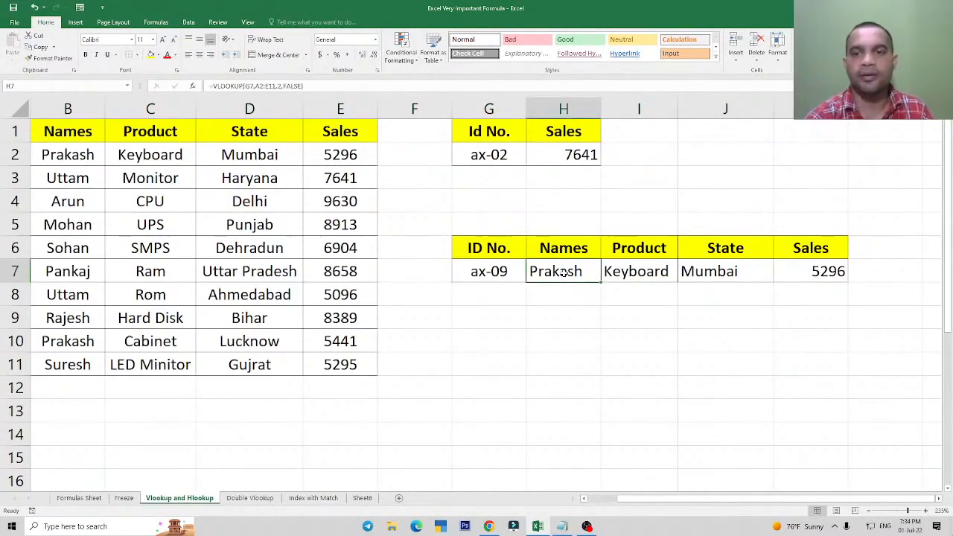
pyautogui.moveTo(645, 275); pyautogui.dragTo(819, 273)
pyautogui.press('Delete')
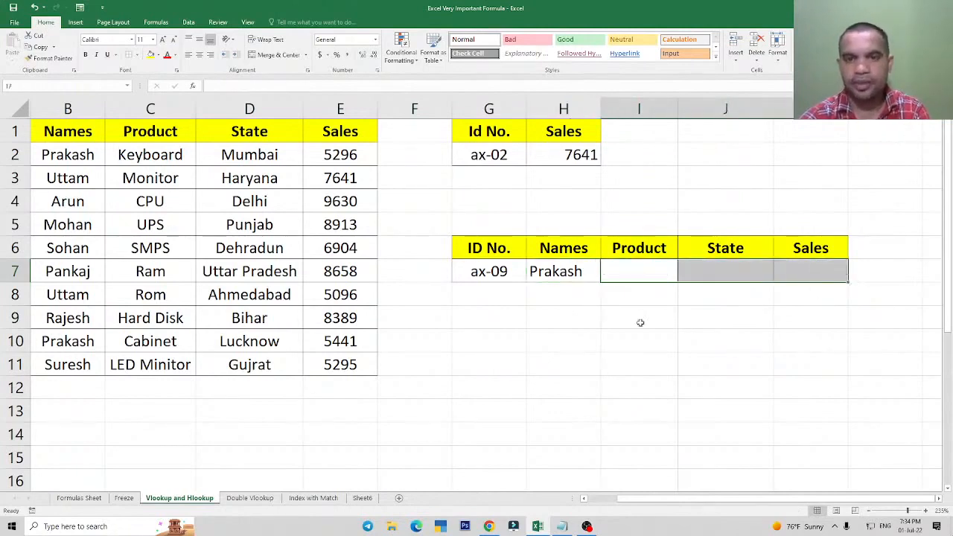
# Examine the Names VLOOKUP formula in H7, highlighting its lookup value G7, and close it without changes.
pyautogui.click(555, 273)
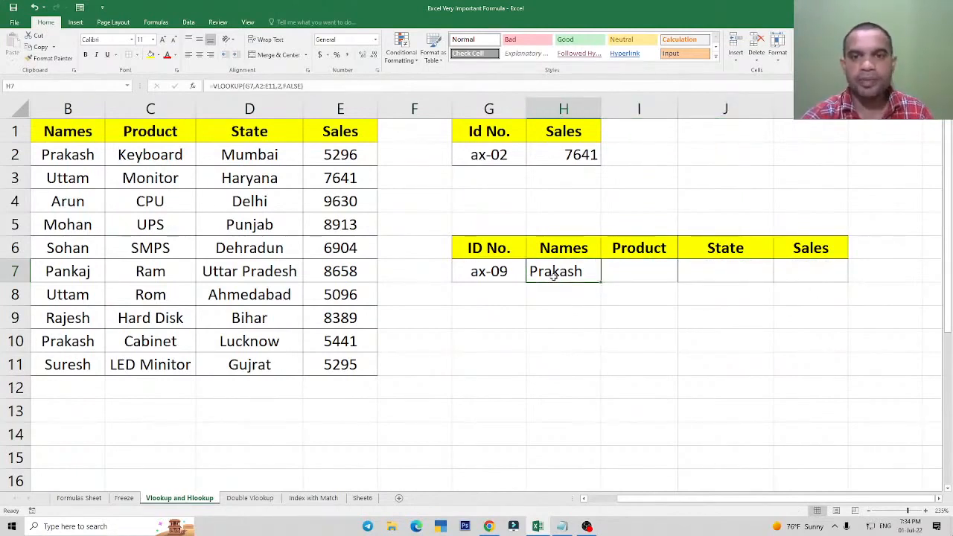
pyautogui.click(474, 286)
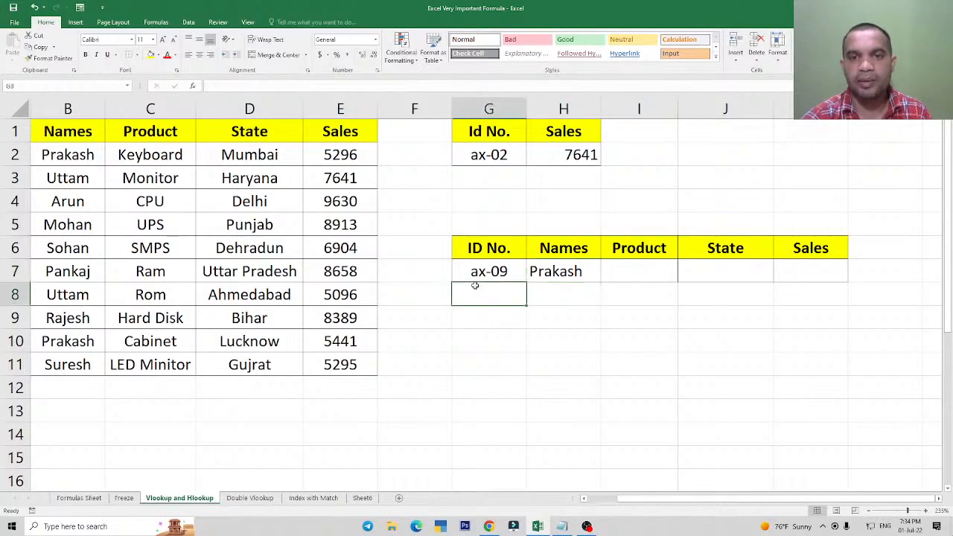
pyautogui.doubleClick(559, 274)
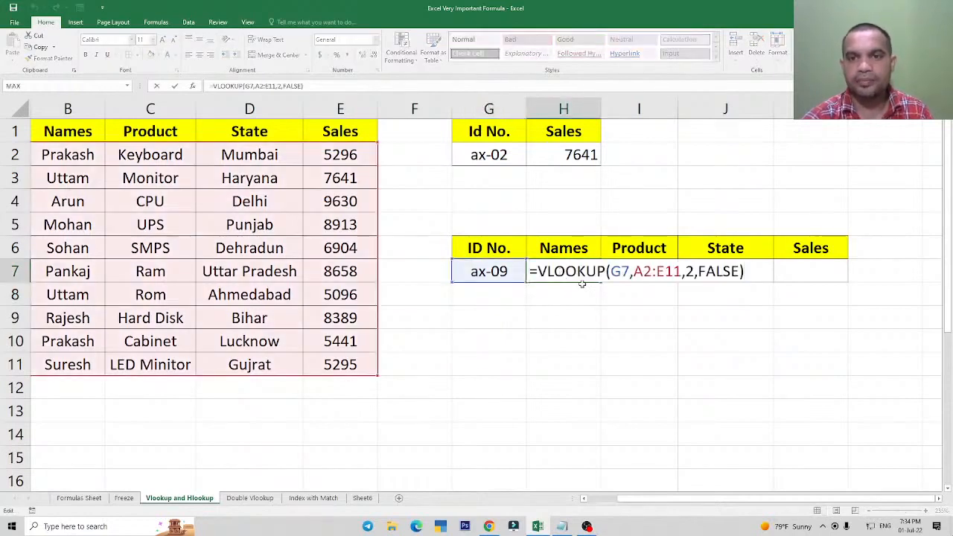
pyautogui.doubleClick(620, 271)
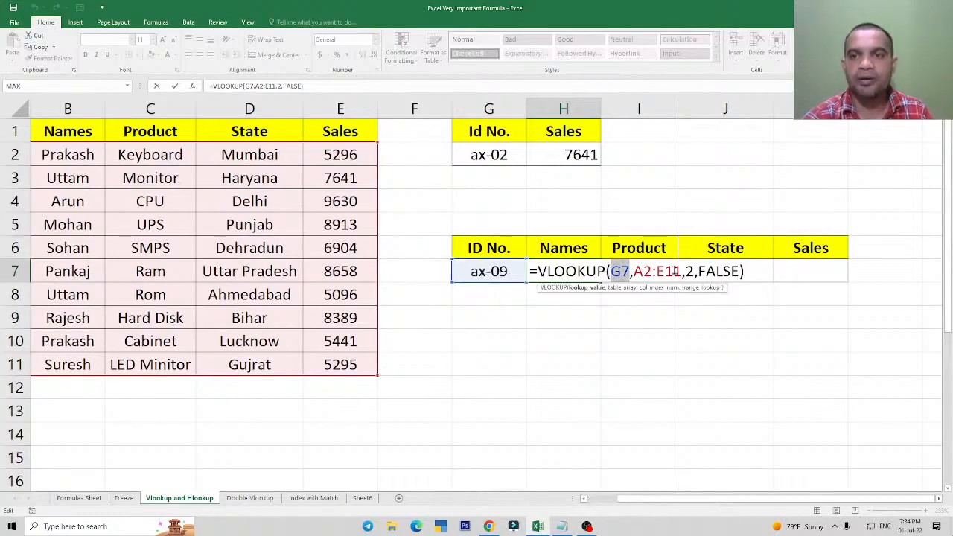
pyautogui.hotkey('ctrl', 'Return')
pyautogui.click(642, 273)
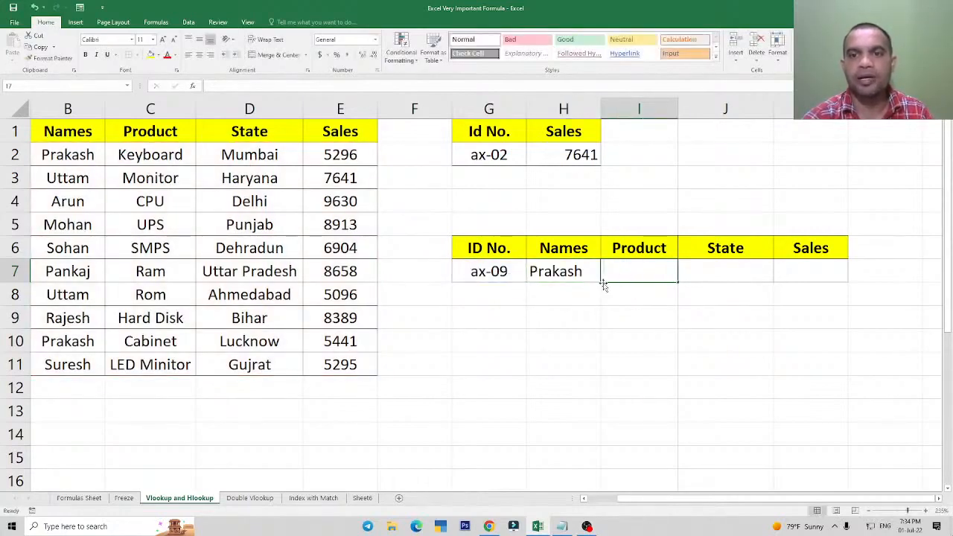
# Undo the deletion of the Product, State and Sales formulas in I7:K7.
pyautogui.click(576, 272)
pyautogui.hotkey('ctrl', 'z')
pyautogui.click(633, 273)
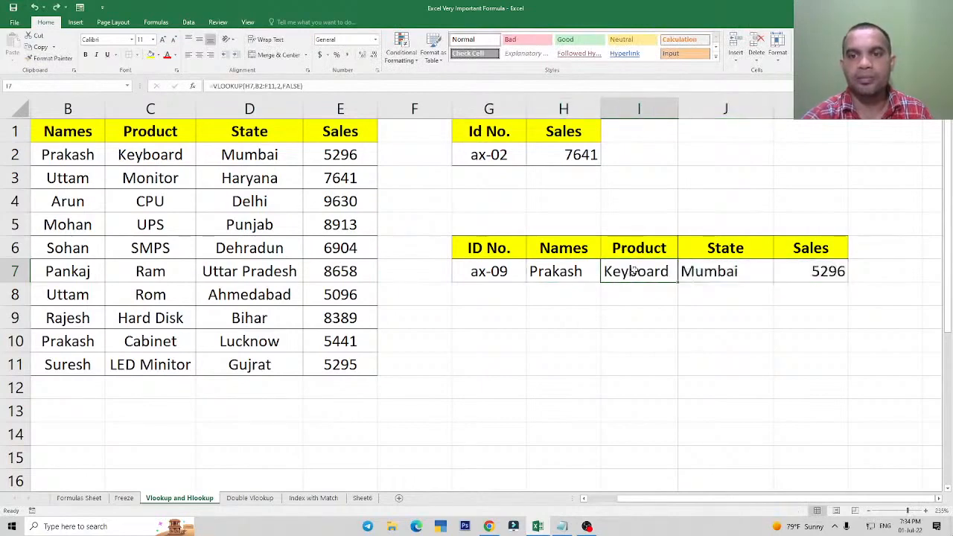
# Examine how the lookup value and table range shift across the VLOOKUP formulas in H7, I7 and J7.
pyautogui.doubleClick(556, 272)
pyautogui.click(633, 277)
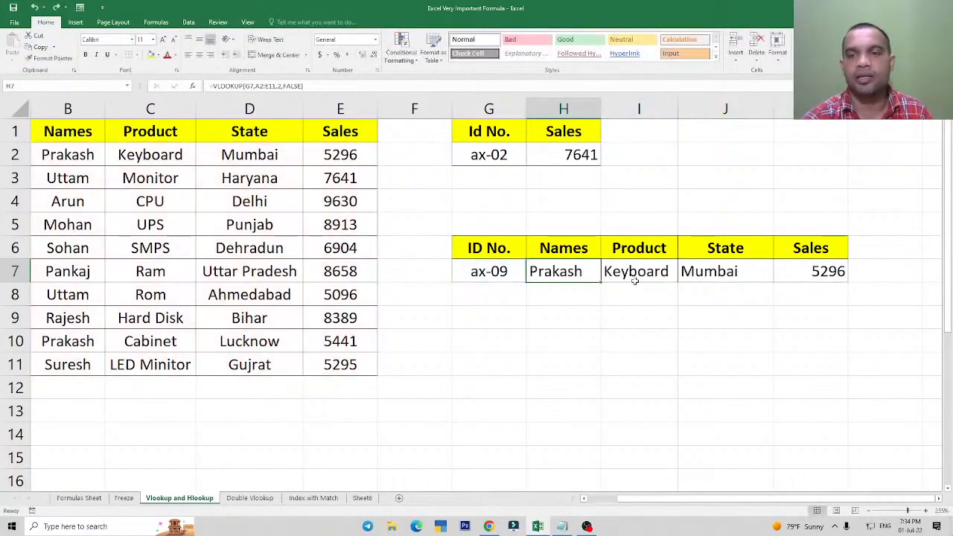
pyautogui.doubleClick(639, 277)
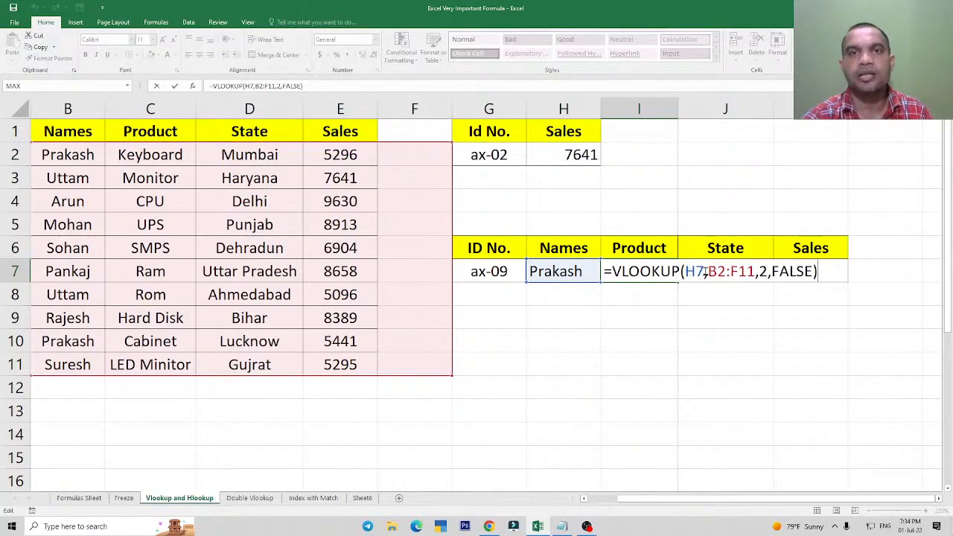
pyautogui.click(705, 276)
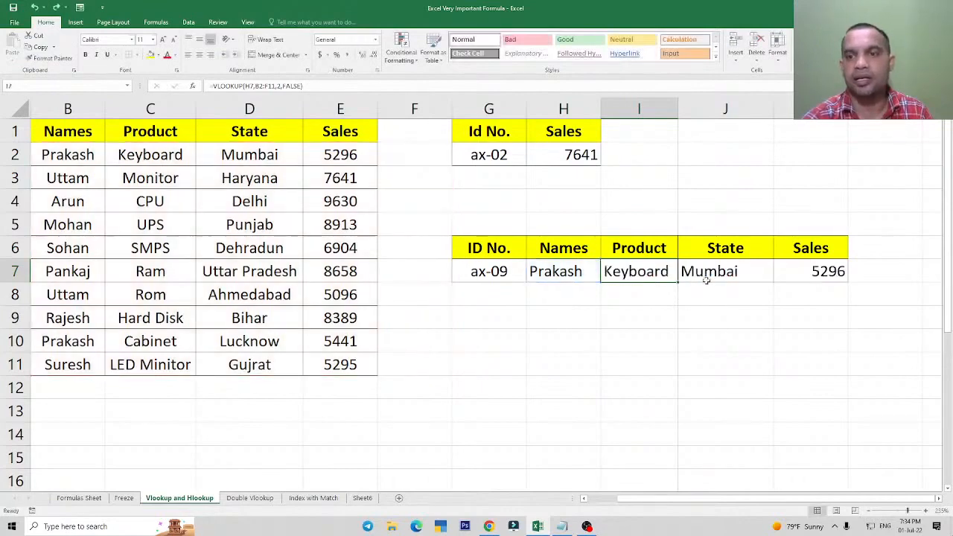
pyautogui.doubleClick(719, 276)
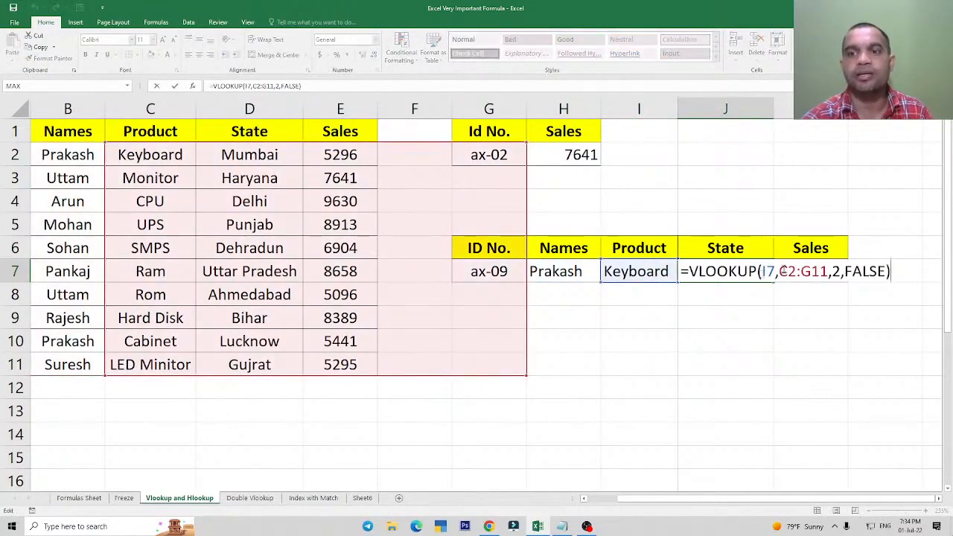
pyautogui.click(780, 277)
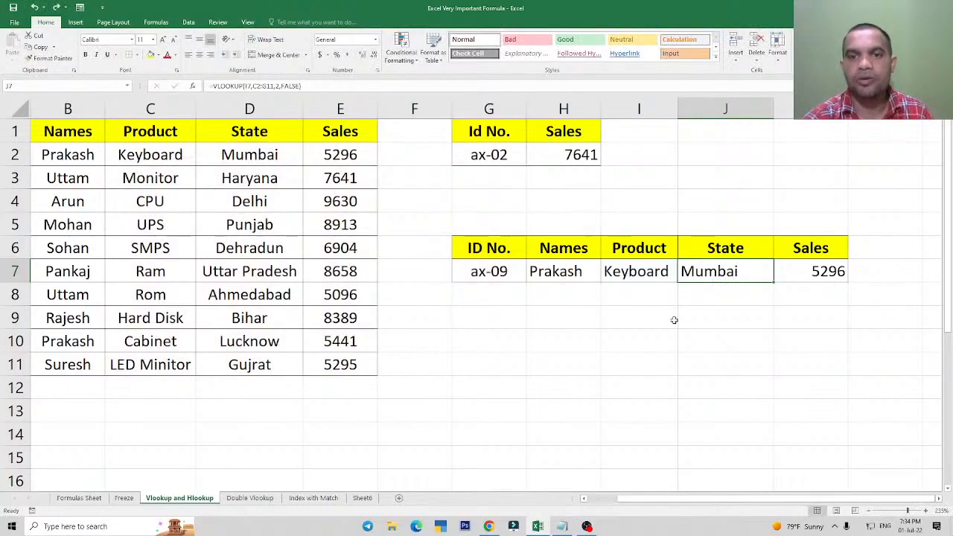
pyautogui.click(566, 274)
pyautogui.doubleClick(563, 277)
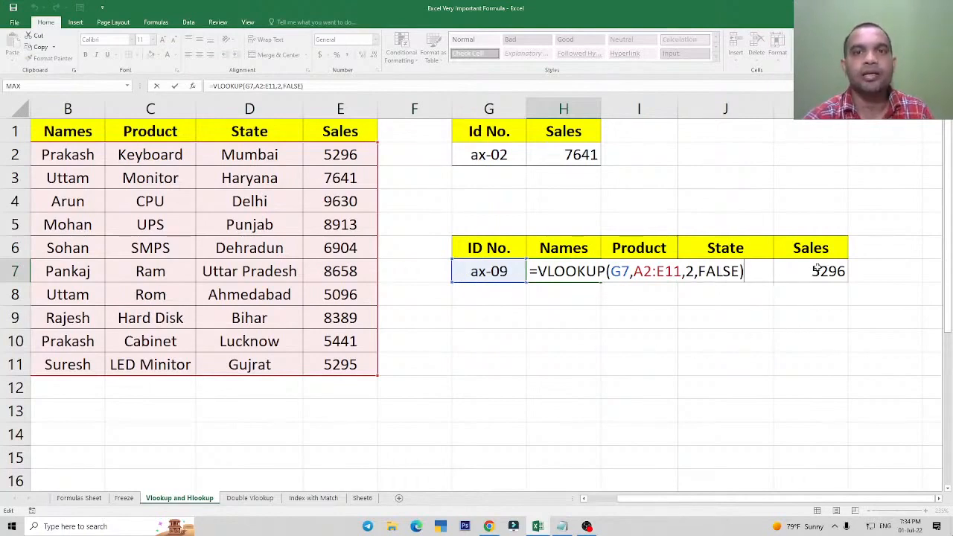
pyautogui.hotkey('ctrl', 'Return')
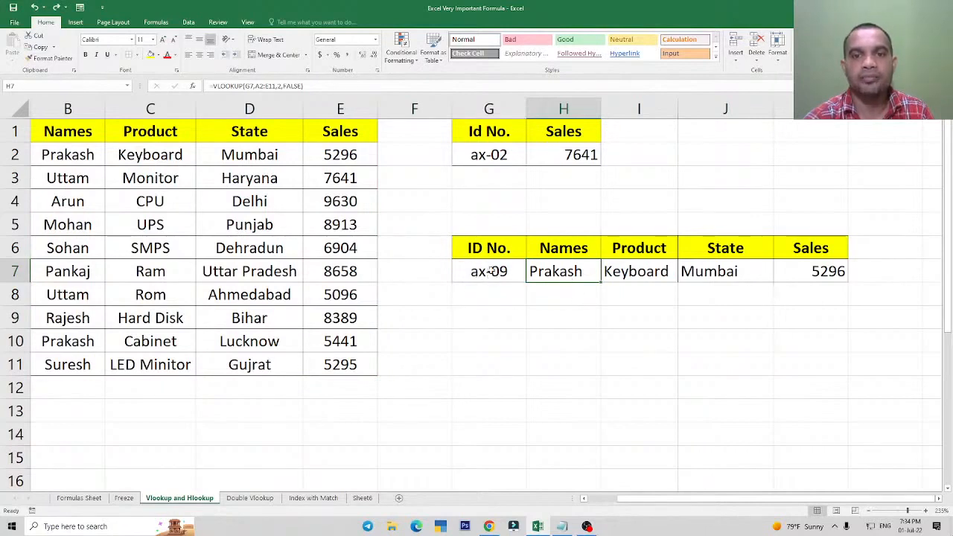
# Lock the column of the lookup value in the H7 VLOOKUP formula as $G7.
pyautogui.doubleClick(562, 273)
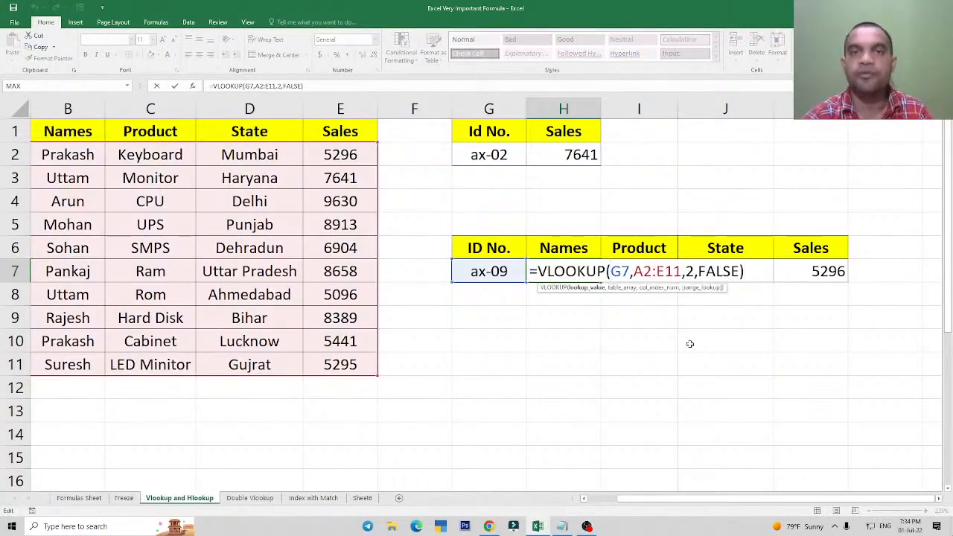
pyautogui.press('F4')
pyautogui.press('F4')
pyautogui.press('F4')
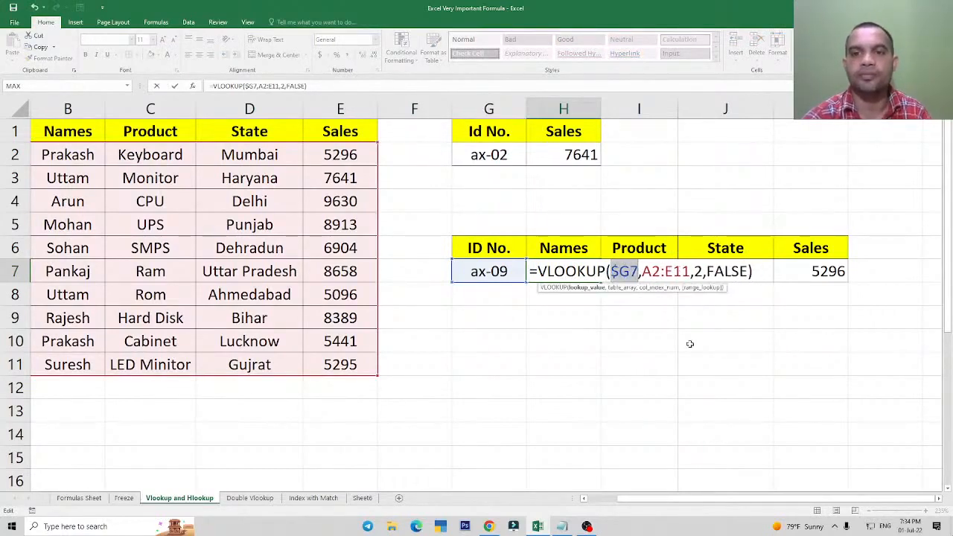
# Make the table array in the H7 VLOOKUP formula absolute as $A$2:$E$11, keep column index 2, and confirm the formula.
pyautogui.click(650, 273)
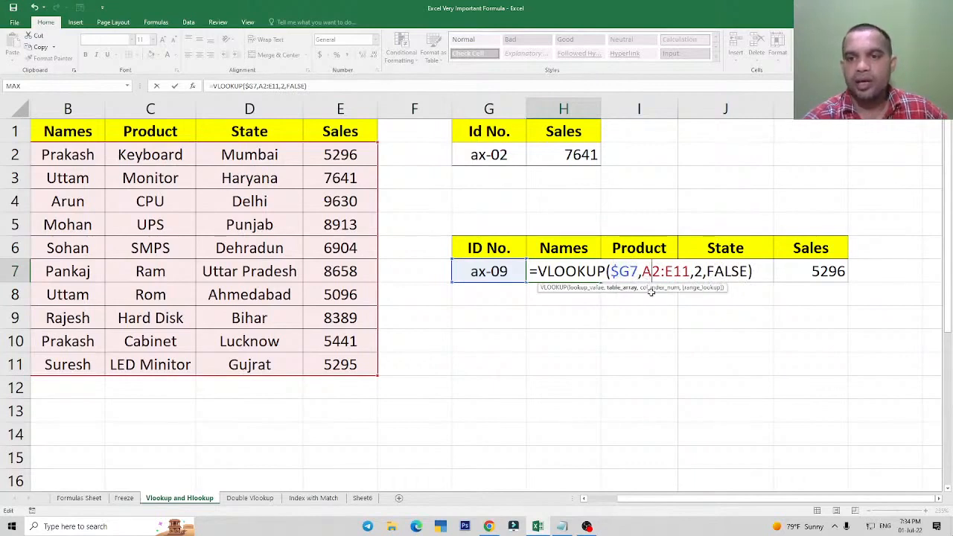
pyautogui.moveTo(649, 273); pyautogui.dragTo(689, 272)
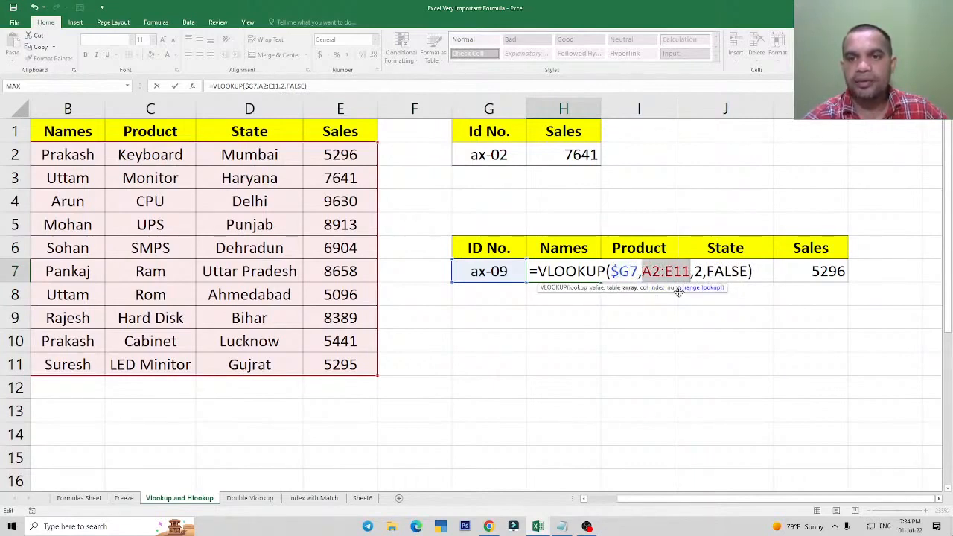
pyautogui.click(612, 273)
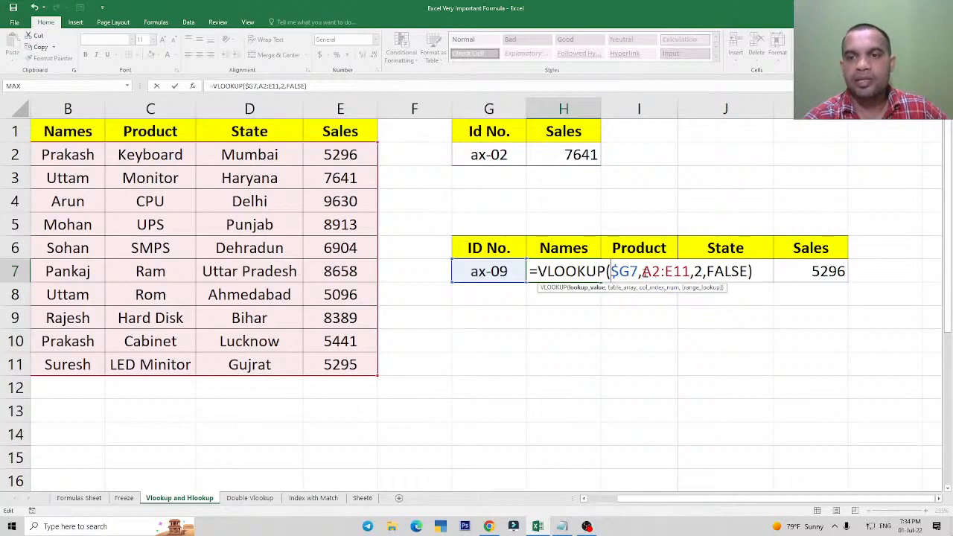
pyautogui.moveTo(642, 273); pyautogui.dragTo(691, 273)
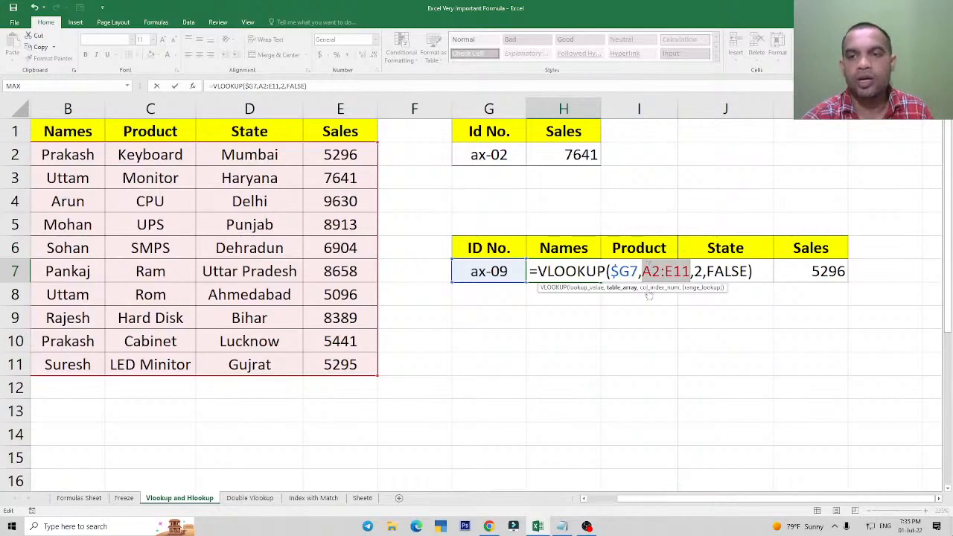
pyautogui.moveTo(642, 269); pyautogui.dragTo(681, 271)
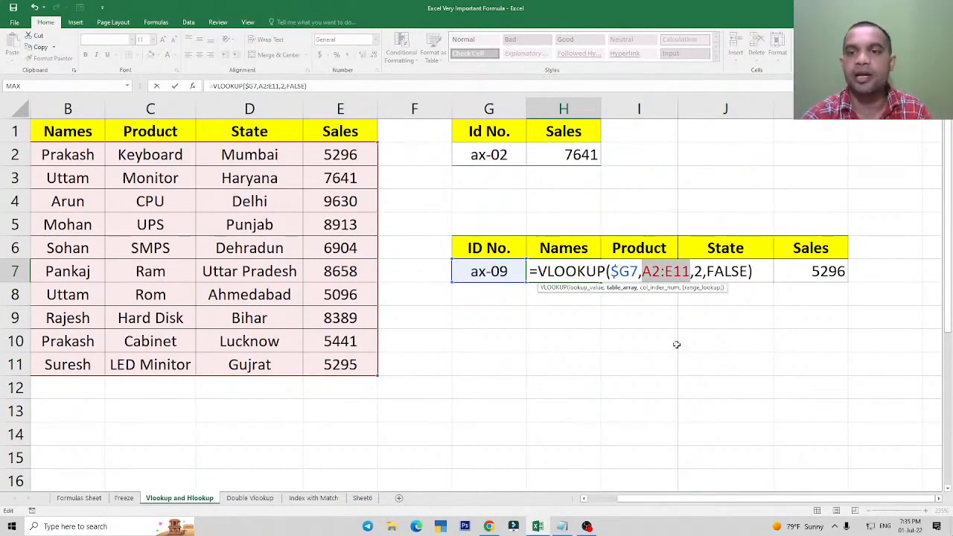
pyautogui.press('F4')
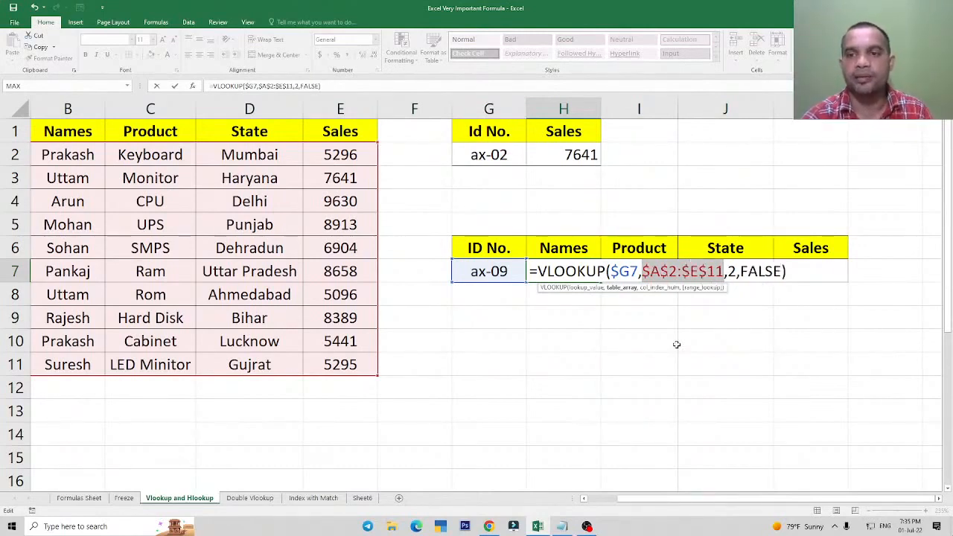
pyautogui.click(732, 274)
pyautogui.doubleClick(732, 274)
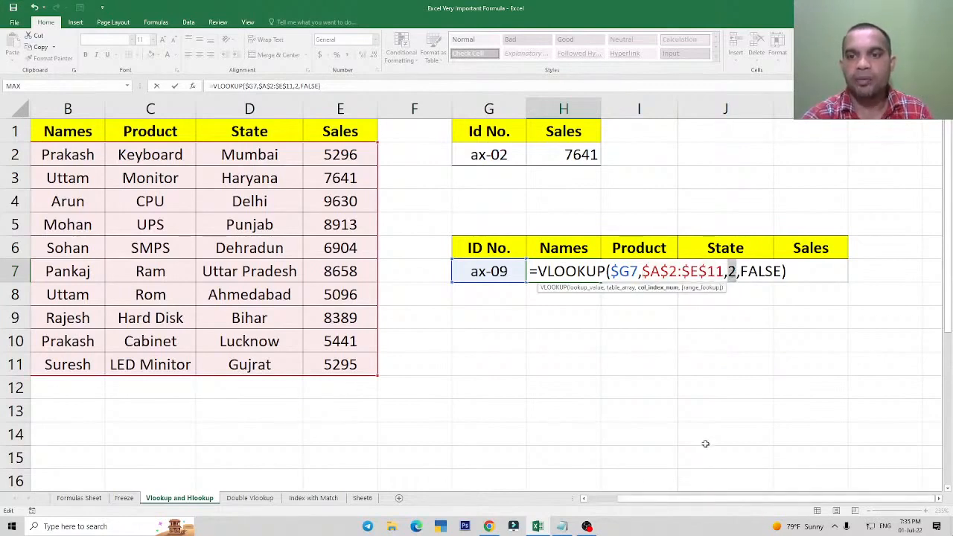
pyautogui.press('Return')
# Examine the unlocked VLOOKUP references in I7, J7 and K7 against the locked formula in H7.
pyautogui.doubleClick(637, 274)
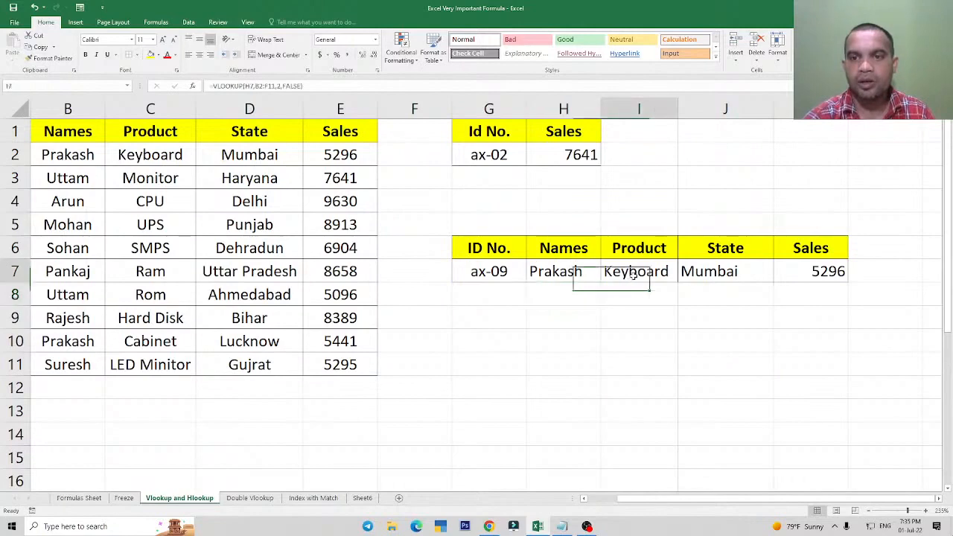
pyautogui.click(767, 280)
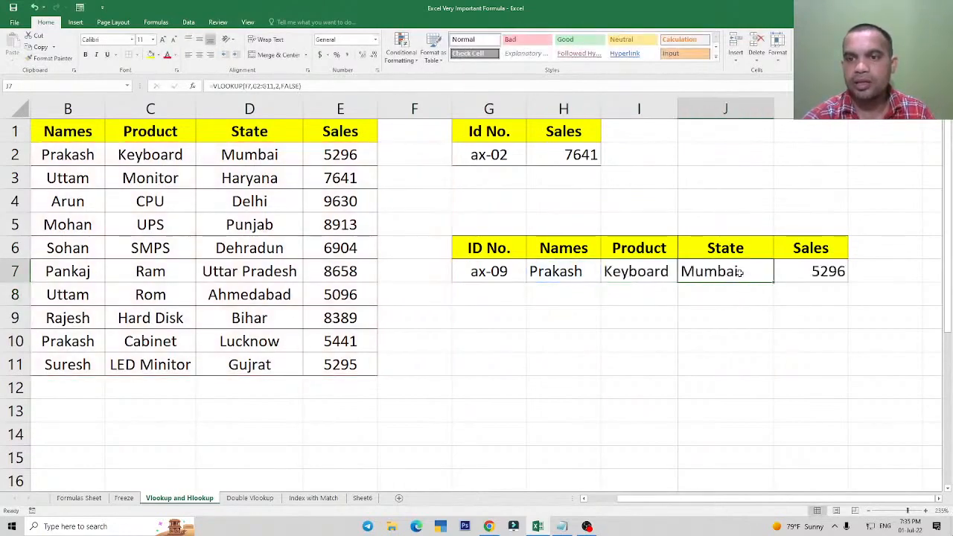
pyautogui.doubleClick(786, 282)
pyautogui.click(791, 279)
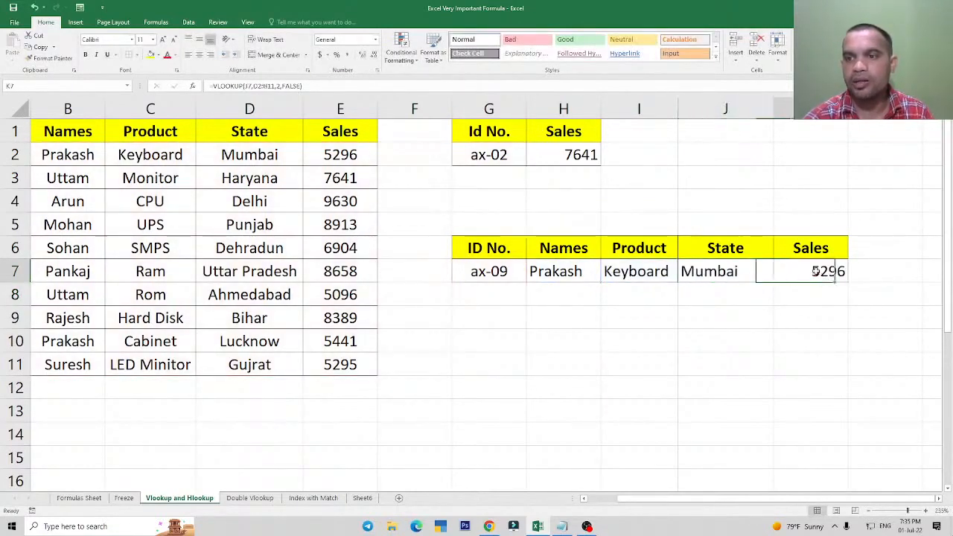
pyautogui.doubleClick(819, 277)
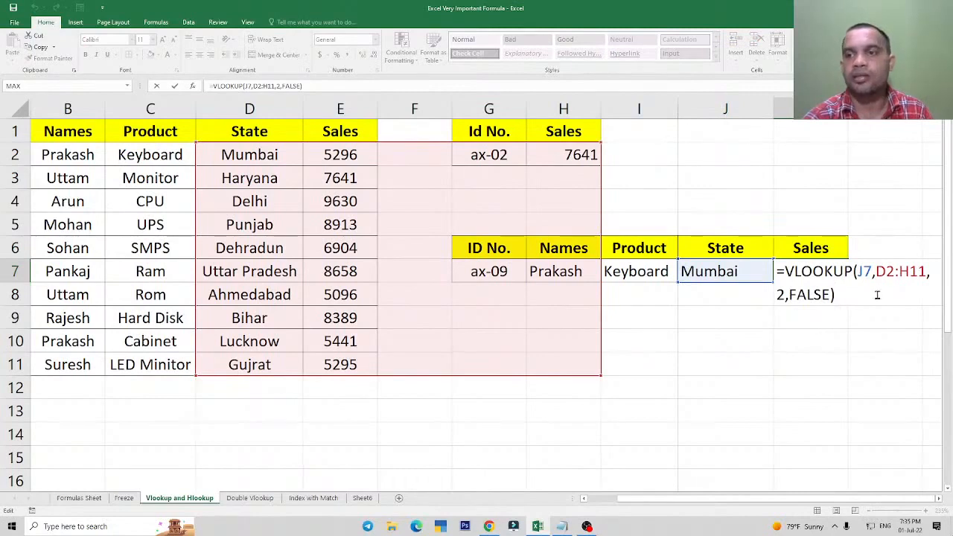
pyautogui.press('Escape')
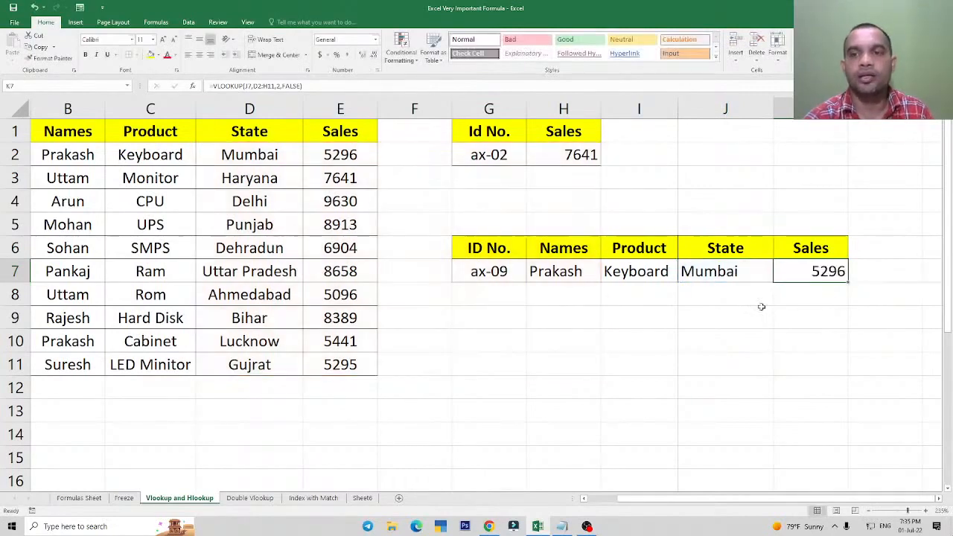
pyautogui.click(555, 273)
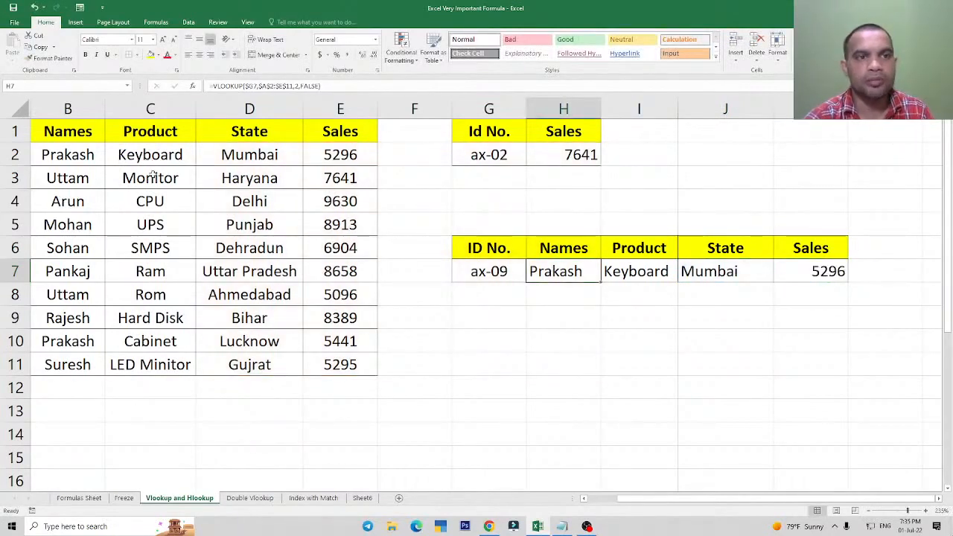
# Compare the Names, Product, State and Sales columns of the source table with the matching lookup results in H7:K7.
pyautogui.moveTo(626, 499); pyautogui.dragTo(588, 505)
pyautogui.moveTo(144, 158); pyautogui.dragTo(145, 364)
pyautogui.moveTo(224, 158); pyautogui.dragTo(224, 364)
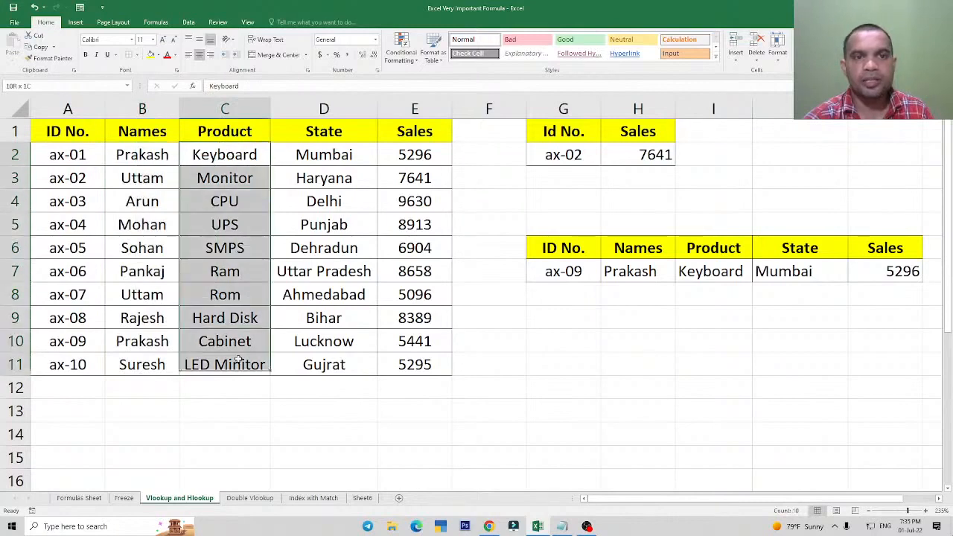
pyautogui.moveTo(335, 154); pyautogui.dragTo(328, 341)
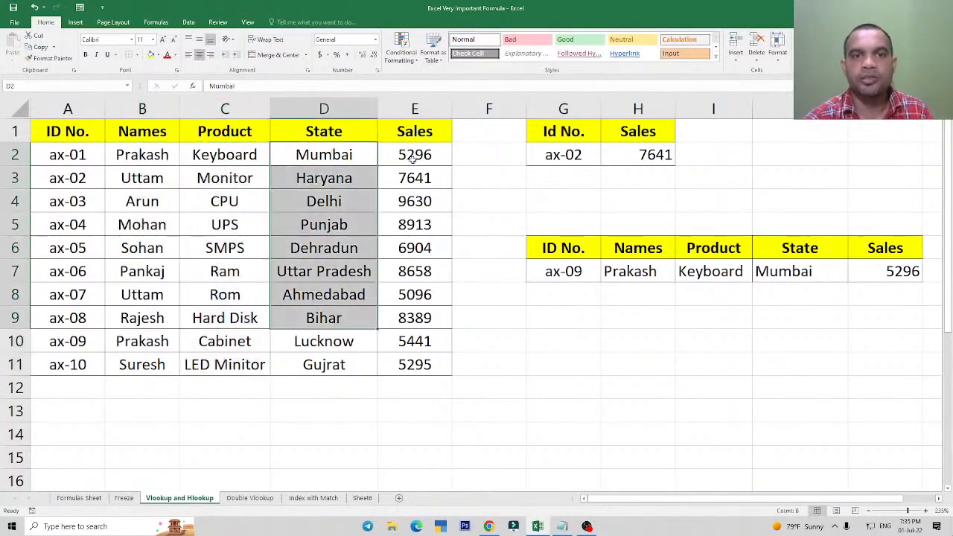
pyautogui.moveTo(414, 155); pyautogui.dragTo(425, 361)
pyautogui.click(653, 271)
pyautogui.click(733, 273)
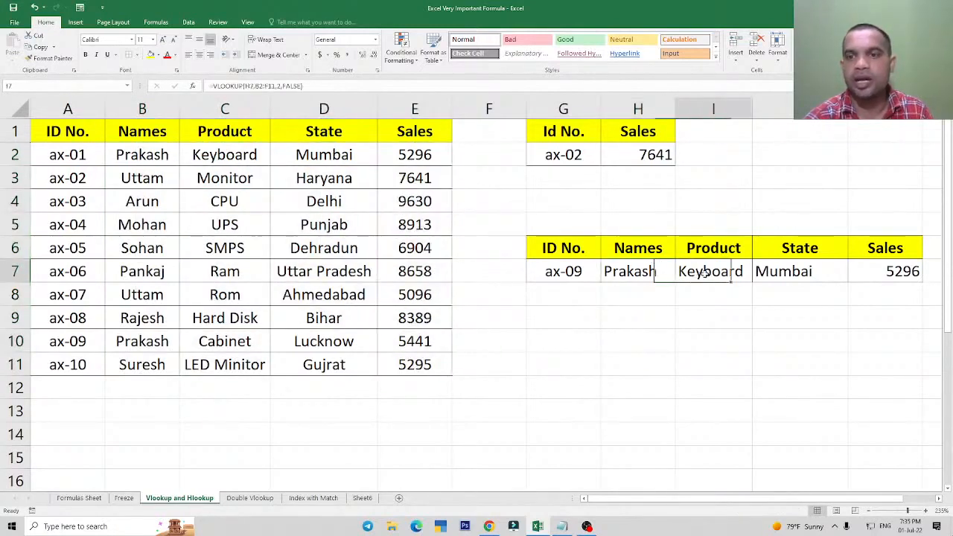
pyautogui.click(842, 276)
pyautogui.click(914, 272)
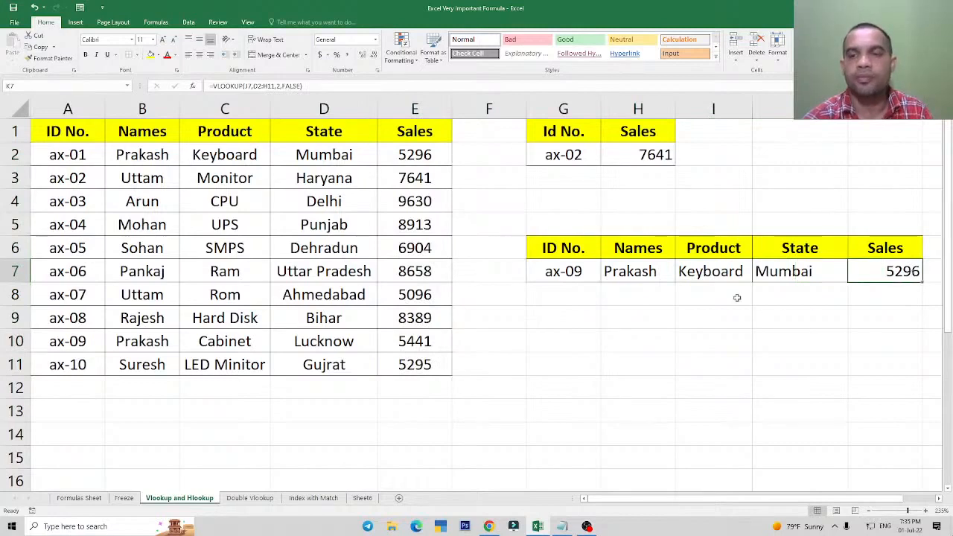
pyautogui.click(616, 269)
pyautogui.click(716, 276)
pyautogui.click(644, 272)
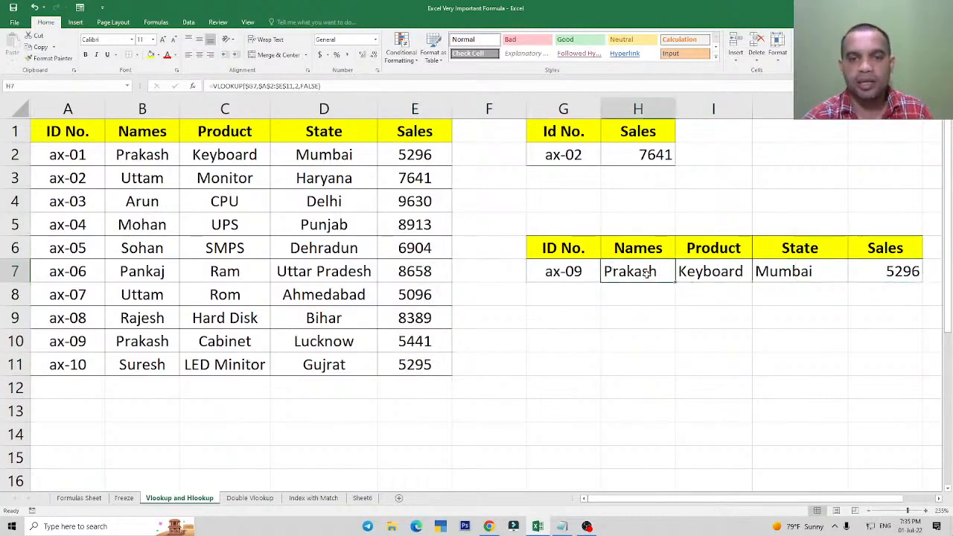
pyautogui.doubleClick(642, 271)
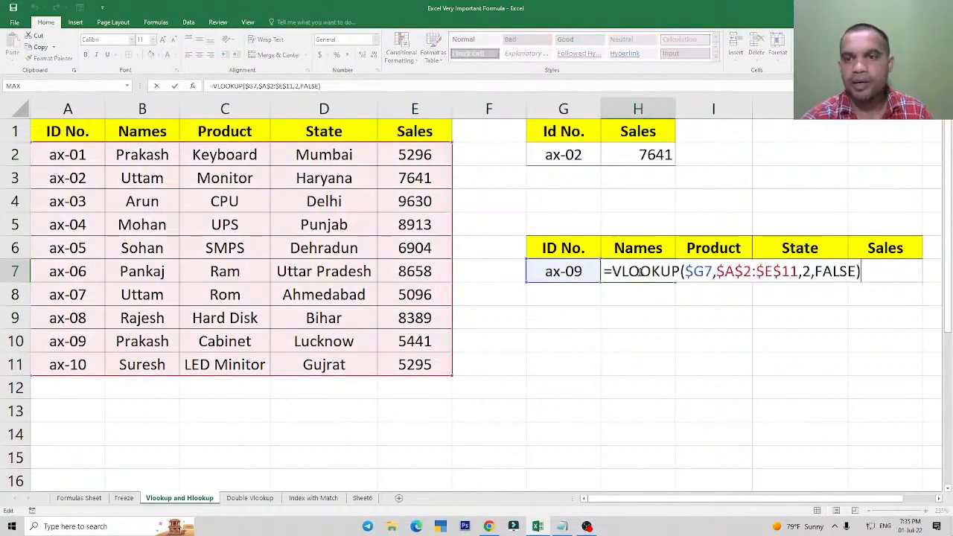
pyautogui.doubleClick(805, 273)
pyautogui.press('BackSpace')
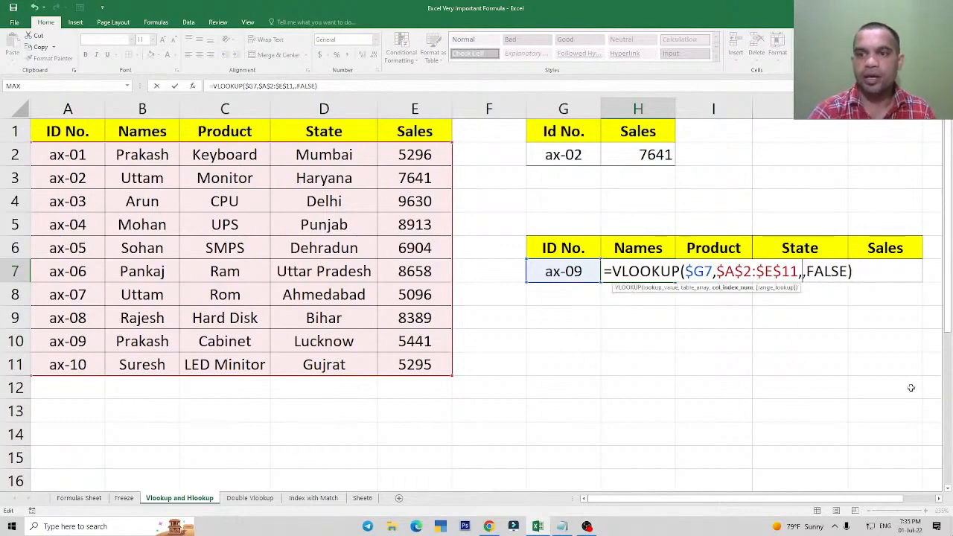
pyautogui.write('column')
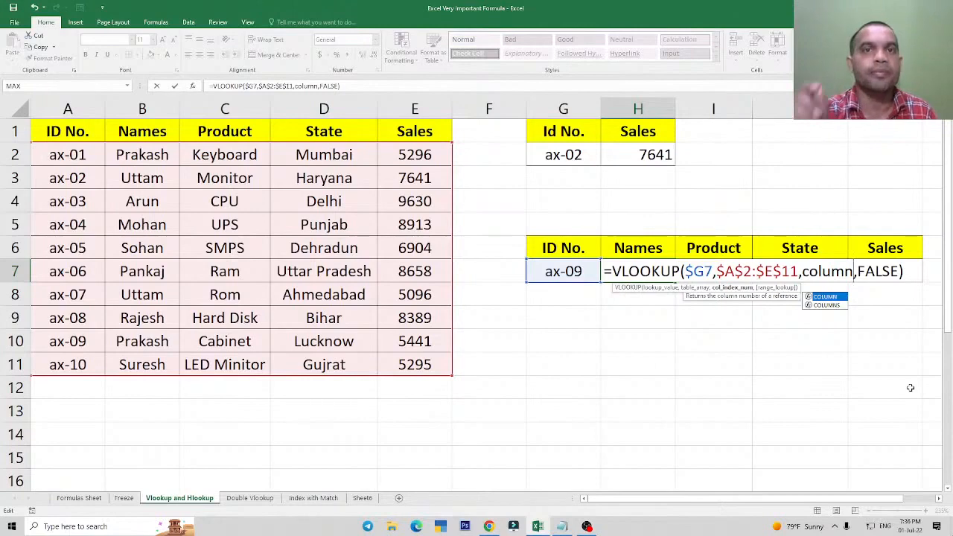
pyautogui.press('Escape')
pyautogui.press('Escape')
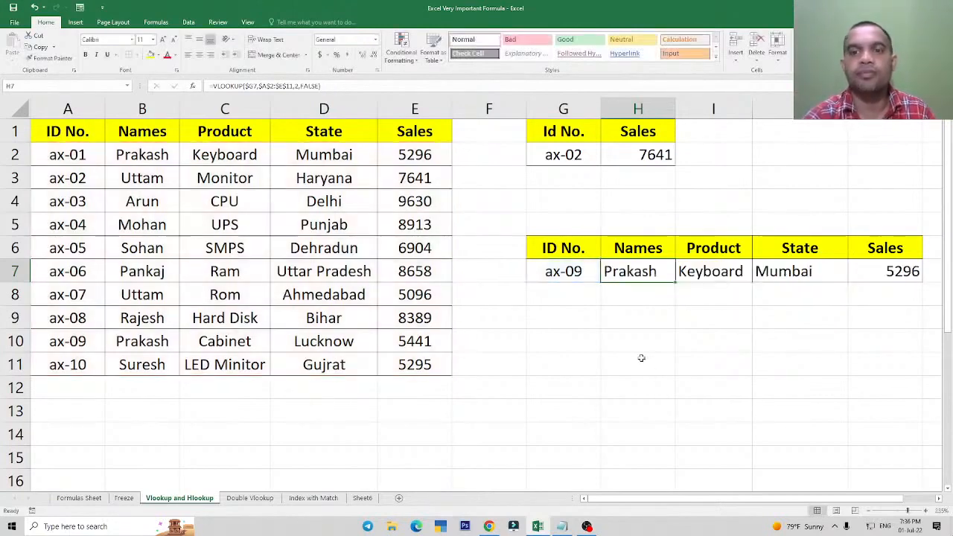
# Enter the trial formula =COLUMN(B2) in the empty cell G11.
pyautogui.click(565, 359)
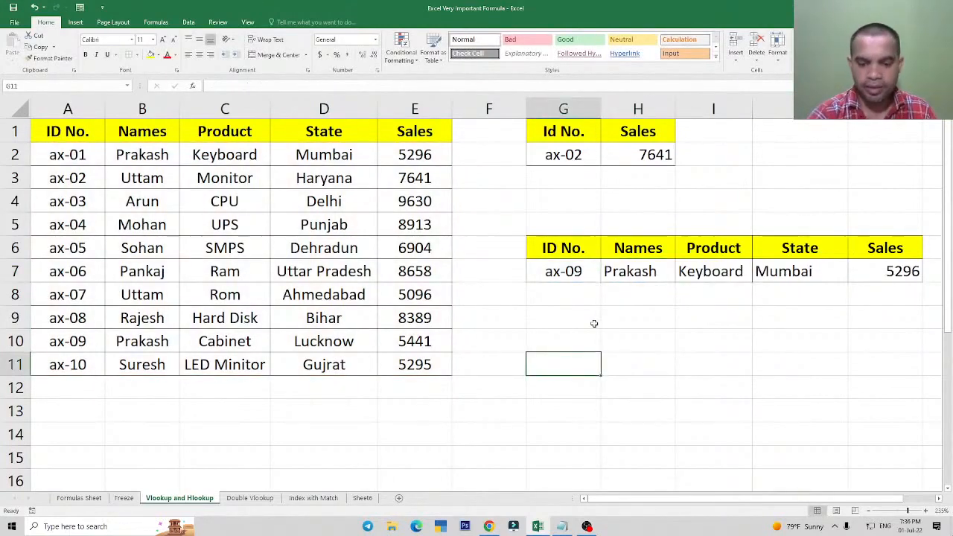
pyautogui.write('=colum')
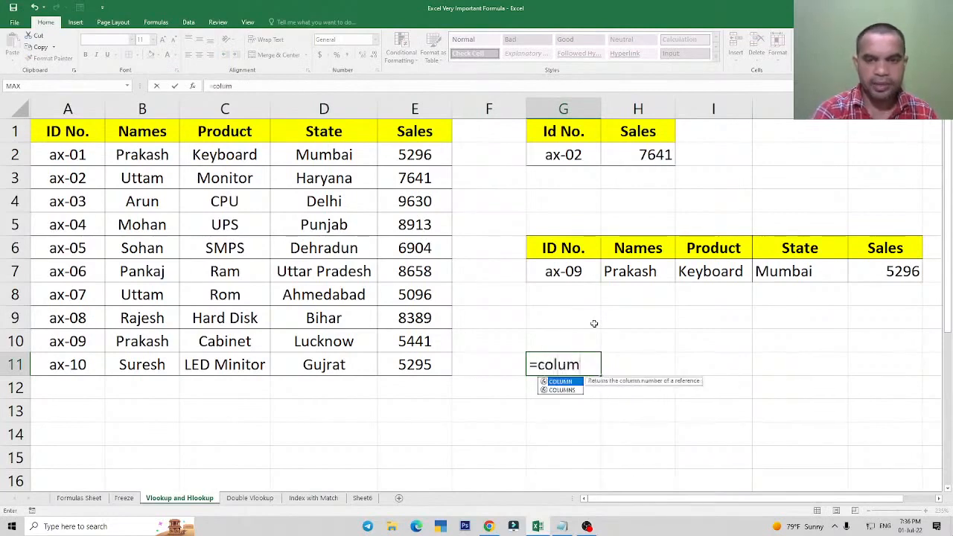
pyautogui.write('n')
pyautogui.press('Tab')
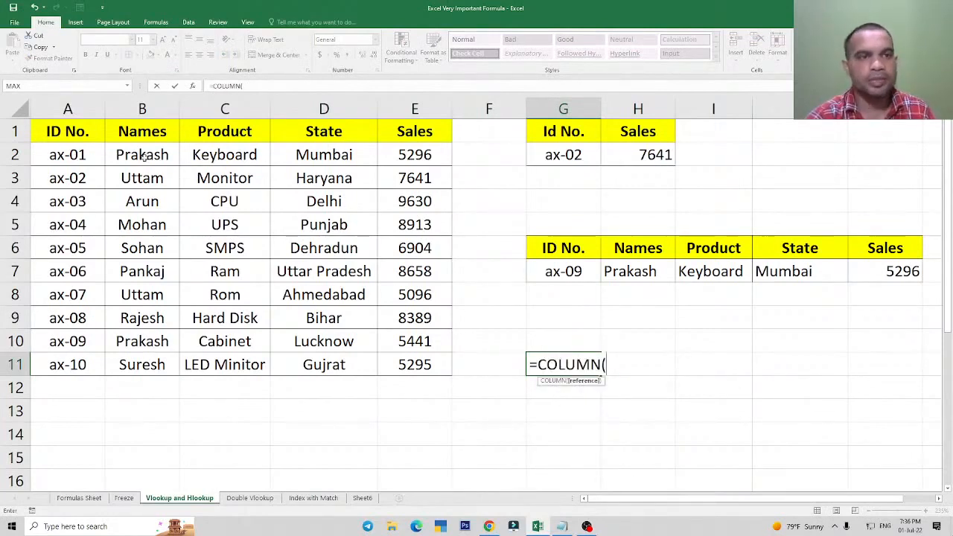
pyautogui.click(144, 158)
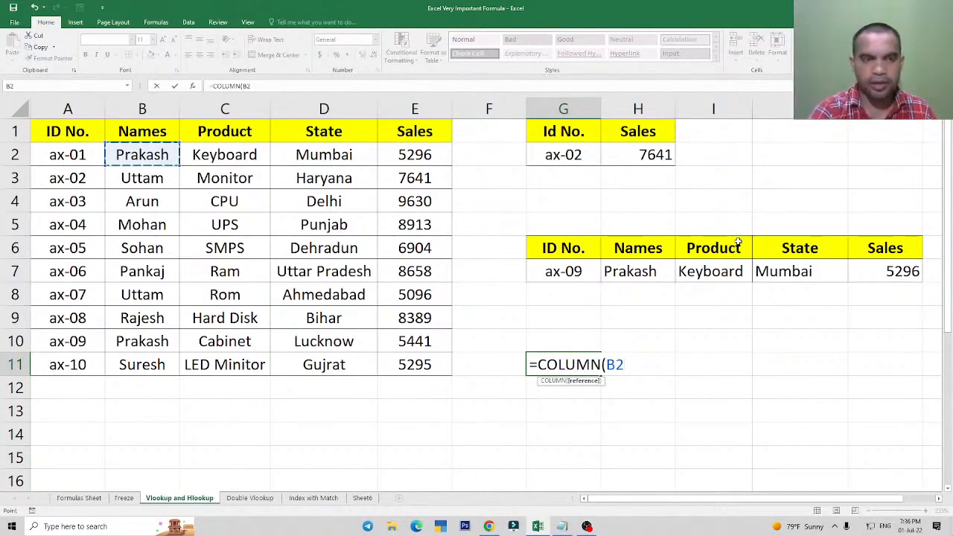
pyautogui.write(')')
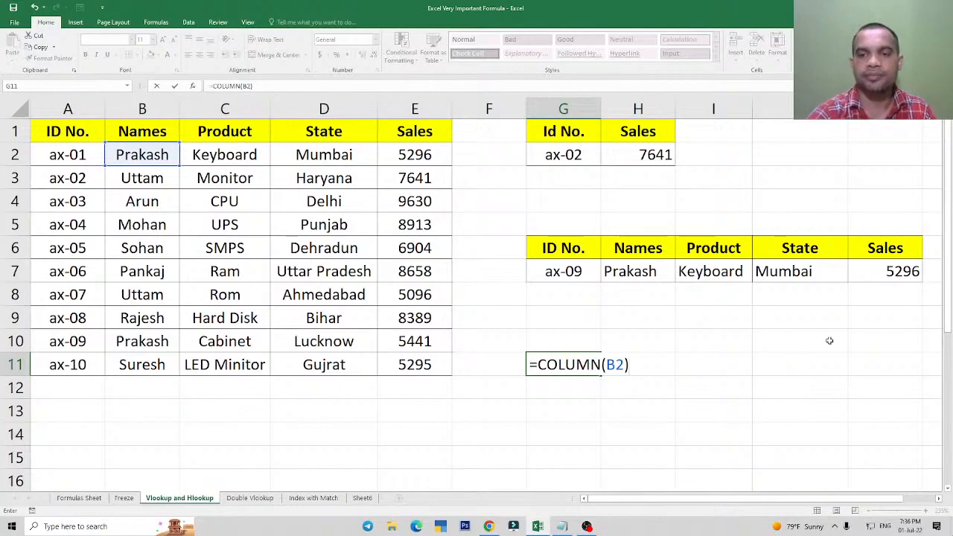
# Check the Names column cells against the COLUMN formula in G11.
pyautogui.click(137, 315)
pyautogui.click(149, 248)
pyautogui.click(149, 217)
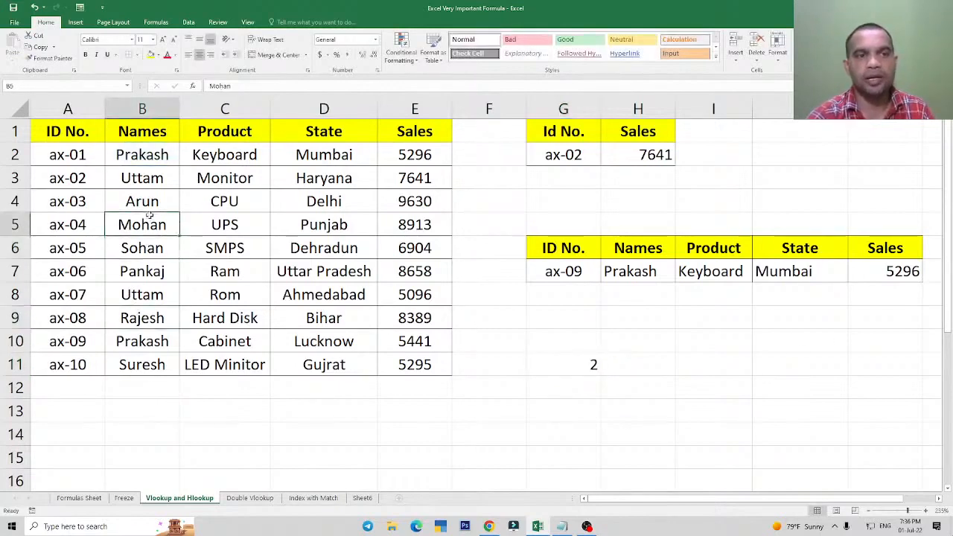
pyautogui.click(551, 364)
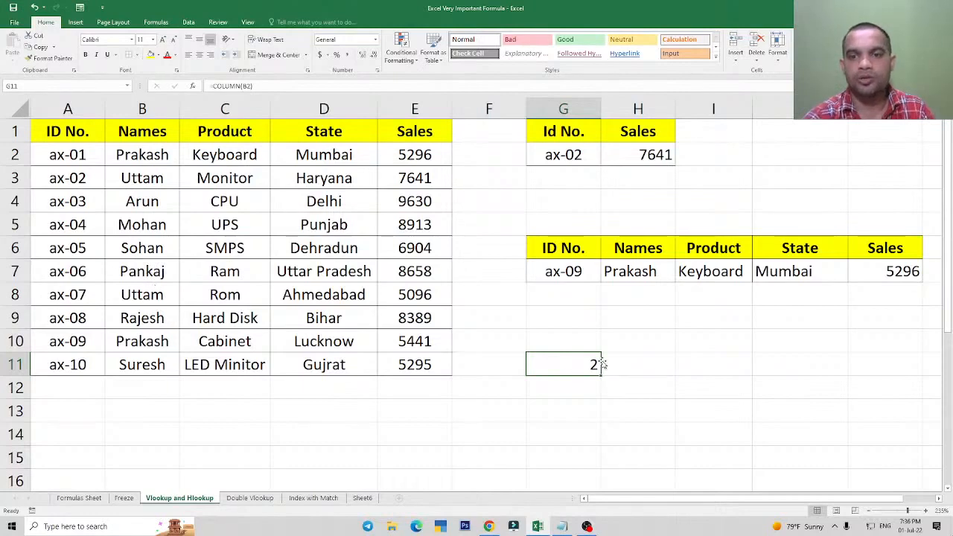
pyautogui.doubleClick(569, 364)
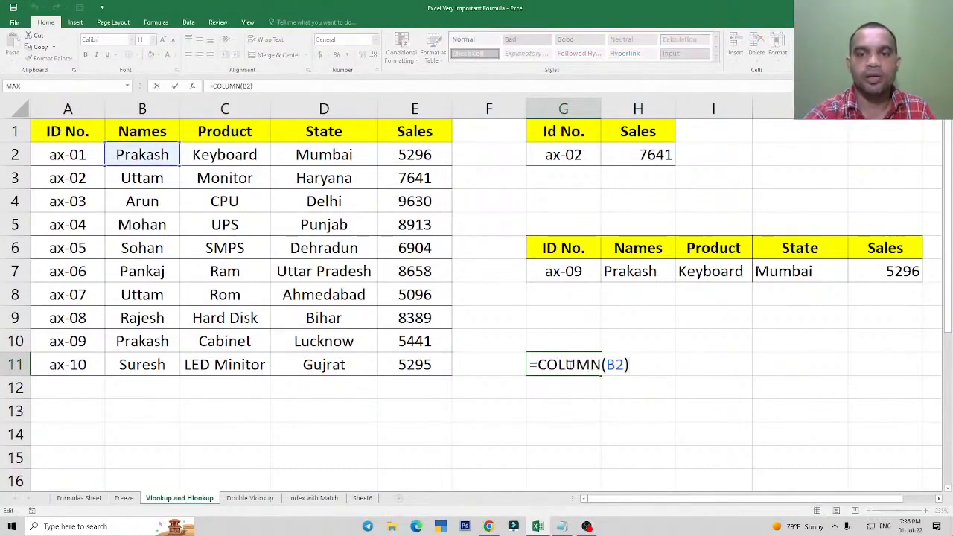
pyautogui.press('Return')
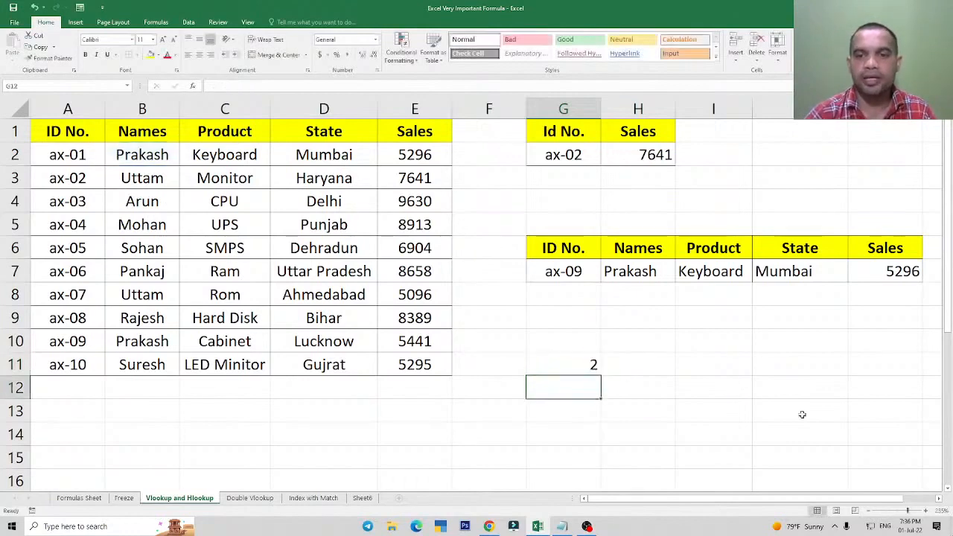
# Fill the COLUMN formula from G11 across to J11 and inspect the references in H11, I11 and J11.
pyautogui.click(579, 365)
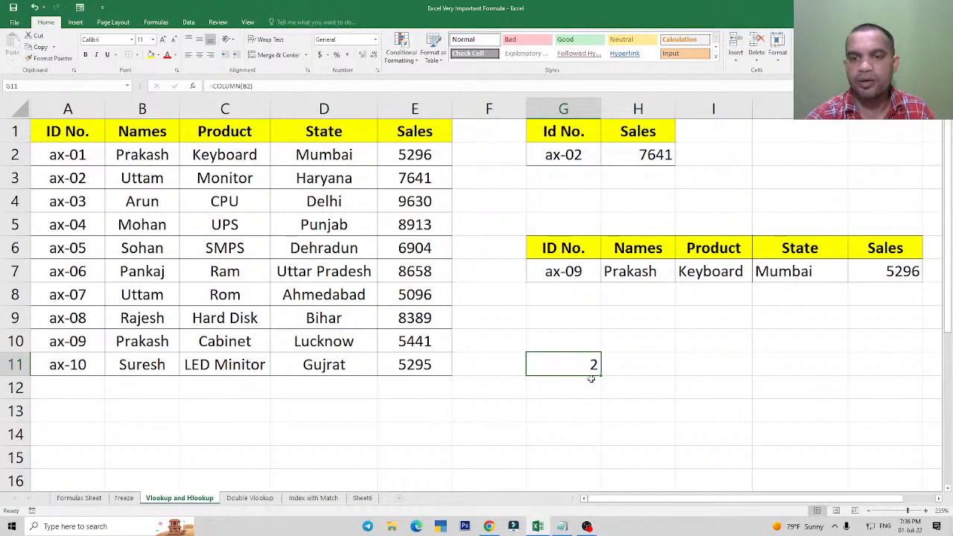
pyautogui.moveTo(601, 376); pyautogui.dragTo(849, 384)
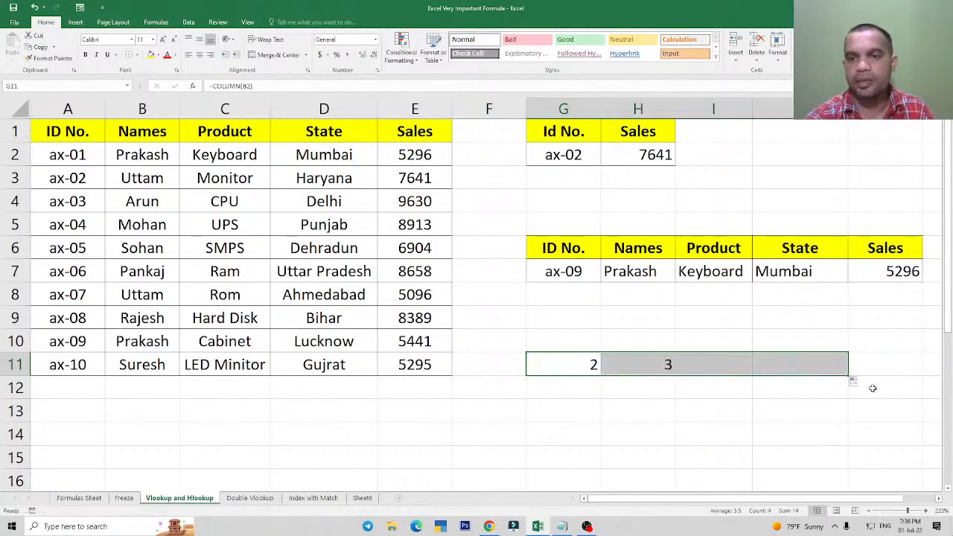
pyautogui.click(640, 364)
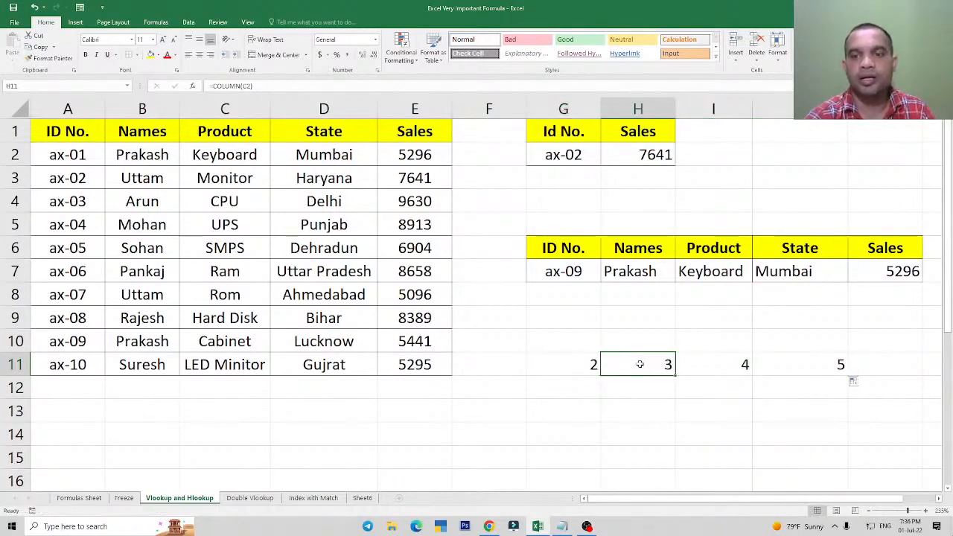
pyautogui.doubleClick(639, 364)
pyautogui.press('Escape')
pyautogui.click(710, 364)
pyautogui.doubleClick(744, 373)
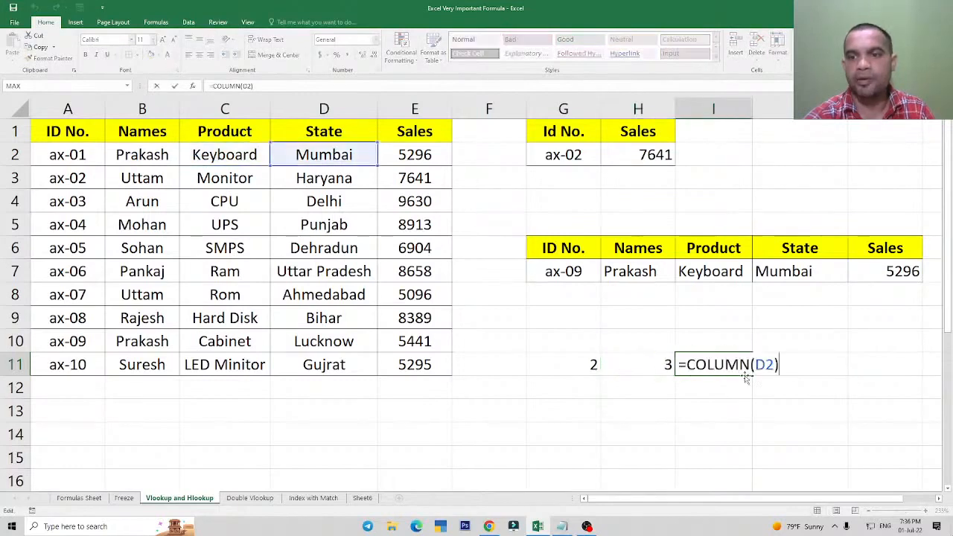
pyautogui.press('Escape')
pyautogui.doubleClick(827, 372)
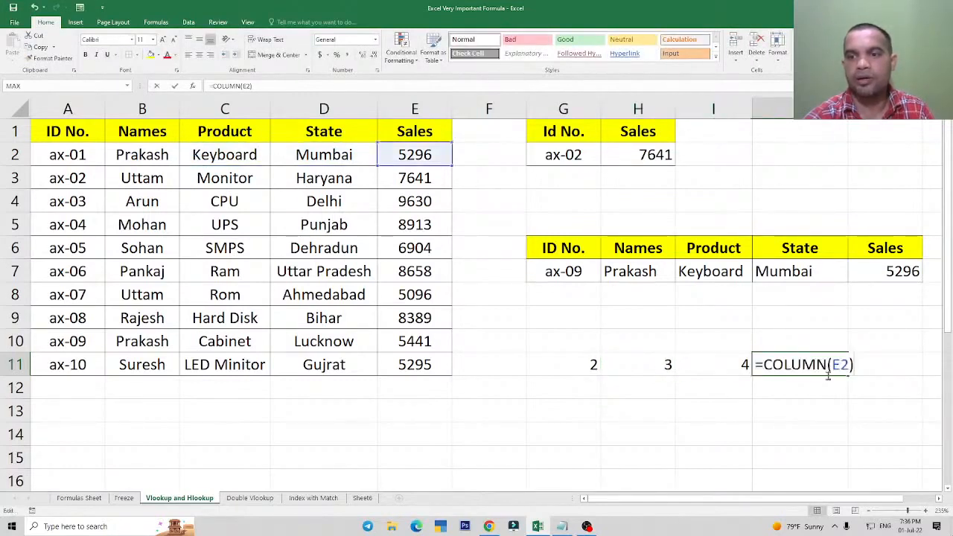
pyautogui.press('Escape')
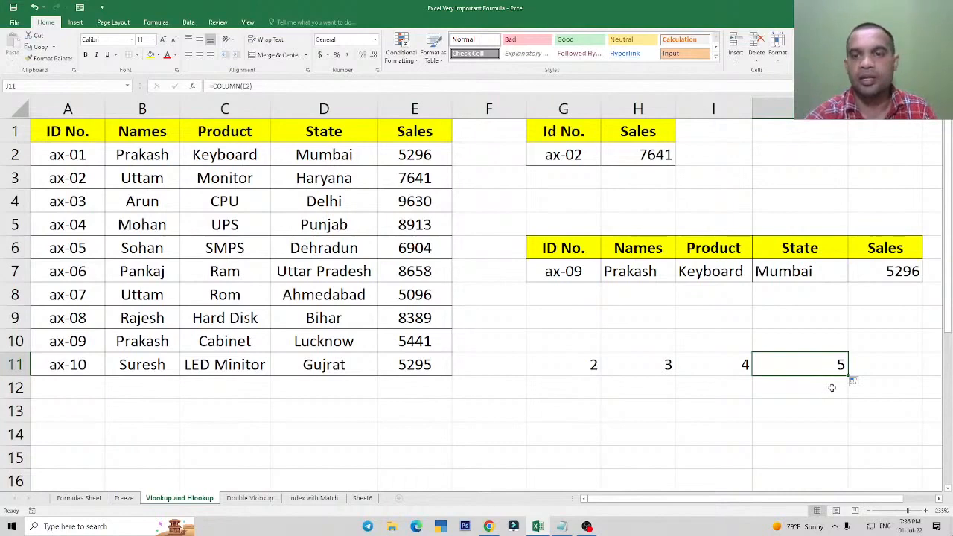
# Clear the trial COLUMN formulas from row 11, covering G11:K11.
pyautogui.moveTo(575, 370); pyautogui.dragTo(851, 376)
pyautogui.press('Delete')
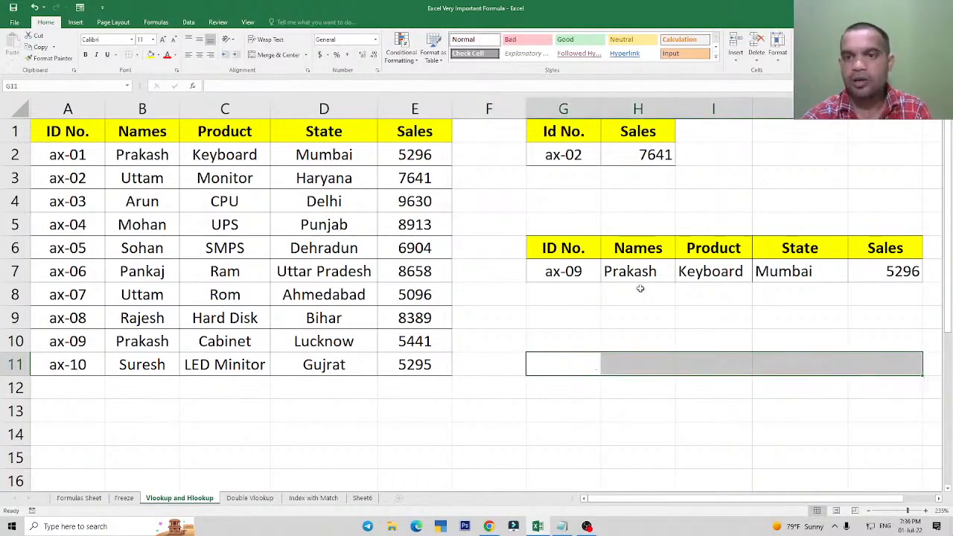
# Replace the column index 2 in H7's VLOOKUP formula with COLUMN(B2).
pyautogui.click(633, 274)
pyautogui.doubleClick(632, 275)
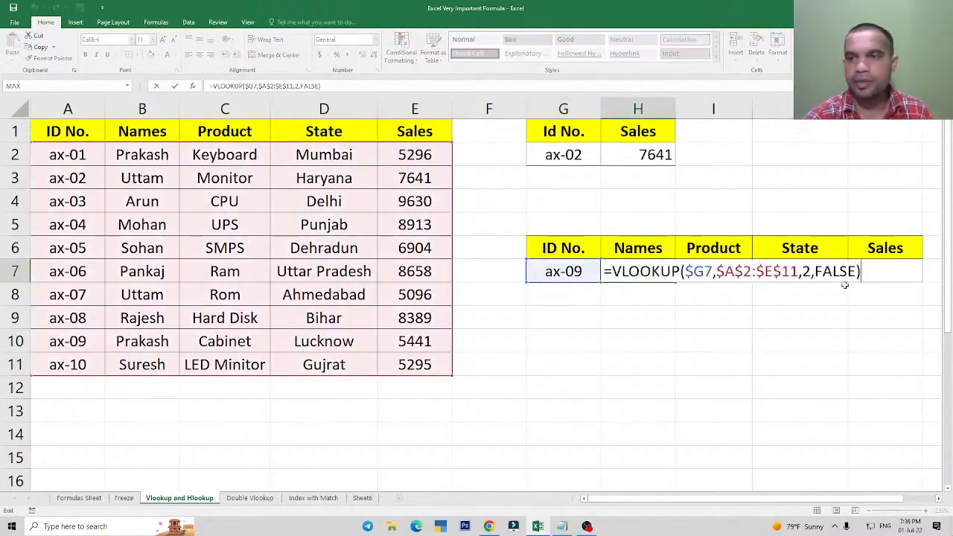
pyautogui.doubleClick(806, 271)
pyautogui.press('BackSpace')
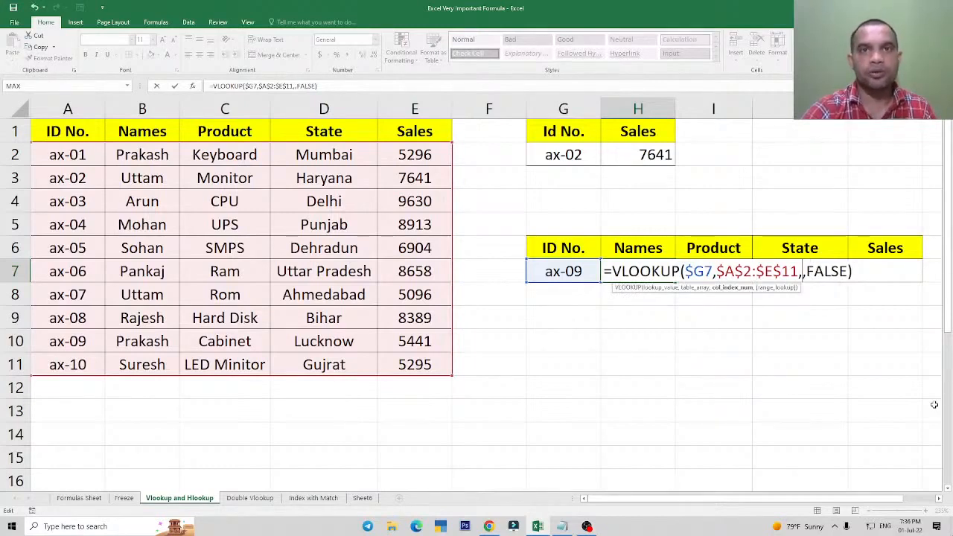
pyautogui.write('column')
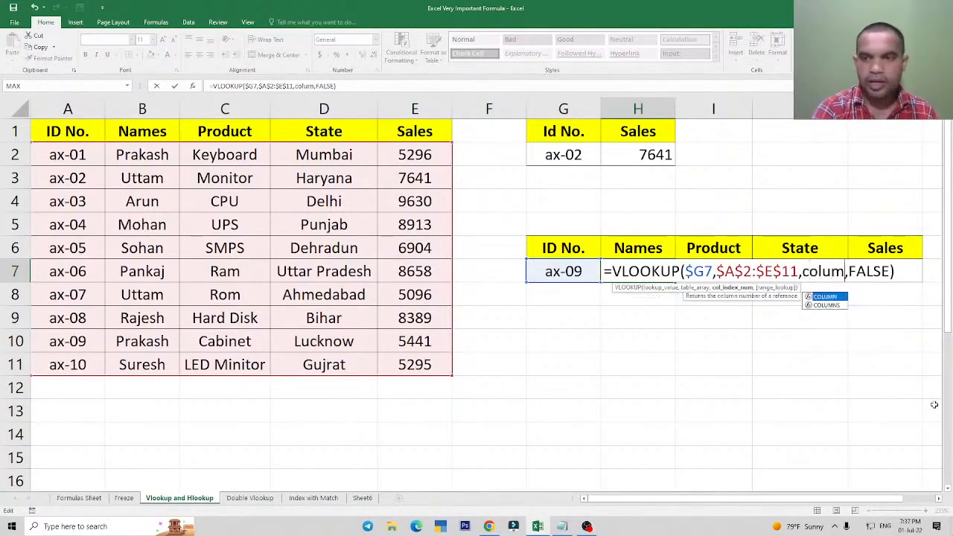
pyautogui.press('Tab')
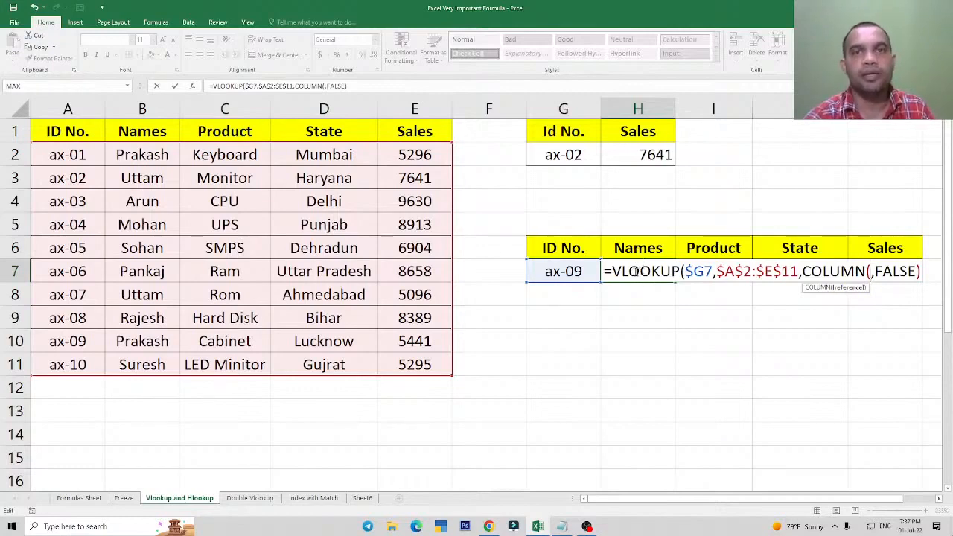
pyautogui.click(149, 157)
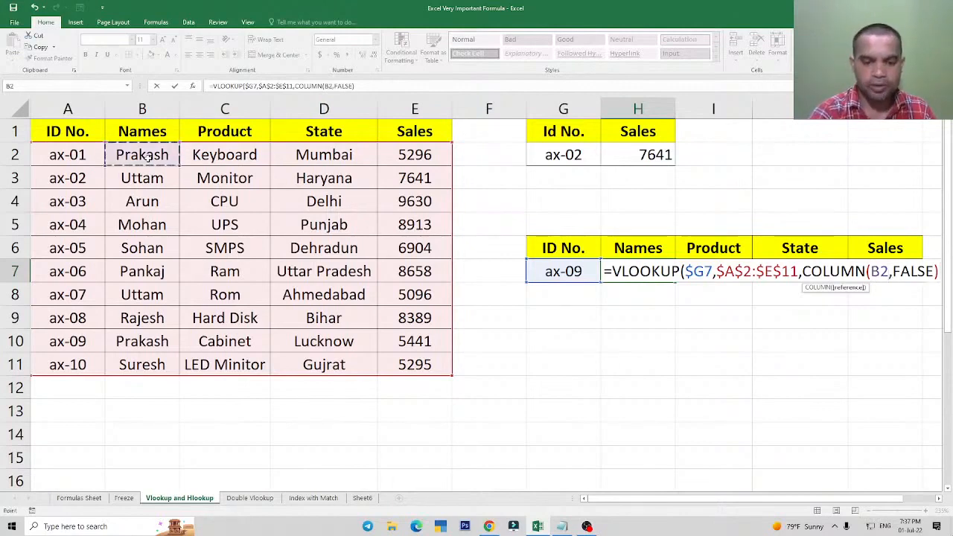
pyautogui.write(')')
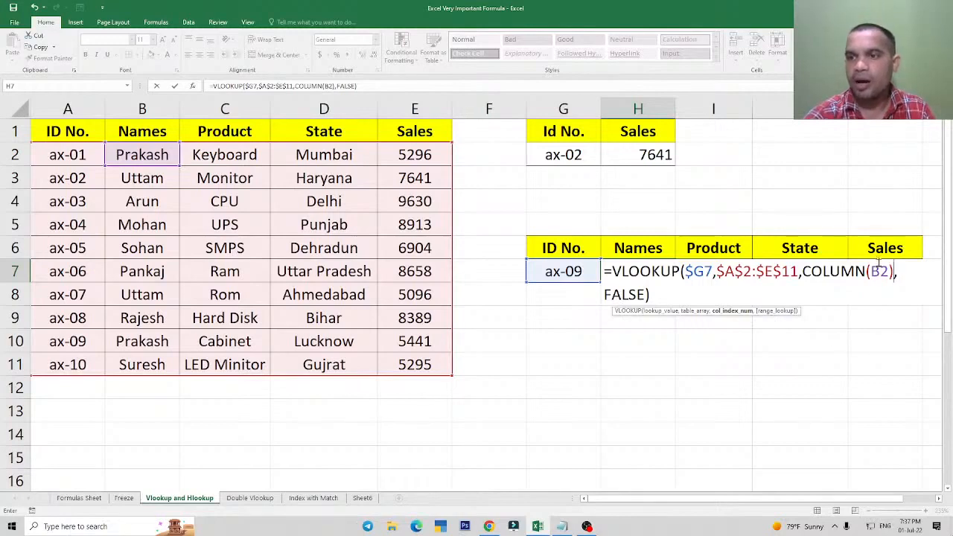
# Lock the row of the COLUMN reference in H7's formula as B$2 and commit the formula.
pyautogui.moveTo(871, 272); pyautogui.dragTo(884, 280)
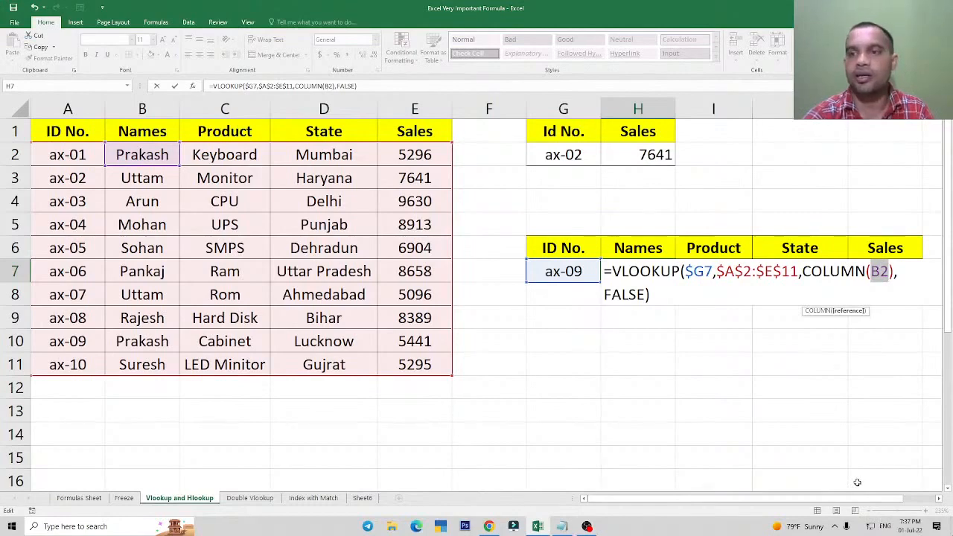
pyautogui.press('F4')
pyautogui.press('F4')
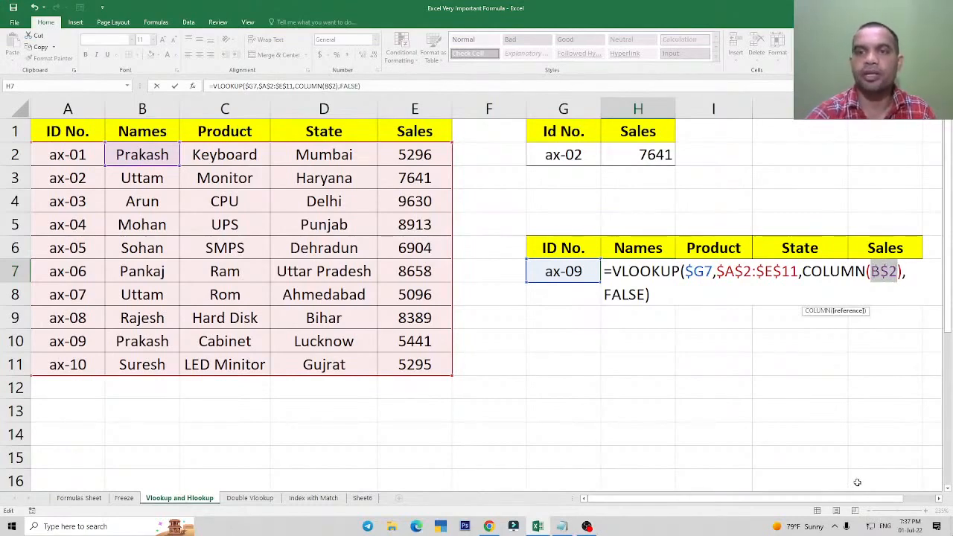
pyautogui.press('Return')
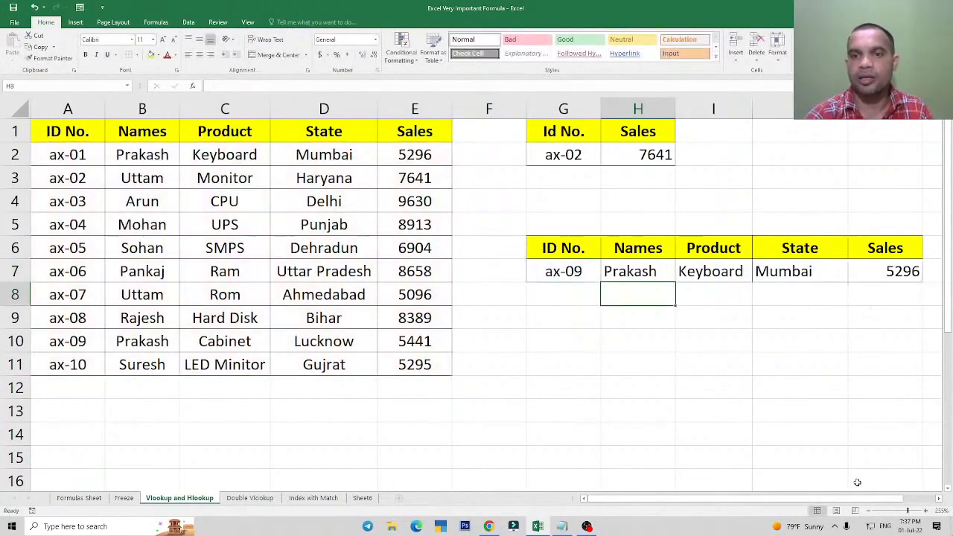
# Fill the updated VLOOKUP formula from H7 across to K7.
pyautogui.click(650, 275)
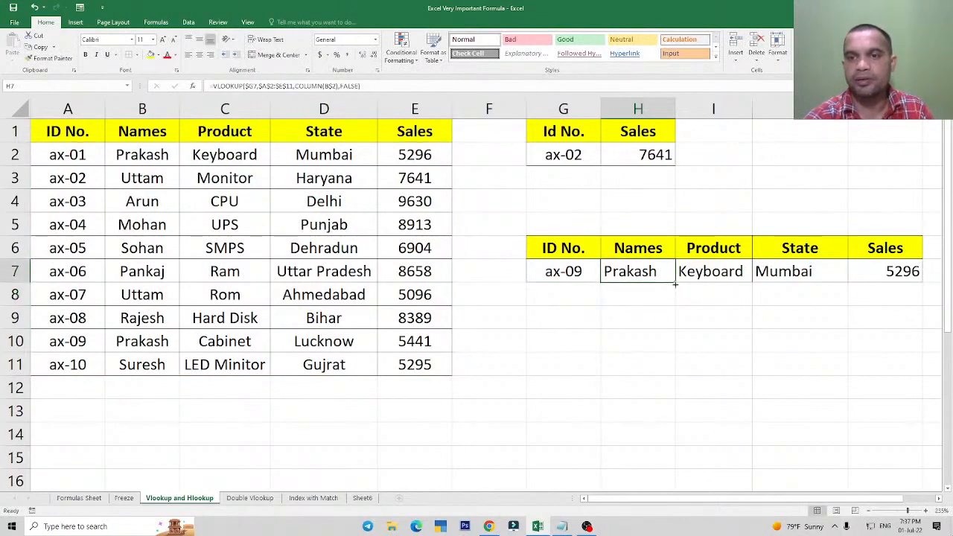
pyautogui.moveTo(674, 283); pyautogui.dragTo(904, 284)
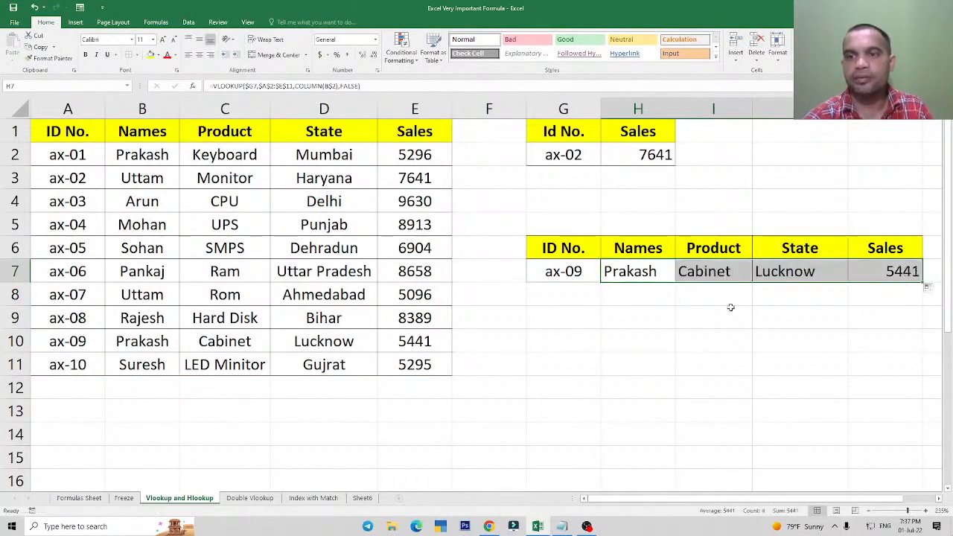
pyautogui.click(707, 273)
pyautogui.click(632, 276)
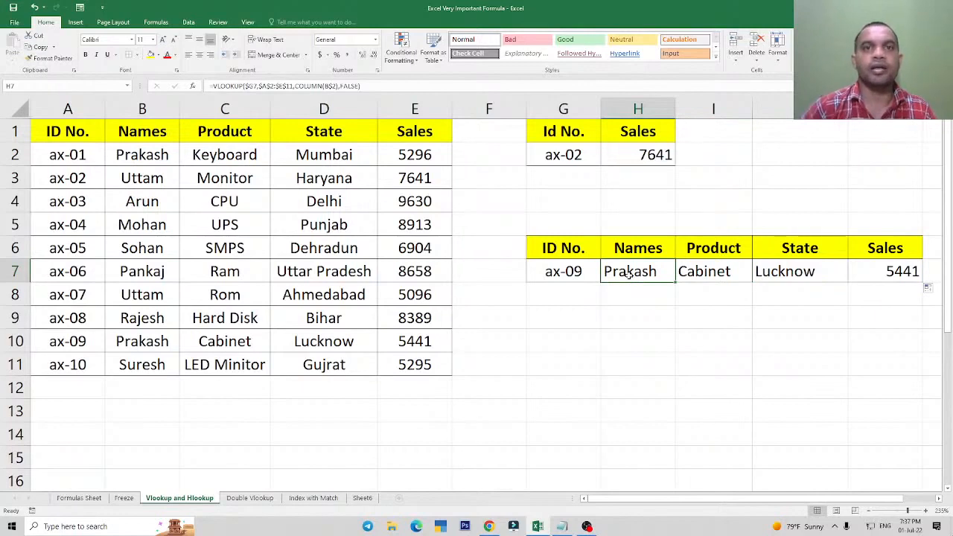
# Review the lookup ID in G7, the Freeze sheet's reference example, and the formulas in H7 and I7.
pyautogui.click(557, 272)
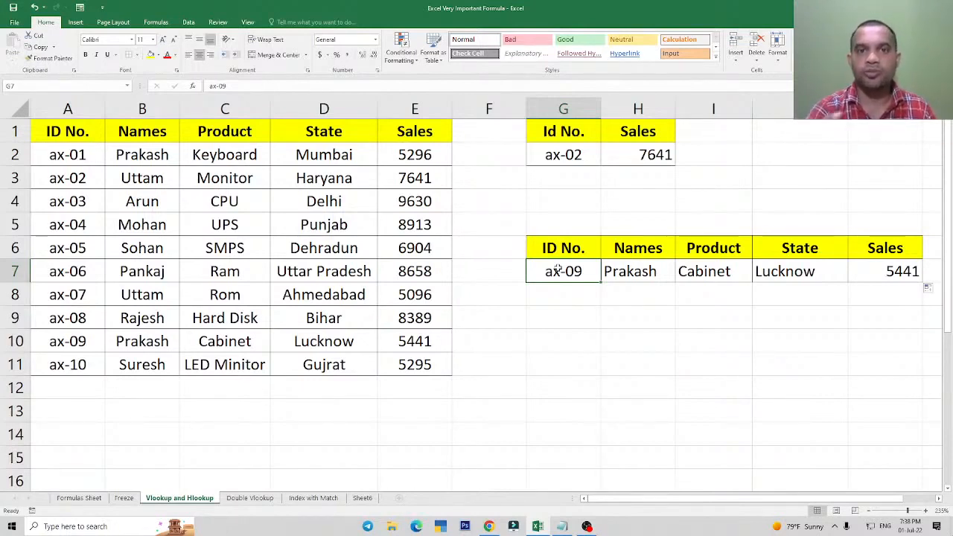
pyautogui.click(124, 498)
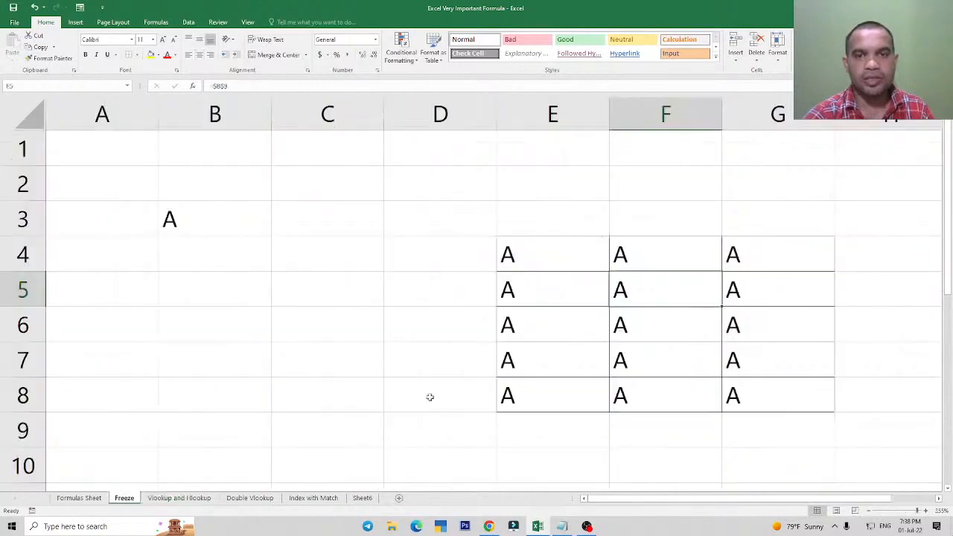
pyautogui.click(178, 498)
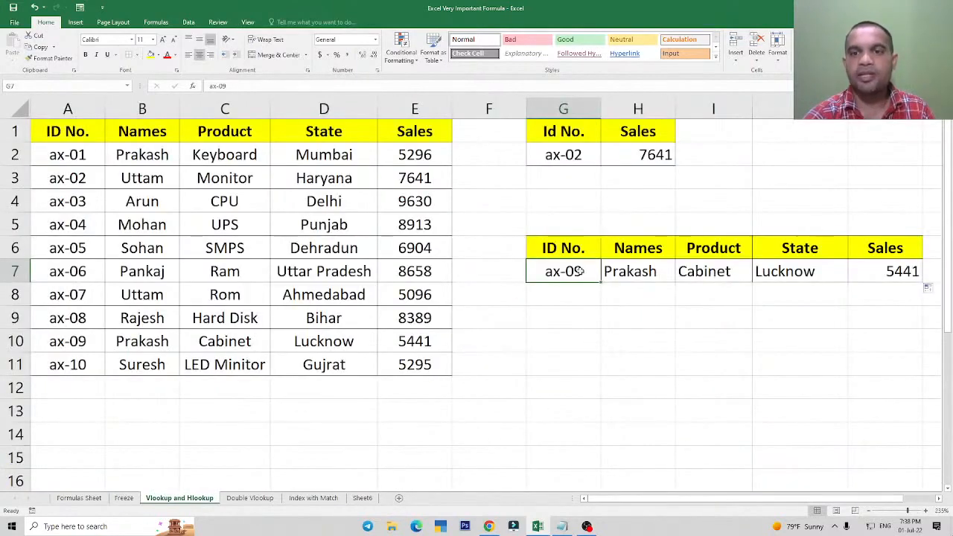
pyautogui.click(630, 271)
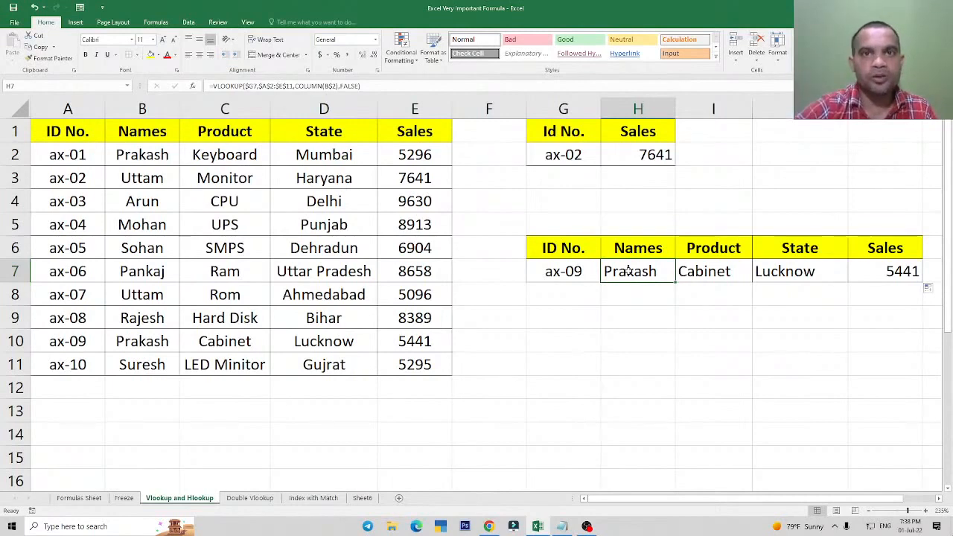
pyautogui.click(702, 273)
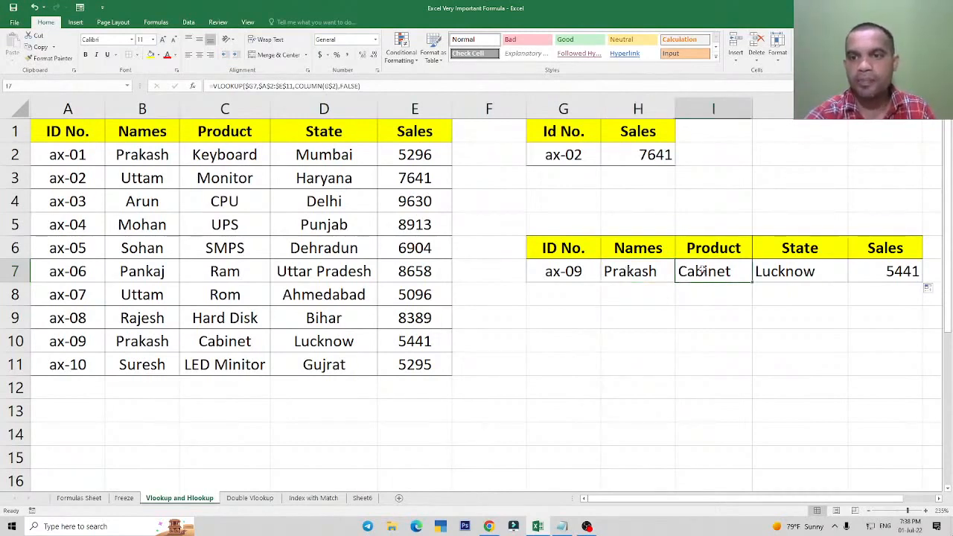
pyautogui.click(630, 273)
# Enter the ID ax-01 in G8 as a second lookup row.
pyautogui.click(570, 295)
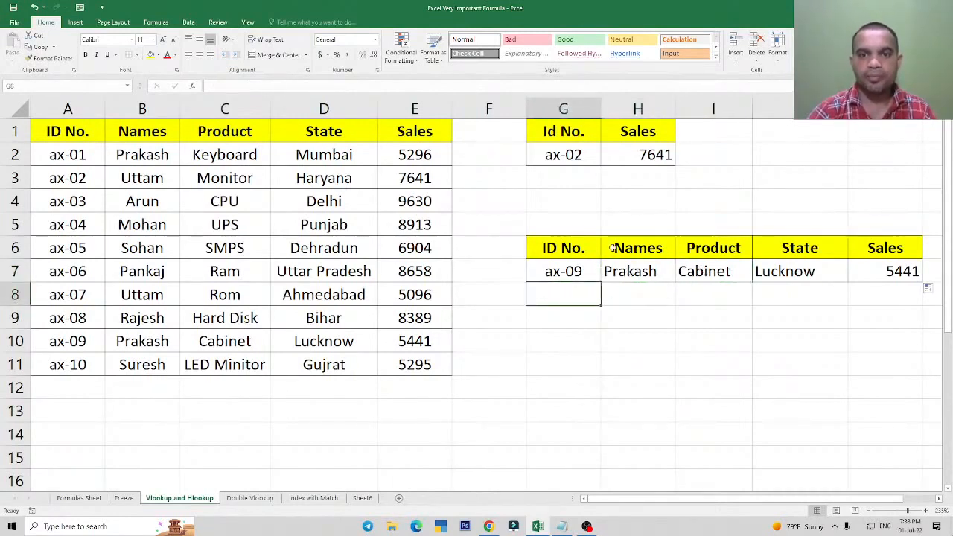
pyautogui.write('ax-')
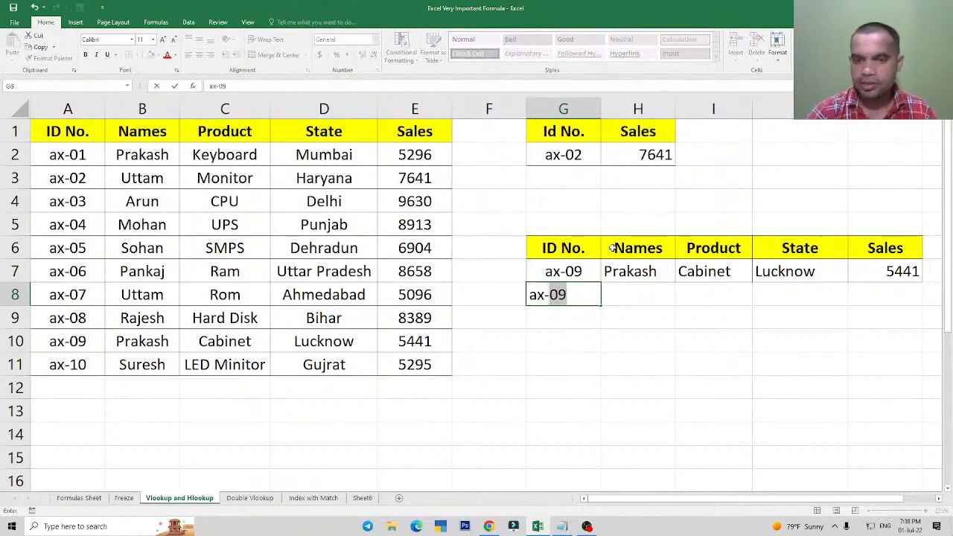
pyautogui.write('01')
pyautogui.press('Return')
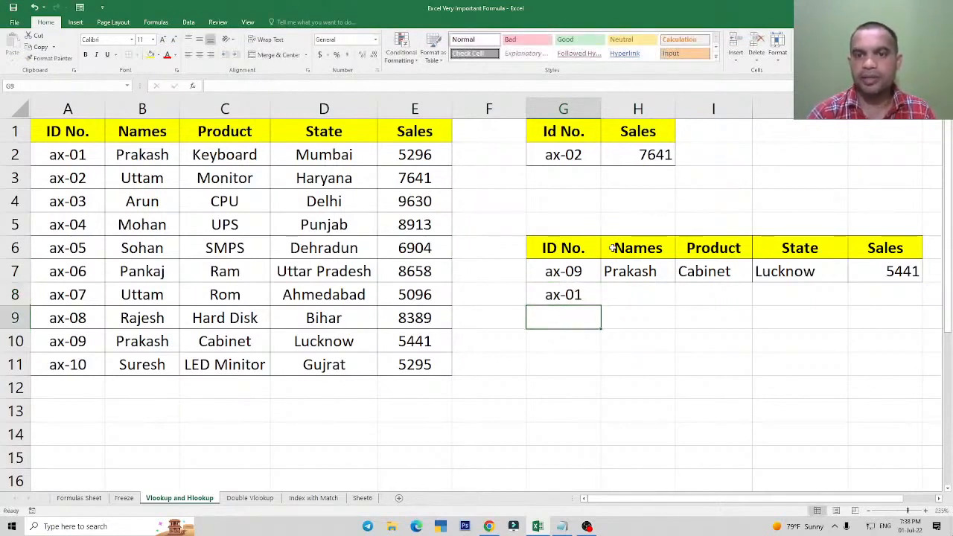
pyautogui.press('Up')
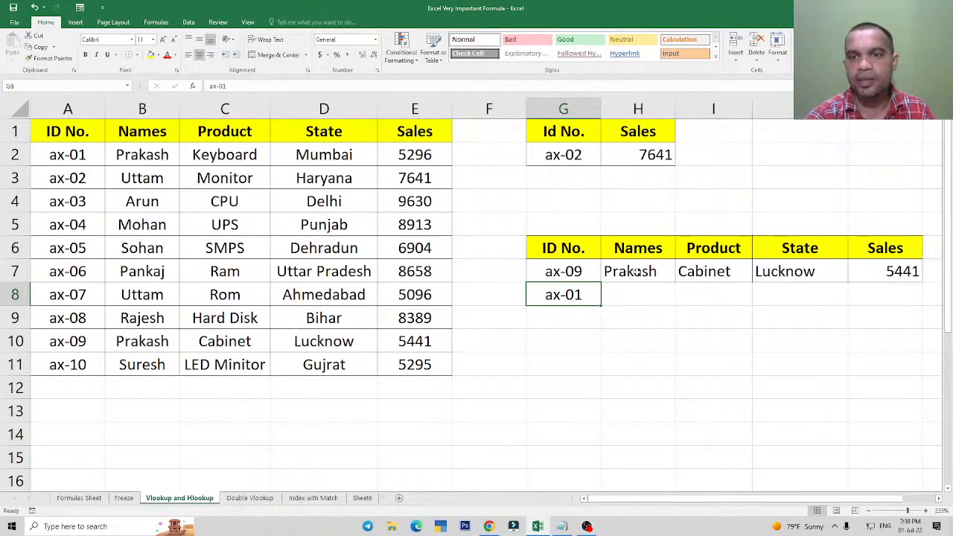
# Fill the VLOOKUP formulas from H7:K7 down into row 8.
pyautogui.moveTo(630, 277); pyautogui.dragTo(925, 307)
pyautogui.click(747, 373)
pyautogui.click(640, 295)
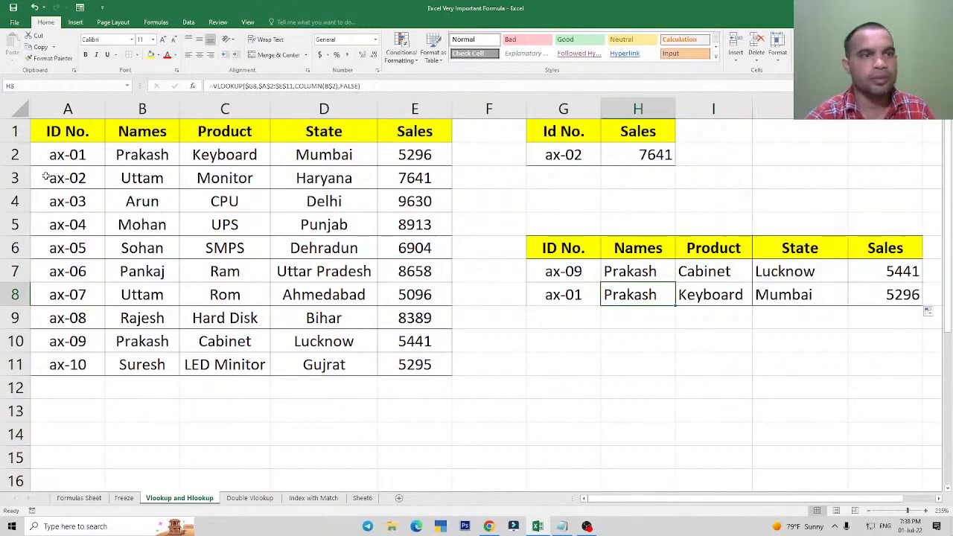
# Compare the row 8 formulas and results with the ax-01 and ax-09 records in the source table.
pyautogui.click(125, 155)
pyautogui.click(116, 343)
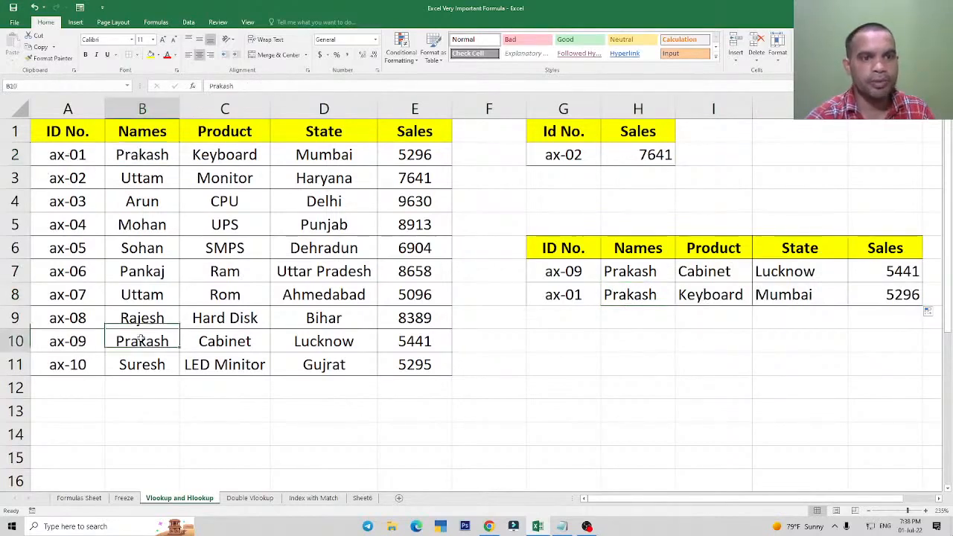
pyautogui.click(571, 293)
pyautogui.click(610, 295)
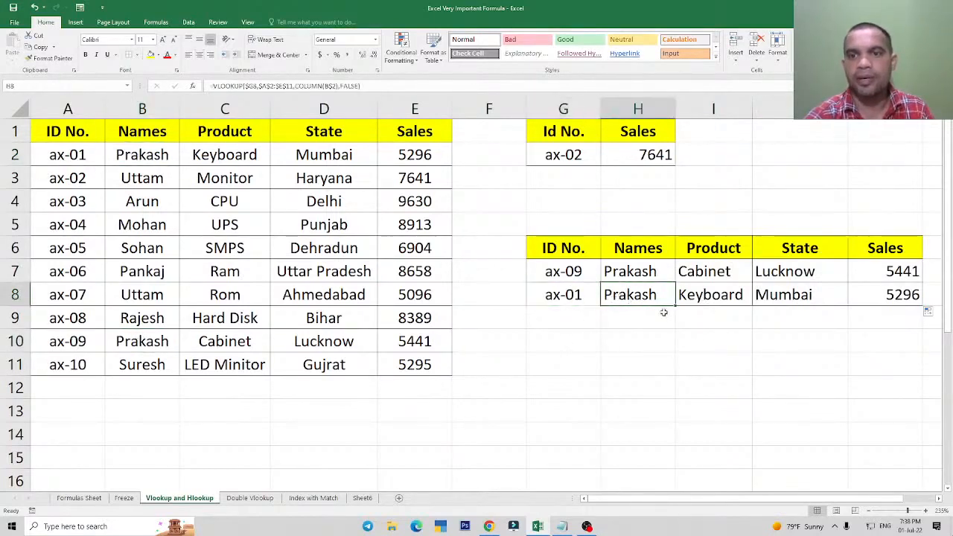
pyautogui.click(711, 301)
pyautogui.click(790, 302)
pyautogui.click(851, 295)
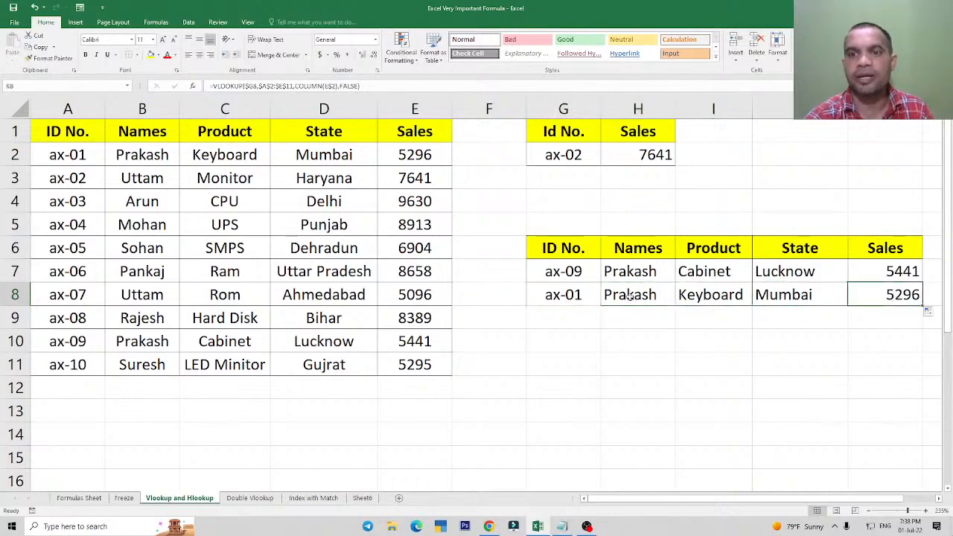
pyautogui.click(629, 296)
pyautogui.click(570, 296)
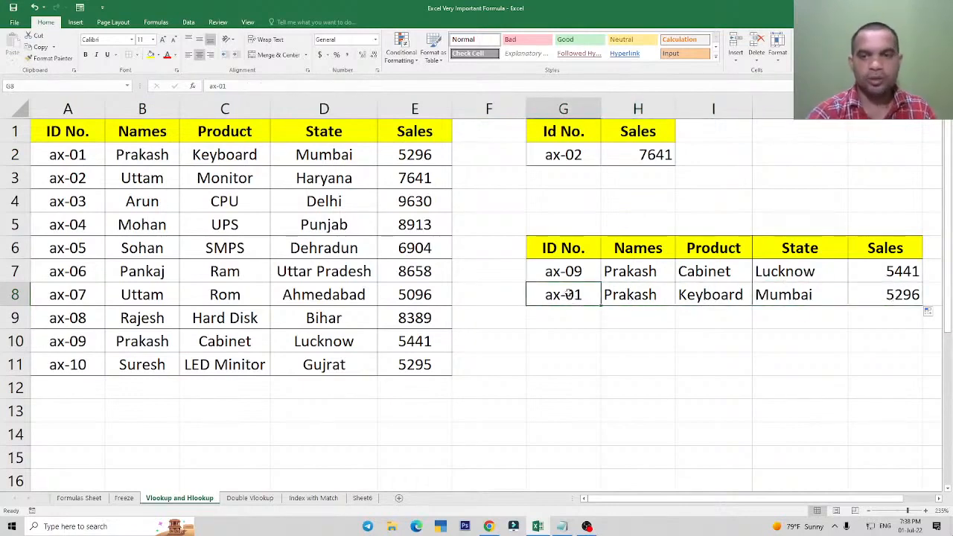
pyautogui.click(630, 296)
pyautogui.click(711, 299)
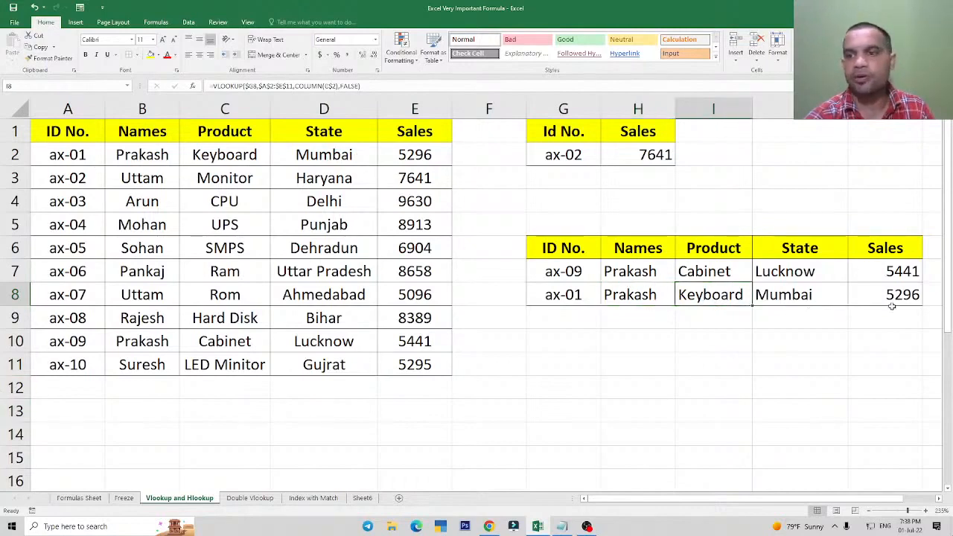
pyautogui.click(424, 154)
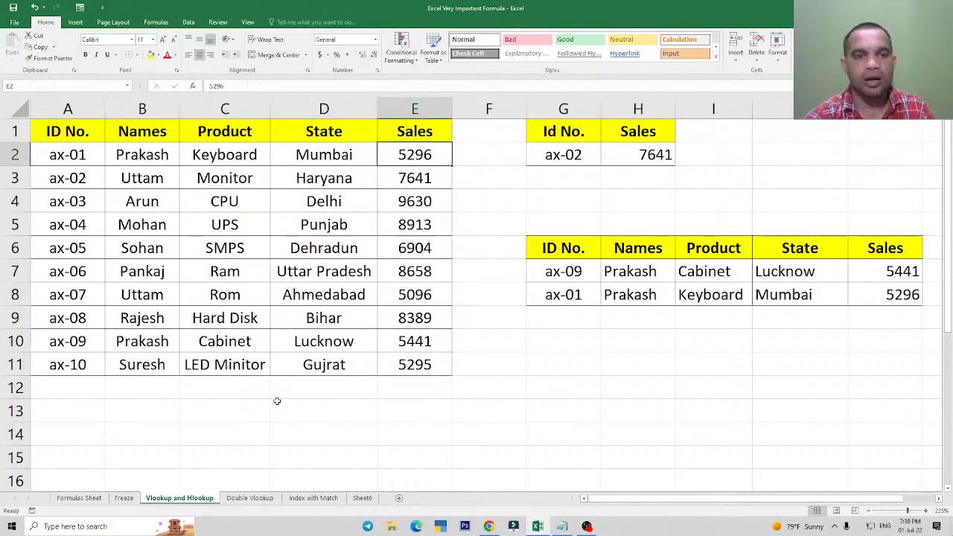
pyautogui.click(428, 342)
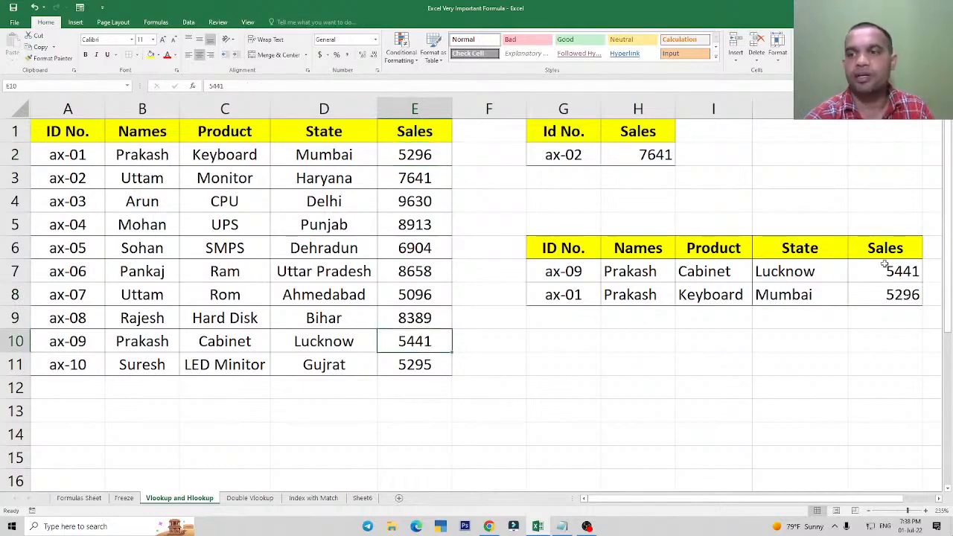
pyautogui.click(636, 294)
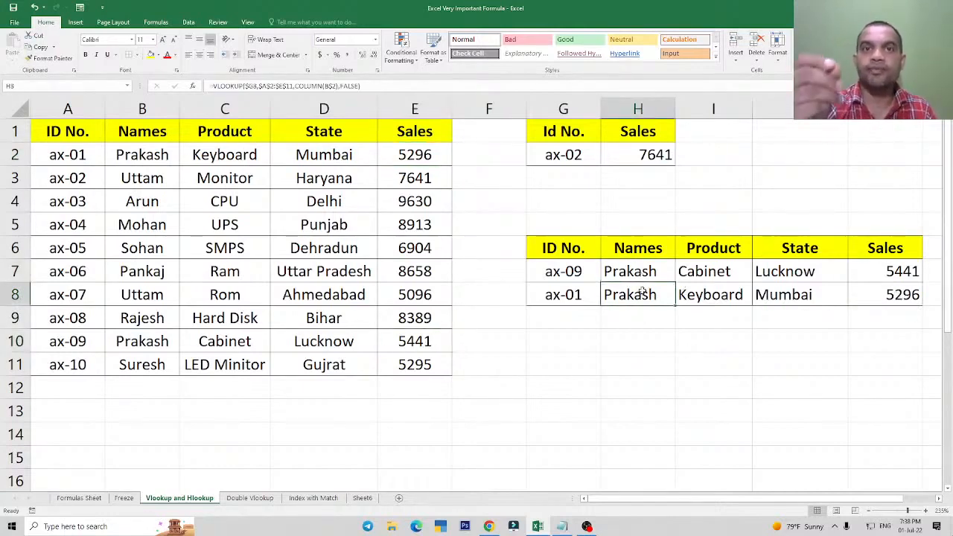
# Copy the lookup table G6:K8 and paste it at A50.
pyautogui.moveTo(555, 248); pyautogui.dragTo(863, 298)
pyautogui.hotkey('ctrl', 'c')
pyautogui.scroll(-3, 372, 326)
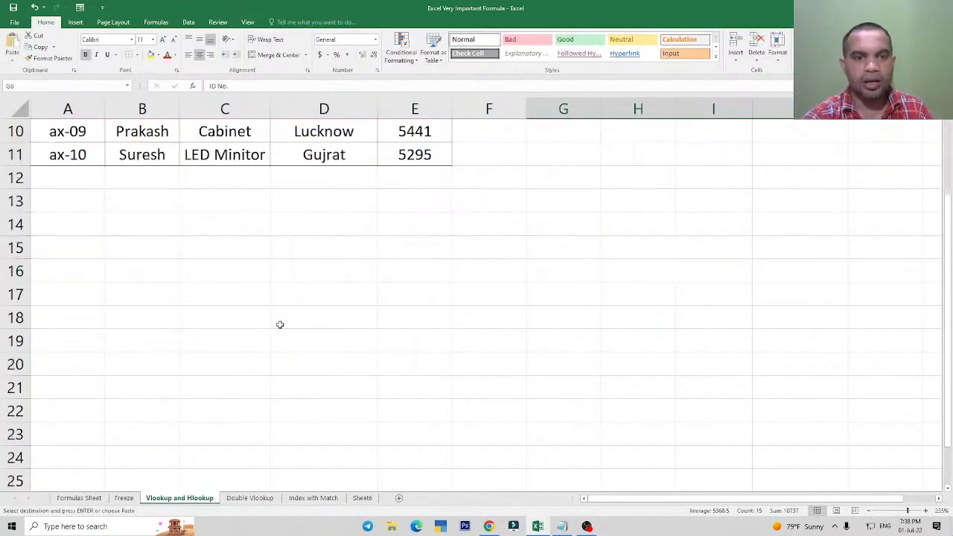
pyautogui.scroll(-10, 280, 325)
pyautogui.click(67, 371)
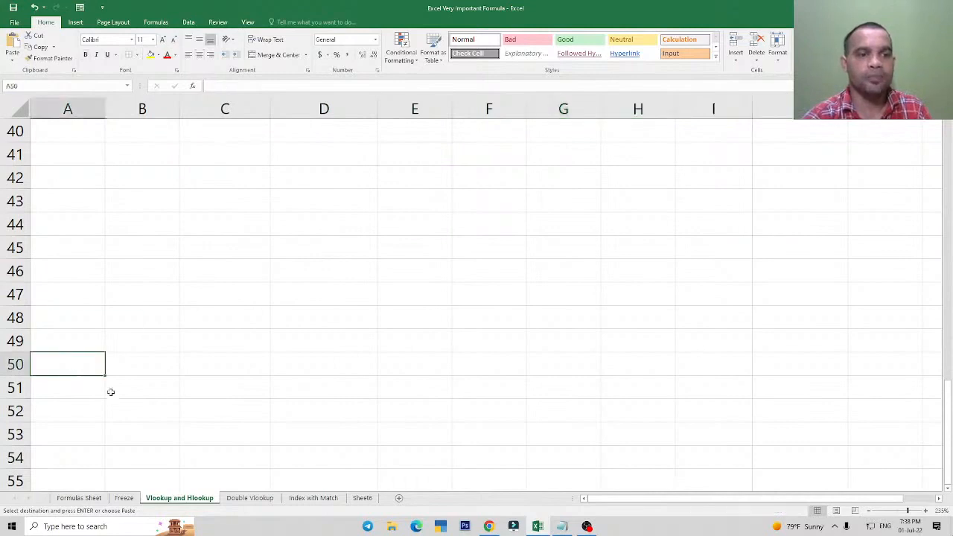
pyautogui.hotkey('ctrl', 'v')
# Inspect the pasted VLOOKUP formulas in C51 and B51, checking their lookup value and COLUMN references.
pyautogui.click(232, 384)
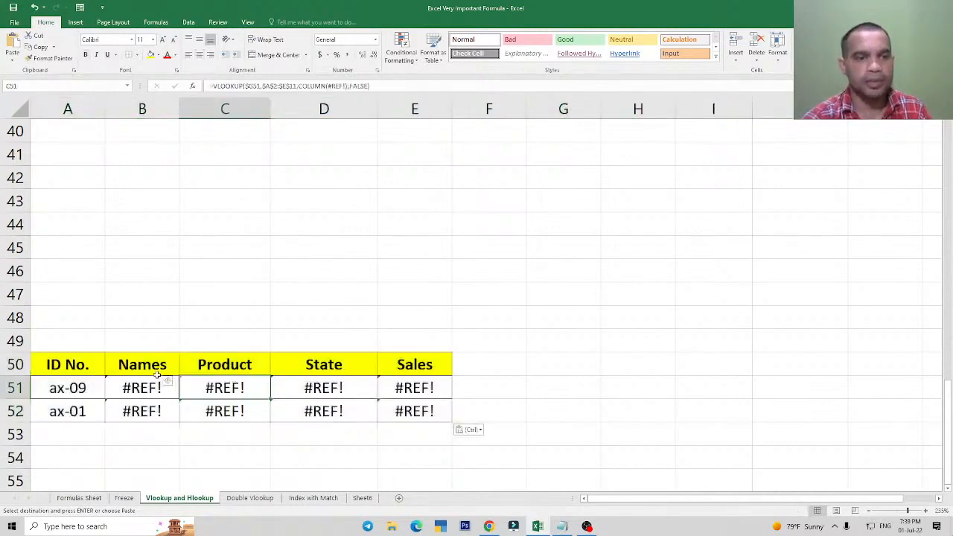
pyautogui.click(152, 388)
pyautogui.doubleClick(151, 388)
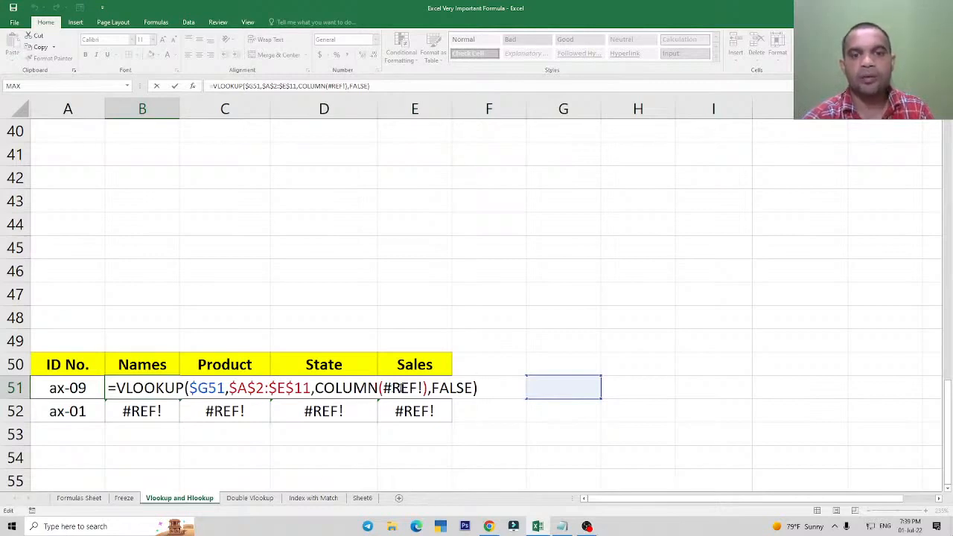
pyautogui.press('Escape')
pyautogui.scroll(10, 658, 366)
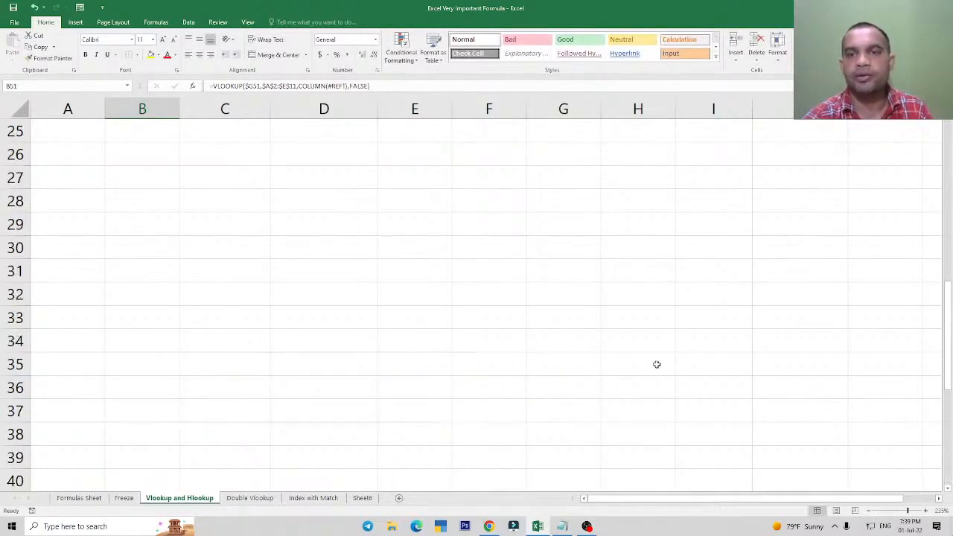
# Examine the VLOOKUP formulas in K7, J7 and H7 of the original lookup table, checking the cells that H7 references.
pyautogui.scroll(3, 659, 366)
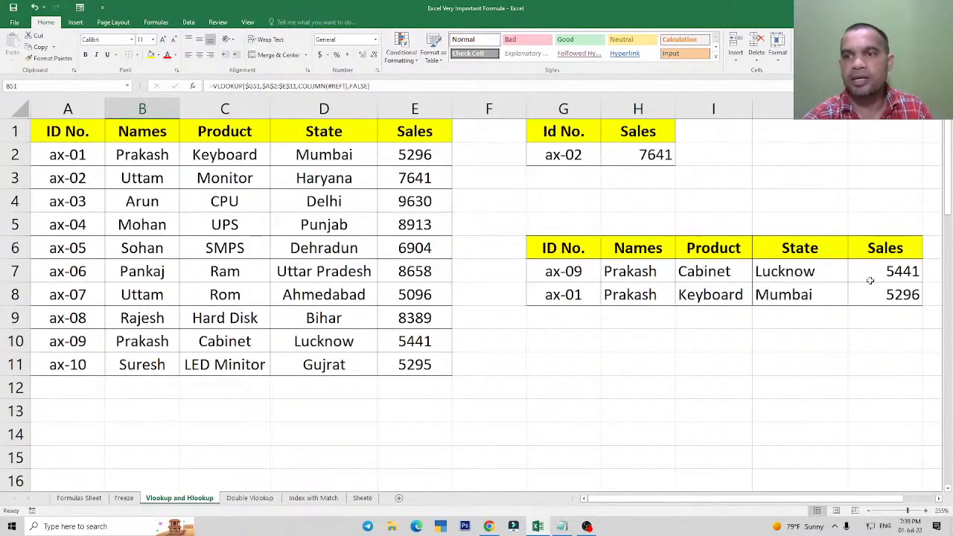
pyautogui.scroll(-5, 82, 432)
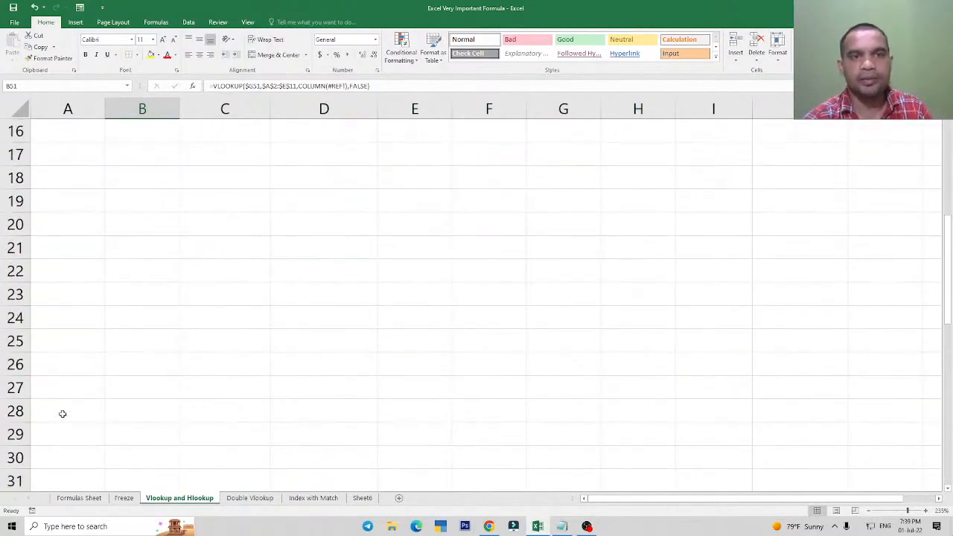
pyautogui.scroll(5, 65, 419)
pyautogui.click(893, 276)
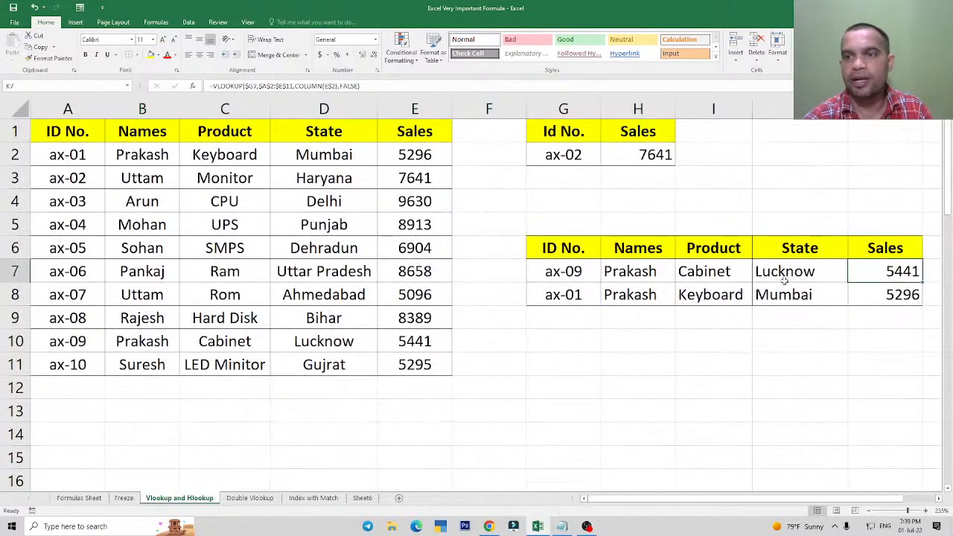
pyautogui.click(769, 275)
pyautogui.moveTo(566, 250); pyautogui.dragTo(849, 294)
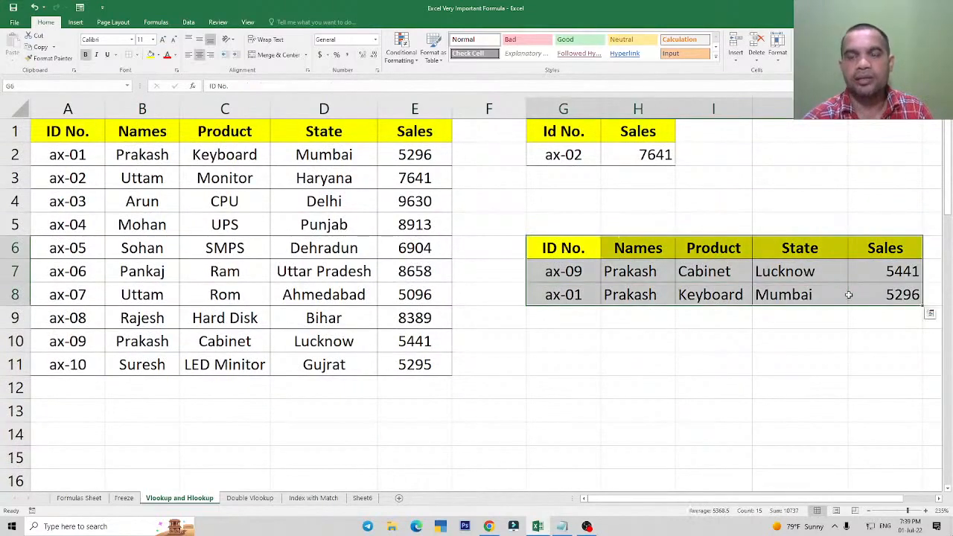
pyautogui.click(791, 270)
pyautogui.click(646, 275)
pyautogui.doubleClick(646, 277)
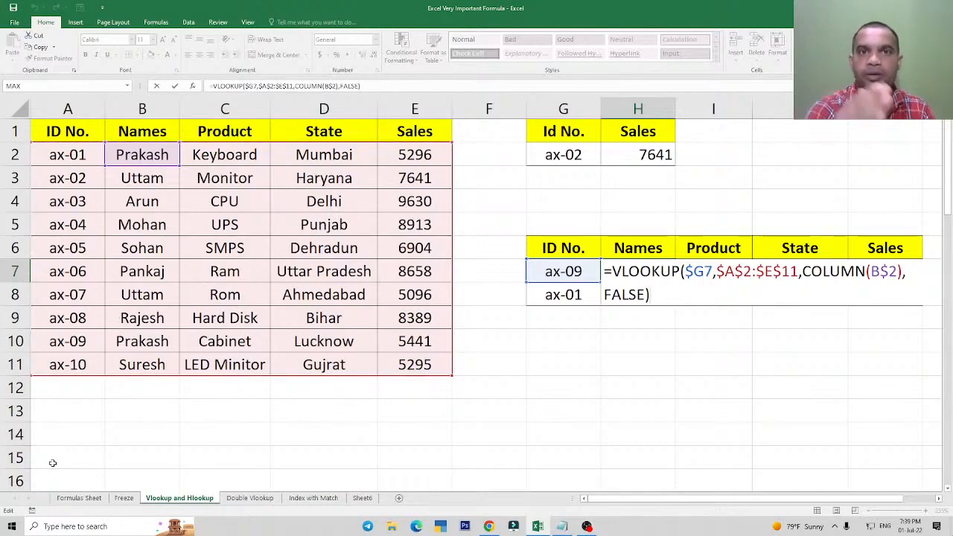
pyautogui.hotkey('ctrl', 'Return')
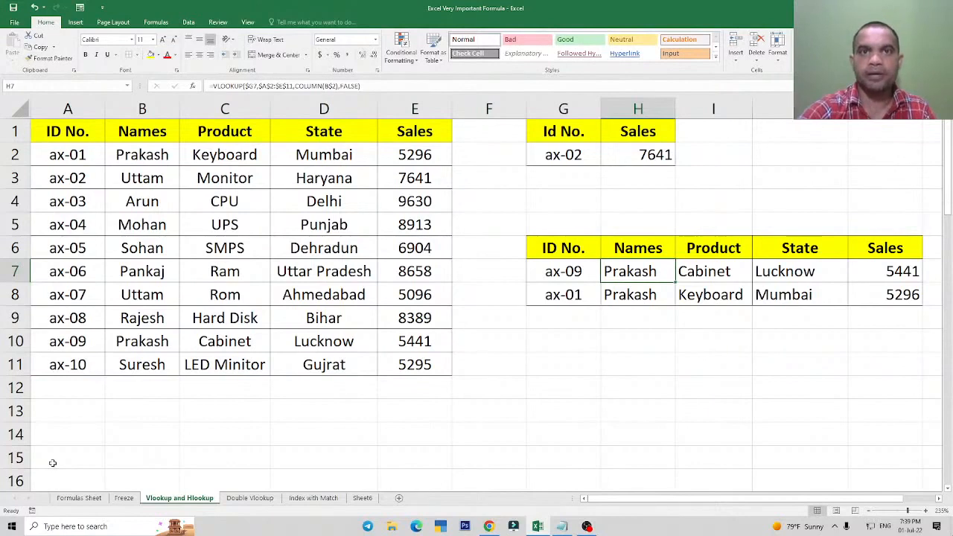
# Copy the lookup table G6:K8 and paste it at G21, in the same columns as the original.
pyautogui.click(592, 253)
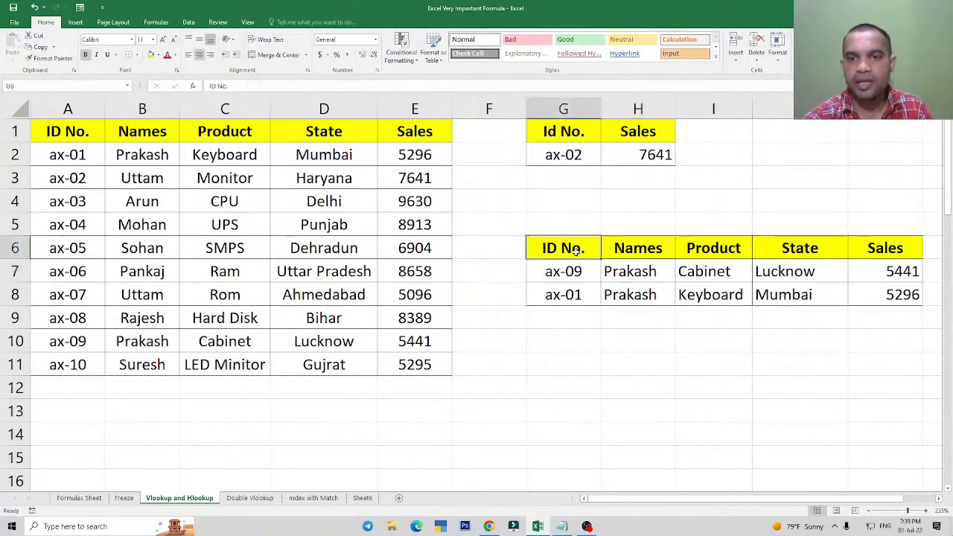
pyautogui.moveTo(575, 252); pyautogui.dragTo(860, 293)
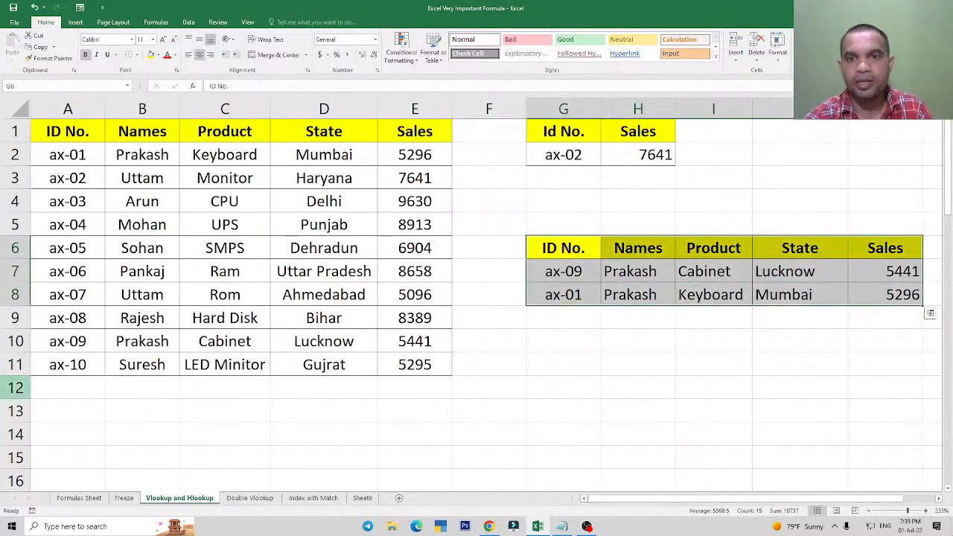
pyautogui.moveTo(563, 256); pyautogui.dragTo(903, 285)
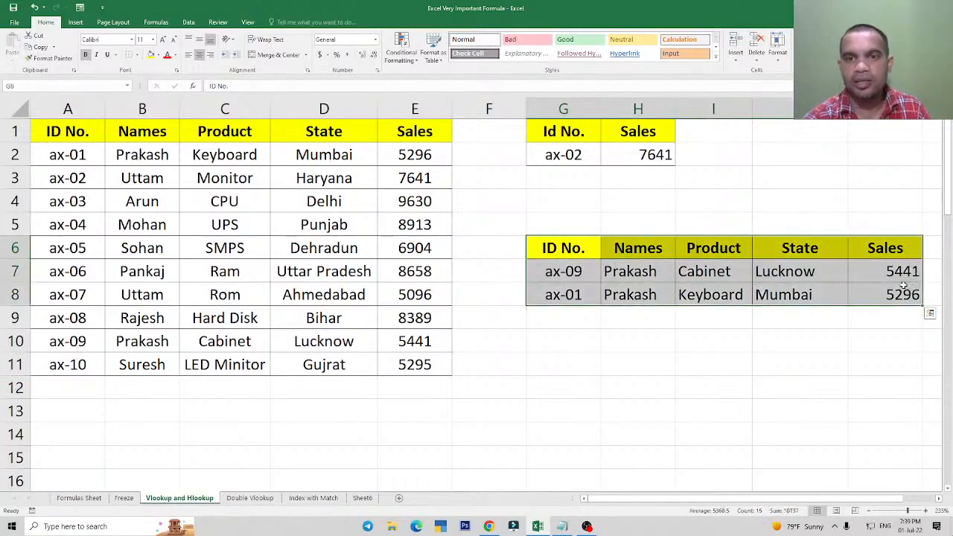
pyautogui.hotkey('ctrl', 'c')
pyautogui.hotkey('ctrl', 'c')
pyautogui.scroll(-4, 670, 336)
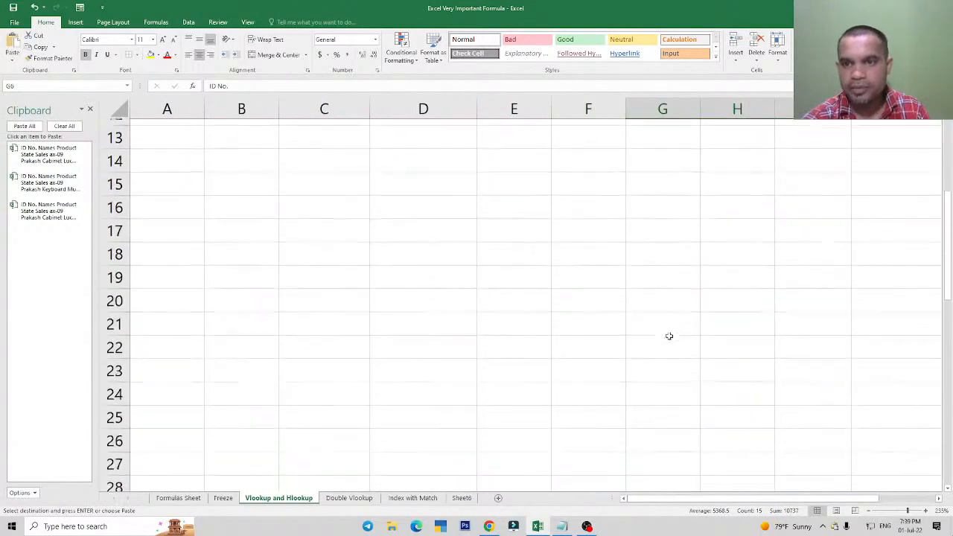
pyautogui.click(672, 321)
pyautogui.hotkey('ctrl', 'v')
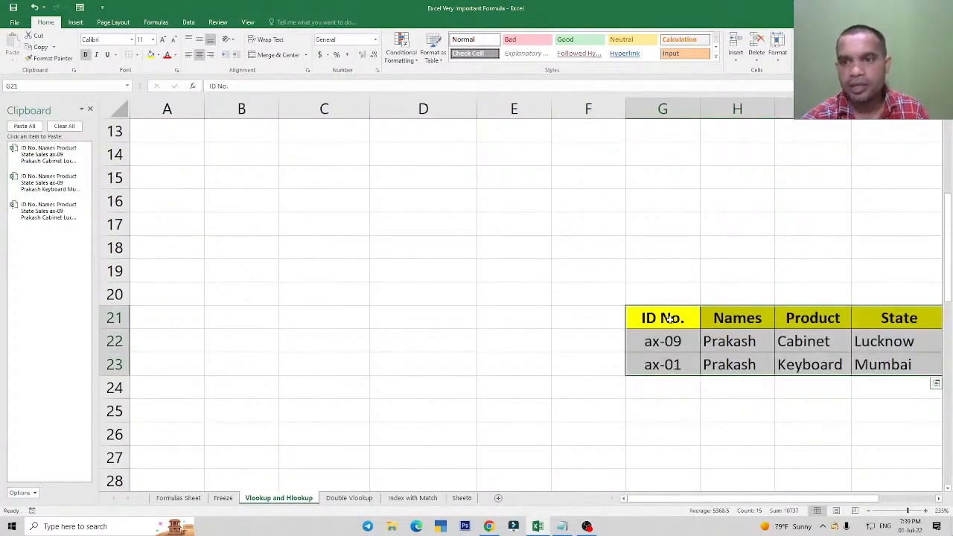
# Check the pasted VLOOKUP formulas in H22 and I22 and the copied table's results, and undo the paste at G21.
pyautogui.click(727, 345)
pyautogui.press('Right')
pyautogui.hscroll(3, 671, 335)
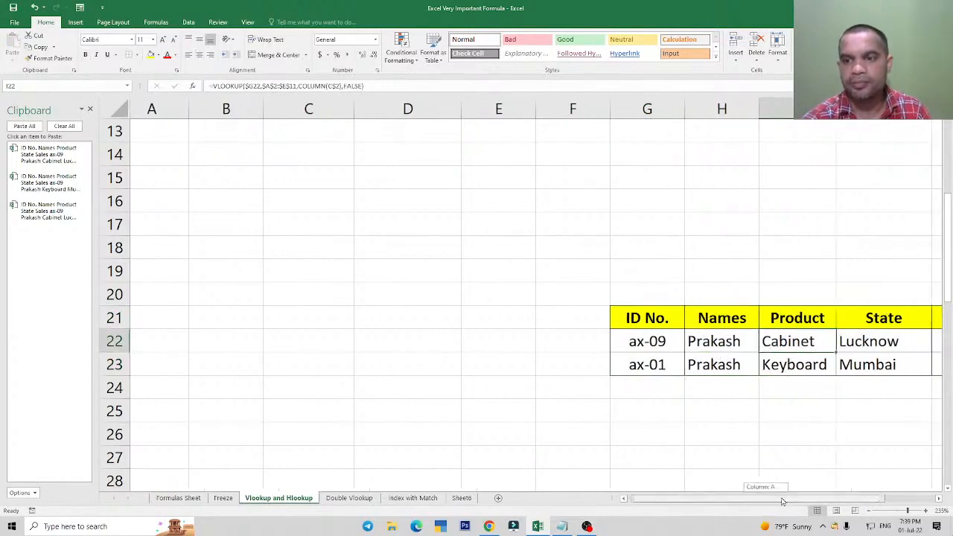
pyautogui.moveTo(514, 321); pyautogui.dragTo(808, 366)
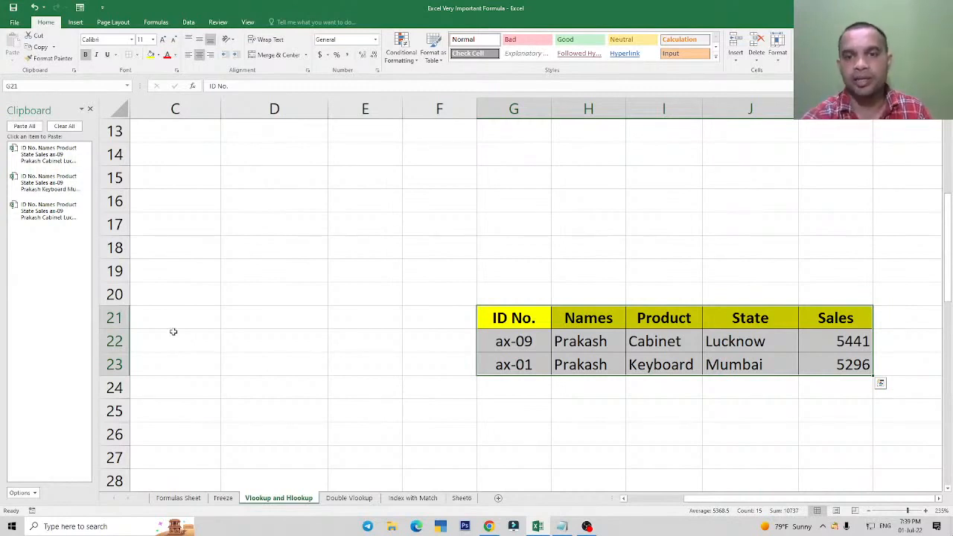
pyautogui.hotkey('ctrl', 'z')
# Clear the contents of the pasted table in A50:E52 and close the Clipboard pane.
pyautogui.scroll(-10, 313, 313)
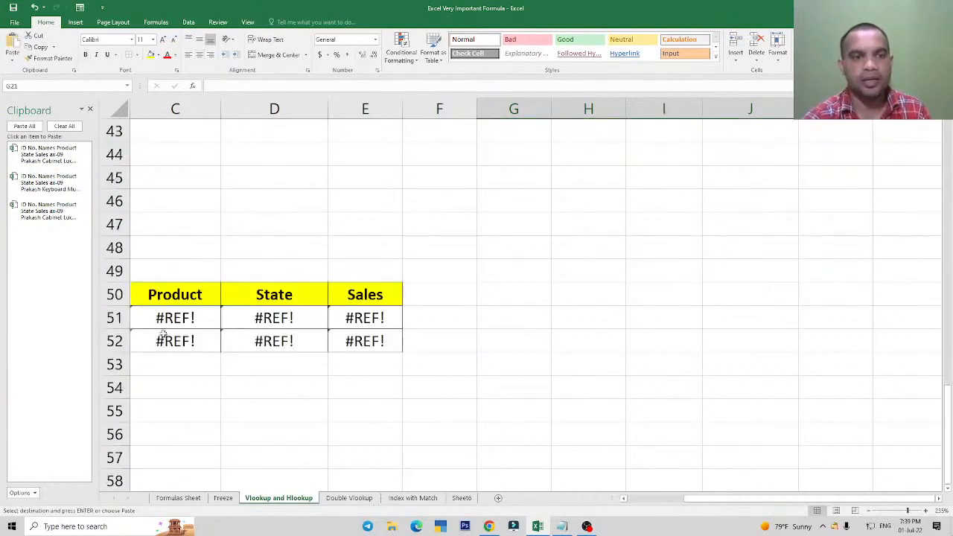
pyautogui.moveTo(708, 498); pyautogui.dragTo(654, 498)
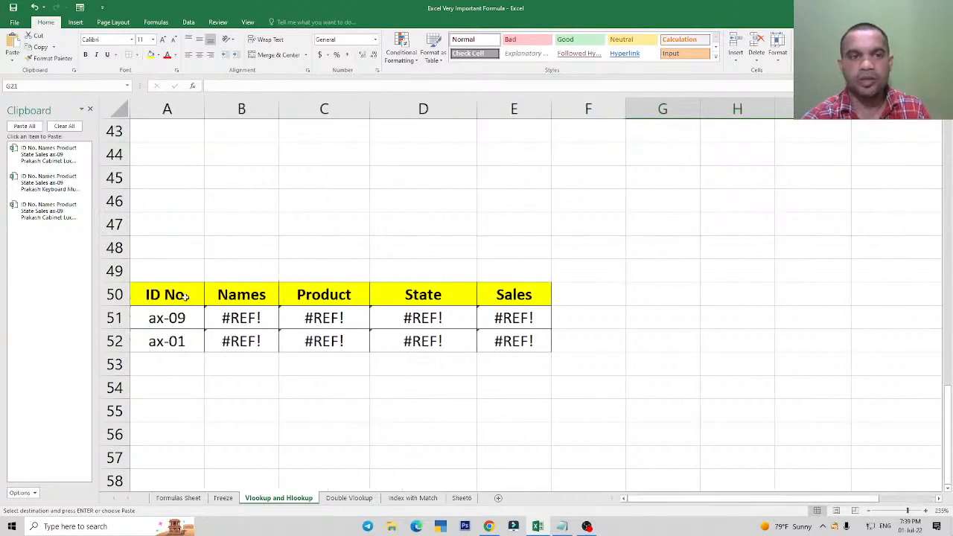
pyautogui.moveTo(186, 297); pyautogui.dragTo(521, 348)
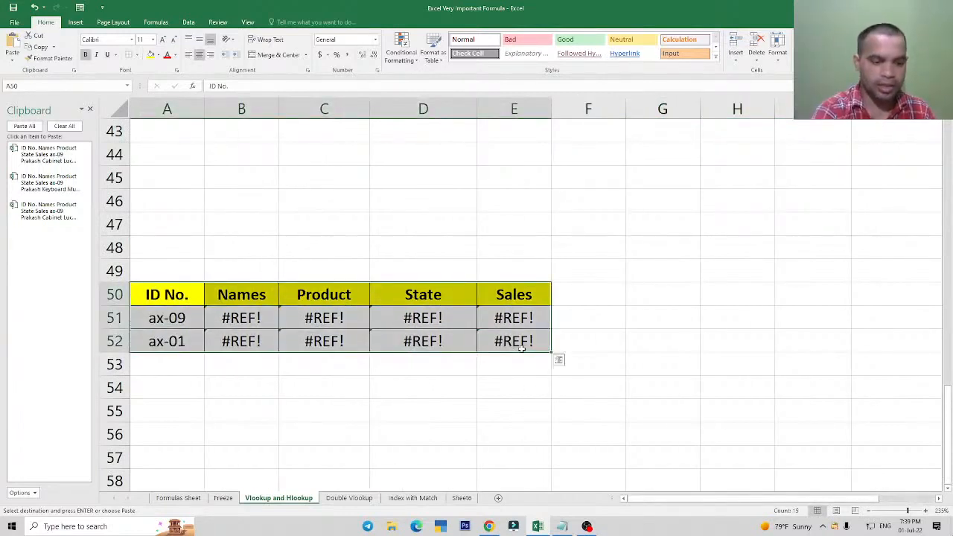
pyautogui.press('Delete')
pyautogui.click(664, 344)
pyautogui.scroll(4, 688, 365)
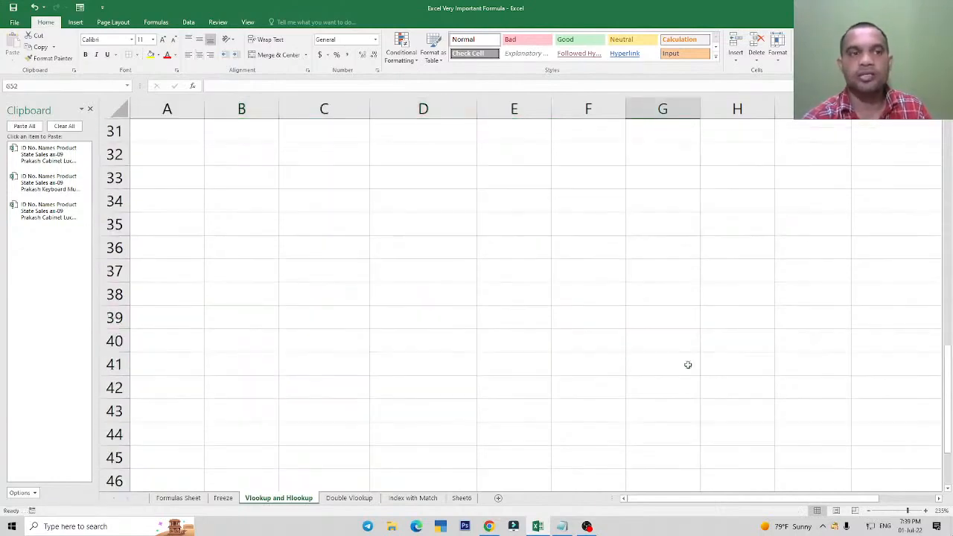
pyautogui.click(90, 109)
# Return to the original lookup table and review the VLOOKUP formula in H7.
pyautogui.scroll(5, 696, 299)
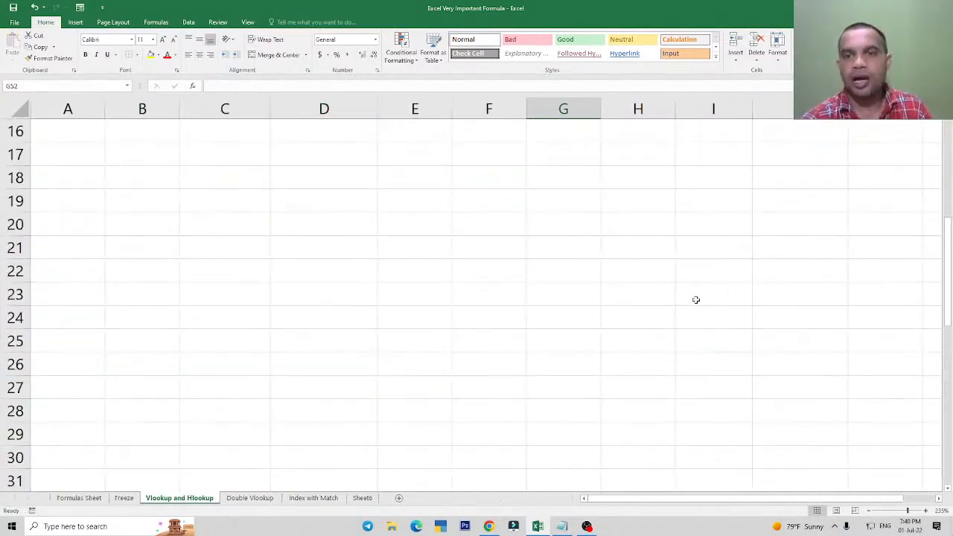
pyautogui.scroll(5, 696, 300)
pyautogui.click(649, 271)
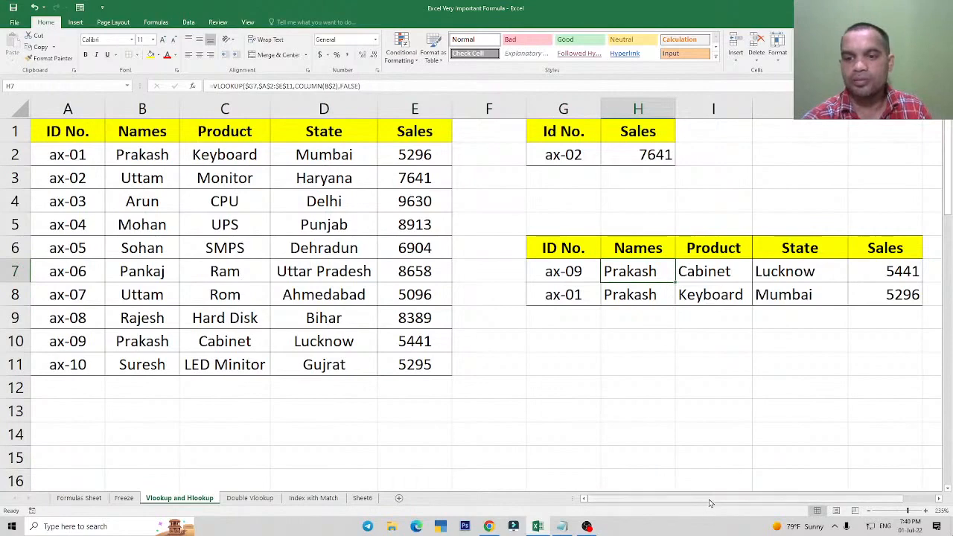
pyautogui.hscroll(1, 709, 503)
pyautogui.hscroll(-1, 709, 504)
pyautogui.click(489, 339)
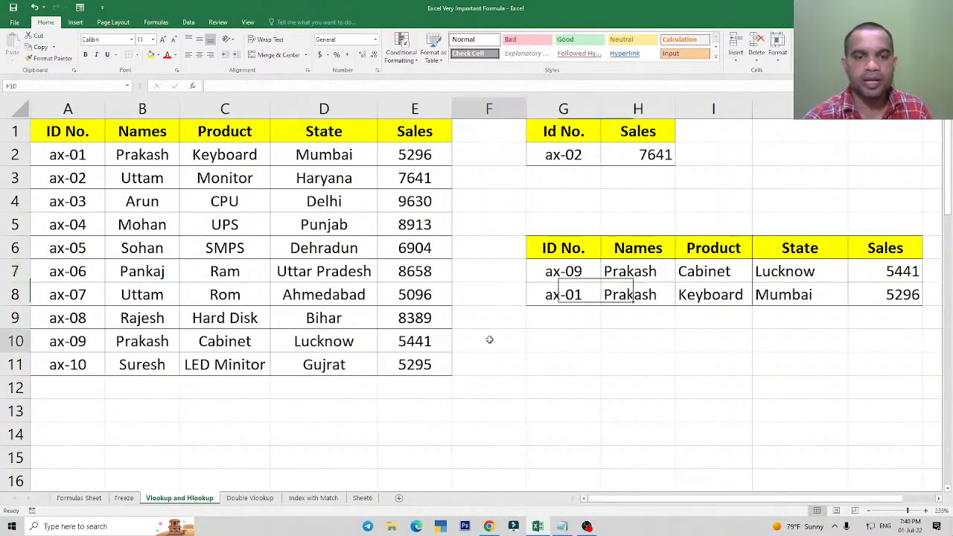
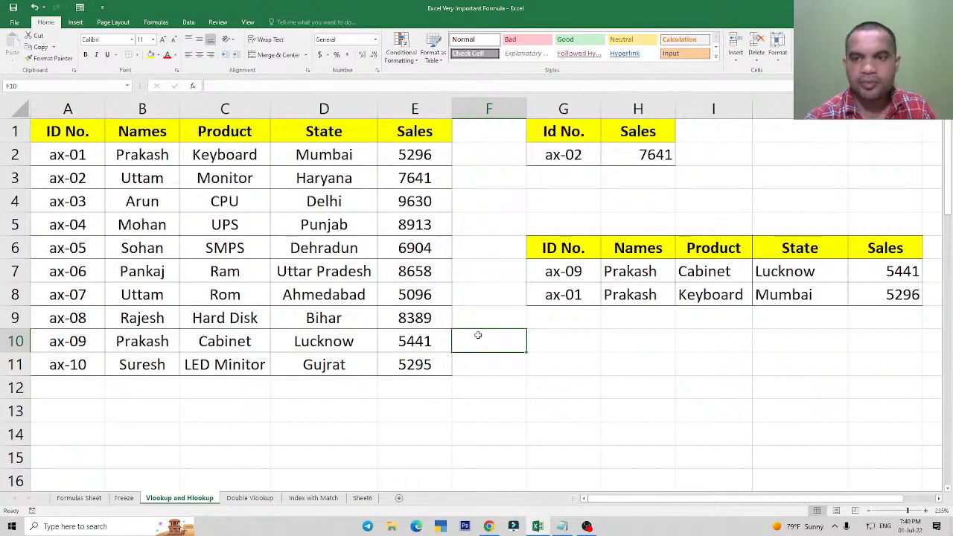
# Inspect the VLOOKUP formulas in H7 and H8, comparing their lookup cell, locked table range and COLUMN reference.
pyautogui.click(635, 274)
pyautogui.doubleClick(635, 274)
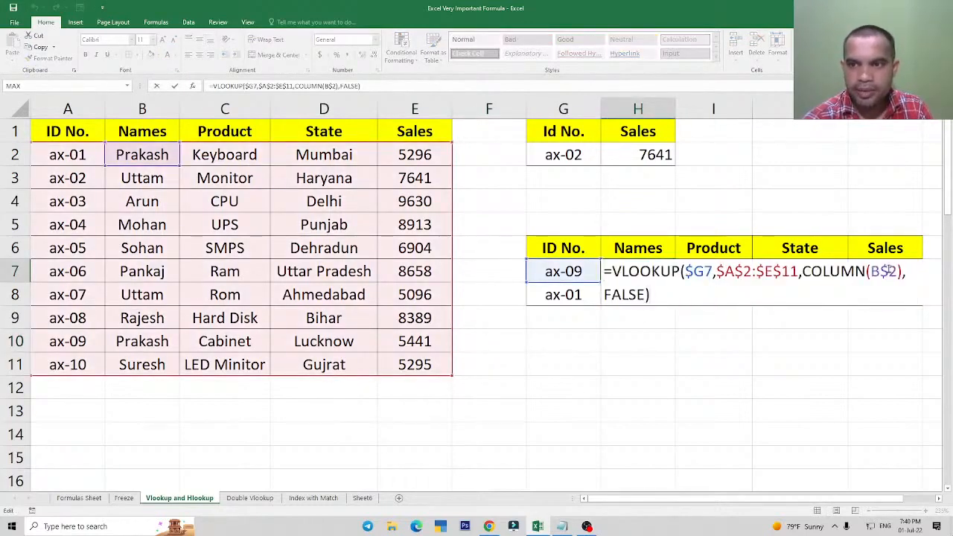
pyautogui.press('Escape')
pyautogui.doubleClick(633, 292)
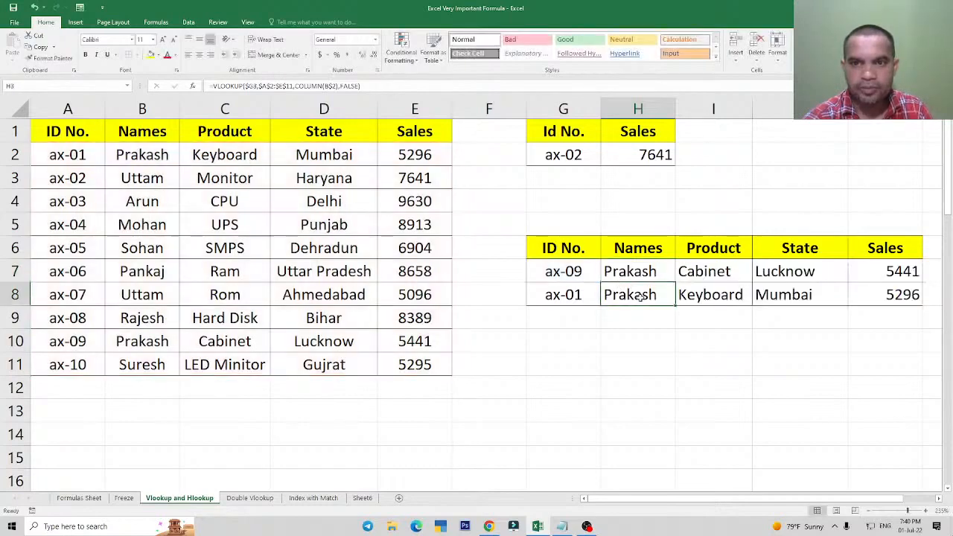
pyautogui.click(633, 271)
pyautogui.doubleClick(632, 272)
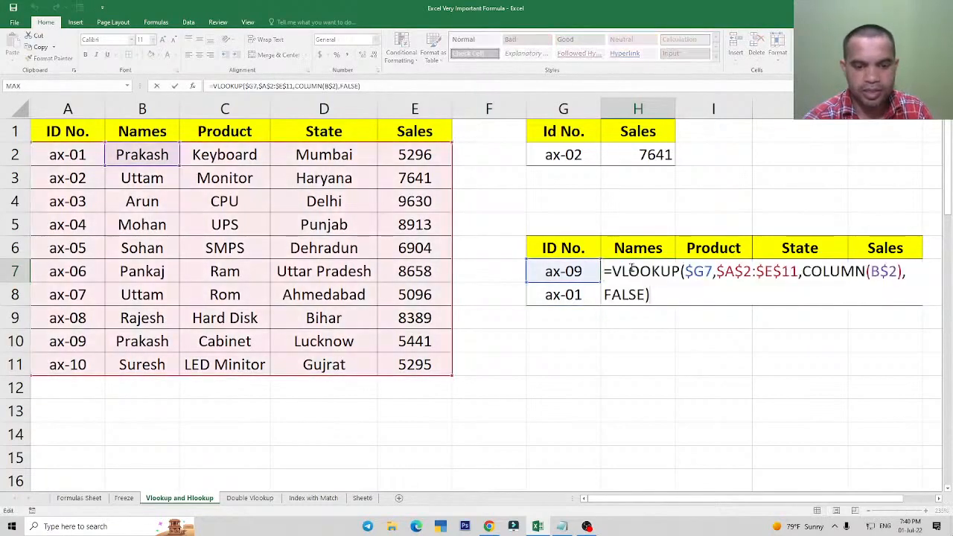
pyautogui.press('Escape')
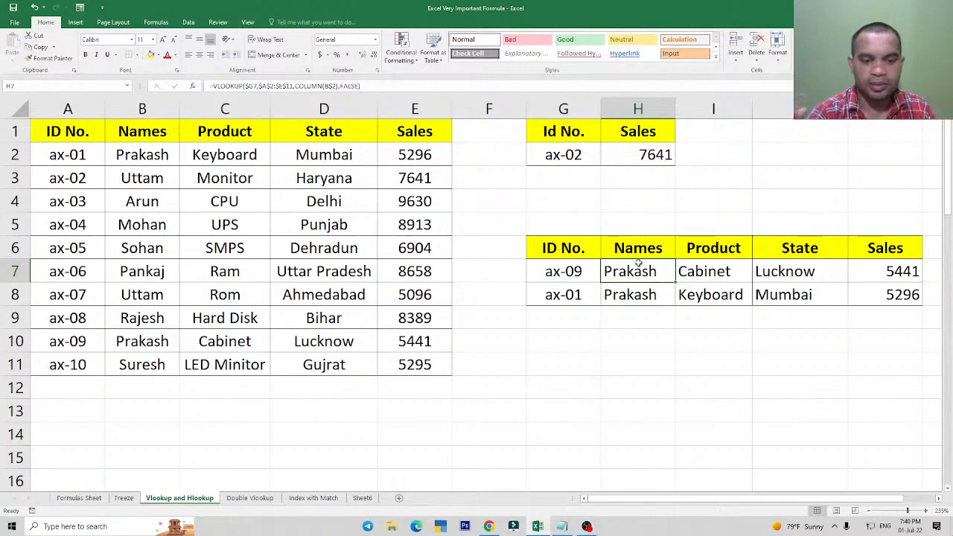
pyautogui.doubleClick(638, 268)
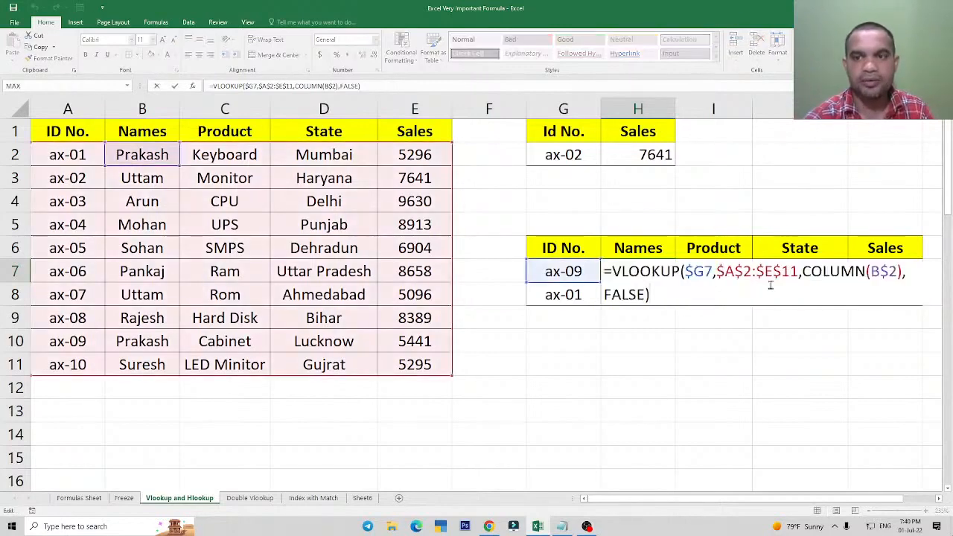
pyautogui.hotkey('ctrl', 'Return')
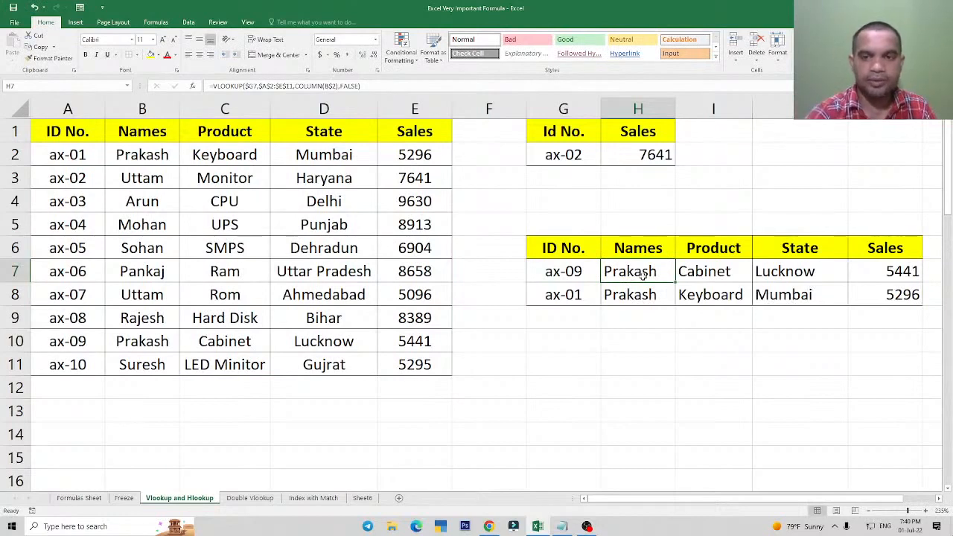
pyautogui.click(642, 299)
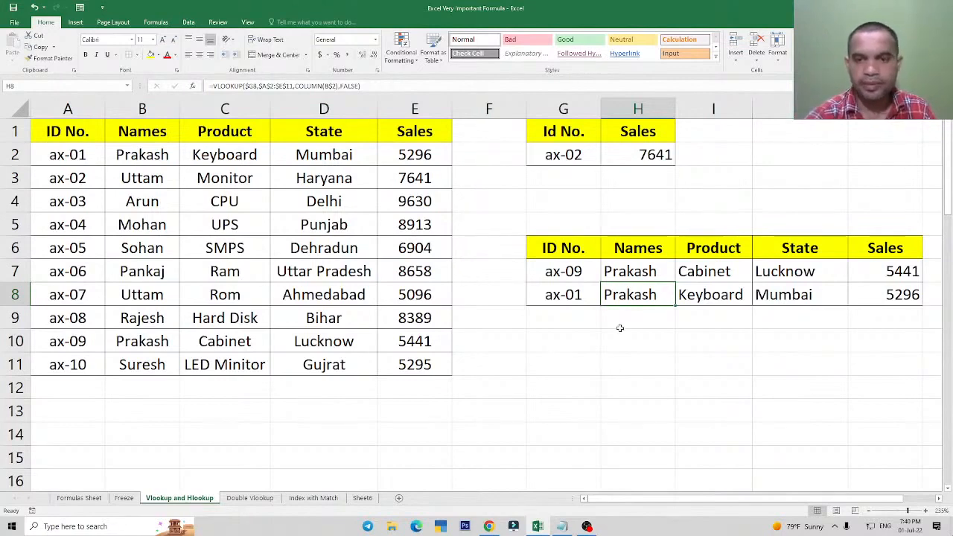
pyautogui.click(596, 296)
# Add the lookup IDs ax-05, ax-02 and ax-08 in G9, G10 and G11 below the existing IDs.
pyautogui.click(573, 316)
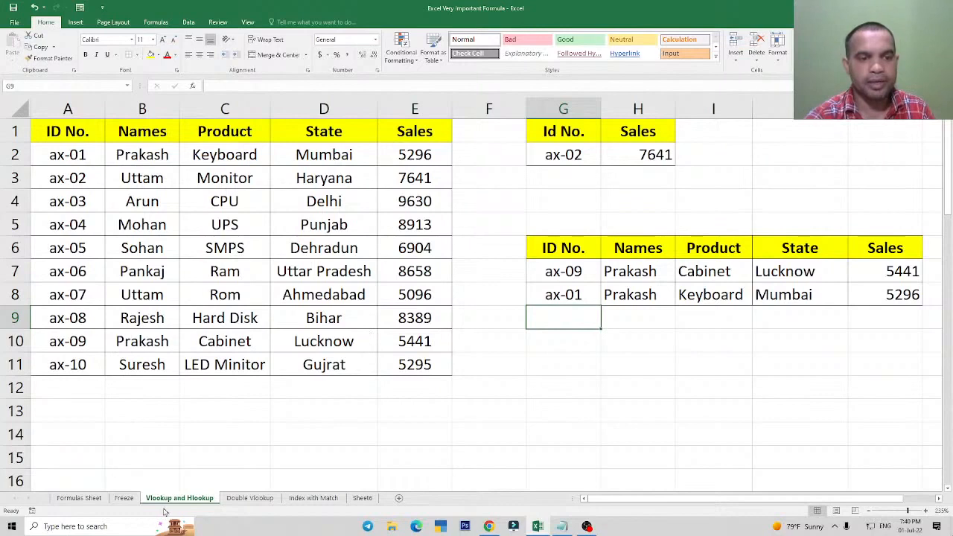
pyautogui.click(663, 335)
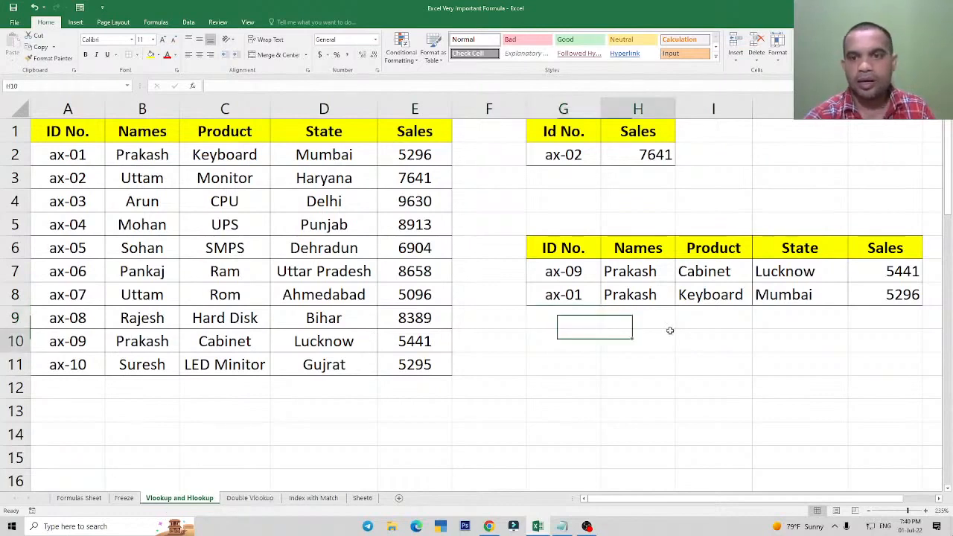
pyautogui.click(555, 316)
pyautogui.write('ax-05')
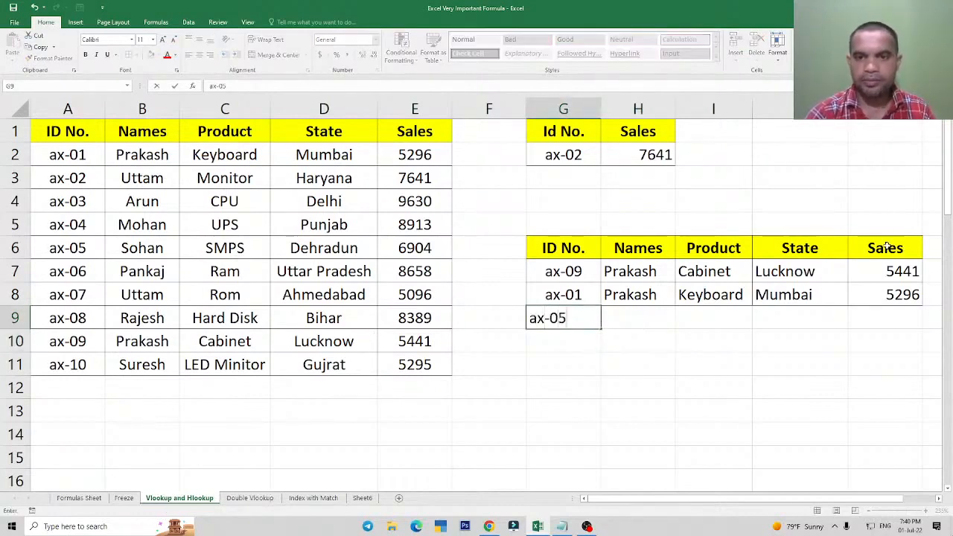
pyautogui.press('Return')
pyautogui.write('ax')
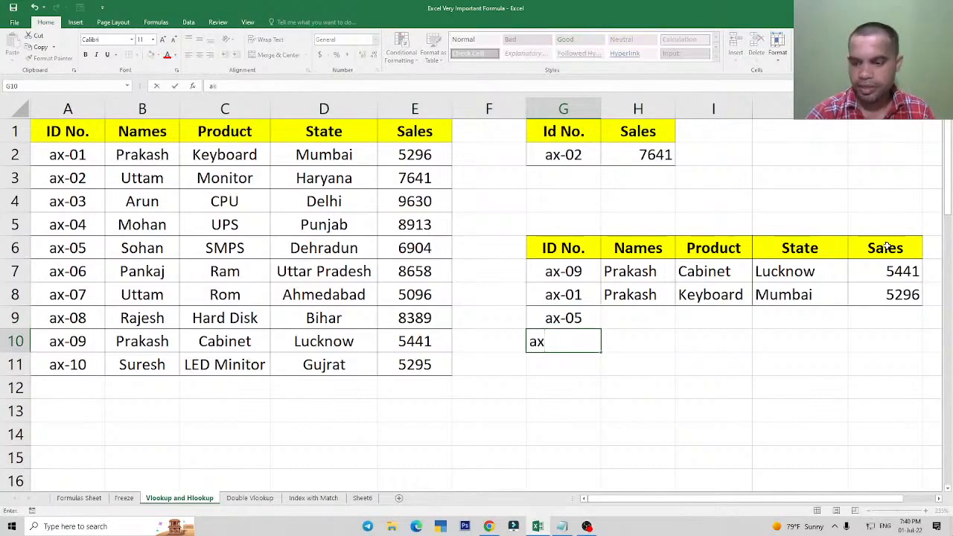
pyautogui.write('-02')
pyautogui.press('Return')
pyautogui.write('ax')
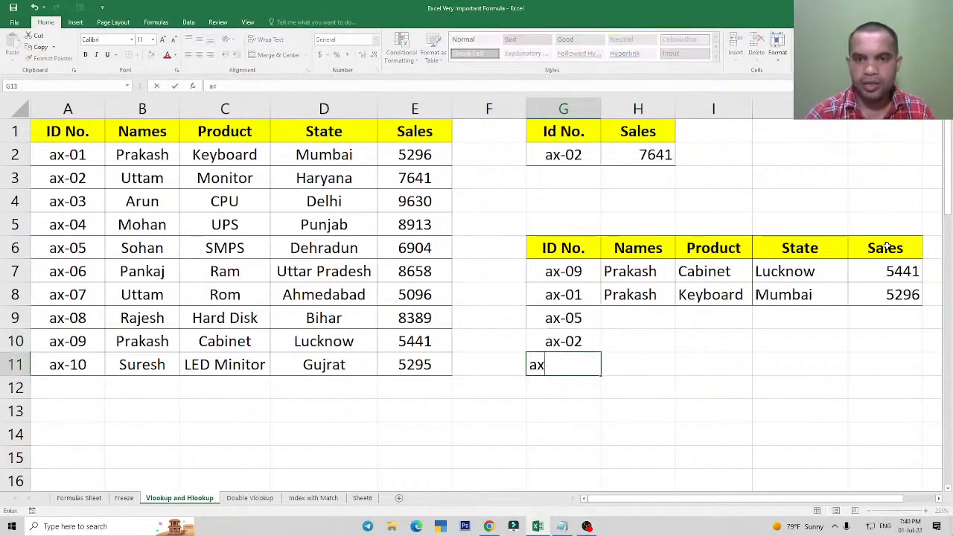
pyautogui.write('-08')
pyautogui.press('Return')
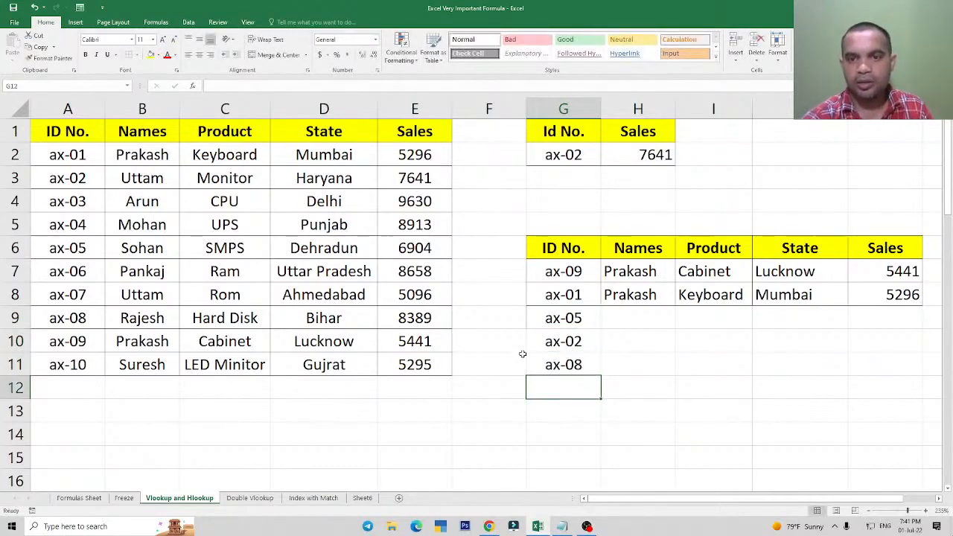
# Fill the VLOOKUP formulas for Names, Product, State and Sales down from row 7 through row 11.
pyautogui.click(564, 318)
pyautogui.click(630, 271)
pyautogui.moveTo(674, 283); pyautogui.dragTo(676, 378)
pyautogui.moveTo(707, 273); pyautogui.dragTo(883, 358)
pyautogui.click(889, 298)
pyautogui.moveTo(704, 271); pyautogui.dragTo(926, 378)
# Check the extended lookup table G7:K11 and inspect how the references adjust in H8, H9, I9, H10 and H11.
pyautogui.click(625, 318)
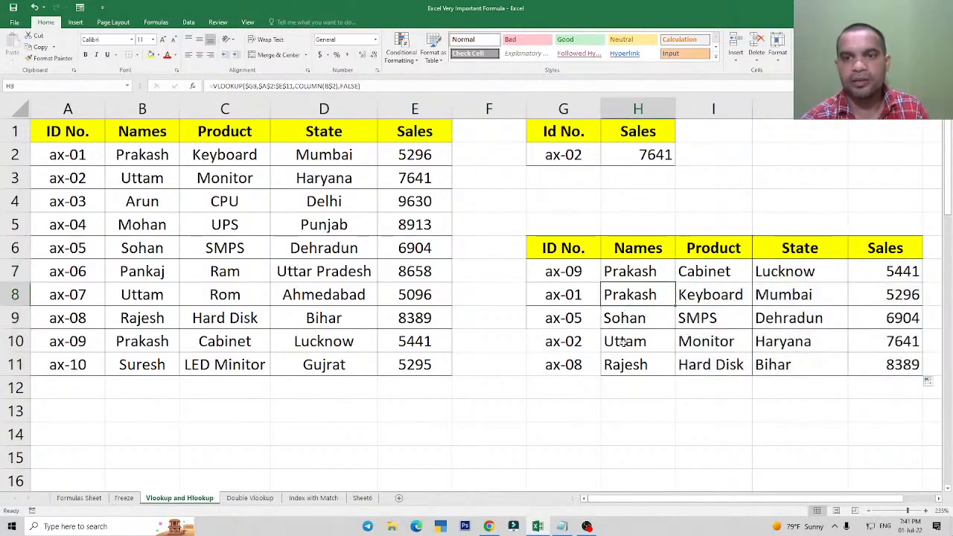
pyautogui.moveTo(564, 272); pyautogui.dragTo(894, 366)
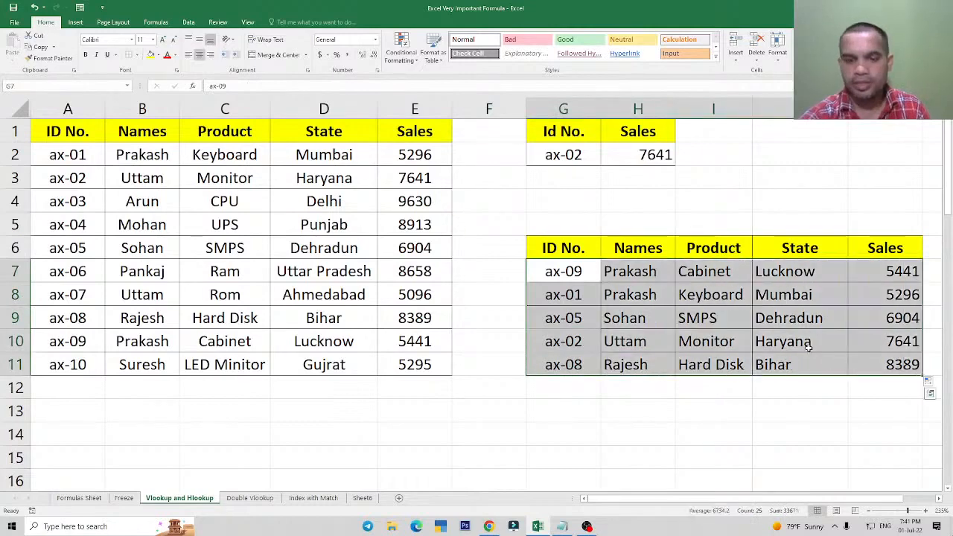
pyautogui.click(653, 312)
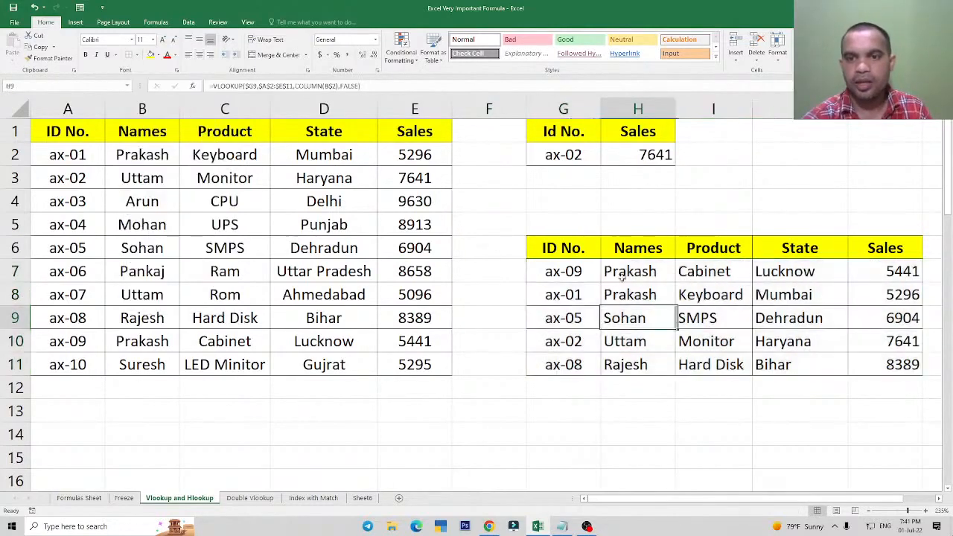
pyautogui.click(622, 273)
pyautogui.click(659, 293)
pyautogui.doubleClick(657, 289)
pyautogui.press('Escape')
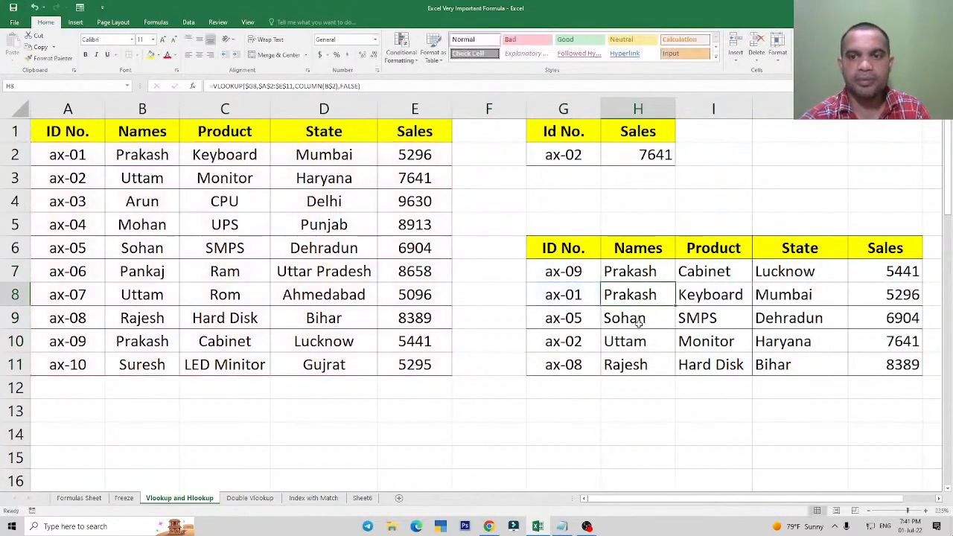
pyautogui.doubleClick(639, 316)
pyautogui.press('Escape')
pyautogui.doubleClick(730, 316)
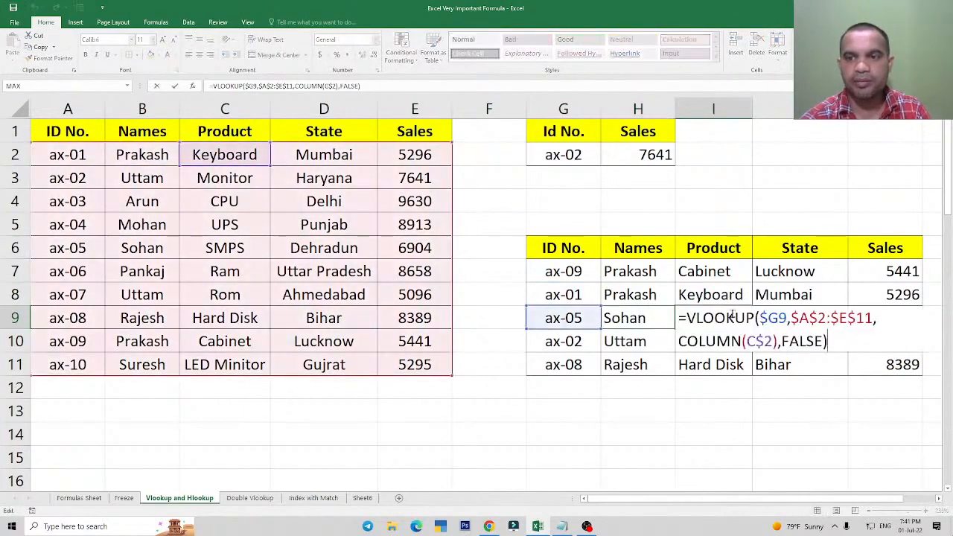
pyautogui.press('Escape')
pyautogui.click(653, 321)
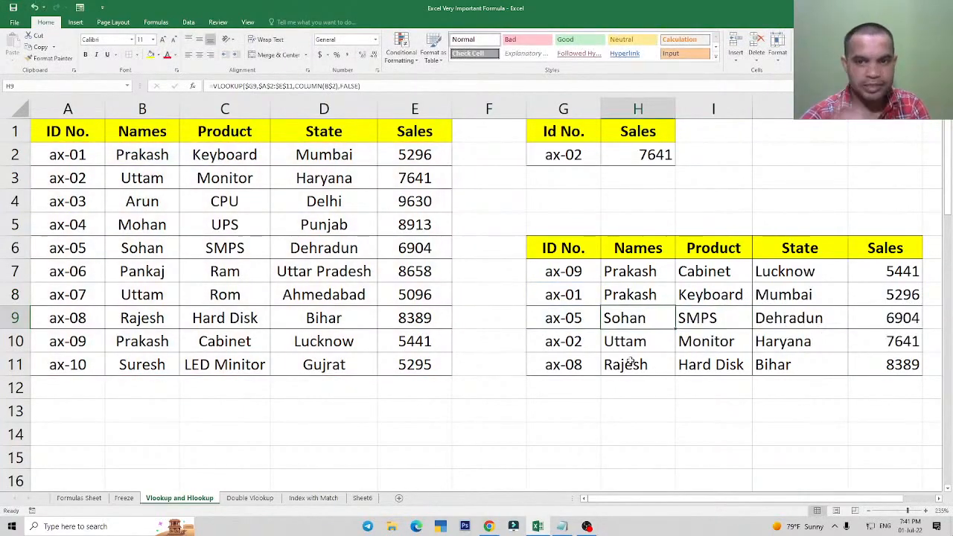
pyautogui.click(632, 340)
pyautogui.click(638, 364)
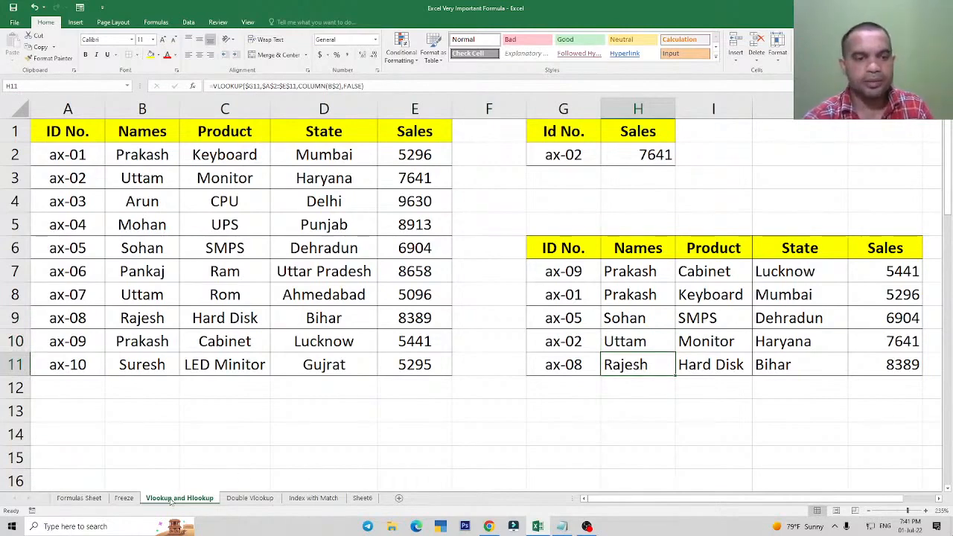
# Open the Double Vlookup sheet and examine its ID No., Names and Sales columns and the empty lookup table.
pyautogui.click(252, 498)
pyautogui.click(223, 222)
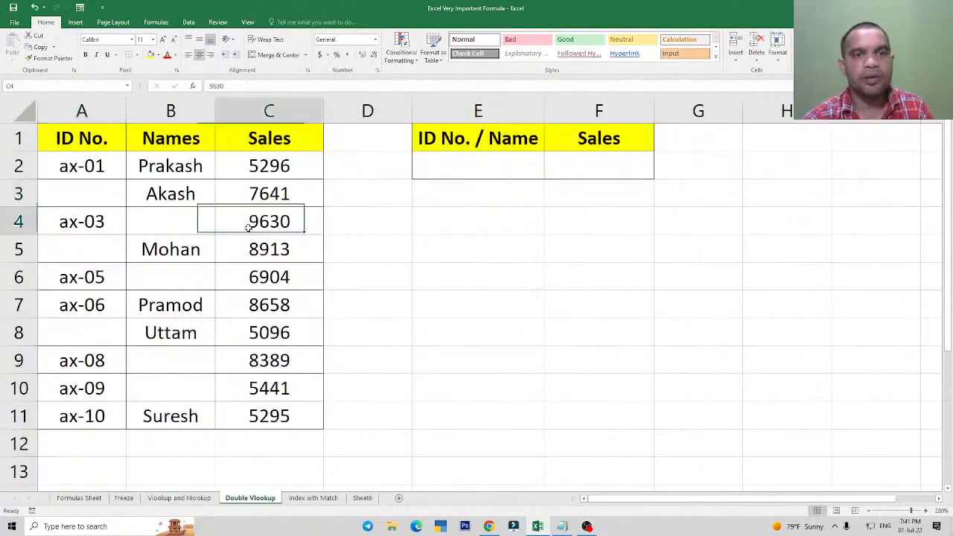
pyautogui.click(459, 157)
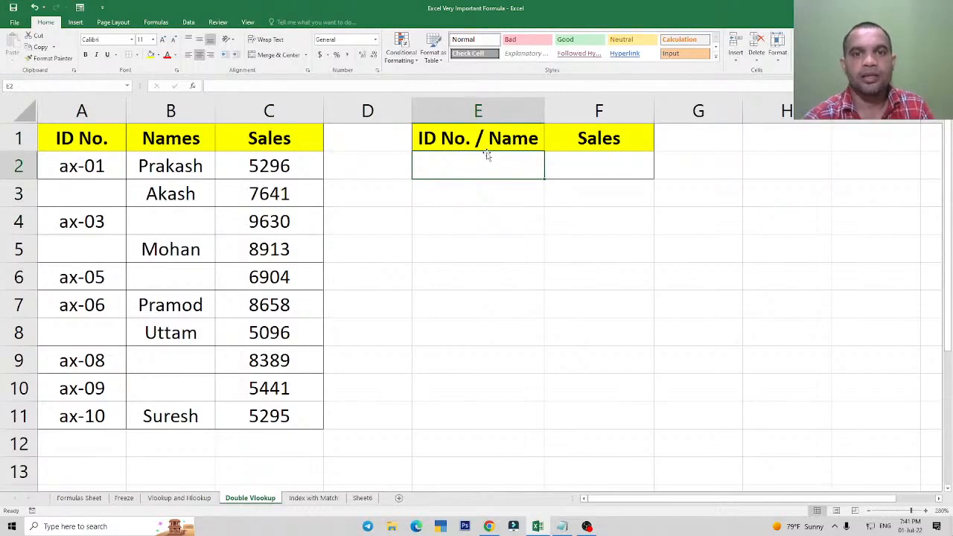
pyautogui.moveTo(82, 165); pyautogui.dragTo(112, 417)
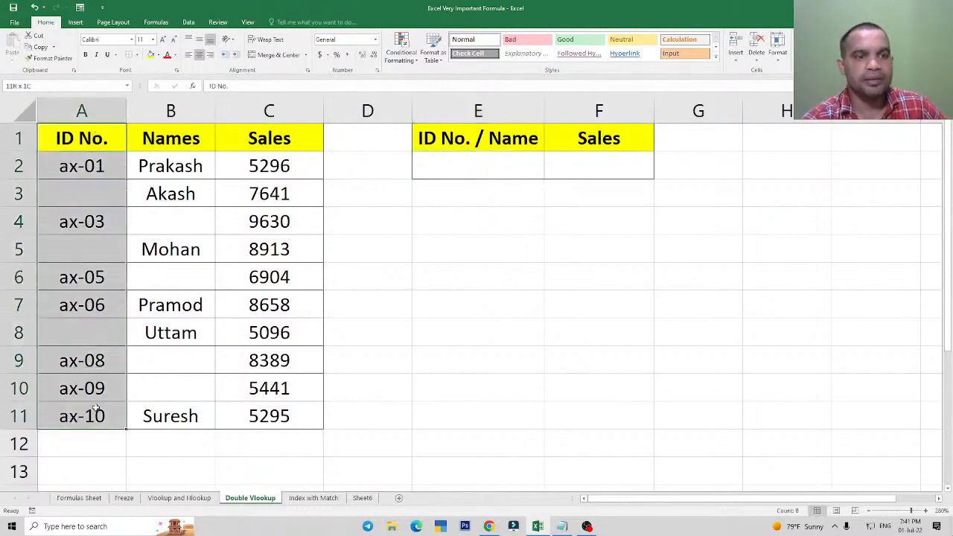
pyautogui.click(179, 149)
pyautogui.moveTo(179, 158); pyautogui.dragTo(178, 411)
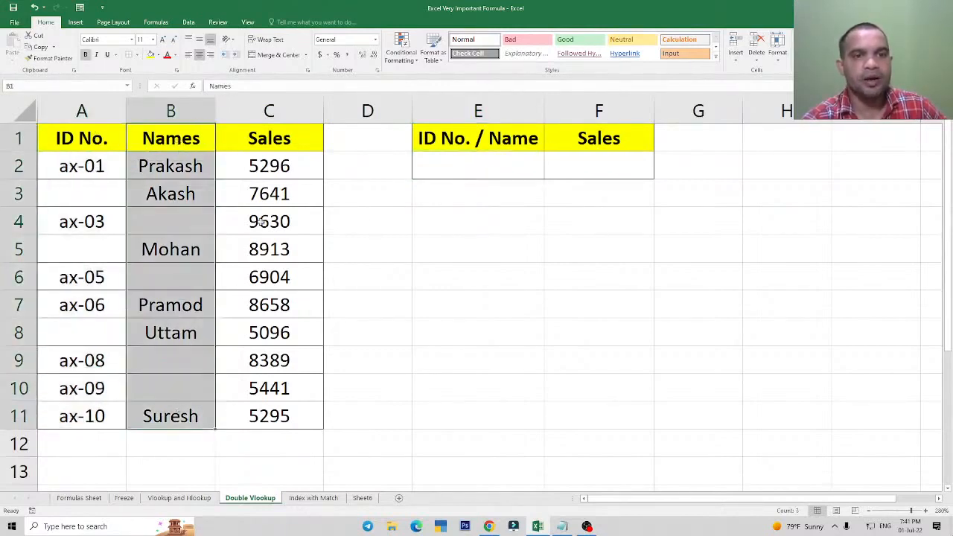
pyautogui.moveTo(273, 145); pyautogui.dragTo(330, 434)
pyautogui.click(279, 339)
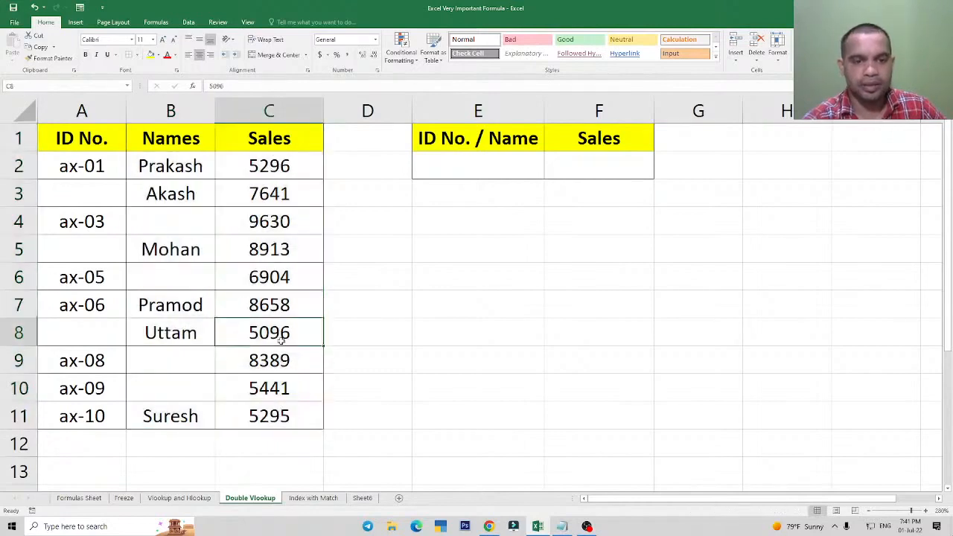
# Examine the missing IDs and names in rows 3 to 5 and the lookup cells E2 and F2.
pyautogui.click(72, 162)
pyautogui.click(79, 194)
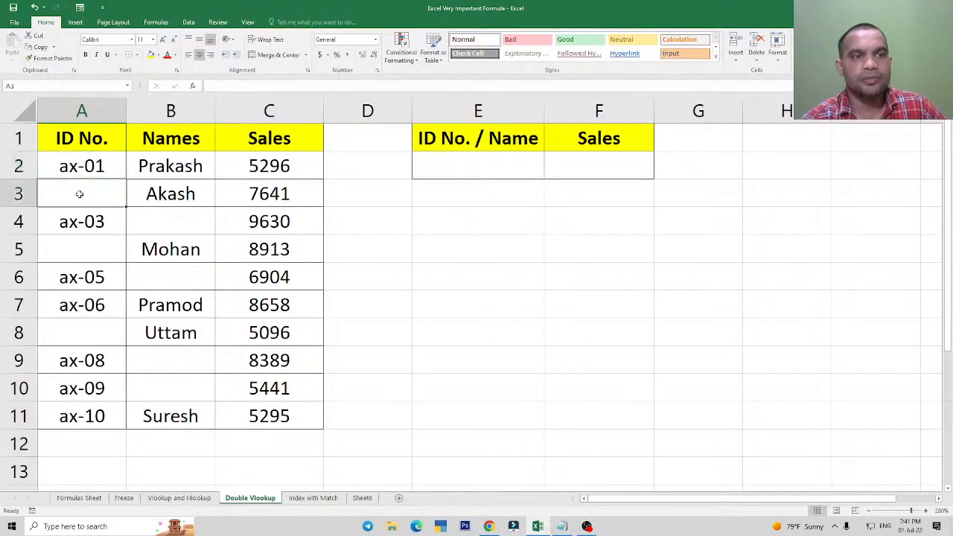
pyautogui.click(160, 221)
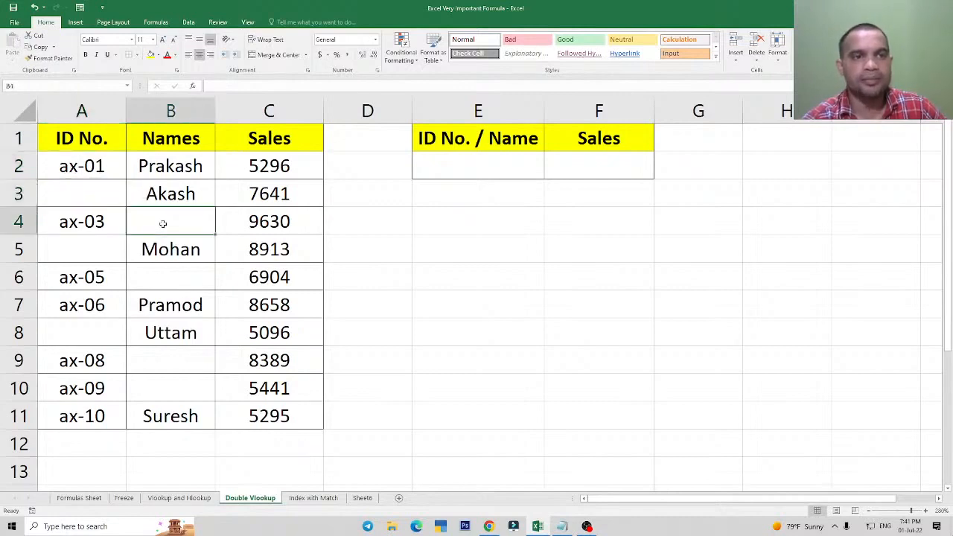
pyautogui.click(88, 227)
pyautogui.click(174, 223)
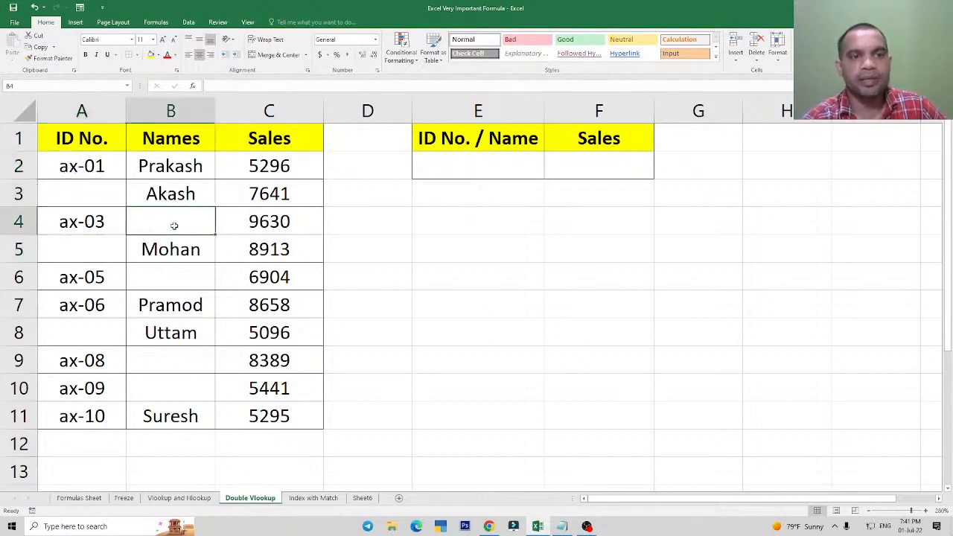
pyautogui.click(164, 253)
pyautogui.click(85, 251)
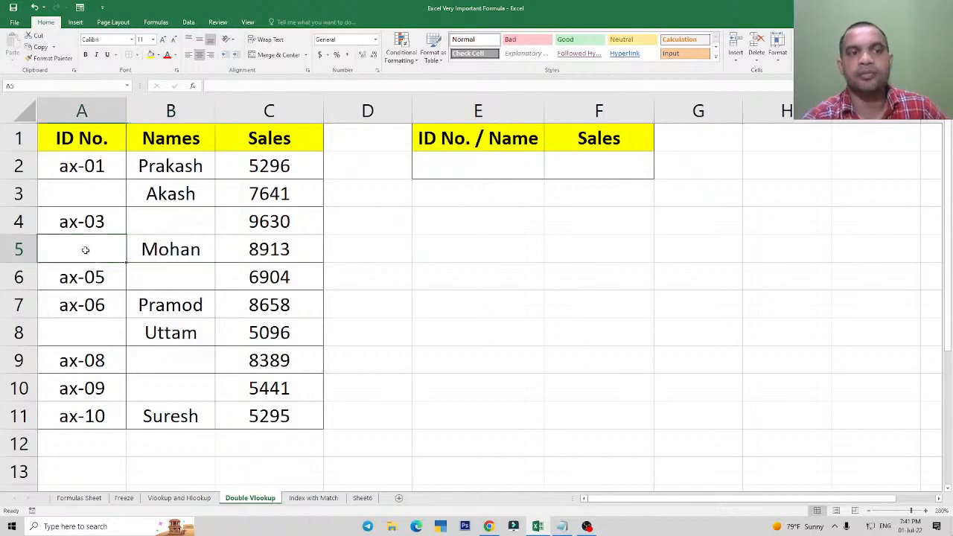
pyautogui.click(473, 169)
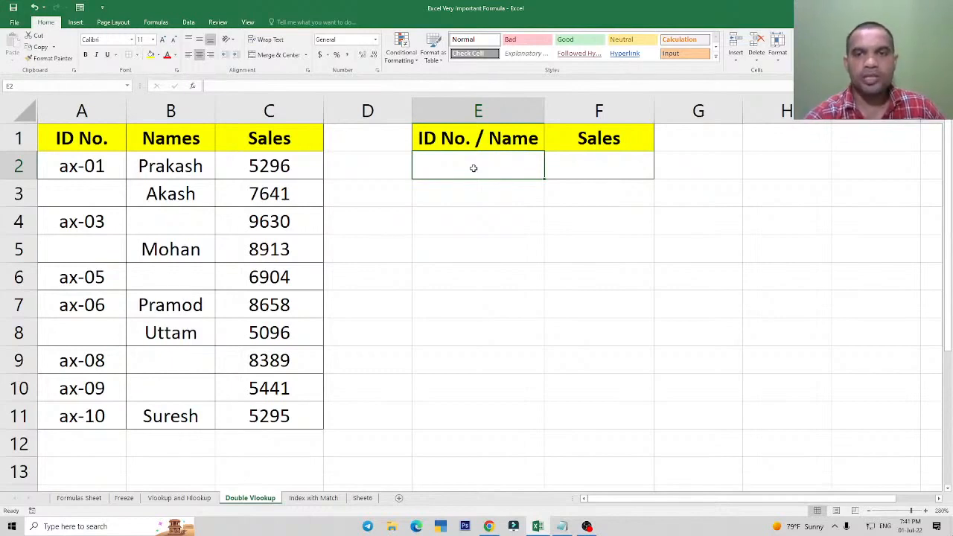
pyautogui.click(603, 161)
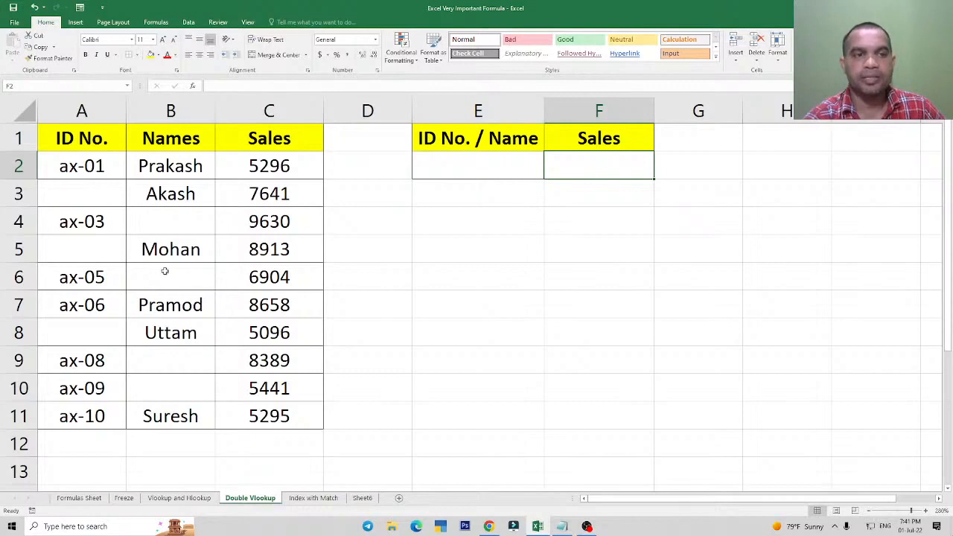
# Review the source data A1:C11 column by column, and return to the Vlookup and Hlookup sheet.
pyautogui.moveTo(80, 146); pyautogui.dragTo(262, 419)
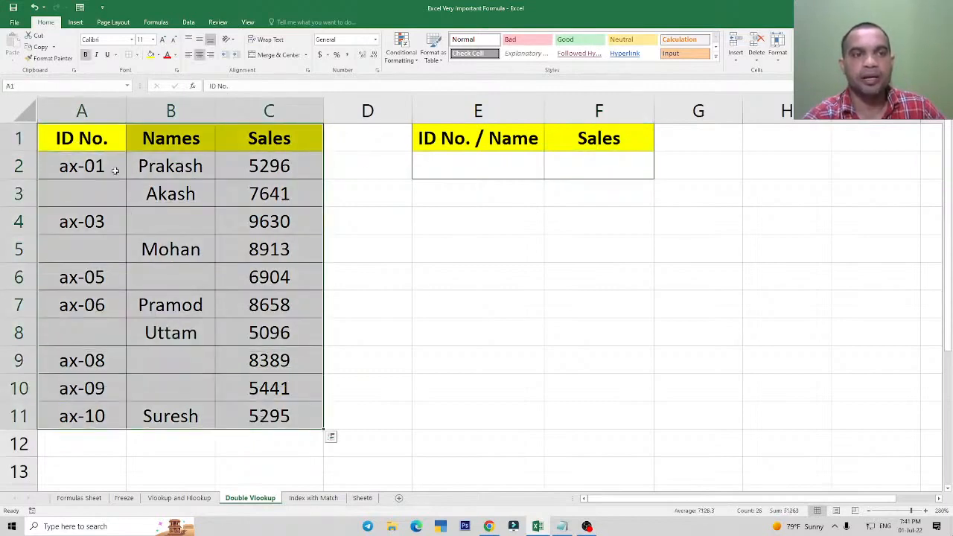
pyautogui.moveTo(91, 131); pyautogui.dragTo(91, 416)
pyautogui.moveTo(175, 150); pyautogui.dragTo(176, 403)
pyautogui.moveTo(277, 138); pyautogui.dragTo(277, 417)
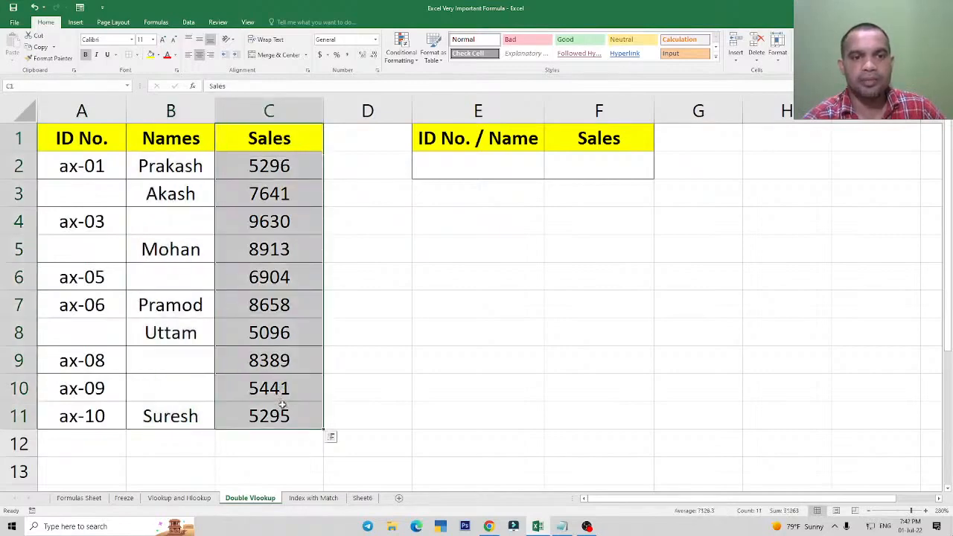
pyautogui.click(272, 296)
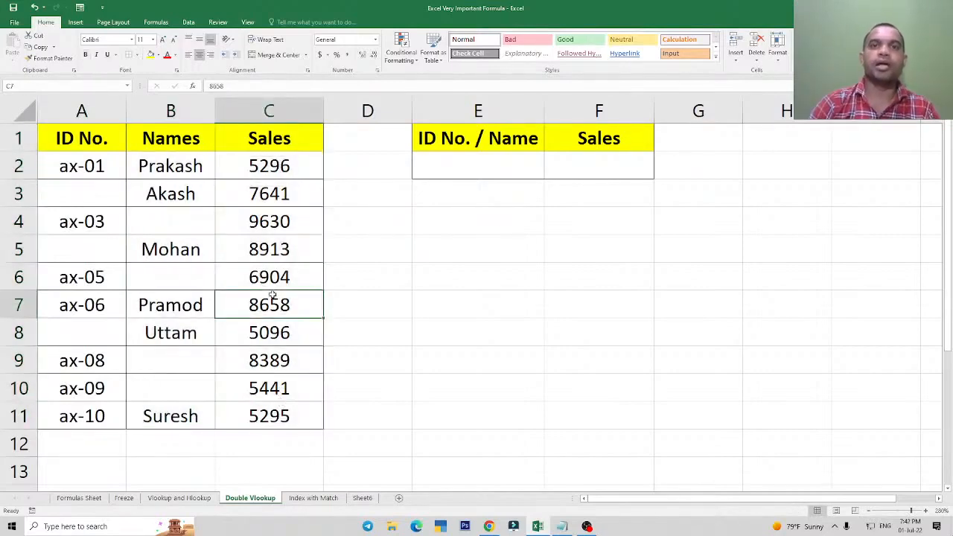
pyautogui.click(170, 496)
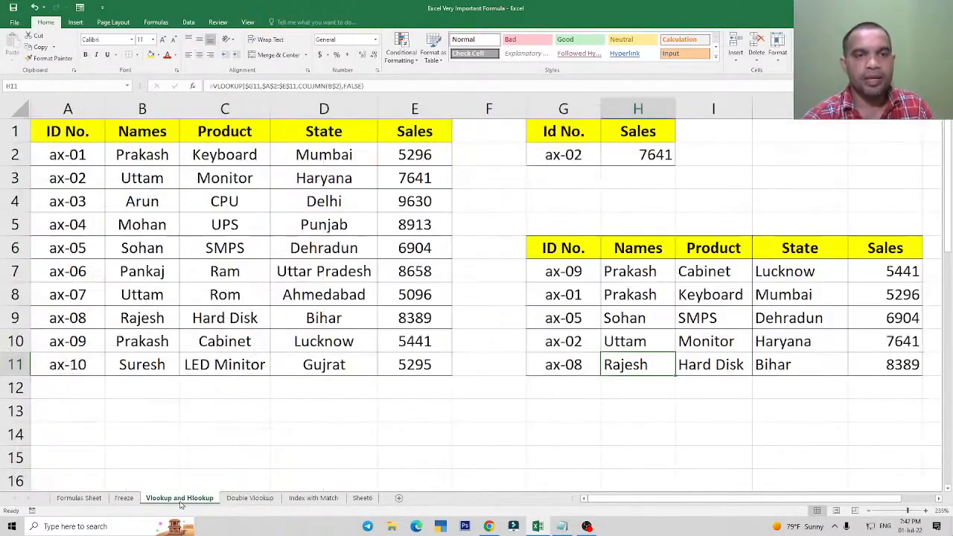
# Examine the complete source table A1:E11 on the Vlookup and Hlookup sheet, including its Product column.
pyautogui.click(257, 223)
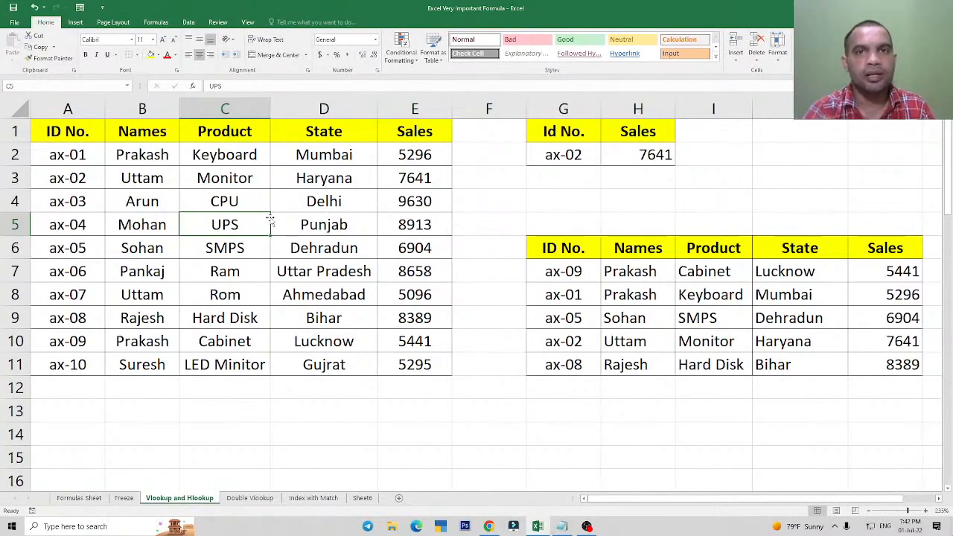
pyautogui.moveTo(72, 131); pyautogui.dragTo(420, 364)
pyautogui.click(238, 249)
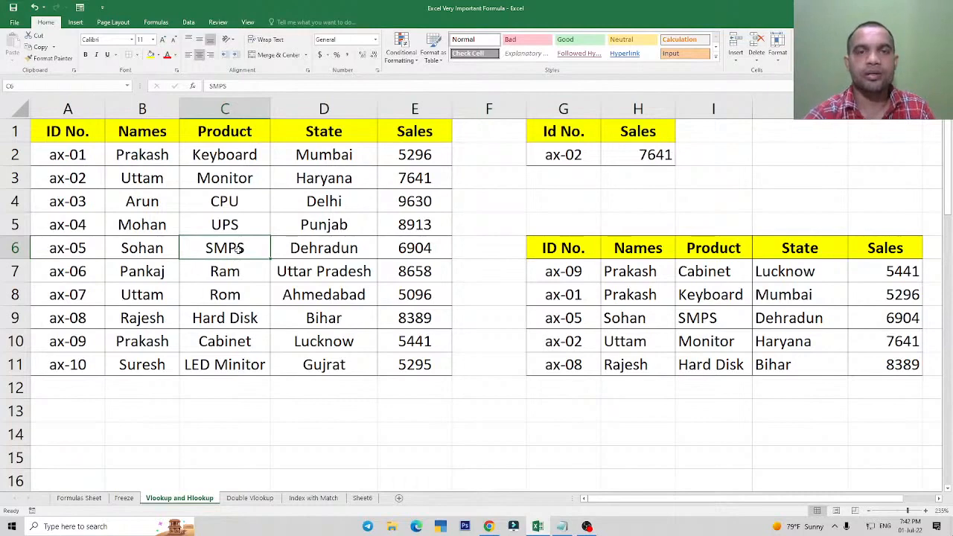
# Switch to the Double Vlookup sheet and examine lookup cell E2 and the ID No. and Names columns in A1:B11.
pyautogui.click(250, 498)
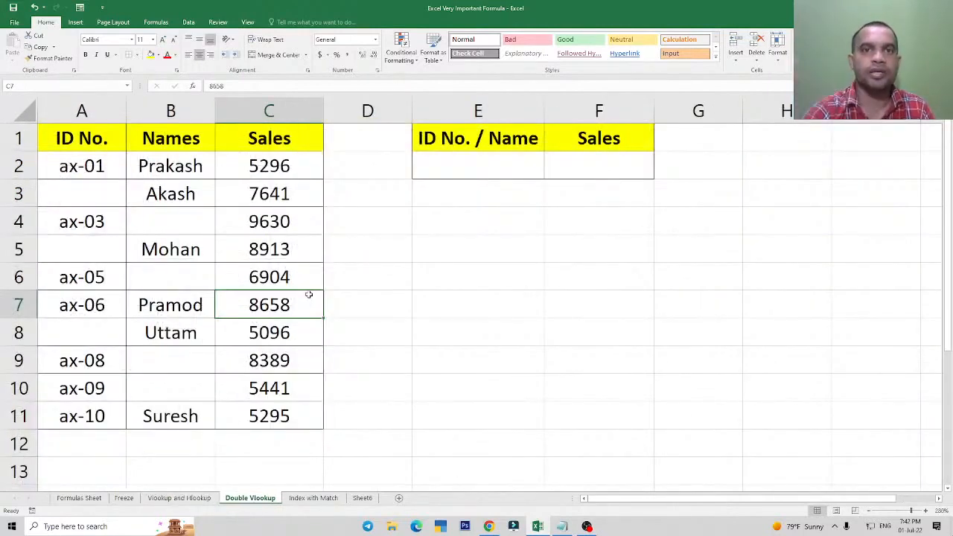
pyautogui.click(491, 175)
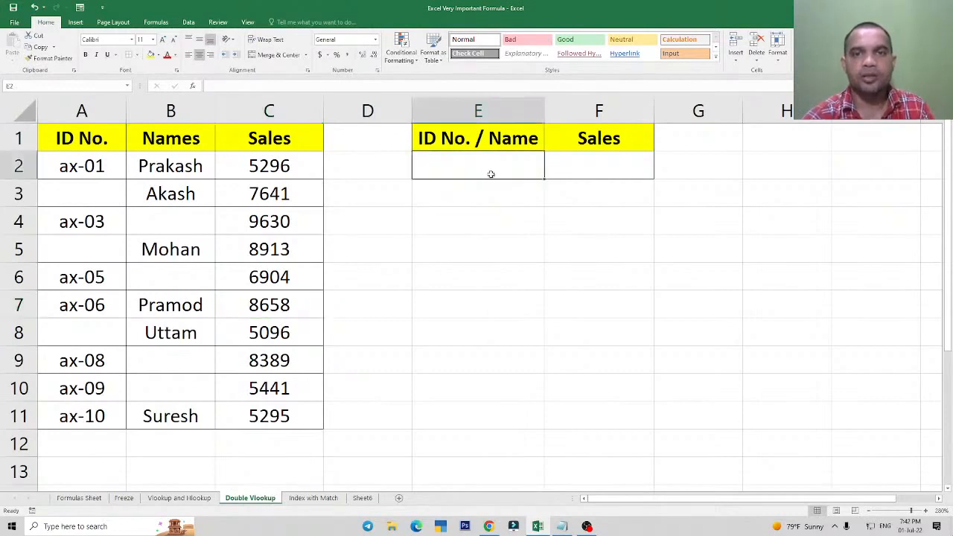
pyautogui.moveTo(78, 139); pyautogui.dragTo(89, 413)
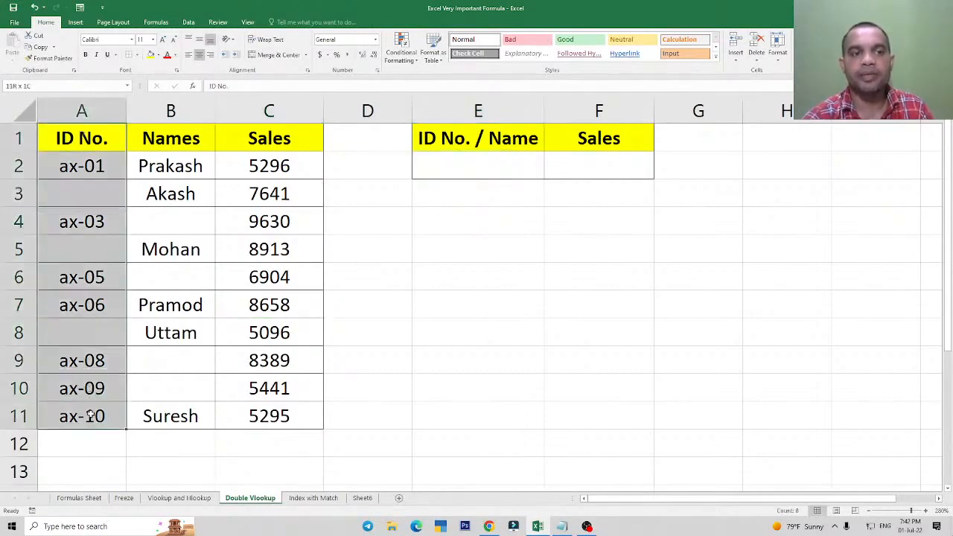
pyautogui.click(94, 411)
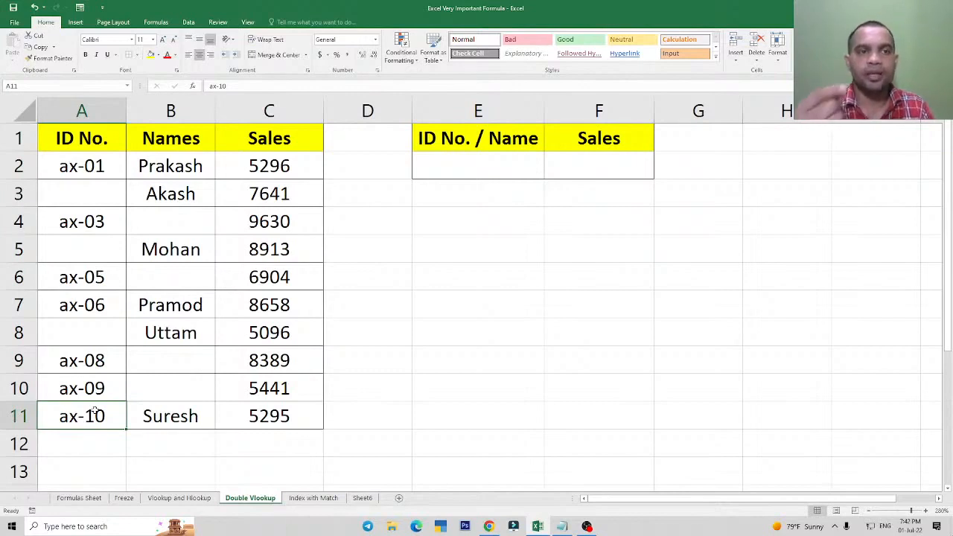
pyautogui.moveTo(166, 155); pyautogui.dragTo(149, 415)
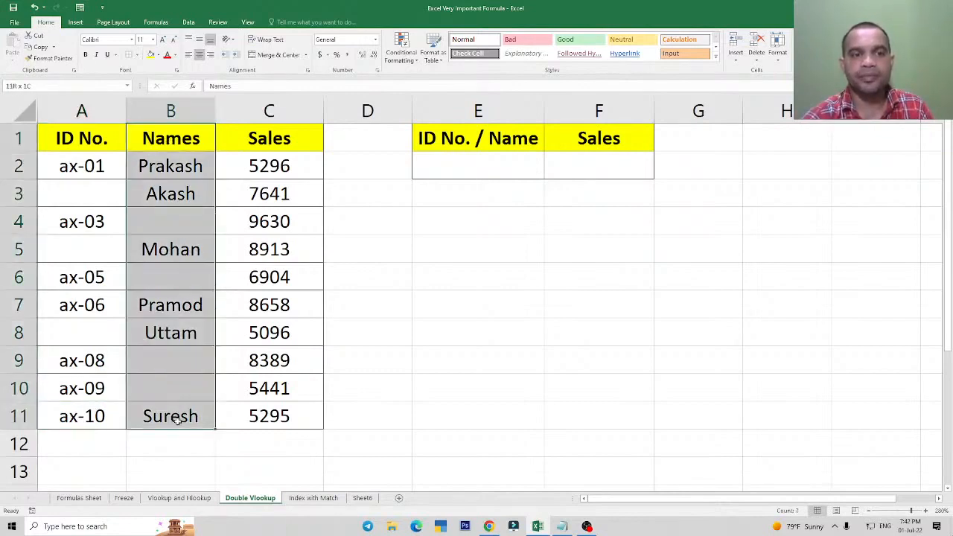
pyautogui.click(147, 414)
# Compare the blank ID cells A3 and A8 with the name entries in B5 and B7.
pyautogui.click(92, 203)
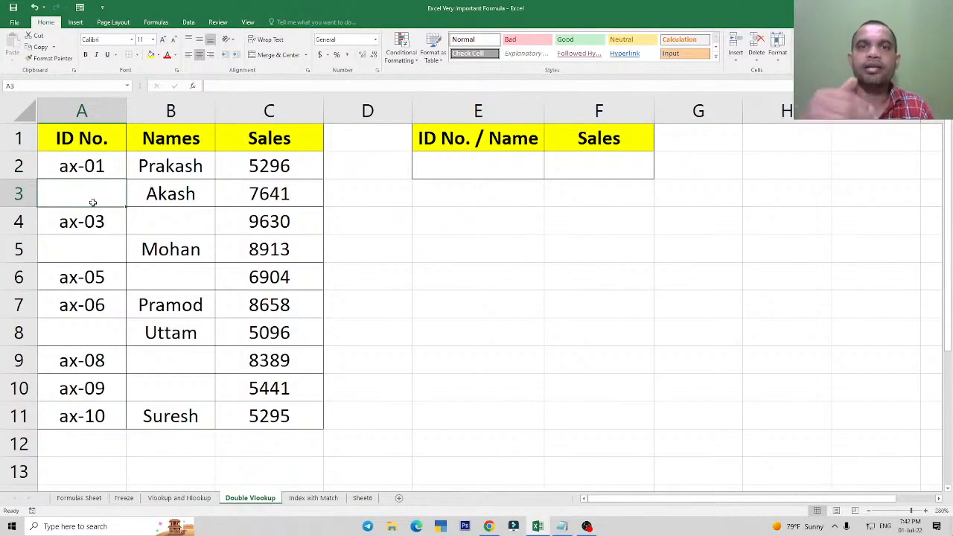
pyautogui.click(148, 237)
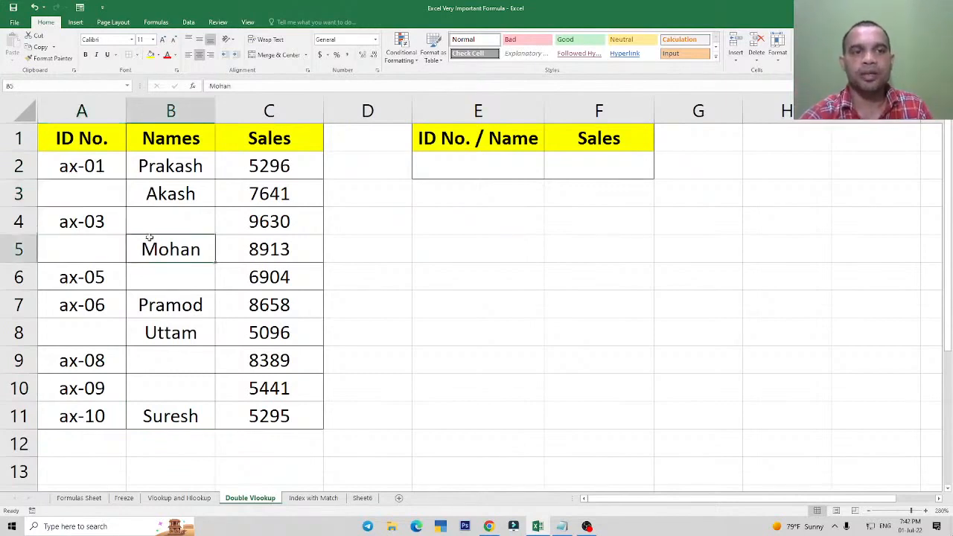
pyautogui.click(164, 308)
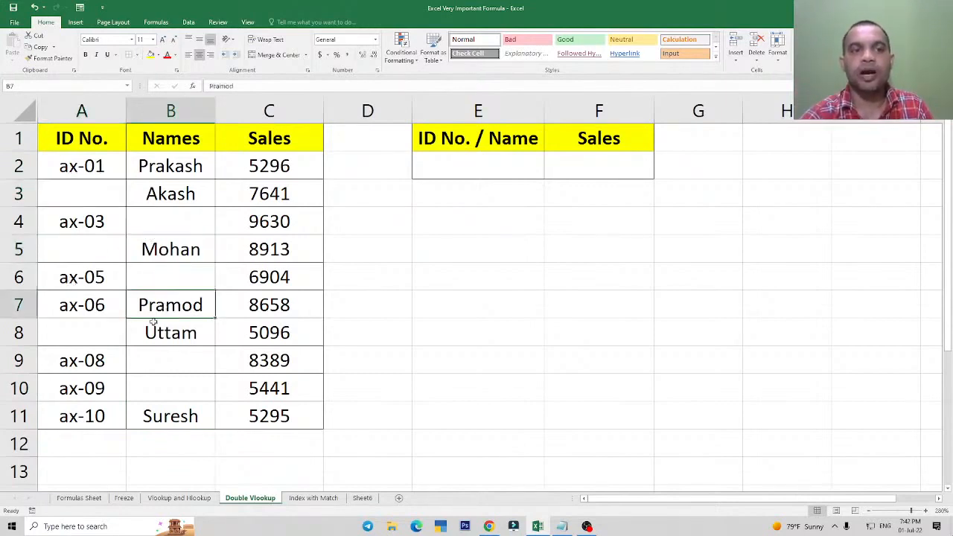
pyautogui.click(79, 330)
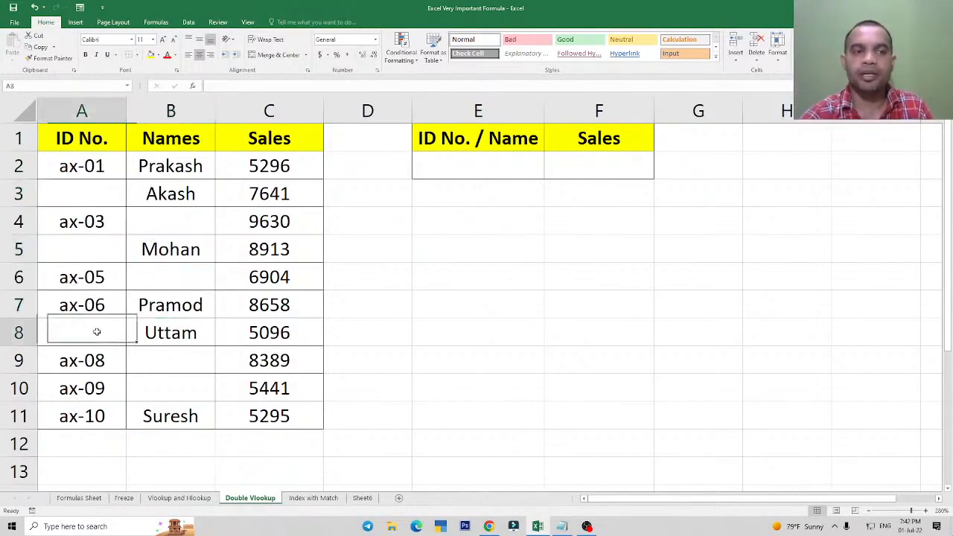
# Enter the ID from A4 as the lookup value in E2 and select the Sales result cell F2.
pyautogui.click(487, 161)
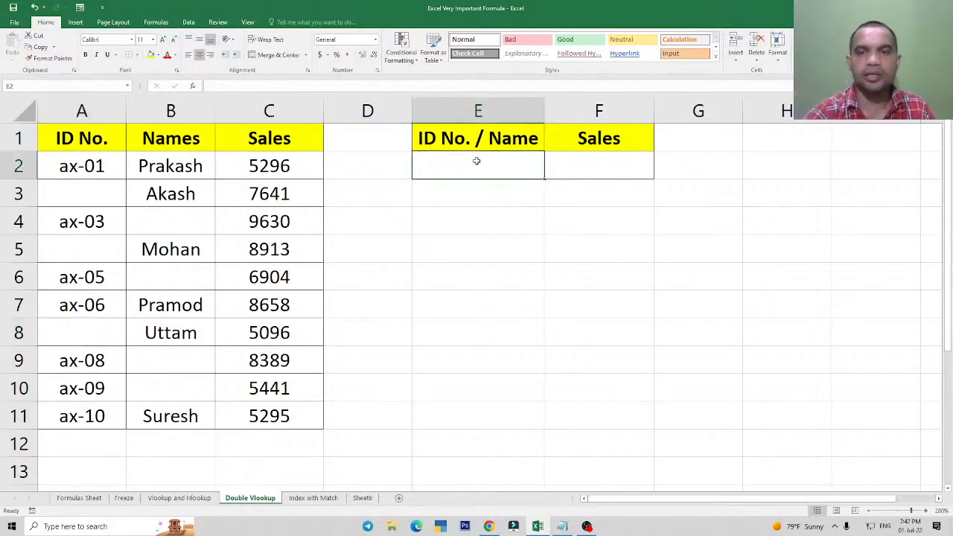
pyautogui.click(612, 166)
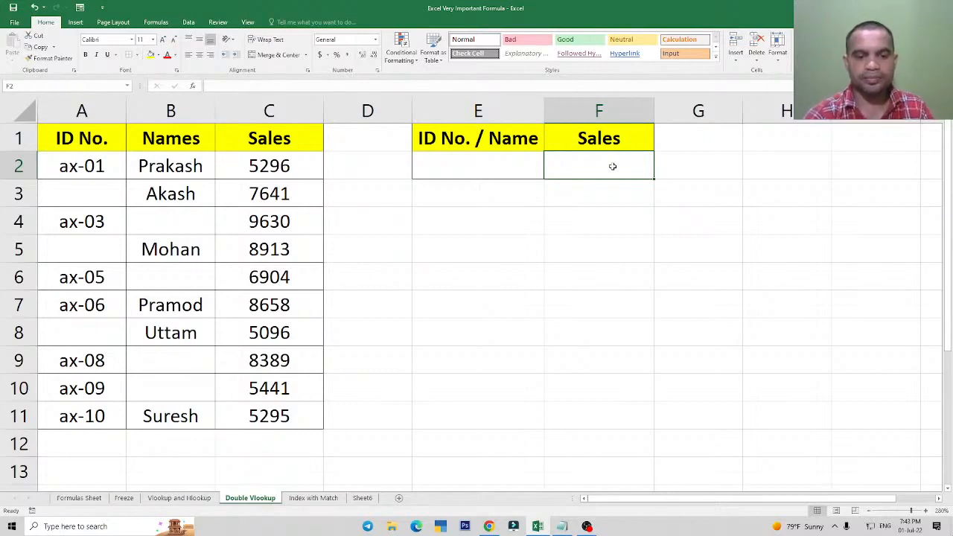
pyautogui.click(473, 170)
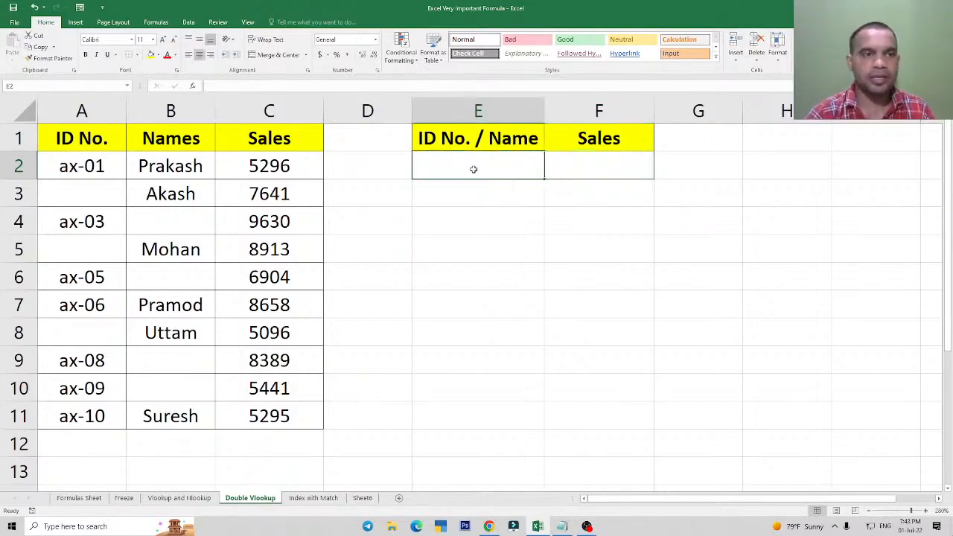
pyautogui.write('ax-')
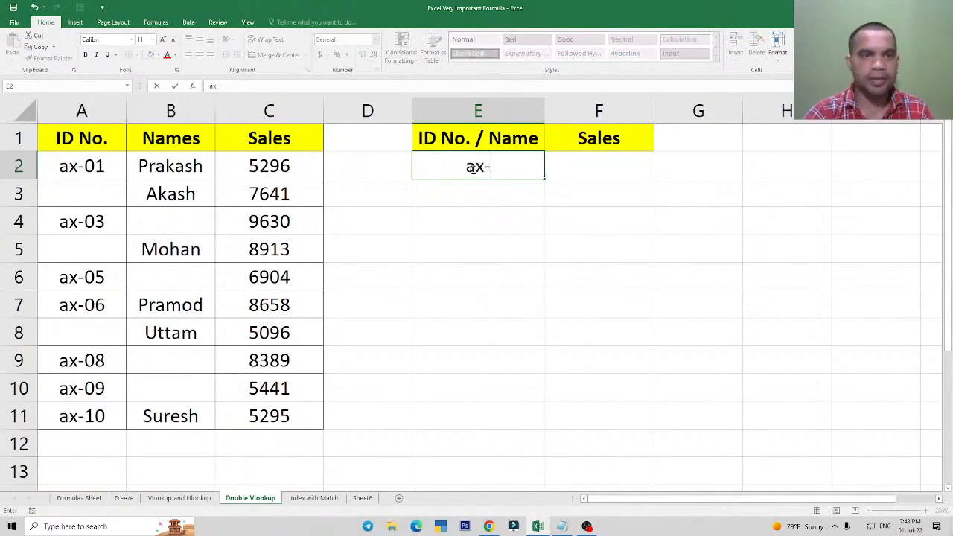
pyautogui.write('0')
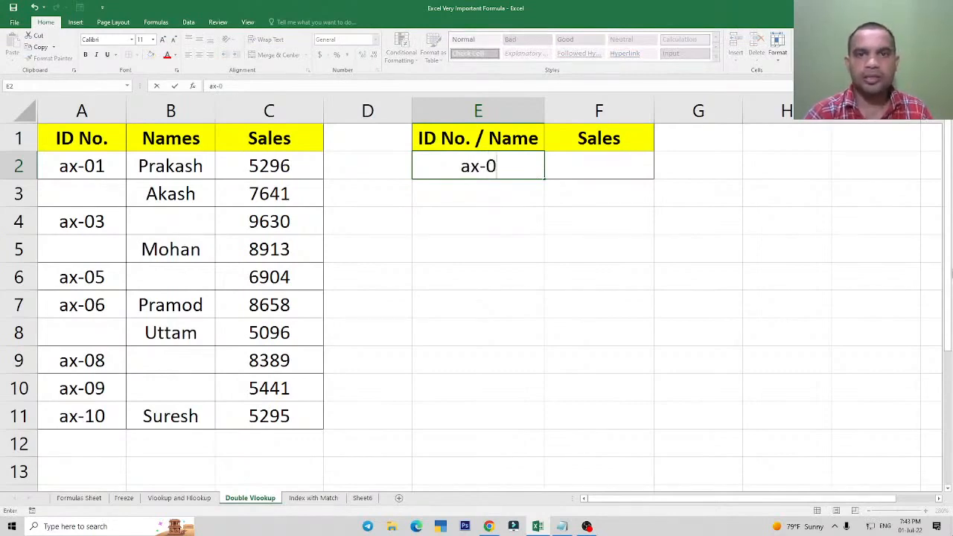
pyautogui.write('3')
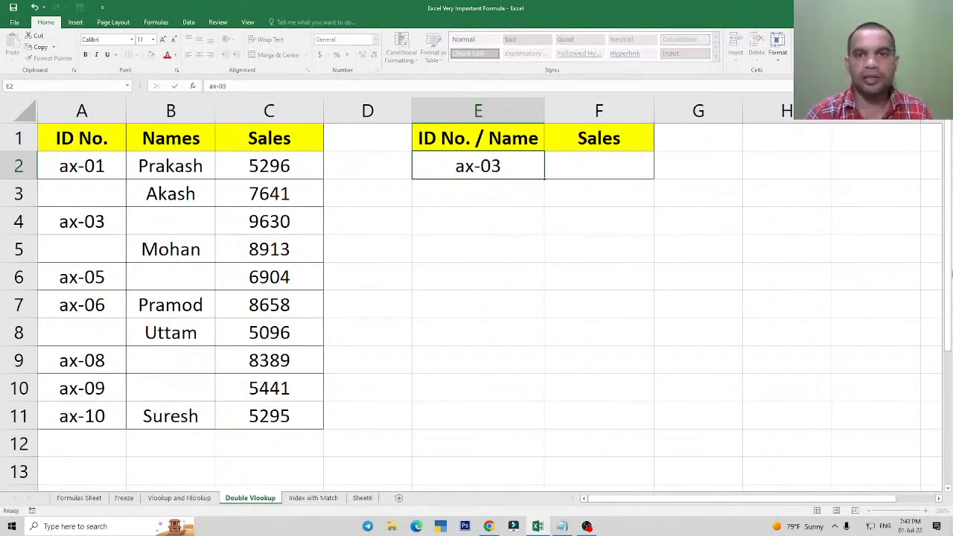
pyautogui.press('Return')
pyautogui.press('Up')
pyautogui.press('Right')
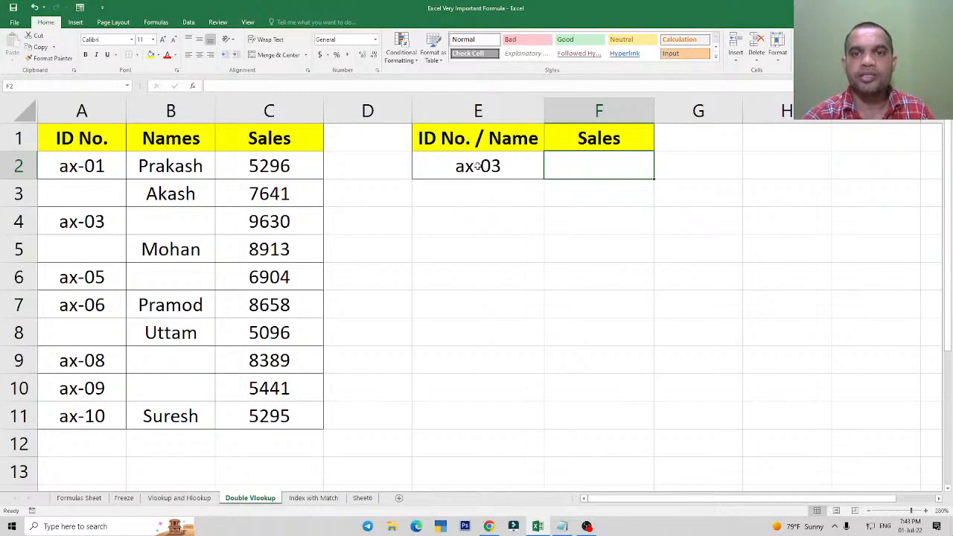
# Begin a VLOOKUP formula in F2 with E2 as the lookup value and A2:C11 as the table array.
pyautogui.doubleClick(603, 166)
pyautogui.write('=vlo')
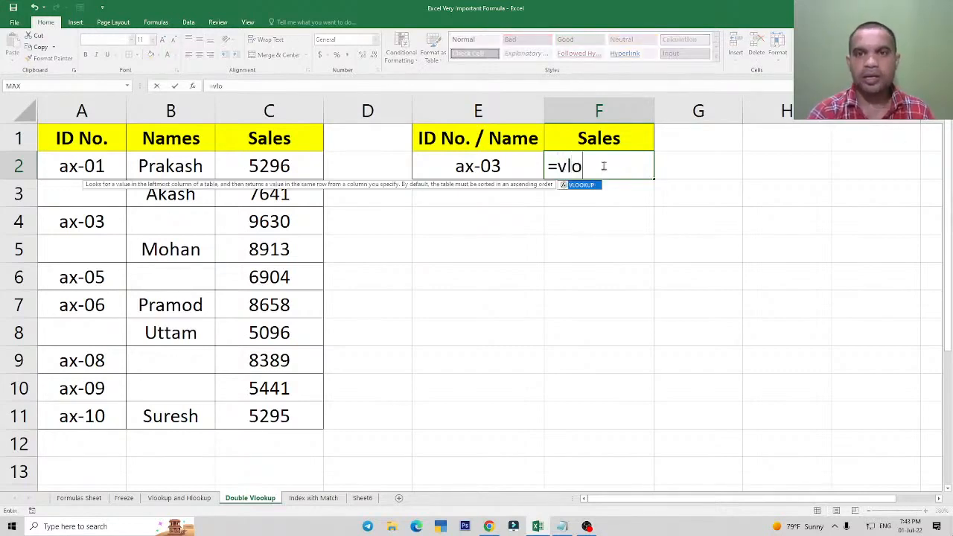
pyautogui.press('Tab')
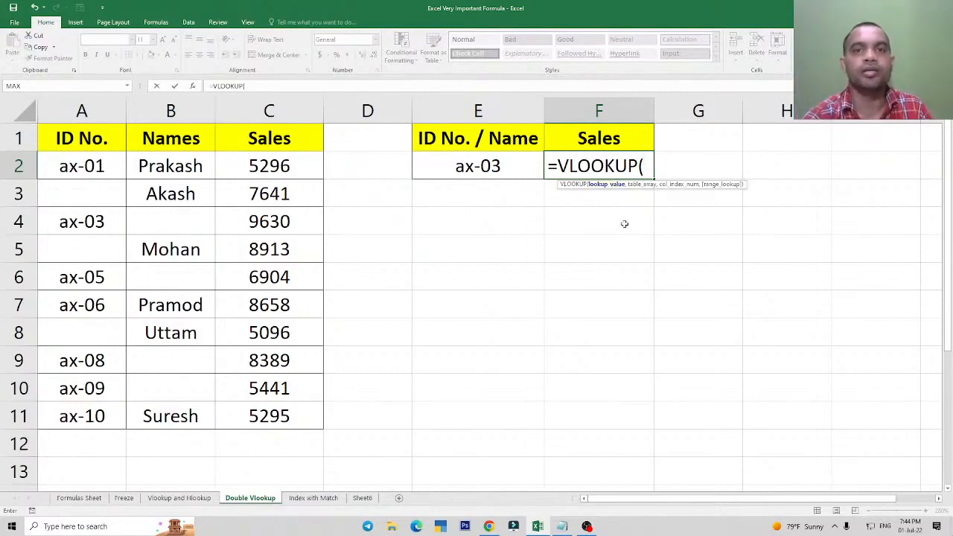
pyautogui.click(490, 165)
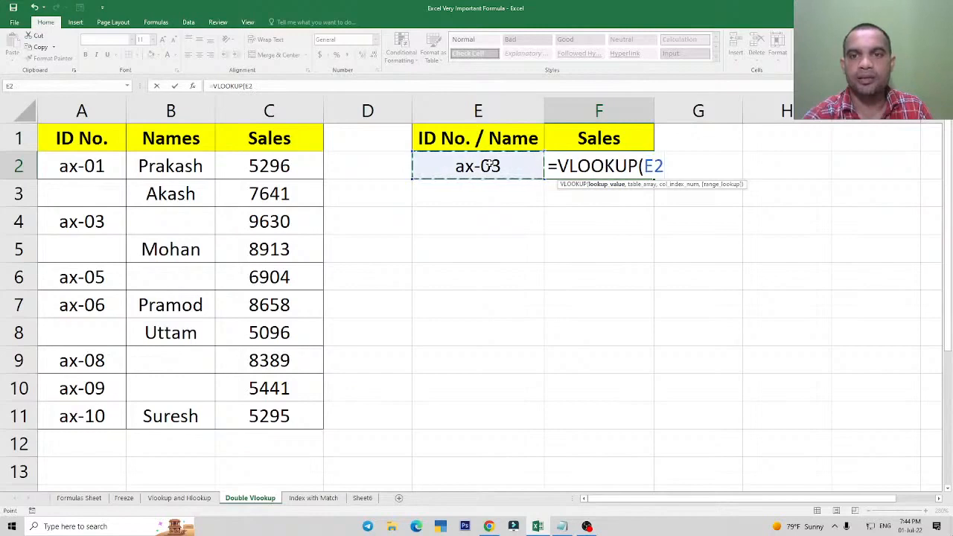
pyautogui.write(',')
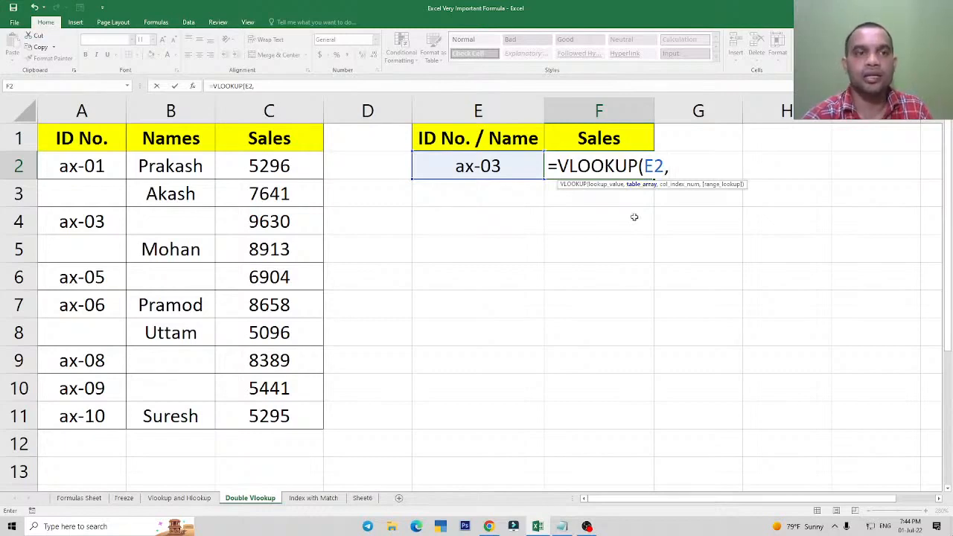
pyautogui.moveTo(104, 165); pyautogui.dragTo(274, 415)
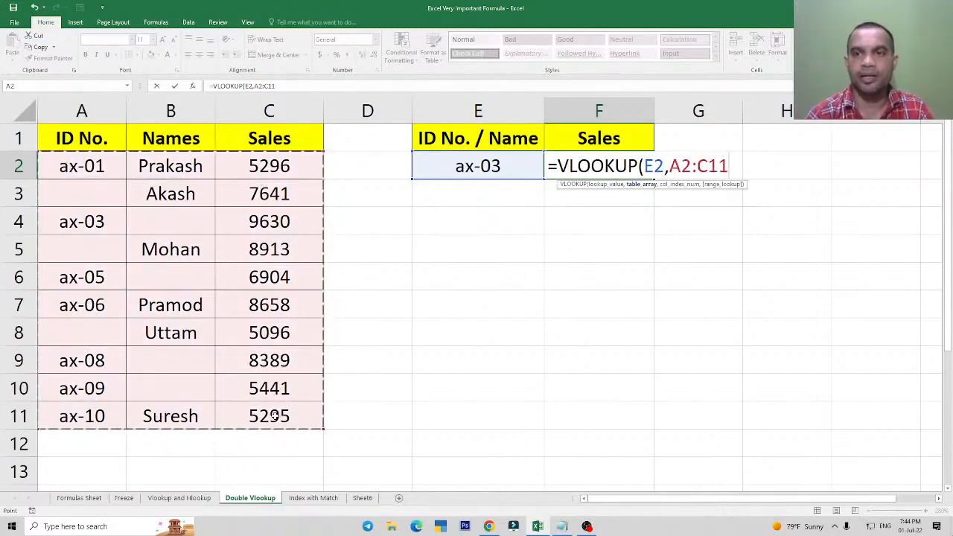
pyautogui.write(',')
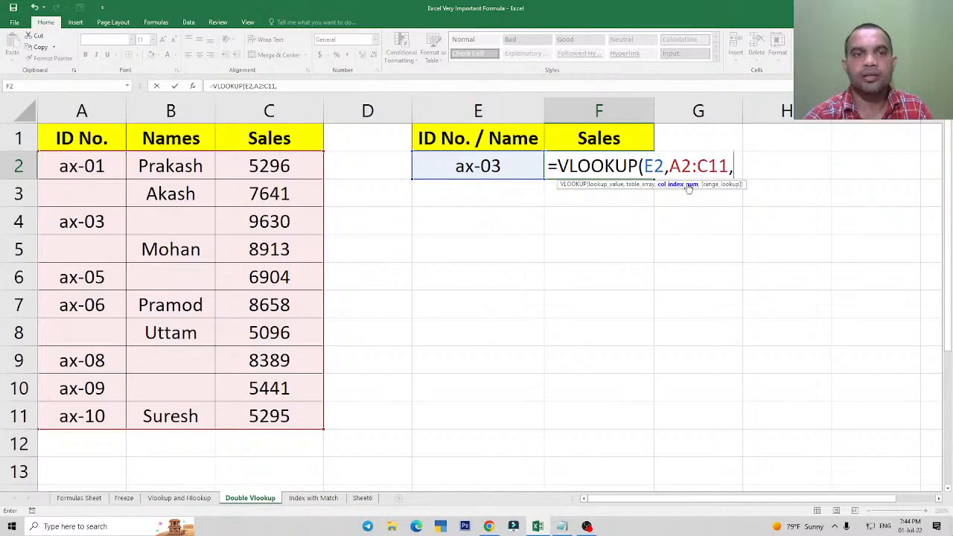
pyautogui.write('column')
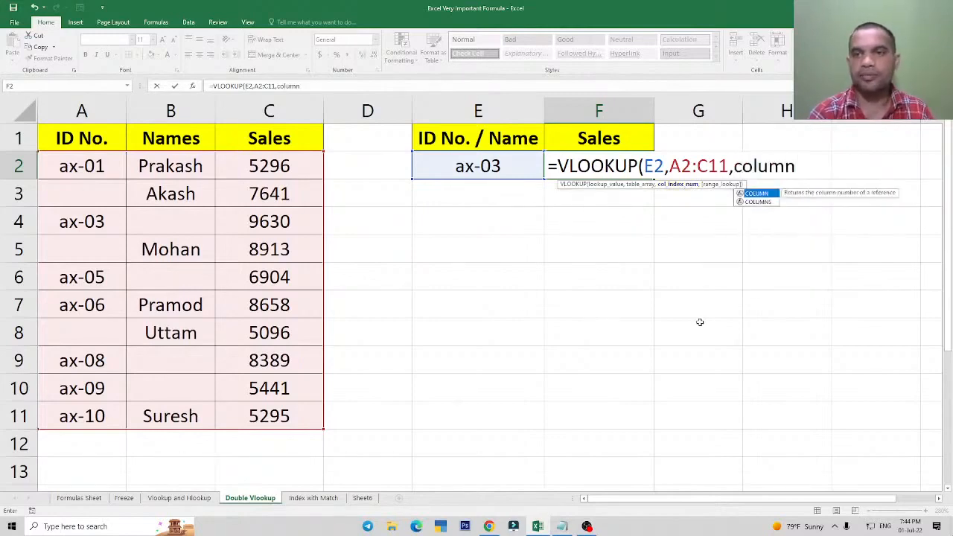
pyautogui.press('Tab')
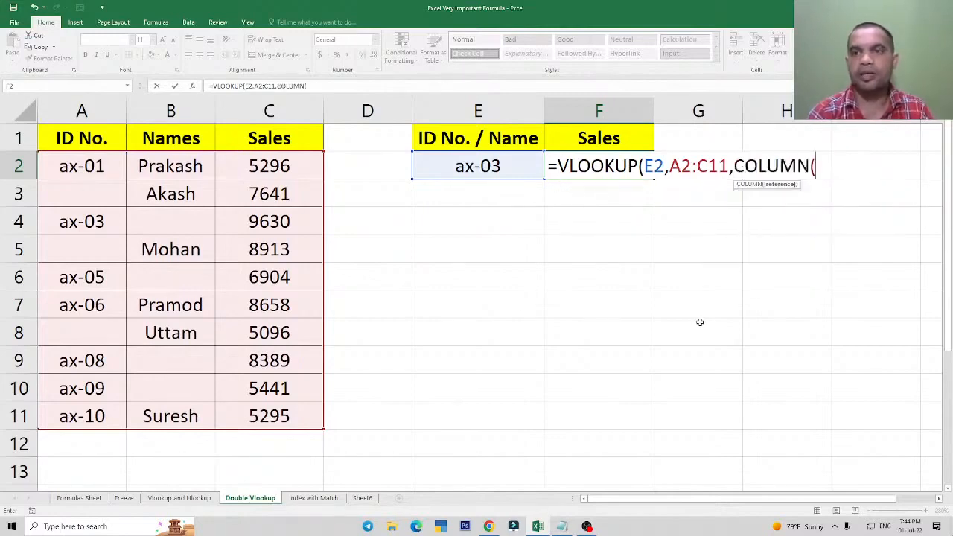
pyautogui.press('BackSpace')
pyautogui.press('BackSpace')
pyautogui.press('BackSpace')
pyautogui.press('BackSpace')
pyautogui.press('BackSpace')
pyautogui.press('BackSpace')
pyautogui.press('BackSpace')
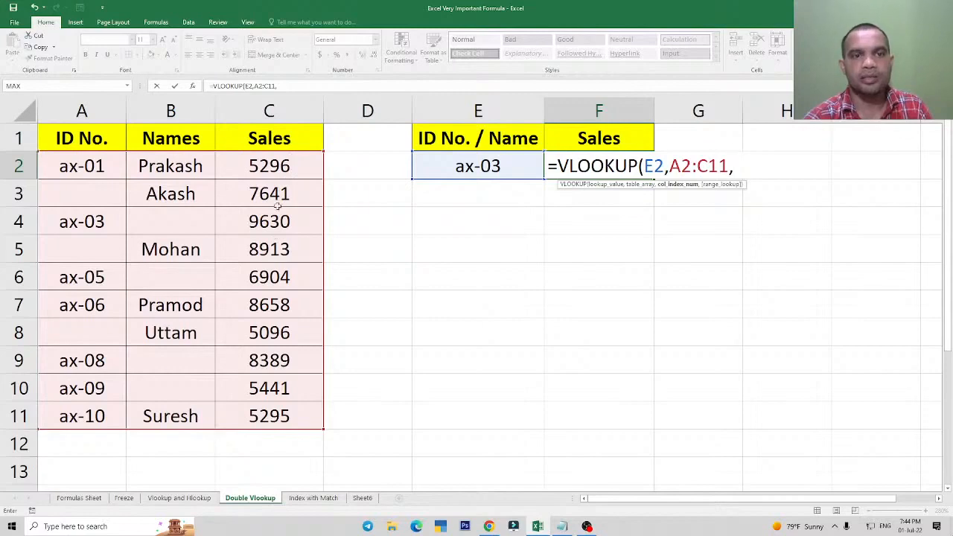
# Complete the F2 VLOOKUP with column index 3 and 0 for an exact match.
pyautogui.write('3')
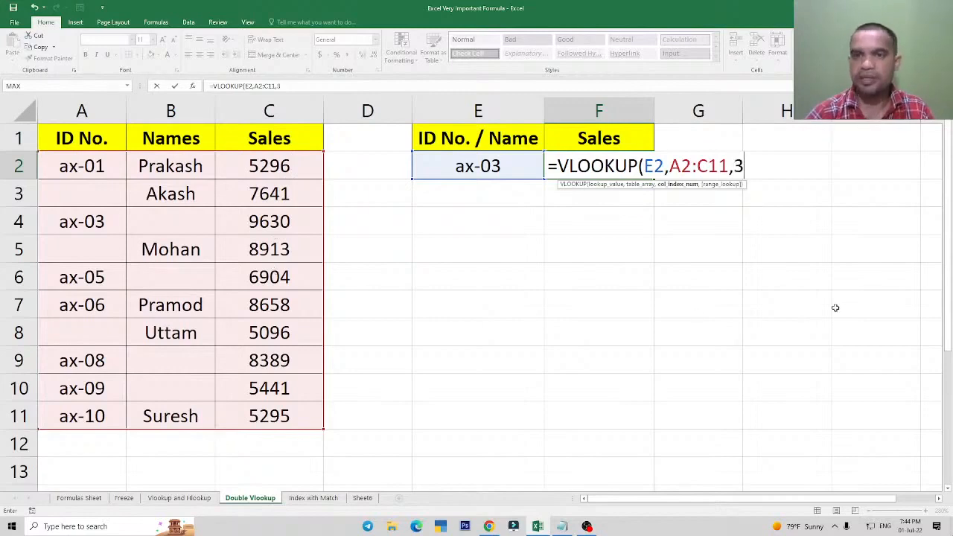
pyautogui.write(',0')
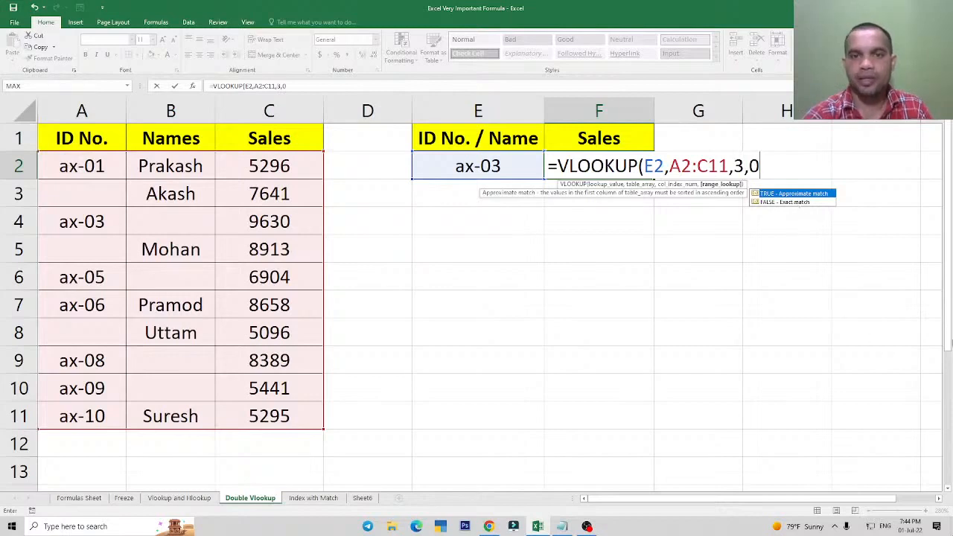
pyautogui.write(')')
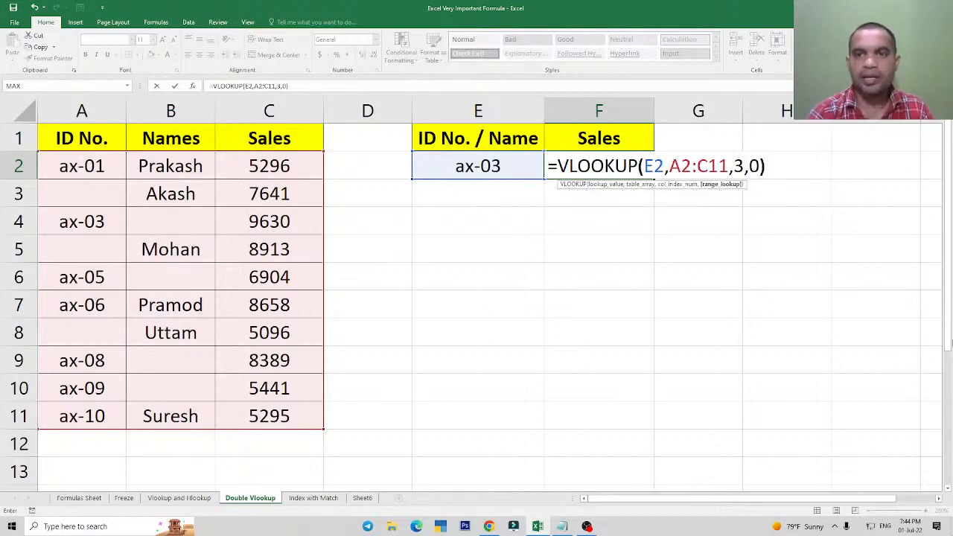
pyautogui.press('Return')
pyautogui.press('Up')
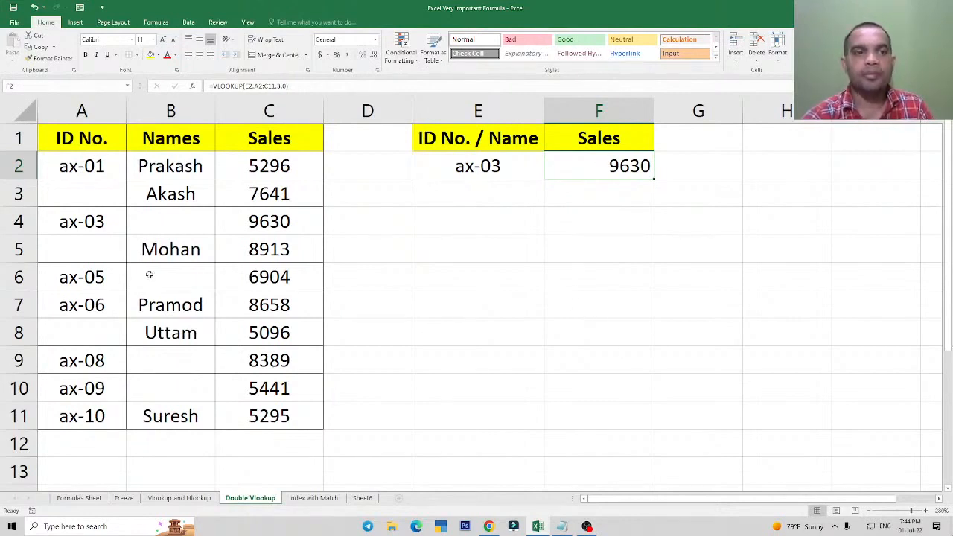
# Enter the name from B5 as the lookup value in E2 to test the F2 formula.
pyautogui.click(76, 247)
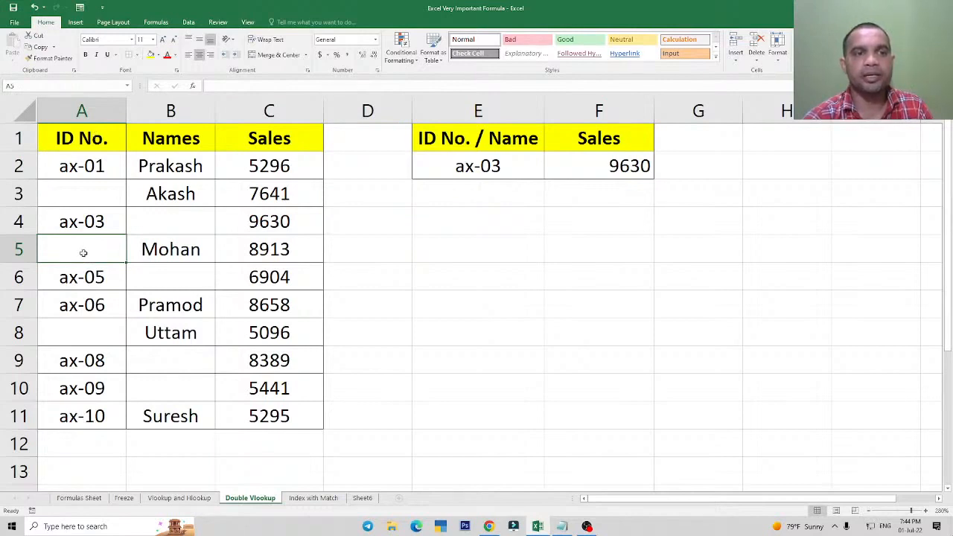
pyautogui.click(173, 250)
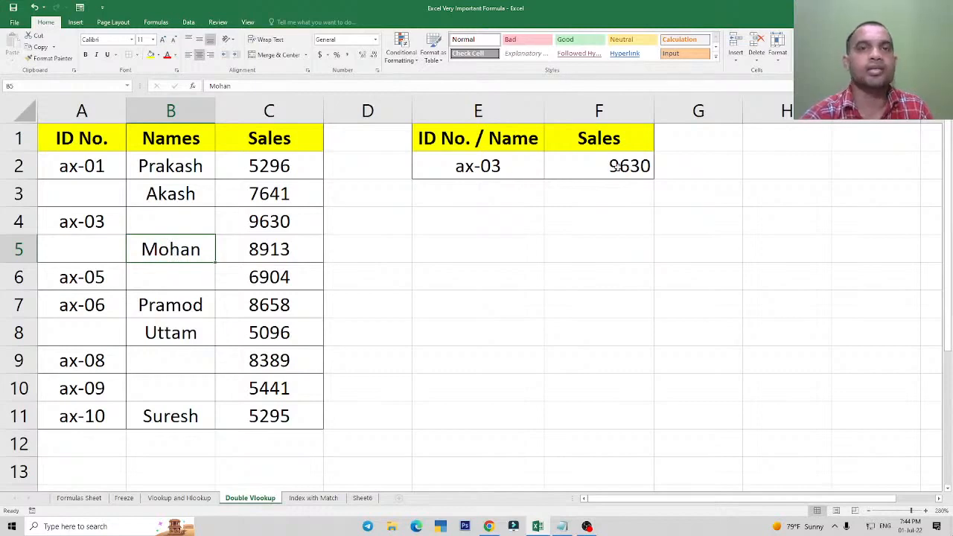
pyautogui.click(473, 170)
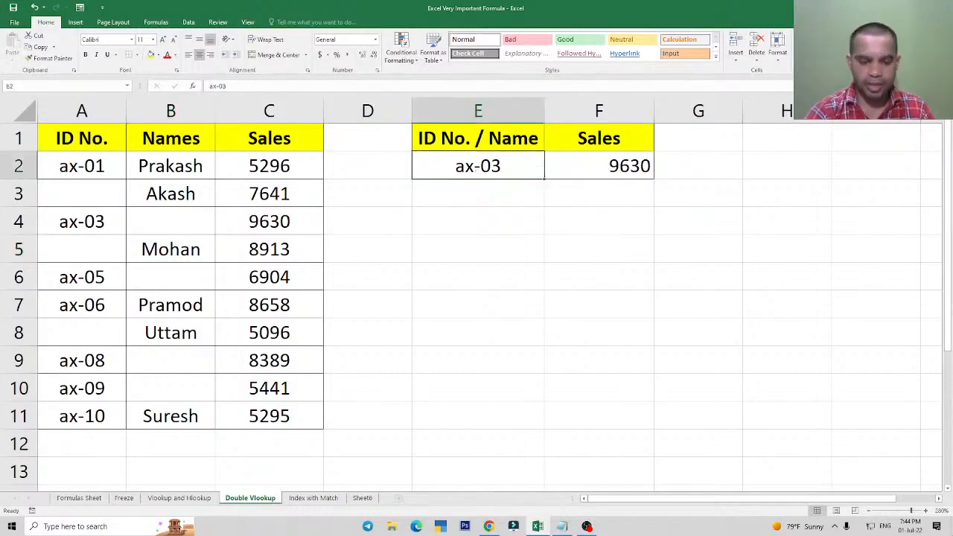
pyautogui.write('Mohan')
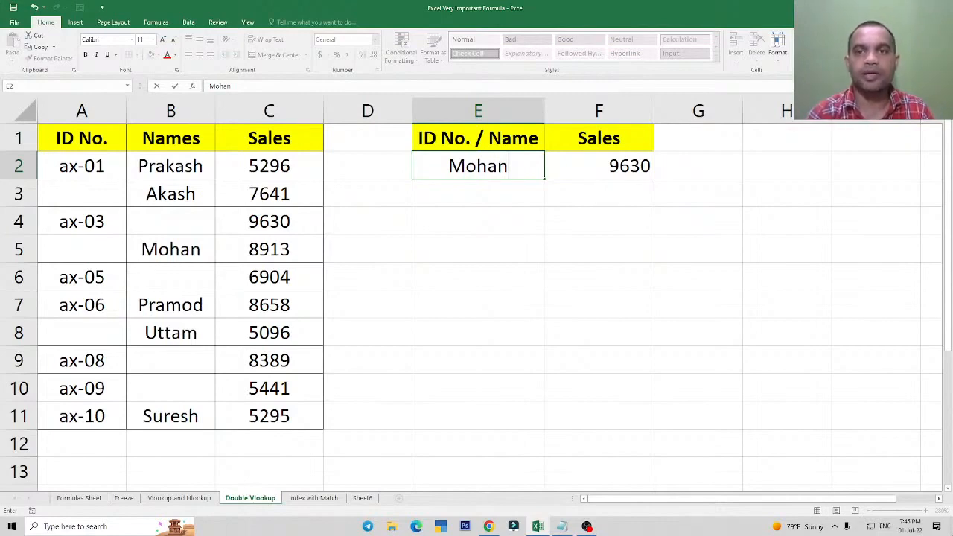
pyautogui.press('Return')
pyautogui.press('Up')
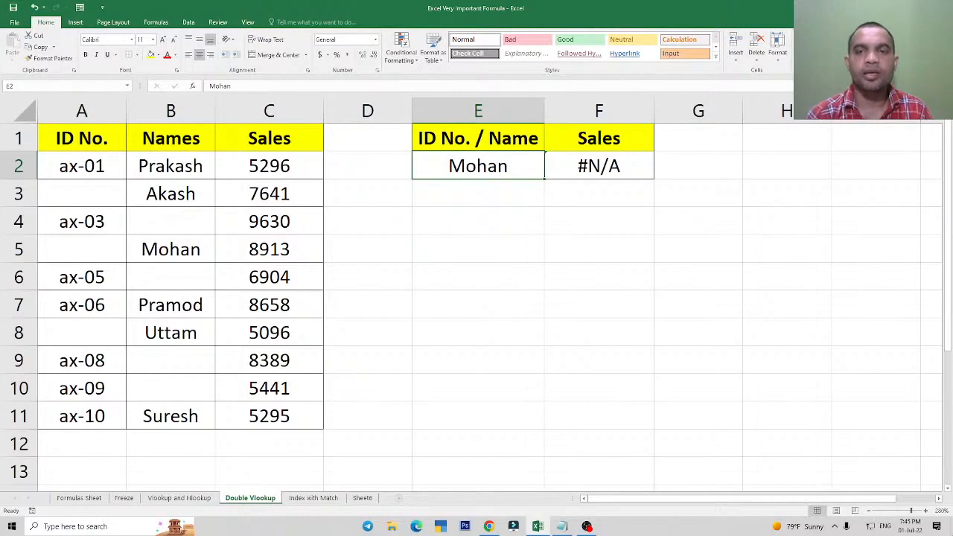
# Inspect the references in the F2 formula and undo the name entry in E2.
pyautogui.click(620, 164)
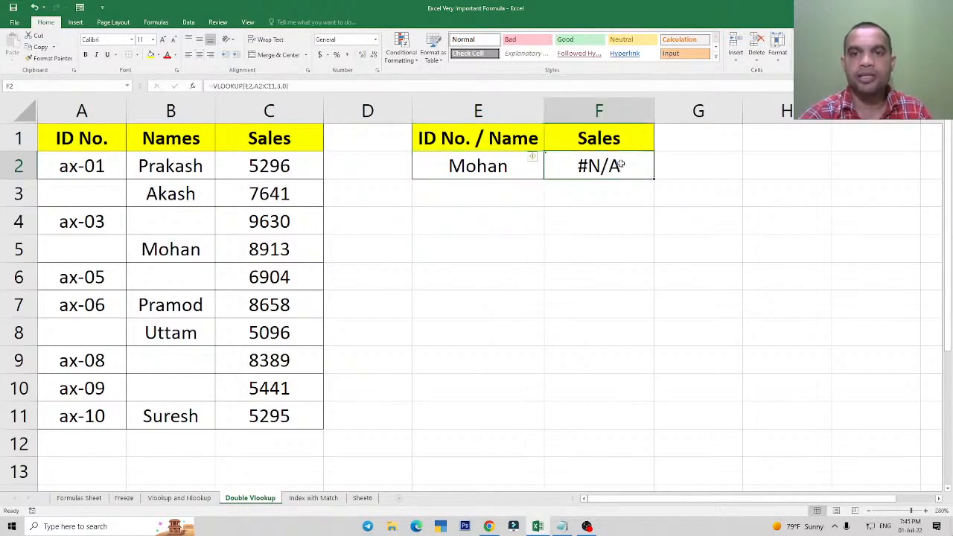
pyautogui.doubleClick(620, 165)
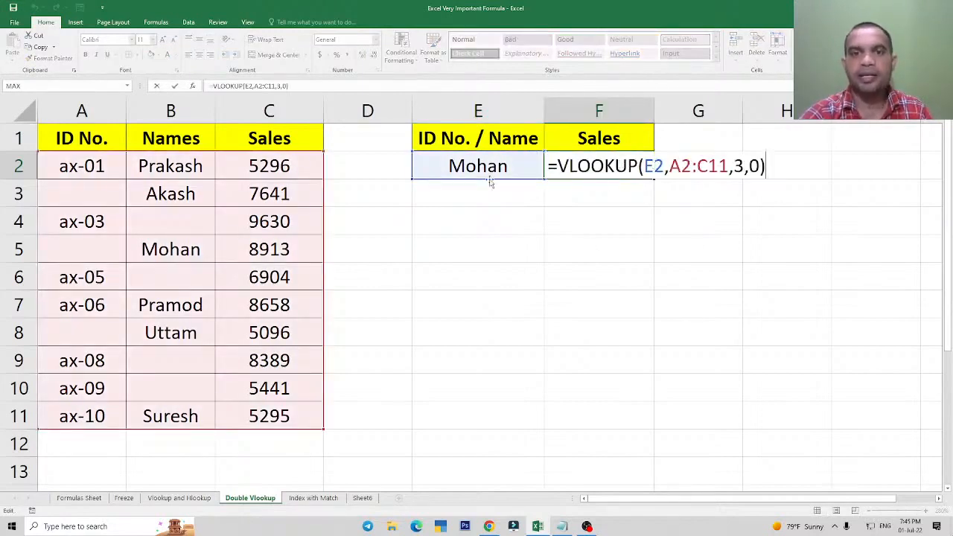
pyautogui.press('Escape')
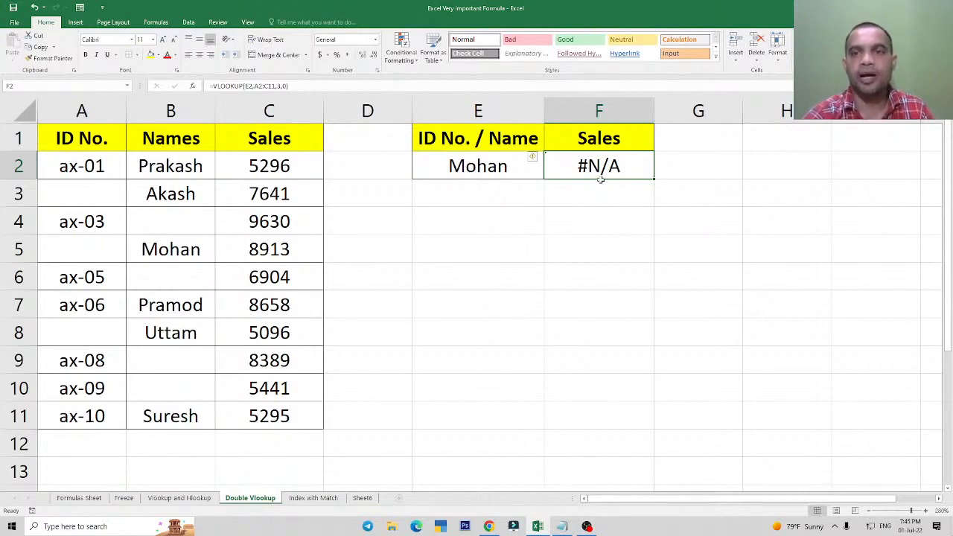
pyautogui.hotkey('ctrl', 'z')
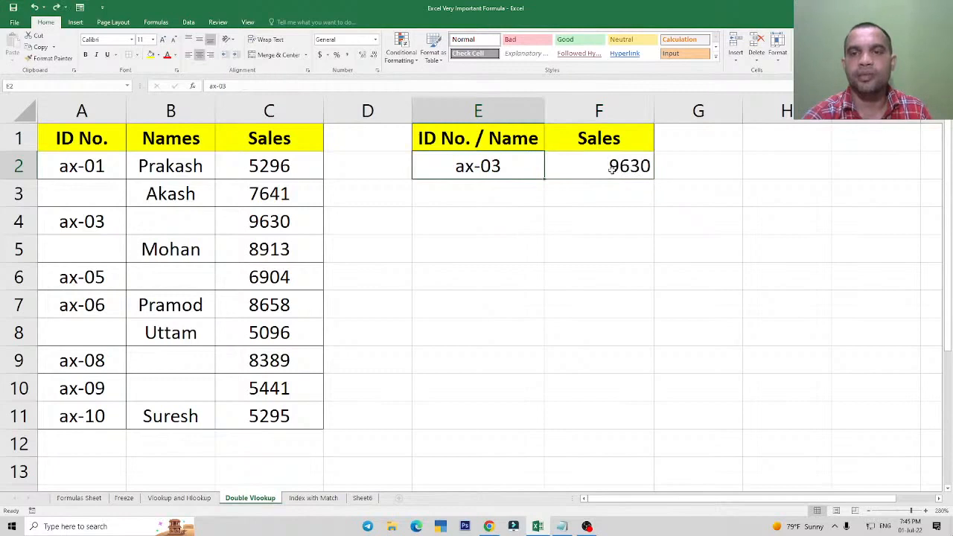
# Append a second VLOOKUP to the F2 formula with E2 as the lookup value and B2:C11 as the table array.
pyautogui.click(611, 168)
pyautogui.doubleClick(611, 169)
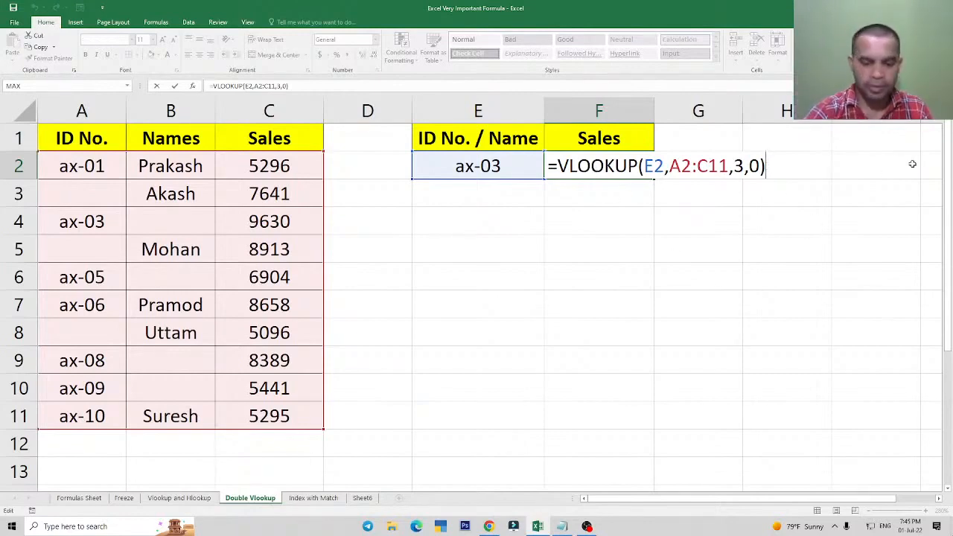
pyautogui.write(',')
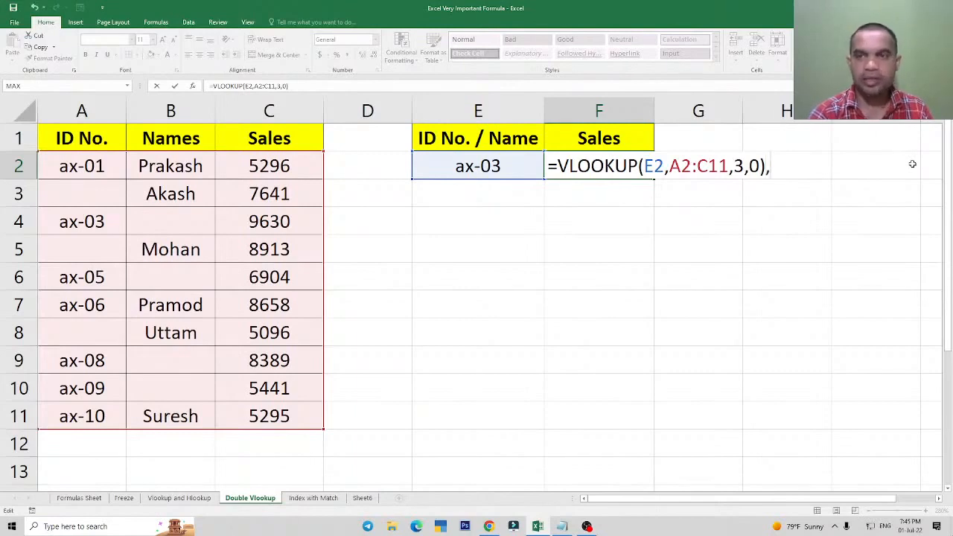
pyautogui.write('vlo')
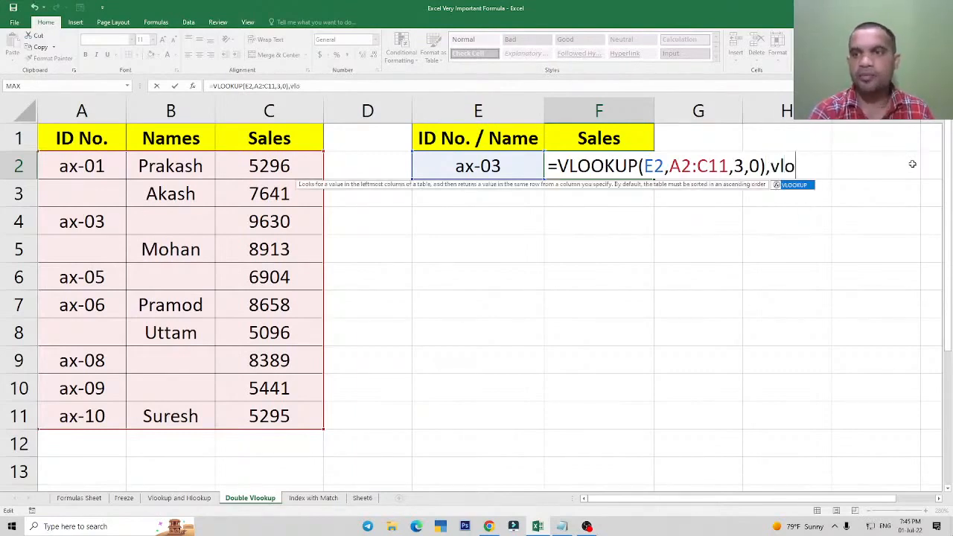
pyautogui.press('Tab')
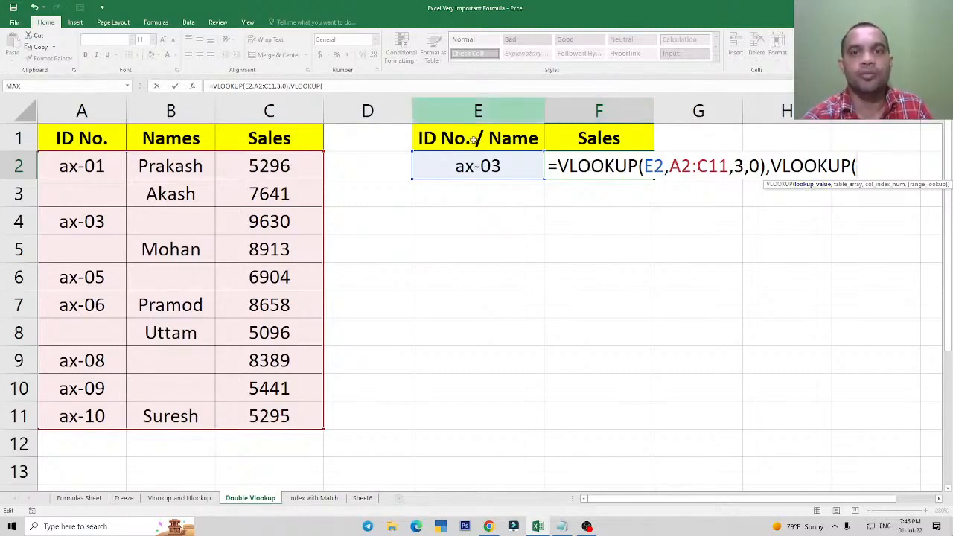
pyautogui.click(478, 166)
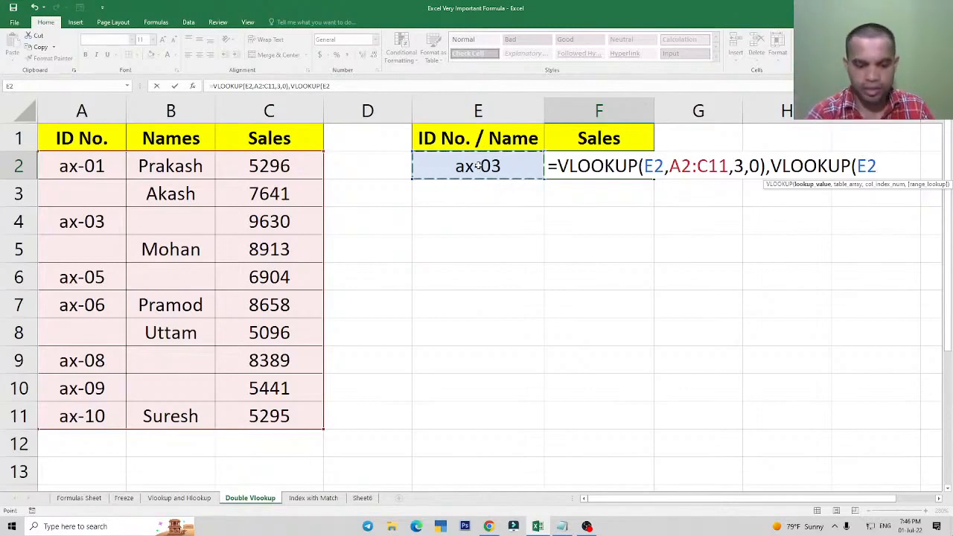
pyautogui.write(',')
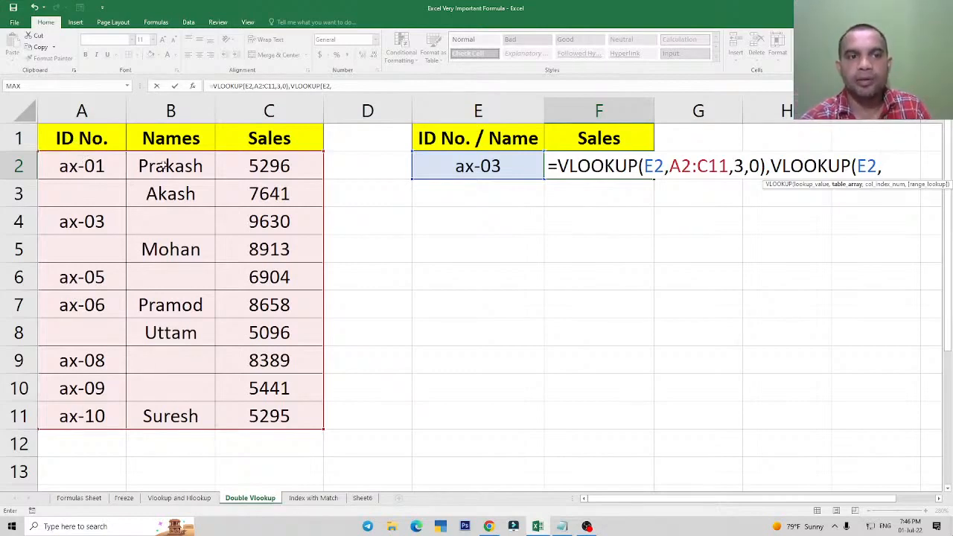
pyautogui.moveTo(170, 166); pyautogui.dragTo(270, 412)
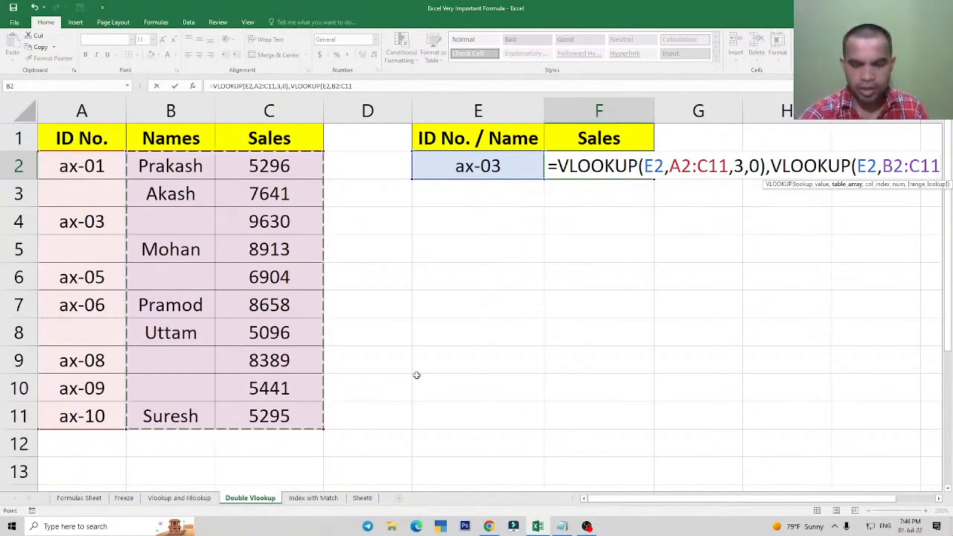
# Complete the second VLOOKUP in F2 with column index 2 and 0 for an exact match.
pyautogui.write(',')
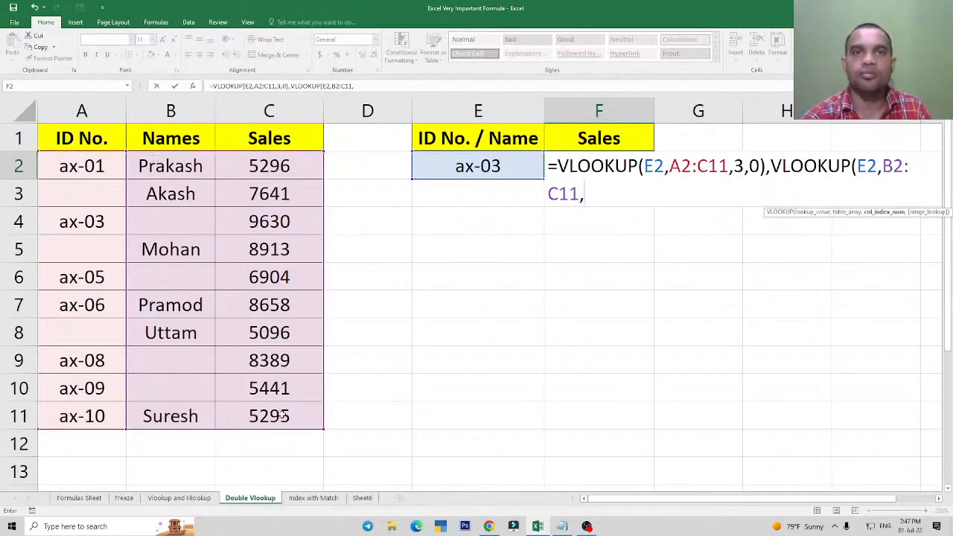
pyautogui.write('2')
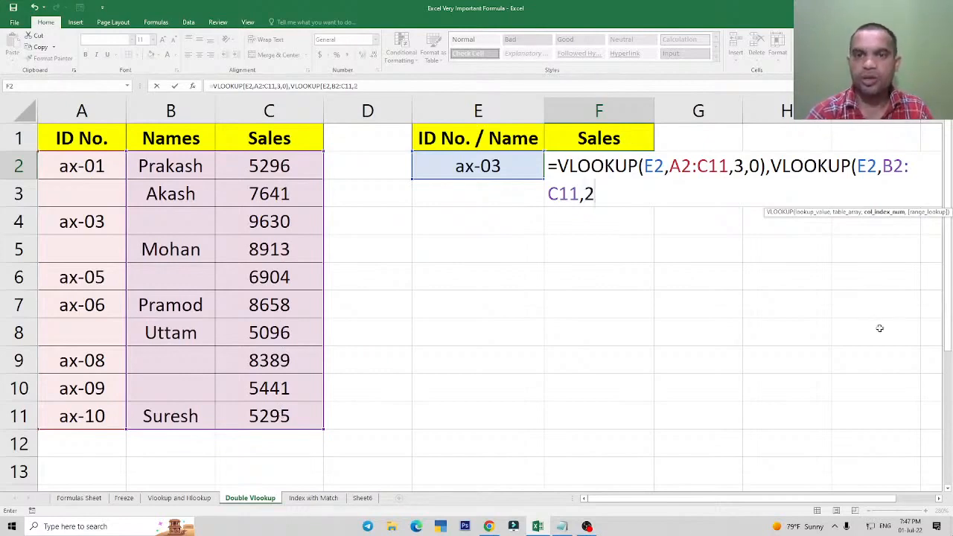
pyautogui.write(',')
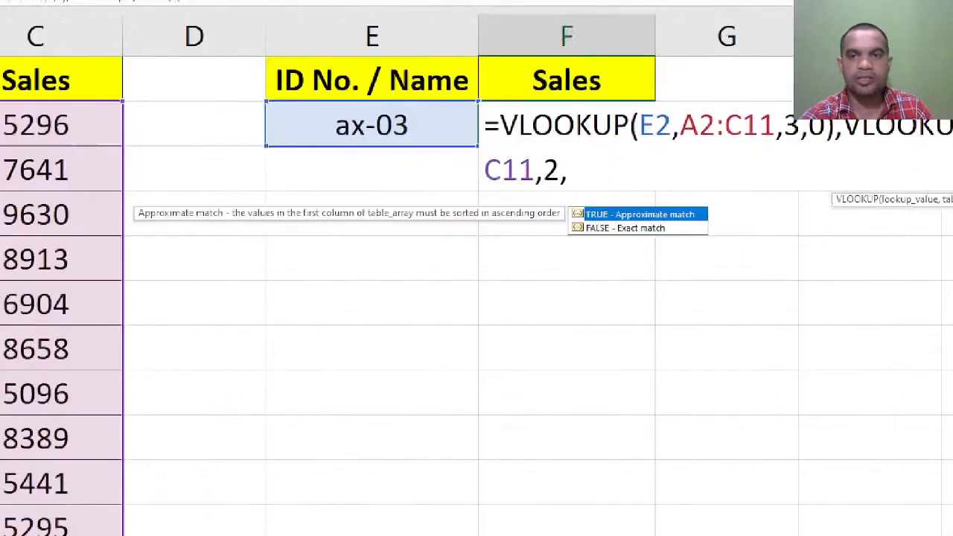
pyautogui.click(651, 232)
pyautogui.moveTo(575, 223); pyautogui.dragTo(617, 235)
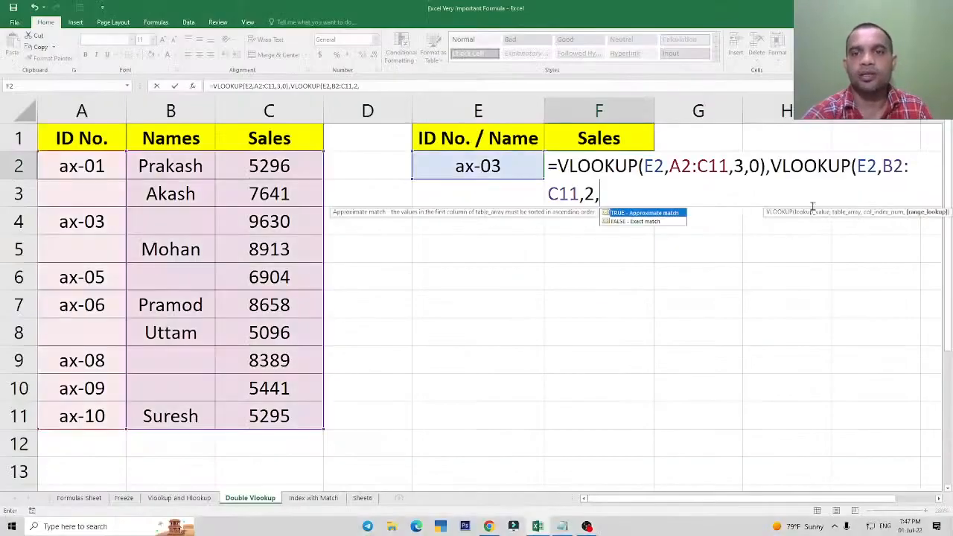
pyautogui.write('0')
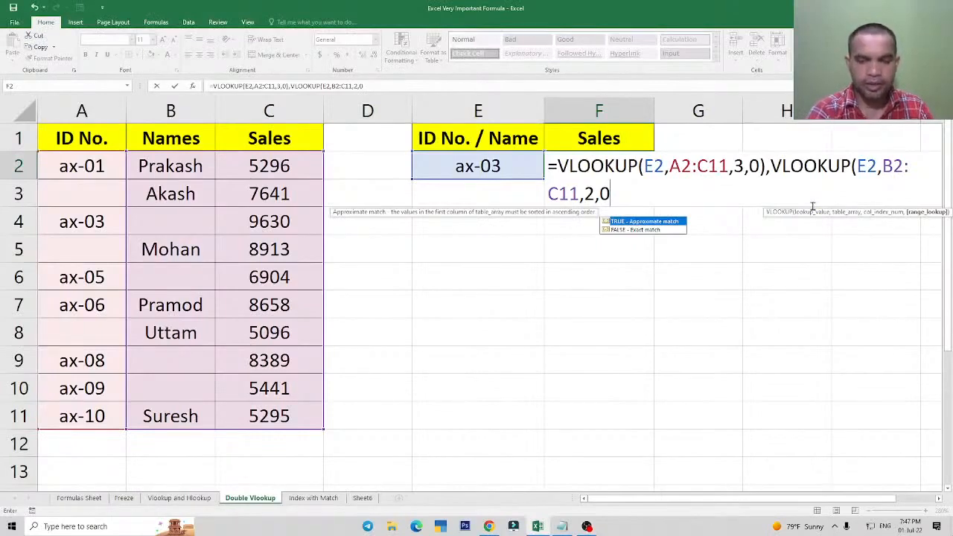
pyautogui.write(')')
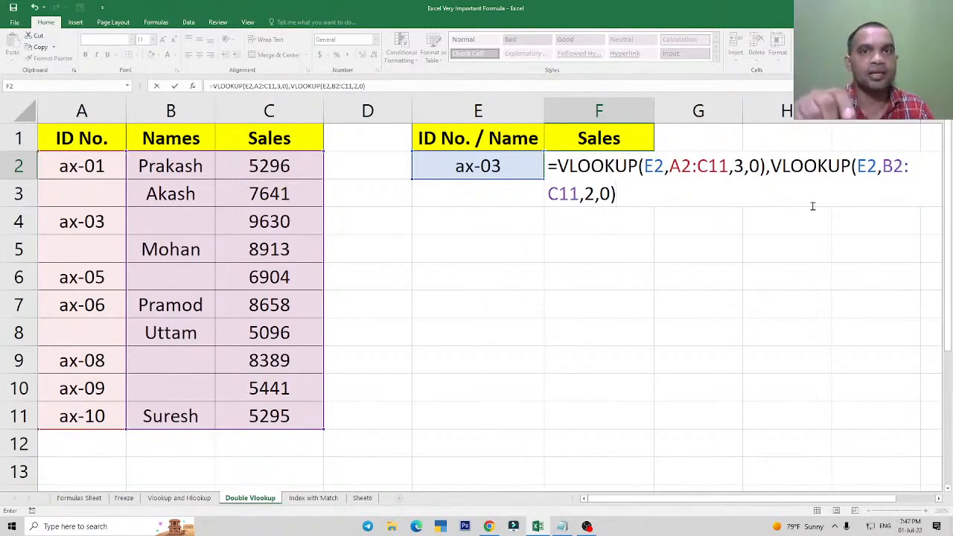
# Try to commit the F2 formula with the two VLOOKUPs separated only by a comma.
pyautogui.press('Return')
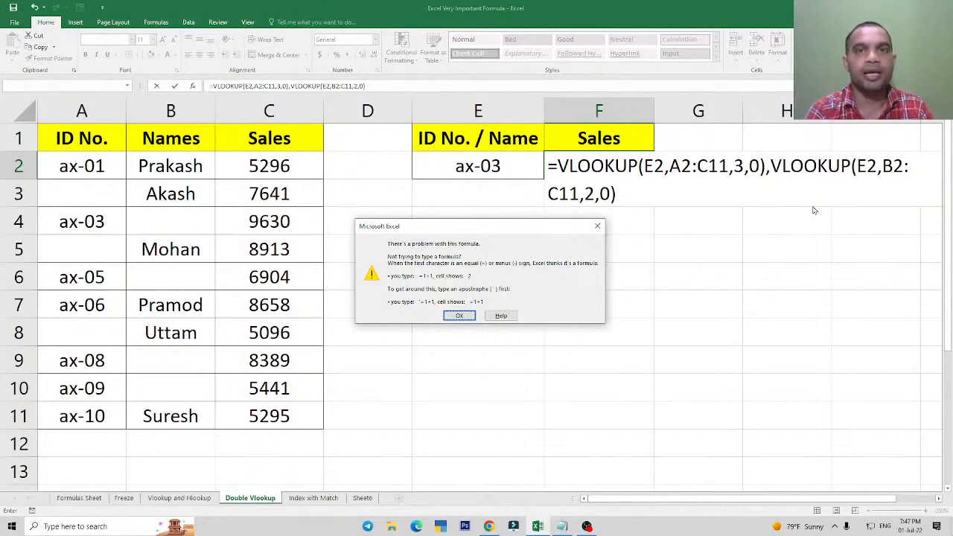
pyautogui.press('Return')
pyautogui.press('Return')
pyautogui.press('Return')
pyautogui.press('Return')
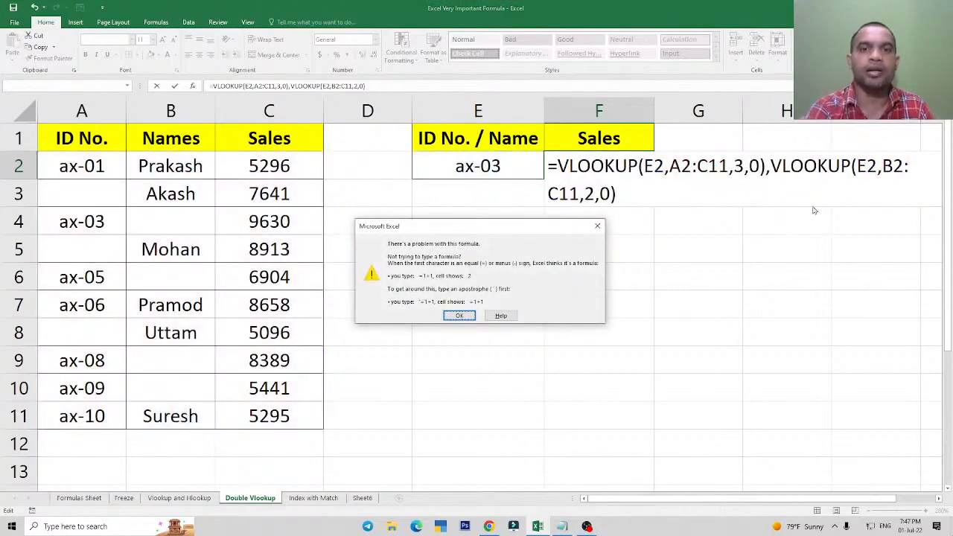
pyautogui.press('Return')
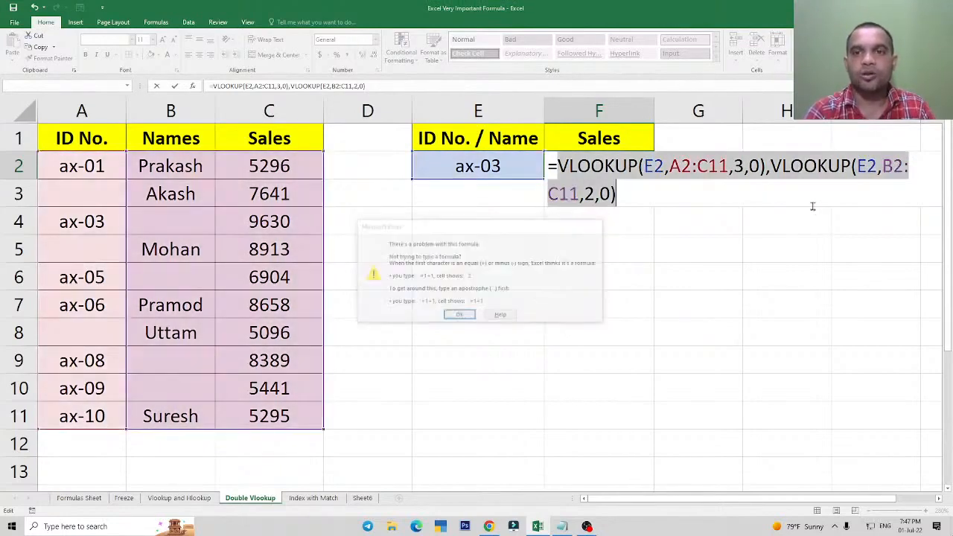
# Wrap both VLOOKUPs in F2 in an IFERROR function, with the second as the value if error, and commit the formula.
pyautogui.click(598, 195)
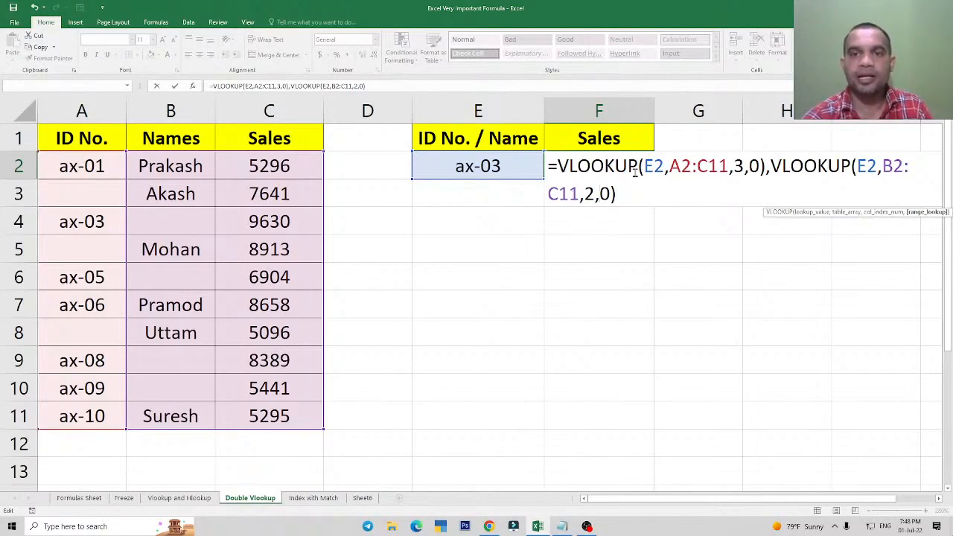
pyautogui.click(561, 166)
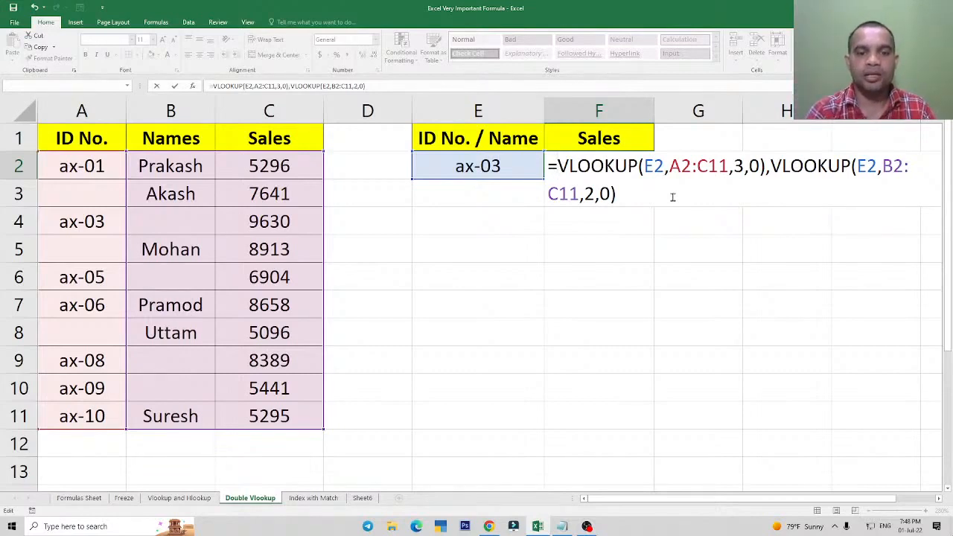
pyautogui.write('ife')
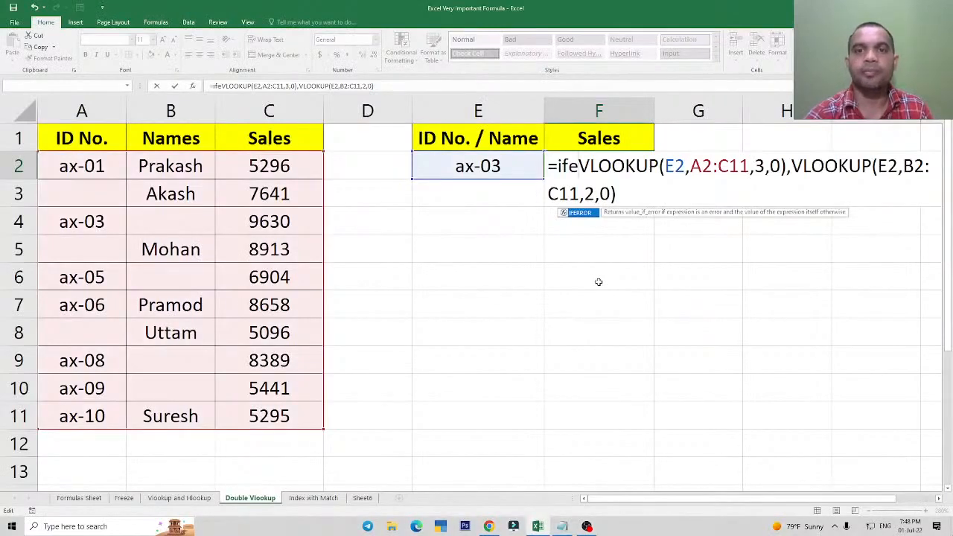
pyautogui.press('Tab')
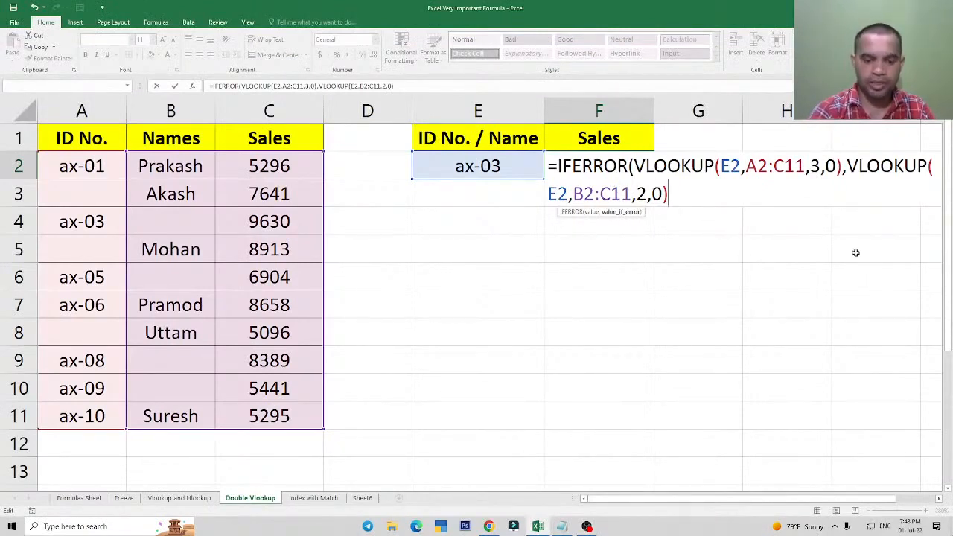
pyautogui.write(')')
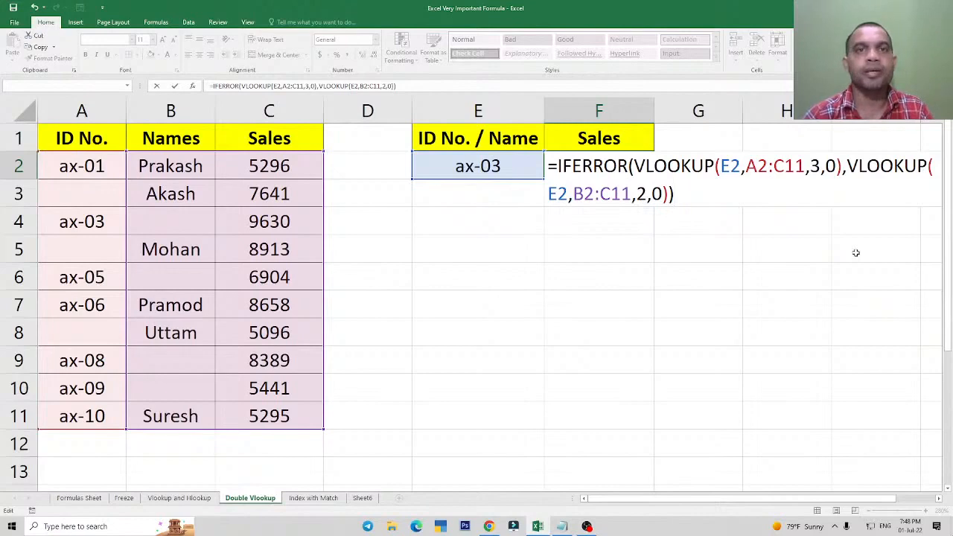
pyautogui.press('Return')
pyautogui.press('Up')
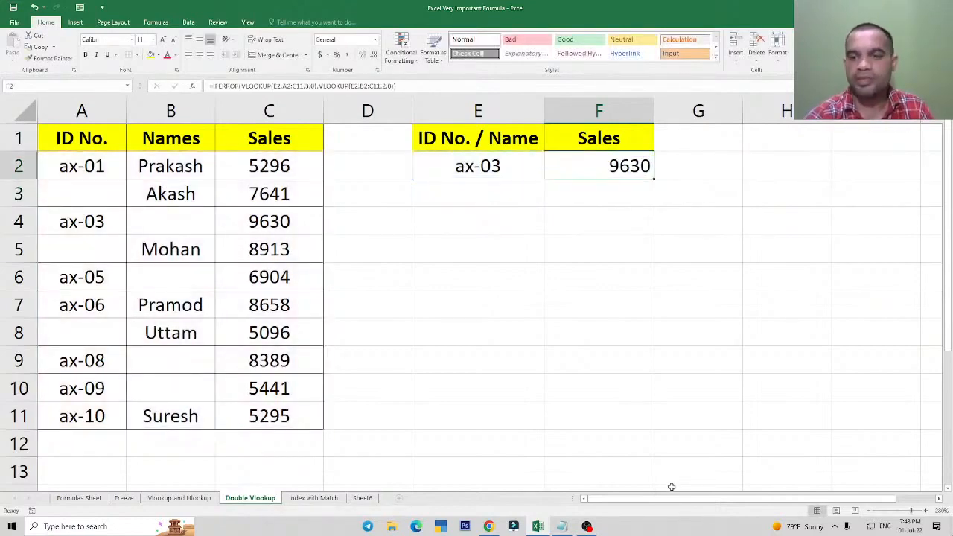
# Enter the name from B5 as the lookup value in E2 and compare the F2 result with C5.
pyautogui.click(472, 171)
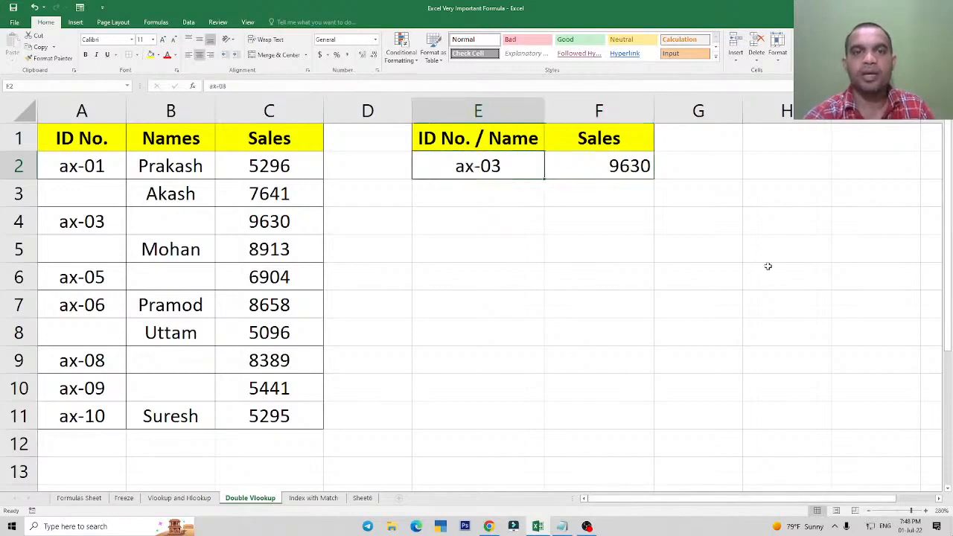
pyautogui.write('Mohan')
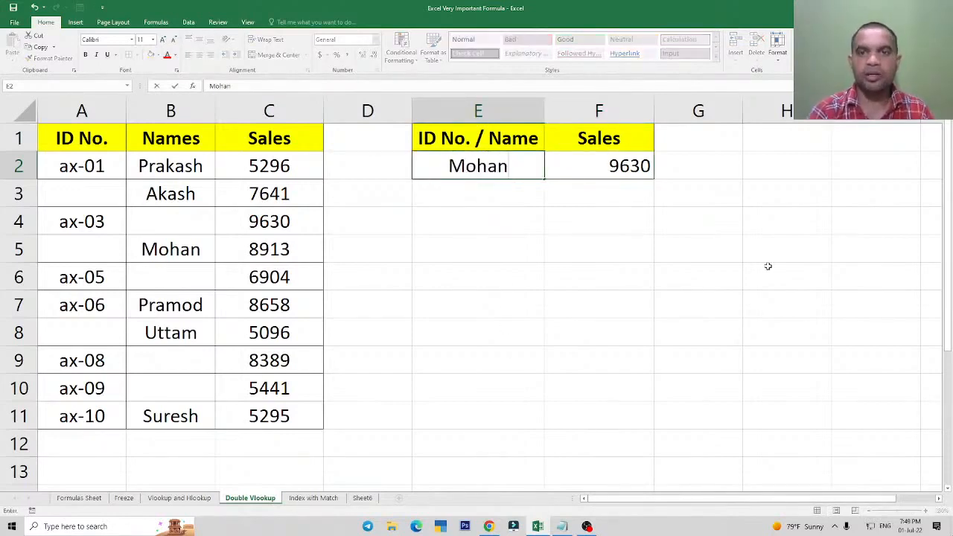
pyautogui.press('Return')
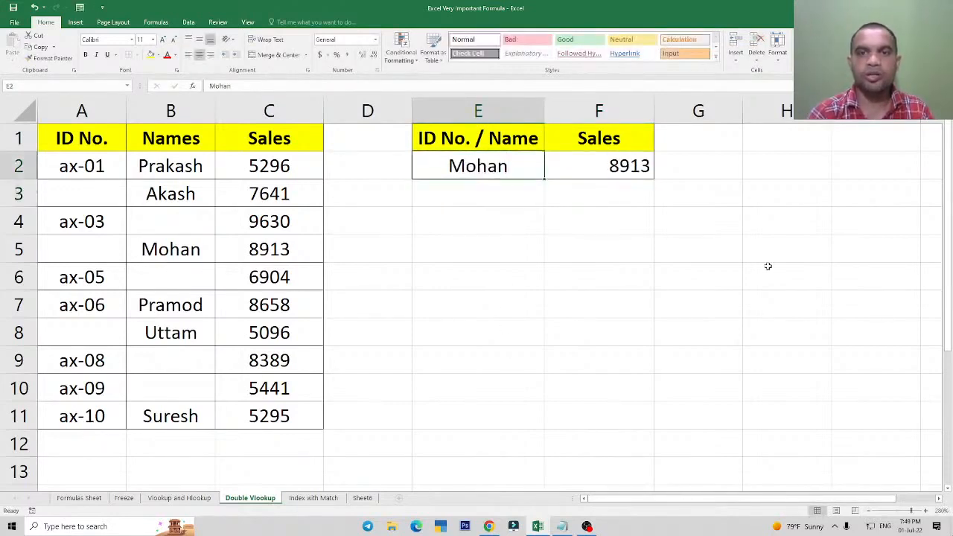
pyautogui.click(257, 252)
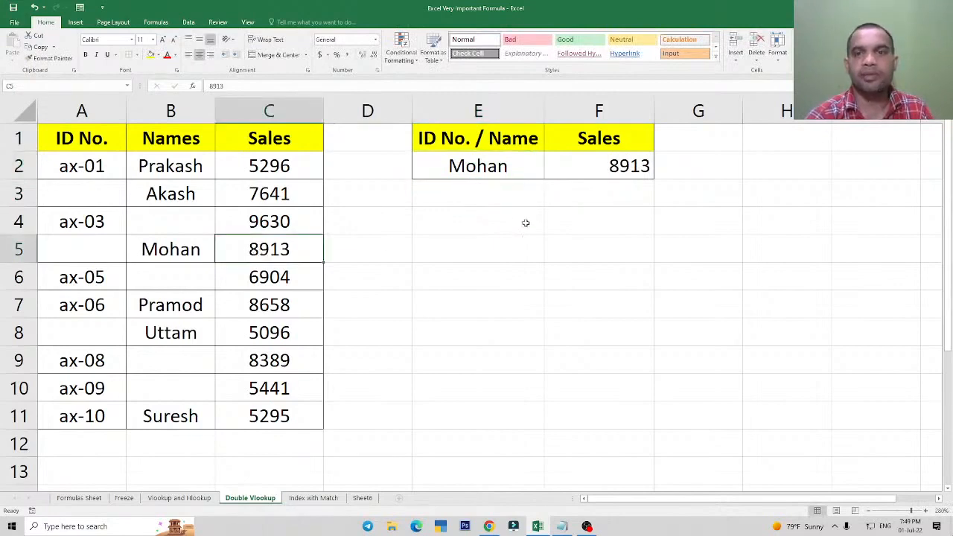
# Compare the F2 result with C5, and enter ax-06 as the lookup value in E2.
pyautogui.click(615, 176)
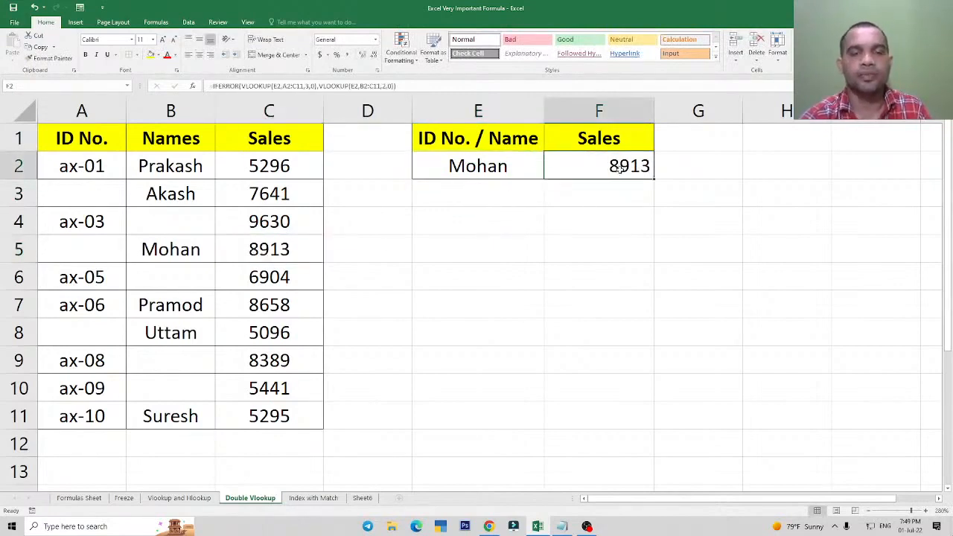
pyautogui.click(262, 250)
pyautogui.click(470, 163)
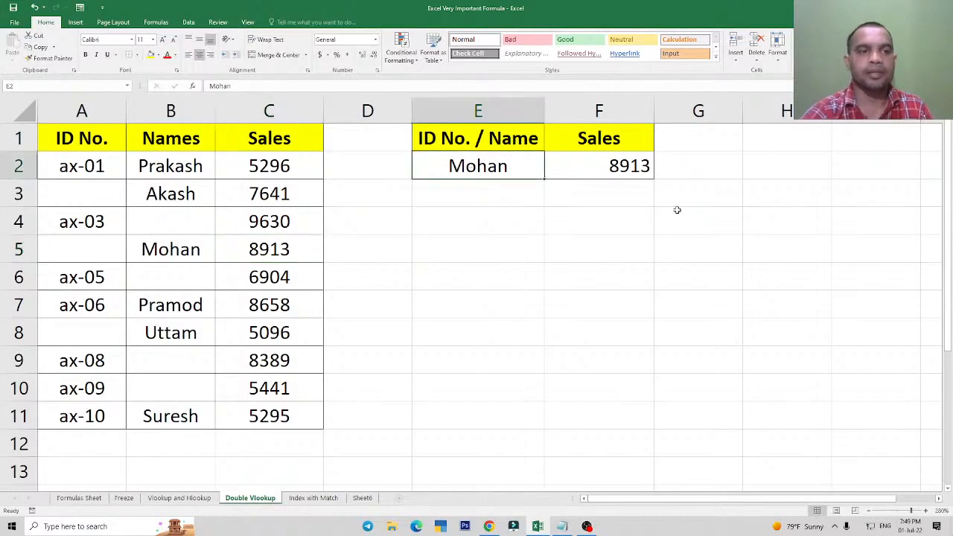
pyautogui.write('ax-06')
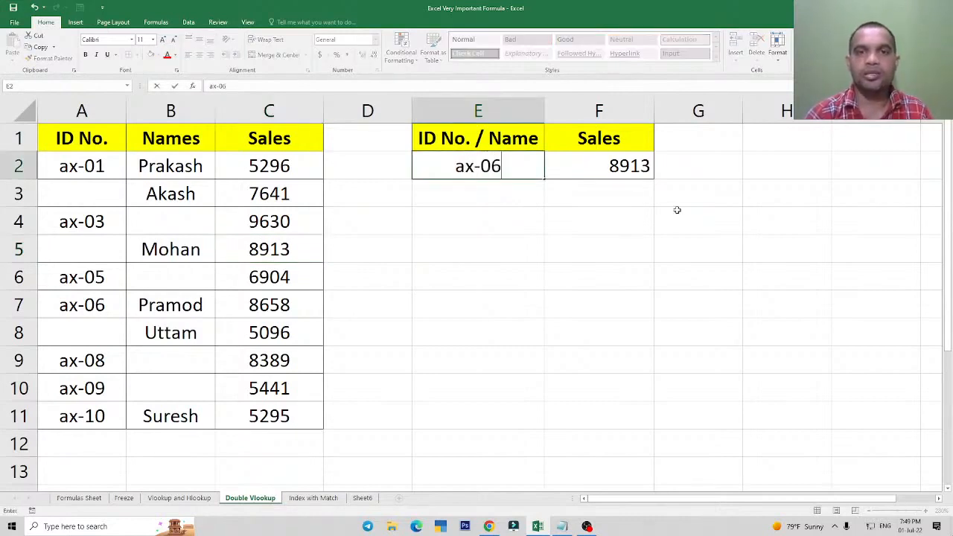
pyautogui.press('Return')
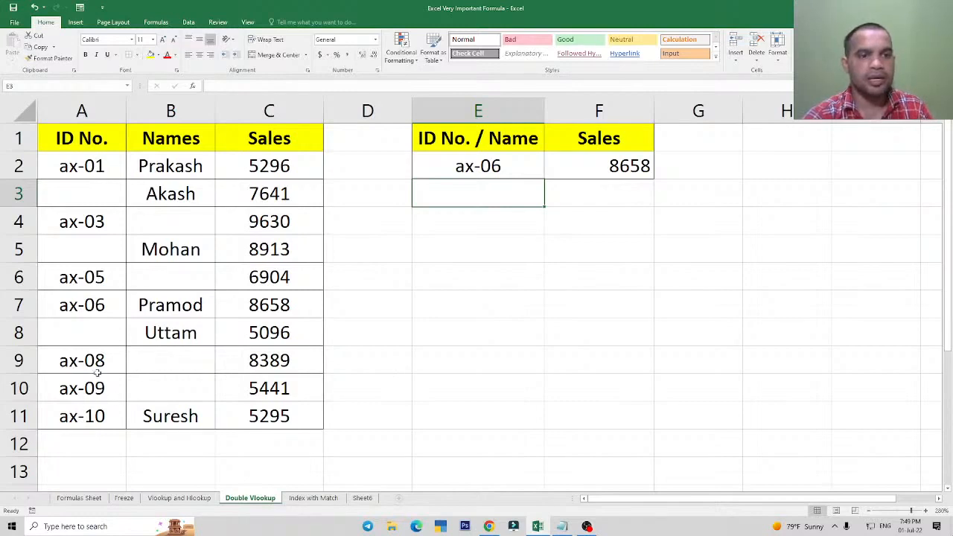
# Enter ax-09 as the lookup value in E2 and compare the F2 result with C10.
pyautogui.click(471, 171)
pyautogui.write('ax-09')
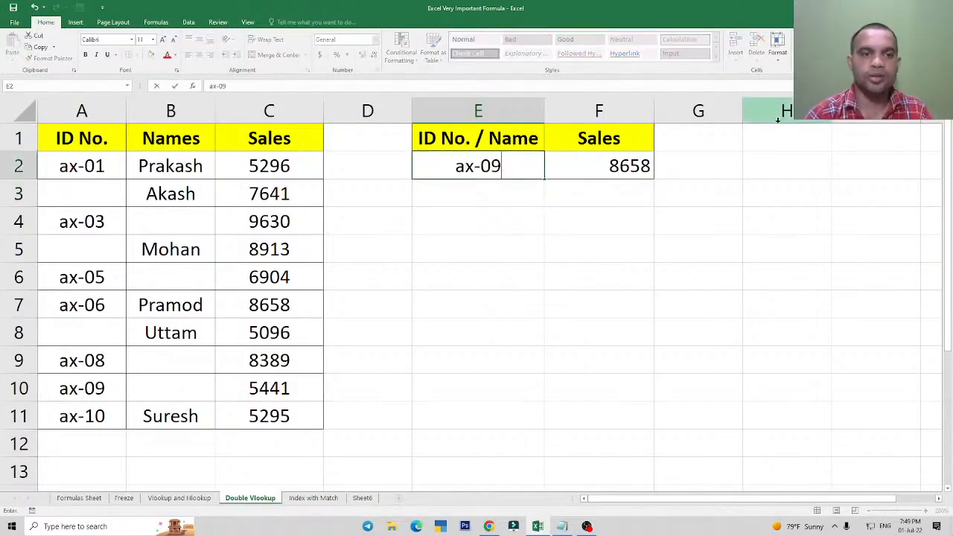
pyautogui.press('Return')
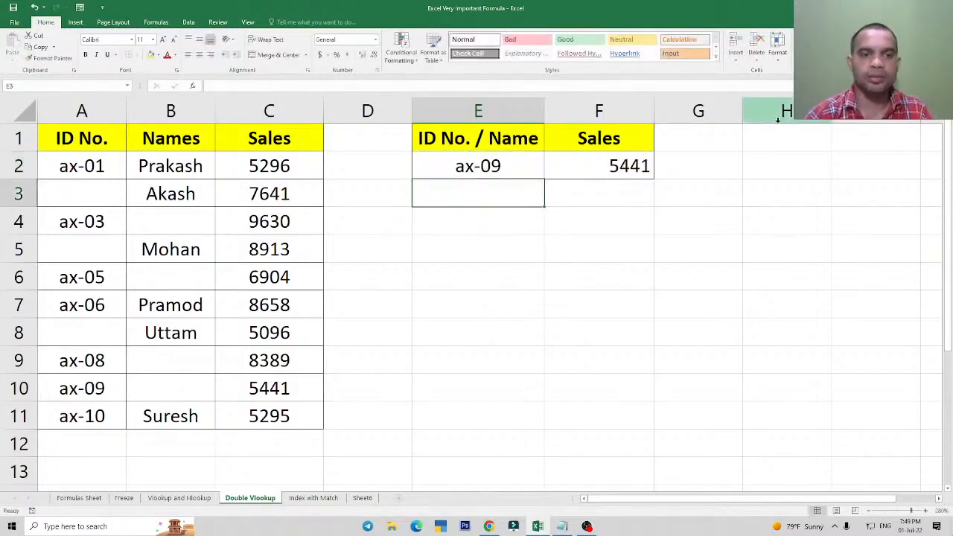
pyautogui.click(260, 386)
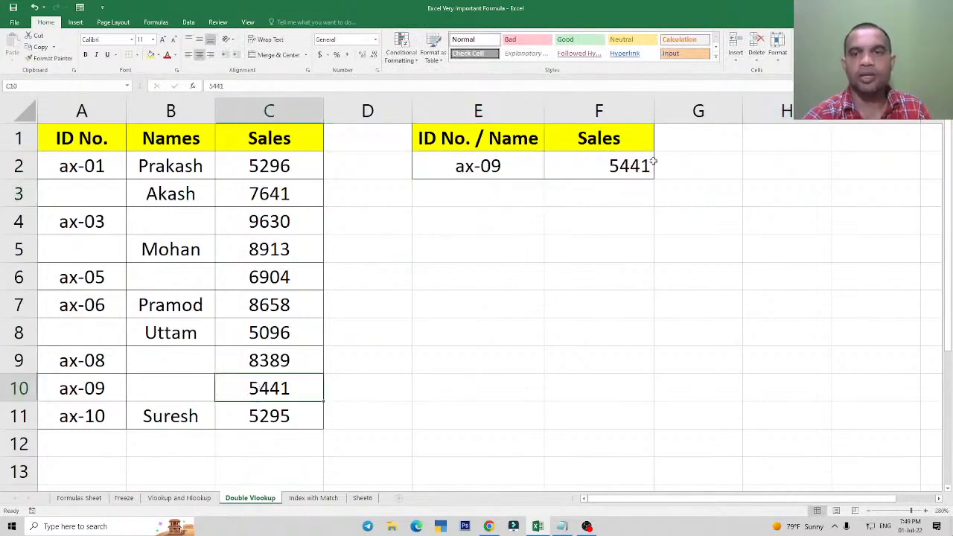
pyautogui.click(626, 167)
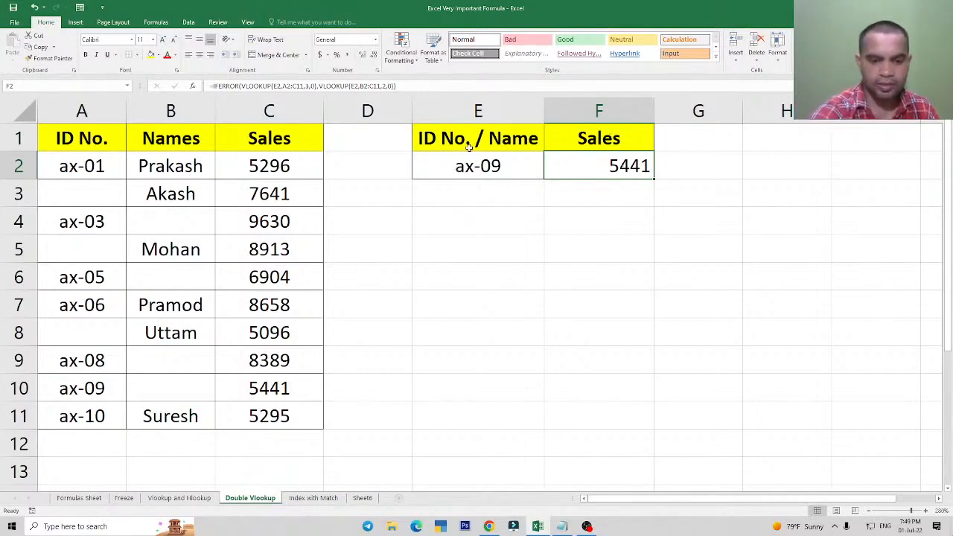
pyautogui.click(515, 164)
pyautogui.click(592, 162)
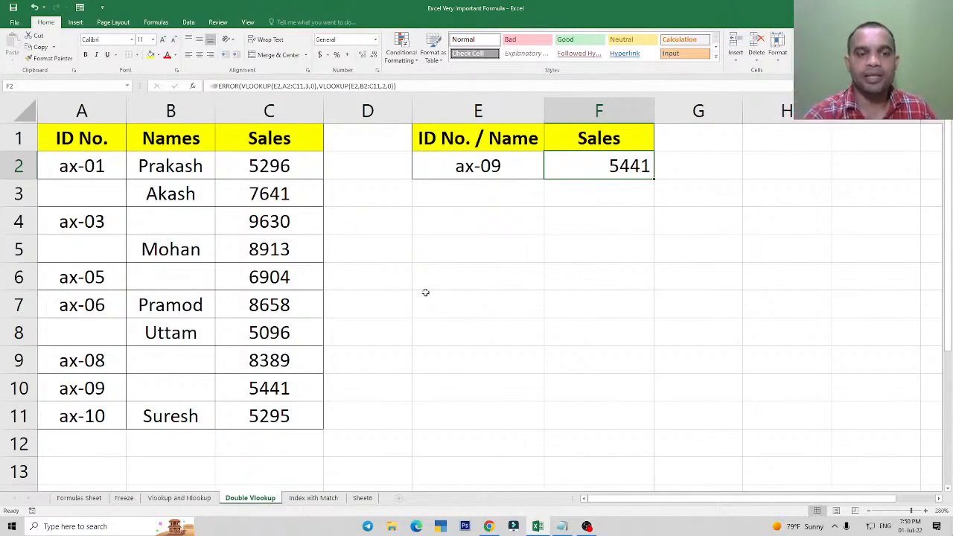
# Open the Vlookup and Hlookup sheet, switch to the Notepad notes, and mark the Hlookup definition "Horizontal Data".
pyautogui.click(169, 498)
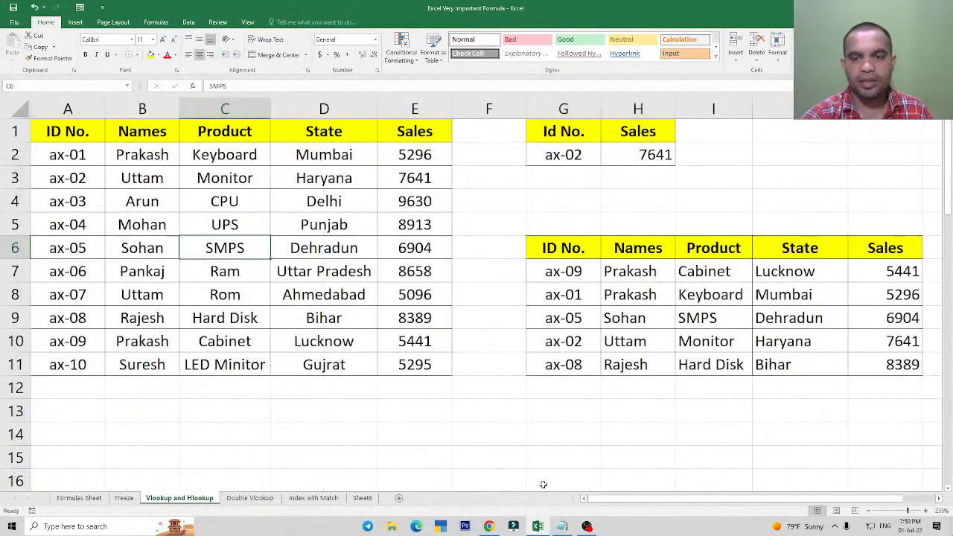
pyautogui.click(563, 527)
pyautogui.moveTo(6, 154); pyautogui.dragTo(84, 156)
pyautogui.click(86, 216)
pyautogui.moveTo(116, 192); pyautogui.dragTo(277, 185)
pyautogui.click(358, 200)
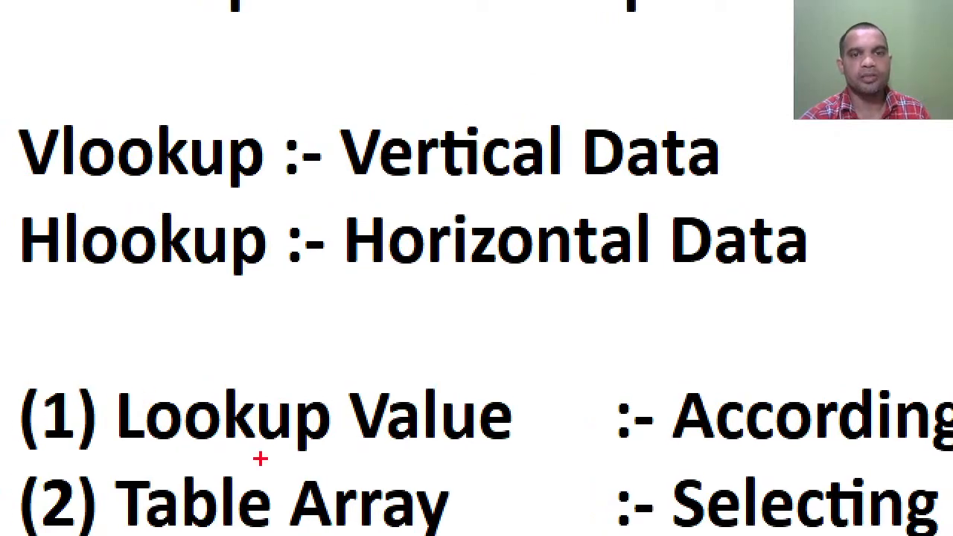
pyautogui.moveTo(336, 195); pyautogui.dragTo(854, 286)
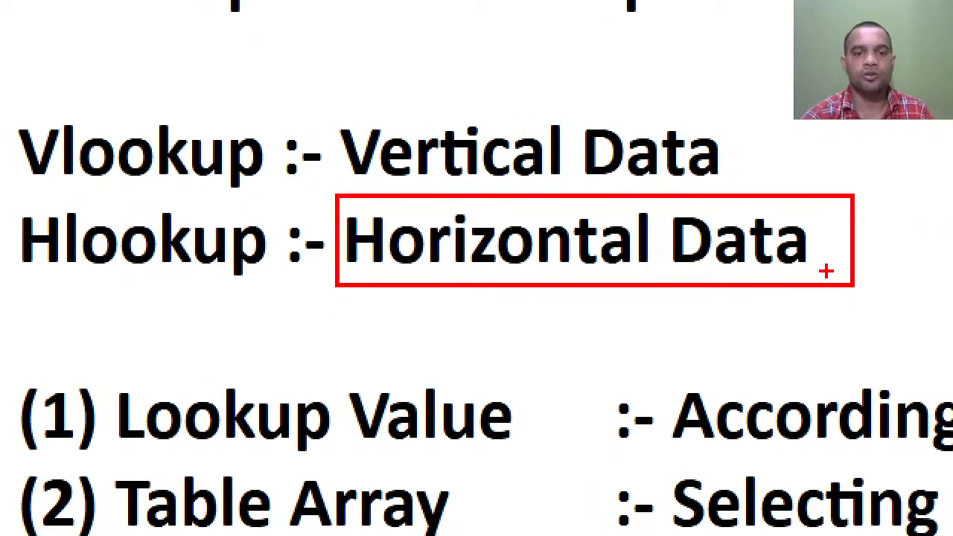
pyautogui.press('Escape')
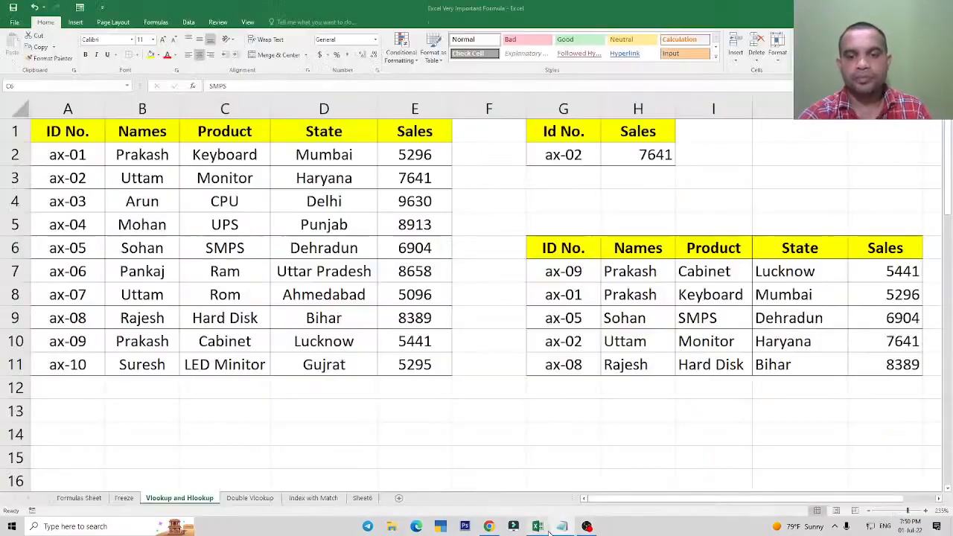
# Switch back to Excel and go through the vertical columns ID No., Names, Product, State and Sales of the source table.
pyautogui.click(537, 526)
pyautogui.click(300, 333)
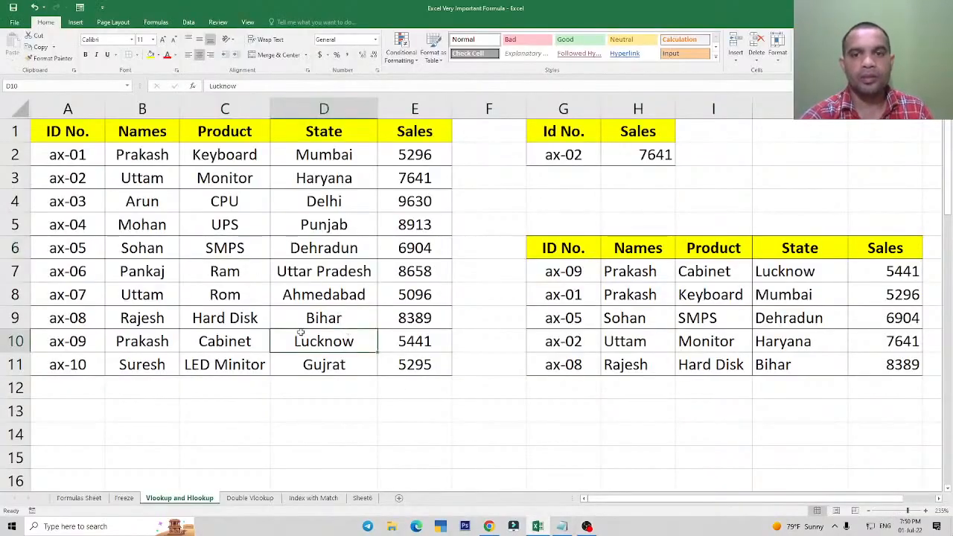
pyautogui.moveTo(73, 135); pyautogui.dragTo(74, 341)
pyautogui.moveTo(141, 133); pyautogui.dragTo(144, 364)
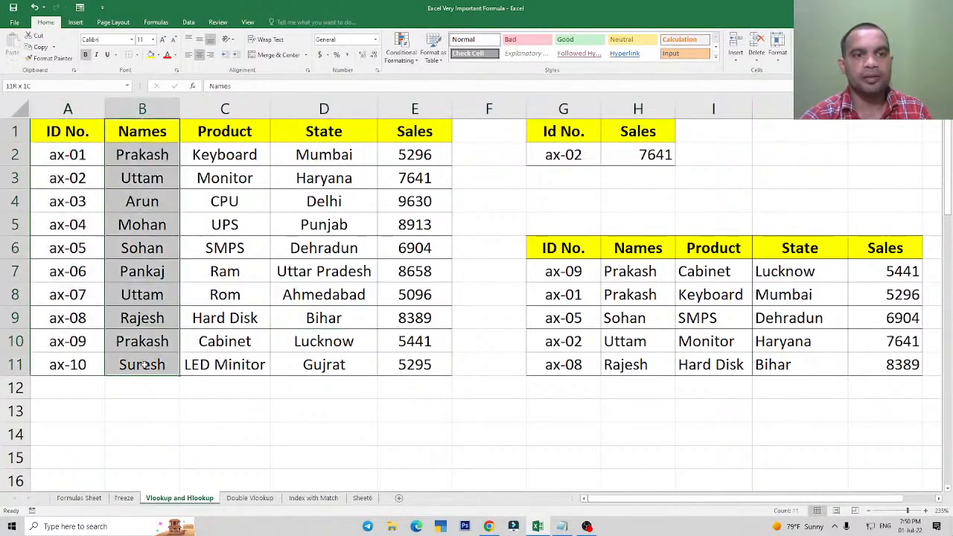
pyautogui.moveTo(223, 133); pyautogui.dragTo(224, 365)
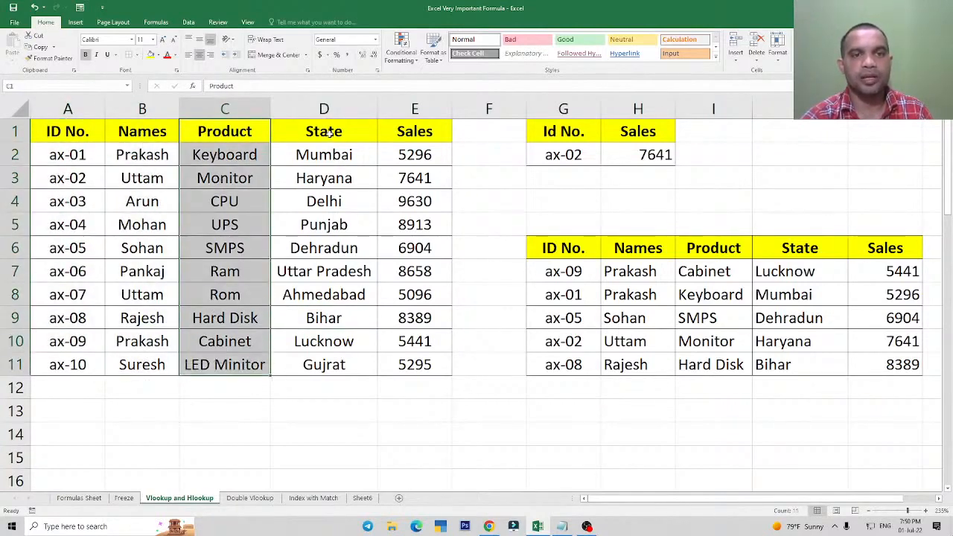
pyautogui.moveTo(329, 133); pyautogui.dragTo(324, 365)
pyautogui.moveTo(415, 133); pyautogui.dragTo(418, 364)
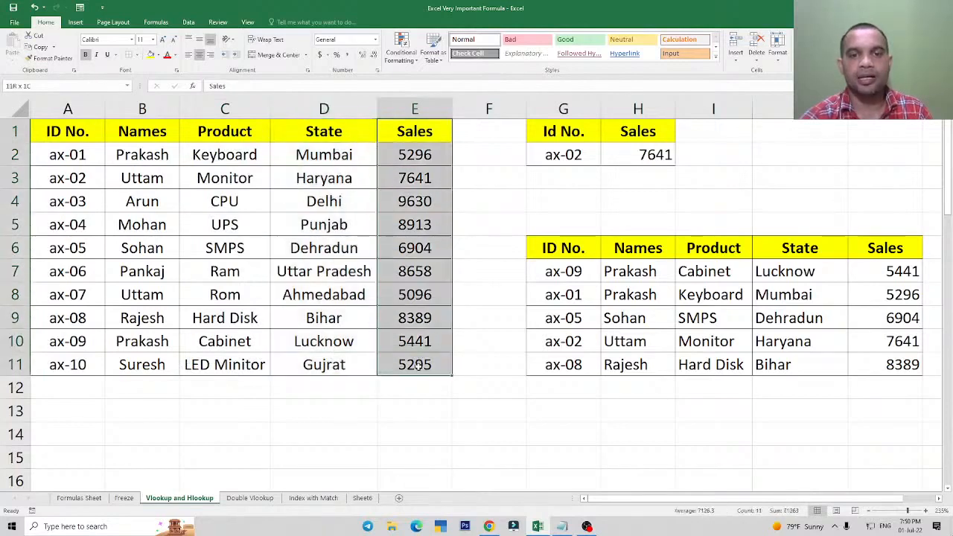
pyautogui.click(342, 269)
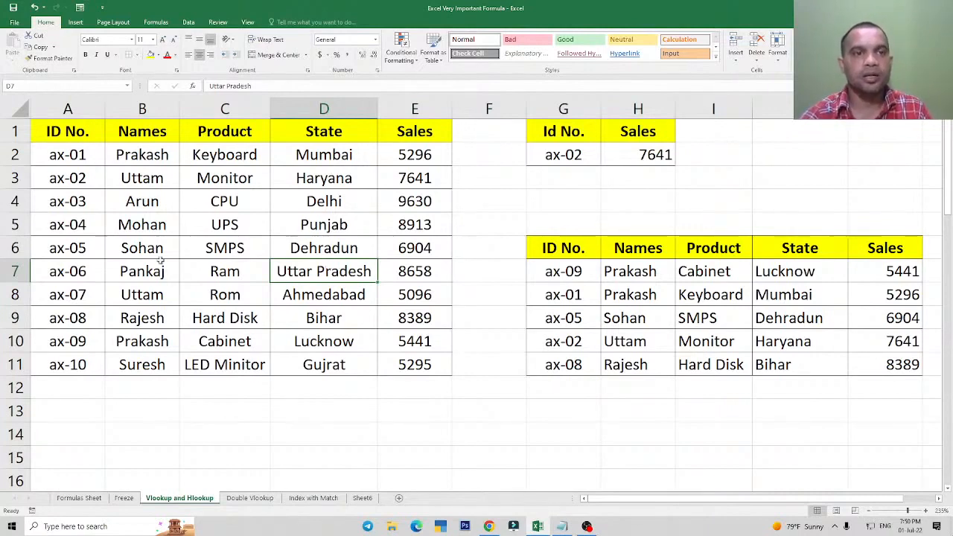
# Copy the source table A1:E11 and select A20 as the paste destination.
pyautogui.moveTo(74, 134); pyautogui.dragTo(403, 361)
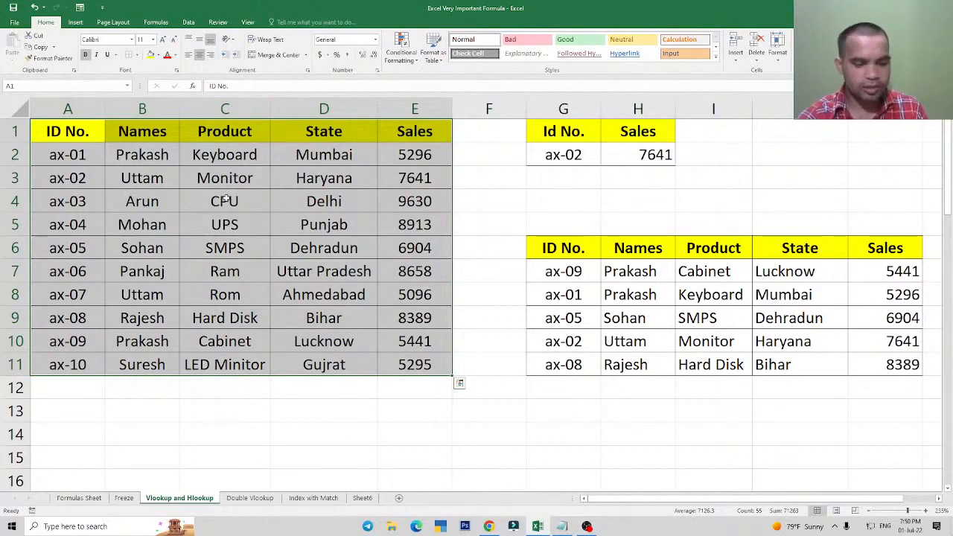
pyautogui.hotkey('ctrl', 'c')
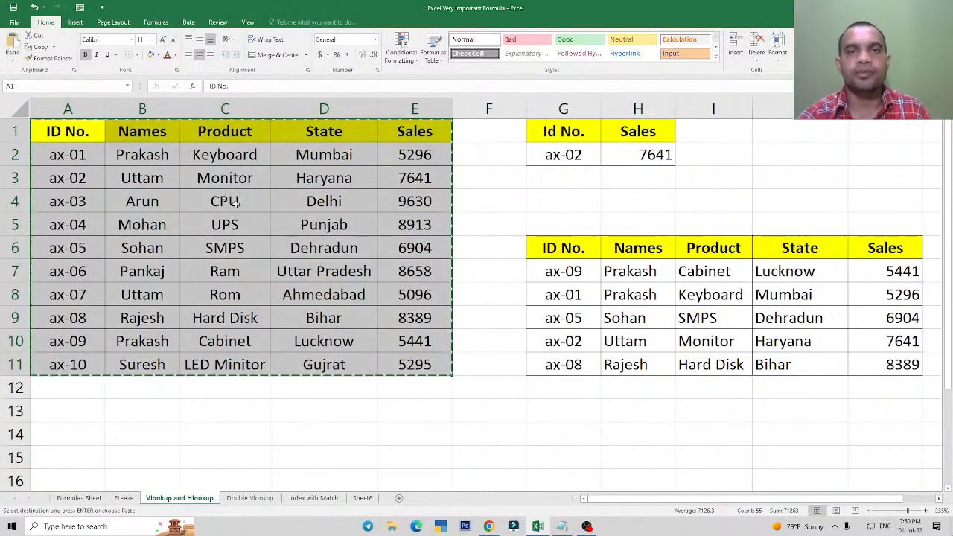
pyautogui.scroll(-4, 279, 208)
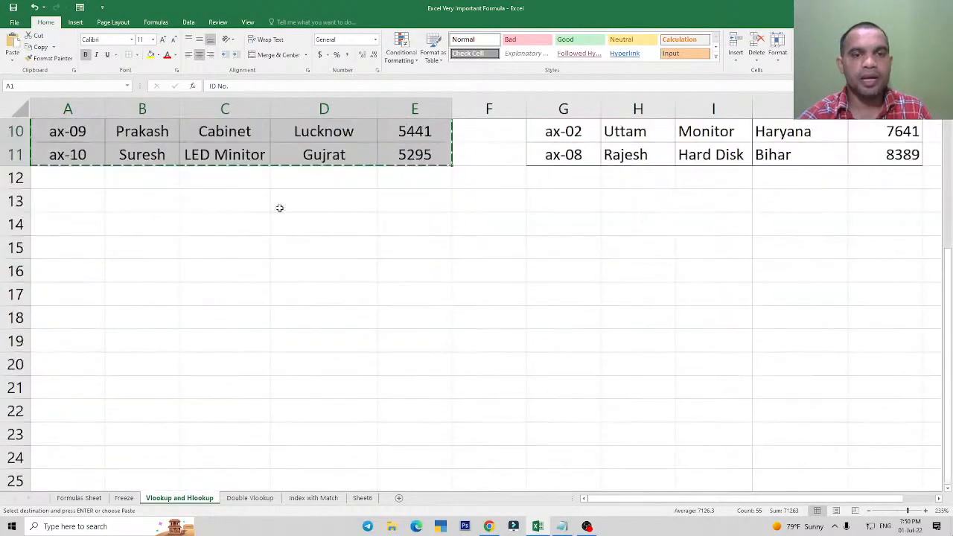
pyautogui.scroll(-1, 279, 208)
pyautogui.click(67, 223)
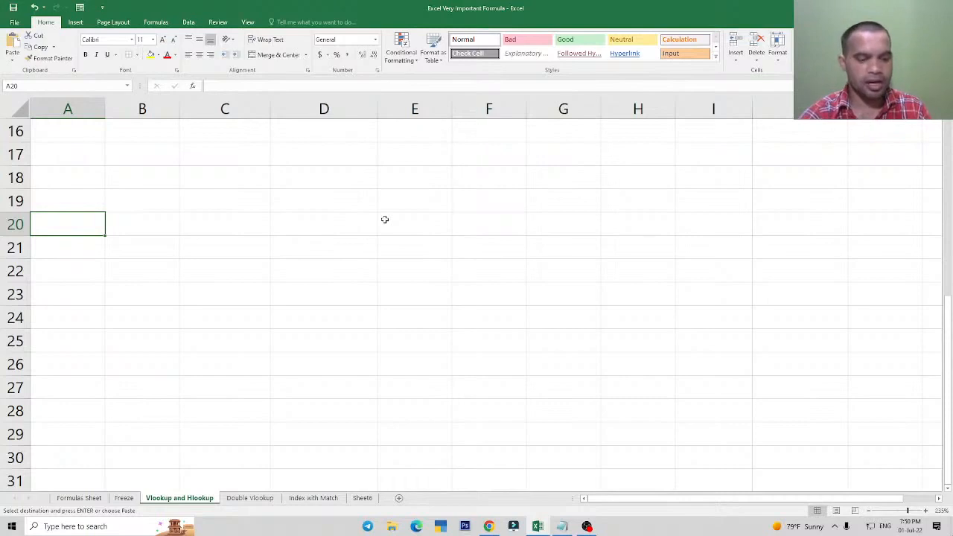
pyautogui.hotkey('alt', 'e')
pyautogui.press('s')
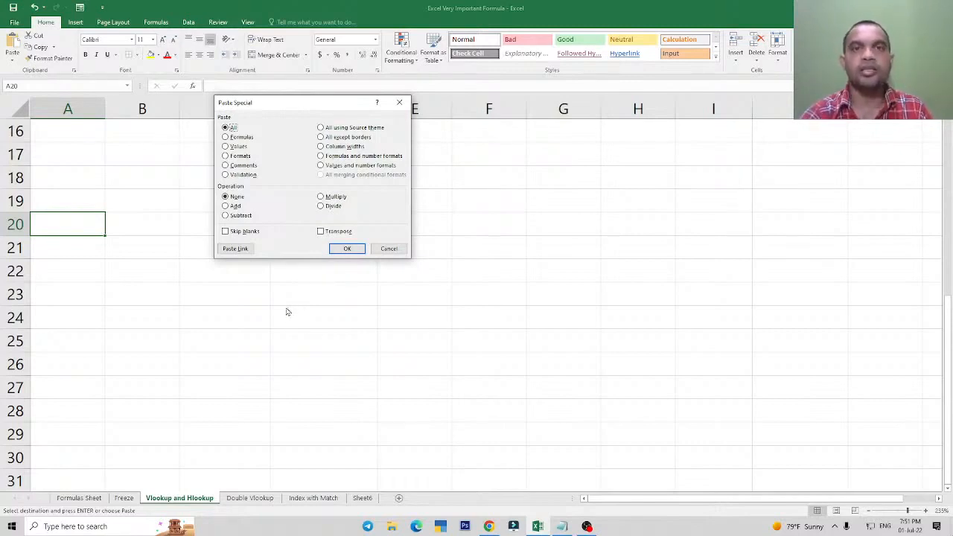
pyautogui.hotkey('alt', 'e')
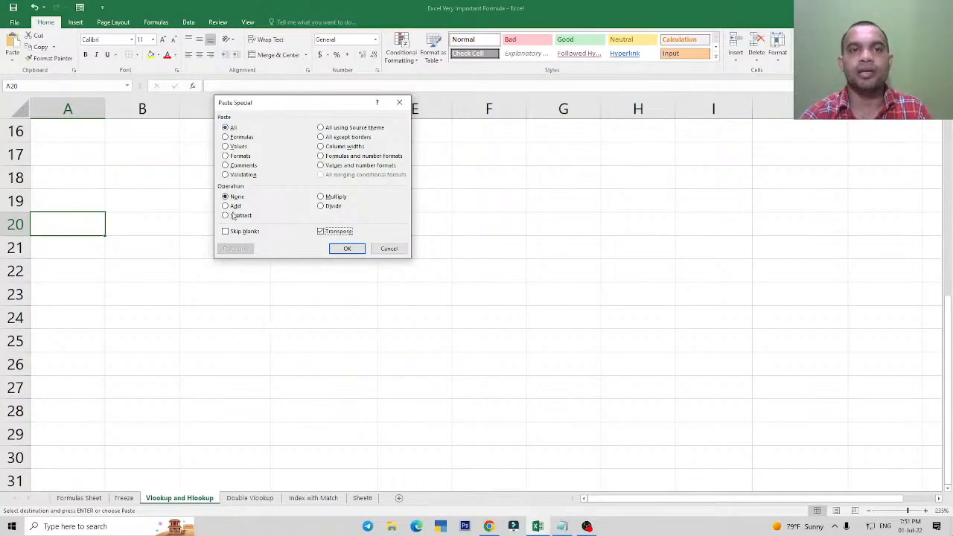
pyautogui.click(347, 248)
pyautogui.scroll(5, 250, 327)
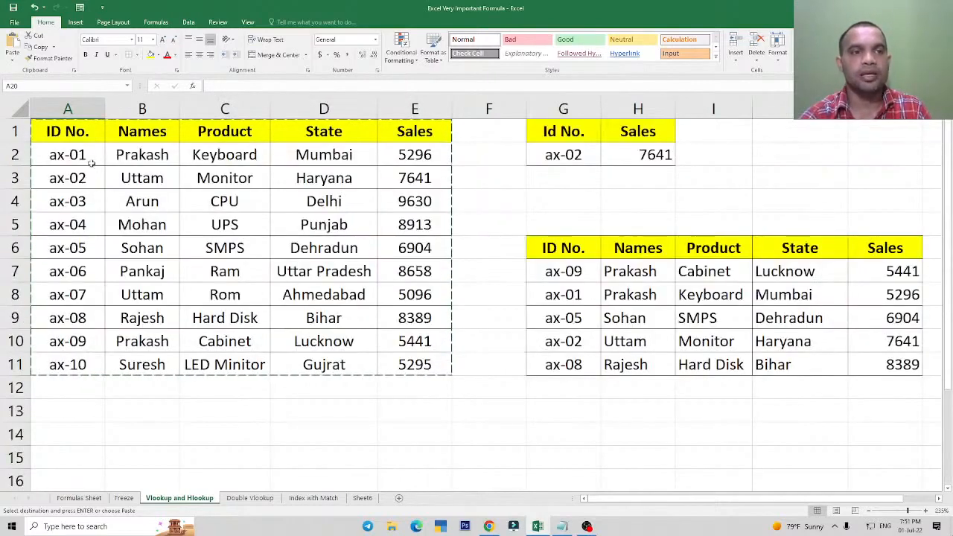
pyautogui.scroll(-3, 139, 237)
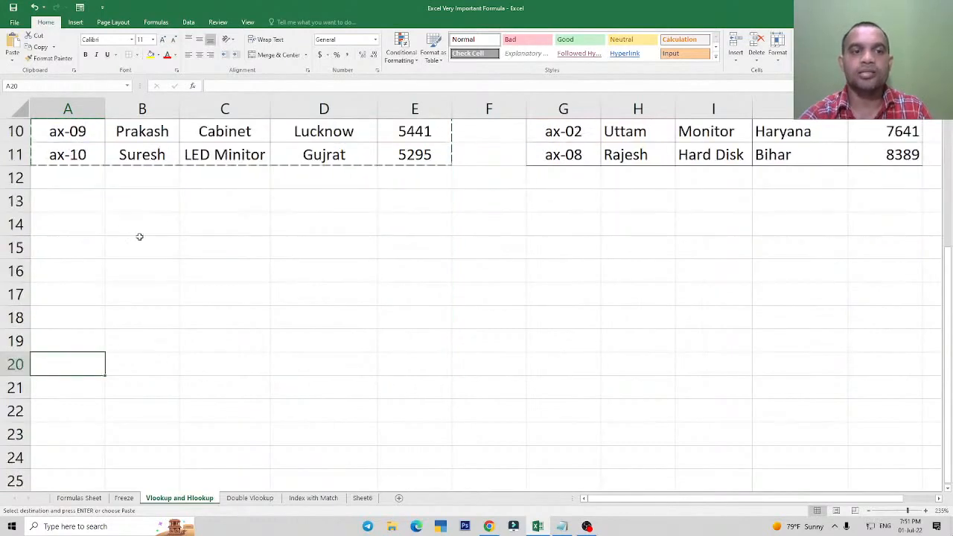
pyautogui.scroll(-1, 140, 237)
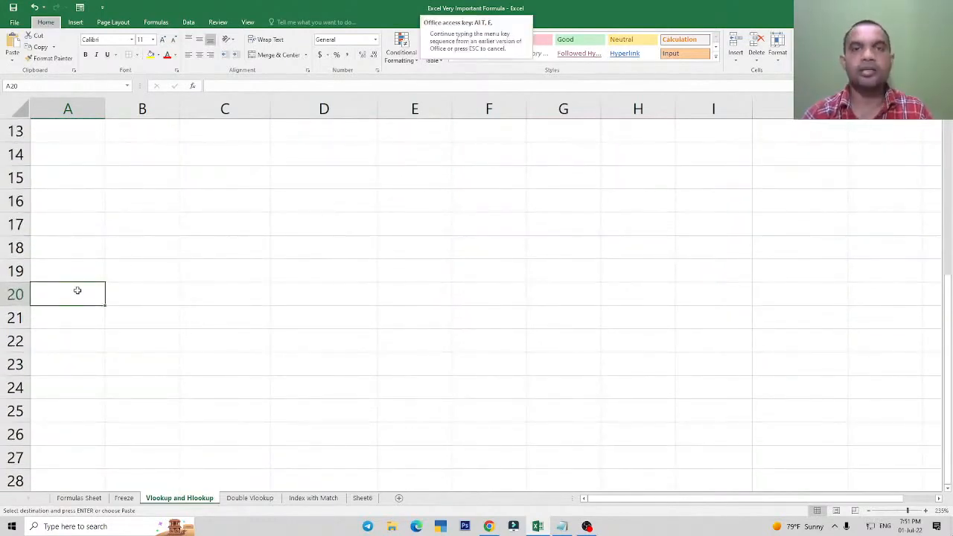
# Paste the copied table at A20 using Paste Special with Transpose.
pyautogui.hotkey('ctrl', 'alt', 'v')
pyautogui.press('e')
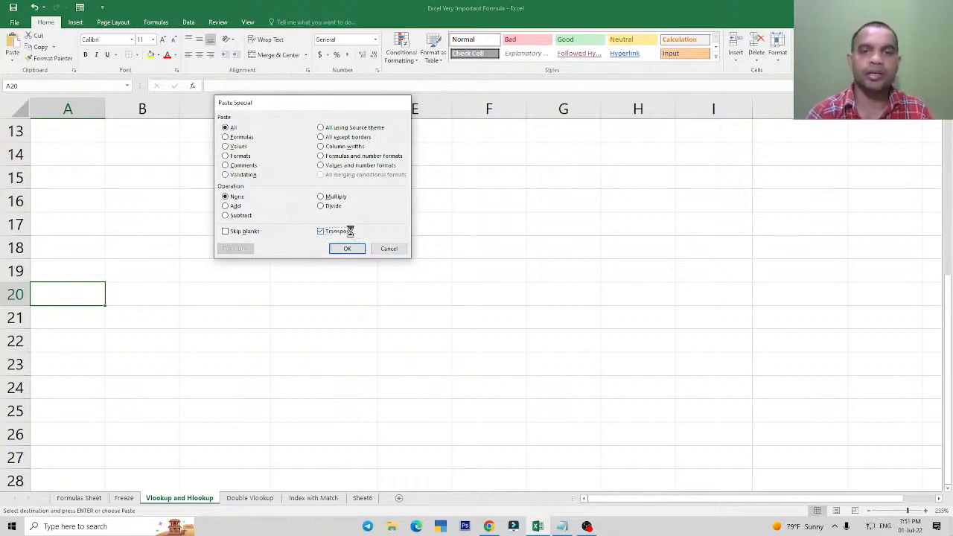
pyautogui.press('Return')
pyautogui.click(564, 341)
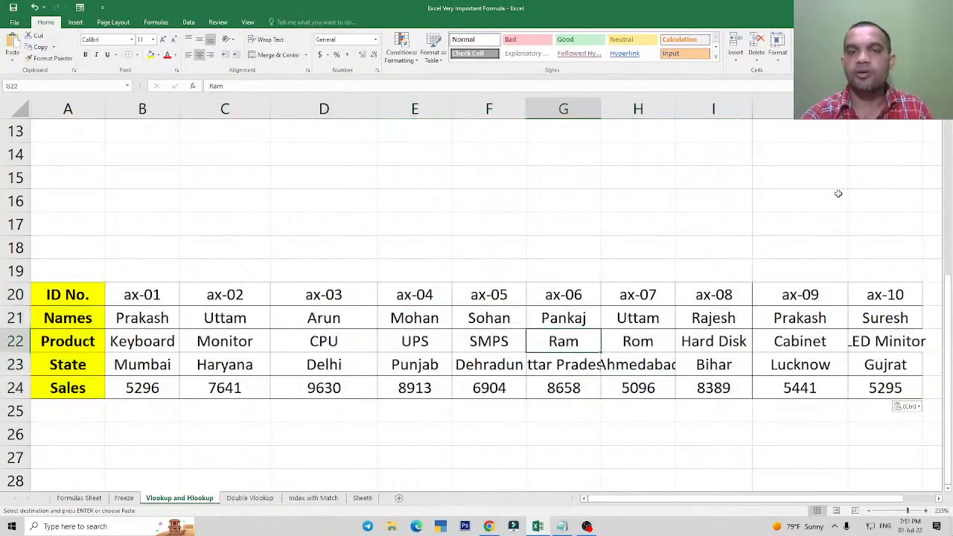
pyautogui.scroll(2, 561, 230)
pyautogui.scroll(-1, 559, 233)
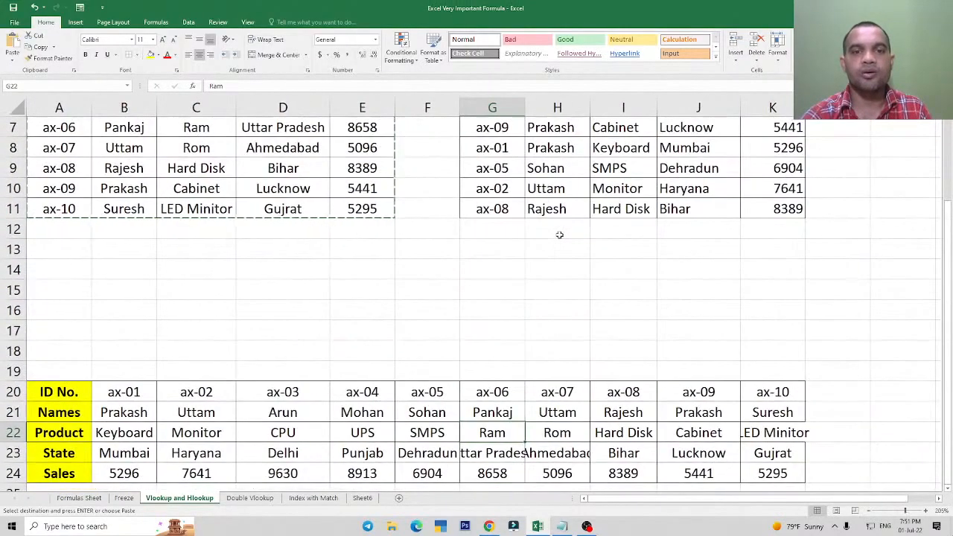
# Widen column K so that LED Minitor fits in the transposed table.
pyautogui.scroll(-2, 555, 238)
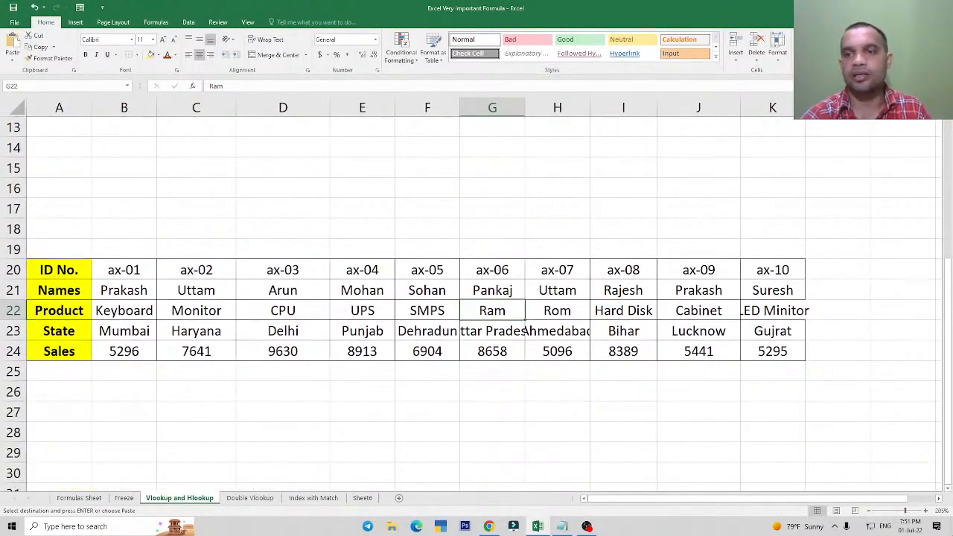
pyautogui.click(547, 226)
pyautogui.scroll(-2, 322, 189)
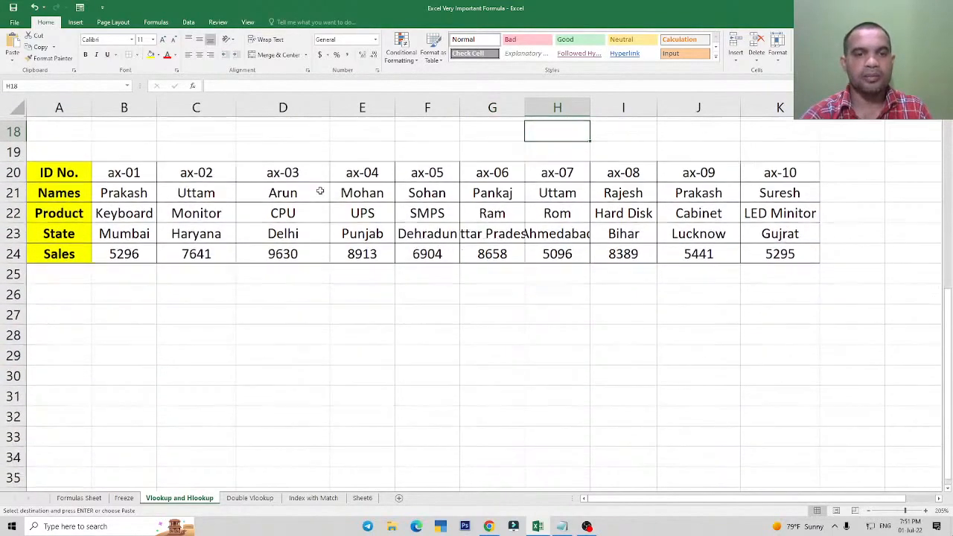
pyautogui.scroll(-1, 320, 192)
pyautogui.click(316, 210)
# Copy the ID No. to Sales labels and first record in A20:B24 and paste them at A28.
pyautogui.scroll(1, 316, 223)
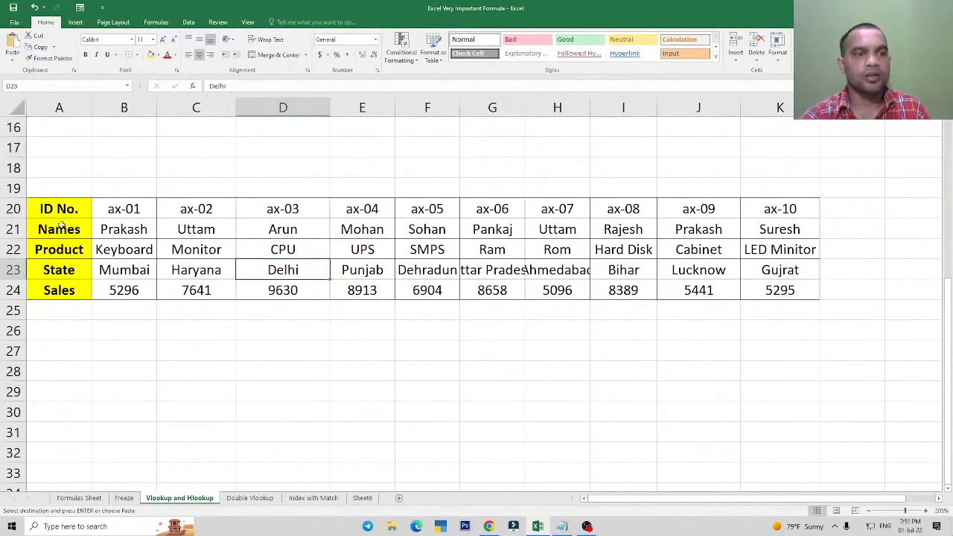
pyautogui.moveTo(54, 209); pyautogui.dragTo(121, 290)
pyautogui.hotkey('ctrl', 'c')
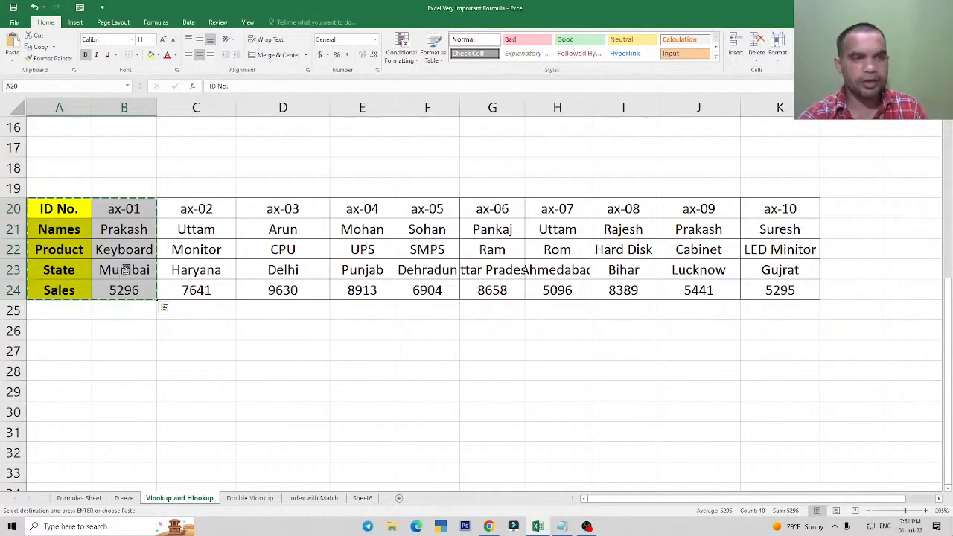
pyautogui.hotkey('ctrl', 'c')
pyautogui.scroll(-1, 125, 269)
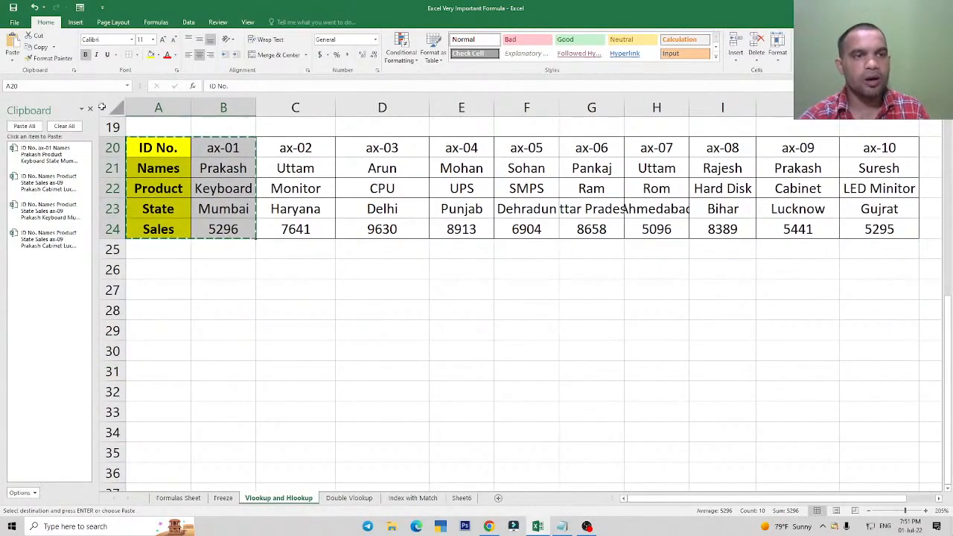
pyautogui.click(90, 109)
pyautogui.scroll(-1, 75, 265)
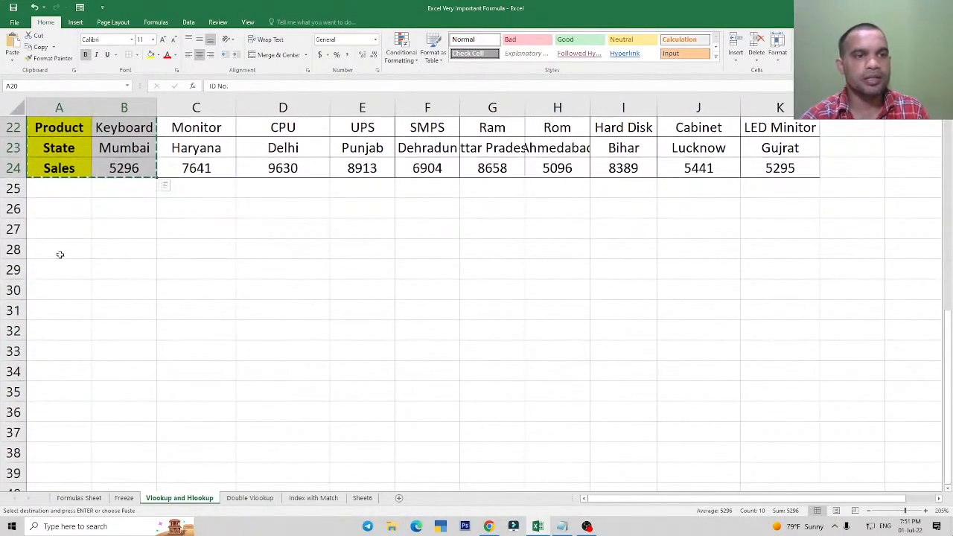
pyautogui.click(59, 255)
pyautogui.hotkey('ctrl', 'v')
pyautogui.click(263, 302)
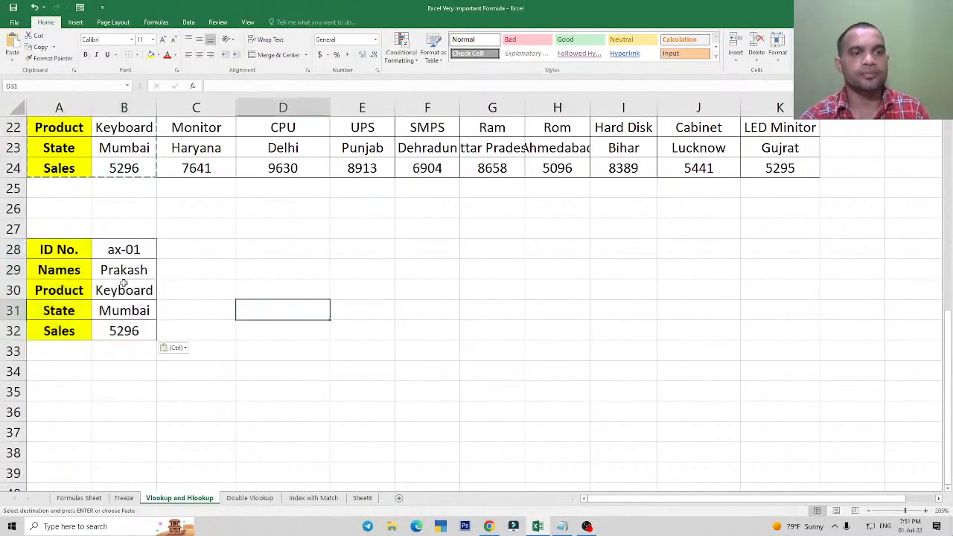
# Clear the pasted Names, Product, State and Sales values in B29:B32.
pyautogui.moveTo(123, 270); pyautogui.dragTo(123, 332)
pyautogui.press('Delete')
pyautogui.click(207, 291)
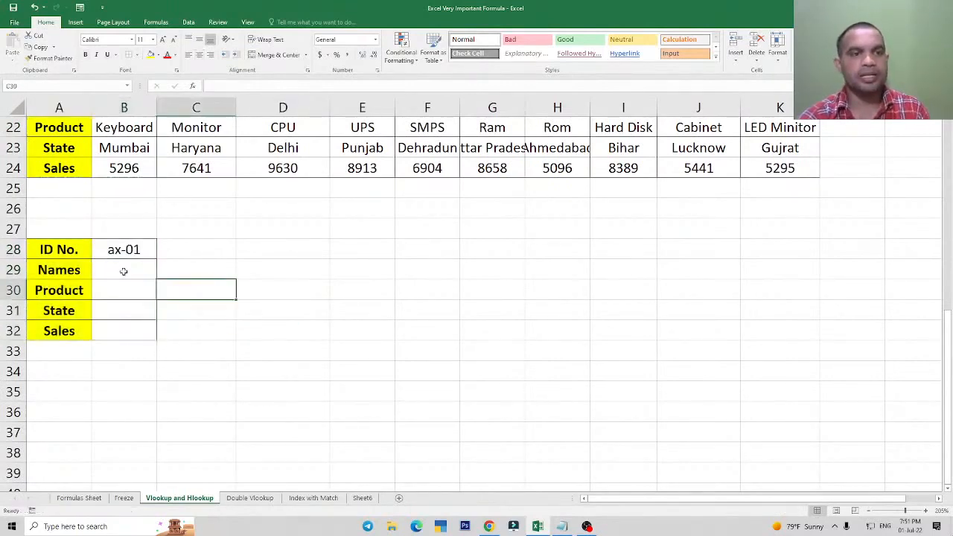
pyautogui.click(124, 270)
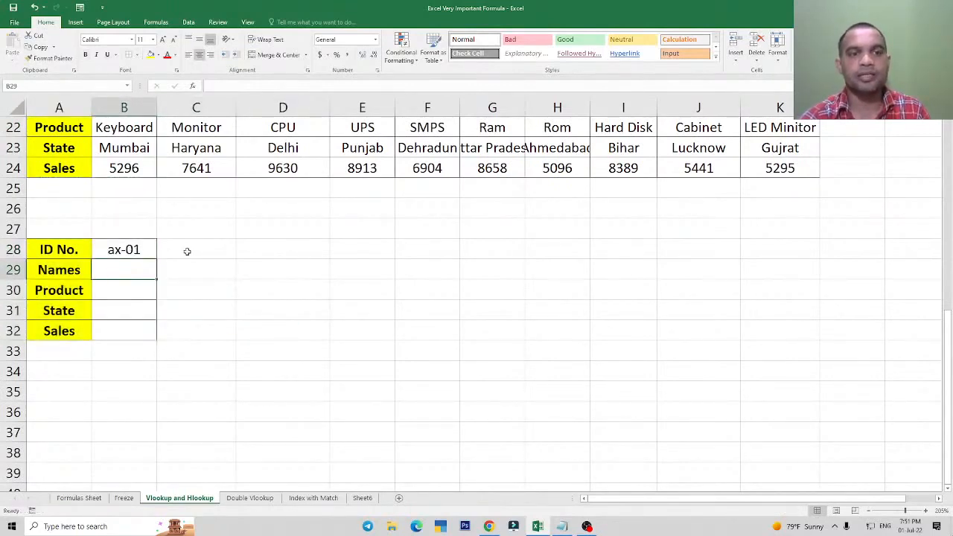
# Enter the lookup IDs ax-05 in C28 and ax-06 in D28.
pyautogui.click(187, 252)
pyautogui.write('ax-05')
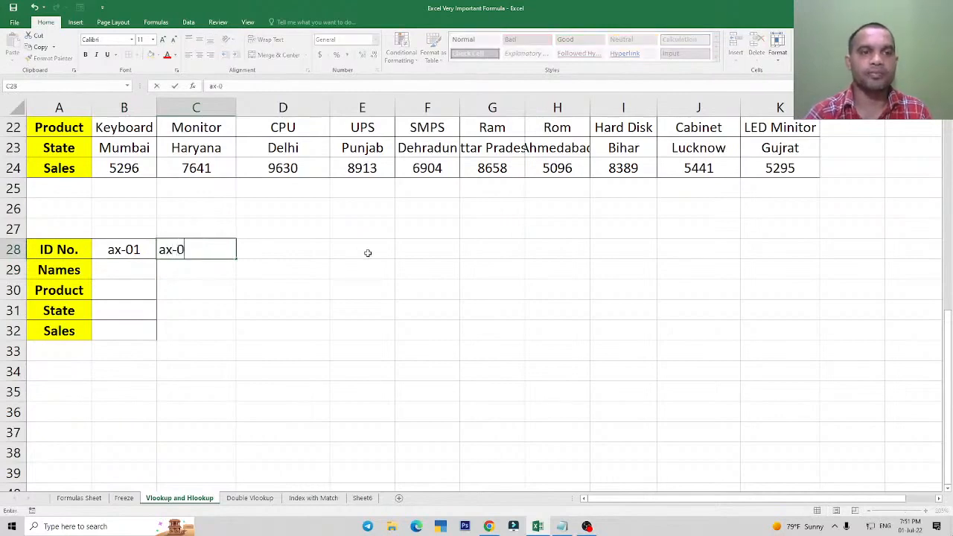
pyautogui.press('Return')
pyautogui.press('Right')
pyautogui.press('Up')
pyautogui.write('ax-06')
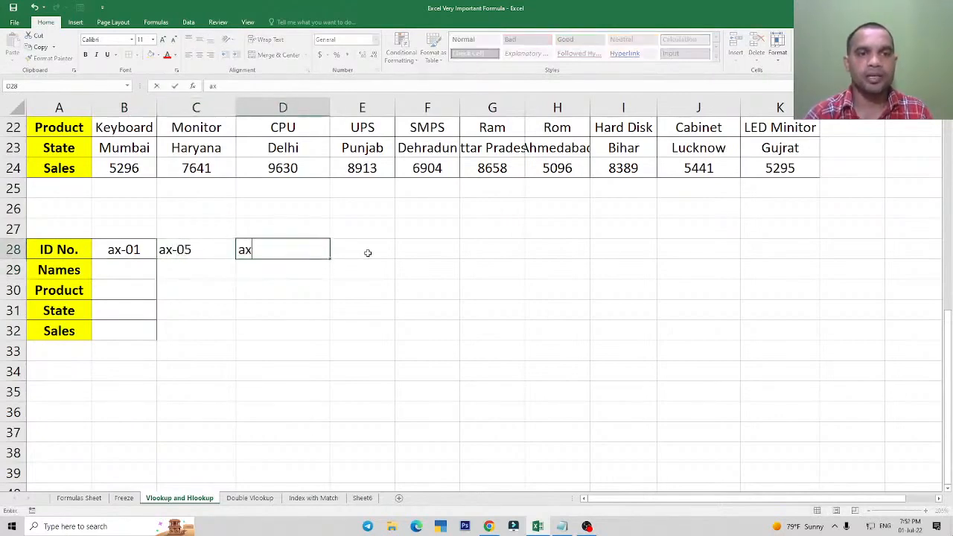
pyautogui.press('Return')
# Review the vertical lookup table's ID column G6:G11 and the VLOOKUP formula in H7.
pyautogui.scroll(7, 193, 357)
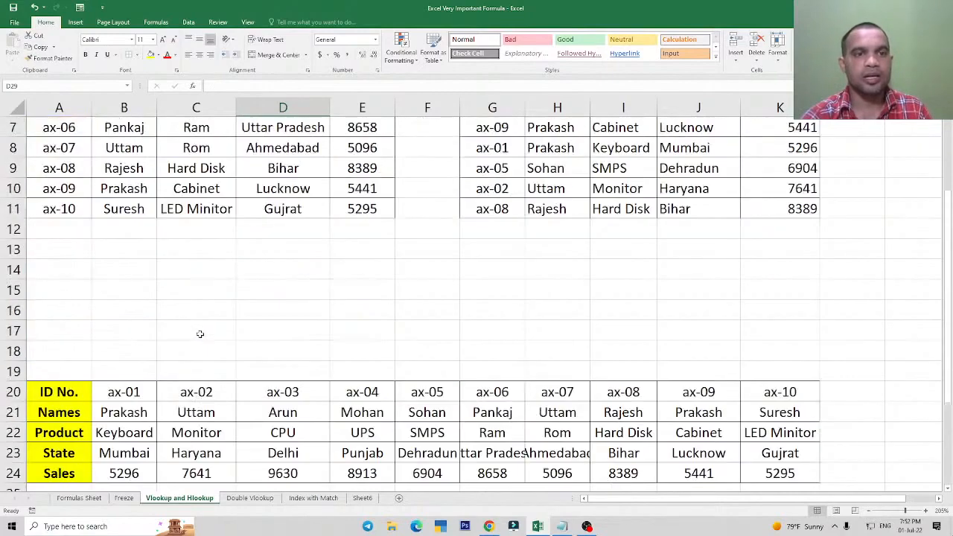
pyautogui.moveTo(494, 227); pyautogui.dragTo(506, 318)
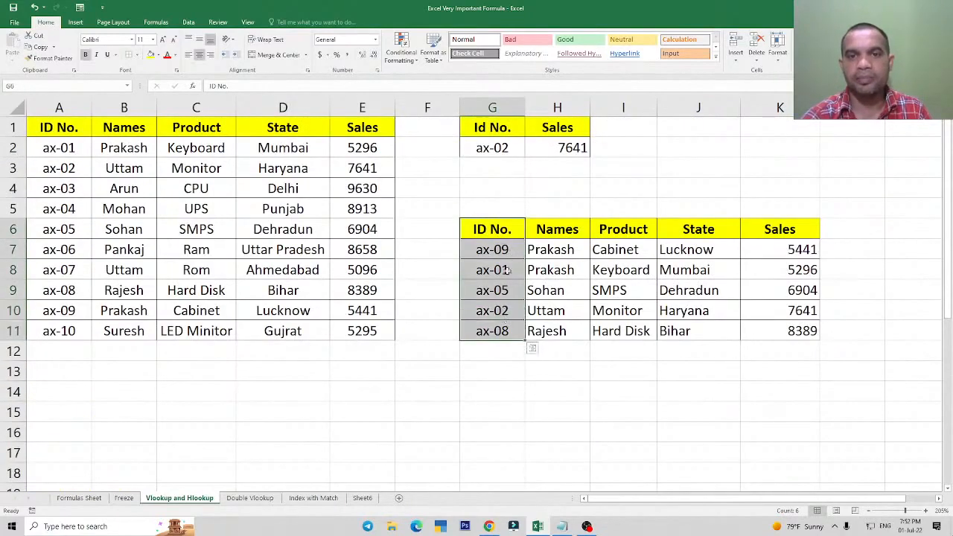
pyautogui.click(558, 250)
pyautogui.doubleClick(558, 250)
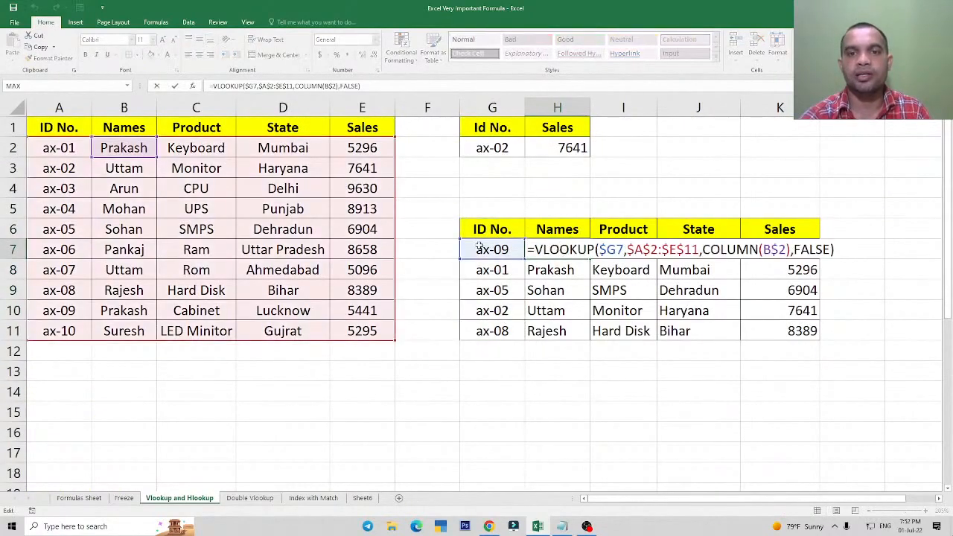
pyautogui.press('Escape')
pyautogui.scroll(-2, 371, 254)
pyautogui.scroll(-4, 371, 254)
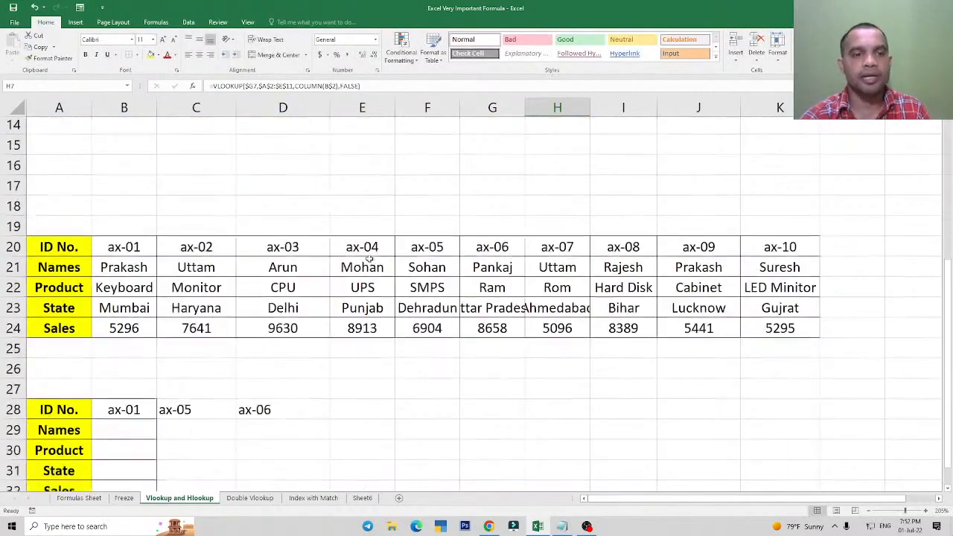
# Apply borders to the horizontal lookup range B28:D32.
pyautogui.moveTo(118, 312); pyautogui.dragTo(287, 395)
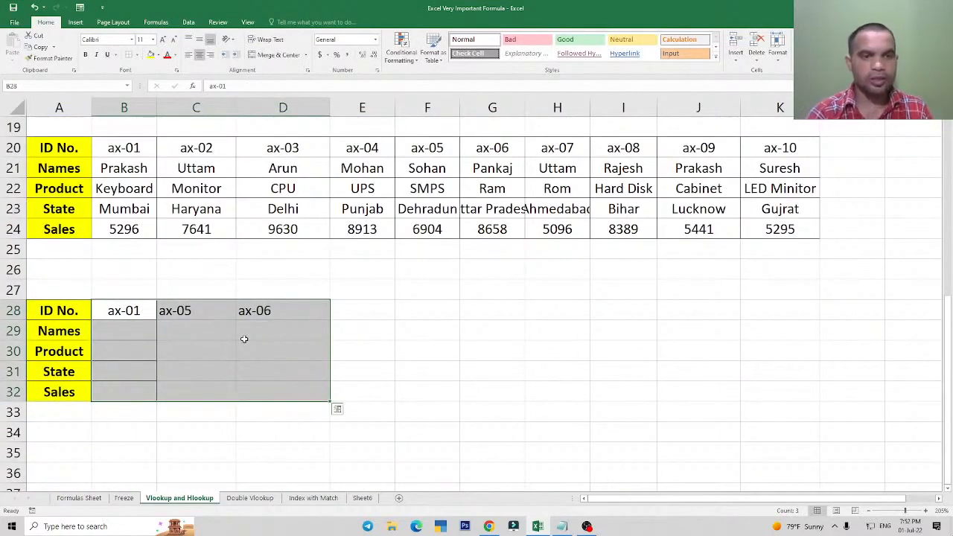
pyautogui.click(226, 396)
pyautogui.moveTo(136, 313); pyautogui.dragTo(208, 370)
pyautogui.click(209, 370)
# Center-align the lookup IDs in B28:D28.
pyautogui.moveTo(134, 310); pyautogui.dragTo(298, 311)
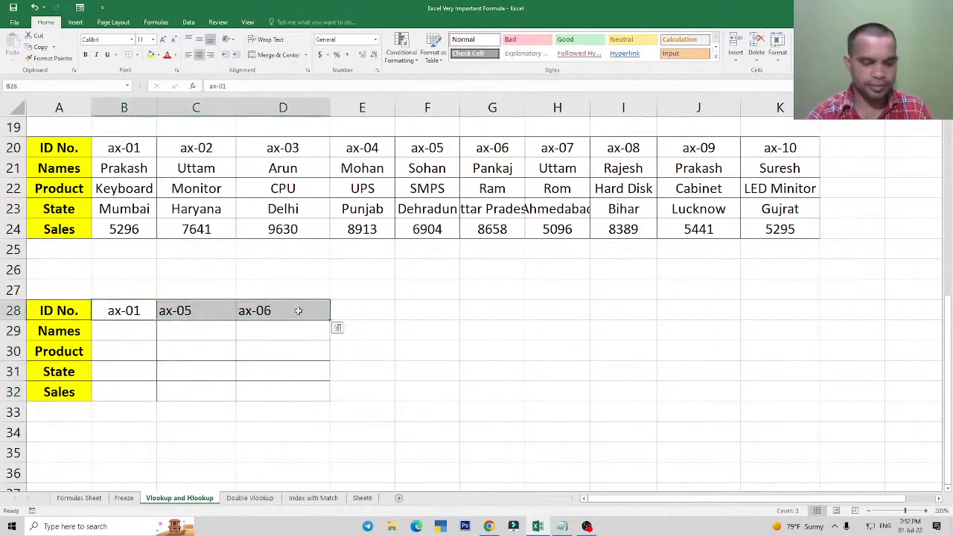
pyautogui.hotkey('alt', 'h')
pyautogui.press('a')
pyautogui.press('l')
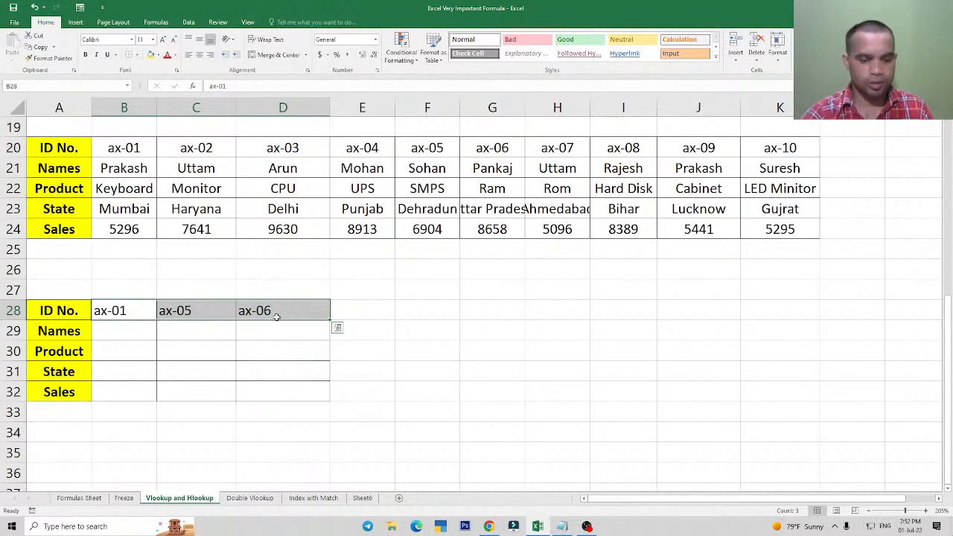
pyautogui.hotkey('ctrl', 'z')
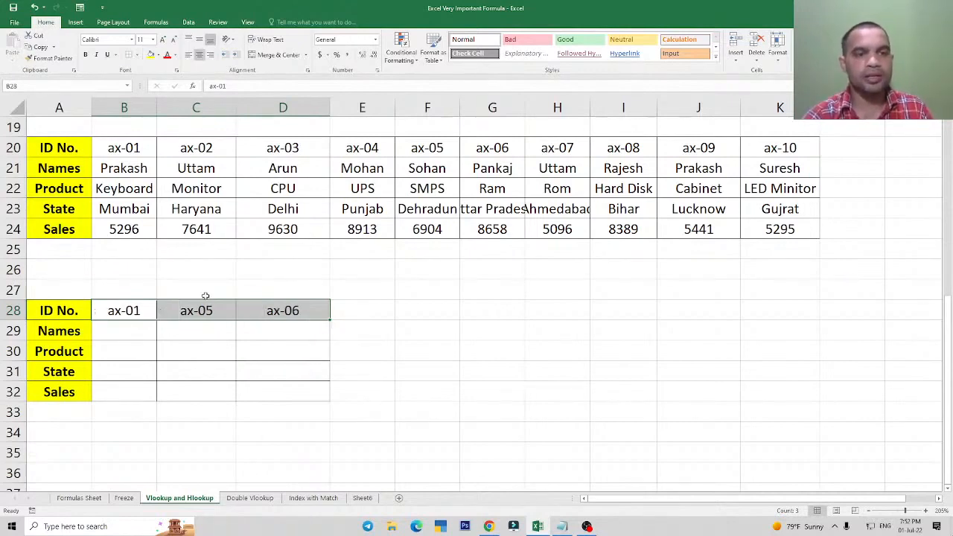
# Undo the extra IDs, centering and borders in columns C and D, and return to B29.
pyautogui.moveTo(201, 292); pyautogui.dragTo(361, 402)
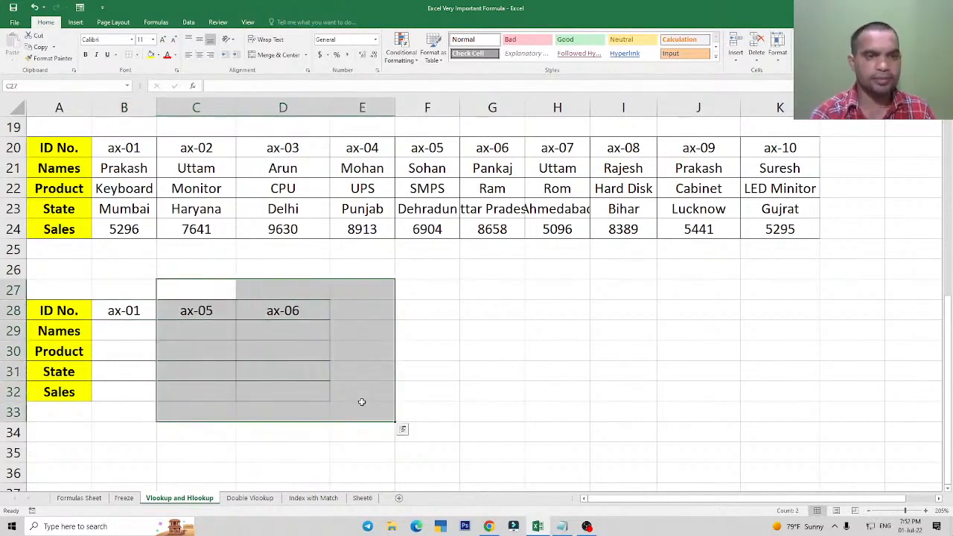
pyautogui.hotkey('ctrl', 'z')
pyautogui.click(121, 332)
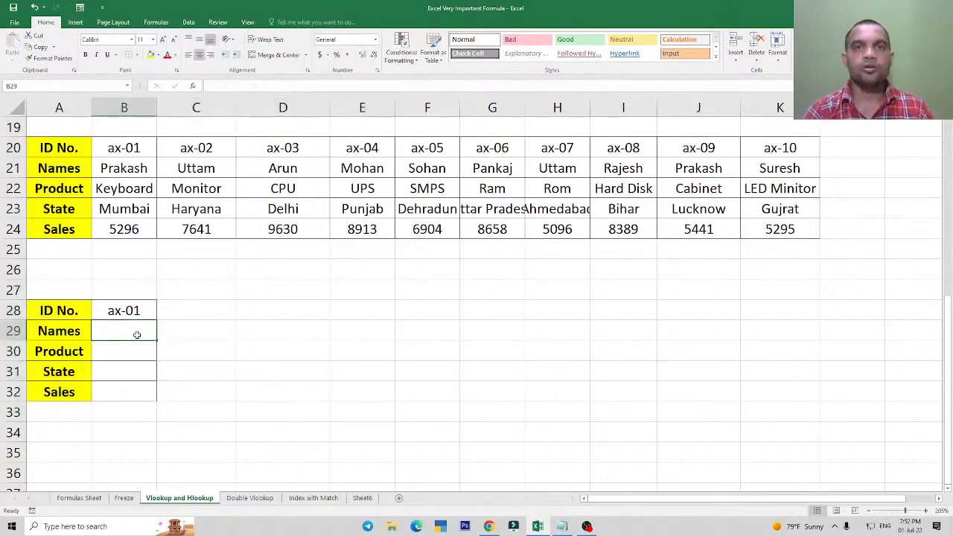
pyautogui.write('=hlo')
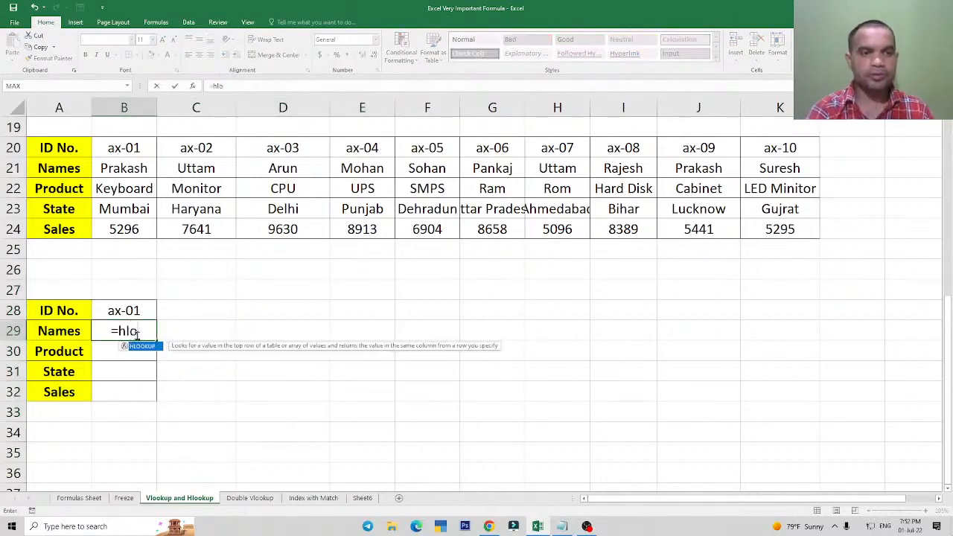
pyautogui.press('Escape')
pyautogui.press('Escape')
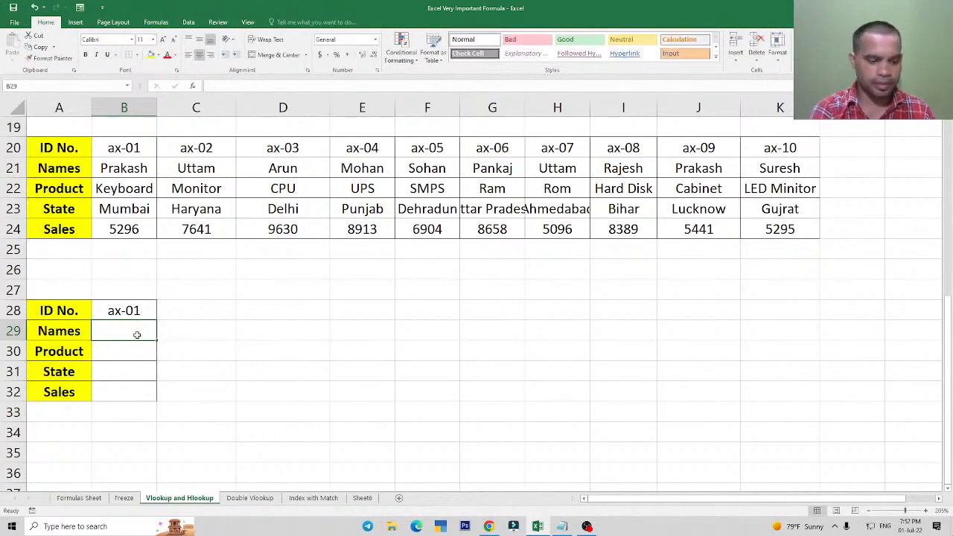
pyautogui.write('=g')
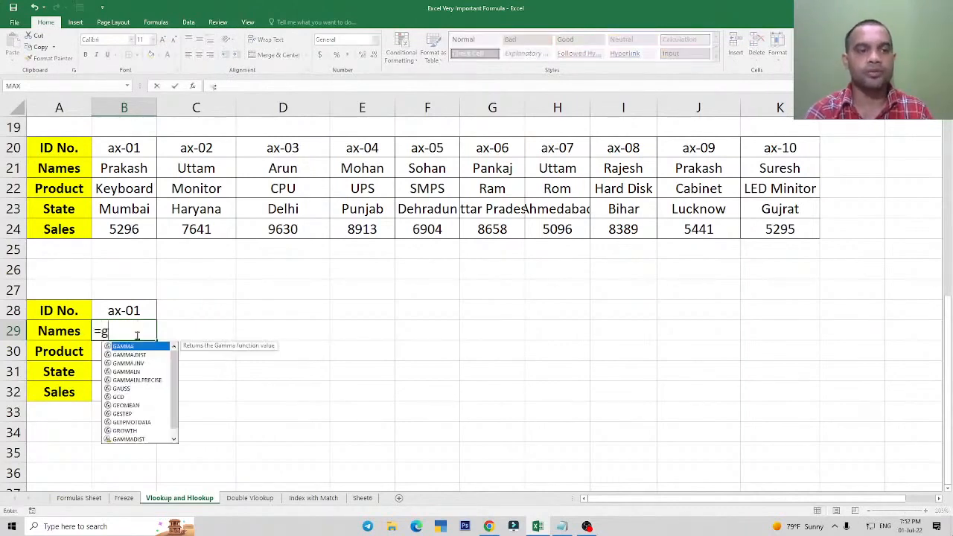
pyautogui.press('BackSpace')
pyautogui.write('hlo')
pyautogui.press('Tab')
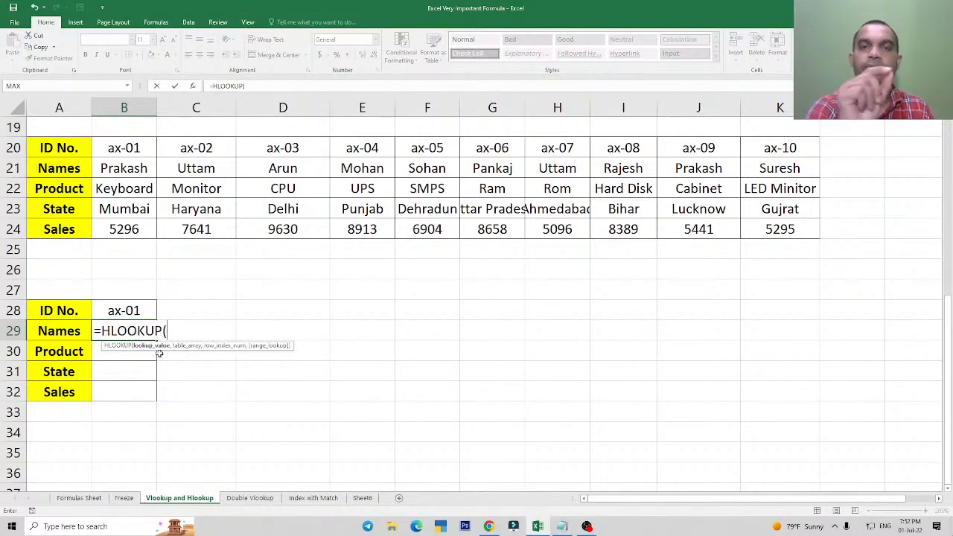
pyautogui.press('Escape')
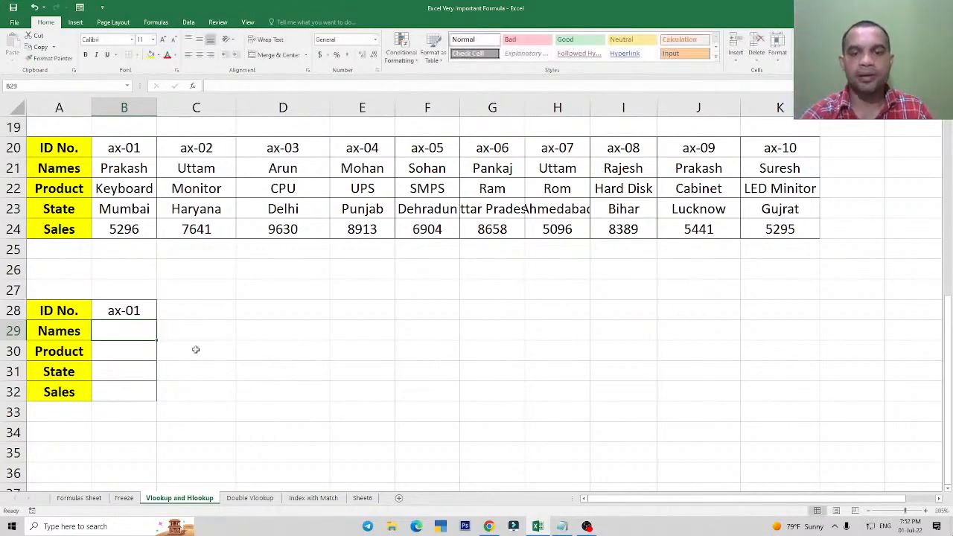
# Switch to Notepad and go through the Vlookup and Hlookup notes and their four arguments, from Lookup Value to Range Lookup.
pyautogui.click(561, 526)
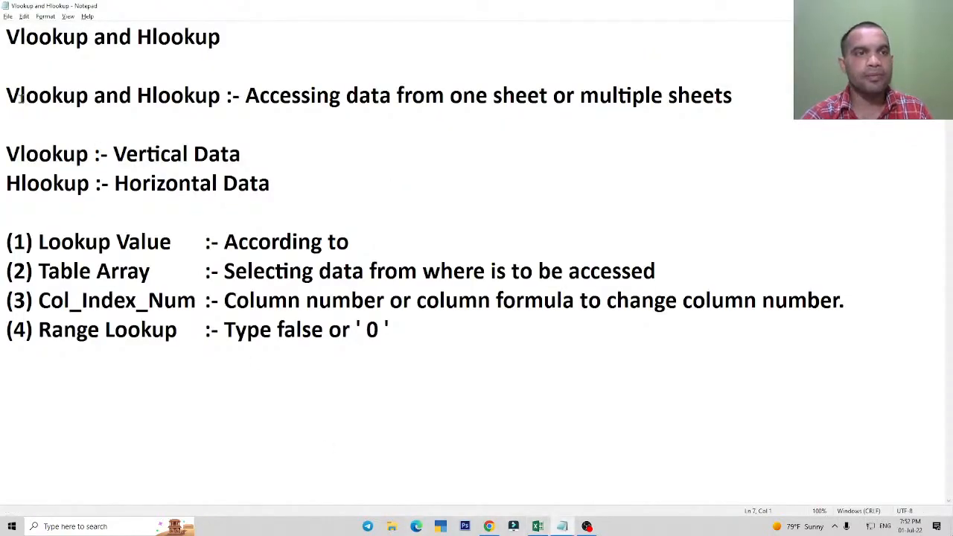
pyautogui.moveTo(19, 95); pyautogui.dragTo(63, 97)
pyautogui.moveTo(137, 95); pyautogui.dragTo(208, 97)
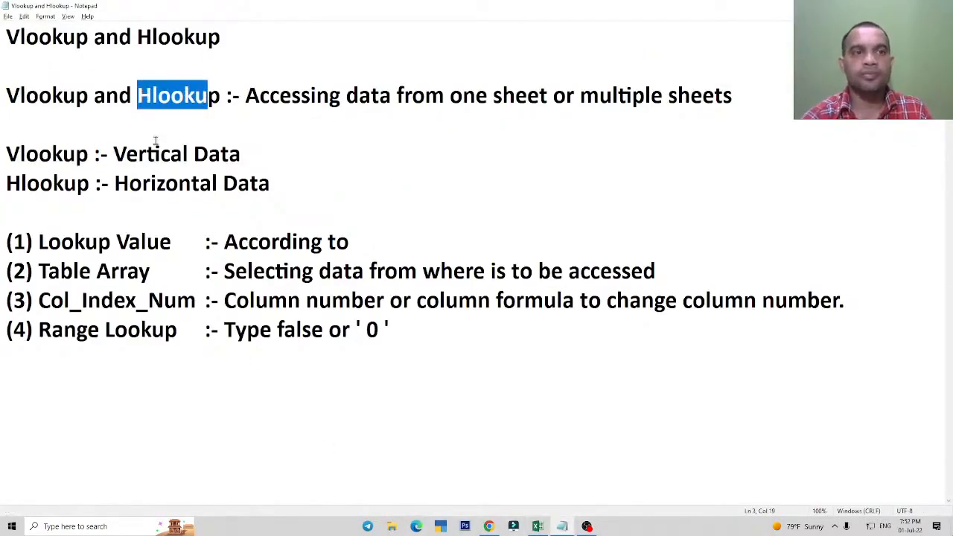
pyautogui.moveTo(51, 96); pyautogui.dragTo(184, 96)
pyautogui.moveTo(39, 243); pyautogui.dragTo(175, 329)
pyautogui.click(176, 329)
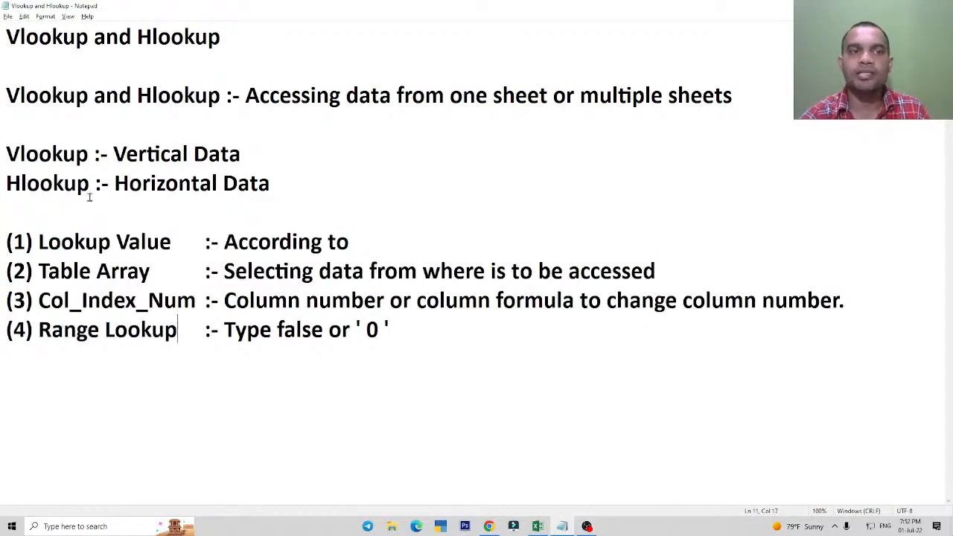
# Compare the notes on Vlookup for vertical data and Hlookup for horizontal data.
pyautogui.moveTo(156, 184); pyautogui.dragTo(161, 185)
pyautogui.click(33, 159)
pyautogui.moveTo(113, 154); pyautogui.dragTo(242, 154)
pyautogui.click(57, 181)
pyautogui.moveTo(114, 184); pyautogui.dragTo(270, 192)
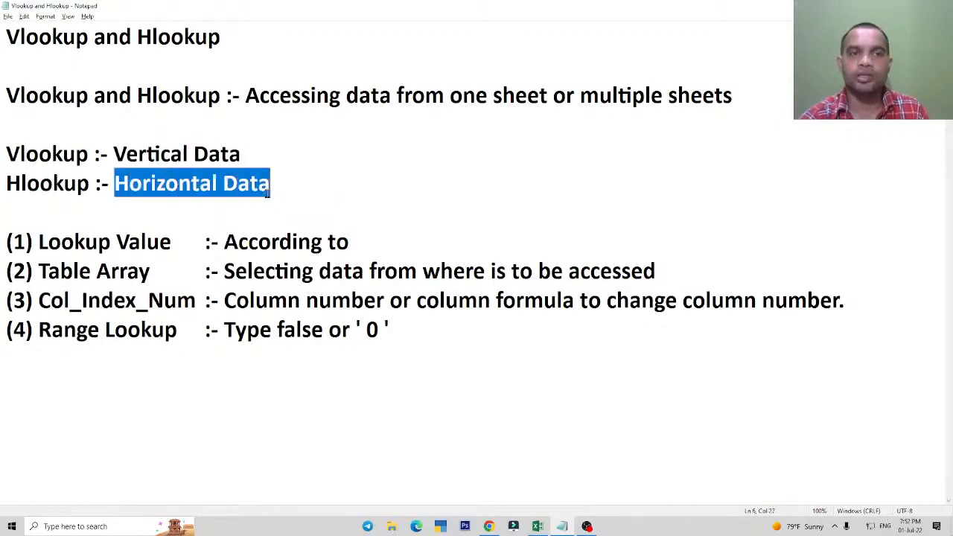
# Switch back to Excel and examine the HLOOKUP arguments lookup_value, table_array, row_index_num and range_lookup in B29.
pyautogui.hotkey('alt', 'Tab')
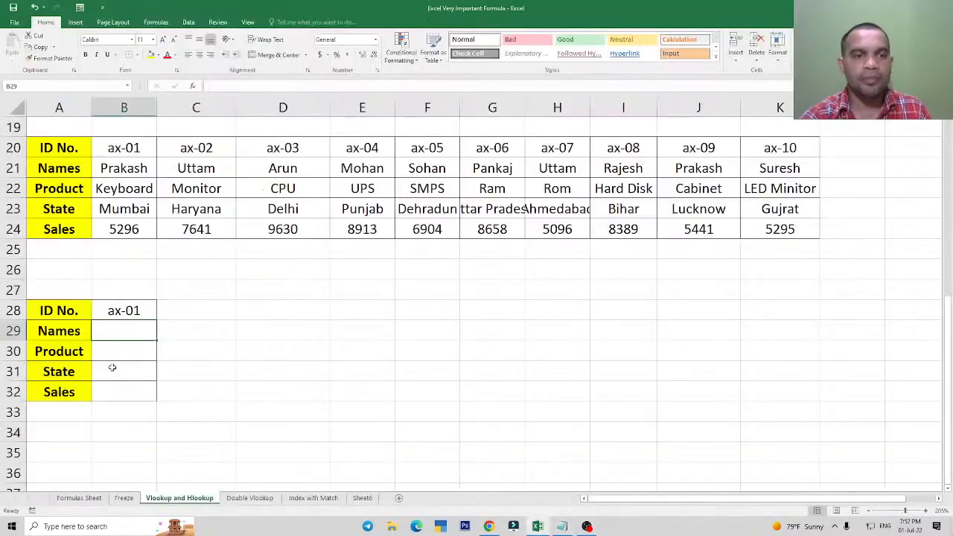
pyautogui.write('=hl')
pyautogui.press('Tab')
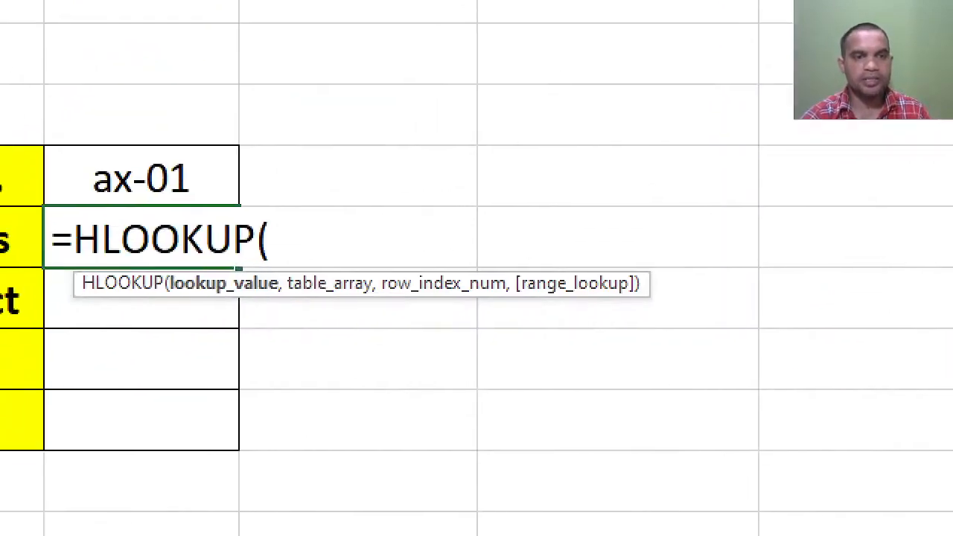
pyautogui.moveTo(169, 264); pyautogui.dragTo(287, 341)
pyautogui.moveTo(285, 266); pyautogui.dragTo(385, 345)
pyautogui.moveTo(387, 269)
pyautogui.mouseDown()
pyautogui.moveTo(420, 341)
pyautogui.moveTo(518, 350)
pyautogui.mouseUp()
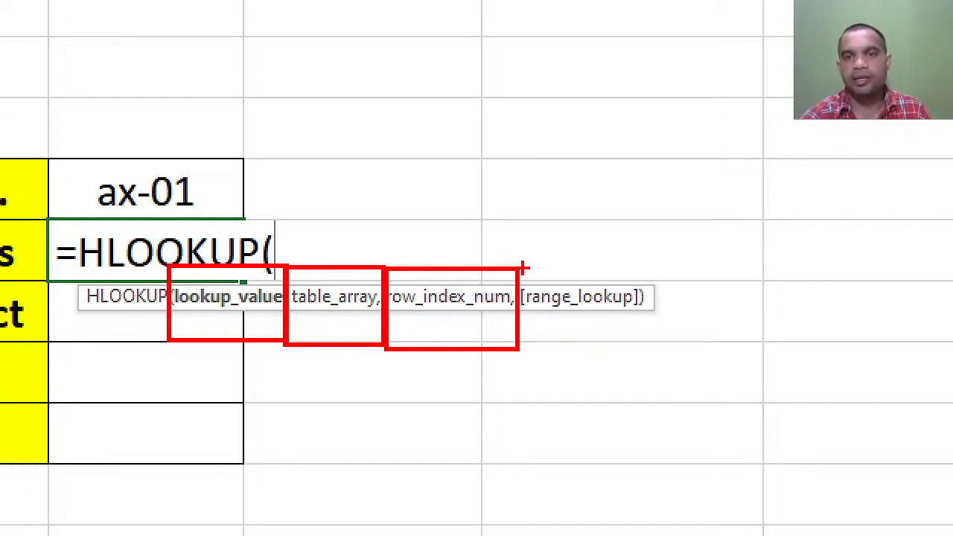
pyautogui.moveTo(524, 266); pyautogui.dragTo(667, 359)
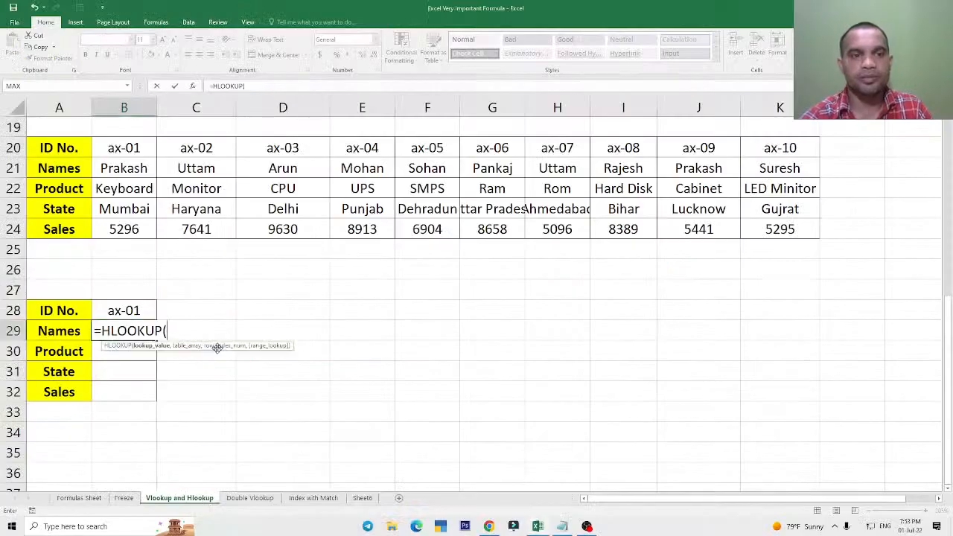
pyautogui.press('Escape')
# Enter =HLOOKUP(B28,B20:K24,2,0) in the Names cell B29 of the lookup block.
pyautogui.write('=hl')
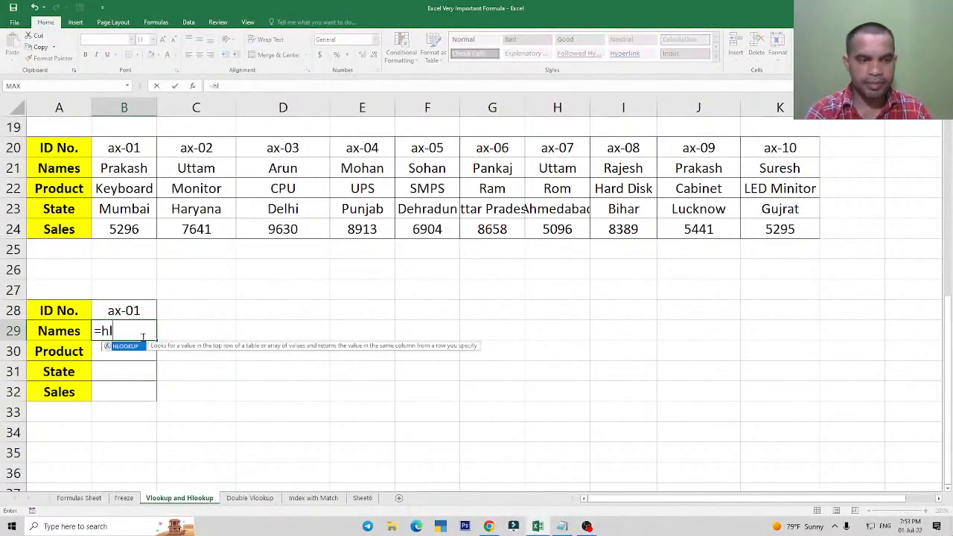
pyautogui.press('Tab')
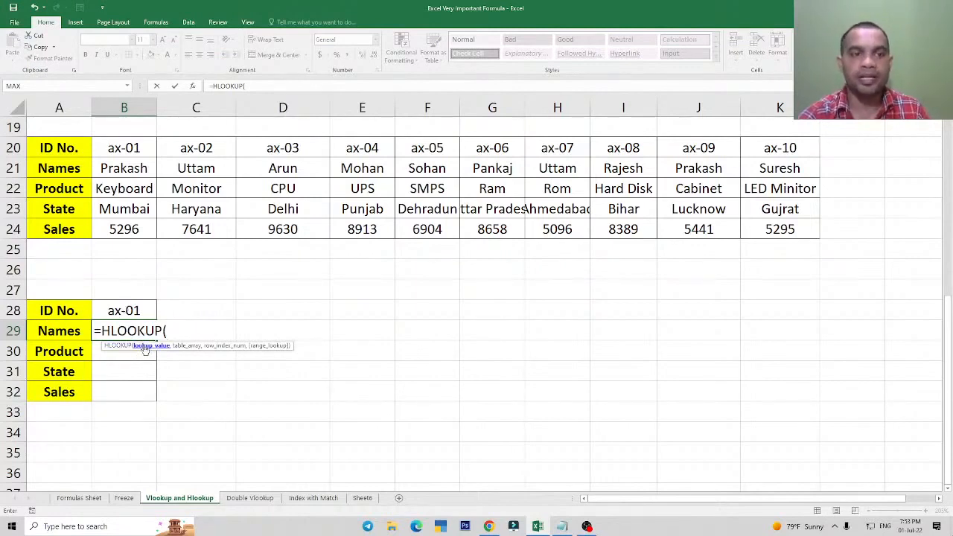
pyautogui.click(127, 310)
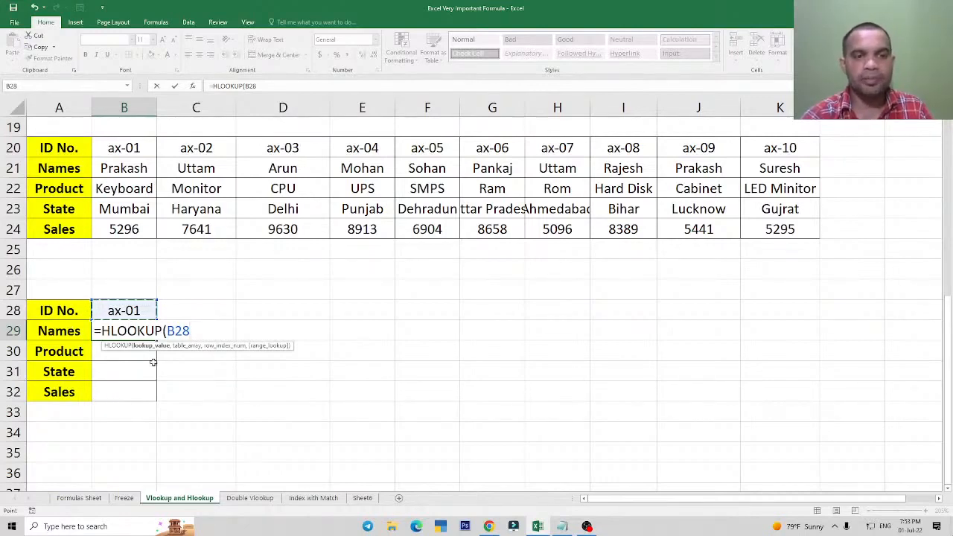
pyautogui.write(',')
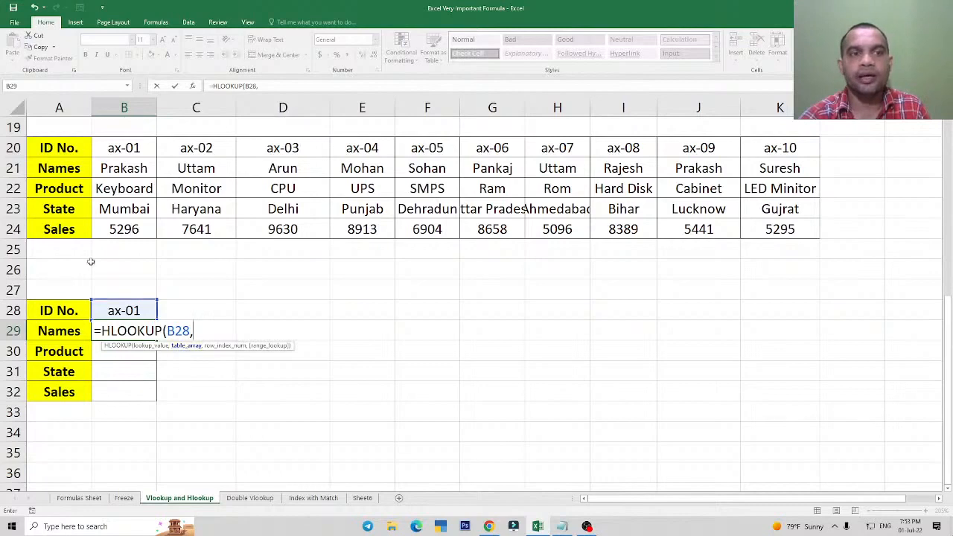
pyautogui.moveTo(130, 149); pyautogui.dragTo(778, 226)
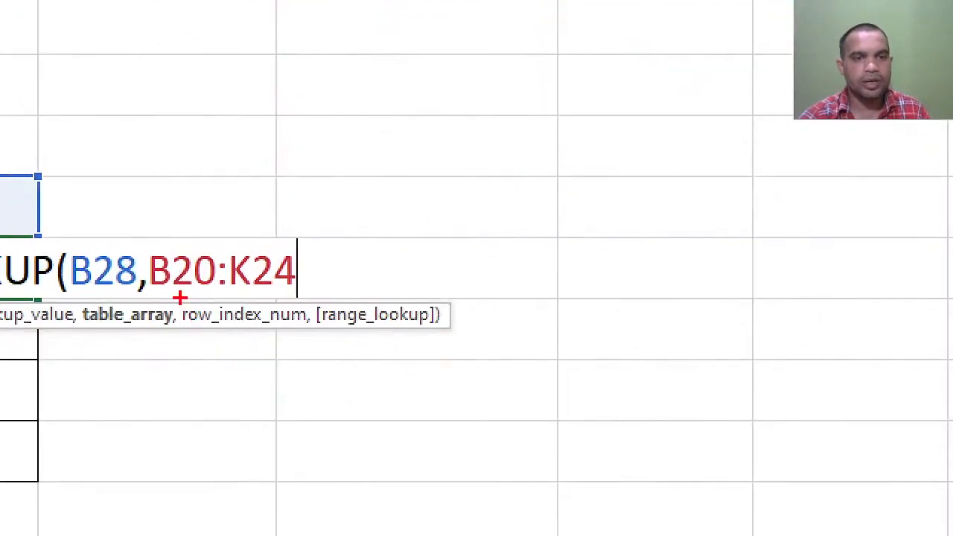
pyautogui.moveTo(180, 298)
pyautogui.mouseDown()
pyautogui.moveTo(311, 337)
pyautogui.moveTo(295, 298)
pyautogui.moveTo(186, 326)
pyautogui.mouseUp()
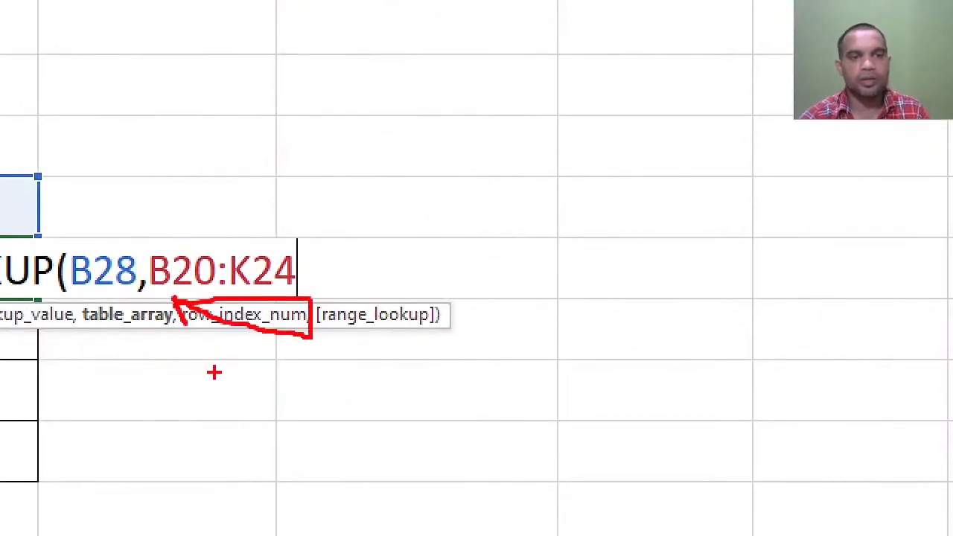
pyautogui.press('e')
pyautogui.moveTo(177, 292); pyautogui.dragTo(310, 348)
pyautogui.press('Escape')
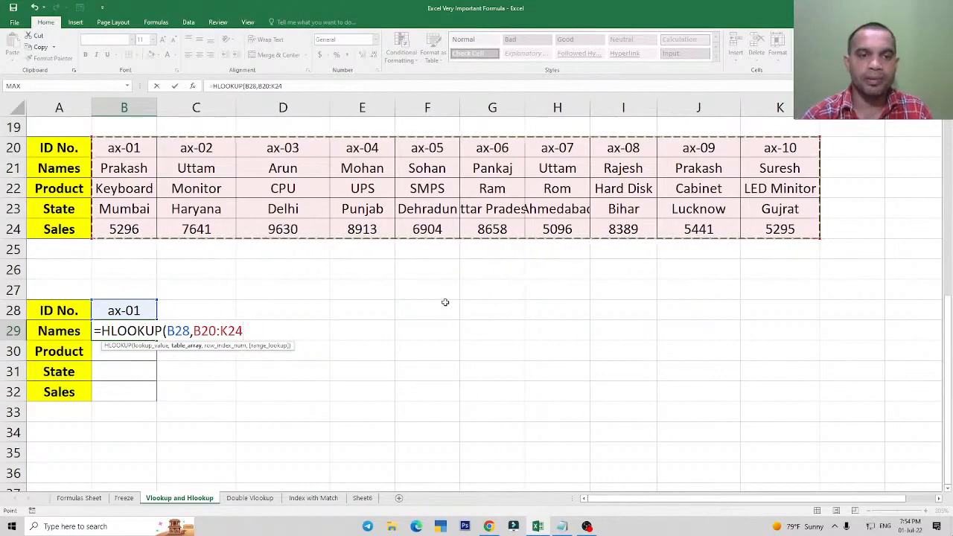
pyautogui.write(',2,')
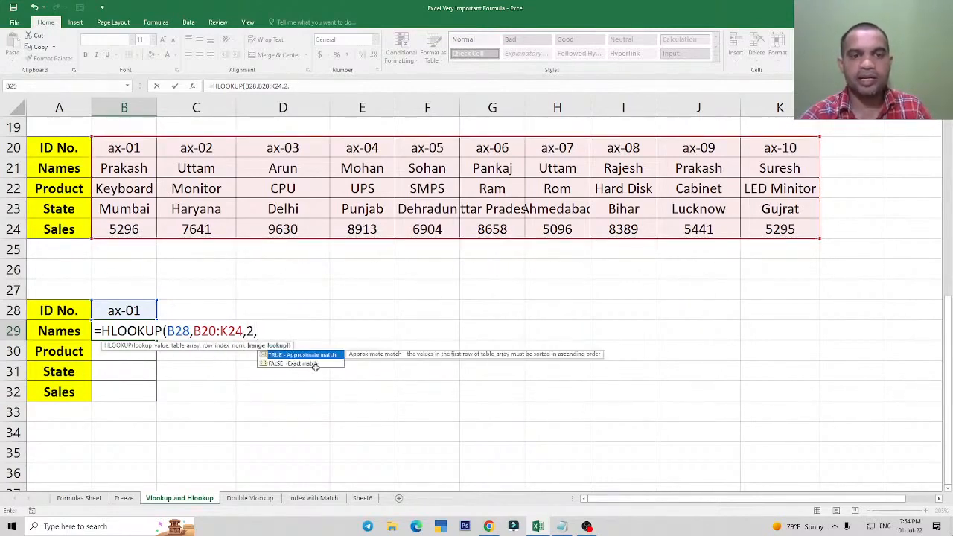
pyautogui.write('0')
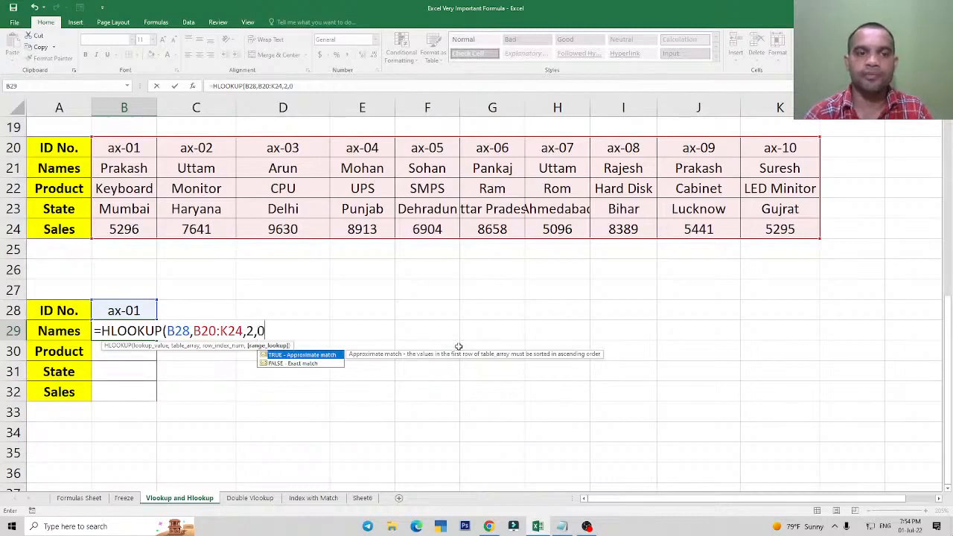
pyautogui.write(')')
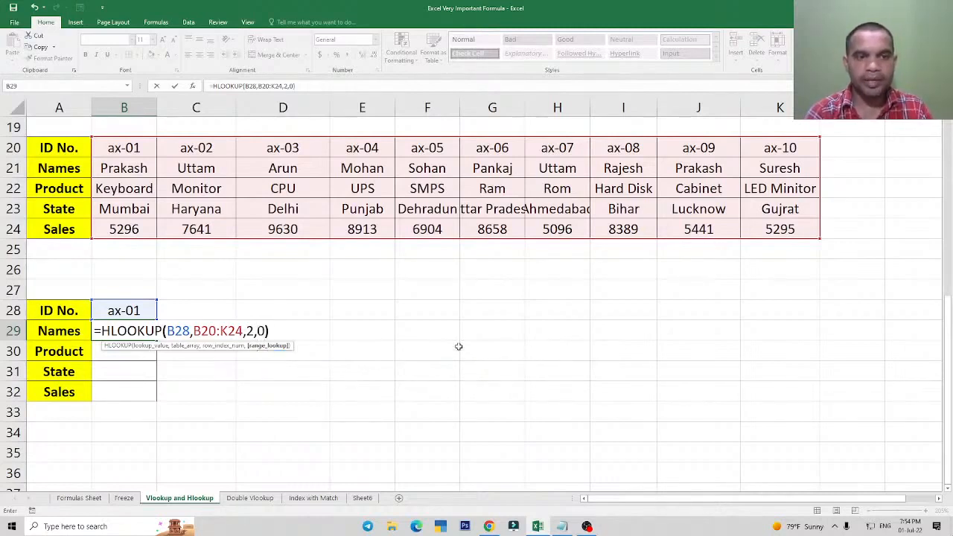
pyautogui.press('Return')
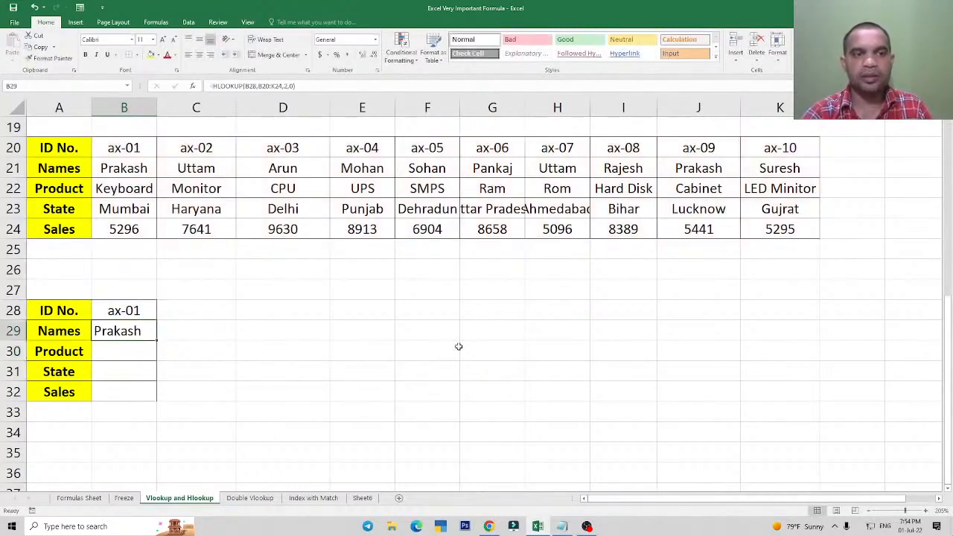
# Fill the B29 HLOOKUP formula down through Product, State and Sales to B32.
pyautogui.click(130, 333)
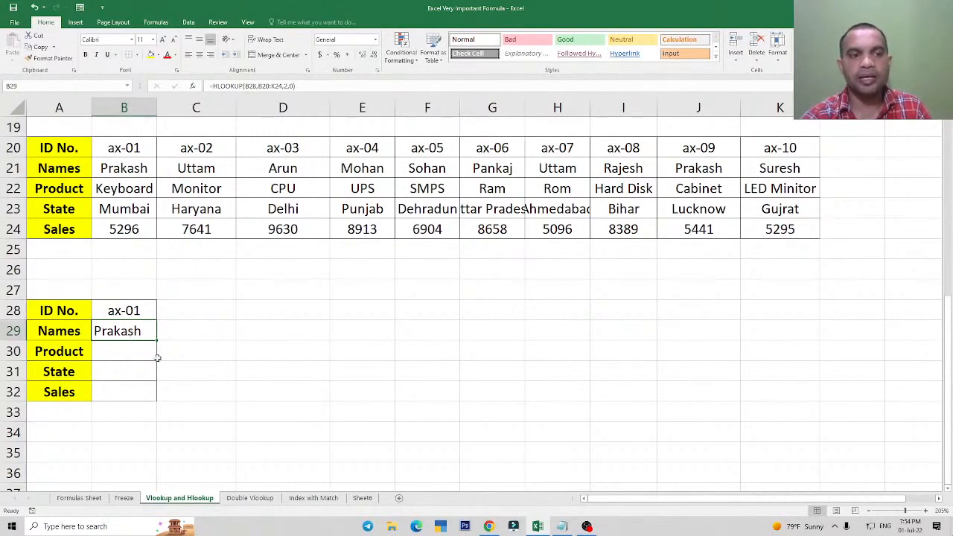
pyautogui.moveTo(157, 341); pyautogui.dragTo(157, 402)
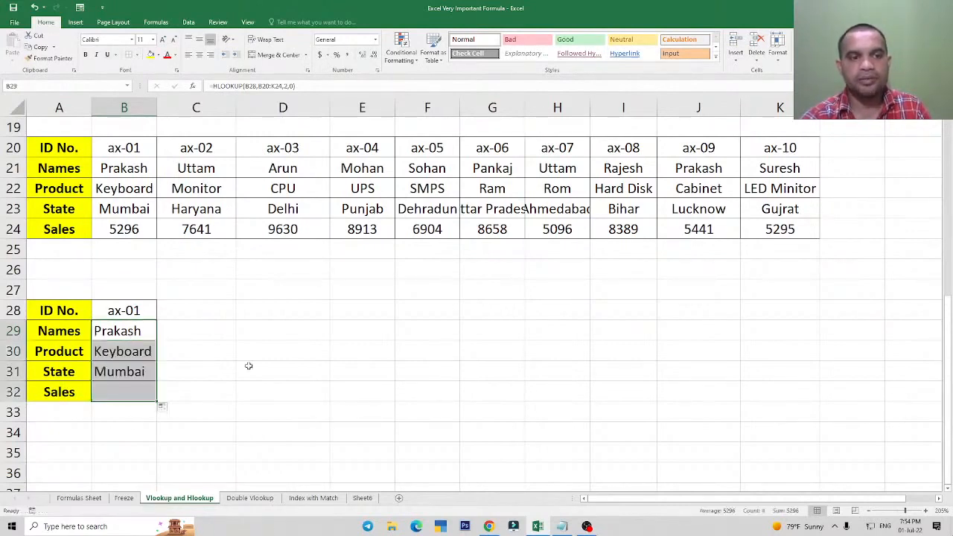
pyautogui.click(264, 344)
# Compare the lookup results with the ax-01 name, product, state and sales in B21 to B24.
pyautogui.click(132, 334)
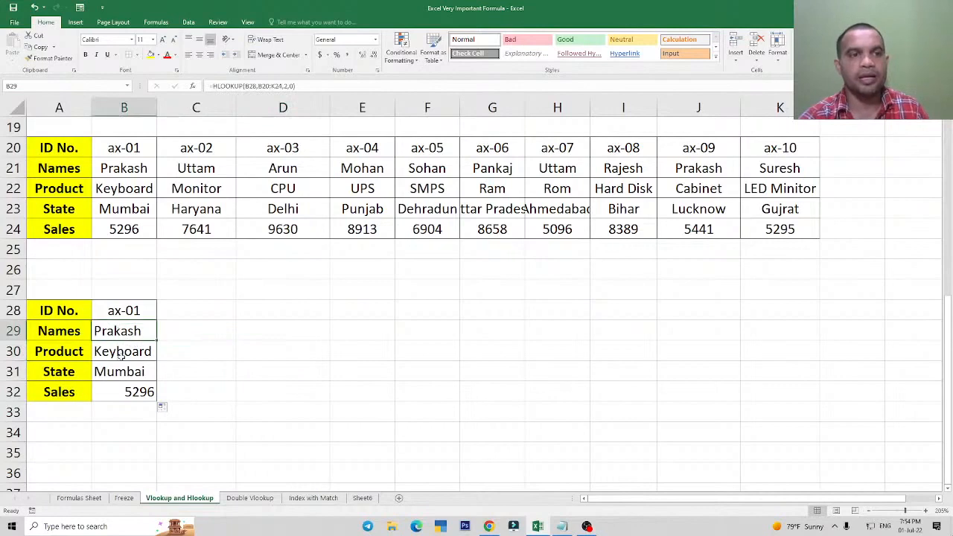
pyautogui.click(126, 165)
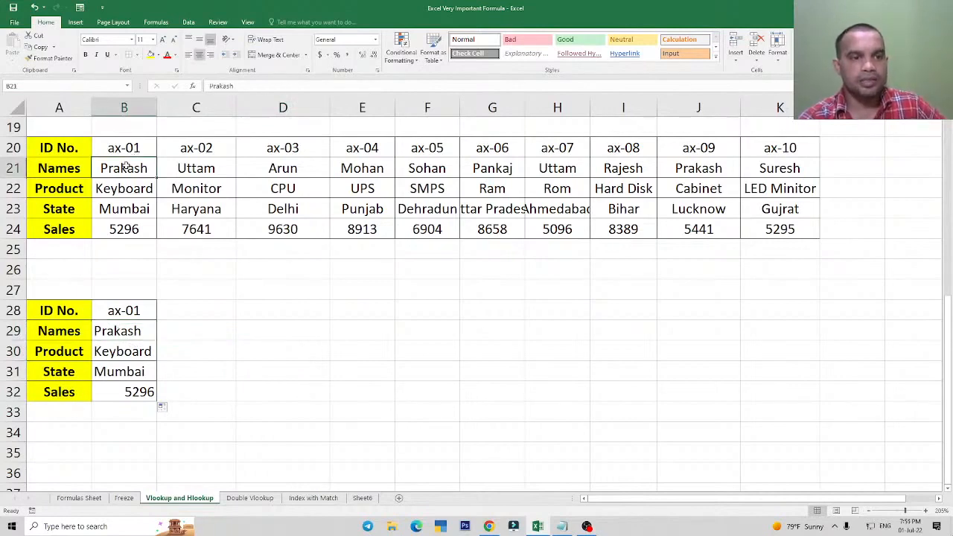
pyautogui.click(127, 192)
pyautogui.click(132, 209)
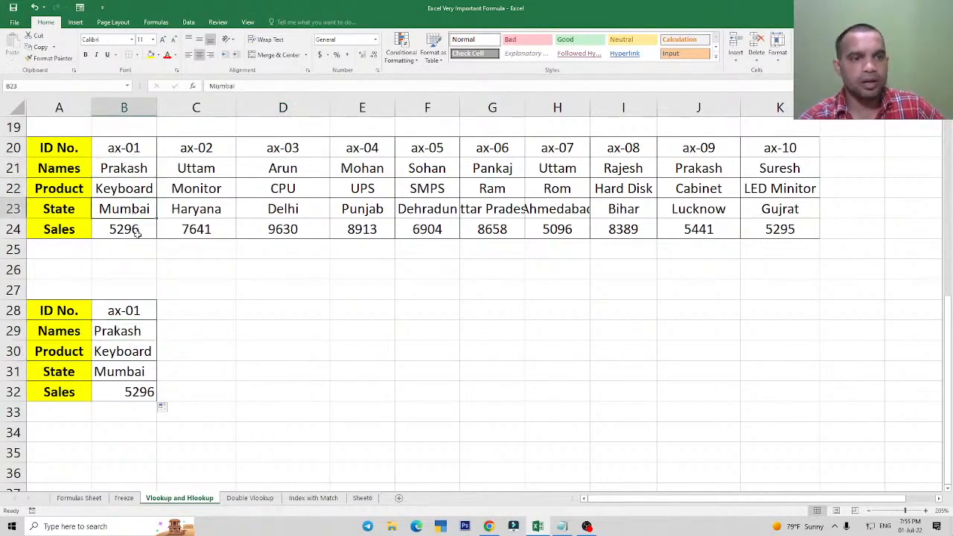
pyautogui.click(137, 233)
# Change the ID No. in B28 to ax-10 and compare the lookup results with K21:K24.
pyautogui.click(128, 310)
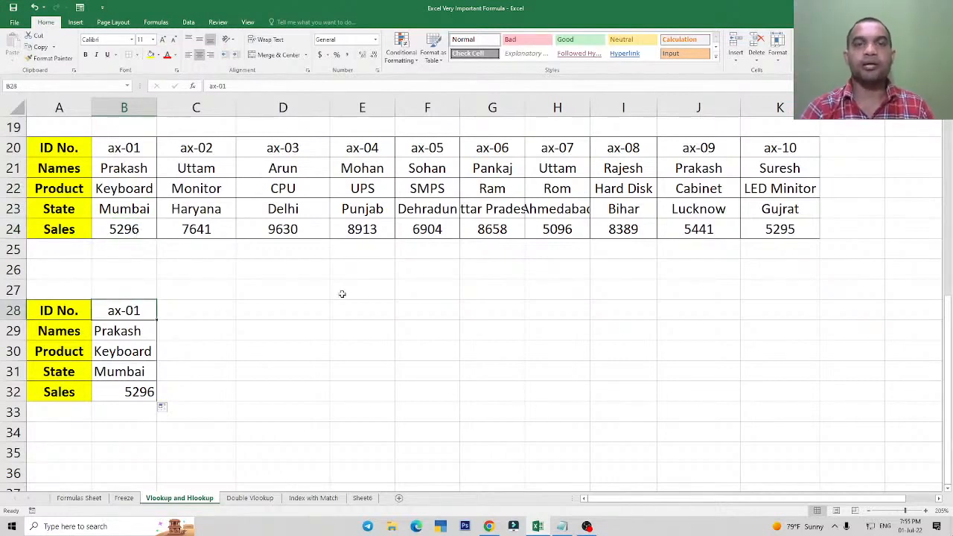
pyautogui.write('ax')
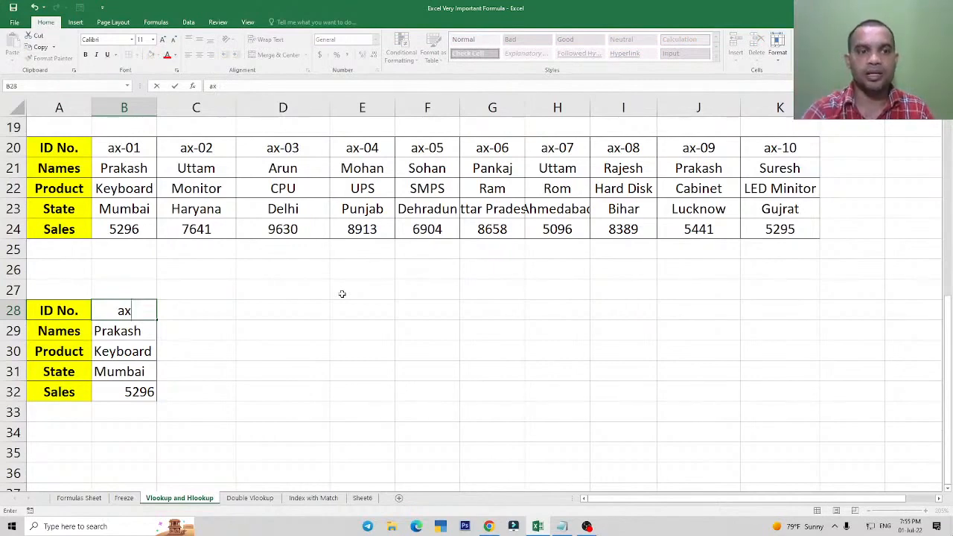
pyautogui.write('-')
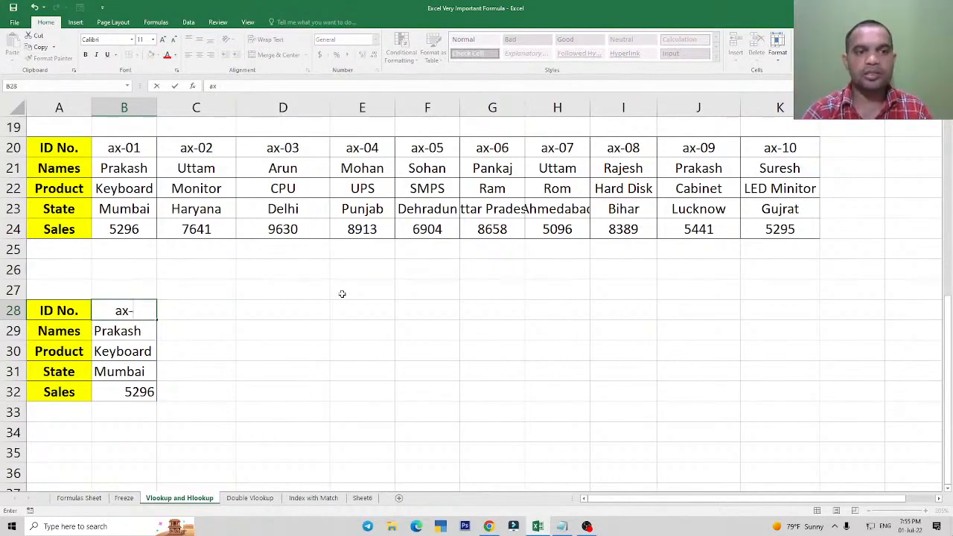
pyautogui.write('10')
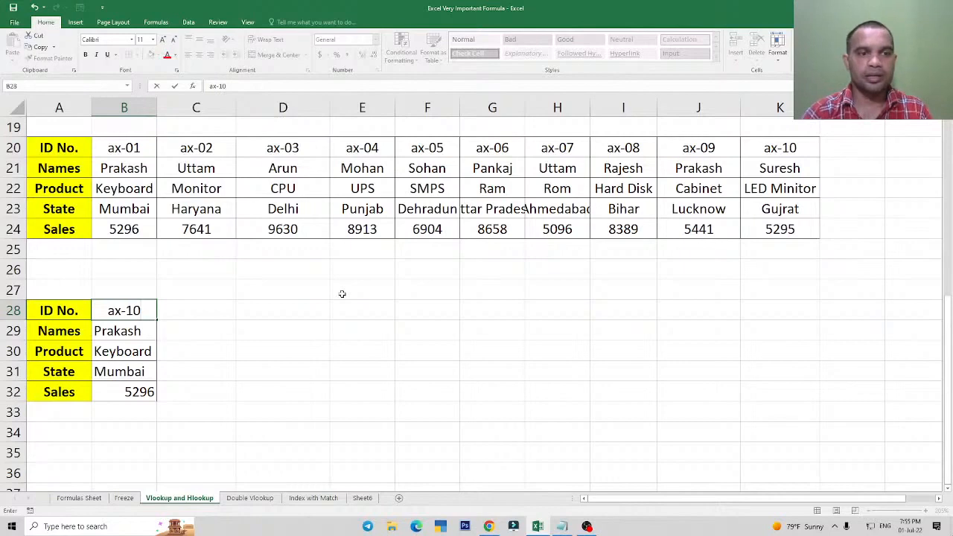
pyautogui.press('Return')
pyautogui.press('Up')
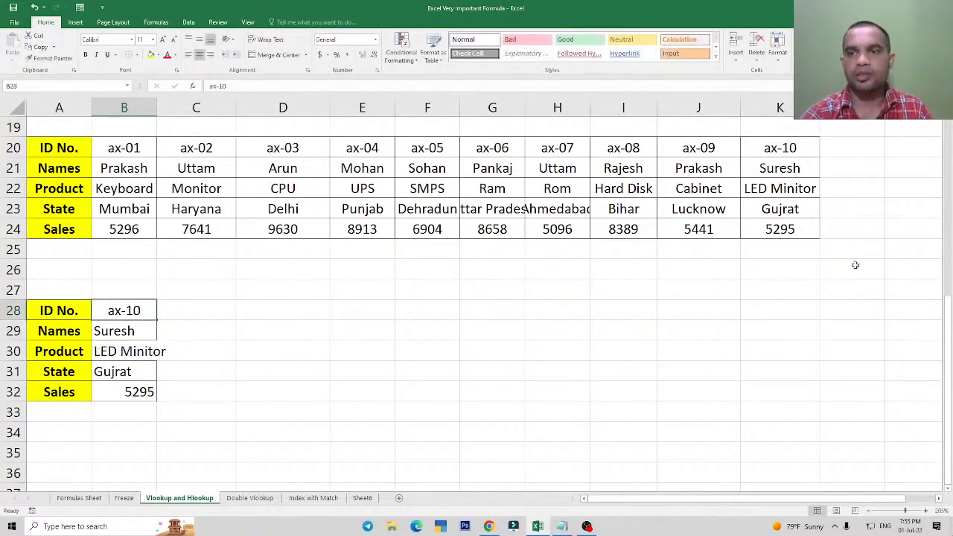
pyautogui.moveTo(780, 169); pyautogui.dragTo(781, 229)
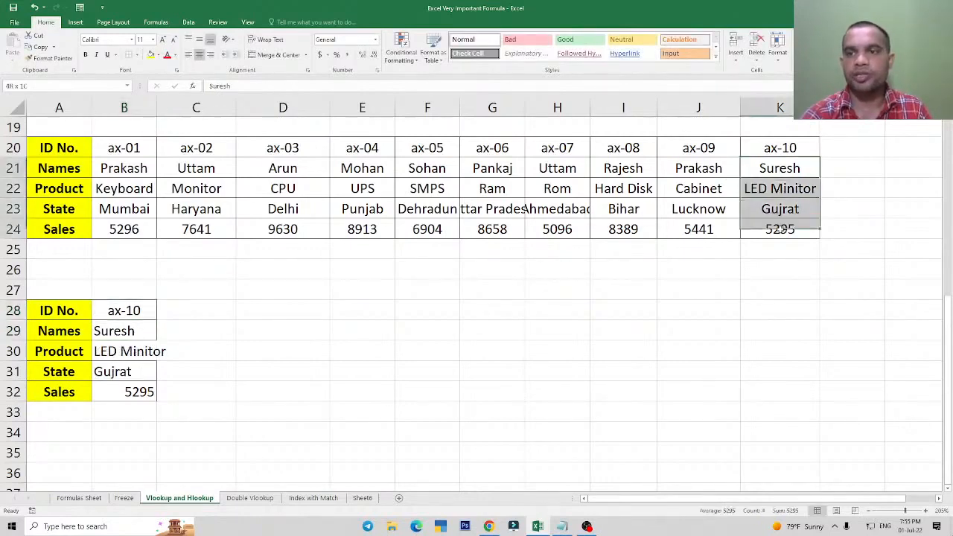
# Set the ID No. in B28 to ax-09.
pyautogui.doubleClick(139, 314)
pyautogui.press('BackSpace')
pyautogui.press('BackSpace')
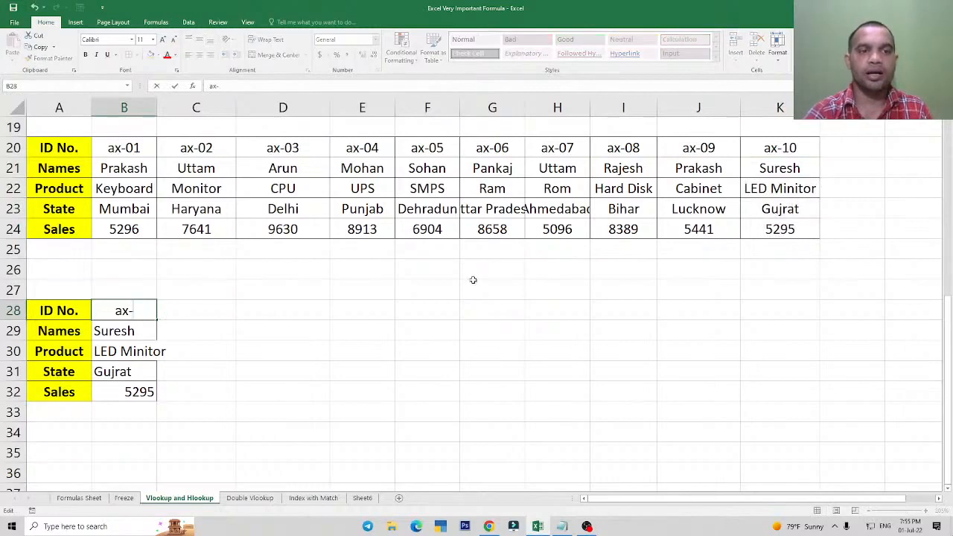
pyautogui.write('09')
pyautogui.hotkey('ctrl', 'Return')
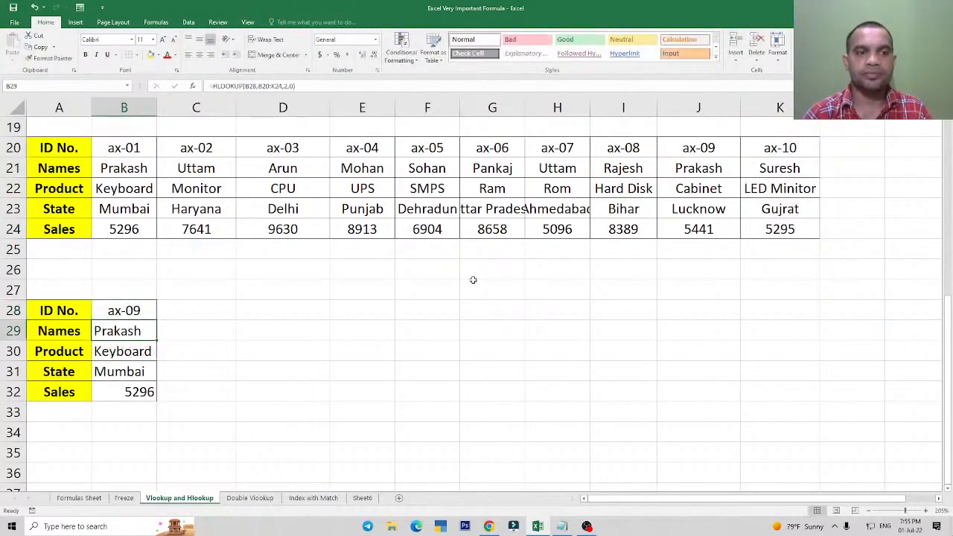
# Check the lookup results against the ax-09 name, product and state in column J of the table.
pyautogui.click(688, 167)
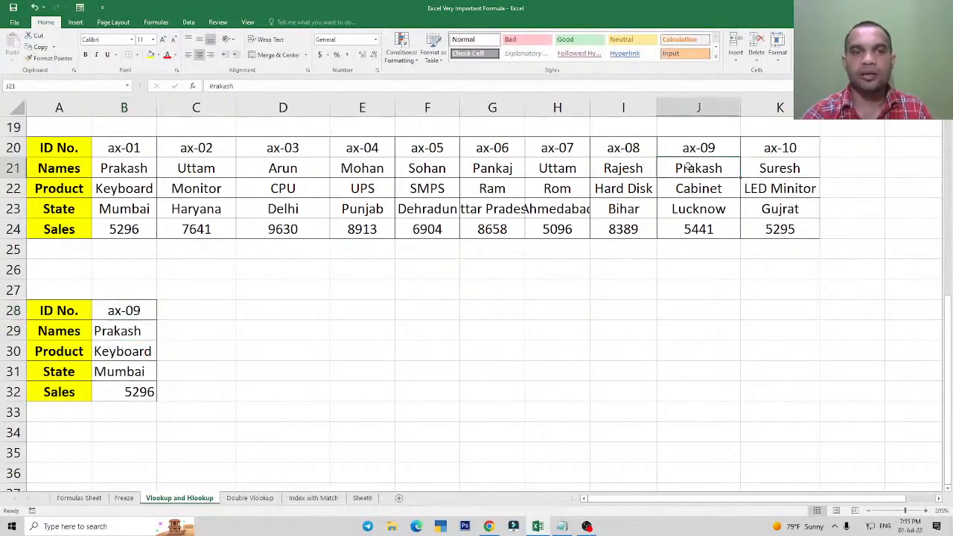
pyautogui.click(691, 190)
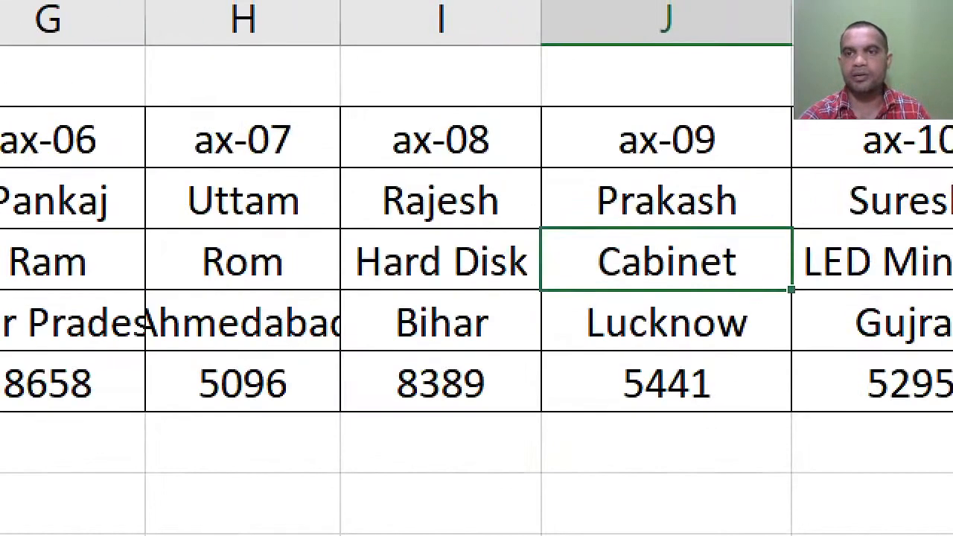
pyautogui.moveTo(583, 176)
pyautogui.mouseDown()
pyautogui.moveTo(676, 222)
pyautogui.moveTo(752, 218)
pyautogui.mouseUp()
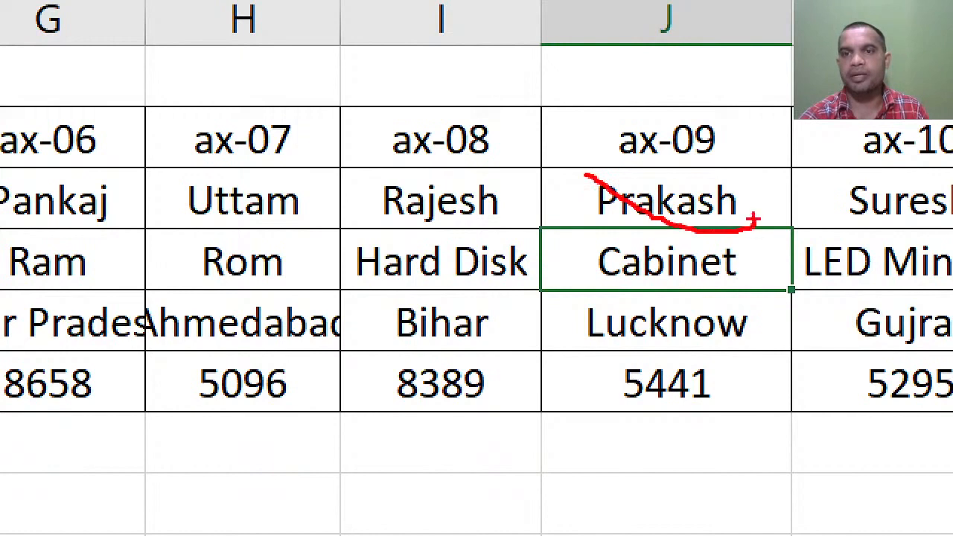
pyautogui.moveTo(576, 167); pyautogui.dragTo(790, 223)
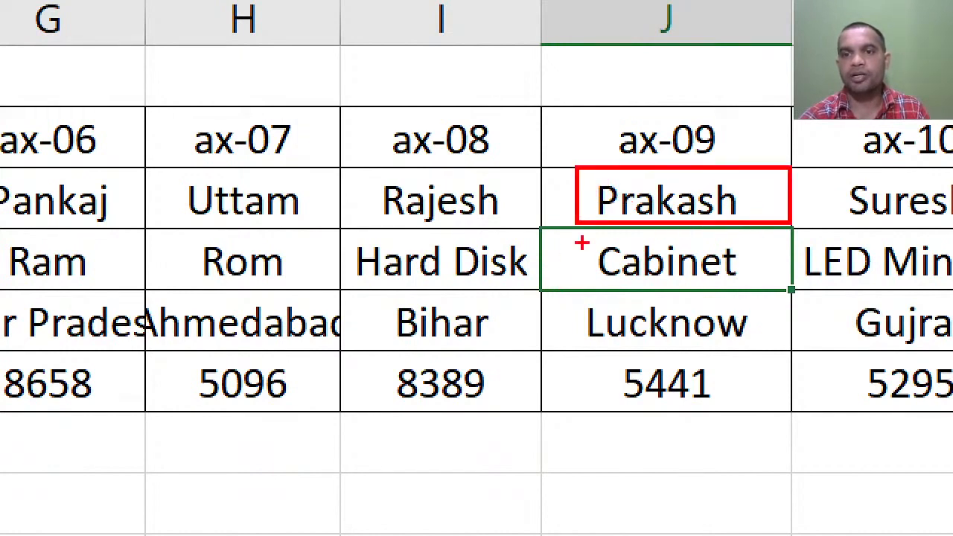
pyautogui.moveTo(584, 240); pyautogui.dragTo(797, 290)
pyautogui.moveTo(562, 301)
pyautogui.mouseDown()
pyautogui.moveTo(618, 332)
pyautogui.moveTo(779, 340)
pyautogui.mouseUp()
pyautogui.moveTo(581, 345)
pyautogui.mouseDown()
pyautogui.moveTo(675, 391)
pyautogui.moveTo(589, 349)
pyautogui.mouseUp()
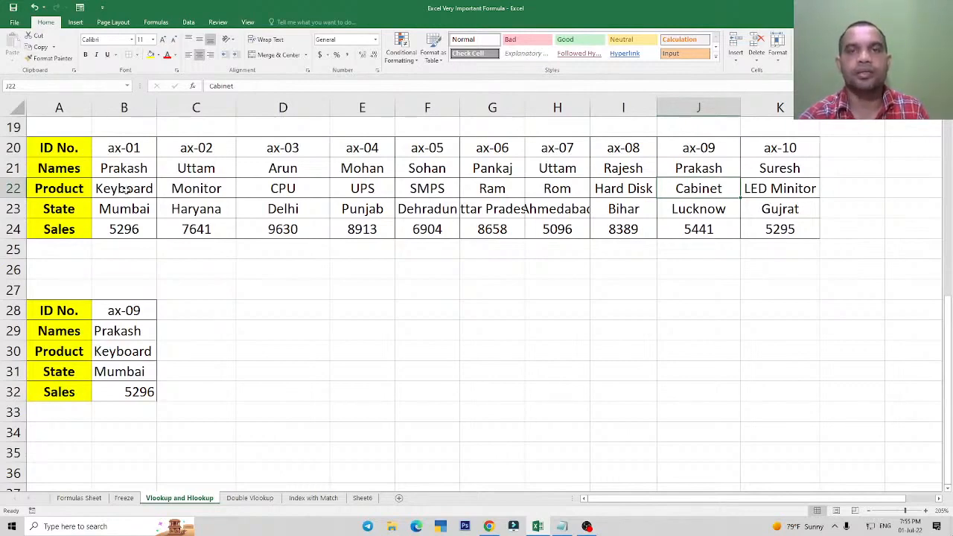
# Clear the HLOOKUP formulas from B29:B32.
pyautogui.moveTo(112, 333); pyautogui.dragTo(130, 398)
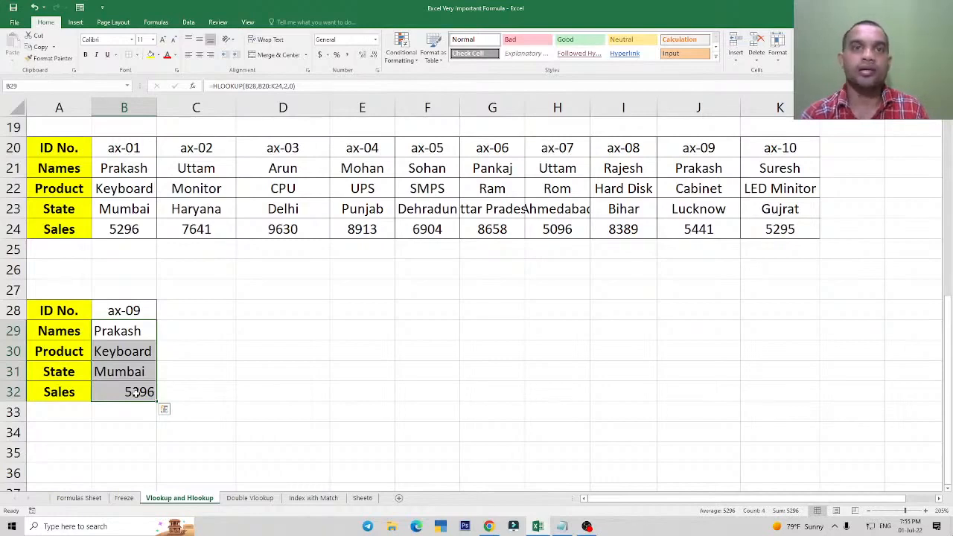
pyautogui.press('Delete')
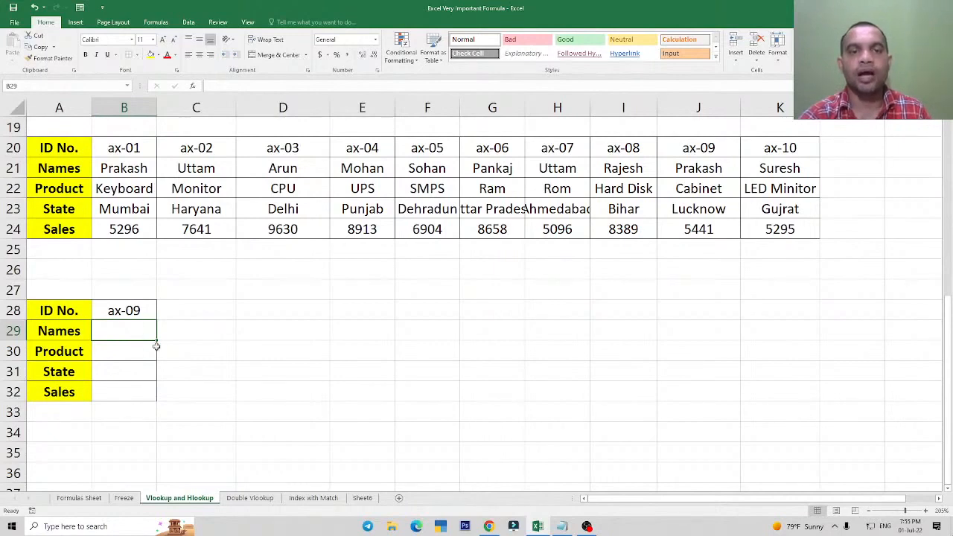
pyautogui.click(343, 335)
pyautogui.write('matc')
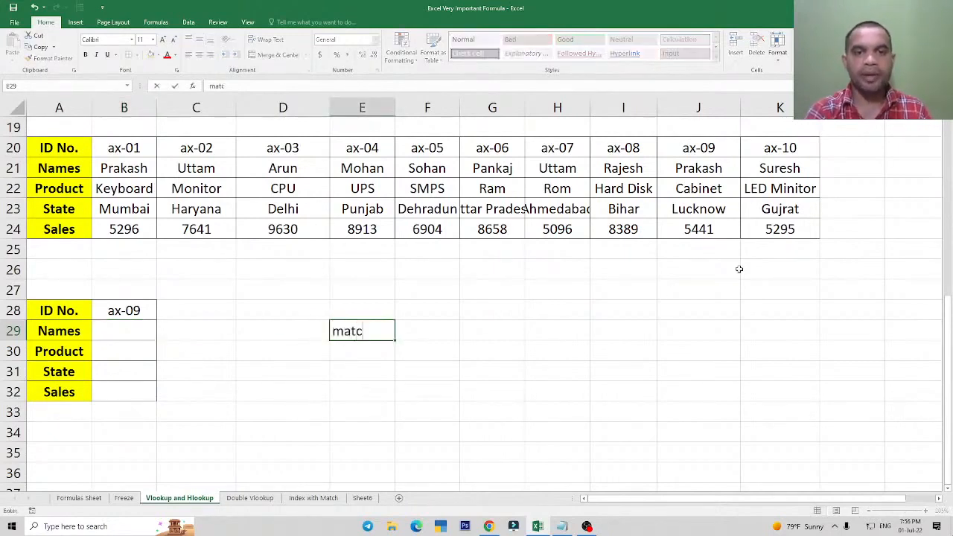
pyautogui.write('h')
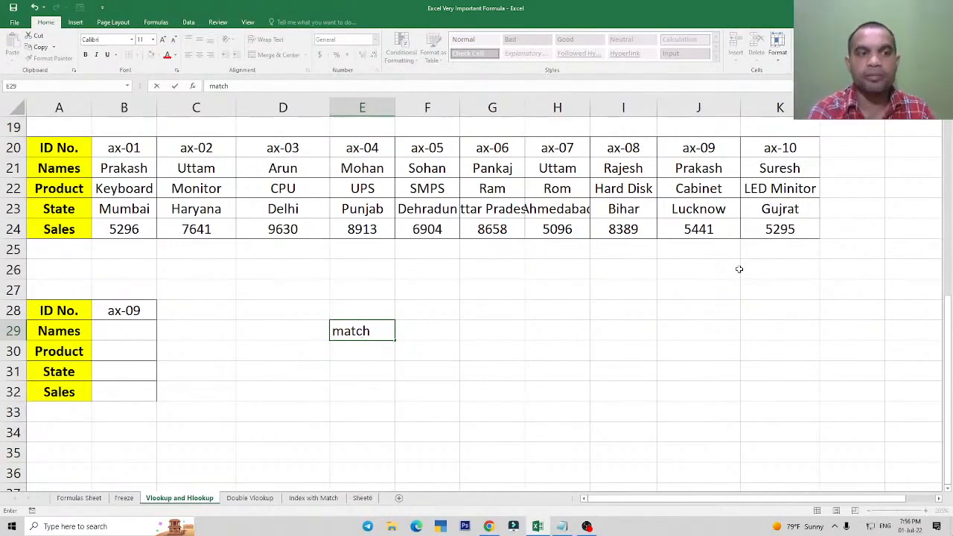
pyautogui.press('Escape')
pyautogui.click(131, 332)
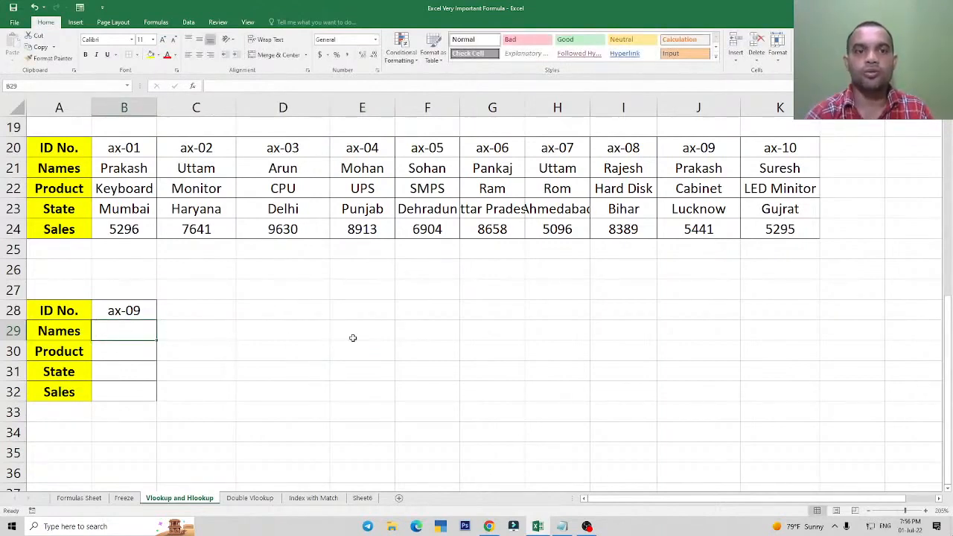
pyautogui.press('Right')
pyautogui.press('Right')
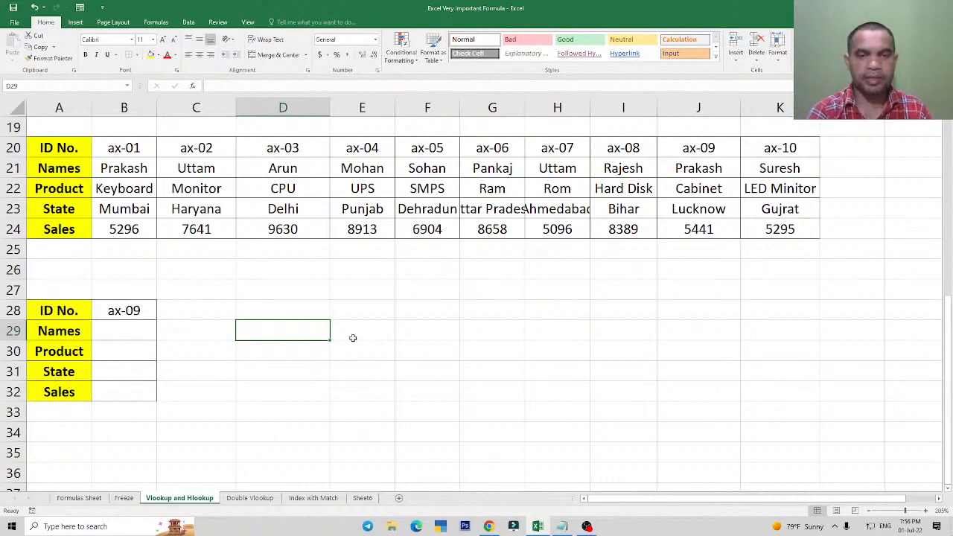
pyautogui.write('=ma')
pyautogui.press('Tab')
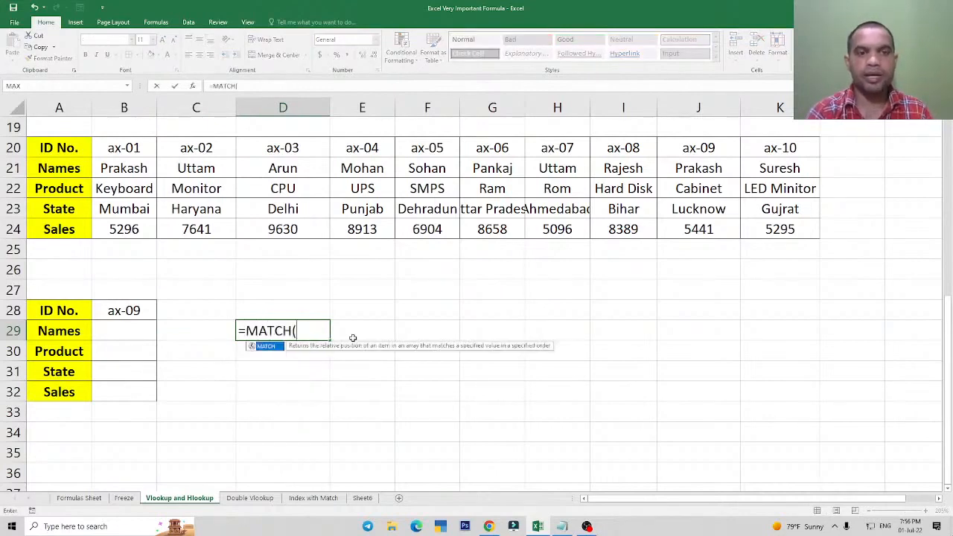
pyautogui.press('Escape')
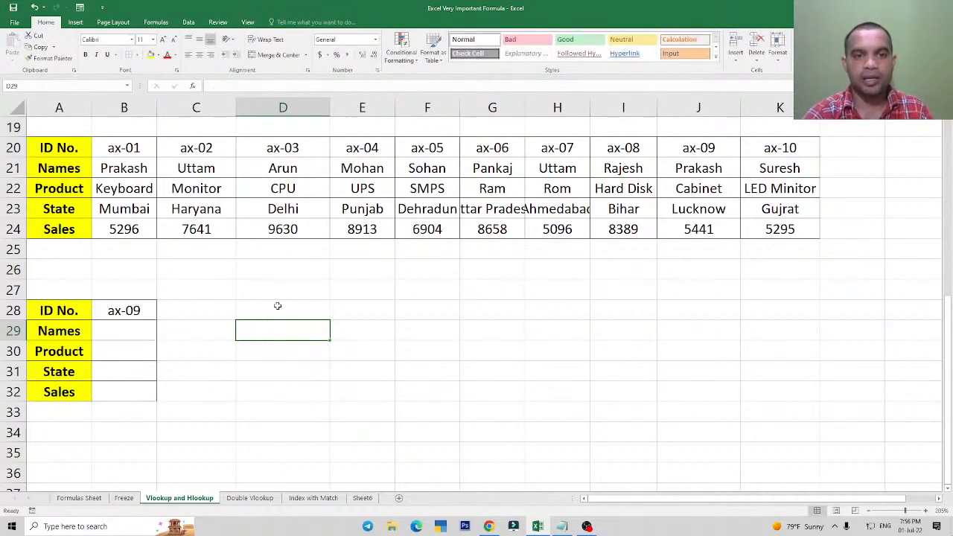
pyautogui.click(277, 305)
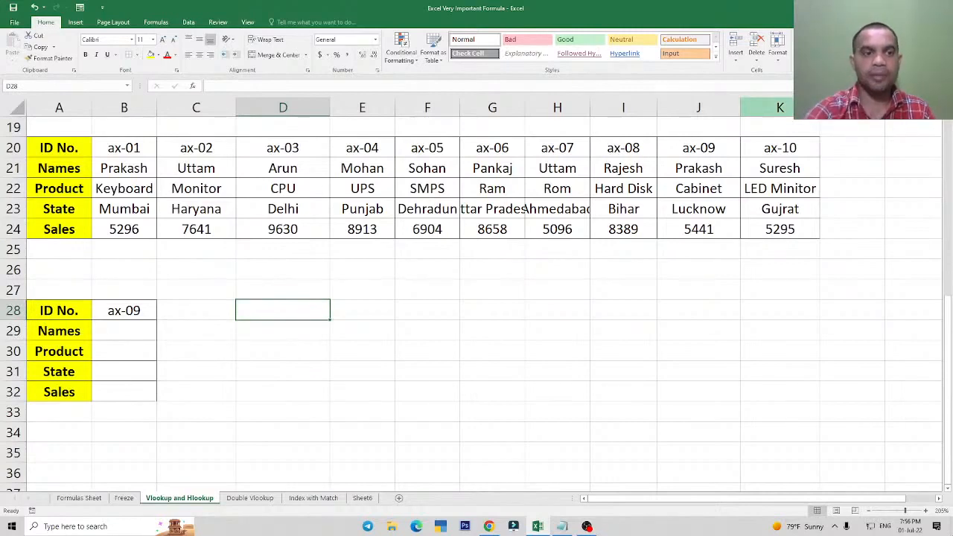
# Note the functions used as labels beside the lookup block: Hlookup in F28 and Match in F29.
pyautogui.click(415, 309)
pyautogui.write('Hl')
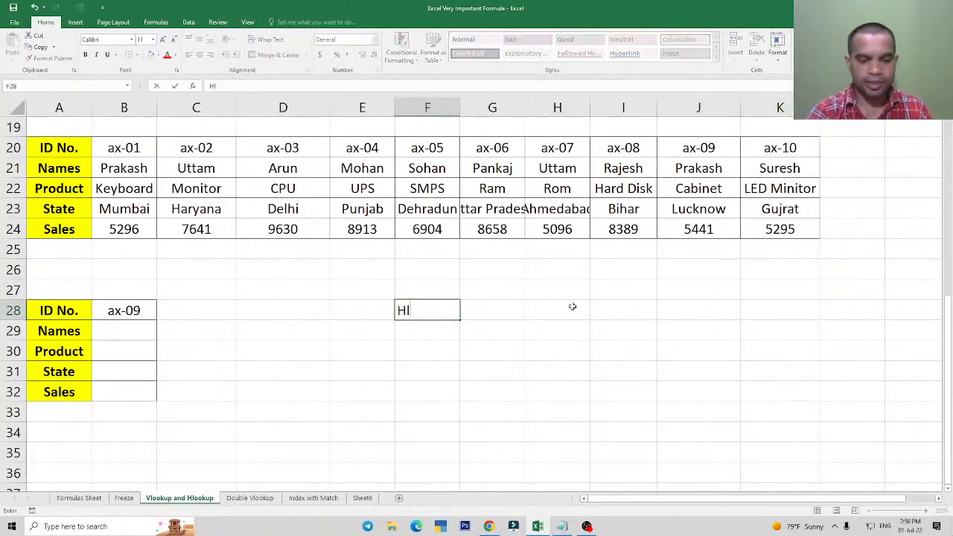
pyautogui.write('ookup')
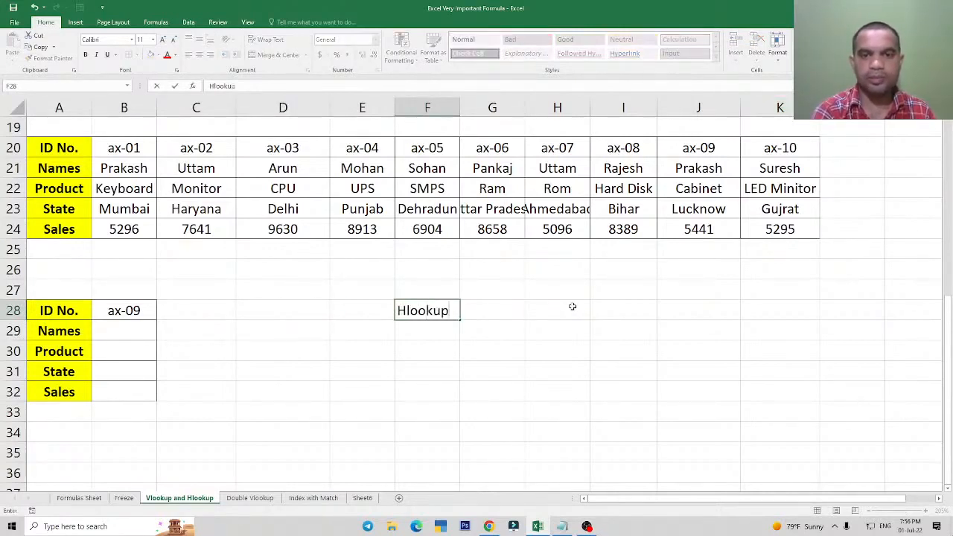
pyautogui.press('Return')
pyautogui.write('Match')
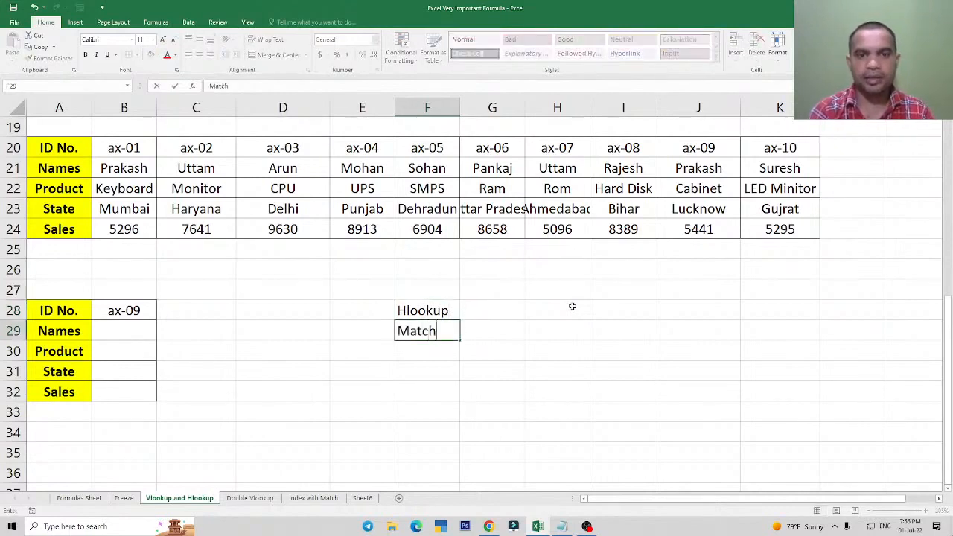
pyautogui.press('Return')
pyautogui.press('Up')
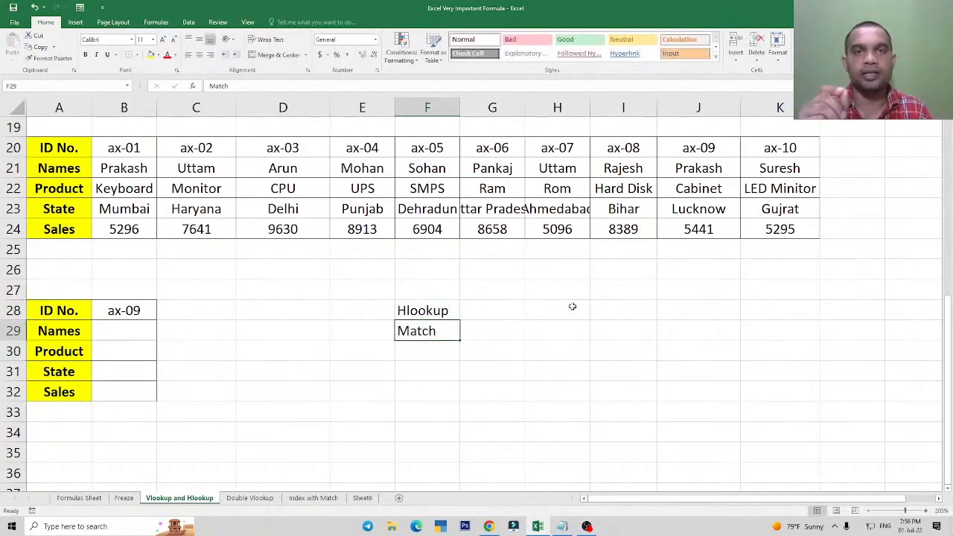
pyautogui.press('Down')
pyautogui.press('Down')
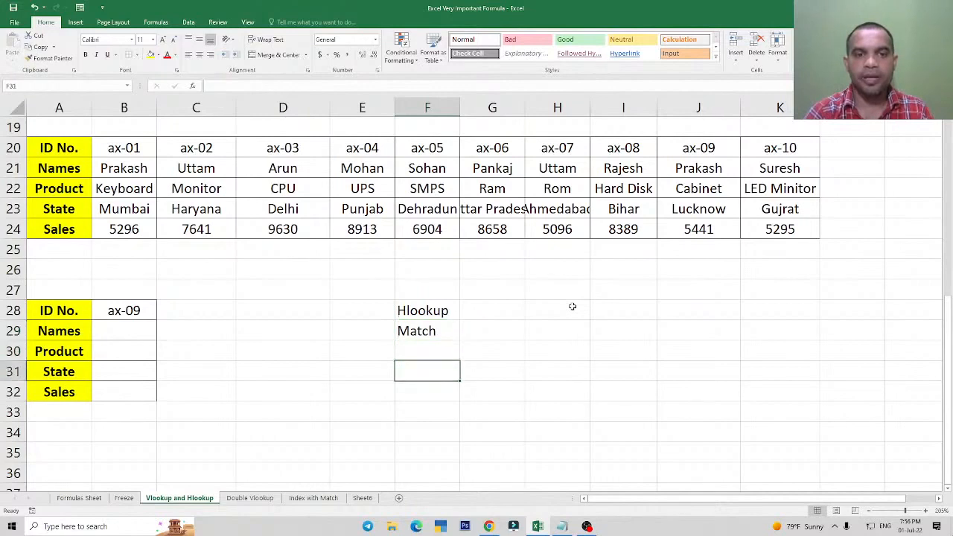
pyautogui.press('Left')
pyautogui.press('Left')
pyautogui.press('Up')
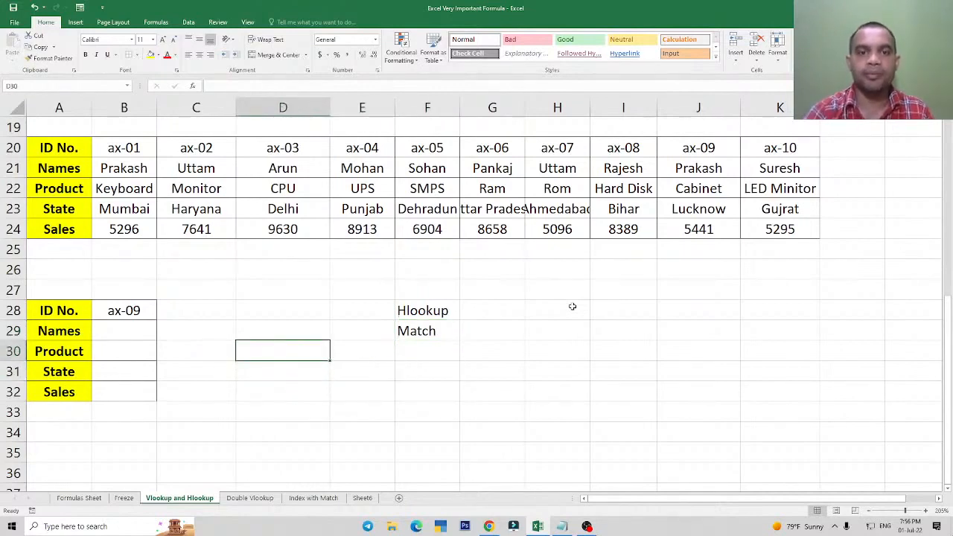
# Clear the Hlookup and Match labels from F28:F29.
pyautogui.press('Right')
pyautogui.press('Right')
pyautogui.press('Up')
pyautogui.press('Up')
pyautogui.hotkey('shift', 'Down')
pyautogui.press('Delete')
# Enter =MATCH(A29,A20:A24,0) in D28 to find the position of Names among the table's row headings.
pyautogui.press('Left')
pyautogui.press('Left')
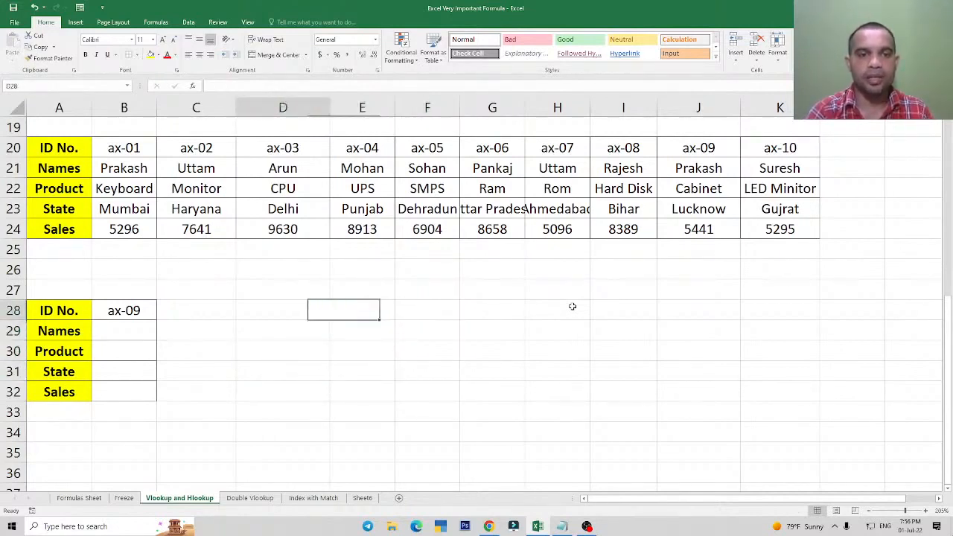
pyautogui.write('=matc')
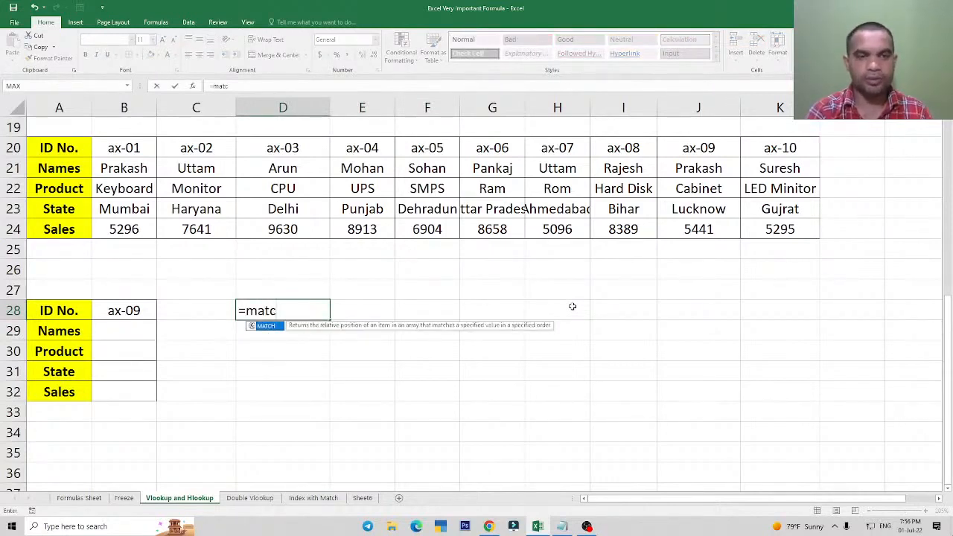
pyautogui.write('h')
pyautogui.press('Tab')
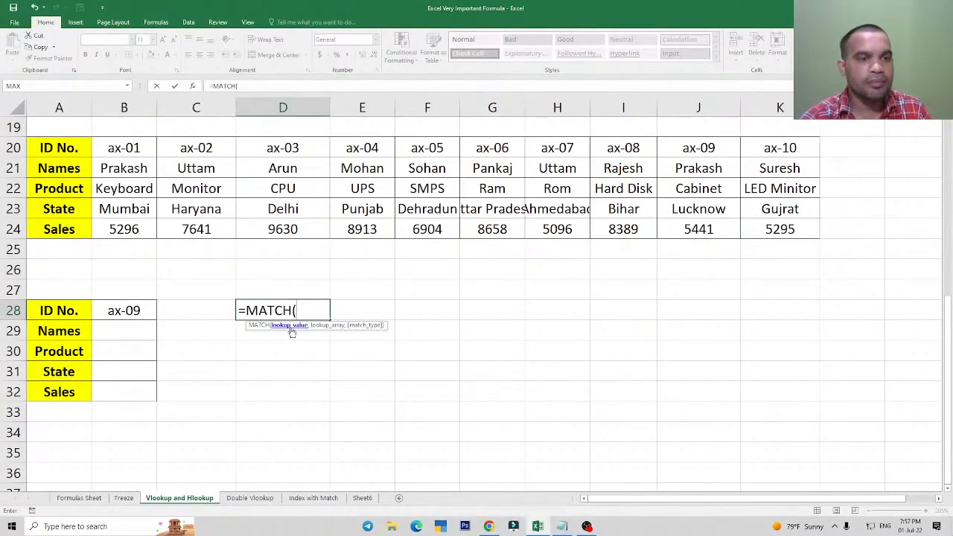
pyautogui.click(64, 330)
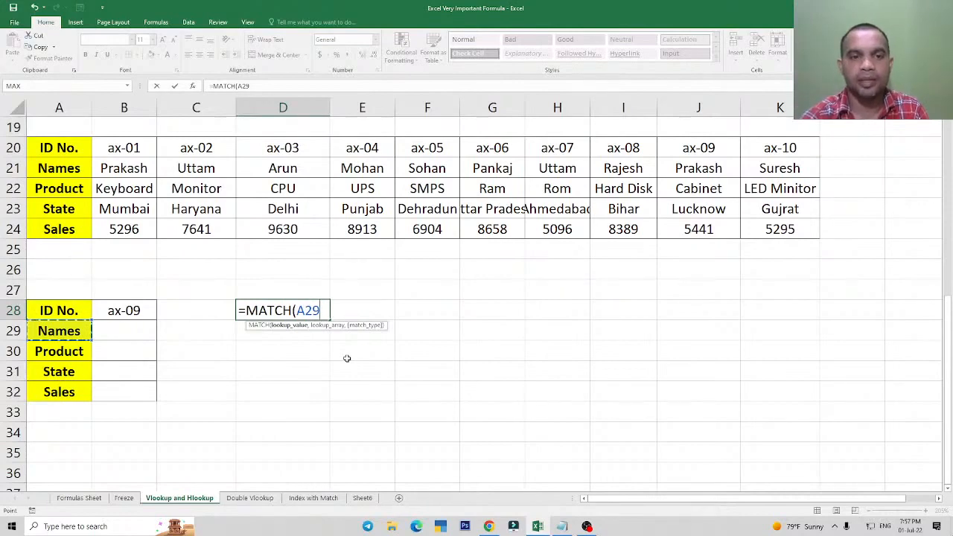
pyautogui.write(',')
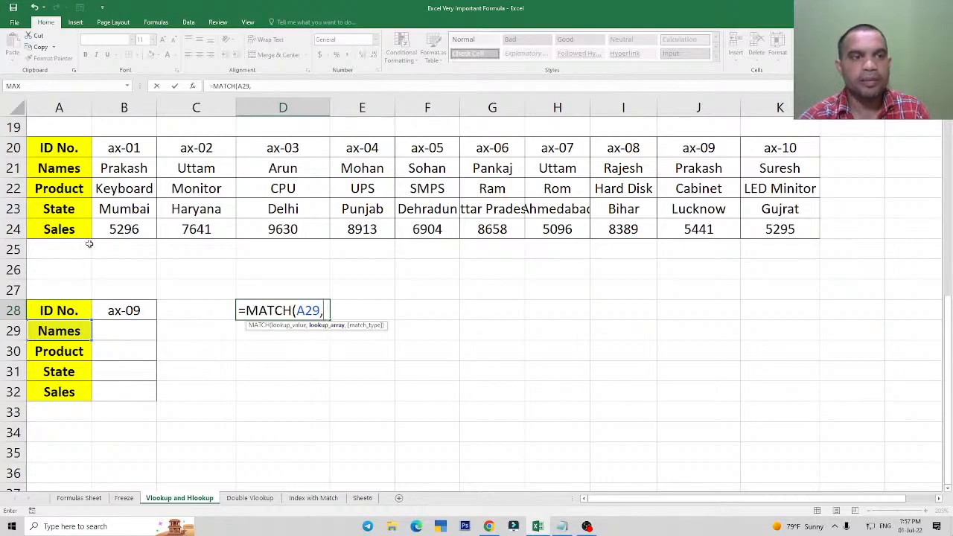
pyautogui.moveTo(61, 149); pyautogui.dragTo(59, 229)
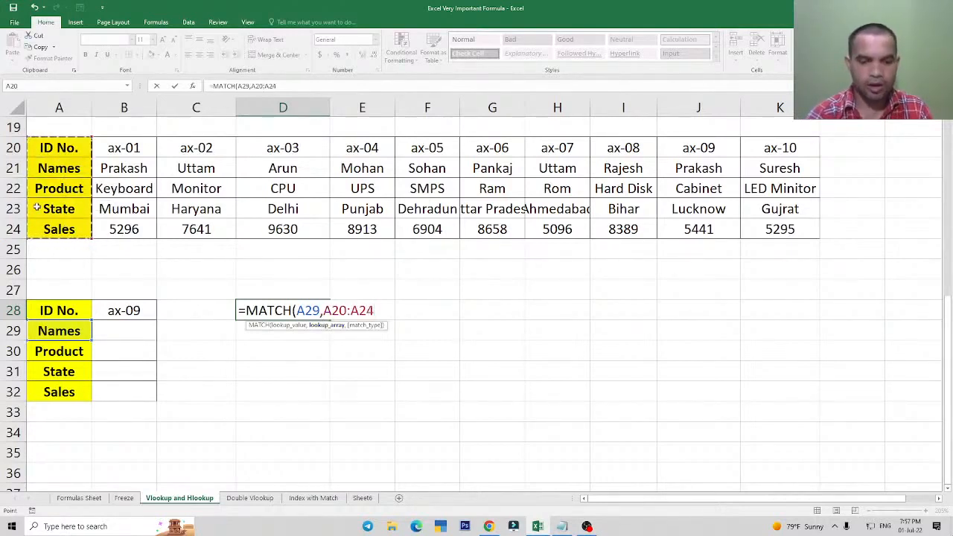
pyautogui.write(',')
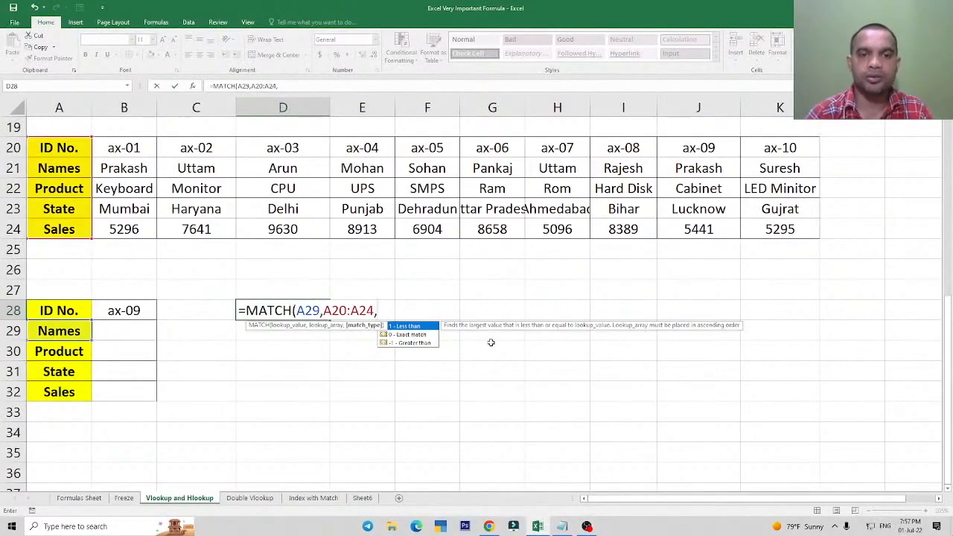
pyautogui.write('0)')
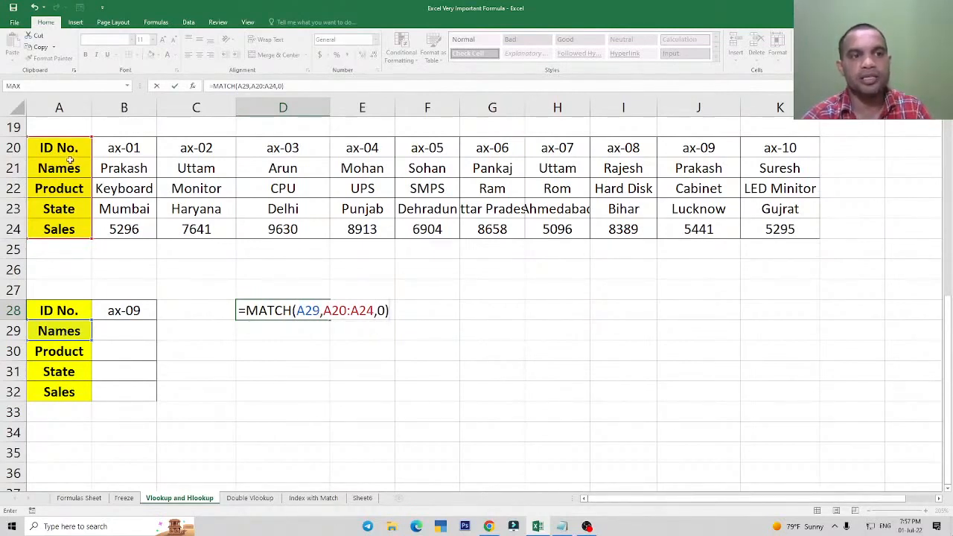
pyautogui.press('Return')
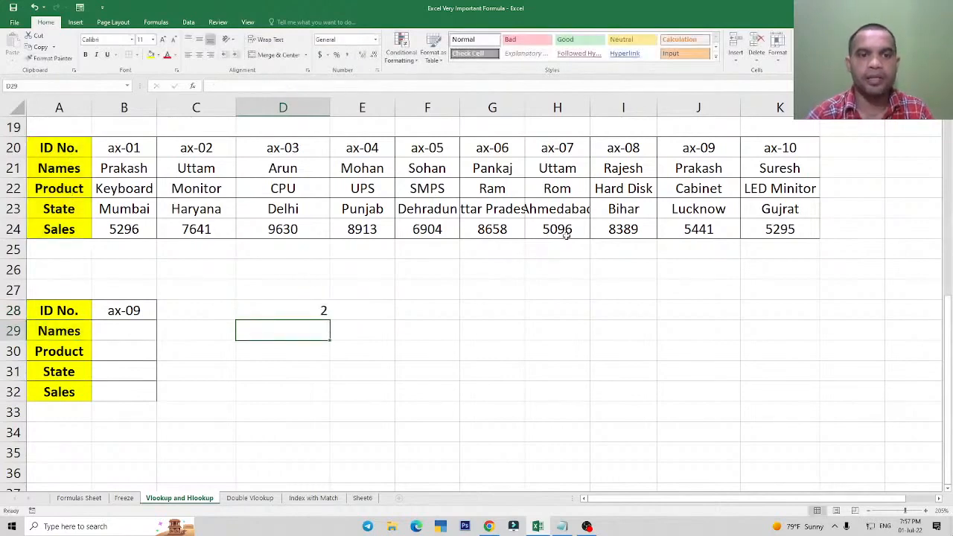
# Copy the MATCH formula from D28 down to D30 and clear the copies from D29:D30.
pyautogui.press('Up')
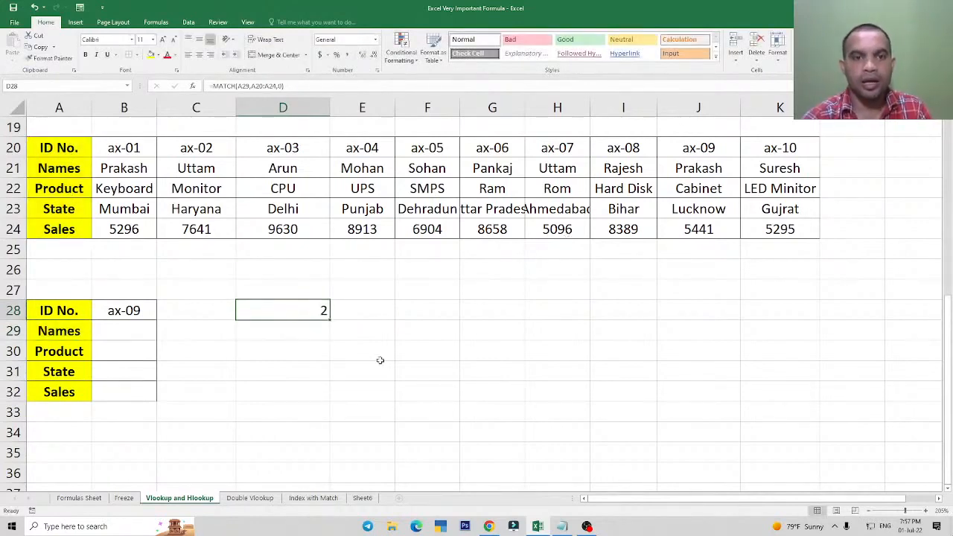
pyautogui.moveTo(330, 321); pyautogui.dragTo(318, 355)
pyautogui.click(399, 343)
pyautogui.click(319, 334)
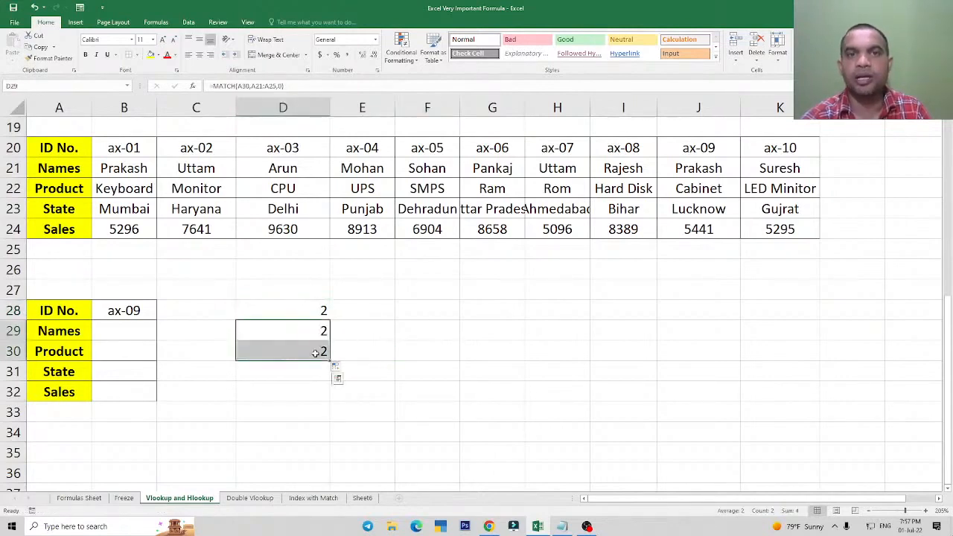
pyautogui.press('Delete')
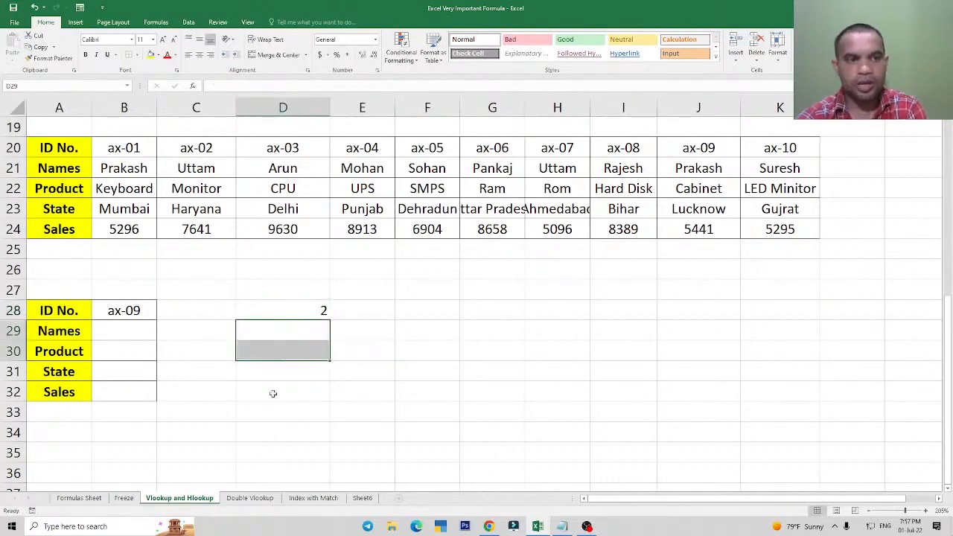
# Examine the MATCH formula in D28 and how it relates to the empty result cells B29:B32.
pyautogui.click(128, 331)
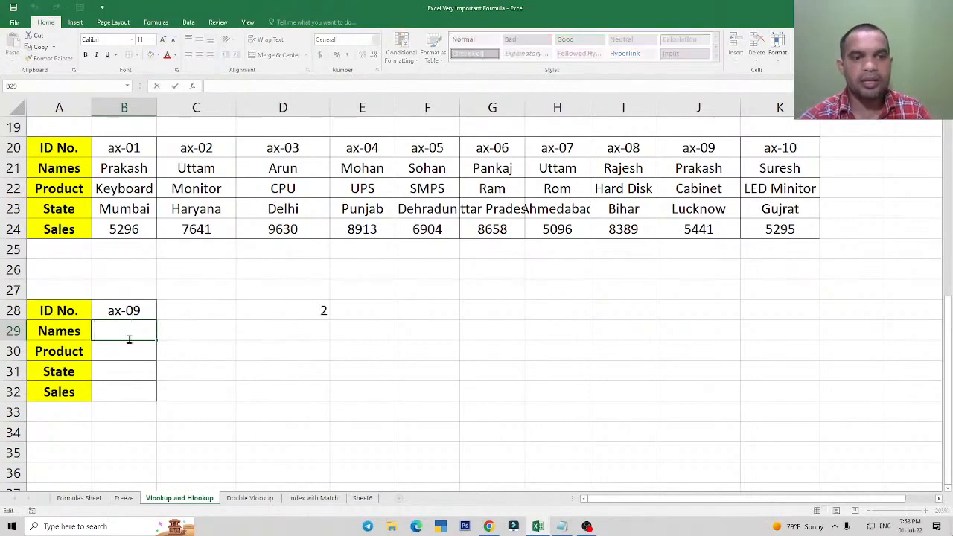
pyautogui.doubleClick(297, 311)
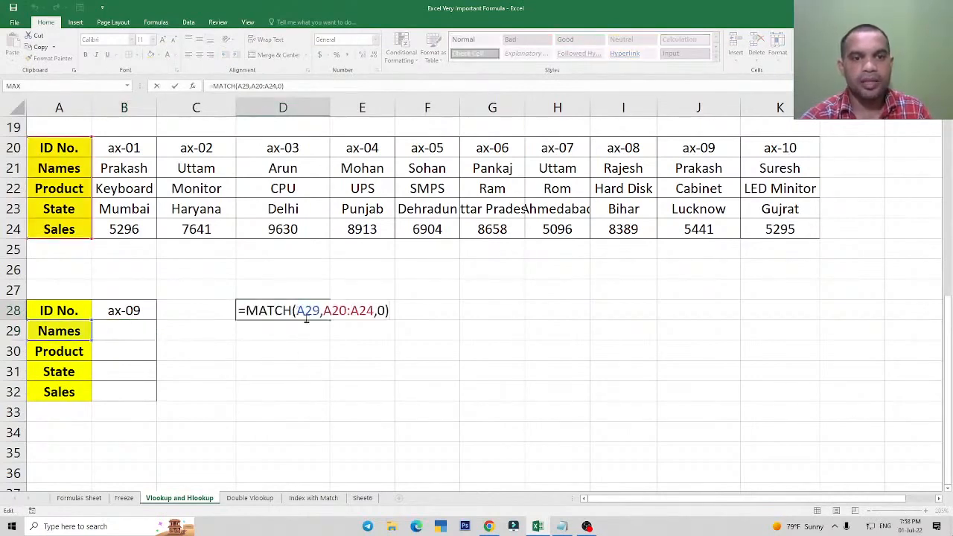
pyautogui.click(138, 348)
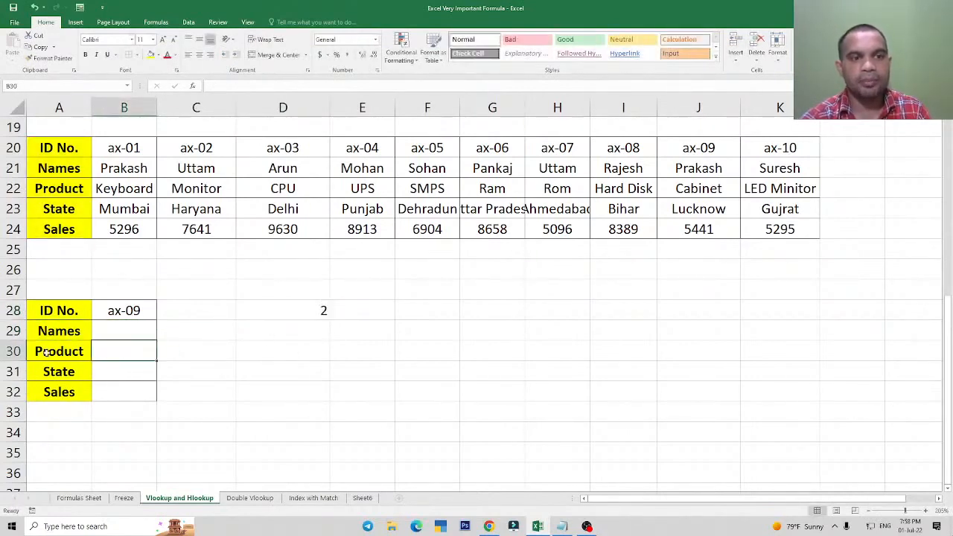
pyautogui.click(122, 332)
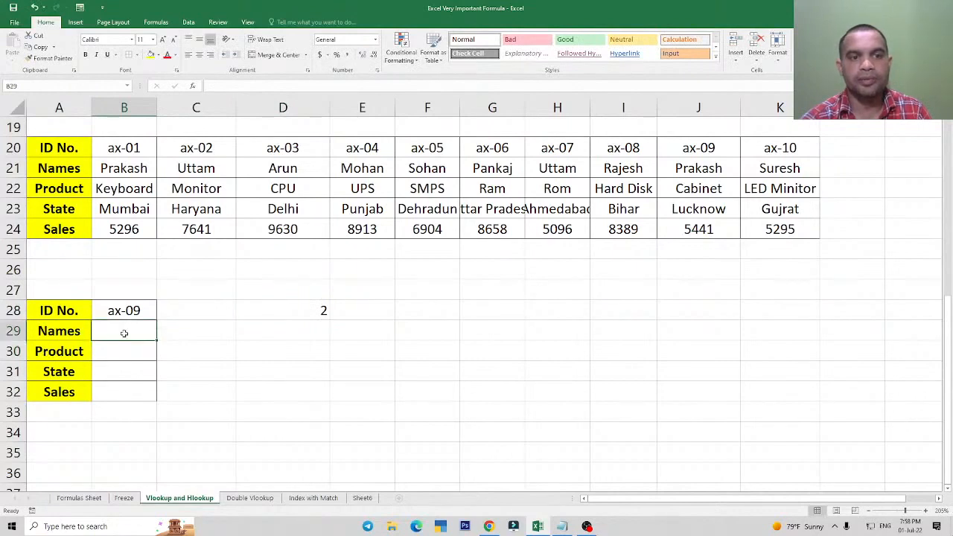
pyautogui.click(314, 311)
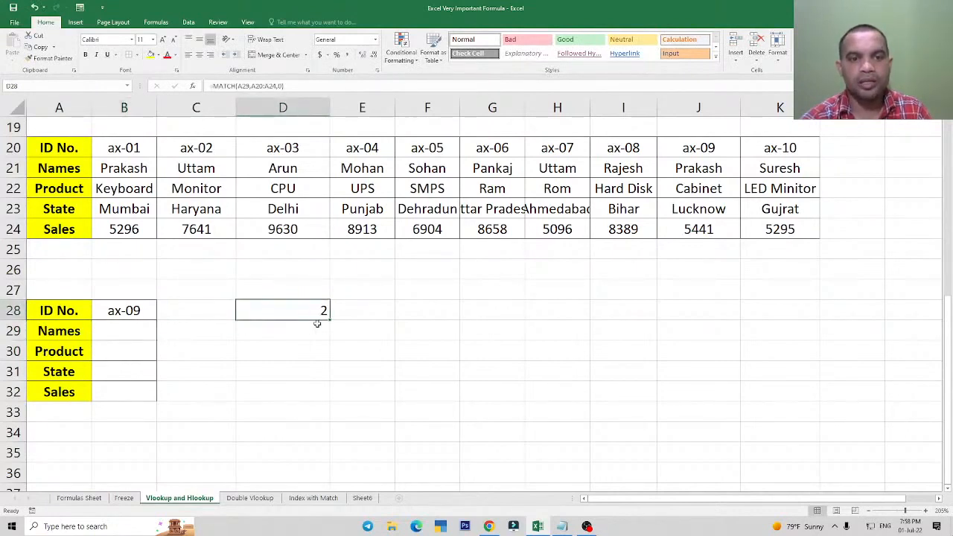
pyautogui.click(128, 333)
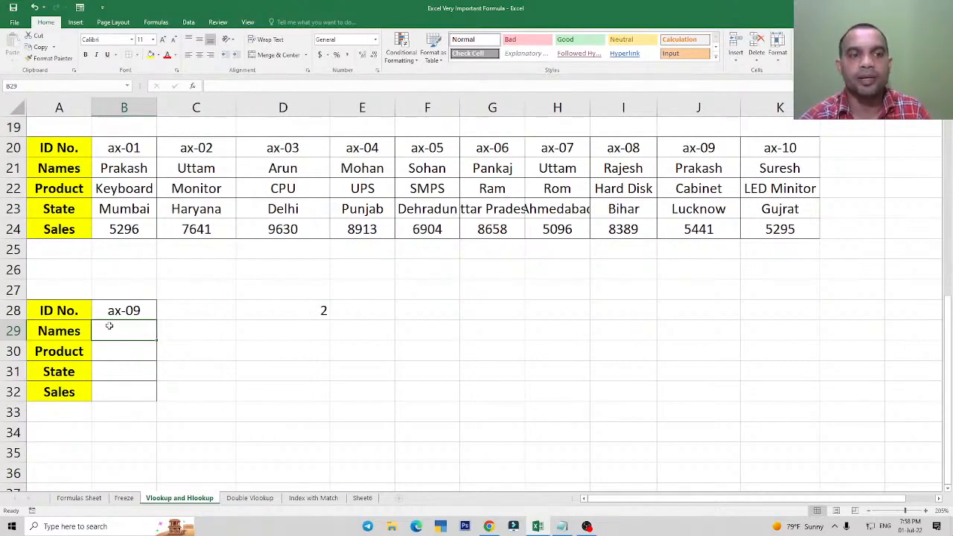
pyautogui.click(127, 356)
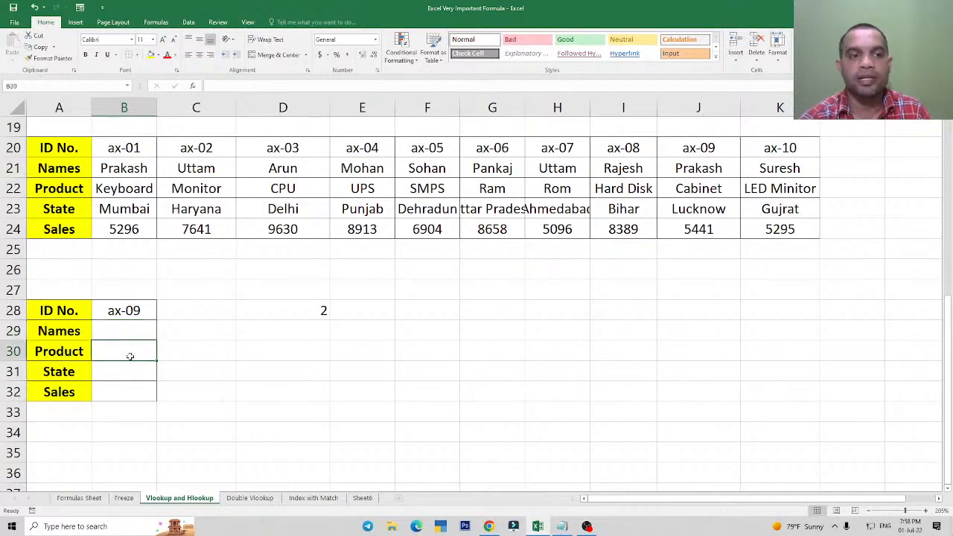
pyautogui.click(124, 375)
pyautogui.click(129, 394)
# Clear the trial MATCH formula from D28.
pyautogui.click(286, 315)
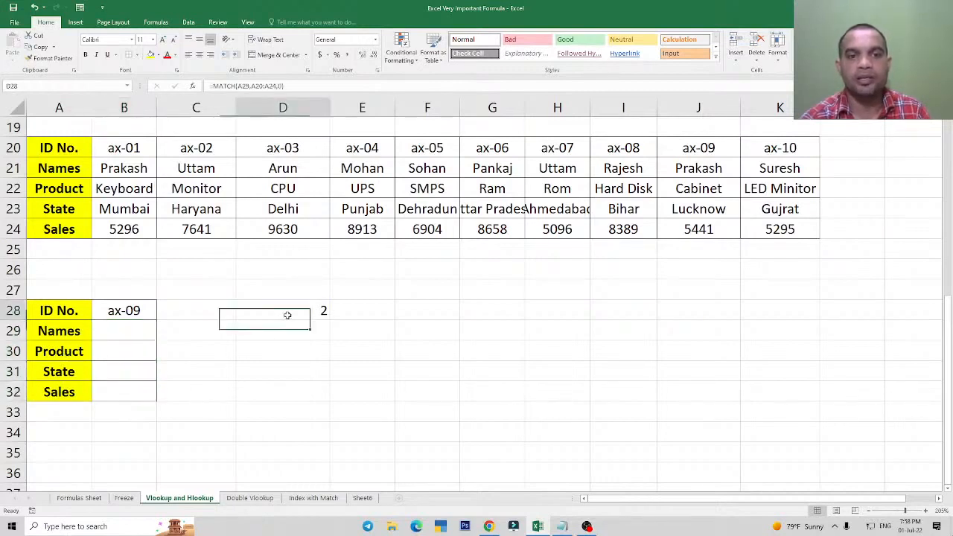
pyautogui.press('Delete')
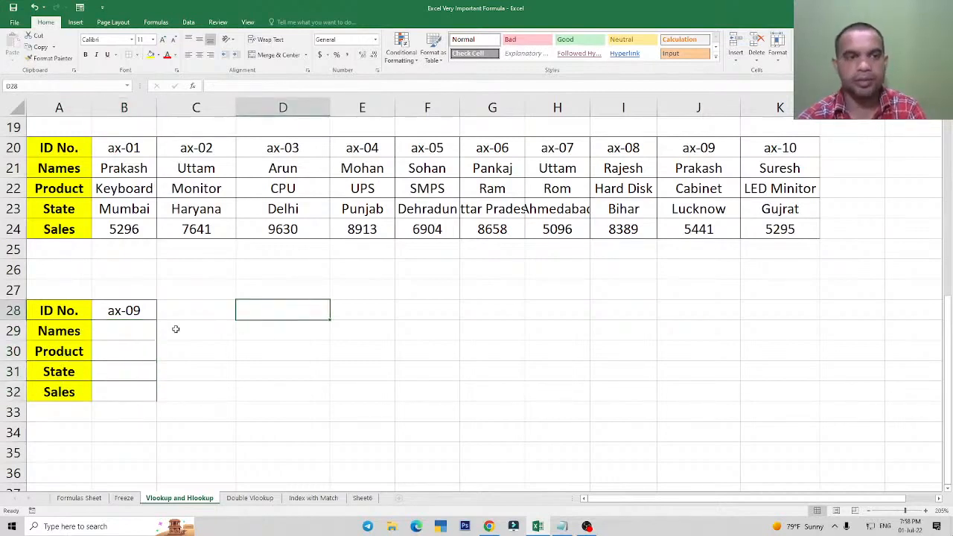
# Begin an HLOOKUP formula in B29 with B28 as the lookup value and B20:K24 as the table array.
pyautogui.click(113, 325)
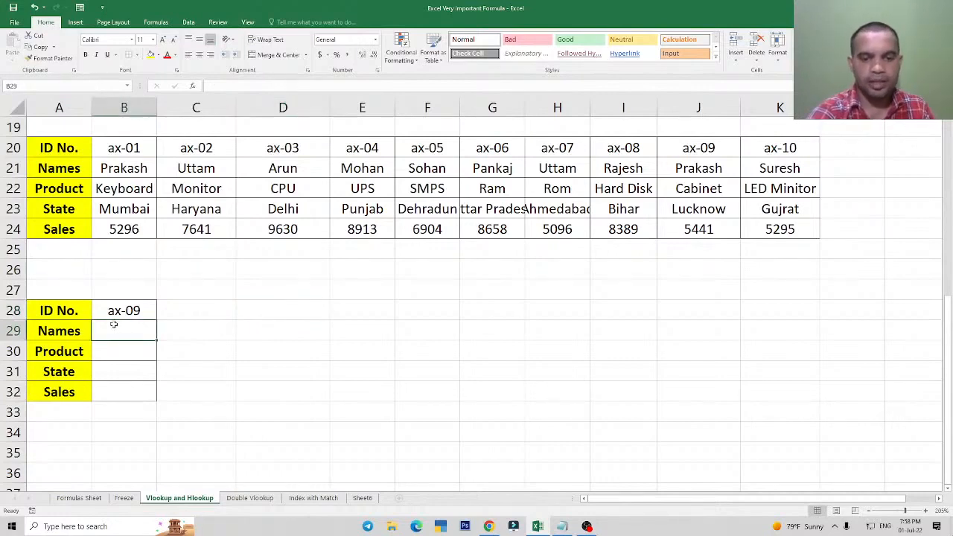
pyautogui.write('=hlo')
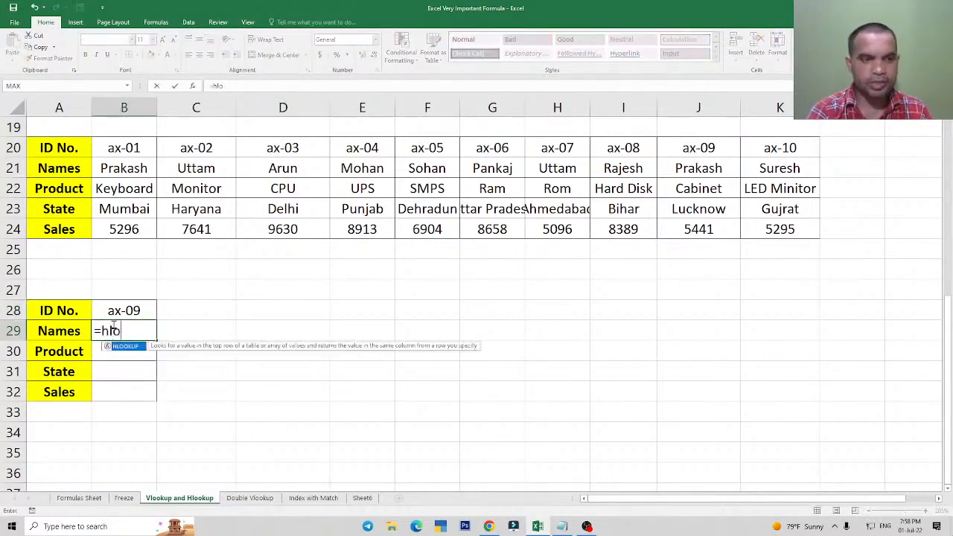
pyautogui.press('Tab')
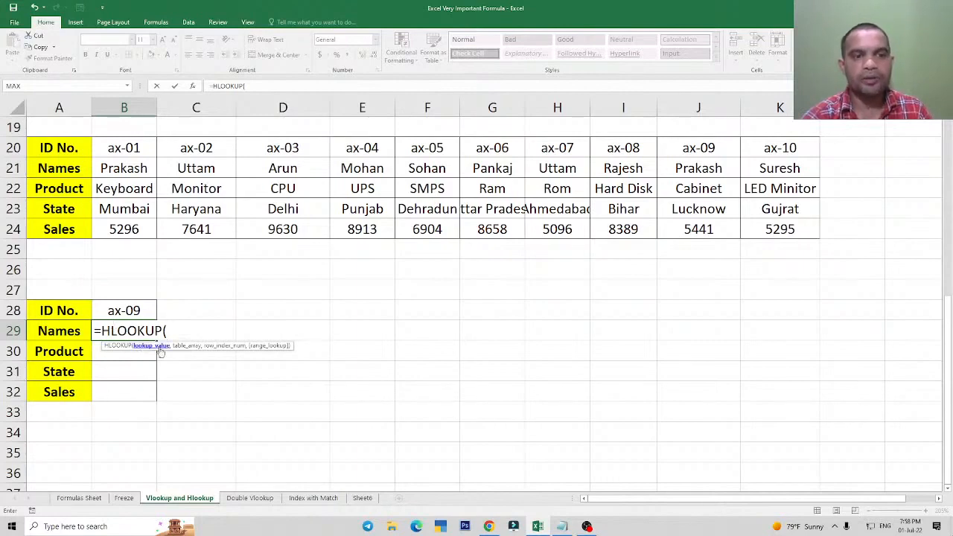
pyautogui.click(123, 311)
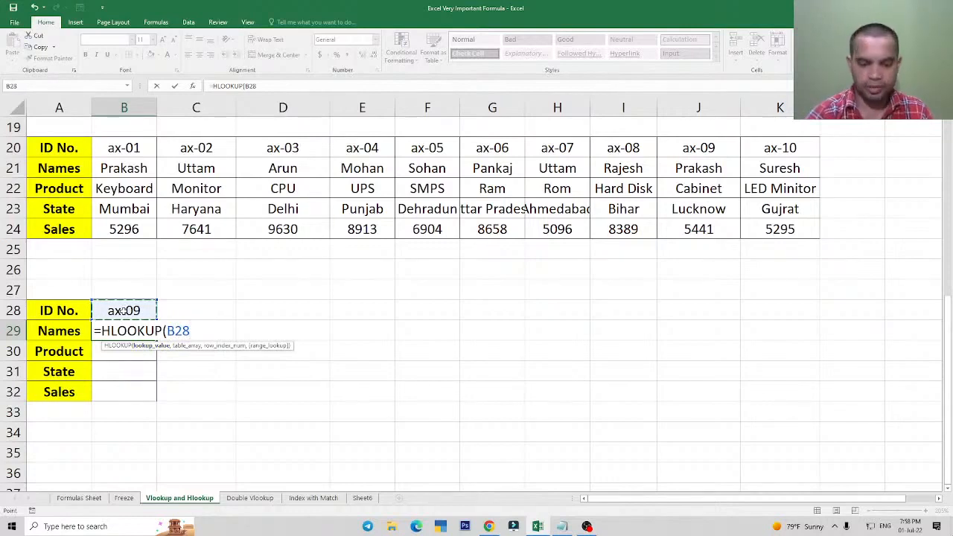
pyautogui.write(',')
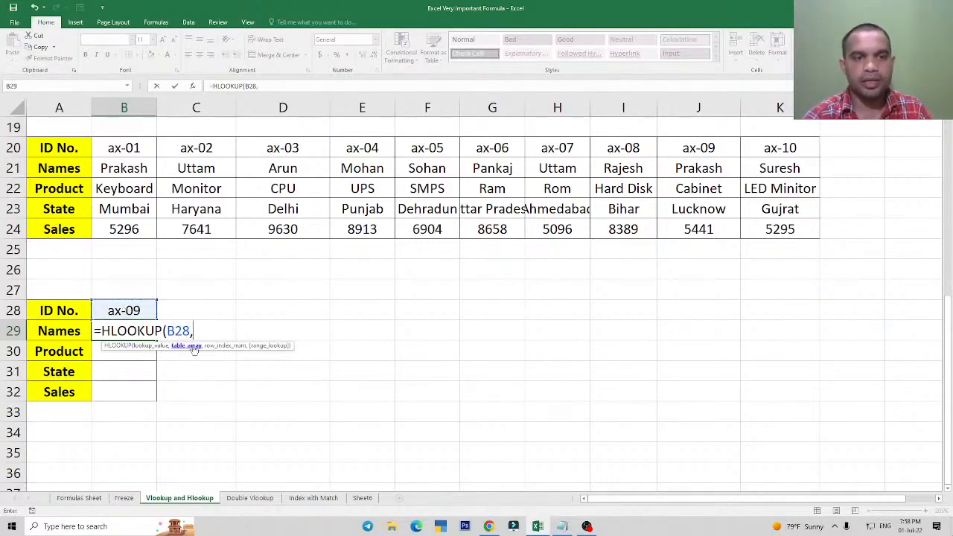
pyautogui.moveTo(129, 148); pyautogui.dragTo(764, 225)
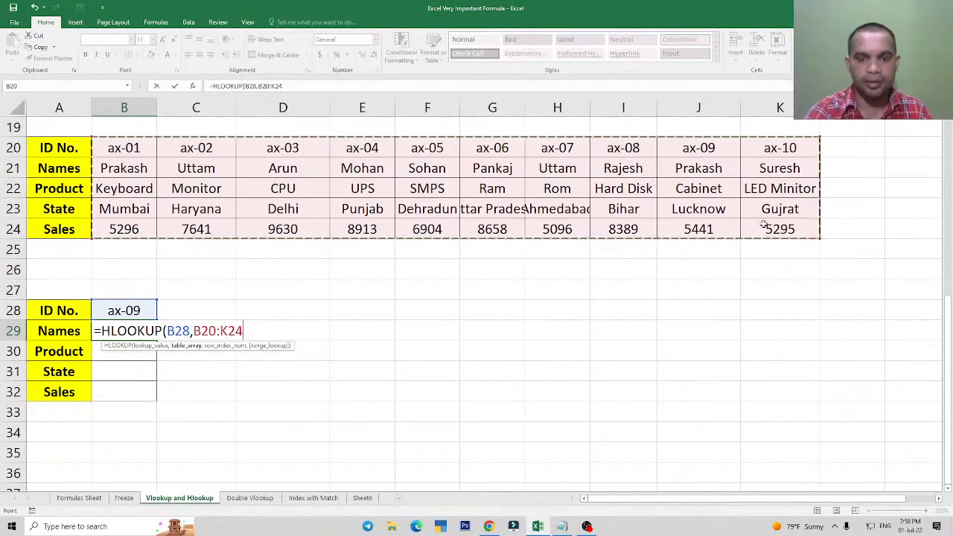
pyautogui.write(',')
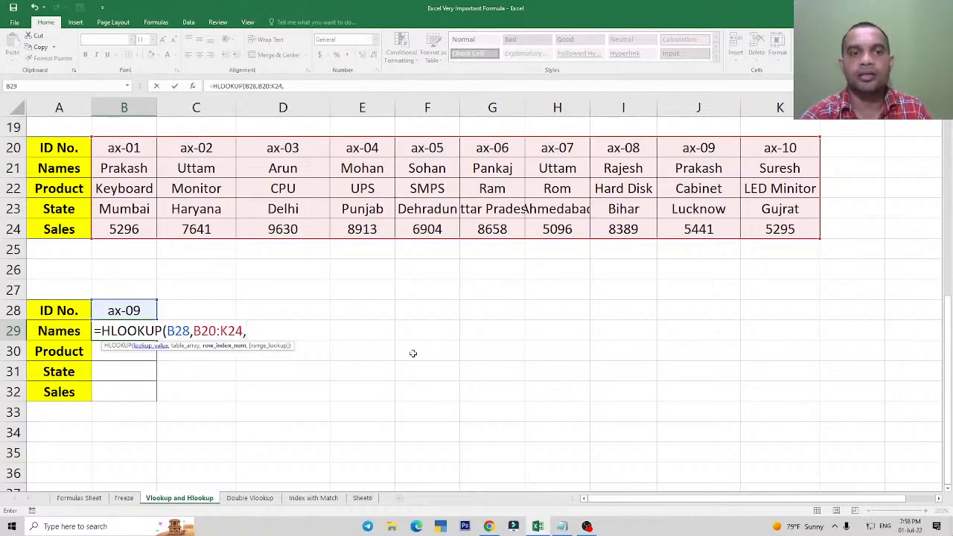
# Nest MATCH(A29,A20:A24,0) as the row index number of the HLOOKUP in B29.
pyautogui.write('matc')
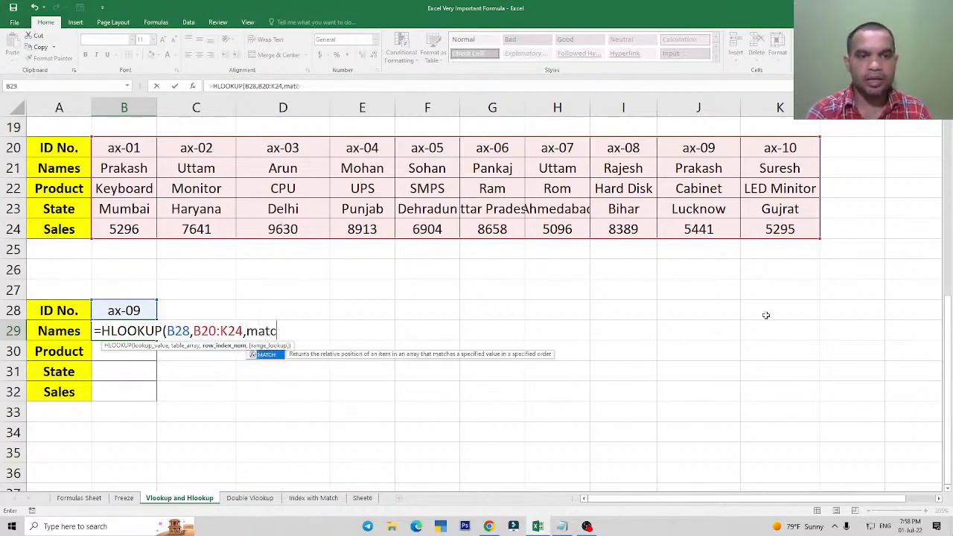
pyautogui.write('h')
pyautogui.press('Tab')
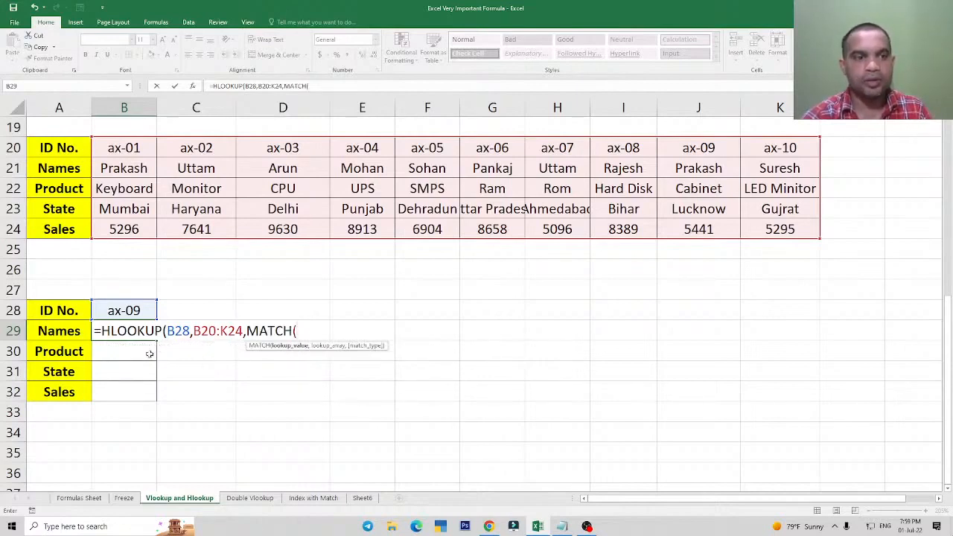
pyautogui.click(63, 333)
pyautogui.write(',')
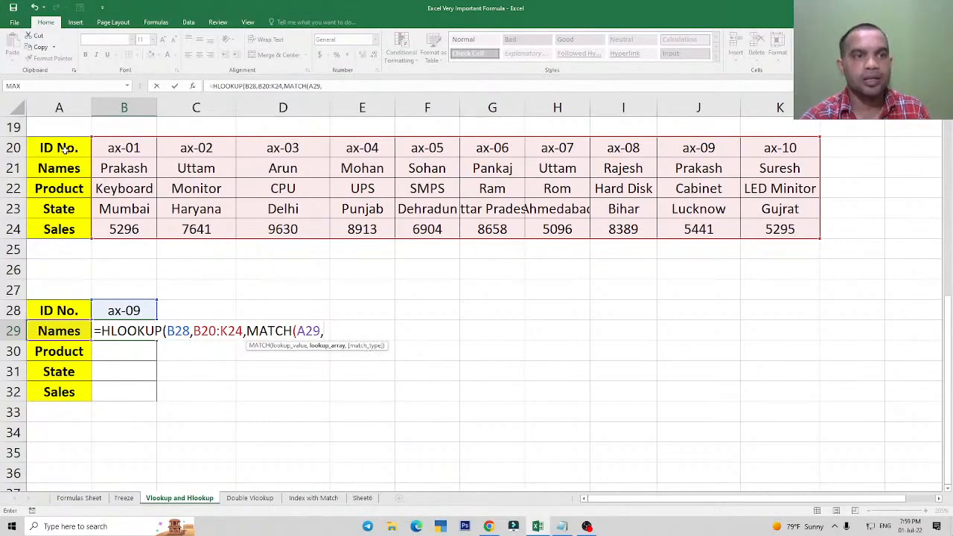
pyautogui.moveTo(66, 150); pyautogui.dragTo(69, 230)
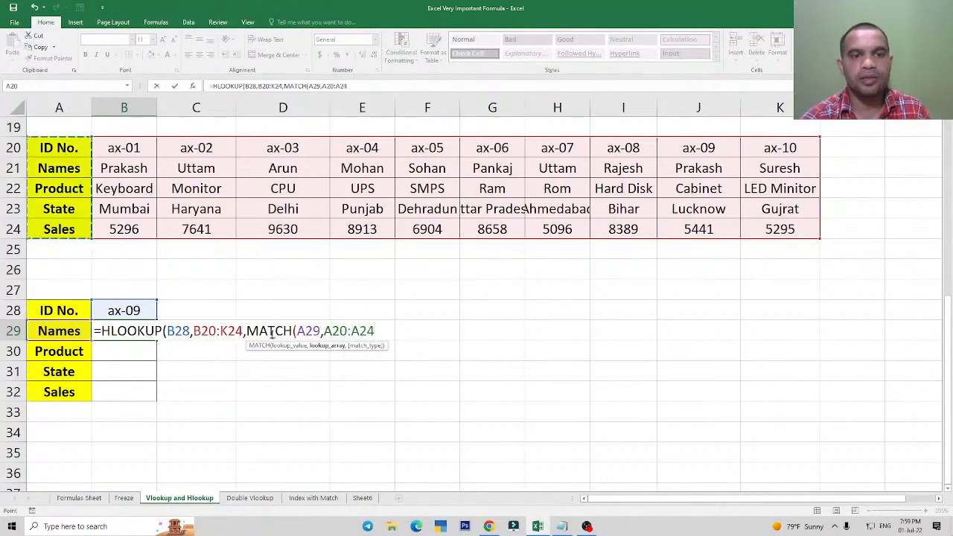
pyautogui.write(',')
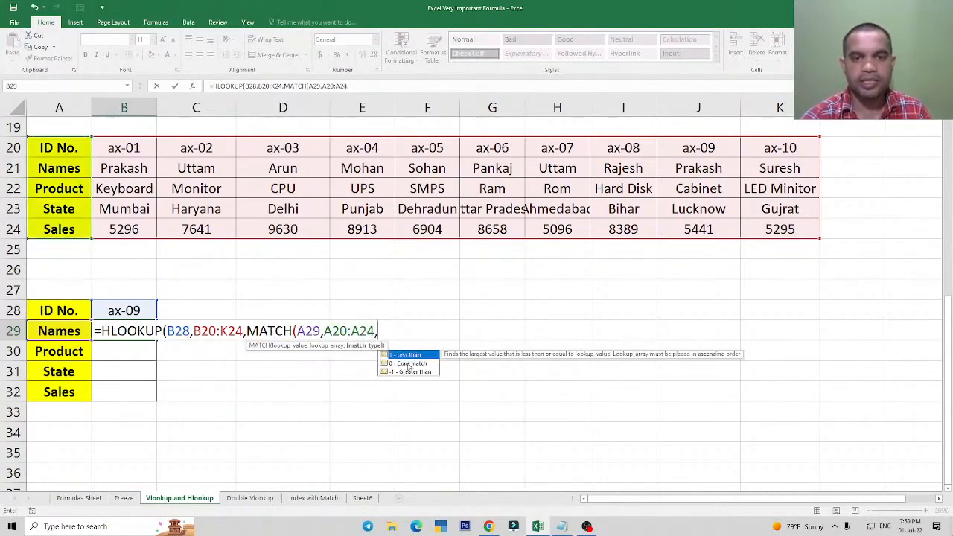
pyautogui.write('0)')
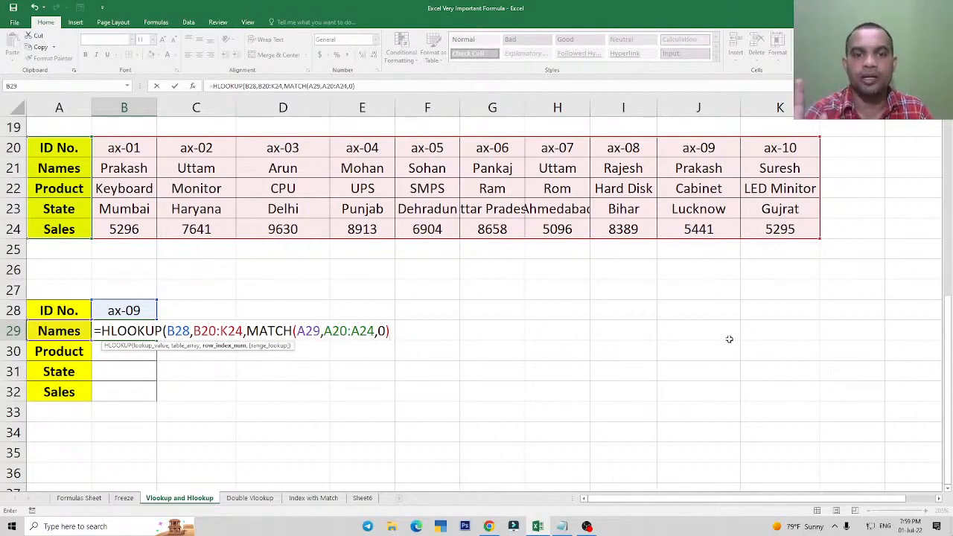
# Complete the B29 HLOOKUP with range lookup 0 for an exact match and enter the formula.
pyautogui.write(',')
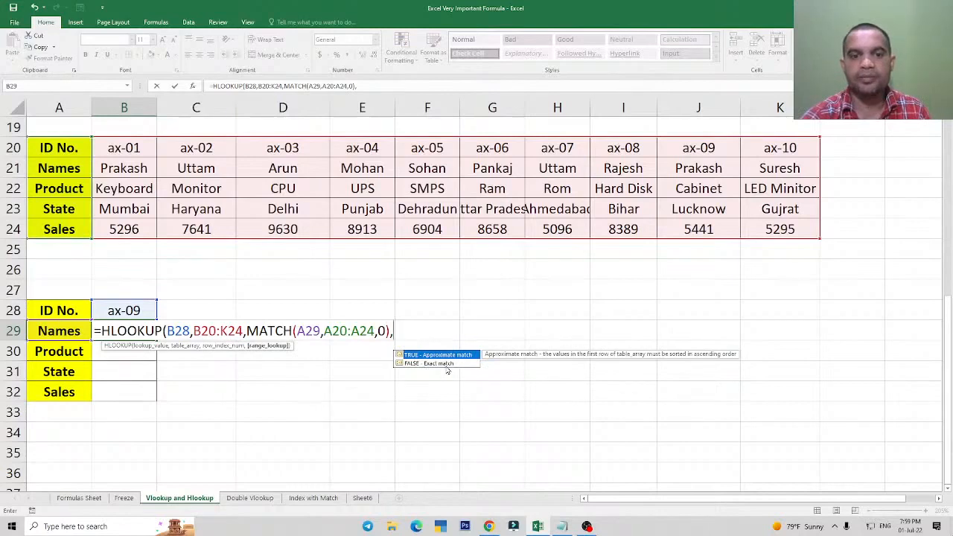
pyautogui.press('BackSpace')
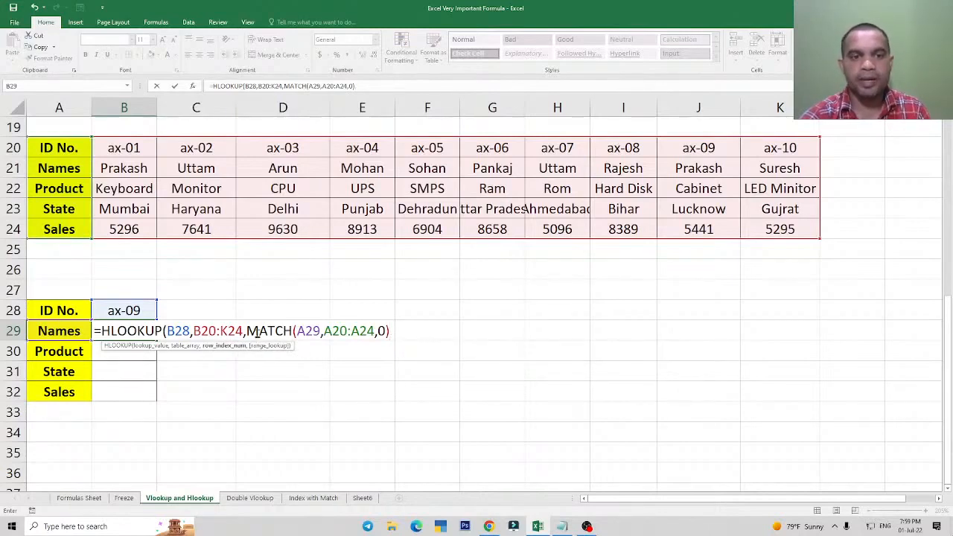
pyautogui.press('BackSpace')
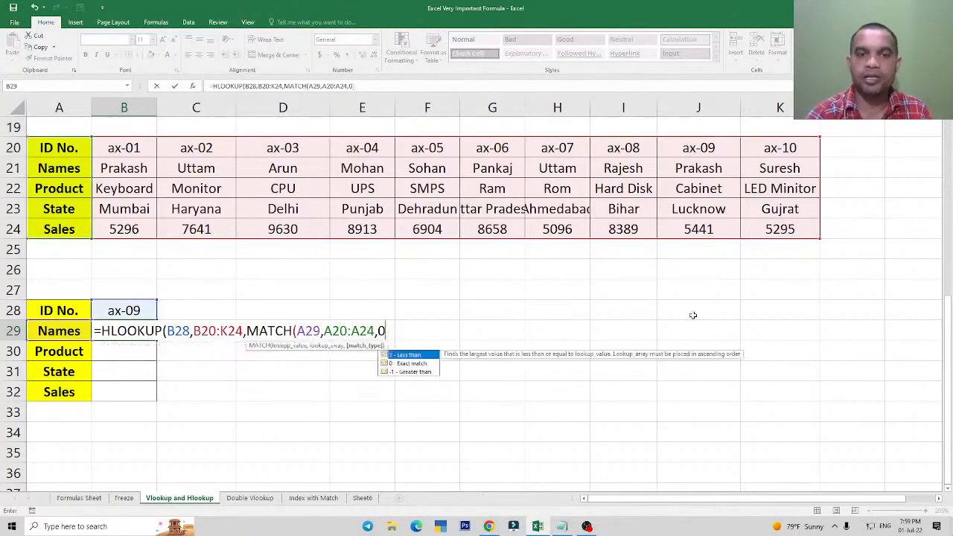
pyautogui.write(')')
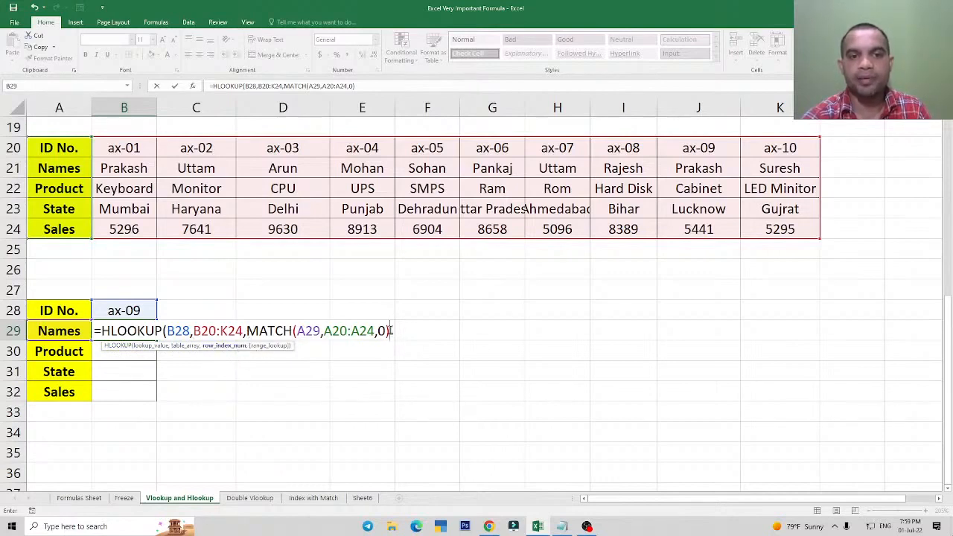
pyautogui.write(',0')
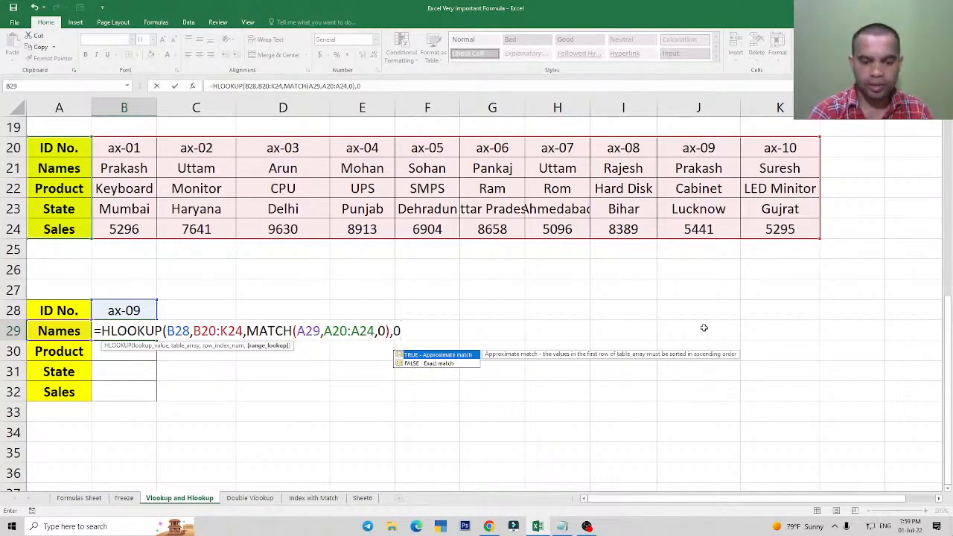
pyautogui.write(')')
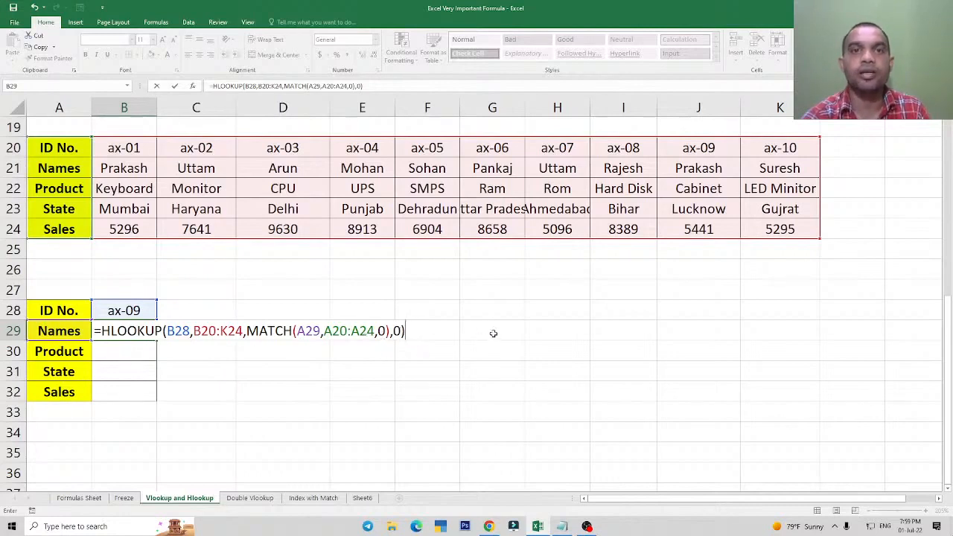
pyautogui.press('Return')
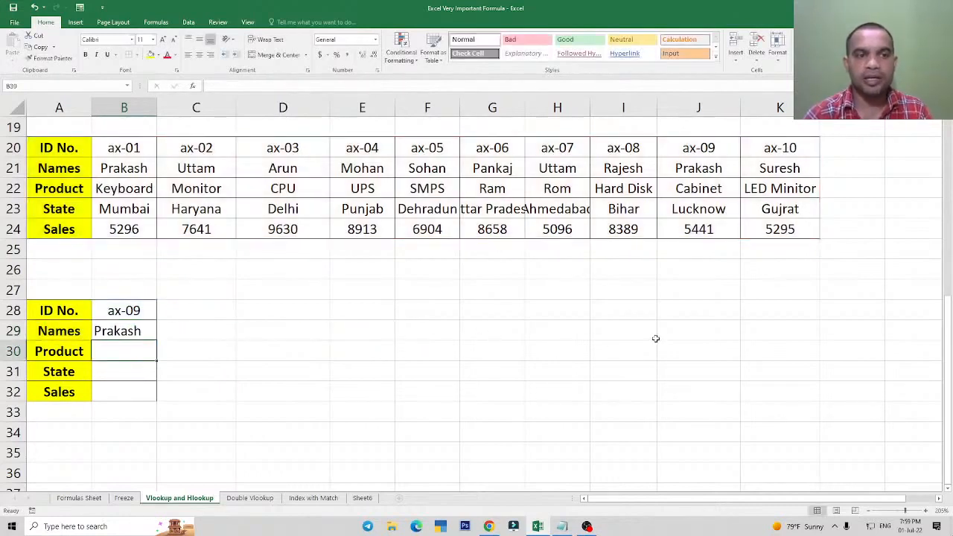
# Fill the HLOOKUP formula from B29 down through B32 for Product, State and Sales.
pyautogui.press('Up')
pyautogui.hotkey('shift', 'Down')
pyautogui.hotkey('shift', 'Down')
pyautogui.hotkey('shift', 'Down')
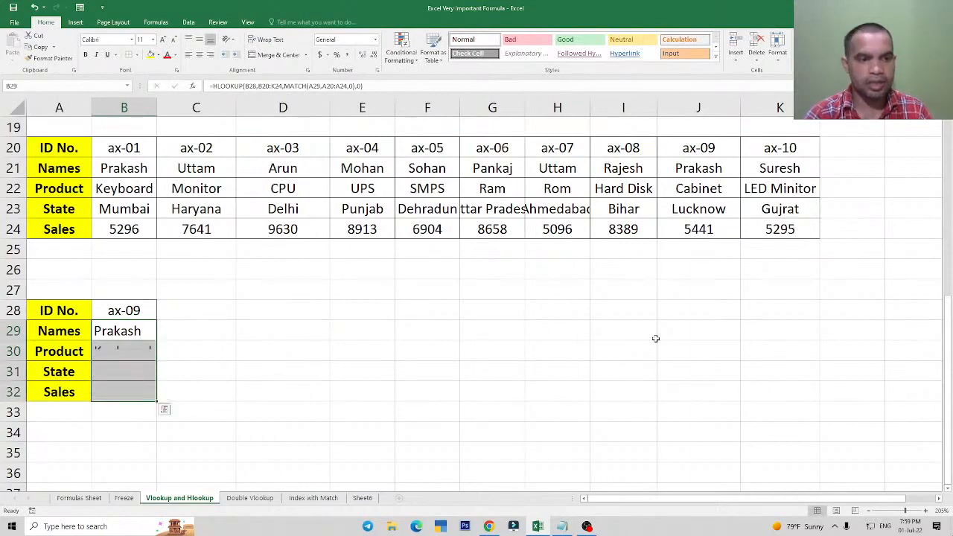
pyautogui.hotkey('ctrl', 'd')
pyautogui.press('Down')
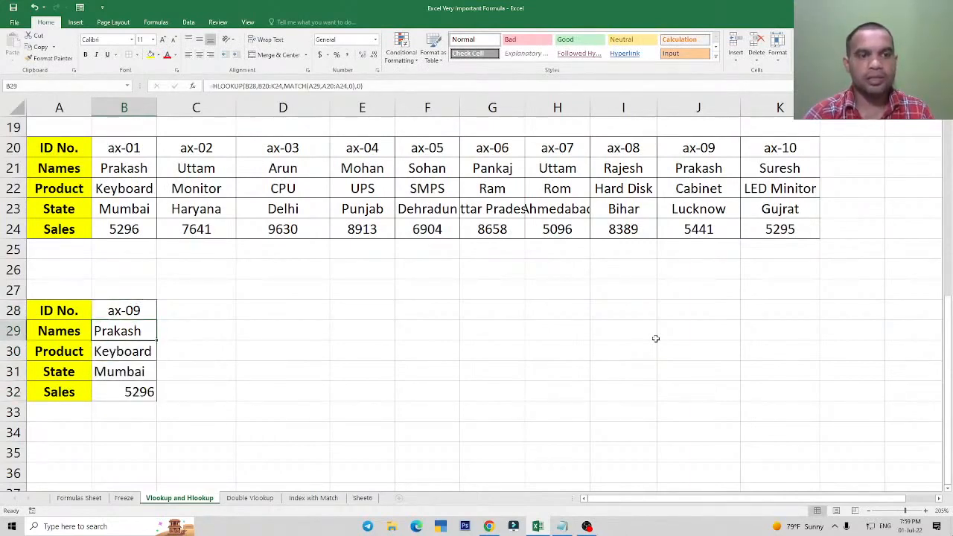
# Examine the cell references in each of the filled HLOOKUP formulas in B29:B32.
pyautogui.doubleClick(129, 333)
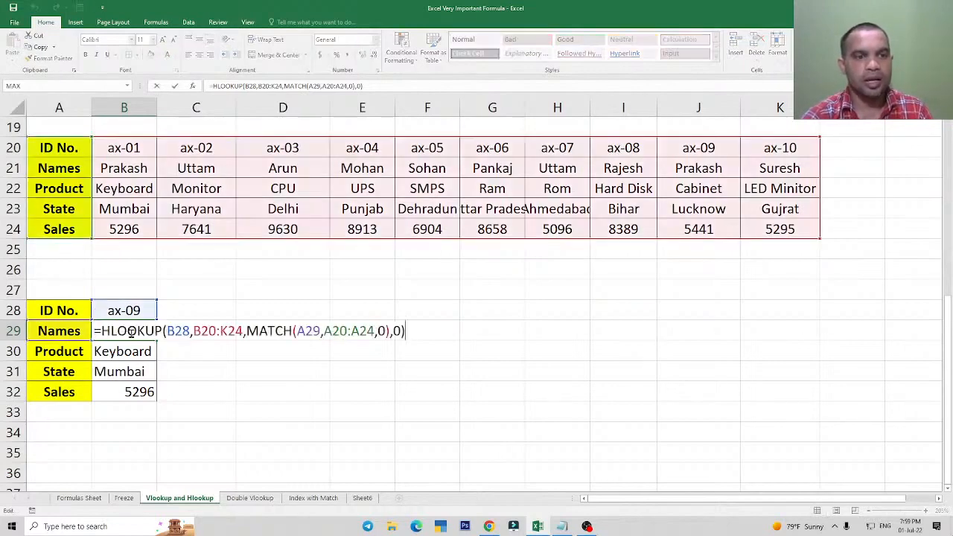
pyautogui.press('Return')
pyautogui.doubleClick(132, 353)
pyautogui.press('Escape')
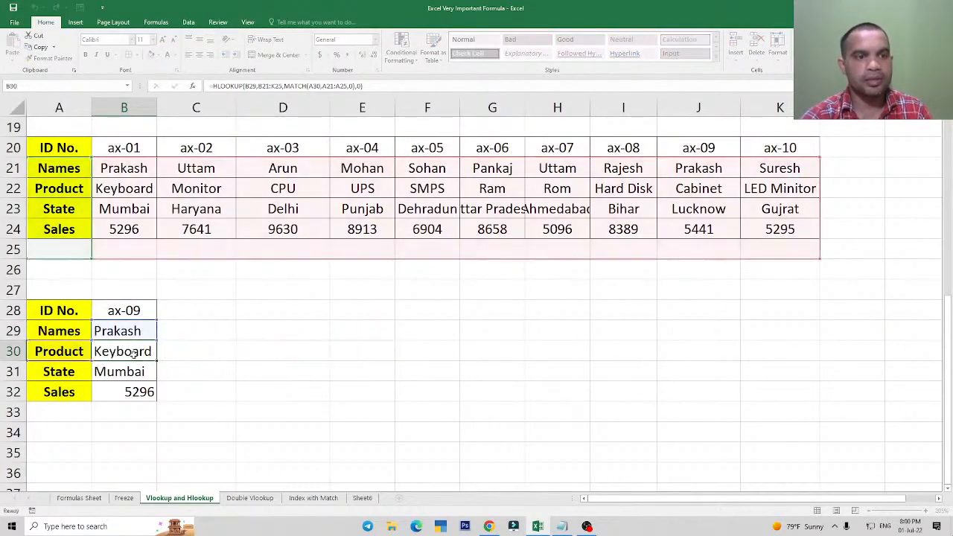
pyautogui.doubleClick(128, 372)
pyautogui.press('Escape')
pyautogui.doubleClick(128, 393)
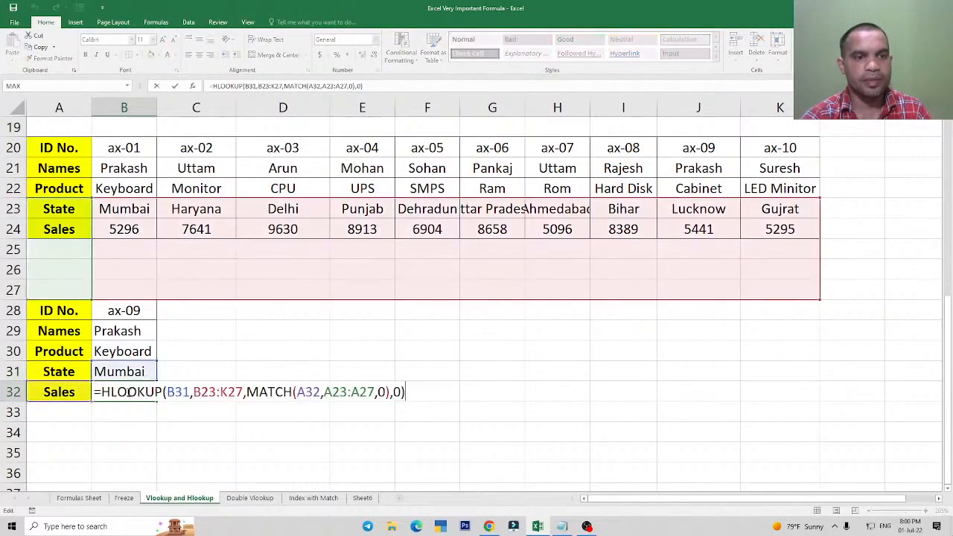
pyautogui.press('Escape')
pyautogui.press('Up')
pyautogui.press('Up')
pyautogui.press('Up')
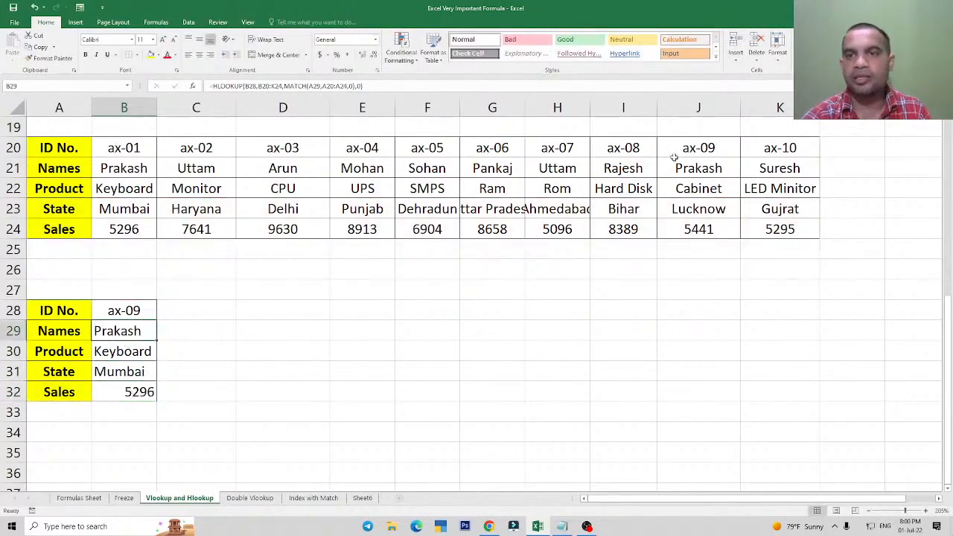
# Compare the Product in the ax-09 column with the filled results, and check which ranges the B29:B32 formulas cover.
pyautogui.click(686, 184)
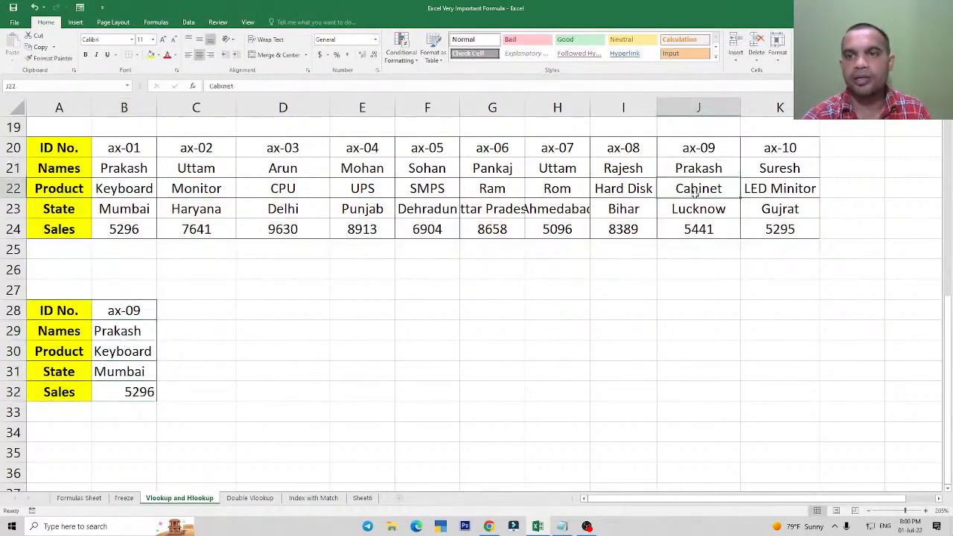
pyautogui.click(135, 330)
pyautogui.doubleClick(119, 326)
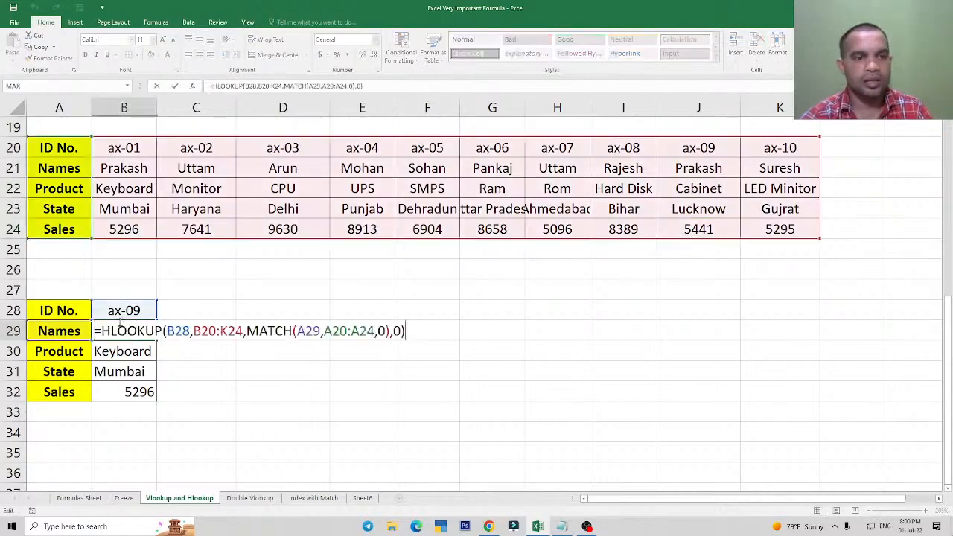
pyautogui.press('Escape')
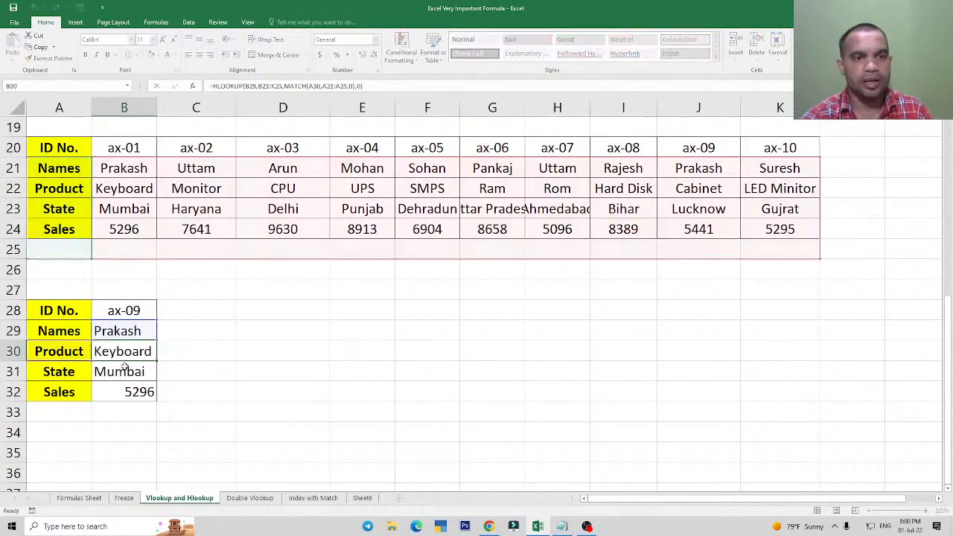
pyautogui.doubleClick(124, 370)
pyautogui.press('Escape')
pyautogui.click(131, 391)
pyautogui.doubleClick(132, 392)
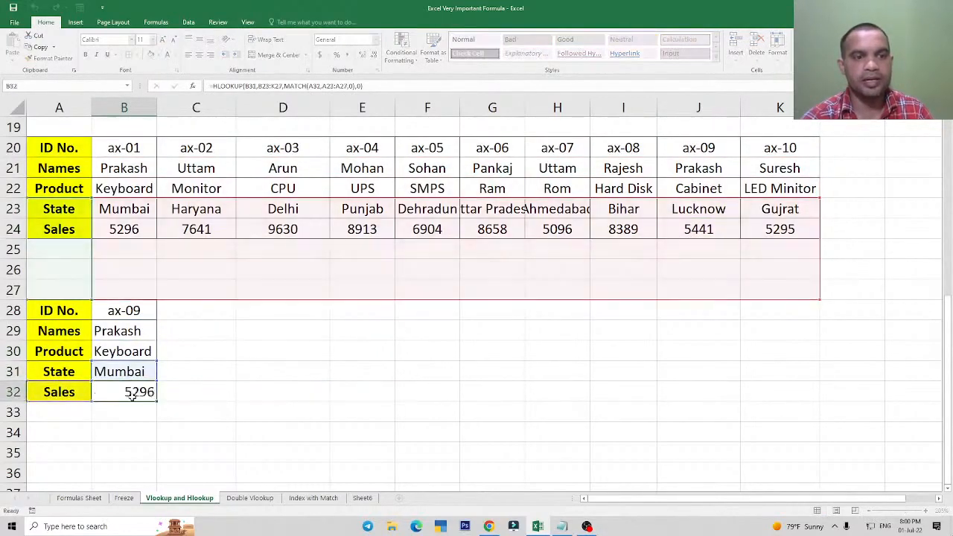
pyautogui.press('Escape')
# Examine how the lookup value, table and MATCH ranges shift row by row from B29 to B31.
pyautogui.click(124, 325)
pyautogui.doubleClick(125, 326)
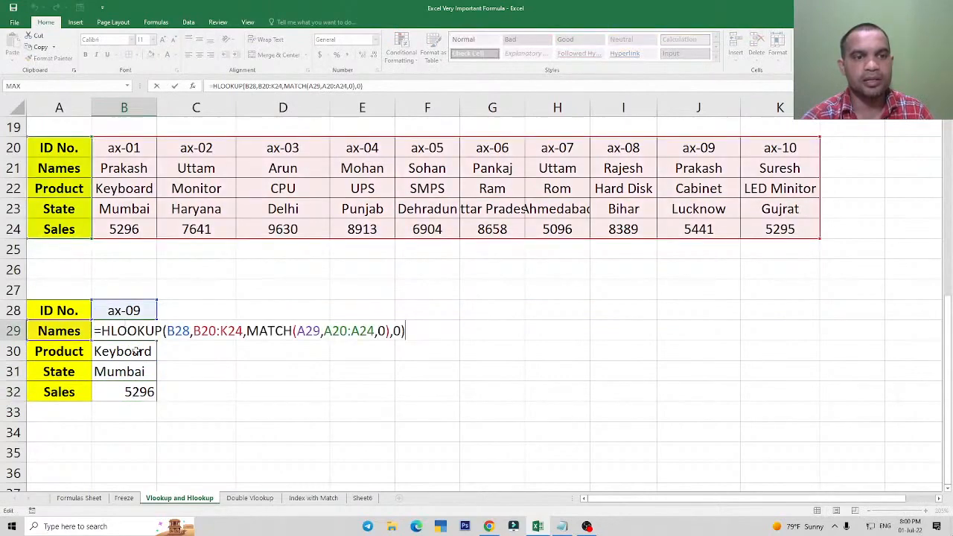
pyautogui.press('Escape')
pyautogui.click(130, 350)
pyautogui.doubleClick(130, 350)
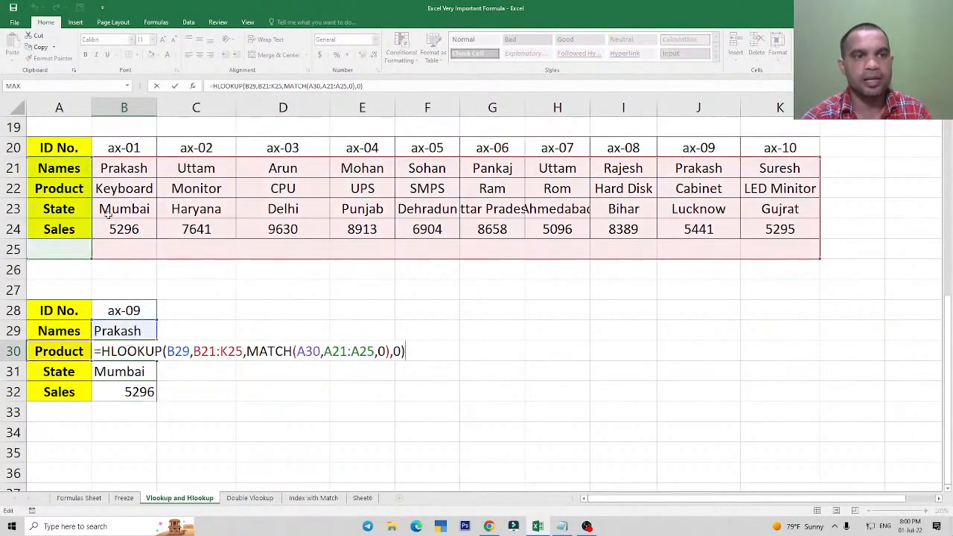
pyautogui.press('Escape')
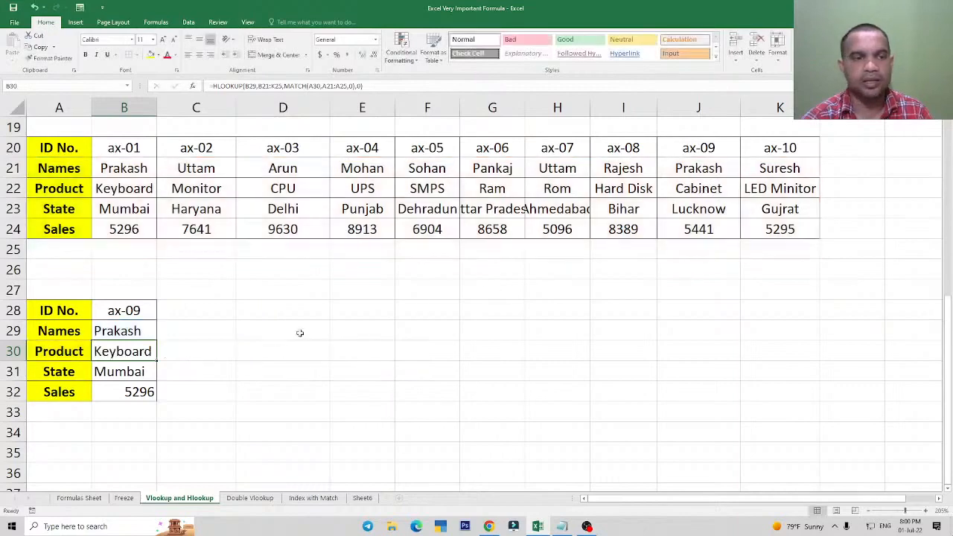
pyautogui.doubleClick(136, 371)
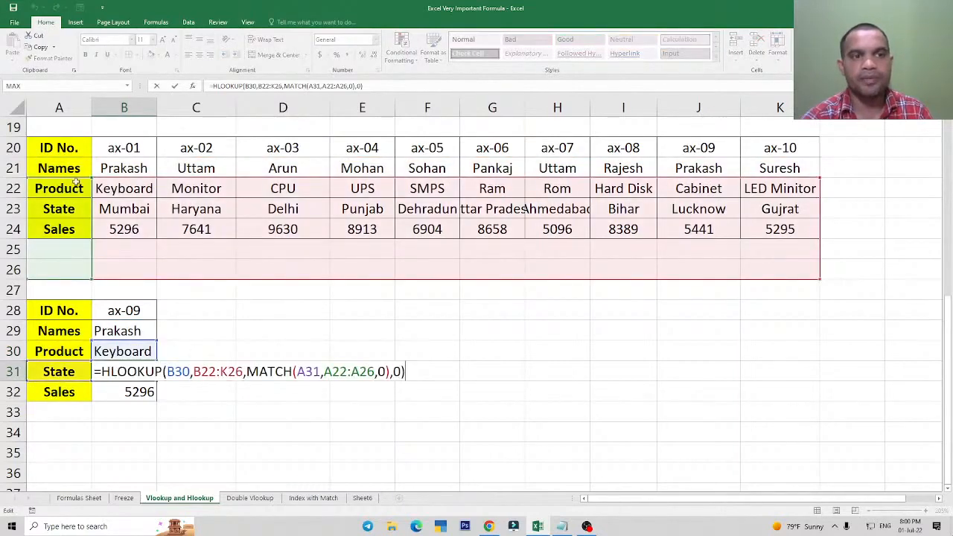
pyautogui.press('Escape')
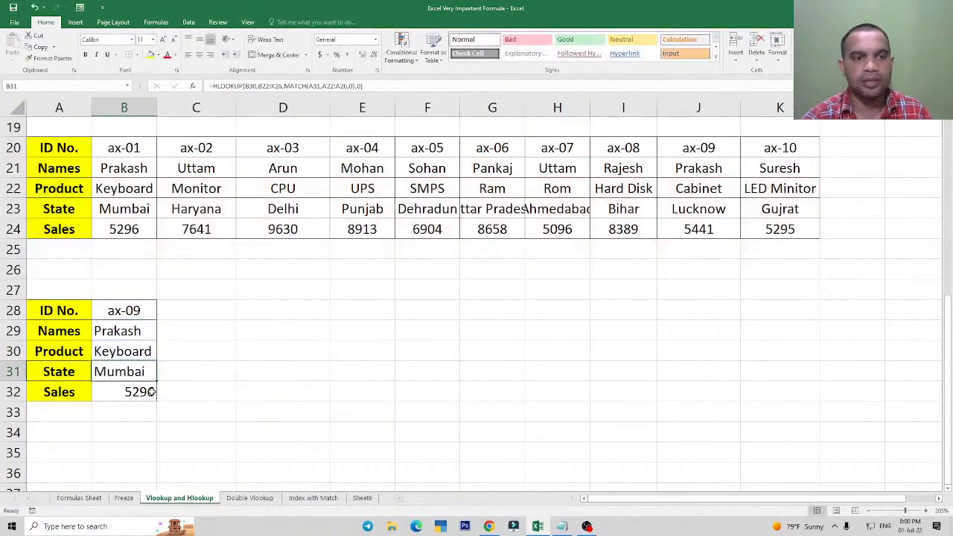
# Compare the lookup value, table and MATCH ranges in the Sales formula in B32 with those in the Names formula in B29.
pyautogui.doubleClick(142, 388)
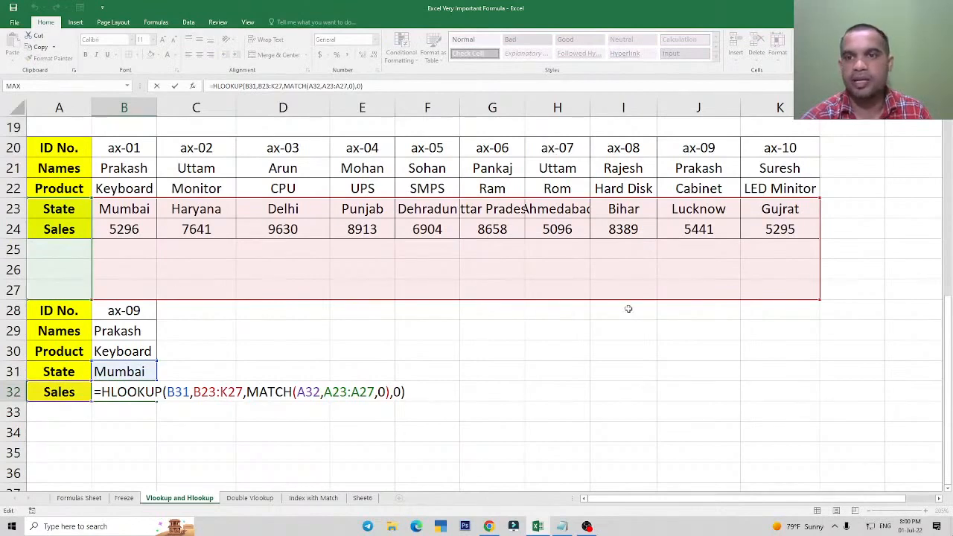
pyautogui.press('Escape')
pyautogui.click(121, 336)
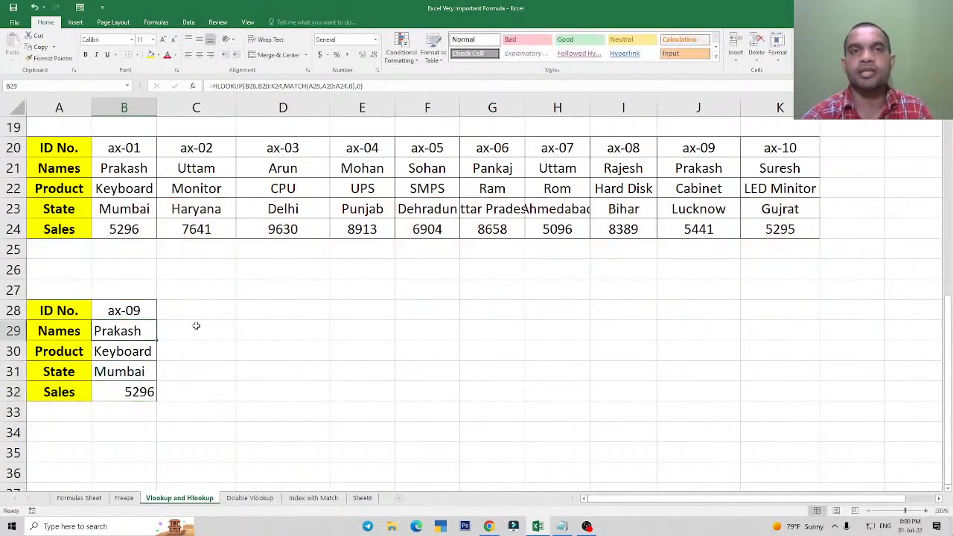
pyautogui.press('F2')
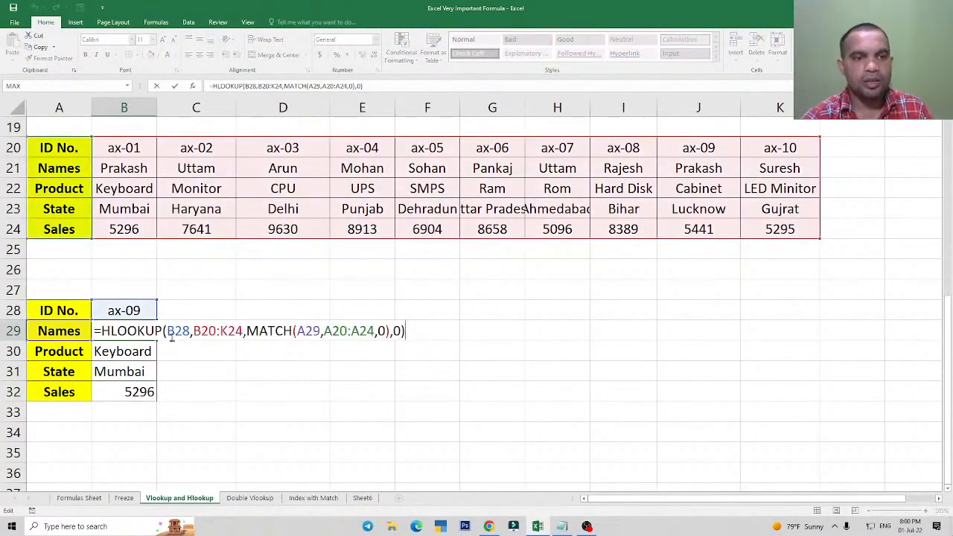
pyautogui.click(169, 332)
pyautogui.press('Escape')
pyautogui.press('Escape')
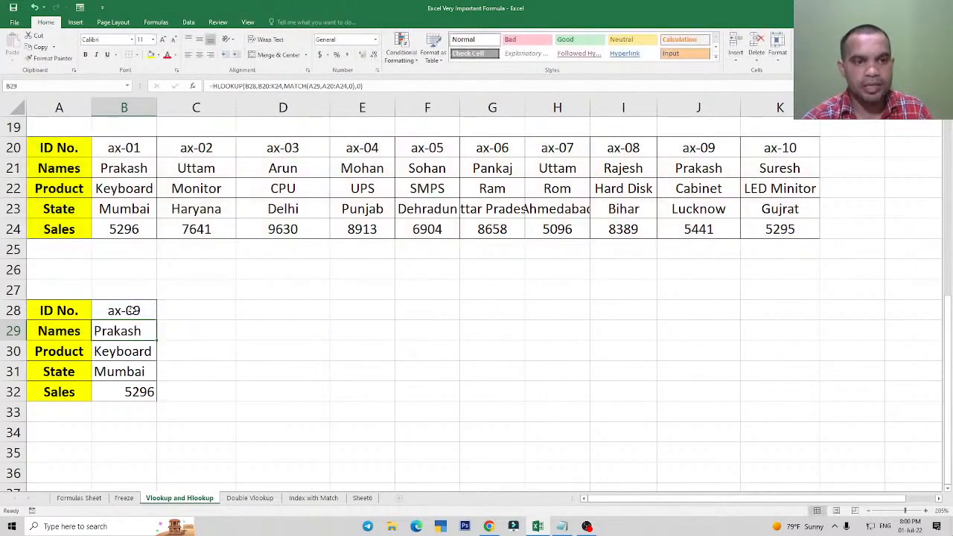
# Enter two more lookup IDs beside the existing one, ax-08 in C28 and ax-7 in D28.
pyautogui.click(192, 310)
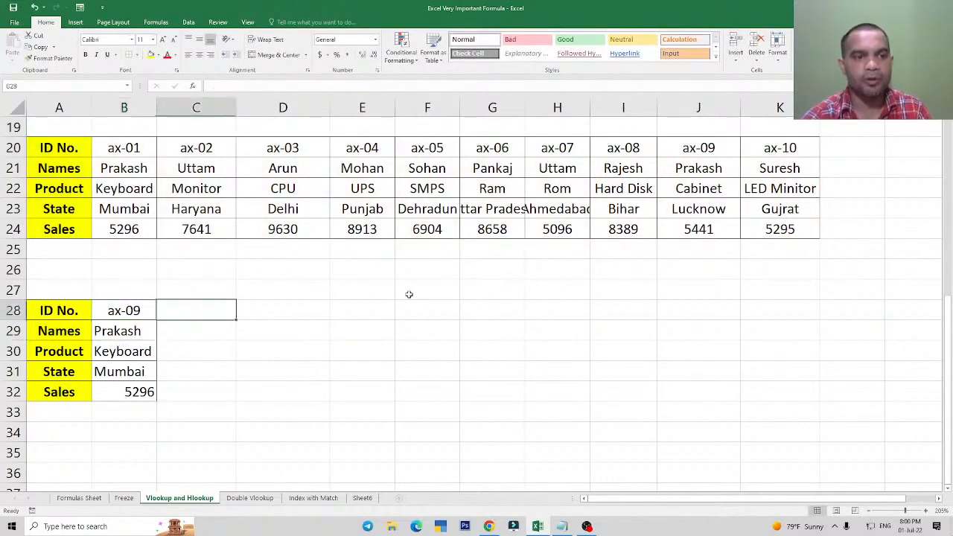
pyautogui.write('ax-01')
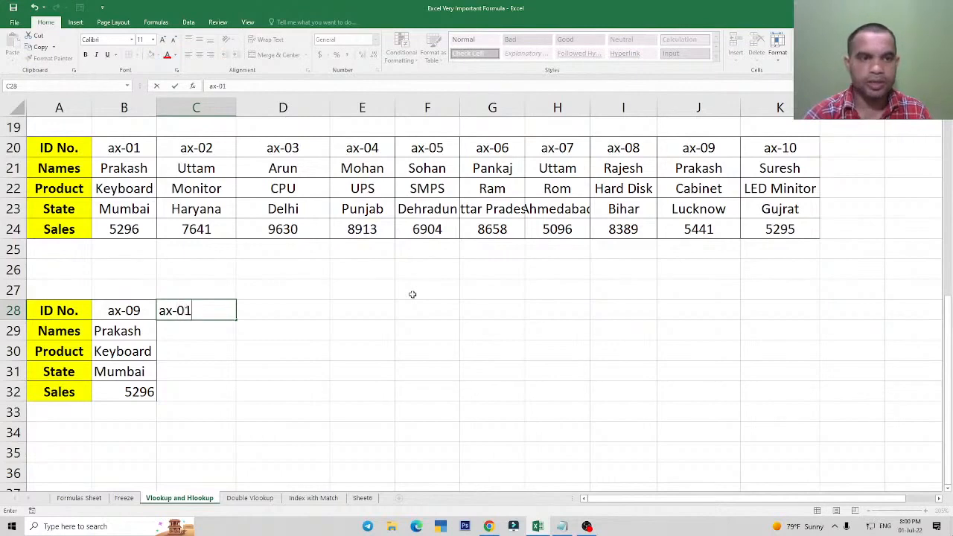
pyautogui.press('BackSpace')
pyautogui.press('BackSpace')
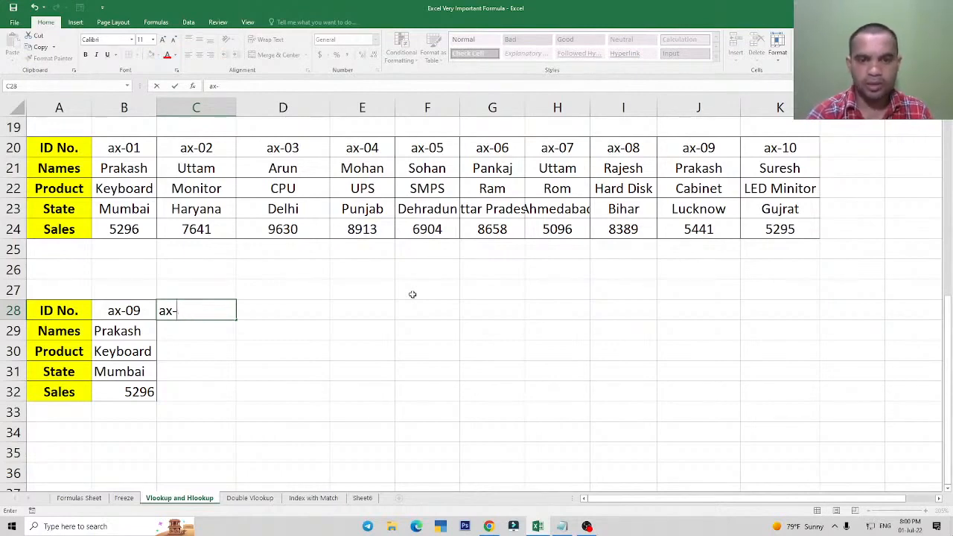
pyautogui.write('08')
pyautogui.press('Tab')
pyautogui.write('ax')
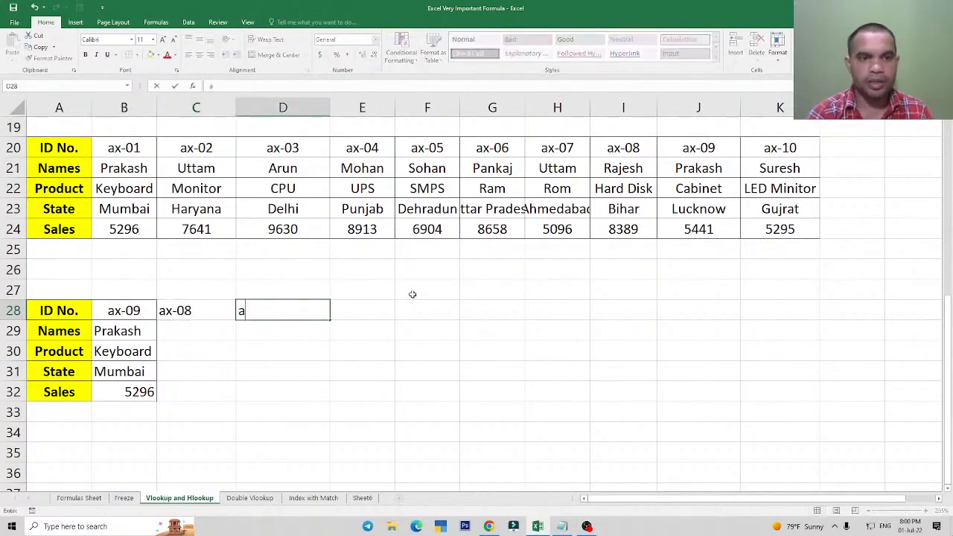
pyautogui.write('-7')
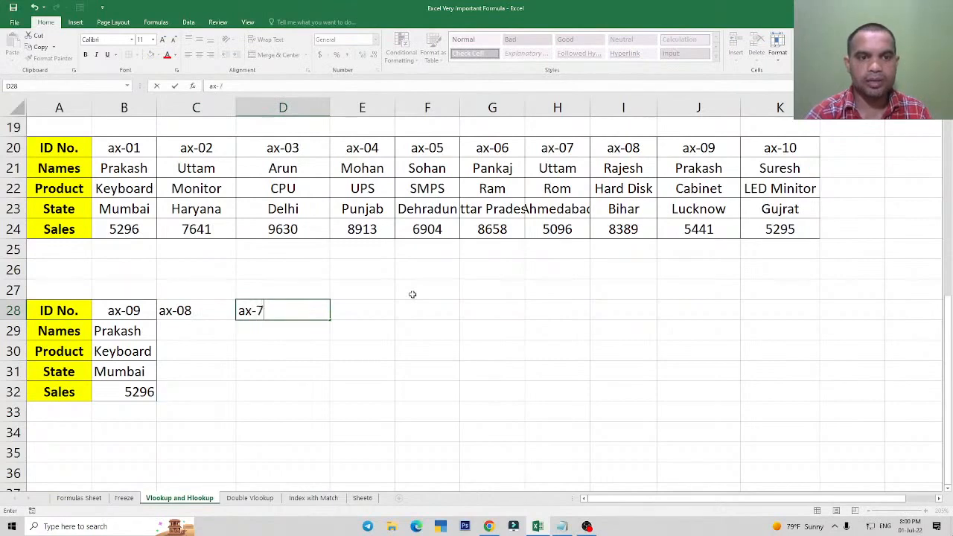
pyautogui.press('Left')
# Add borders to all cells of the new ID columns, C28:D32.
pyautogui.hotkey('shift', 'Right')
pyautogui.hotkey('shift', 'Down')
pyautogui.hotkey('shift', 'Down')
pyautogui.hotkey('shift', 'Down')
pyautogui.hotkey('shift', 'Down')
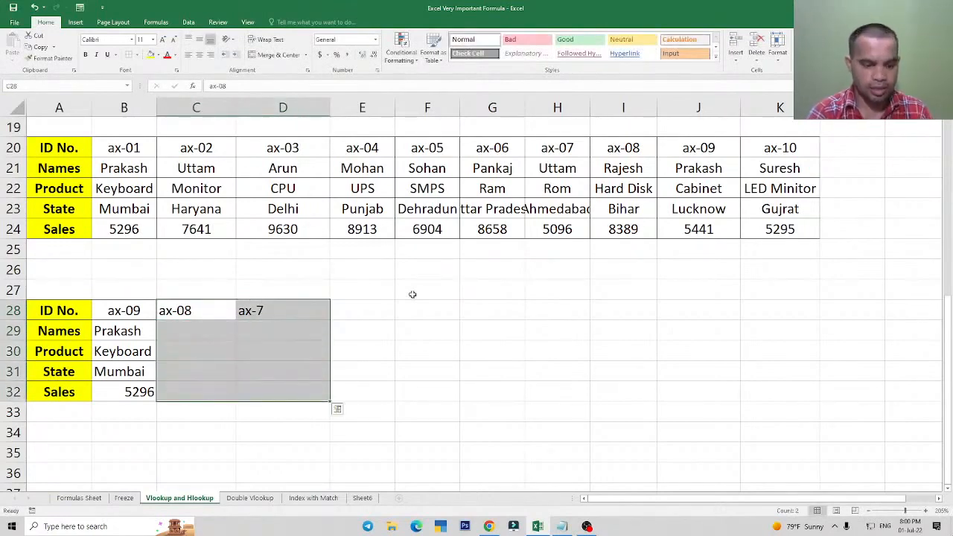
# Center the two new ID entries in C28:D28 horizontally.
pyautogui.moveTo(188, 312); pyautogui.dragTo(276, 302)
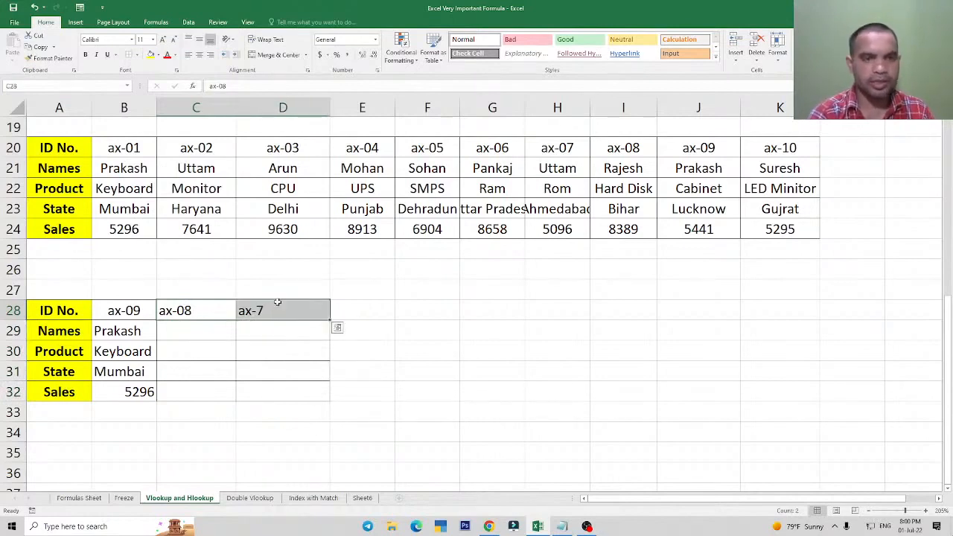
pyautogui.hotkey('alt', 'h')
pyautogui.press('a')
pyautogui.press('c')
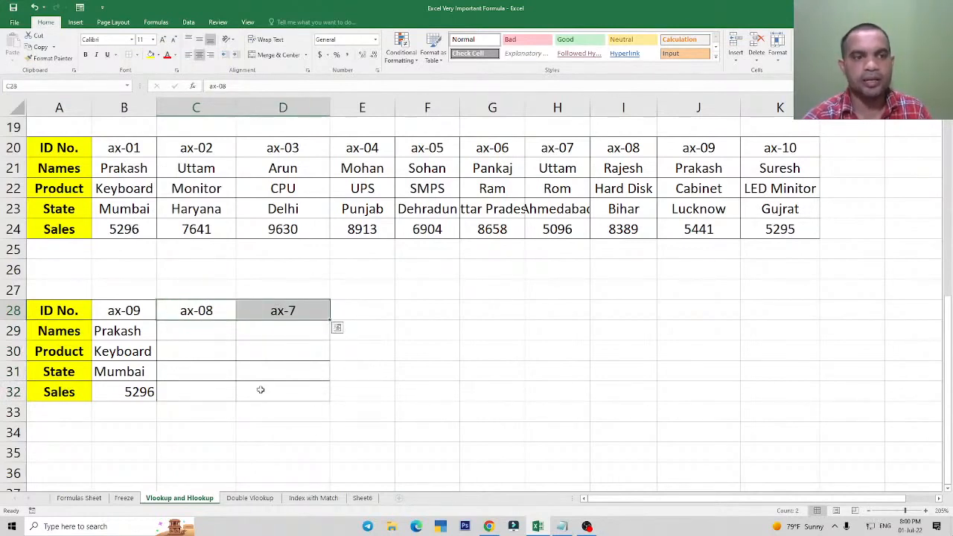
# Open the HLOOKUP formula in the Names cell B29 for editing.
pyautogui.click(129, 334)
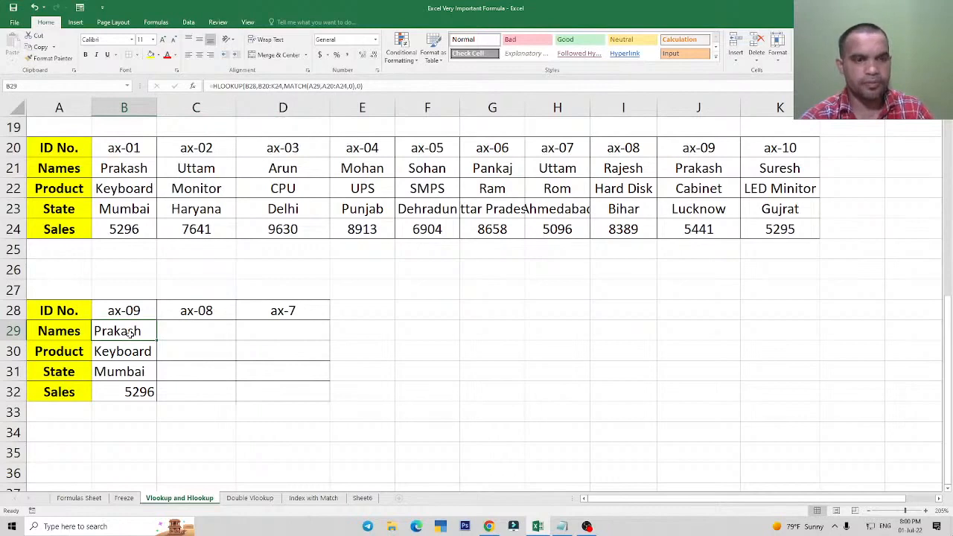
pyautogui.press('F2')
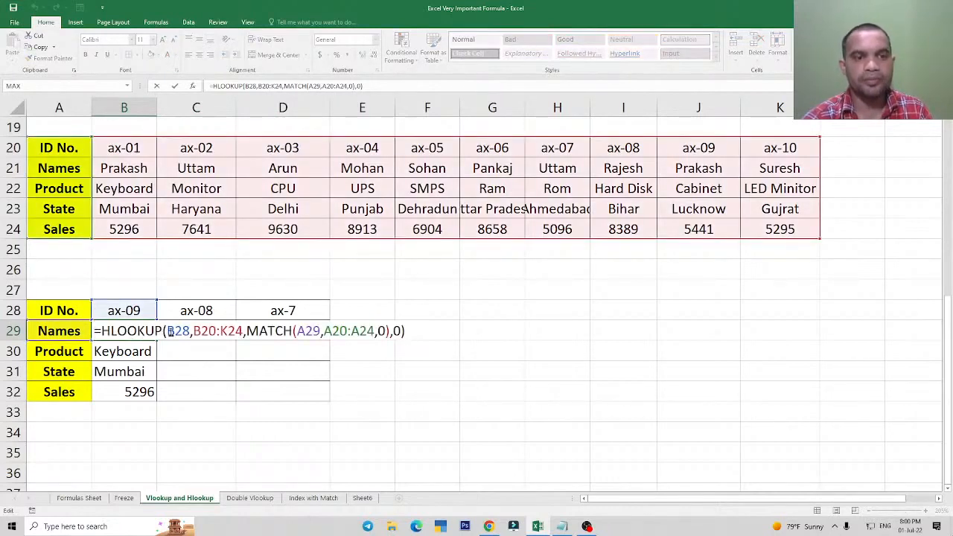
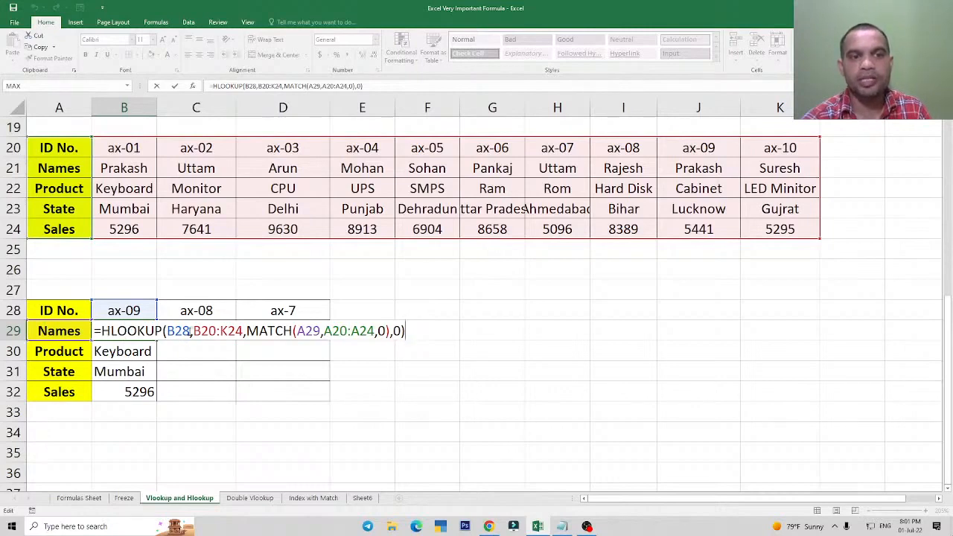
# Lock the column of the HLOOKUP lookup value in B29, making it $B28.
pyautogui.click(168, 331)
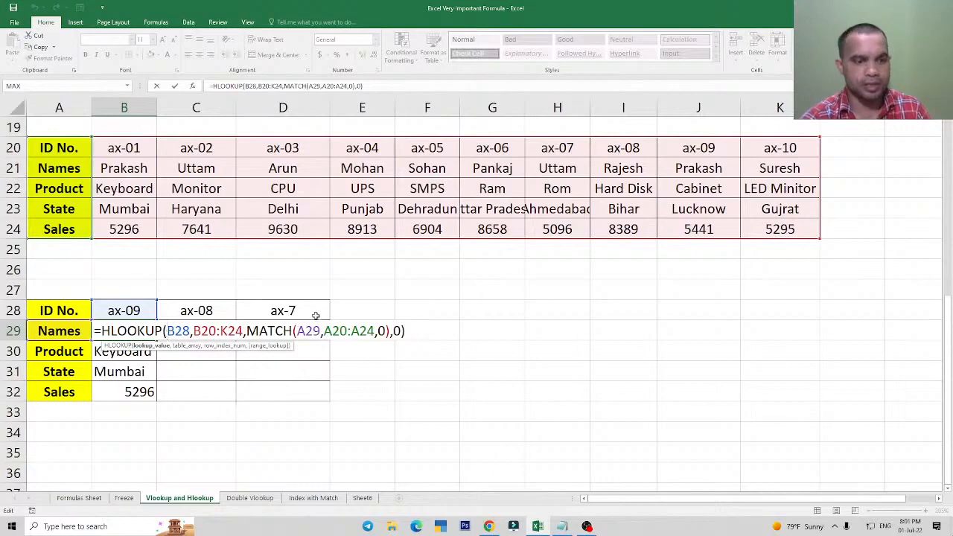
pyautogui.press('F4')
pyautogui.press('F4')
pyautogui.press('F4')
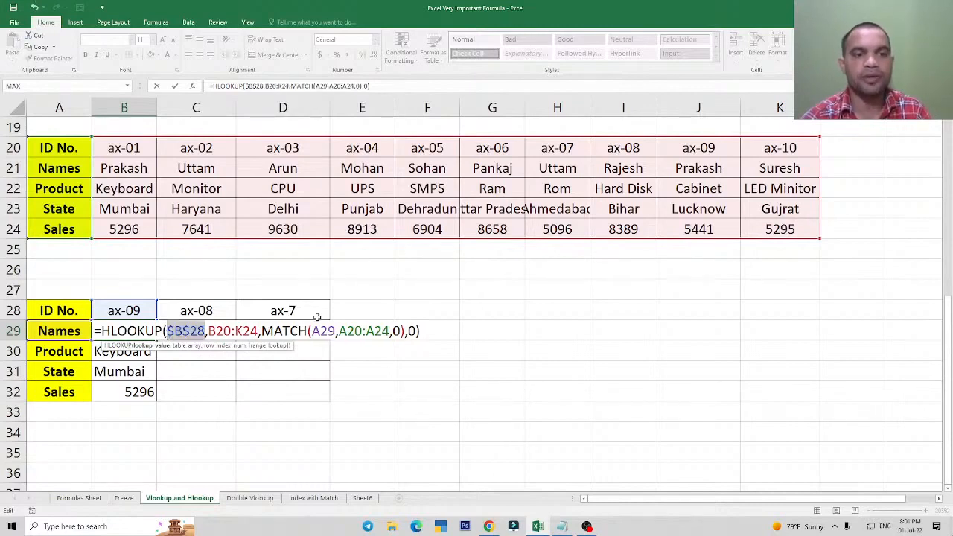
# Make the HLOOKUP table range in the B29 formula fully absolute as $B$20:$K$24.
pyautogui.click(201, 331)
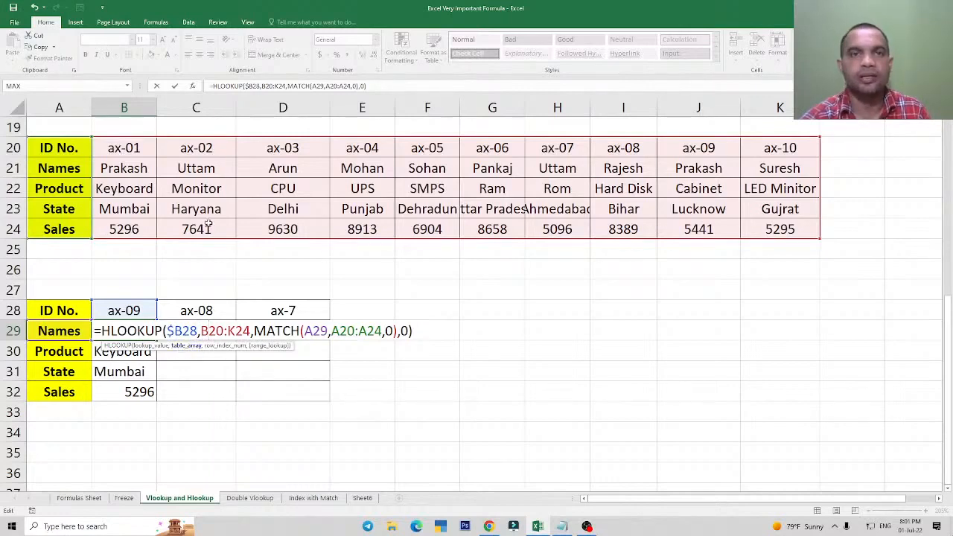
pyautogui.moveTo(200, 330); pyautogui.dragTo(252, 331)
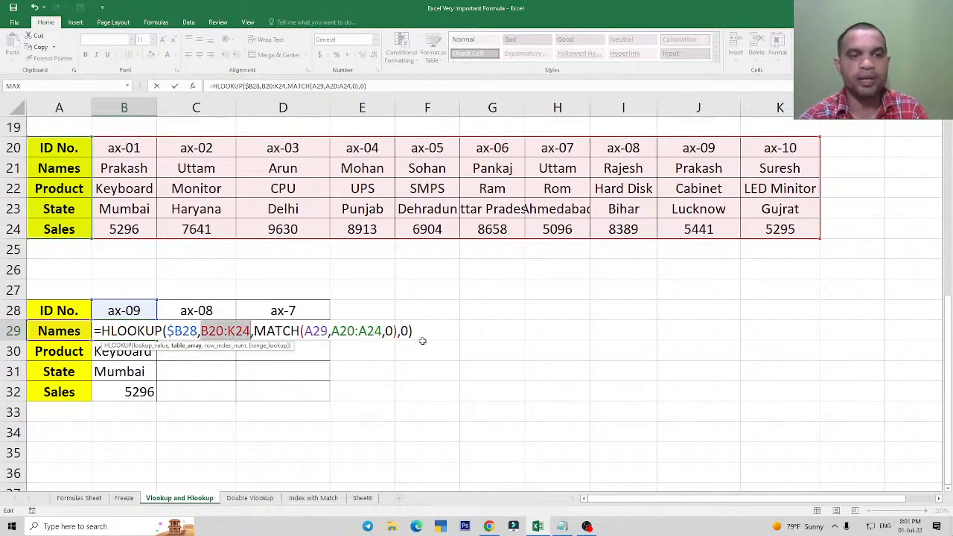
pyautogui.press('F4')
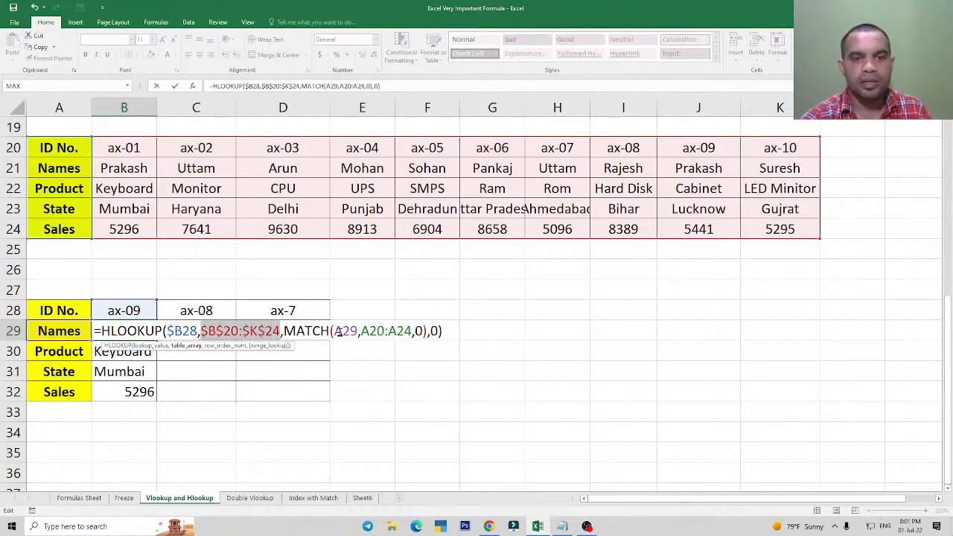
# Lock only the column of the MATCH lookup value in the B29 formula, making it $A29.
pyautogui.moveTo(333, 331); pyautogui.dragTo(358, 331)
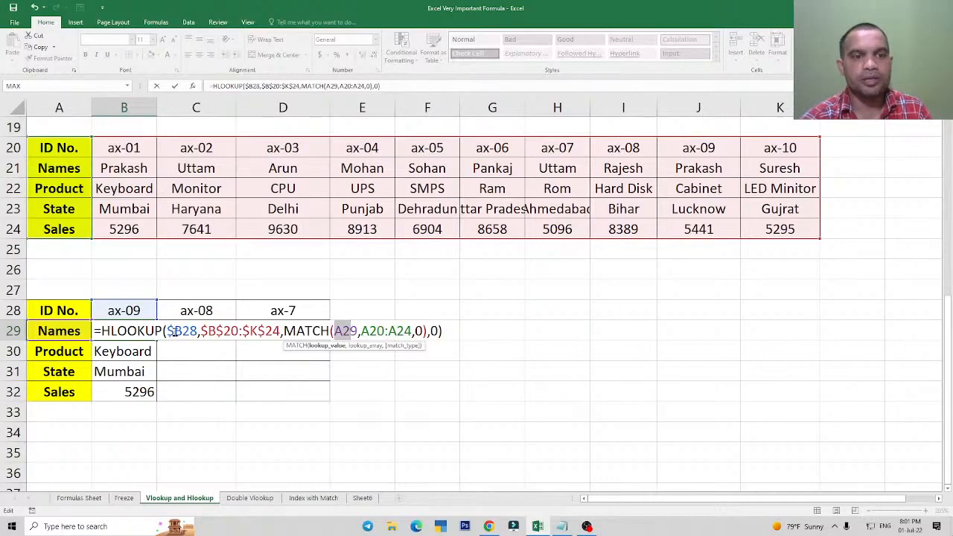
pyautogui.click(172, 331)
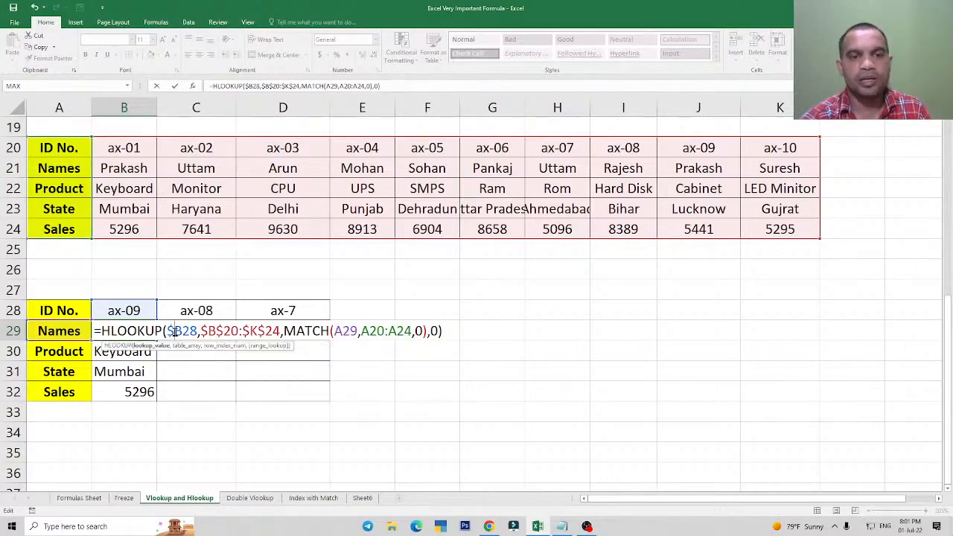
pyautogui.doubleClick(341, 332)
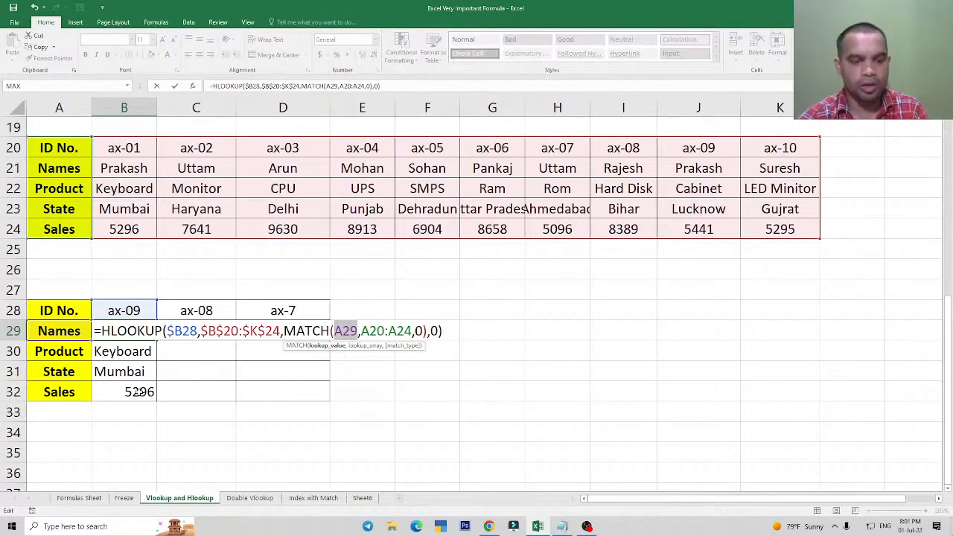
pyautogui.press('F4')
pyautogui.press('F4')
pyautogui.press('F4')
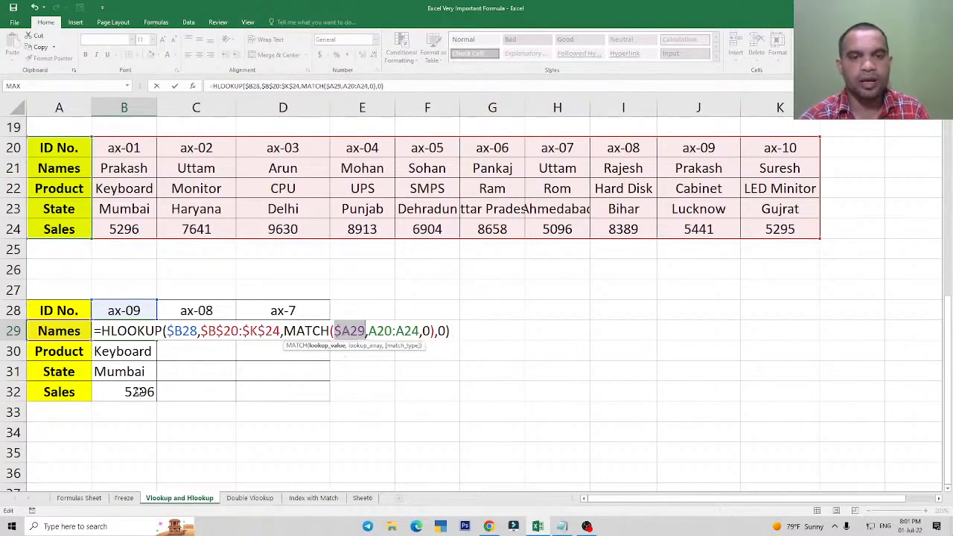
# Change the HLOOKUP lookup value in the B29 formula to the row-locked reference B$28.
pyautogui.moveTo(168, 333); pyautogui.dragTo(198, 333)
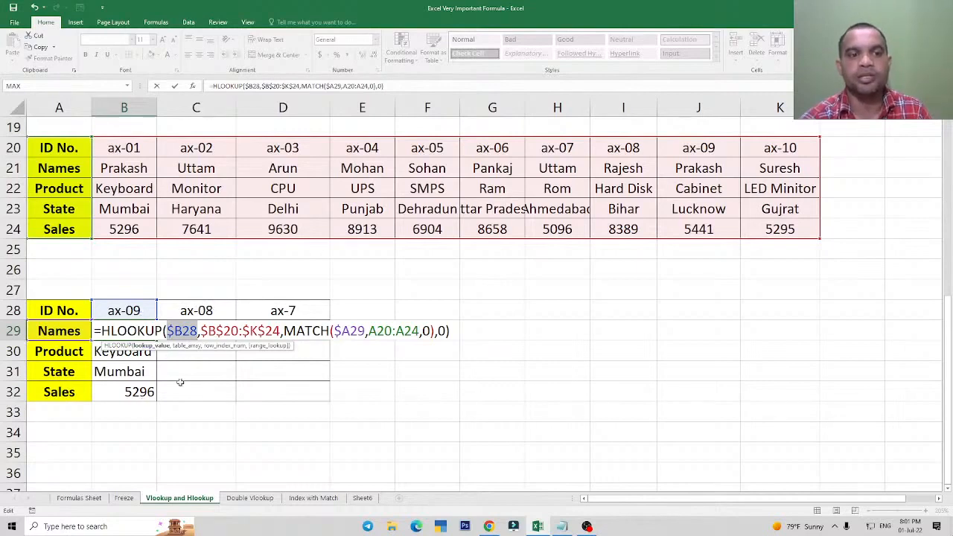
pyautogui.click(174, 331)
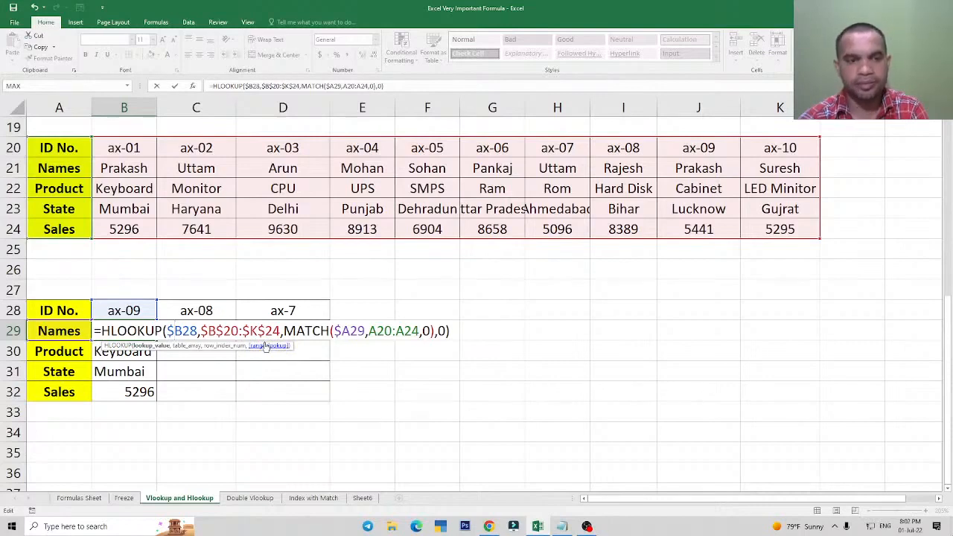
pyautogui.press('F4')
pyautogui.press('F4')
pyautogui.press('F4')
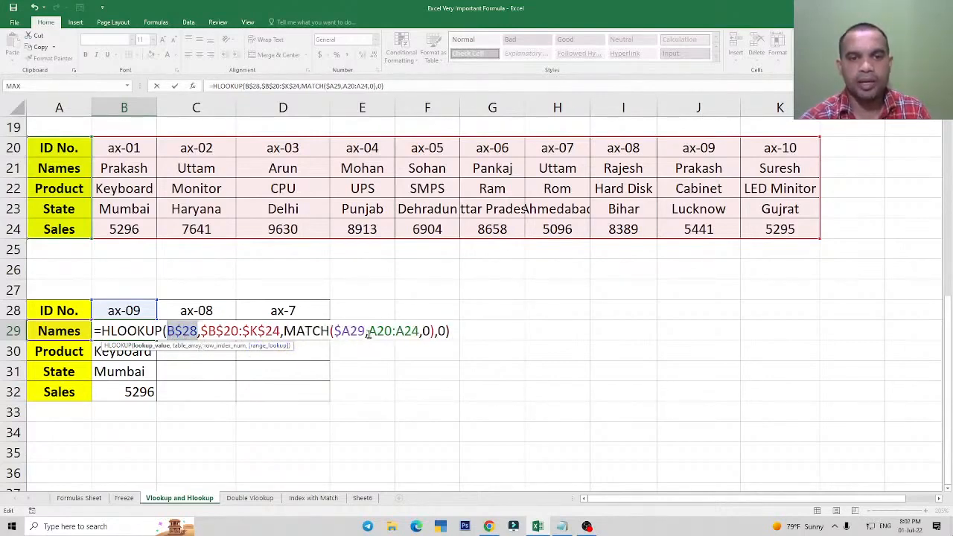
# Make the MATCH lookup range absolute as $A$20:$A$24 and commit the B29 formula.
pyautogui.moveTo(368, 331); pyautogui.dragTo(419, 332)
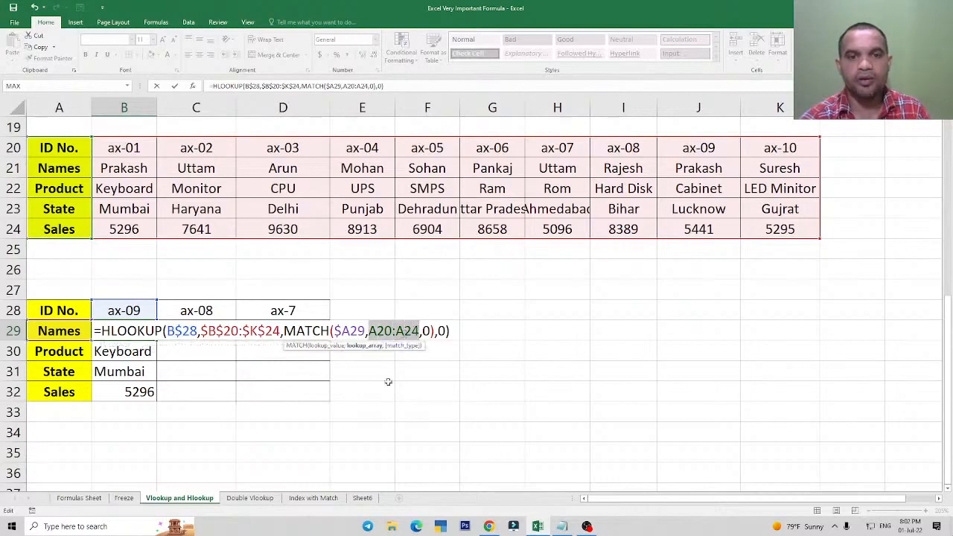
pyautogui.press('F4')
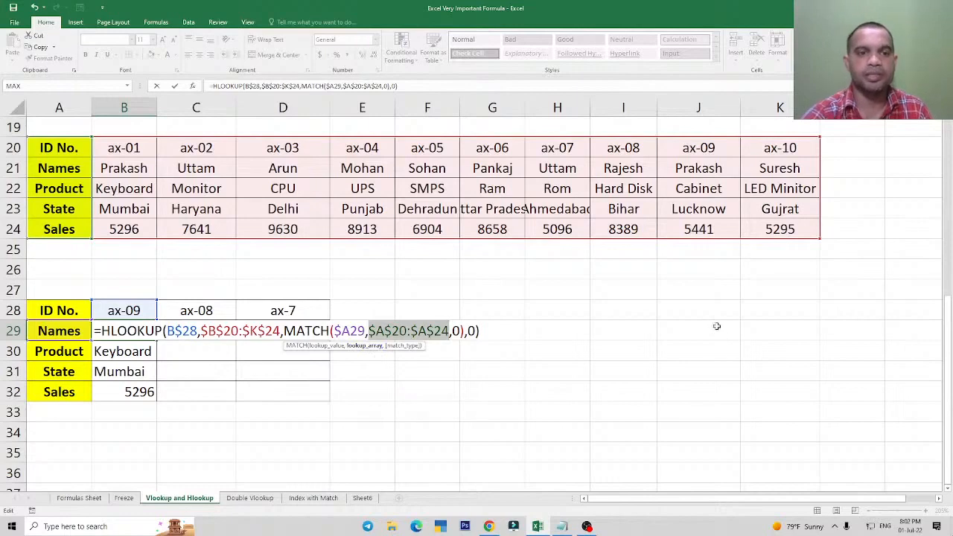
pyautogui.press('Return')
# Fill the Names formula from B29 down through the Product, State and Sales rows to B32.
pyautogui.press('Up')
pyautogui.hotkey('shift', 'Down')
pyautogui.hotkey('shift', 'Down')
pyautogui.hotkey('shift', 'Down')
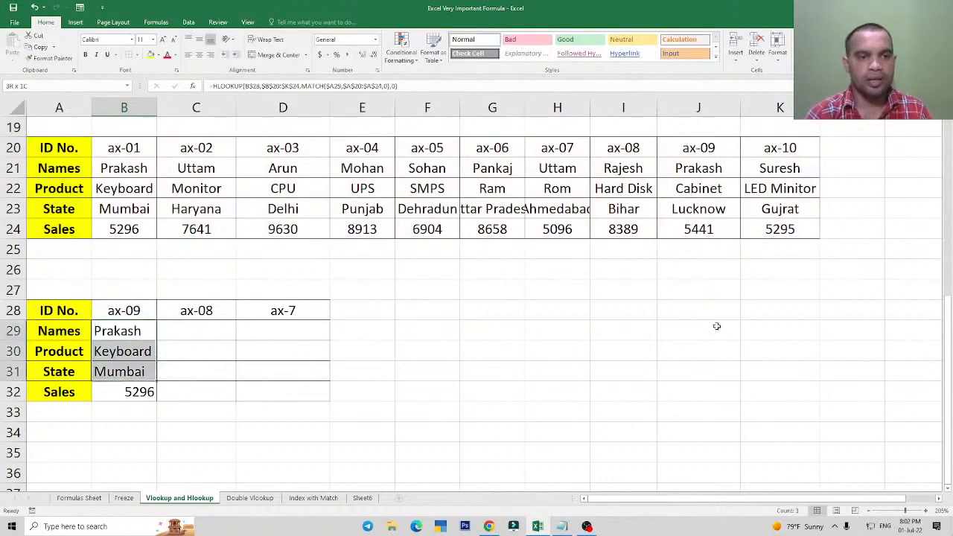
pyautogui.hotkey('ctrl', 'd')
pyautogui.press('Down')
pyautogui.press('Up')
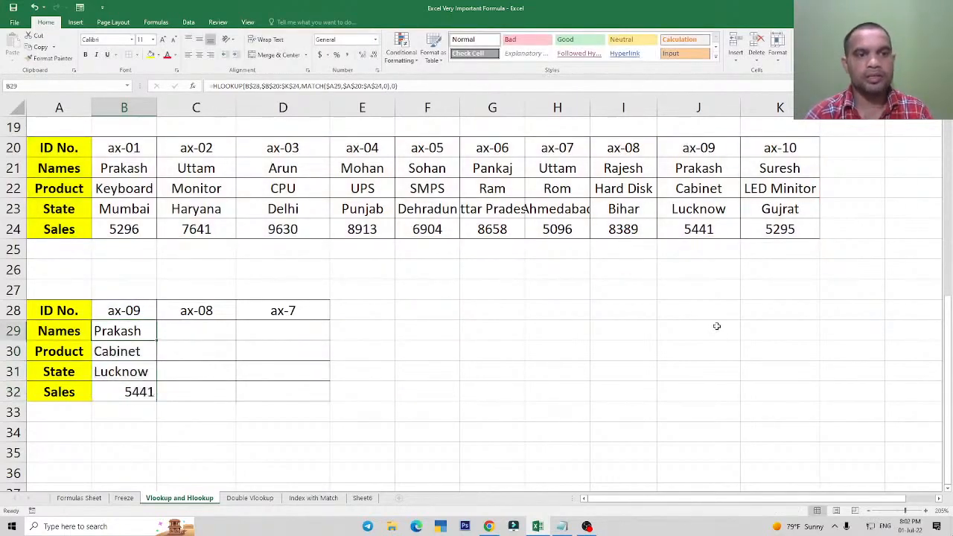
# Fill the formulas in B29:B32 across the other two ID columns, covering B29:D32.
pyautogui.press('F2')
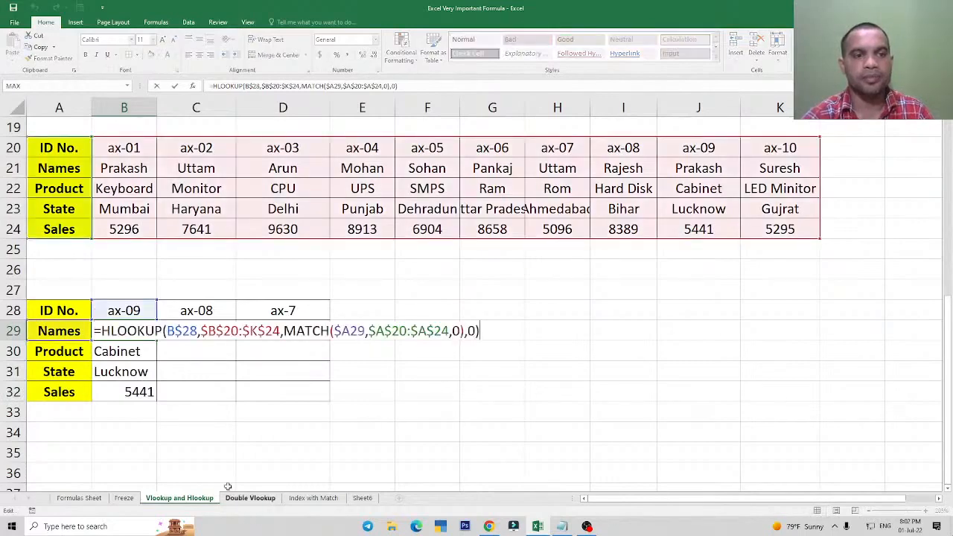
pyautogui.press('Return')
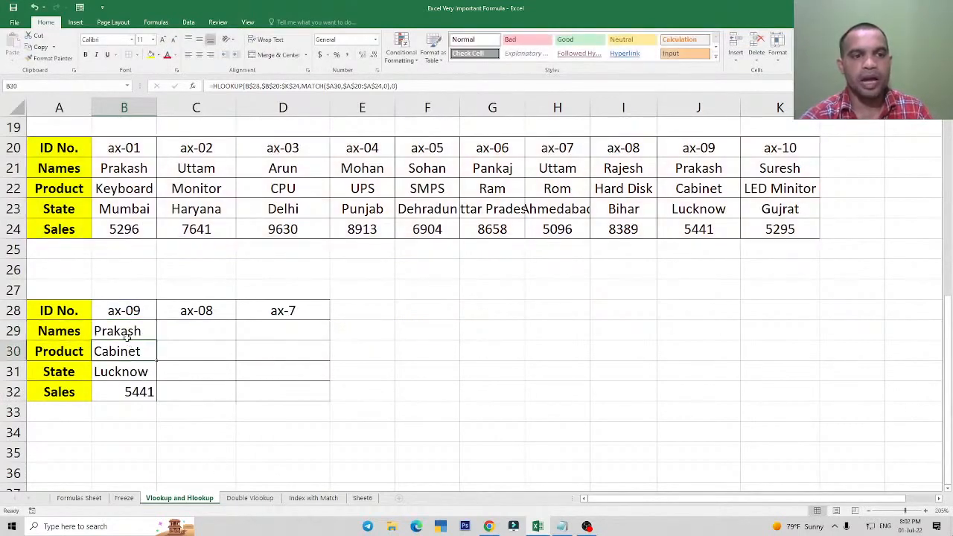
pyautogui.click(129, 329)
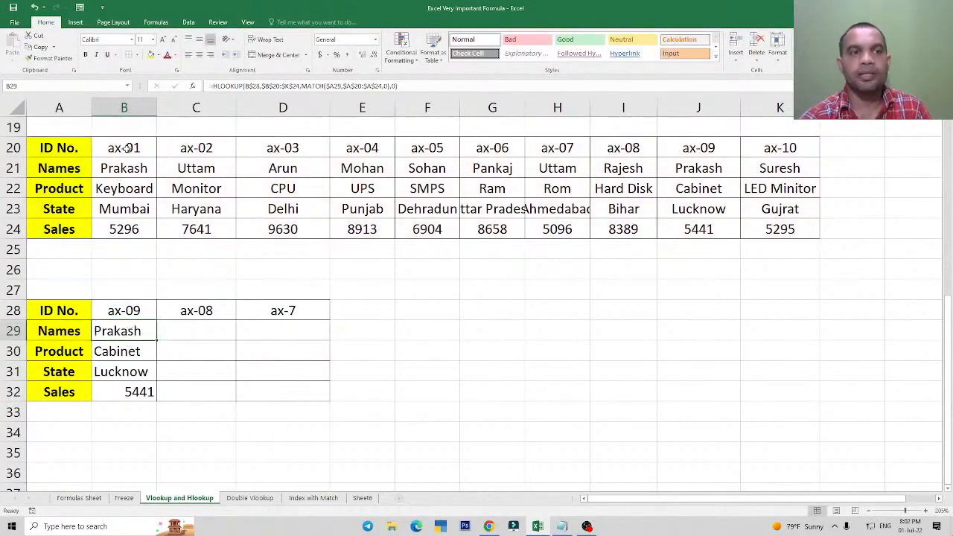
pyautogui.moveTo(125, 147); pyautogui.dragTo(139, 227)
pyautogui.moveTo(125, 330); pyautogui.dragTo(278, 391)
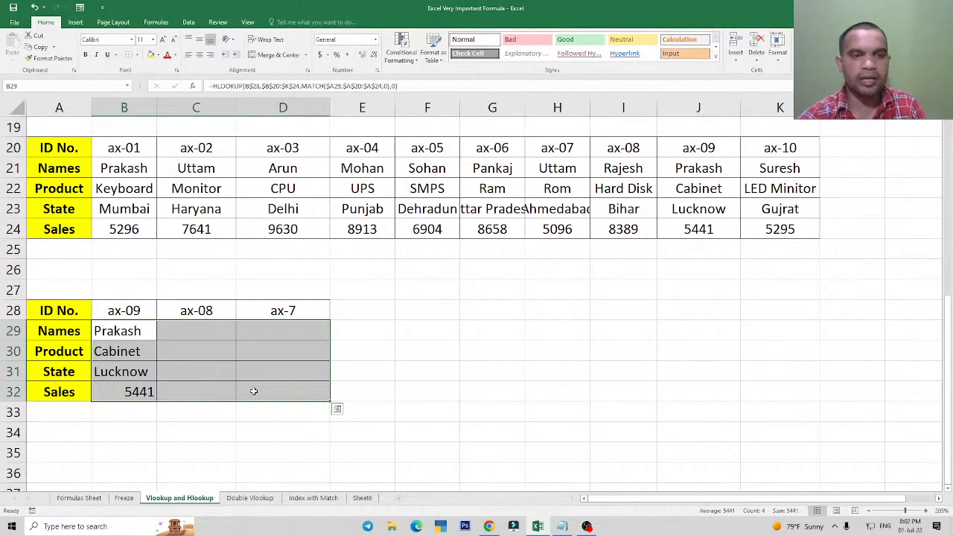
pyautogui.hotkey('ctrl', 'r')
# Check the formula in D29 and correct the ID in D28 to ax-07 to match the source table.
pyautogui.click(275, 329)
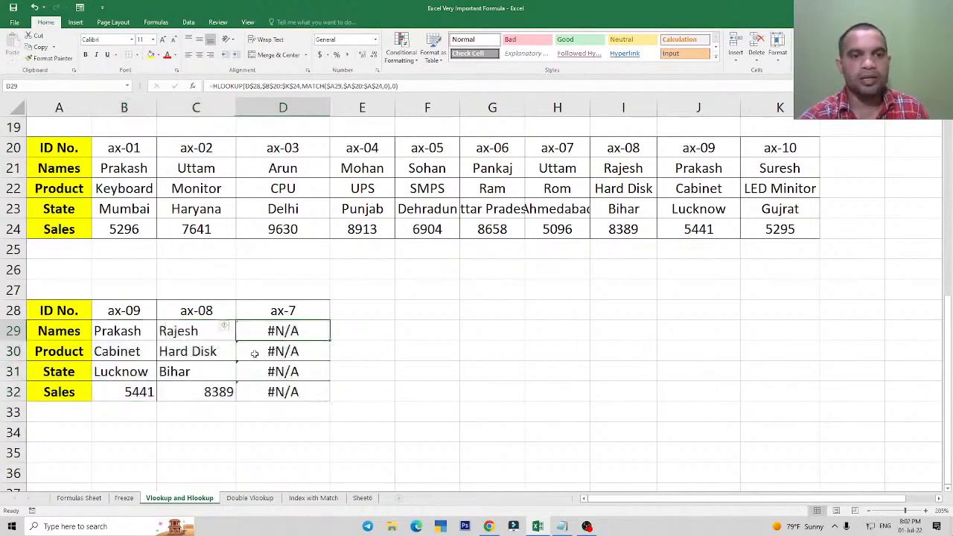
pyautogui.doubleClick(289, 335)
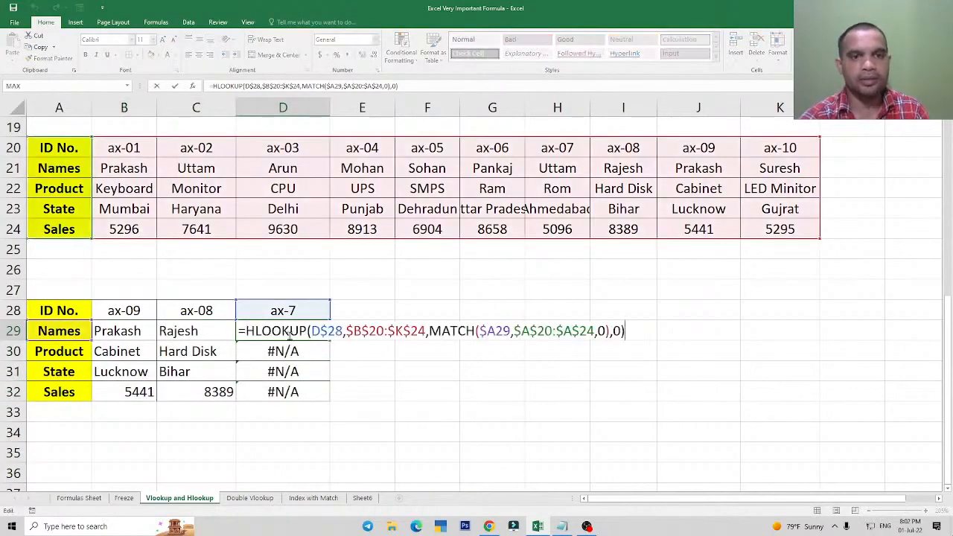
pyautogui.press('Escape')
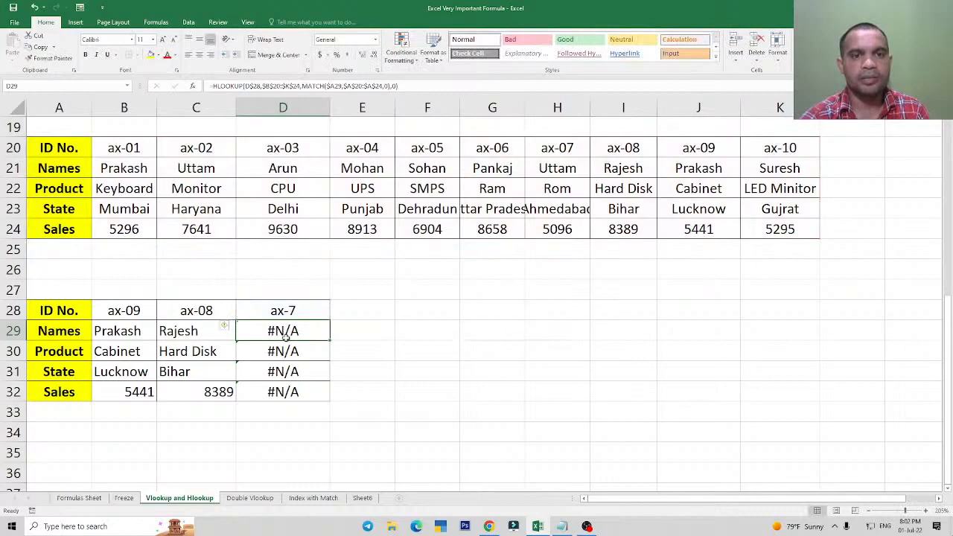
pyautogui.click(284, 312)
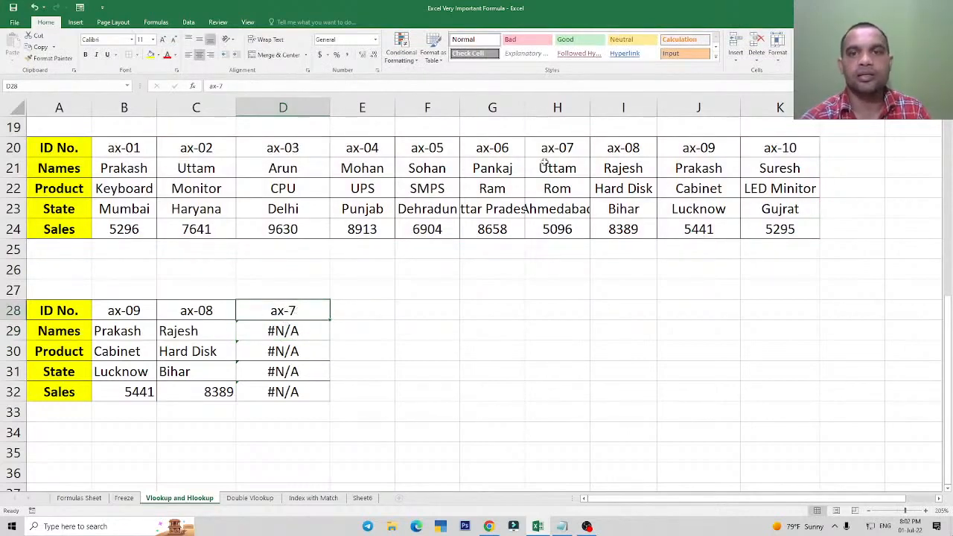
pyautogui.doubleClick(290, 311)
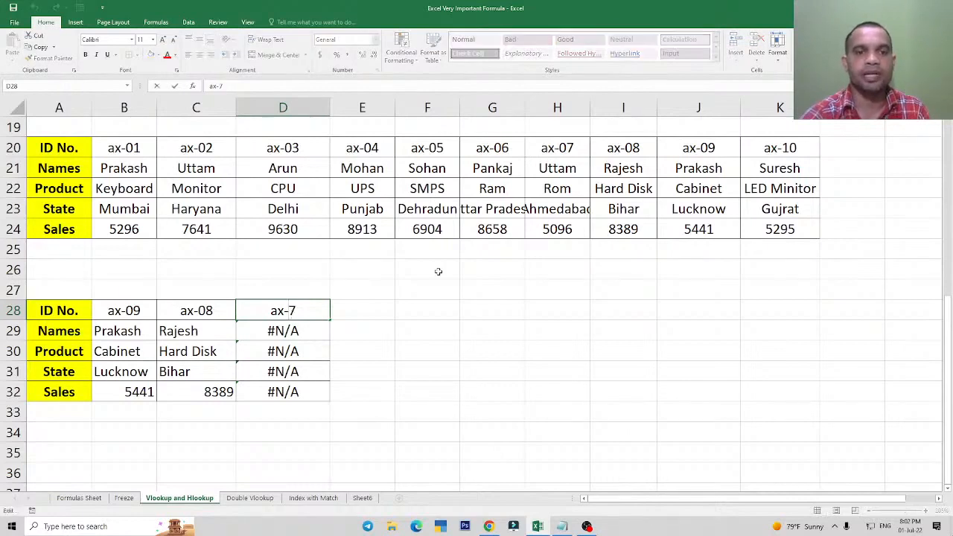
pyautogui.write('0')
pyautogui.hotkey('ctrl', 'Return')
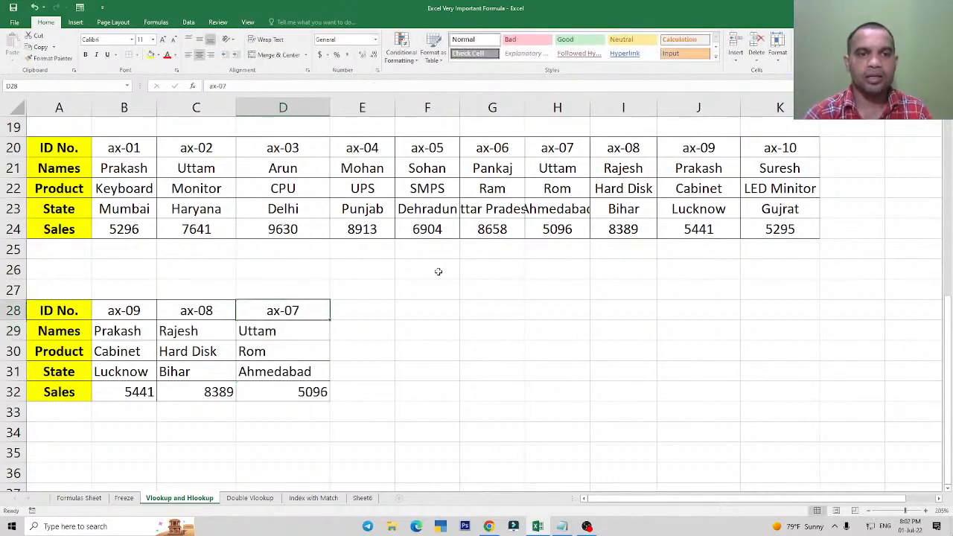
# Review the Names formulas in B29, C29 and D29 to compare how their references adjust across the columns.
pyautogui.moveTo(140, 312)
pyautogui.mouseDown()
pyautogui.moveTo(297, 372)
pyautogui.moveTo(316, 393)
pyautogui.mouseUp()
pyautogui.click(132, 334)
pyautogui.doubleClick(132, 334)
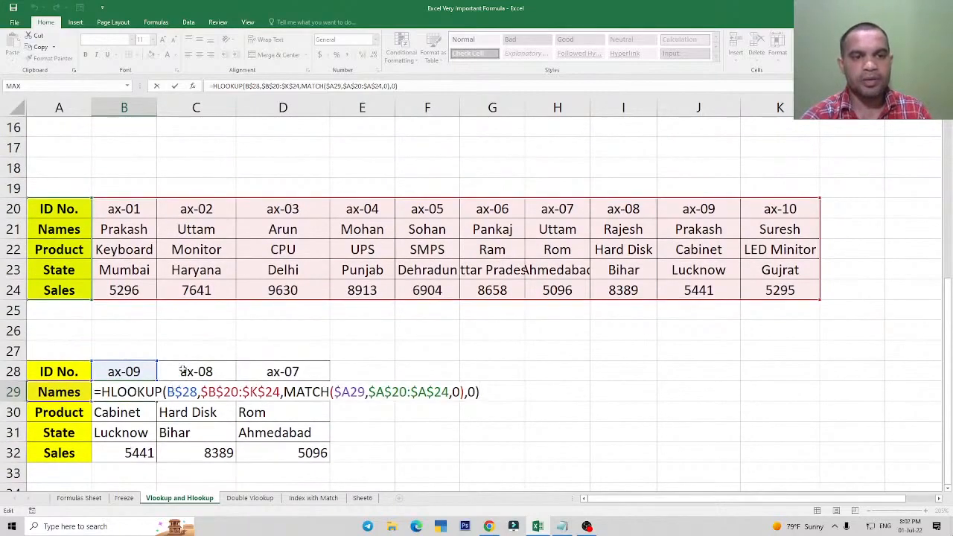
pyautogui.hotkey('ctrl', 'Return')
pyautogui.scroll(-1, 244, 320)
pyautogui.doubleClick(123, 331)
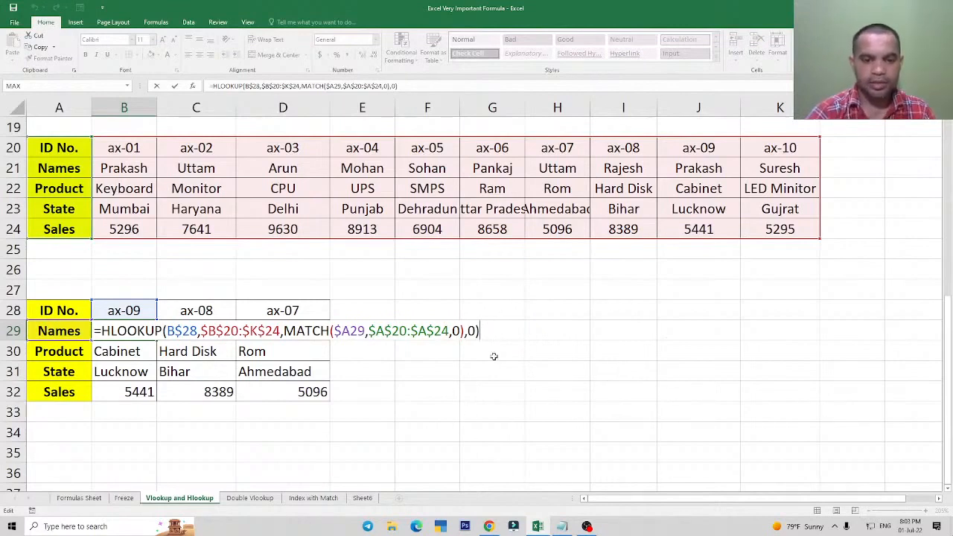
pyautogui.hotkey('ctrl', 'Return')
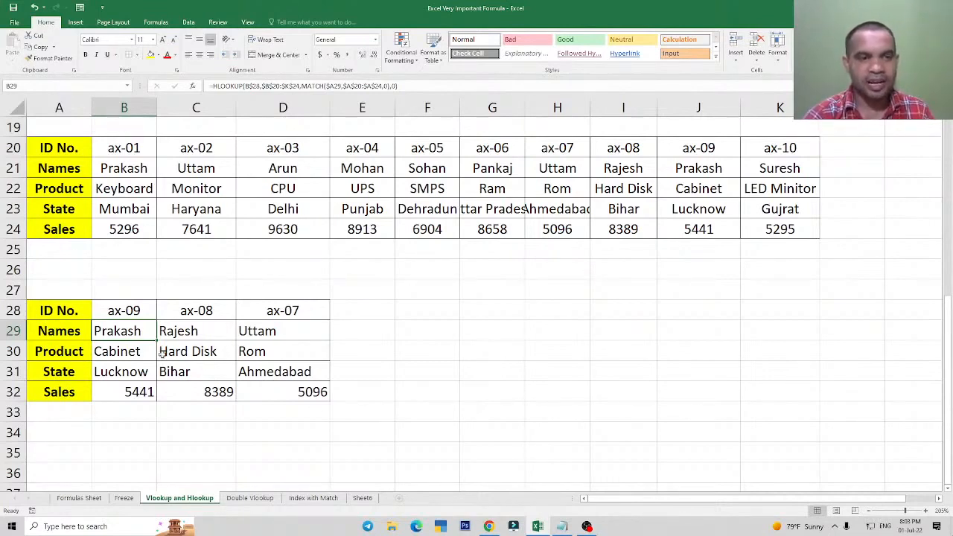
pyautogui.doubleClick(131, 331)
pyautogui.click(172, 333)
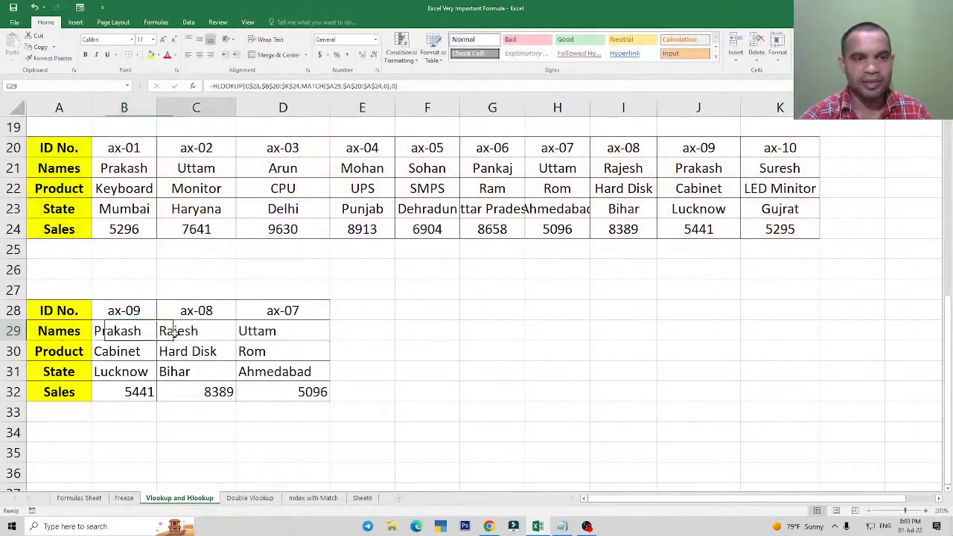
pyautogui.doubleClick(173, 333)
pyautogui.press('Escape')
pyautogui.doubleClick(268, 332)
pyautogui.press('Escape')
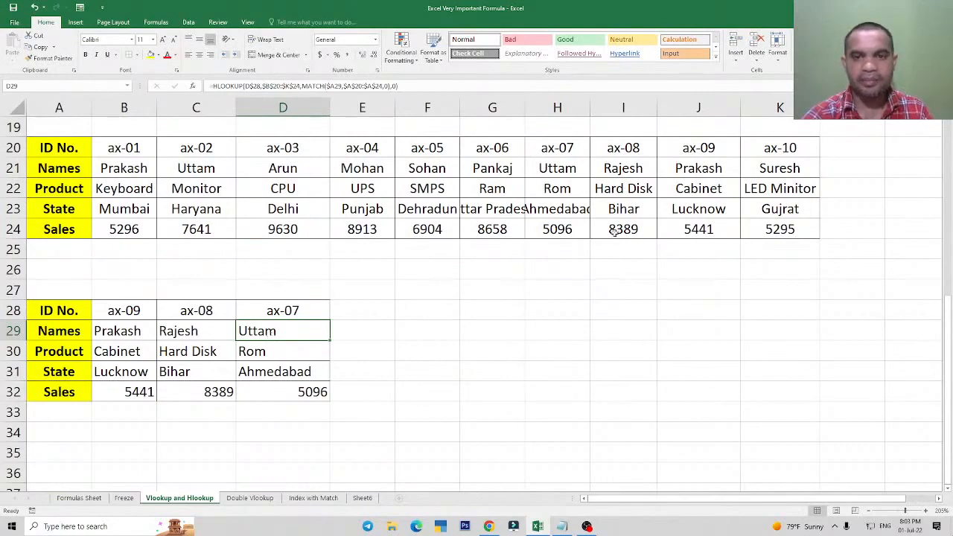
pyautogui.click(207, 326)
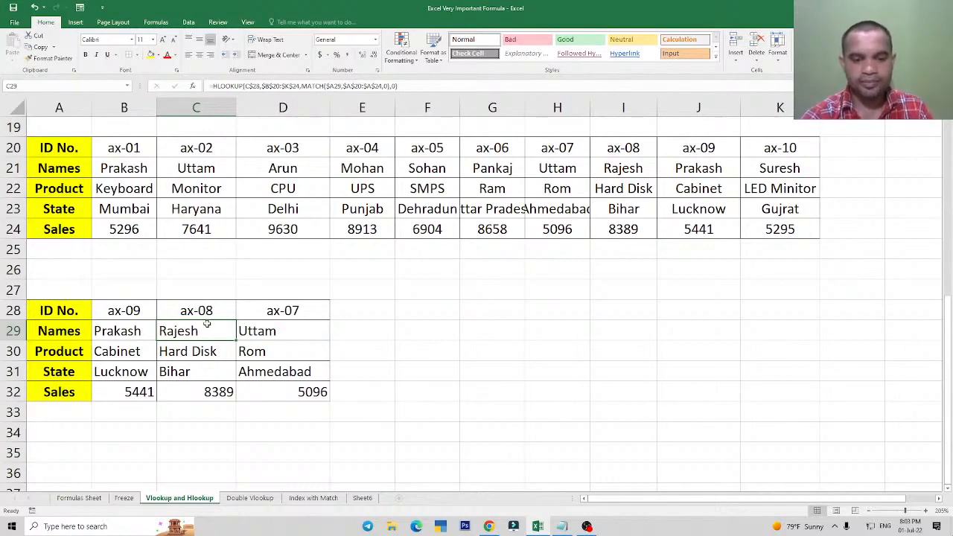
pyautogui.click(550, 330)
pyautogui.click(489, 311)
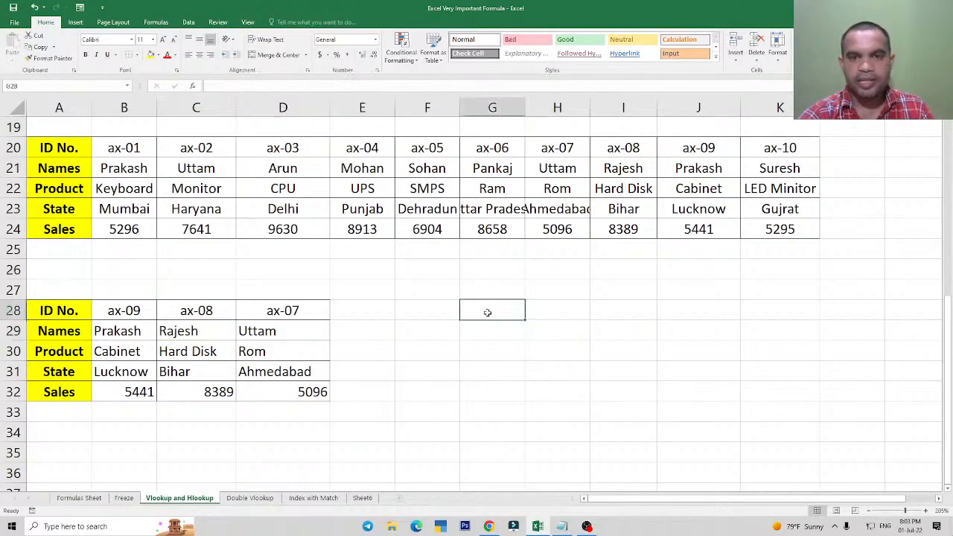
pyautogui.click(557, 313)
pyautogui.click(487, 317)
pyautogui.click(577, 311)
pyautogui.click(492, 328)
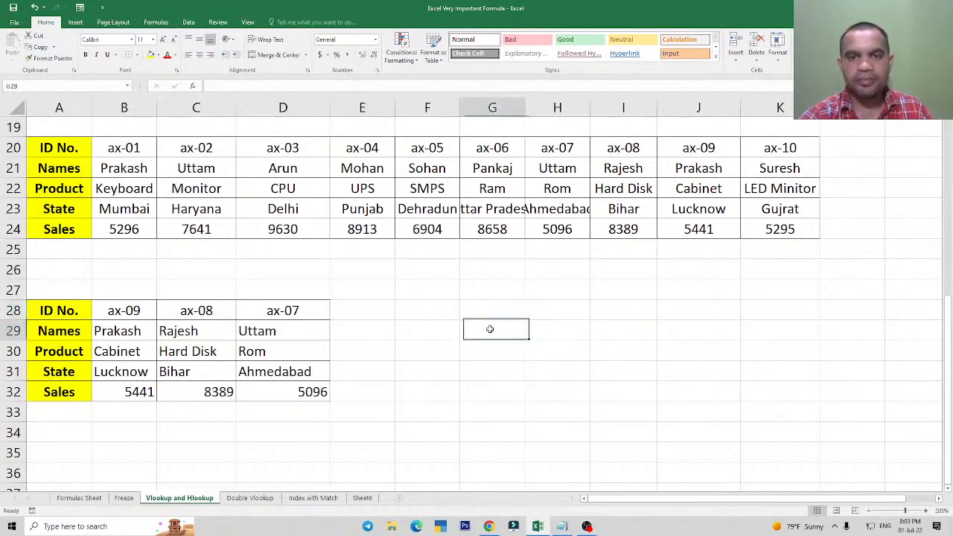
# Select the source table's row labels from ID No. to Sales in A20:A24.
pyautogui.click(59, 149)
pyautogui.moveTo(58, 150); pyautogui.dragTo(63, 231)
pyautogui.click(63, 230)
pyautogui.moveTo(54, 152); pyautogui.dragTo(55, 227)
pyautogui.moveTo(55, 152); pyautogui.dragTo(56, 229)
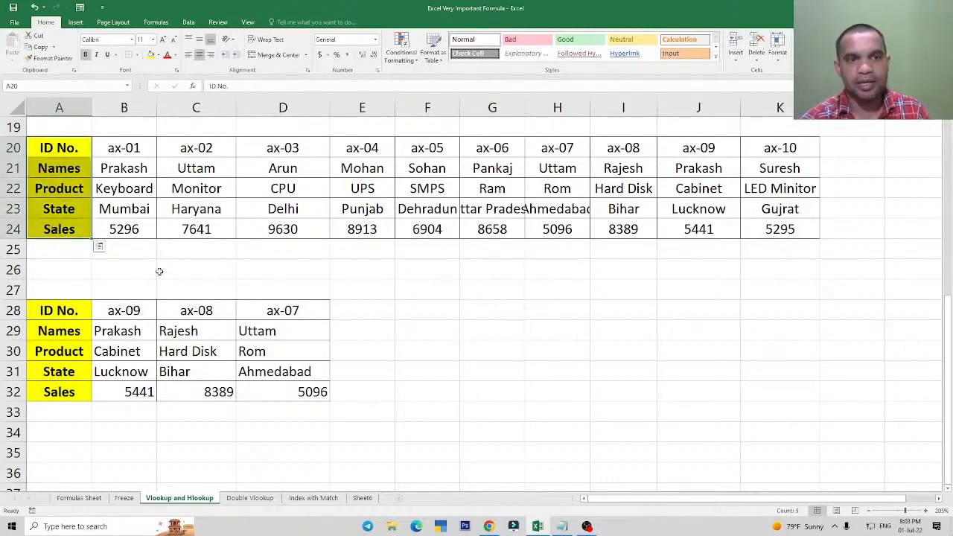
# Enter the label state in cell G29 as a test value for a standalone MATCH example.
pyautogui.click(490, 337)
pyautogui.write('sta')
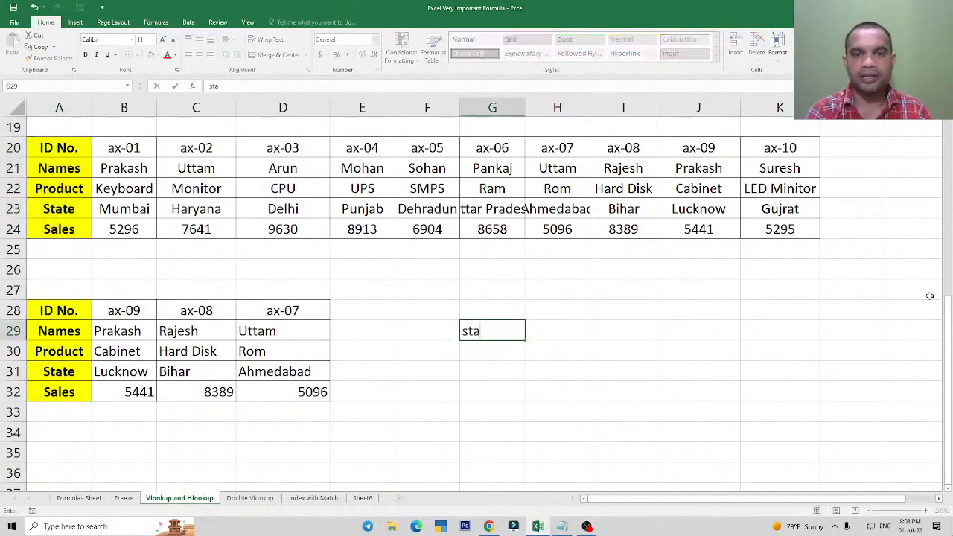
pyautogui.write('te')
pyautogui.press('Return')
pyautogui.press('Up')
pyautogui.press('Right')
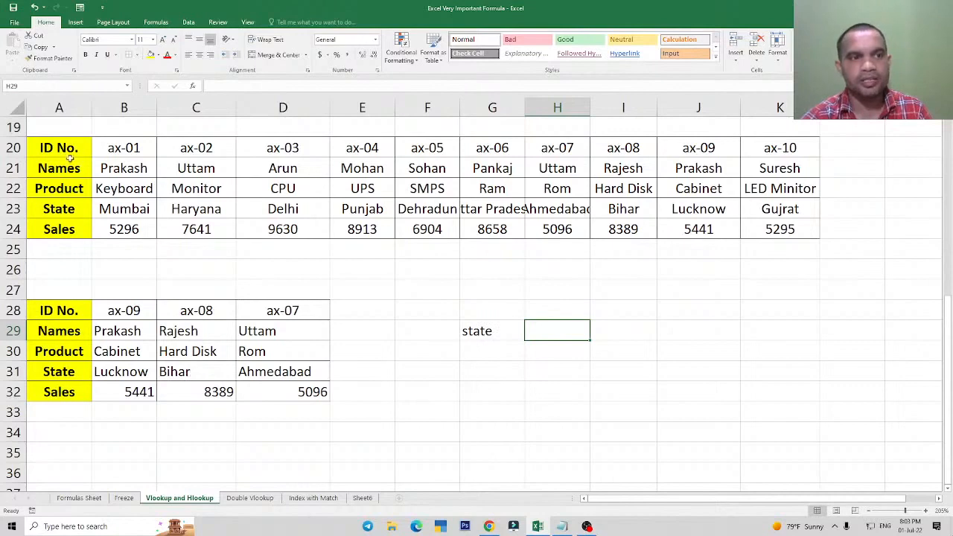
# Enter =MATCH(G29,A20:A24,0) in H29 to find the label's position among the source table's row labels.
pyautogui.moveTo(67, 148); pyautogui.dragTo(68, 237)
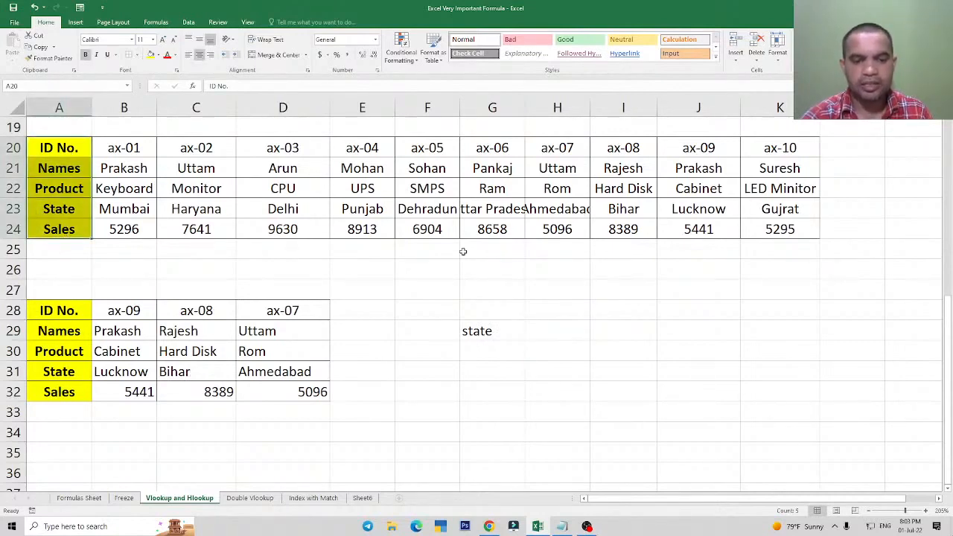
pyautogui.click(549, 331)
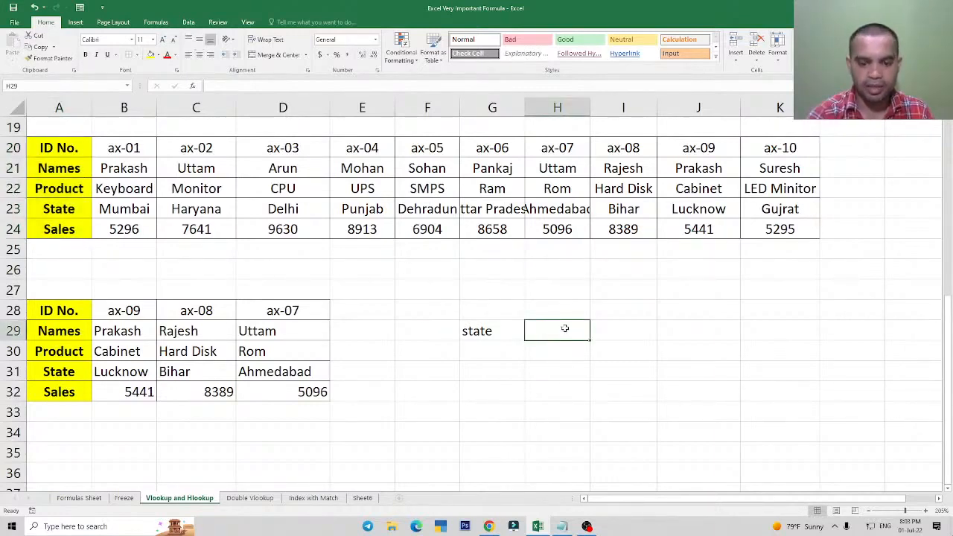
pyautogui.write('=mat')
pyautogui.press('Tab')
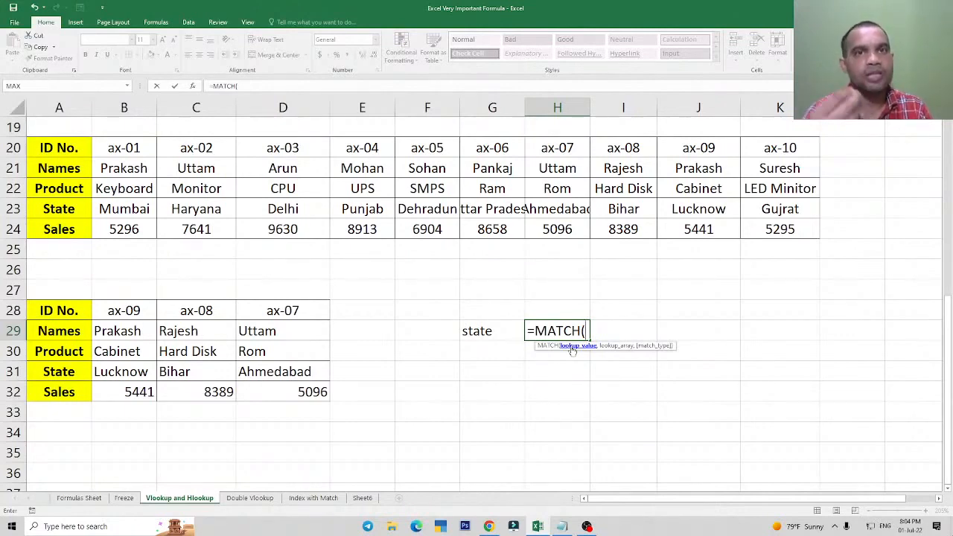
pyautogui.click(476, 335)
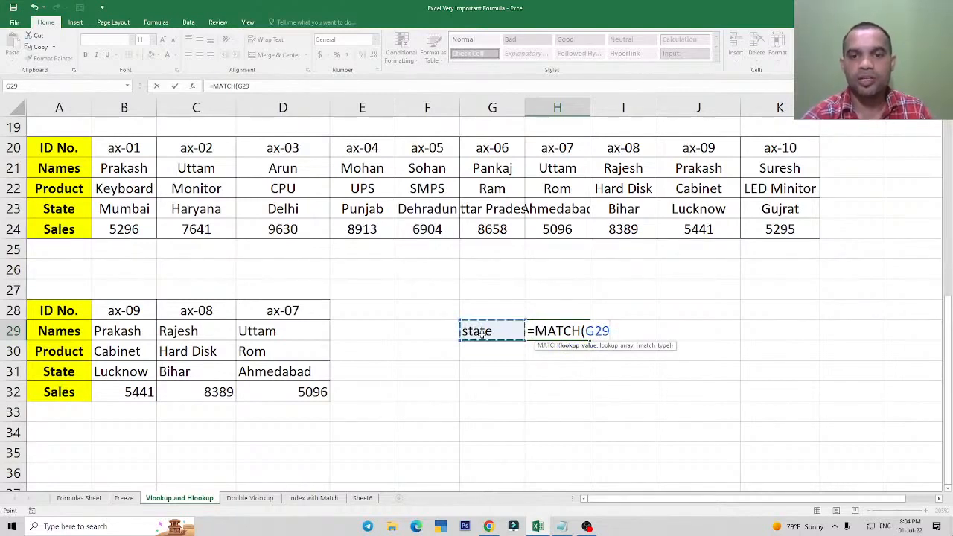
pyautogui.write(',')
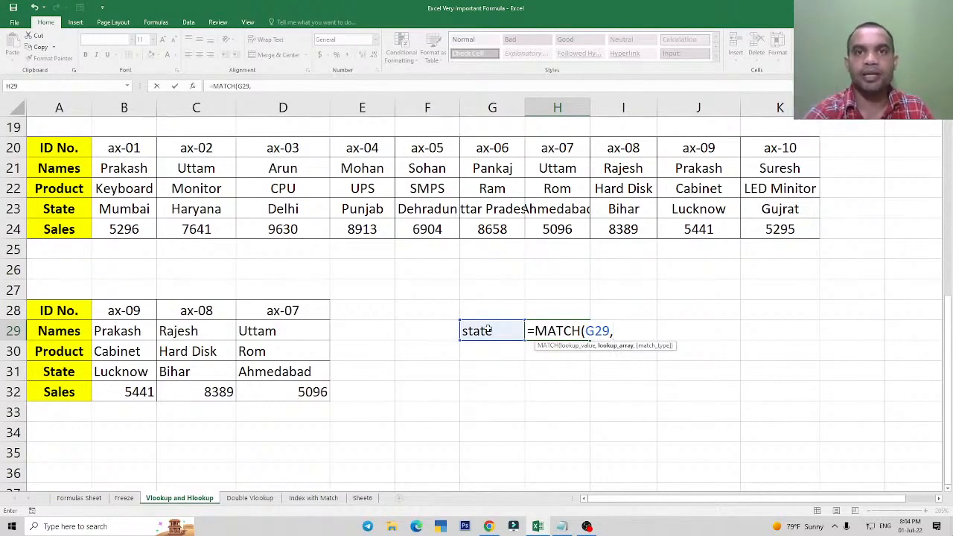
pyautogui.moveTo(61, 146); pyautogui.dragTo(65, 230)
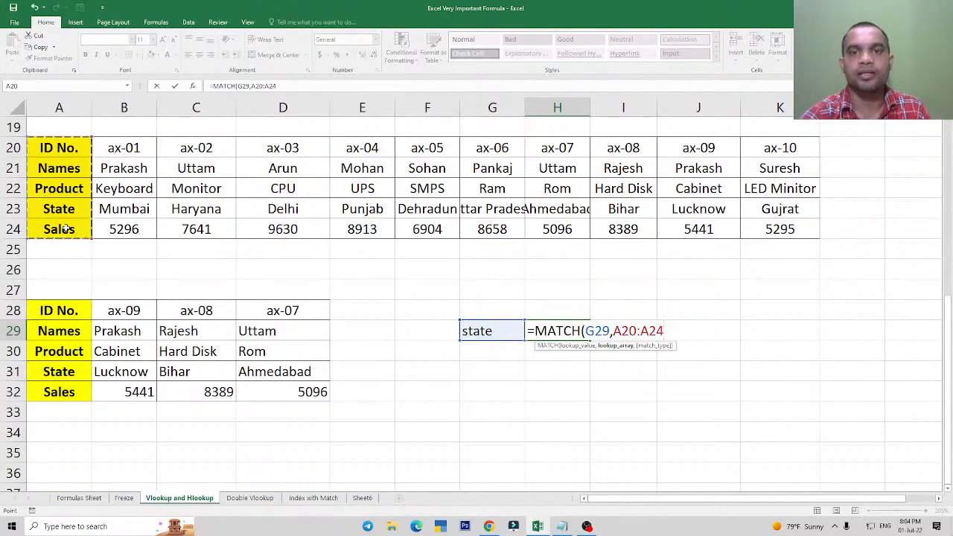
pyautogui.write(',')
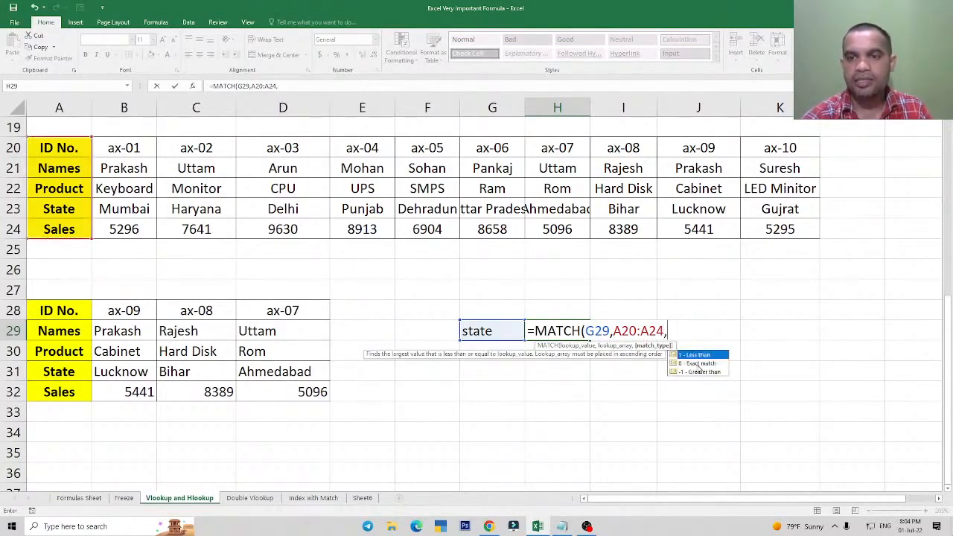
pyautogui.write('0')
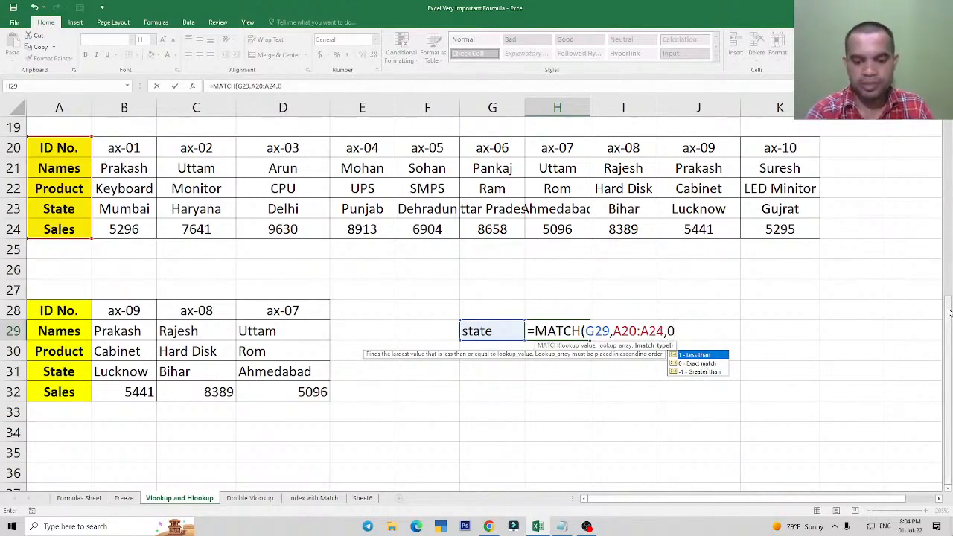
pyautogui.write(')')
pyautogui.press('Return')
pyautogui.press('Up')
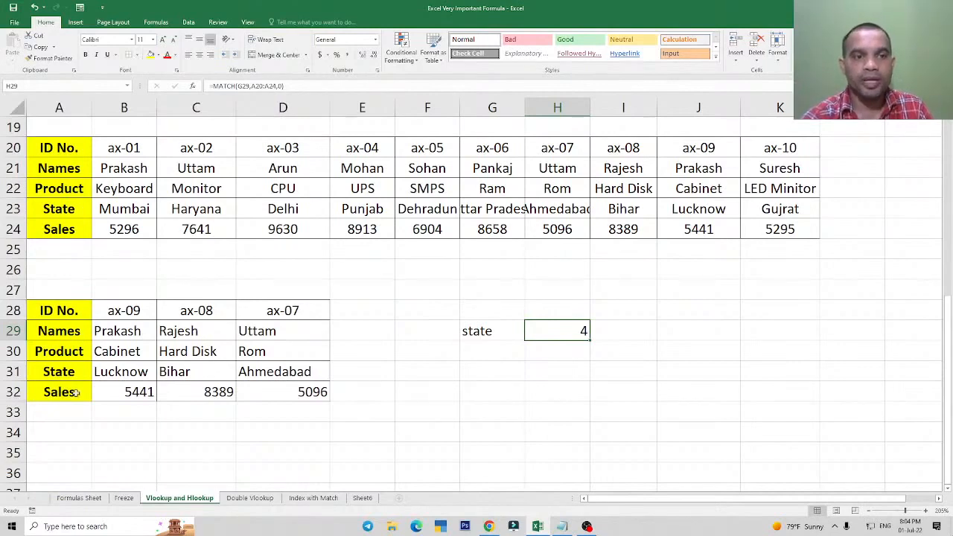
# Review the formulas in B29:B32 to compare how the MATCH lookup reference adjusts down the rows.
pyautogui.click(115, 336)
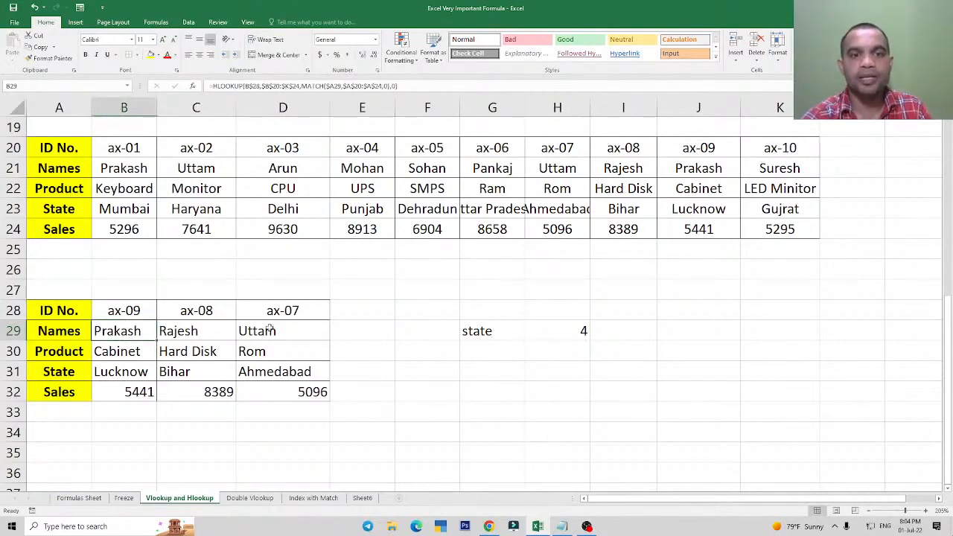
pyautogui.doubleClick(117, 331)
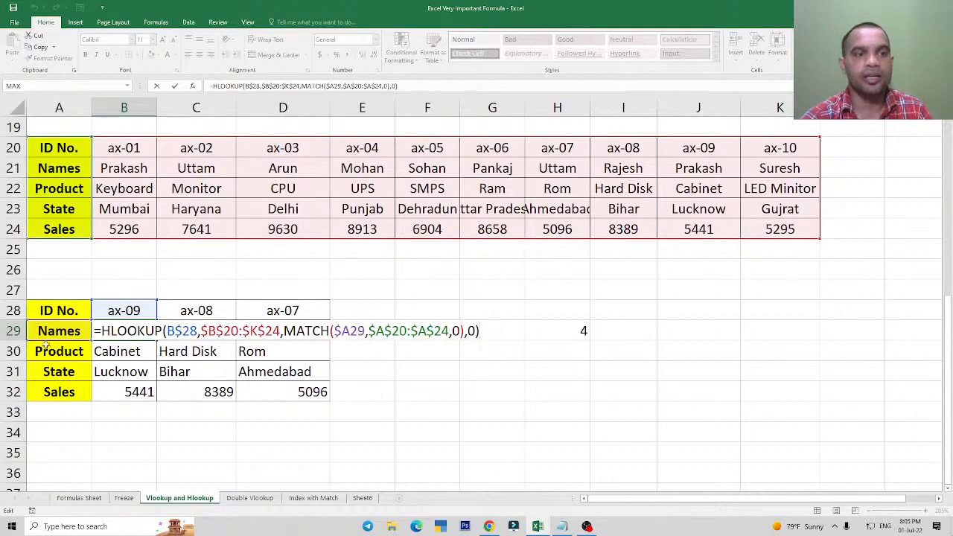
pyautogui.press('Return')
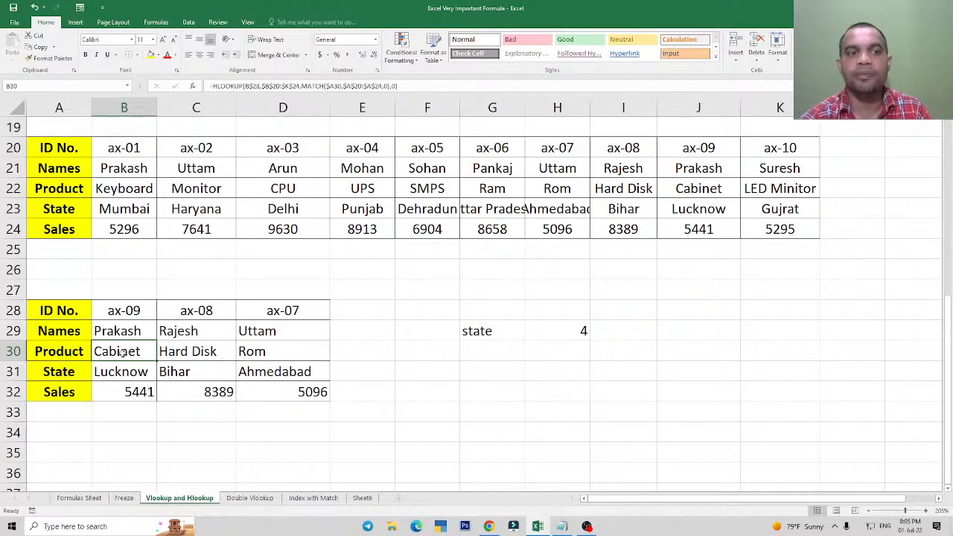
pyautogui.click(47, 353)
pyautogui.doubleClick(94, 350)
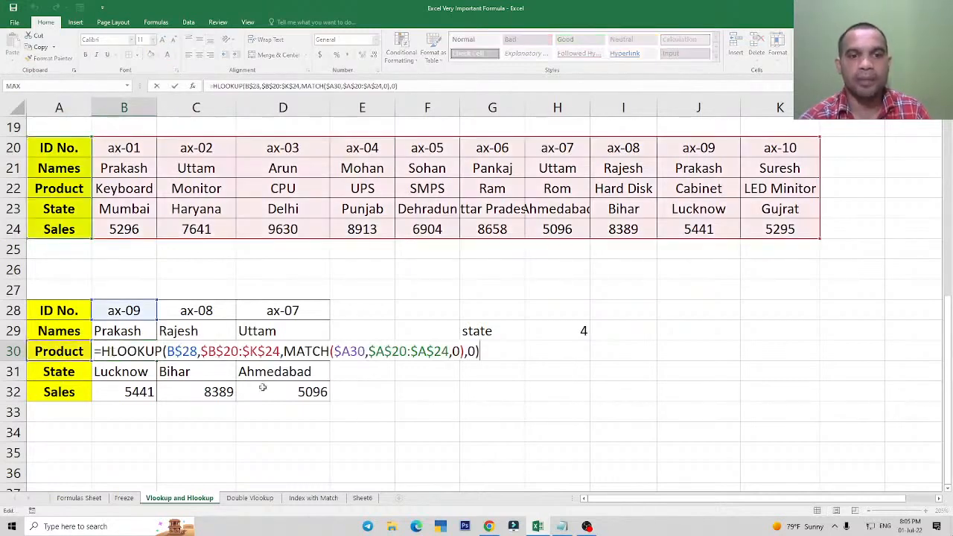
pyautogui.press('Escape')
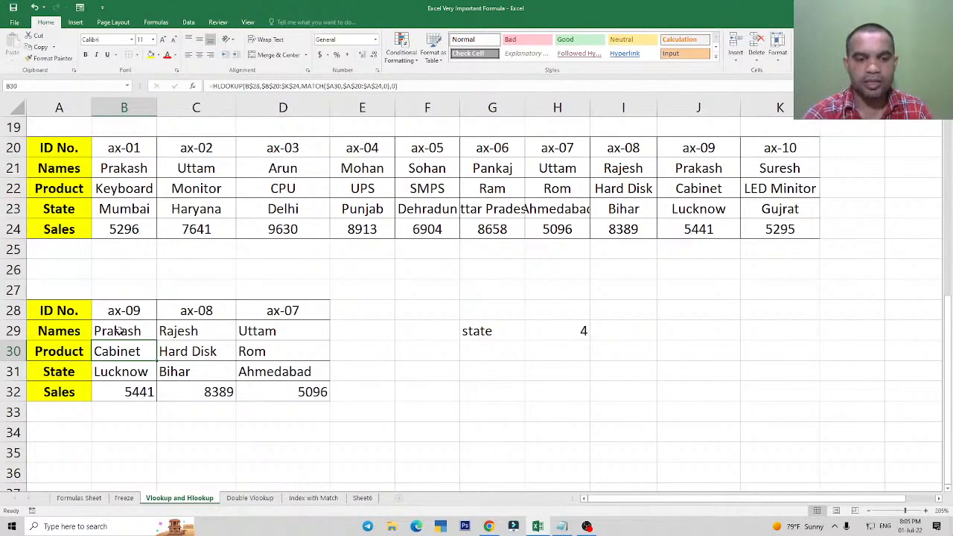
pyautogui.doubleClick(127, 353)
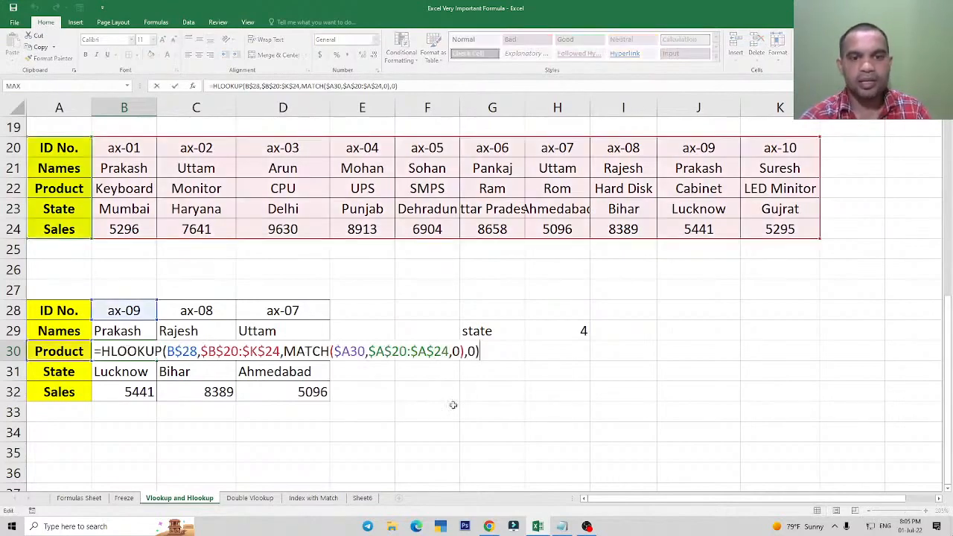
pyautogui.press('Escape')
pyautogui.doubleClick(138, 378)
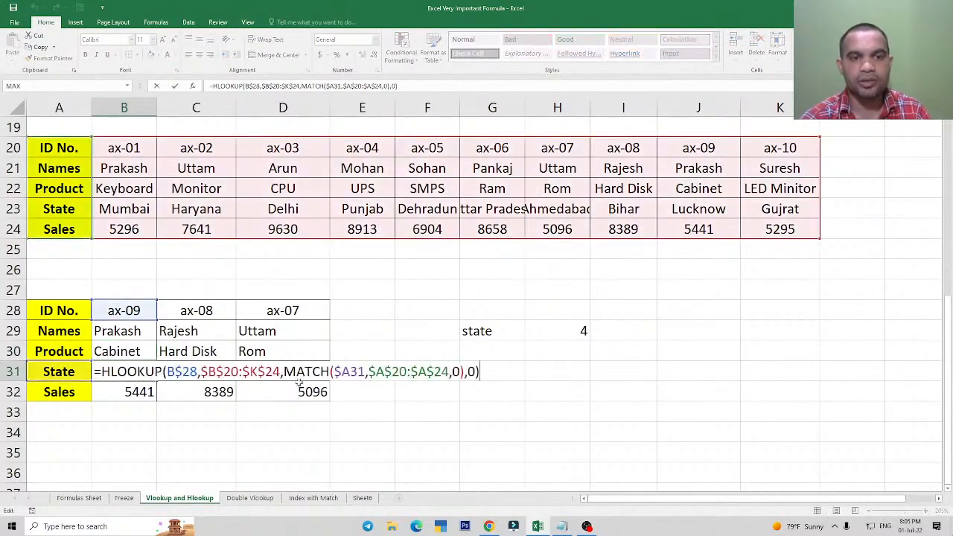
pyautogui.press('Escape')
pyautogui.doubleClick(128, 393)
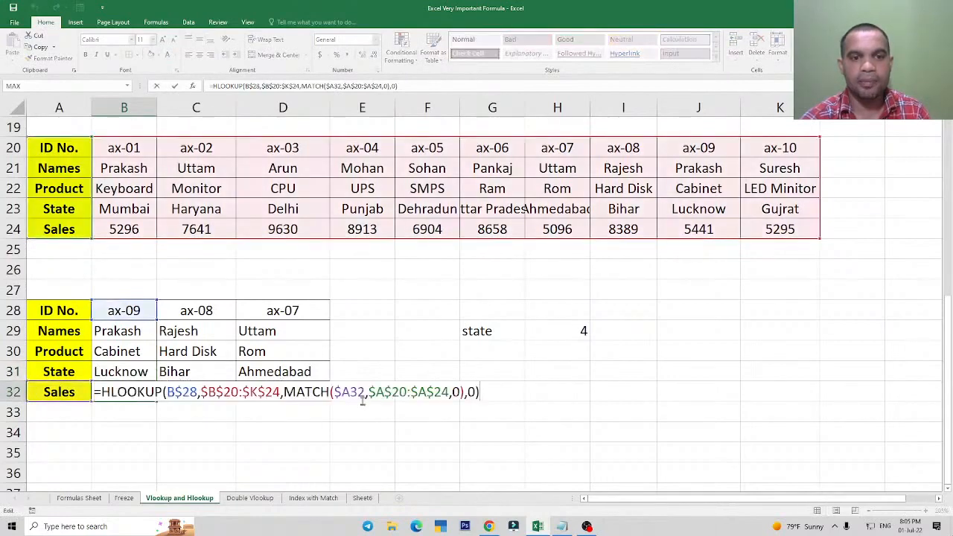
pyautogui.press('Escape')
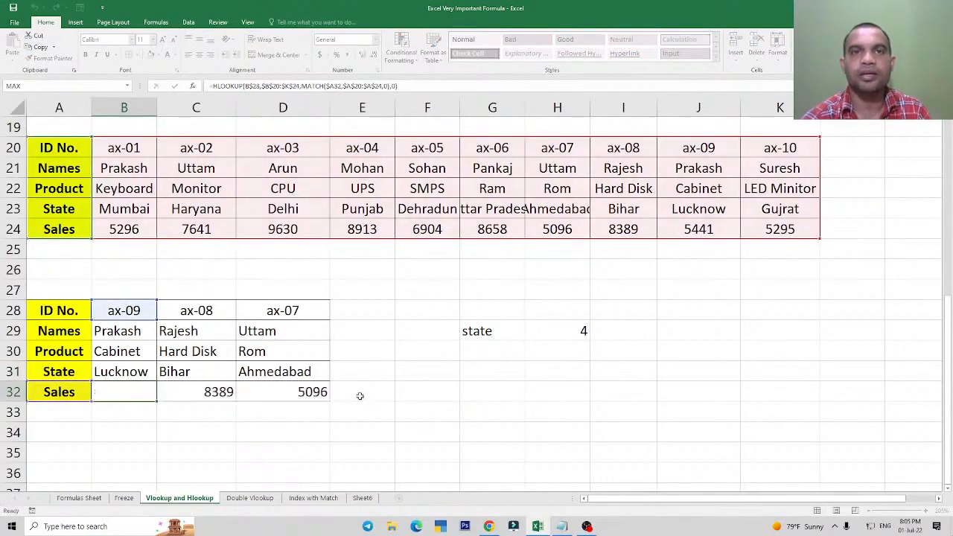
# Examine the $A29 lookup reference inside the MATCH part of the formula in B29.
pyautogui.click(132, 330)
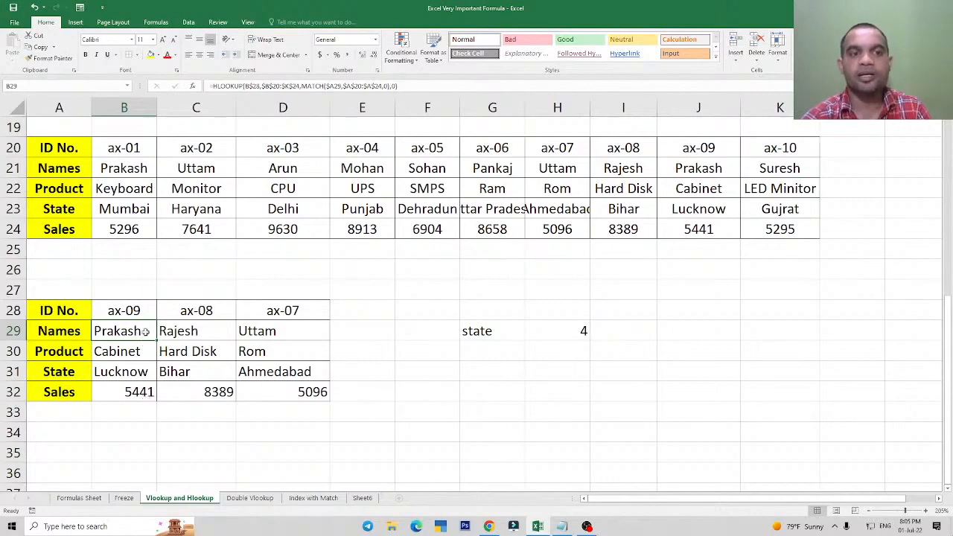
pyautogui.doubleClick(146, 331)
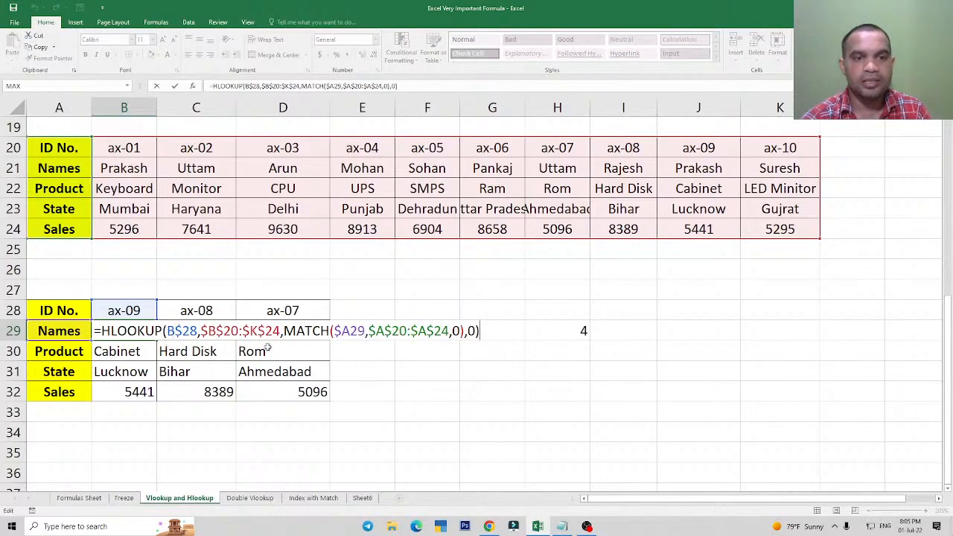
pyautogui.moveTo(334, 330); pyautogui.dragTo(364, 331)
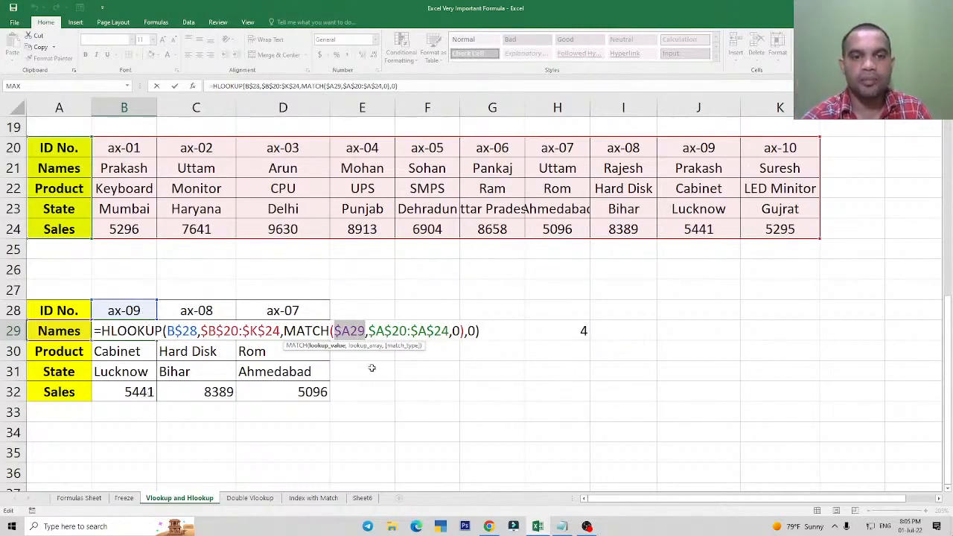
pyautogui.click(345, 333)
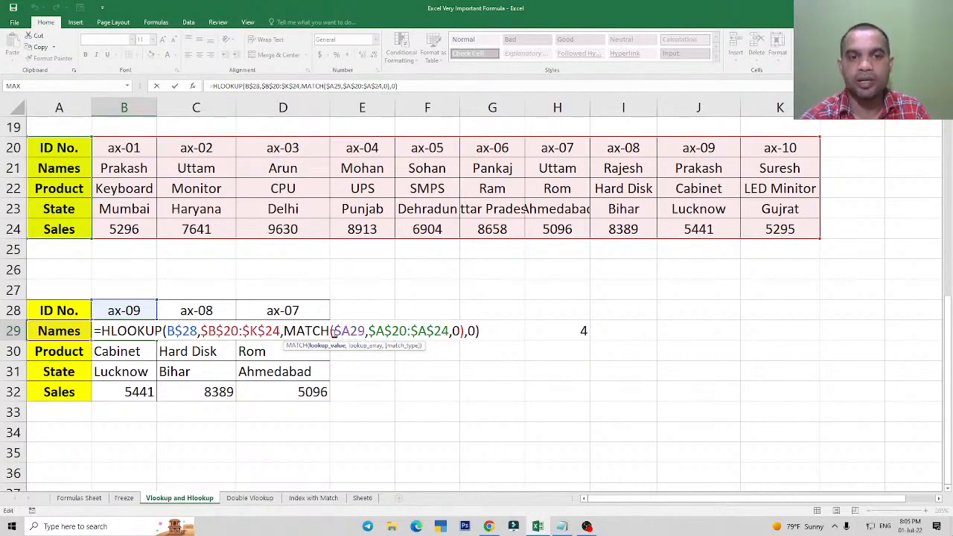
pyautogui.hotkey('ctrl', 'Return')
# Inspect the Names formulas in C29 and D29 to see how the references behave across the columns.
pyautogui.click(213, 335)
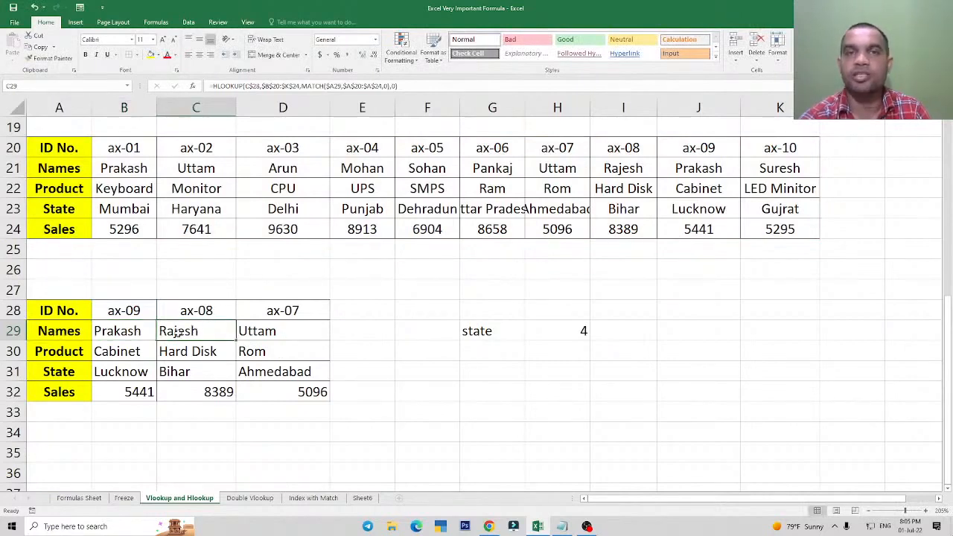
pyautogui.click(269, 335)
pyautogui.doubleClick(212, 335)
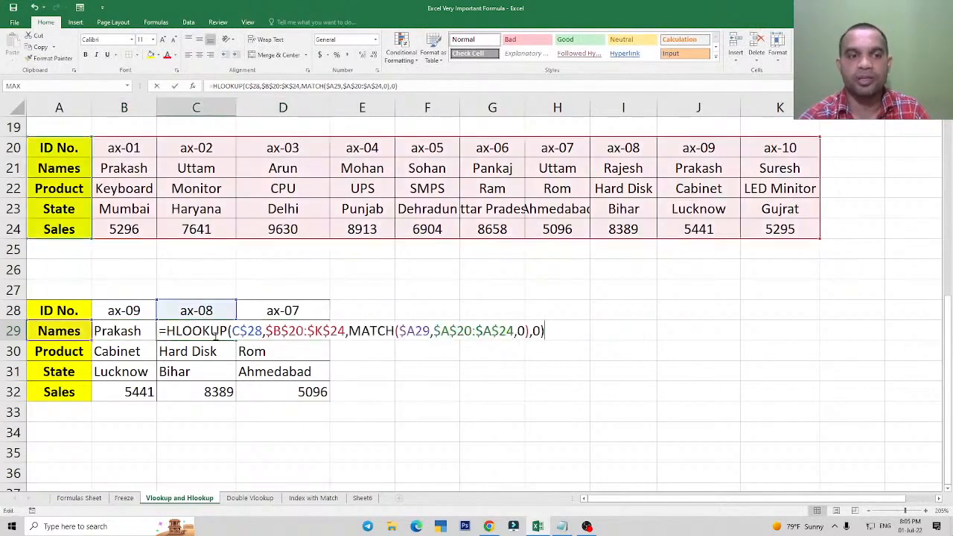
pyautogui.hotkey('ctrl', 'Return')
pyautogui.click(293, 333)
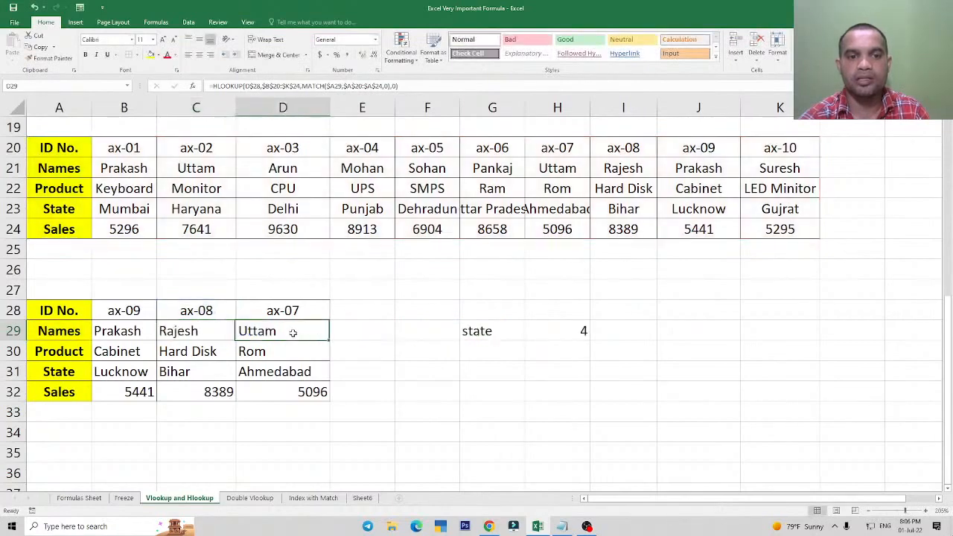
pyautogui.doubleClick(293, 333)
pyautogui.press('Escape')
# Inspect the Product formulas in C30 and D30 to see which references shift and which stay locked.
pyautogui.click(188, 352)
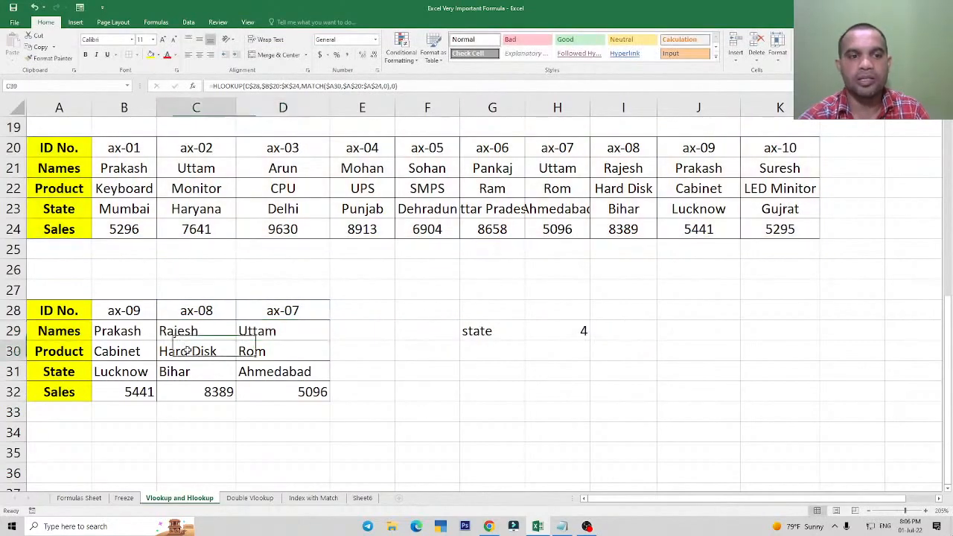
pyautogui.doubleClick(188, 351)
pyautogui.hotkey('ctrl', 'Return')
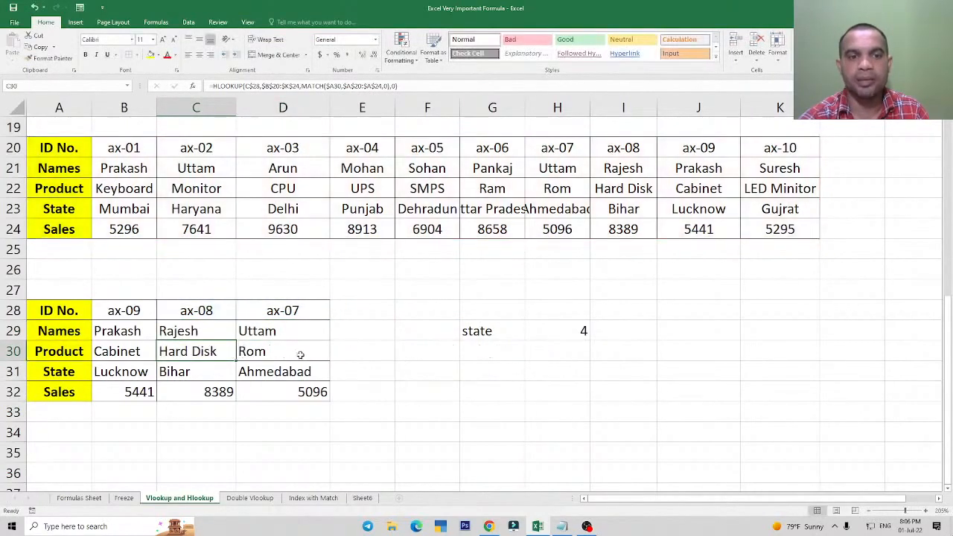
pyautogui.doubleClick(300, 354)
pyautogui.press('Escape')
pyautogui.click(128, 331)
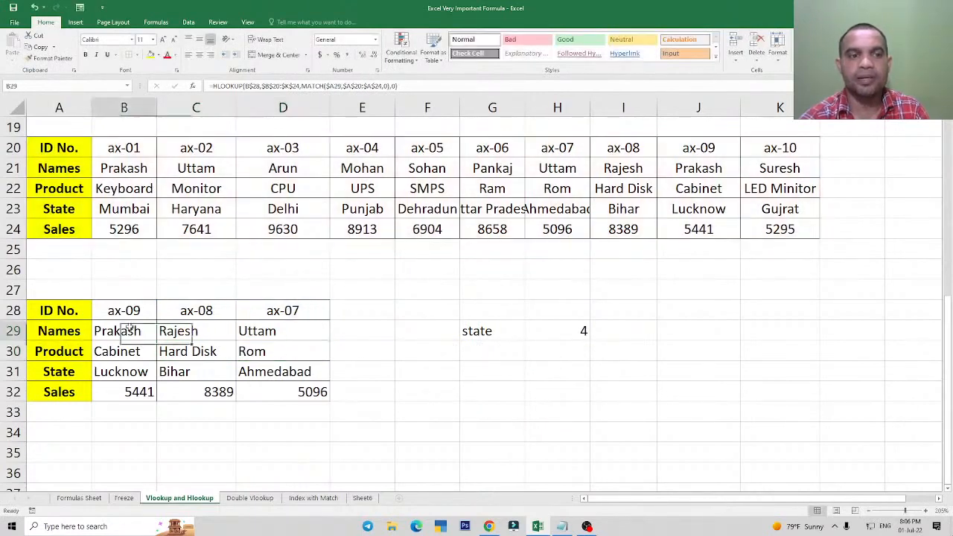
pyautogui.hotkey('shift', 'Down')
pyautogui.hotkey('shift', 'Down')
pyautogui.hotkey('shift', 'Down')
pyautogui.hotkey('shift', 'Up')
pyautogui.hotkey('shift', 'Up')
pyautogui.hotkey('shift', 'Up')
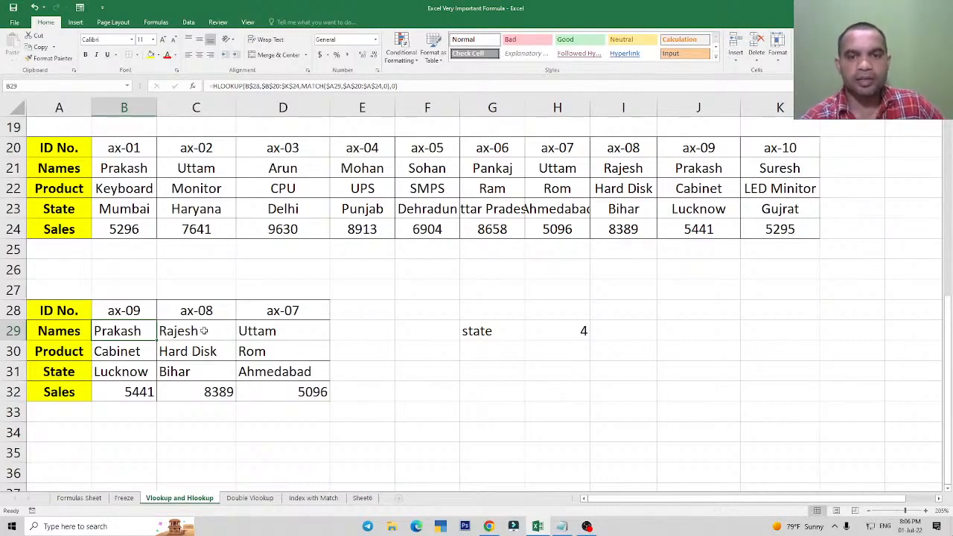
# Clear the test label and MATCH formula from G29:I29.
pyautogui.moveTo(493, 335); pyautogui.dragTo(593, 335)
pyautogui.press('Delete')
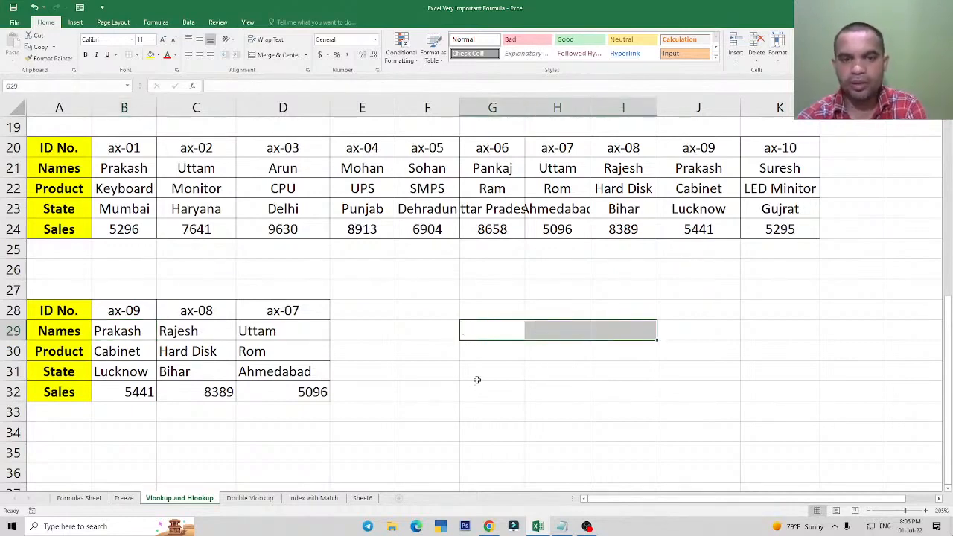
# Enter a ROW formula in G28 that references the Names label in A21.
pyautogui.click(491, 330)
pyautogui.press('Up')
pyautogui.write('=row')
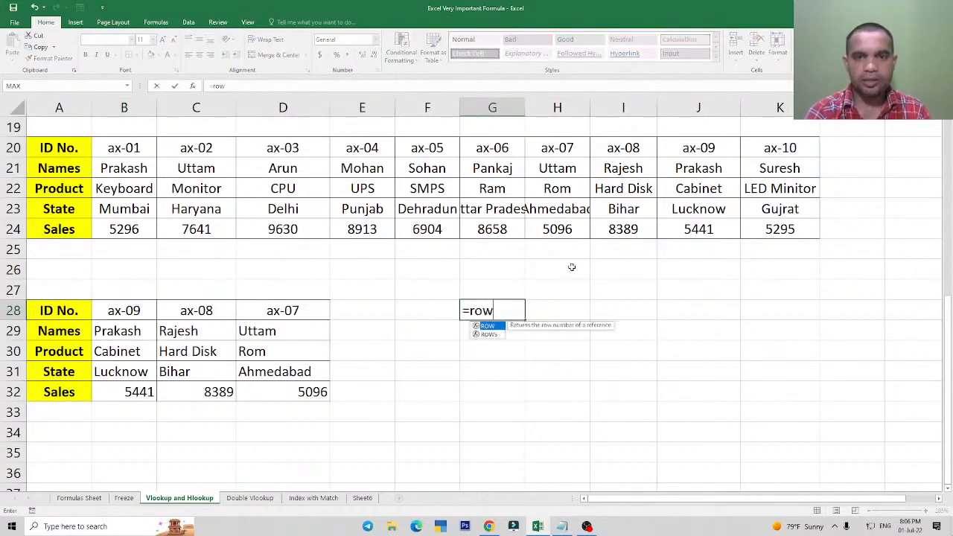
pyautogui.press('Tab')
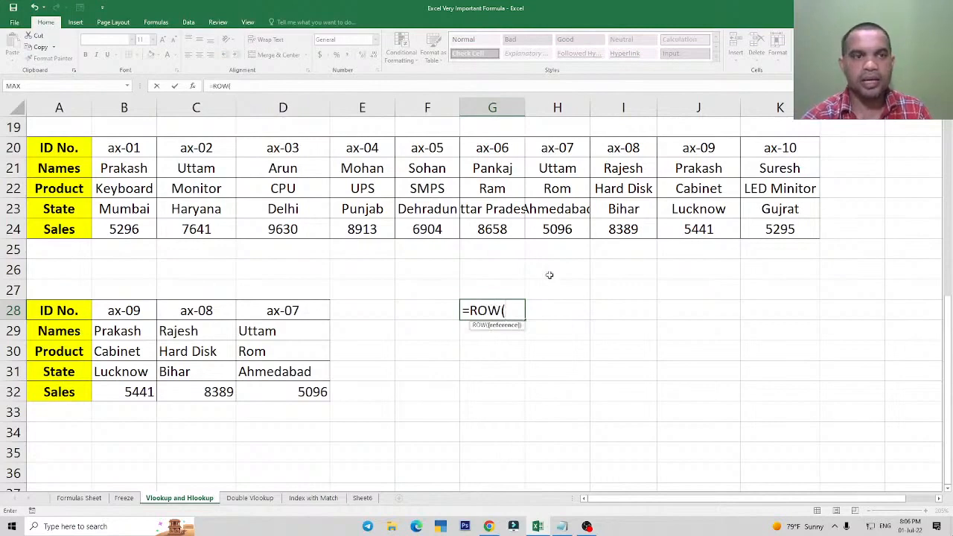
pyautogui.click(58, 171)
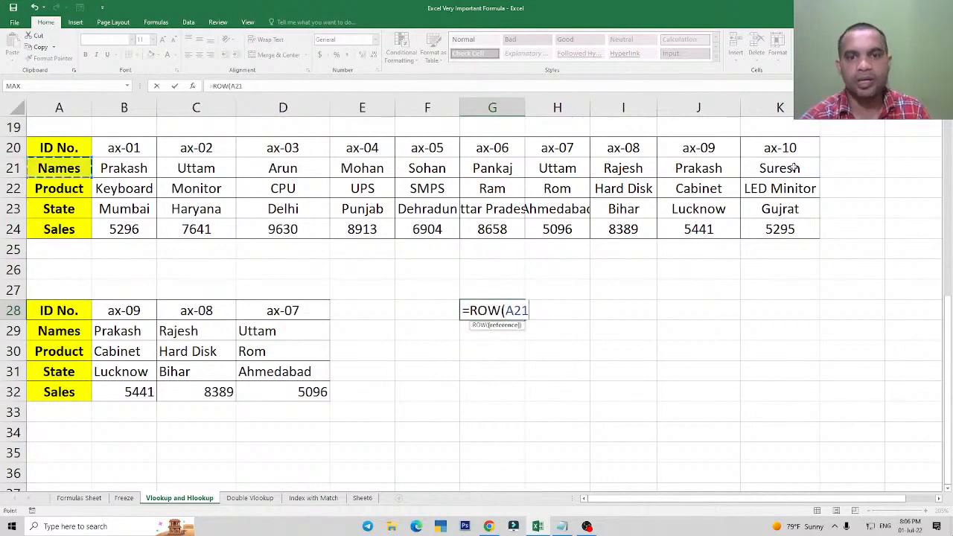
pyautogui.write(')')
pyautogui.press('Return')
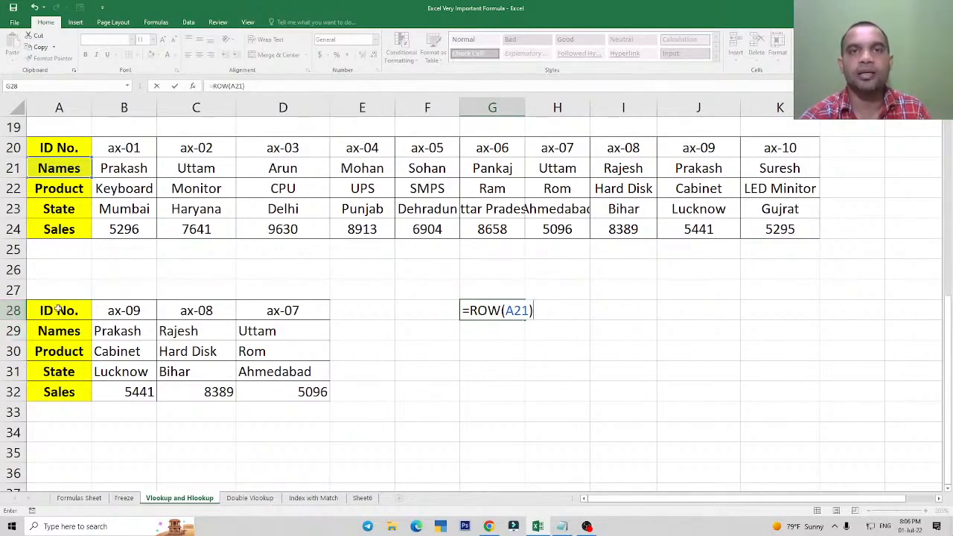
pyautogui.press('Return')
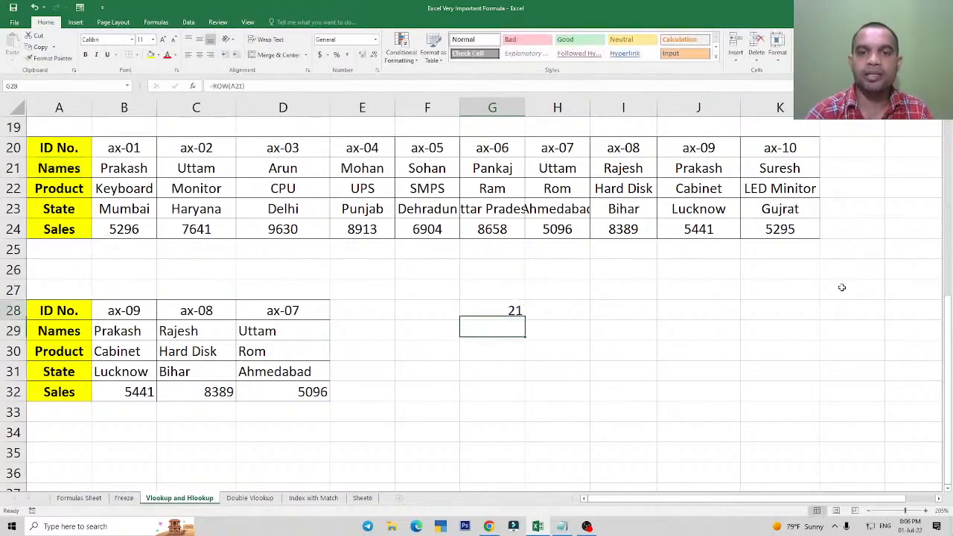
pyautogui.press('Up')
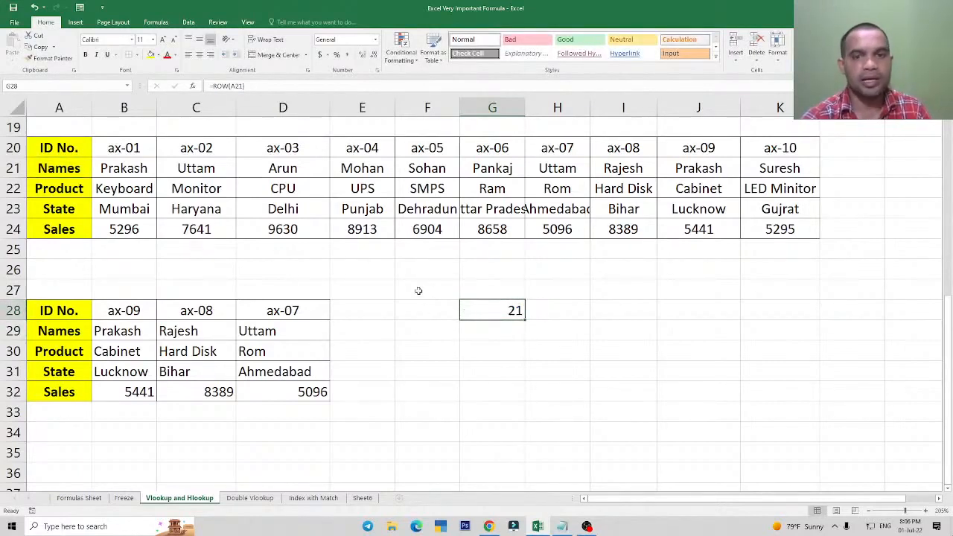
# Examine the cell reference in G28's ROW formula and compare it with the source table starting at A20.
pyautogui.doubleClick(493, 318)
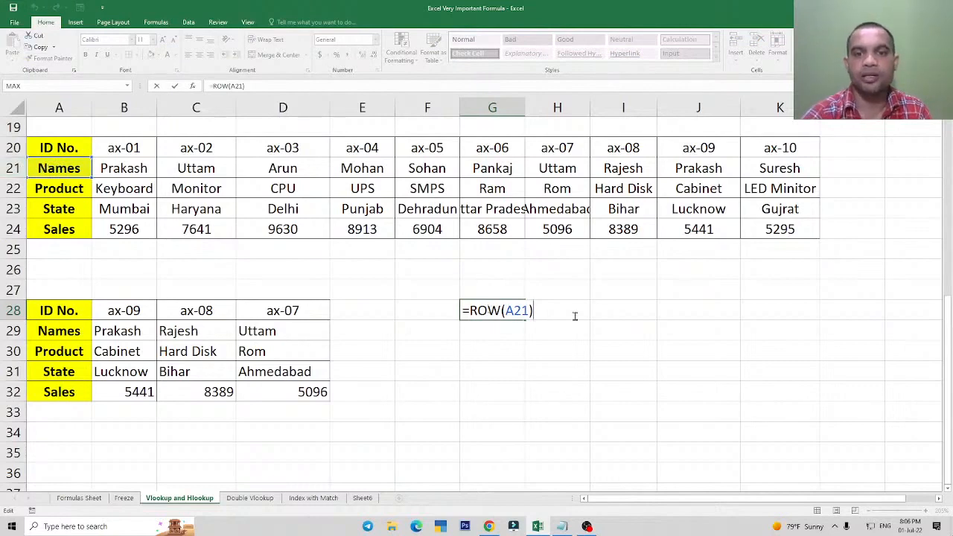
pyautogui.press('Return')
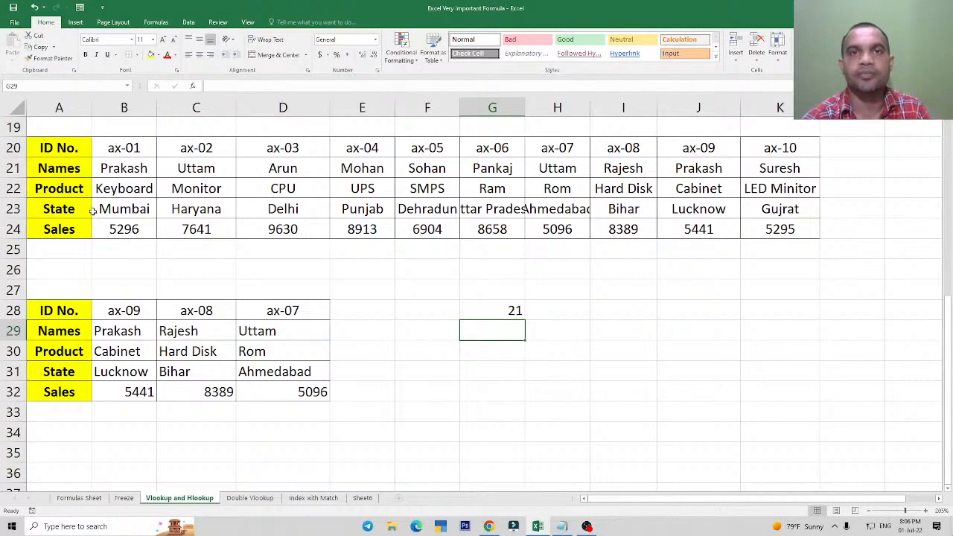
pyautogui.click(495, 306)
pyautogui.press('F2')
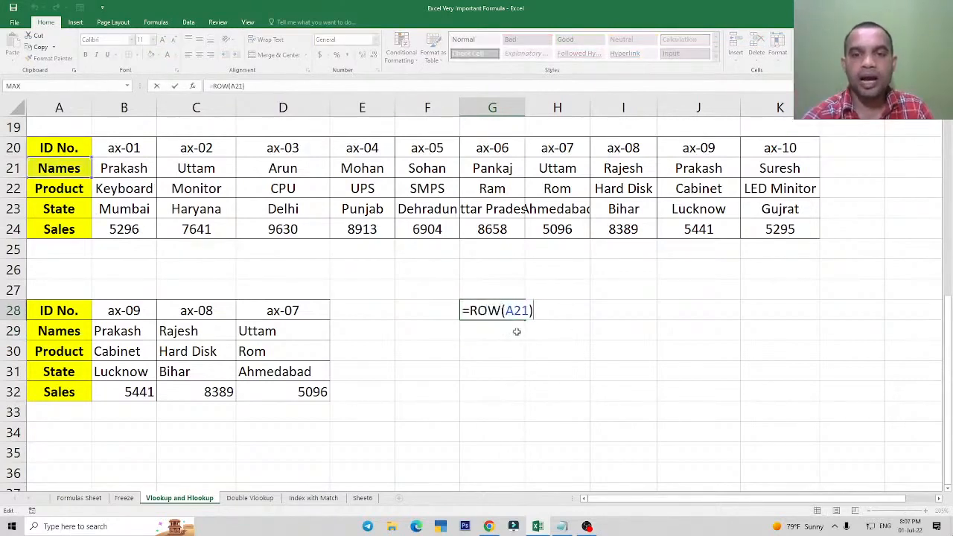
pyautogui.press('Return')
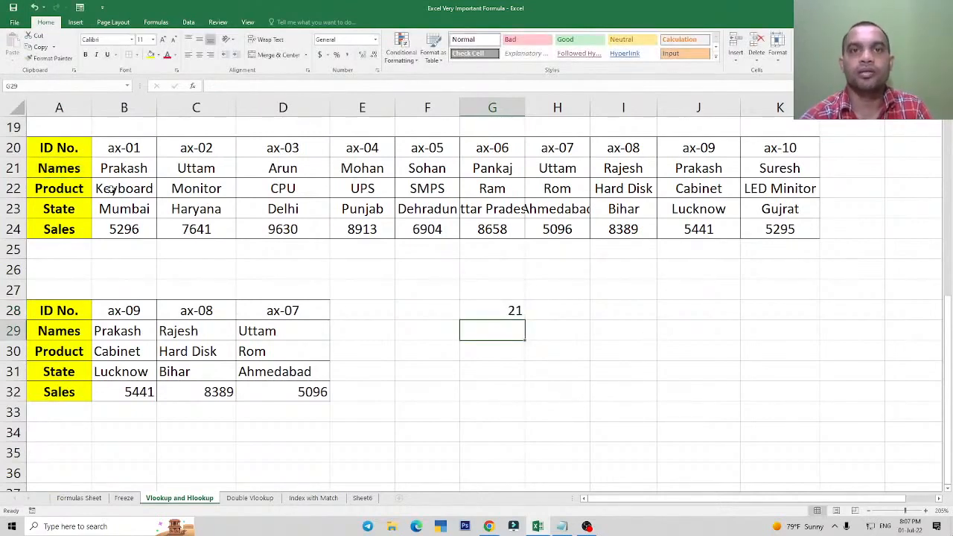
pyautogui.moveTo(63, 149); pyautogui.dragTo(230, 236)
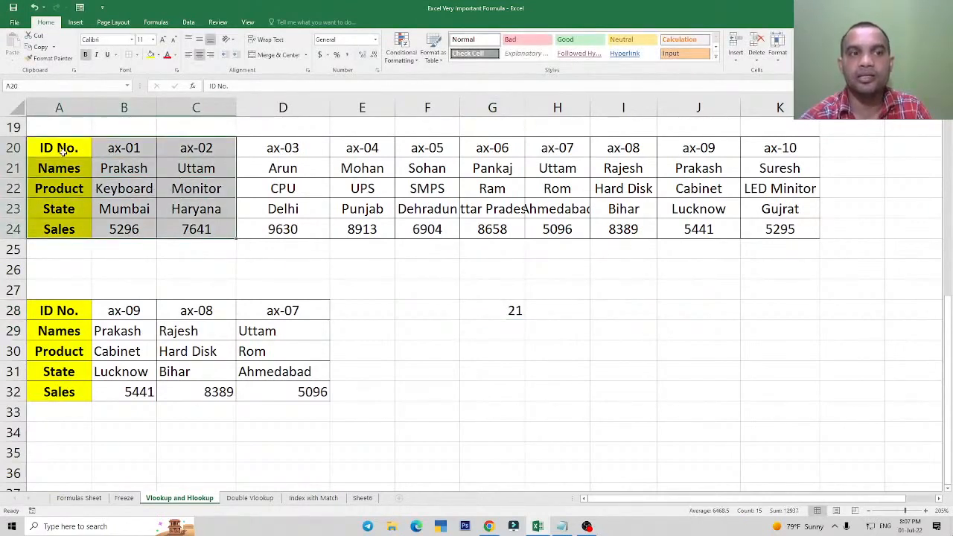
pyautogui.moveTo(64, 149); pyautogui.dragTo(428, 231)
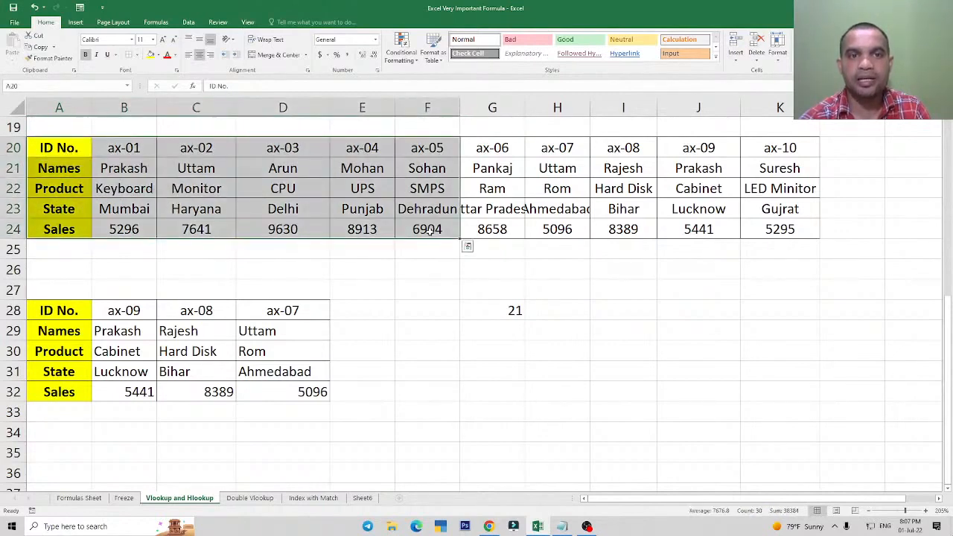
# Delete the ROW formula from G28.
pyautogui.click(509, 308)
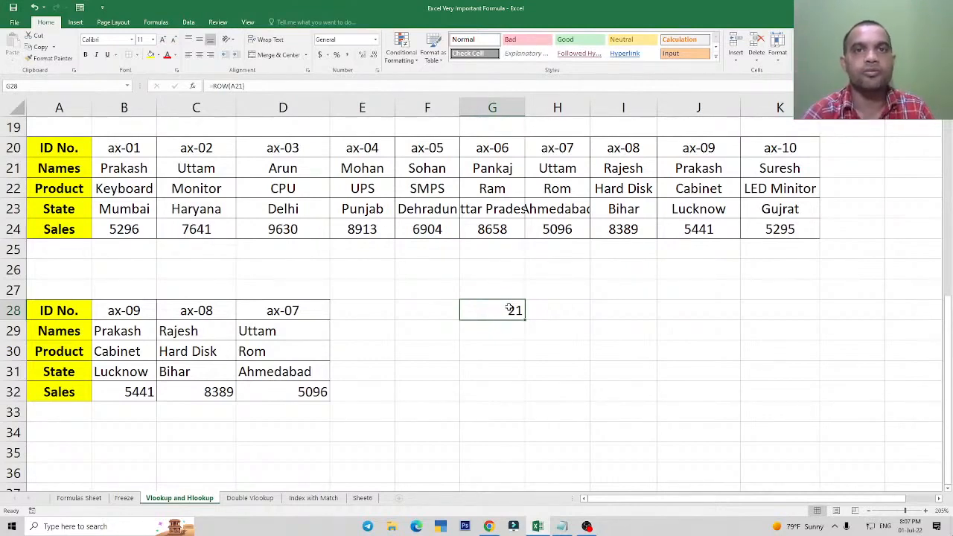
pyautogui.press('Delete')
pyautogui.click(490, 360)
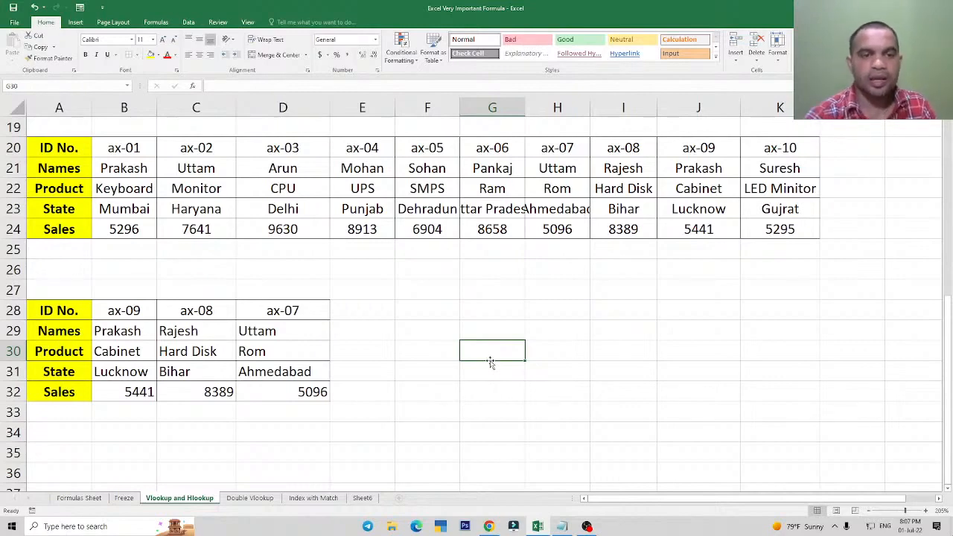
# Review the HLOOKUP and MATCH formulas in C29 and C30 against the ID in C28.
pyautogui.click(163, 333)
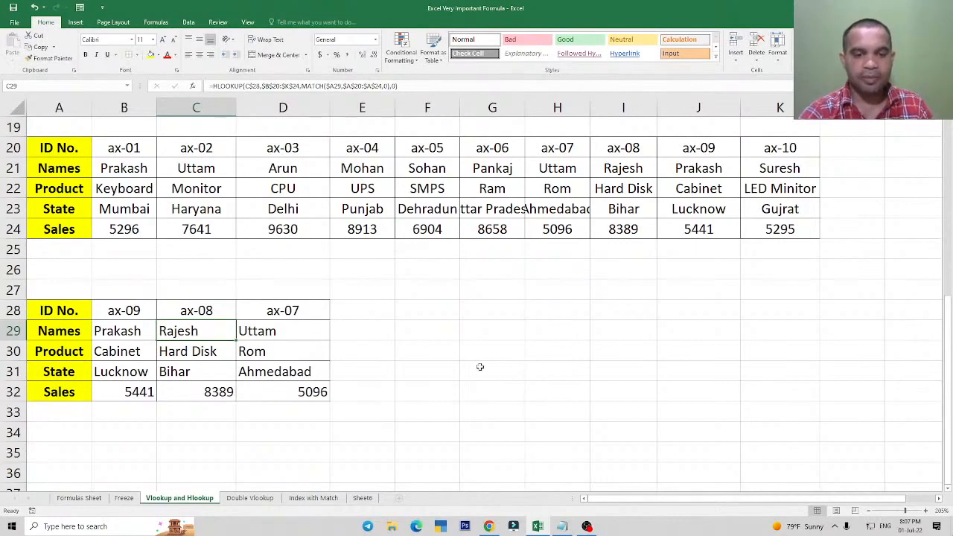
pyautogui.click(180, 311)
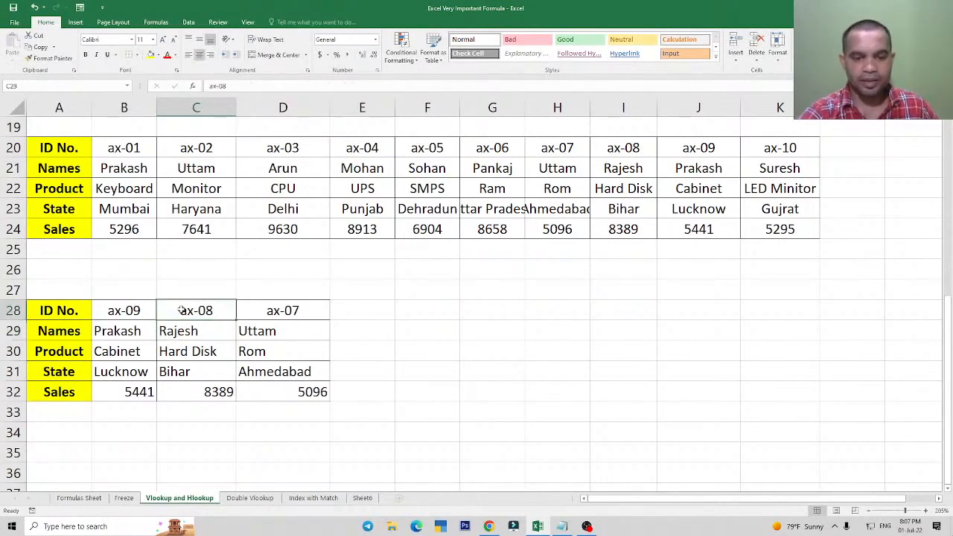
pyautogui.click(184, 331)
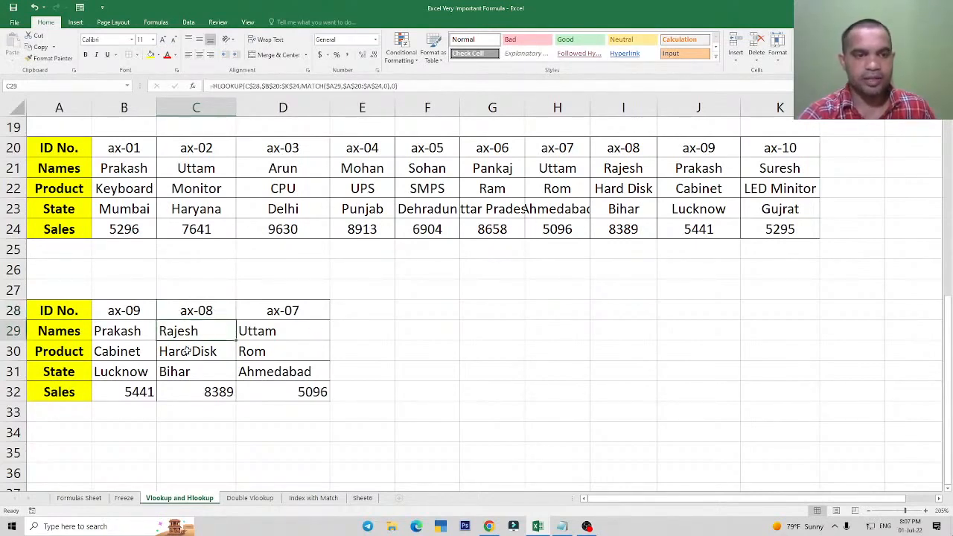
pyautogui.click(204, 356)
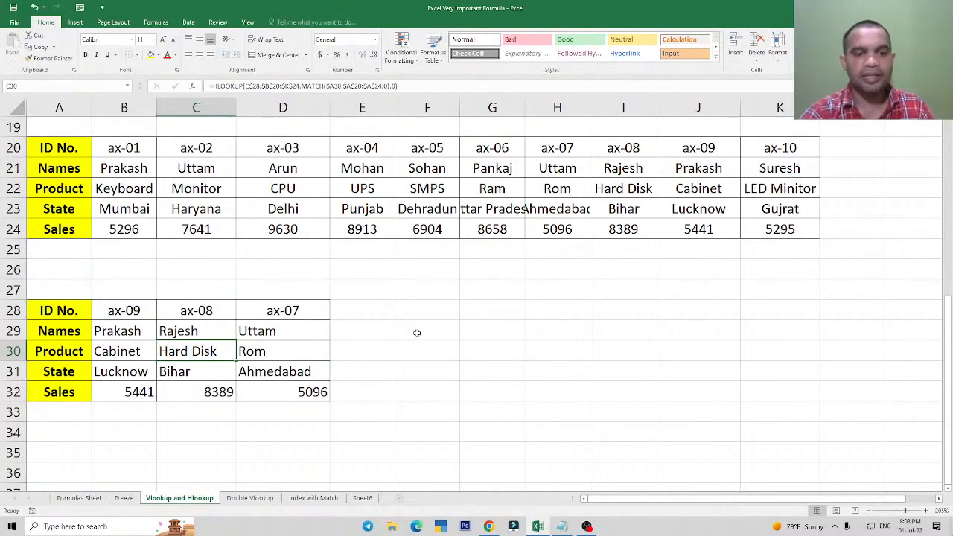
# Inspect the IFERROR formula with two VLOOKUPs in F2 of the Double Vlookup sheet.
pyautogui.click(257, 503)
pyautogui.moveTo(93, 164); pyautogui.dragTo(119, 276)
pyautogui.click(549, 165)
pyautogui.doubleClick(549, 165)
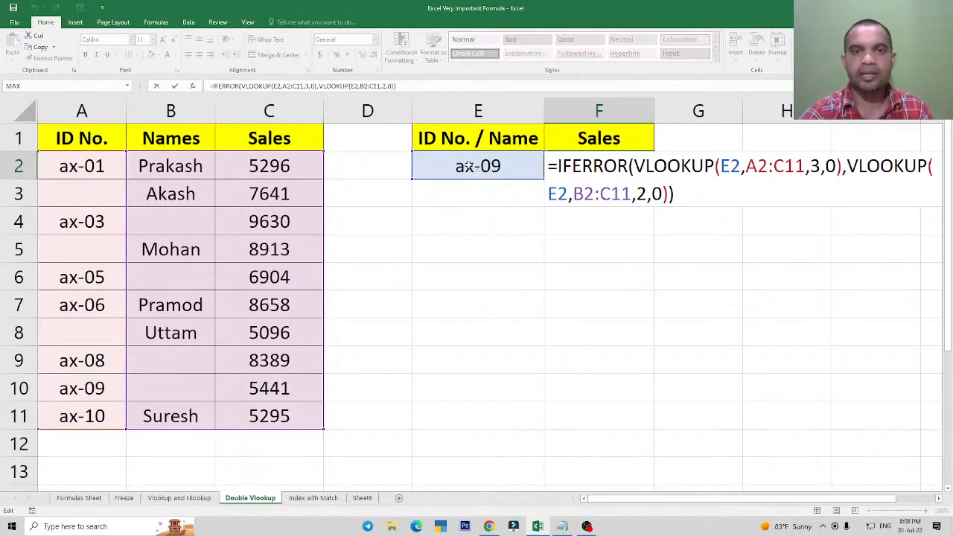
pyautogui.hotkey('ctrl', 'Return')
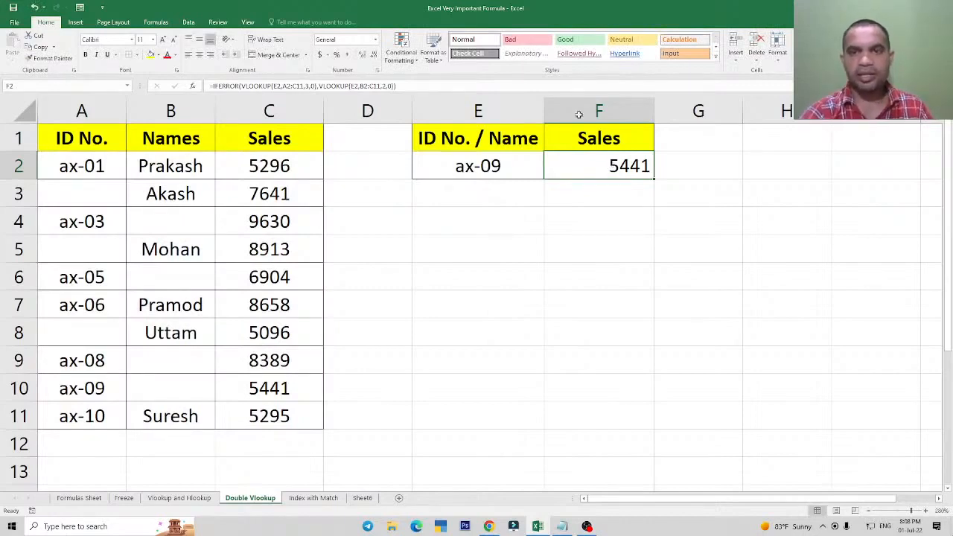
pyautogui.doubleClick(625, 165)
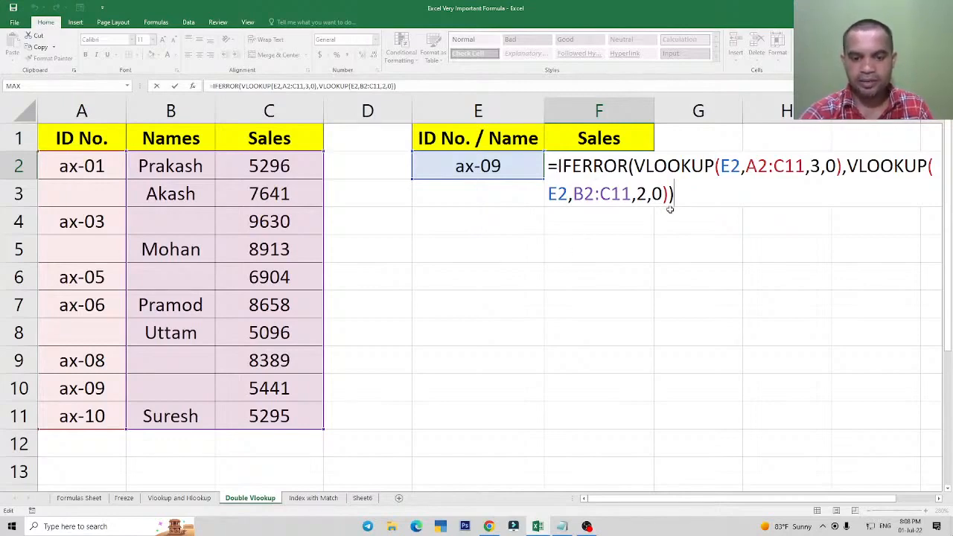
pyautogui.hotkey('ctrl', 'Return')
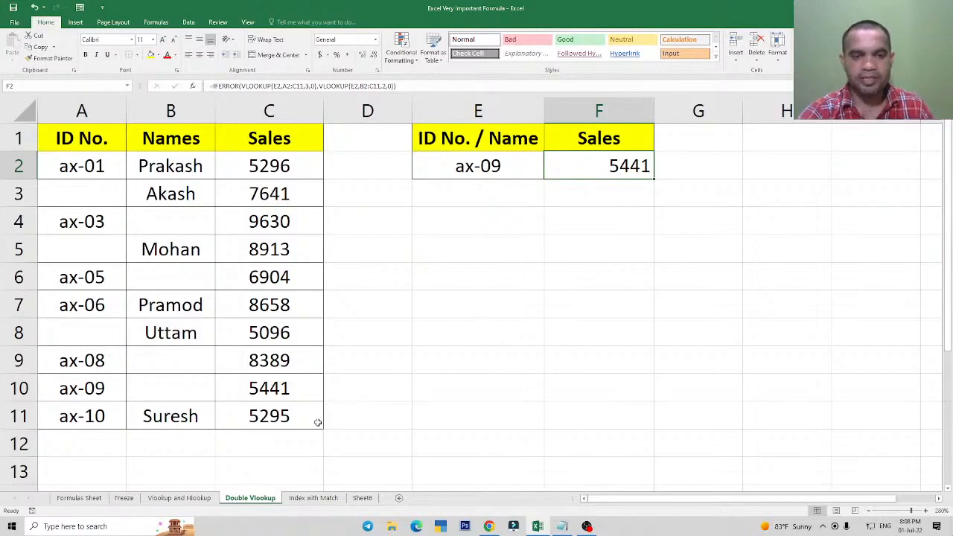
# On the Index with Match sheet, enter the labels Index in G5 and Match in G6.
pyautogui.click(313, 498)
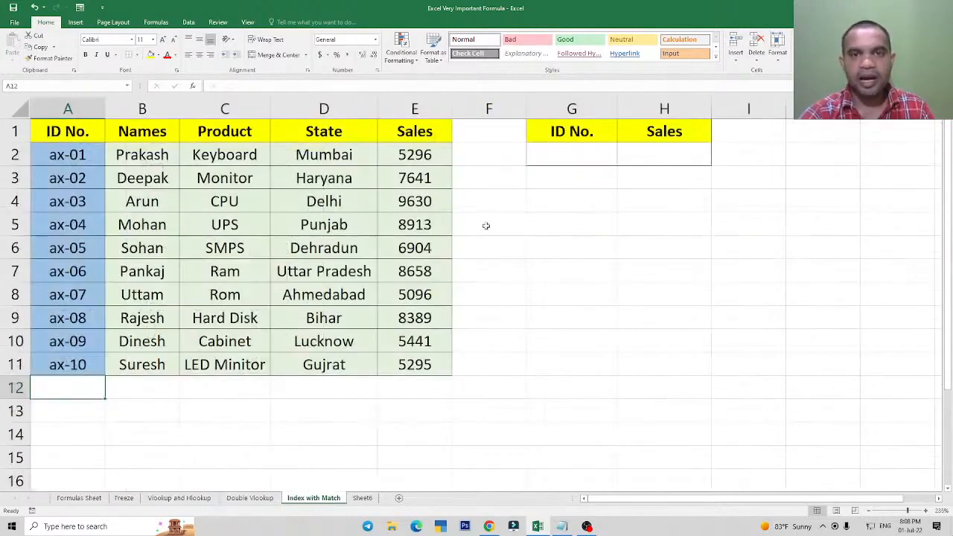
pyautogui.click(602, 229)
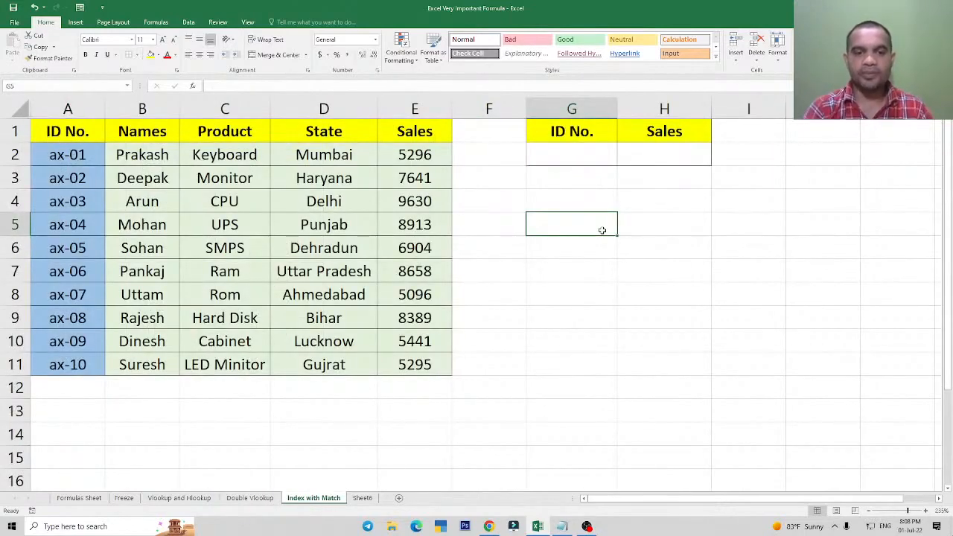
pyautogui.click(580, 269)
pyautogui.click(580, 230)
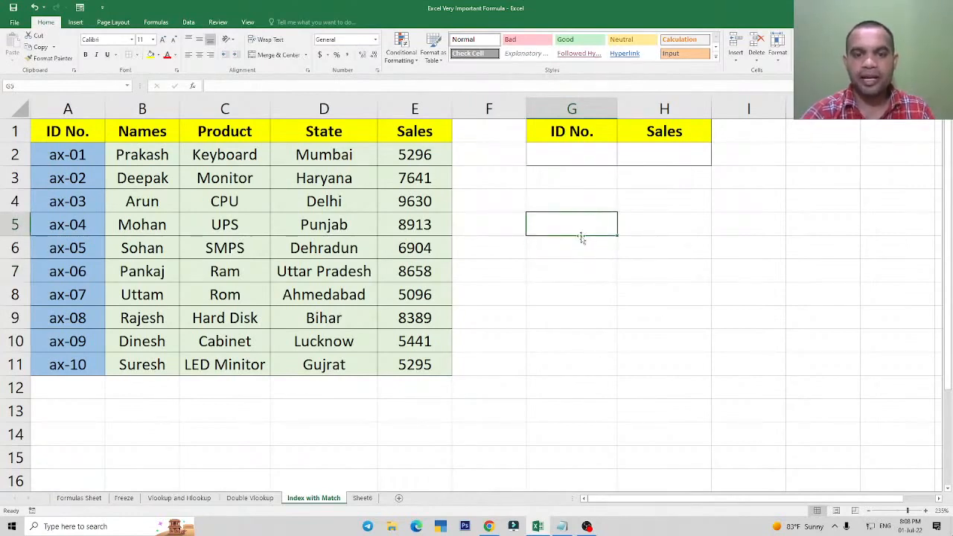
pyautogui.write('Index')
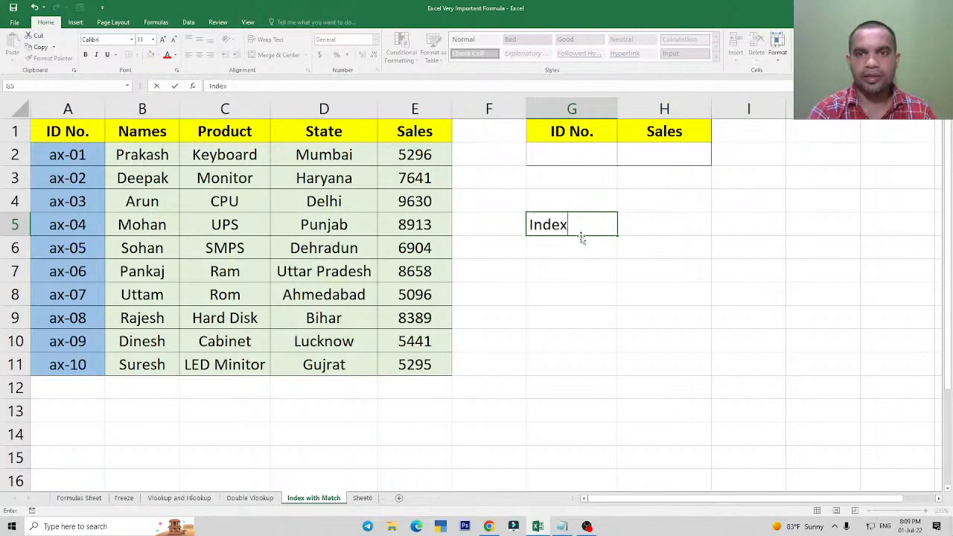
pyautogui.press('Return')
pyautogui.write('Ma')
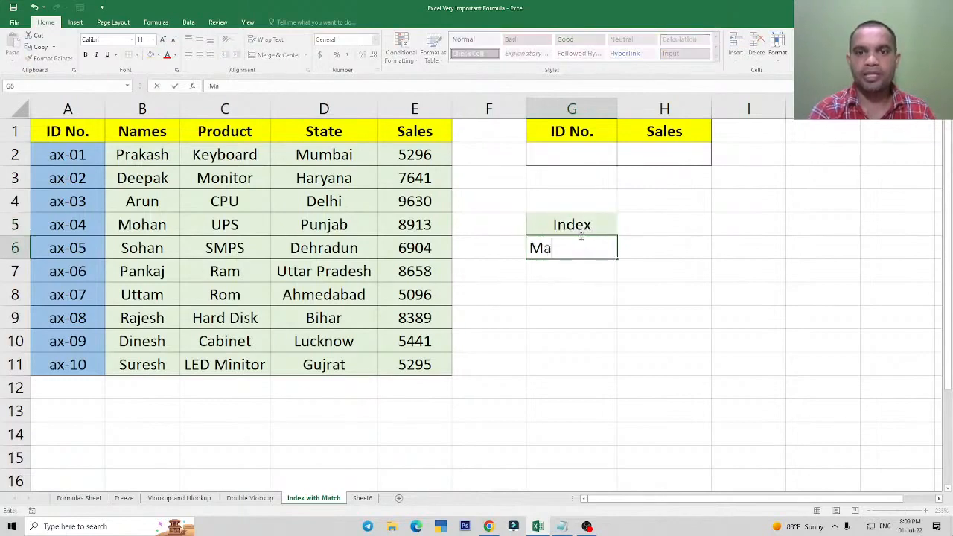
pyautogui.write('tch')
pyautogui.press('Return')
# Apply cell borders to the Index and Match labels in G5:G6.
pyautogui.press('Up')
pyautogui.press('Up')
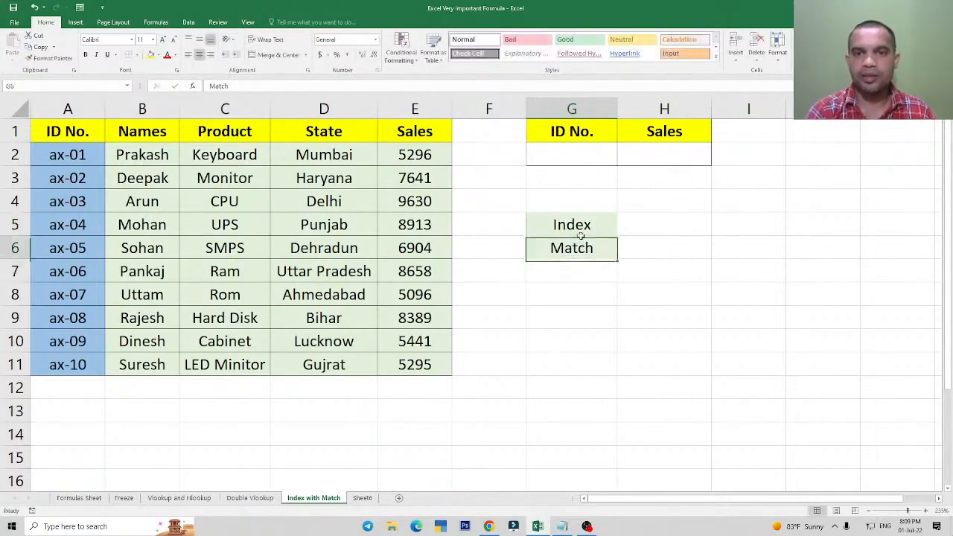
pyautogui.hotkey('shift', 'Down')
pyautogui.hotkey('alt', 'h')
pyautogui.press('b')
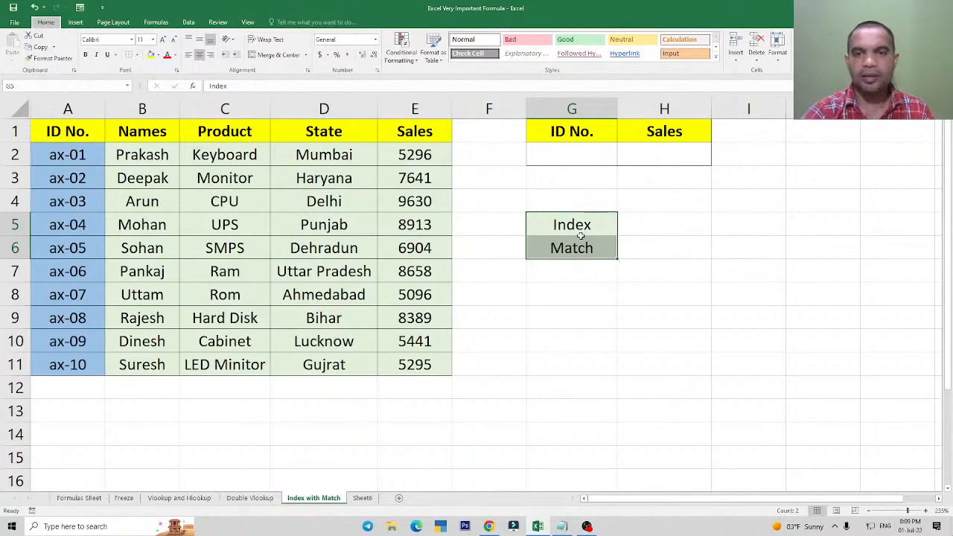
pyautogui.click(582, 270)
pyautogui.click(586, 257)
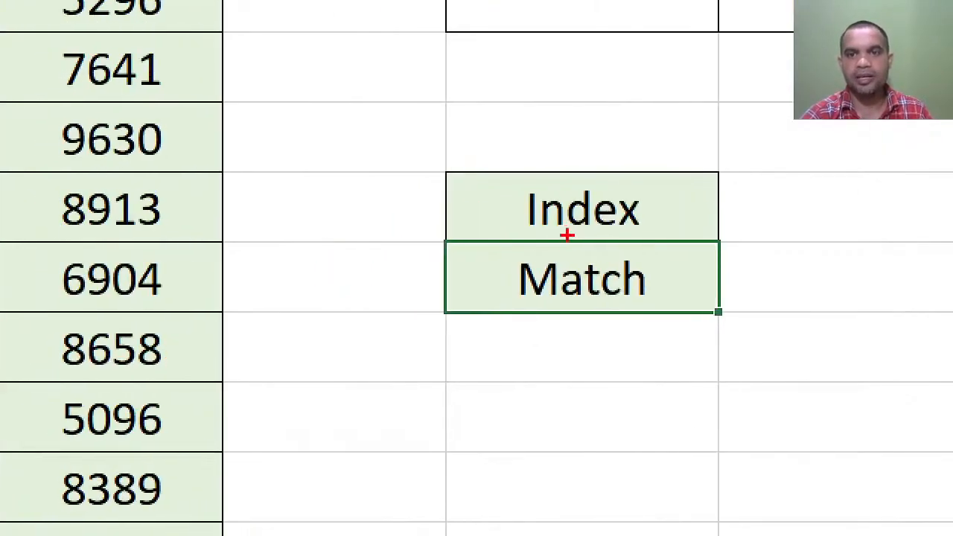
pyautogui.moveTo(415, 138)
pyautogui.mouseDown()
pyautogui.moveTo(736, 344)
pyautogui.moveTo(769, 349)
pyautogui.mouseUp()
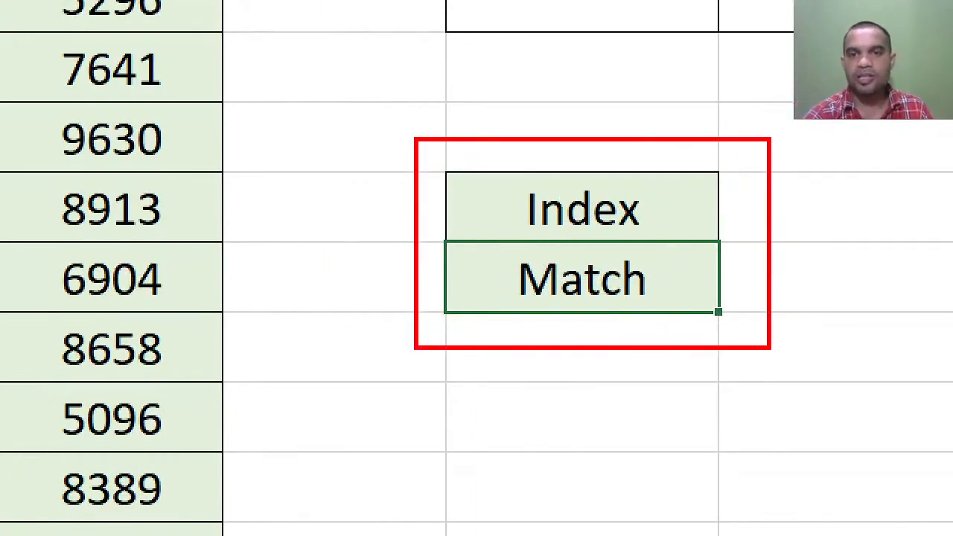
pyautogui.moveTo(475, 172); pyautogui.dragTo(683, 232)
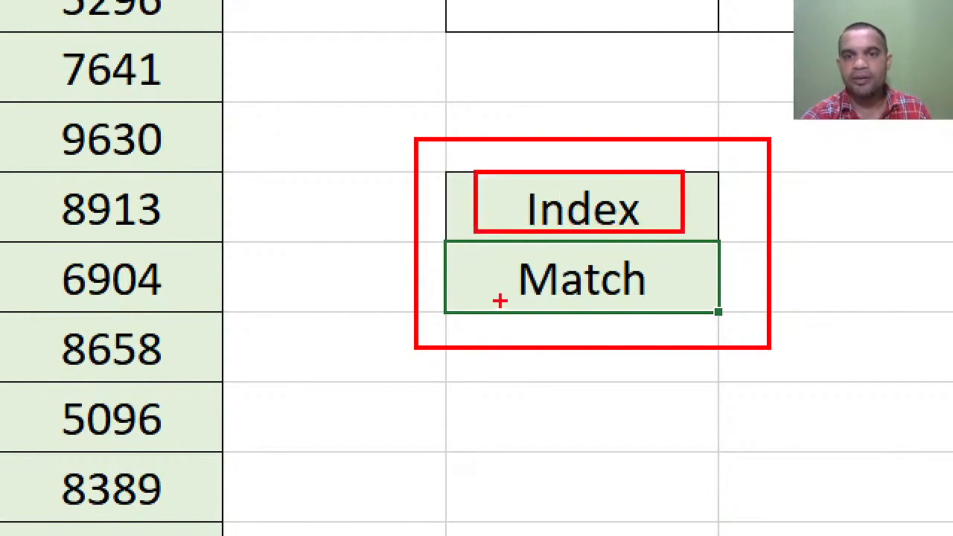
pyautogui.moveTo(501, 252); pyautogui.dragTo(657, 316)
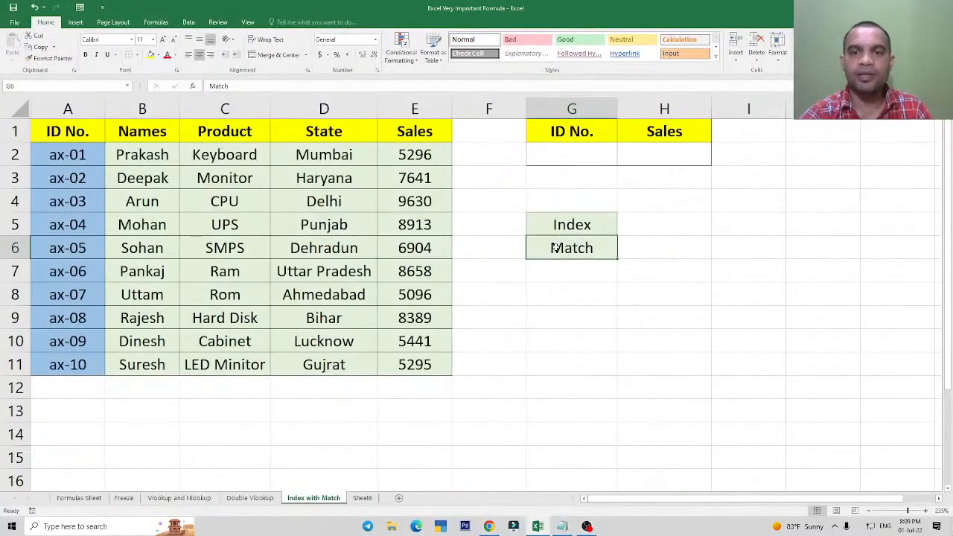
pyautogui.click(562, 301)
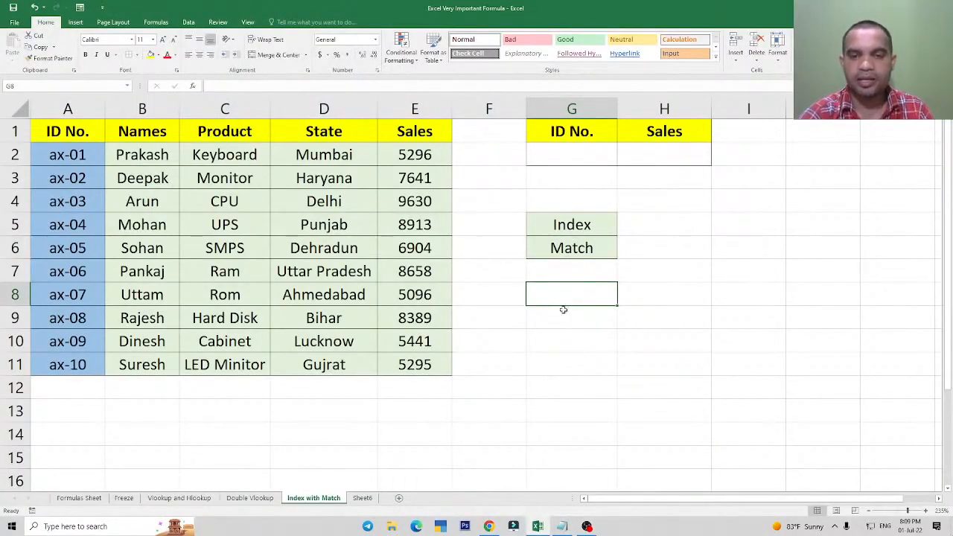
pyautogui.click(562, 315)
pyautogui.click(658, 289)
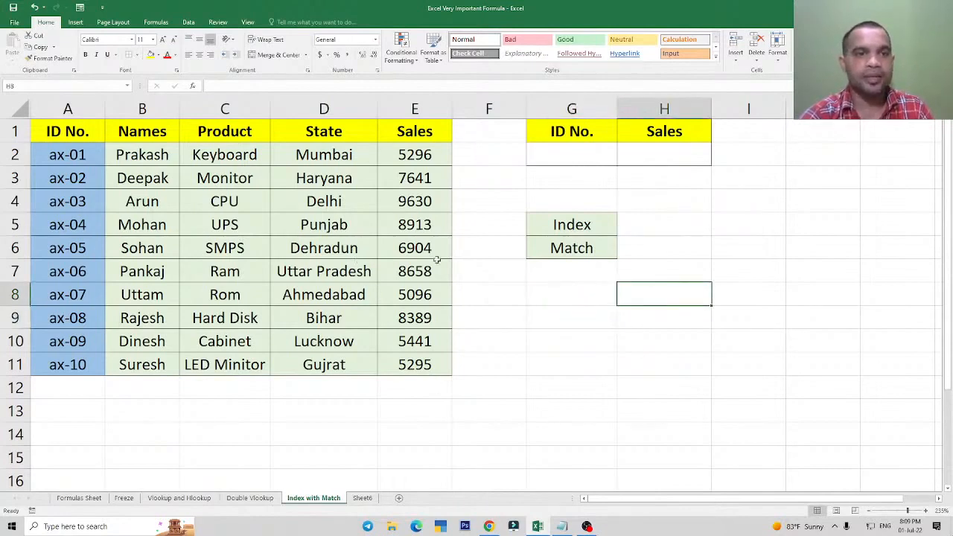
pyautogui.click(221, 208)
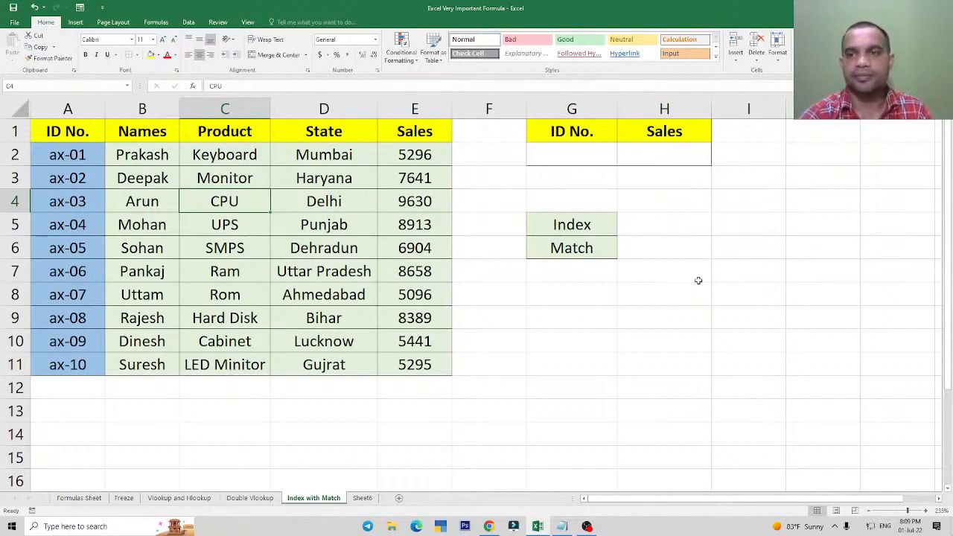
pyautogui.click(734, 273)
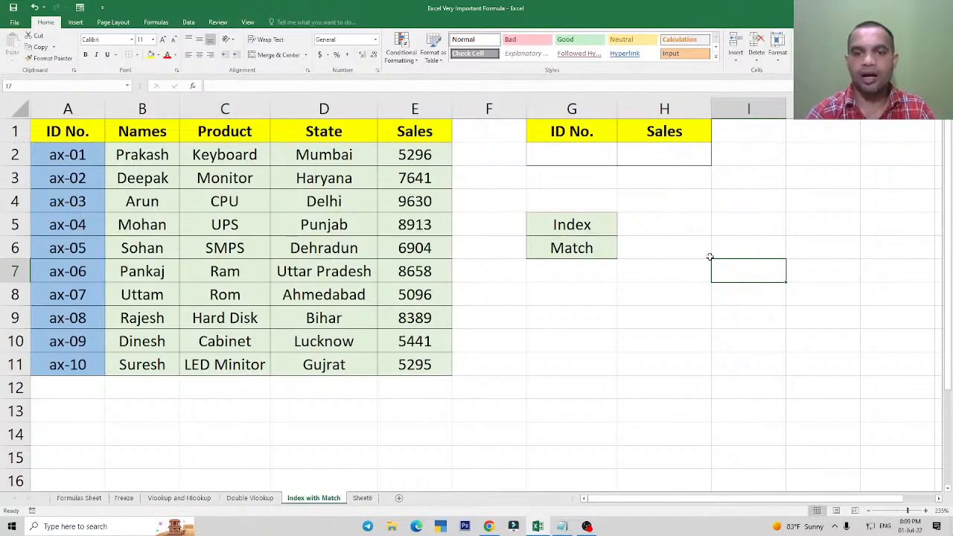
pyautogui.write('=')
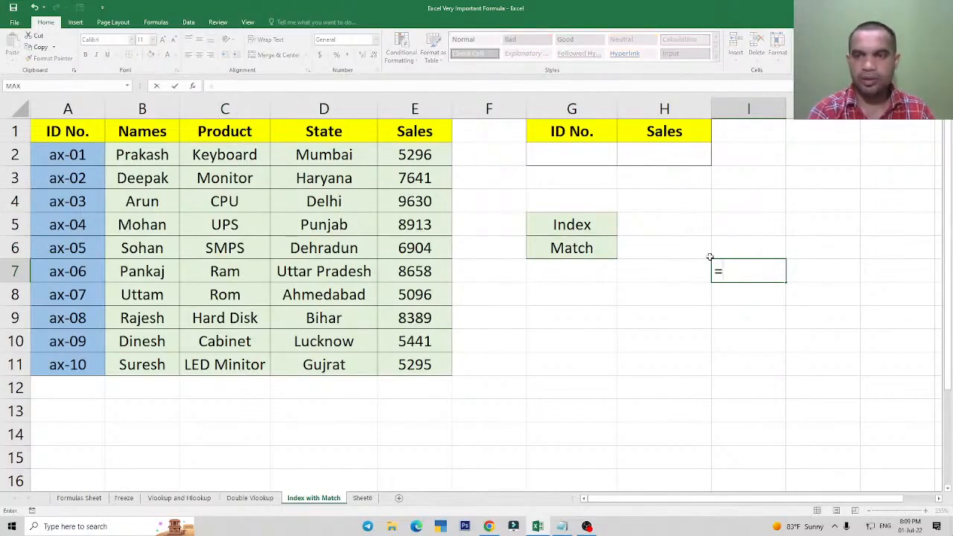
pyautogui.press('Escape')
pyautogui.press('Left')
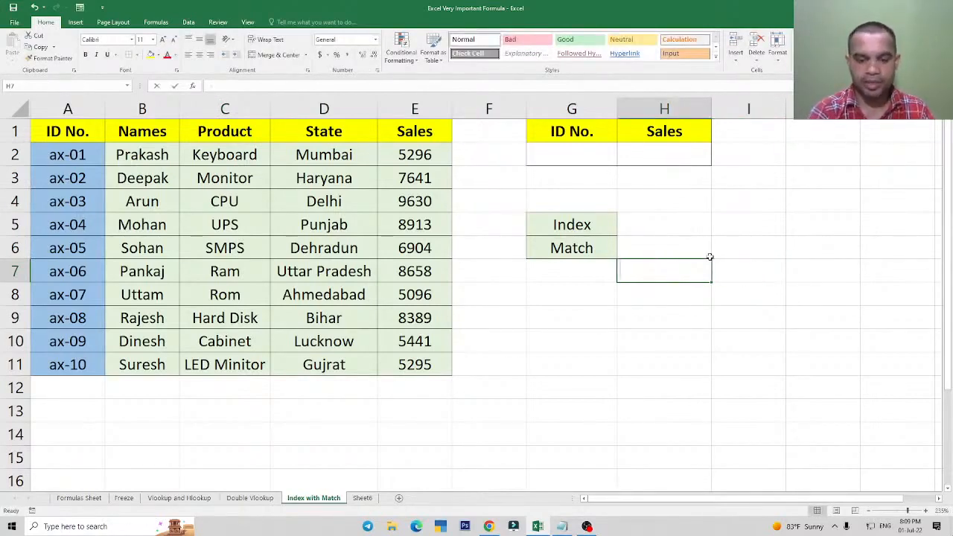
pyautogui.write('cpu')
pyautogui.press('Return')
pyautogui.press('Up')
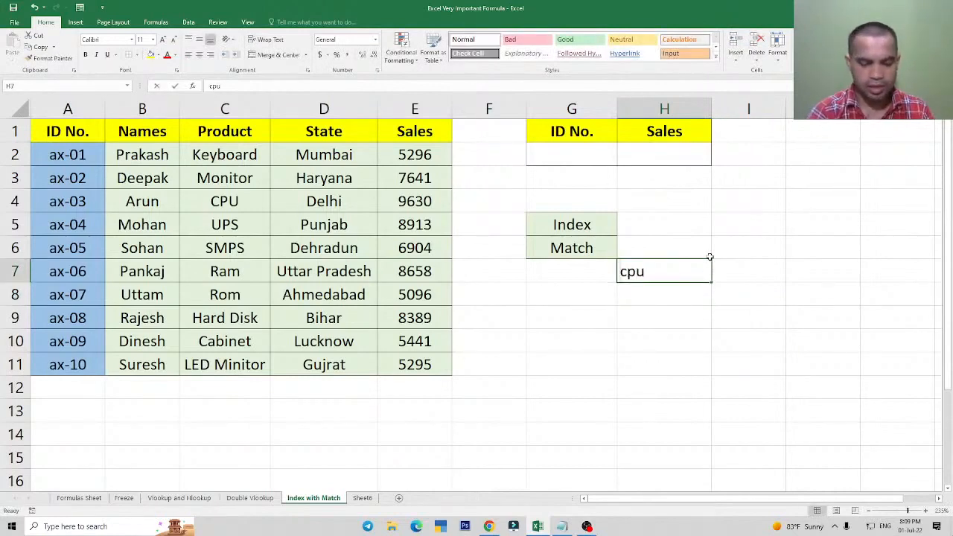
pyautogui.write('CPU')
pyautogui.press('Return')
pyautogui.press('Up')
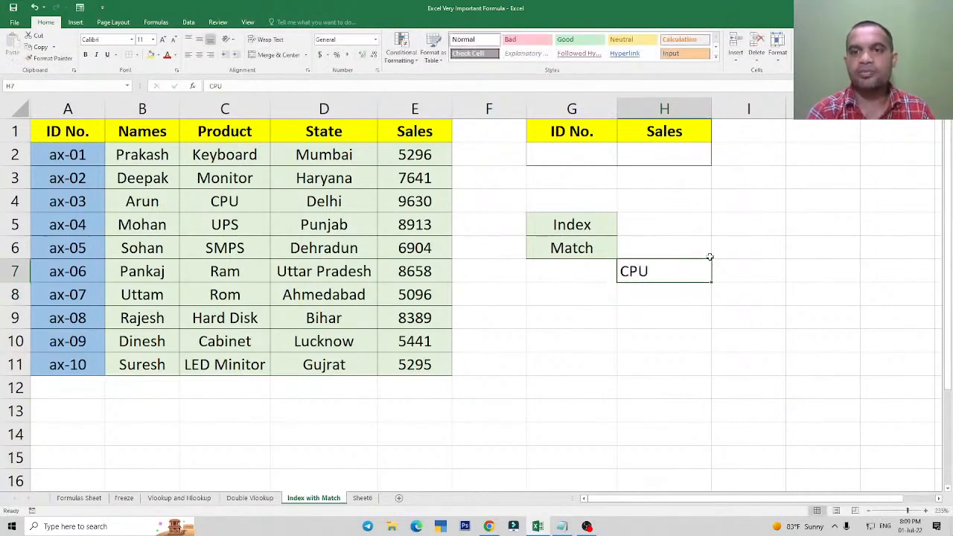
pyautogui.press('Delete')
pyautogui.press('Down')
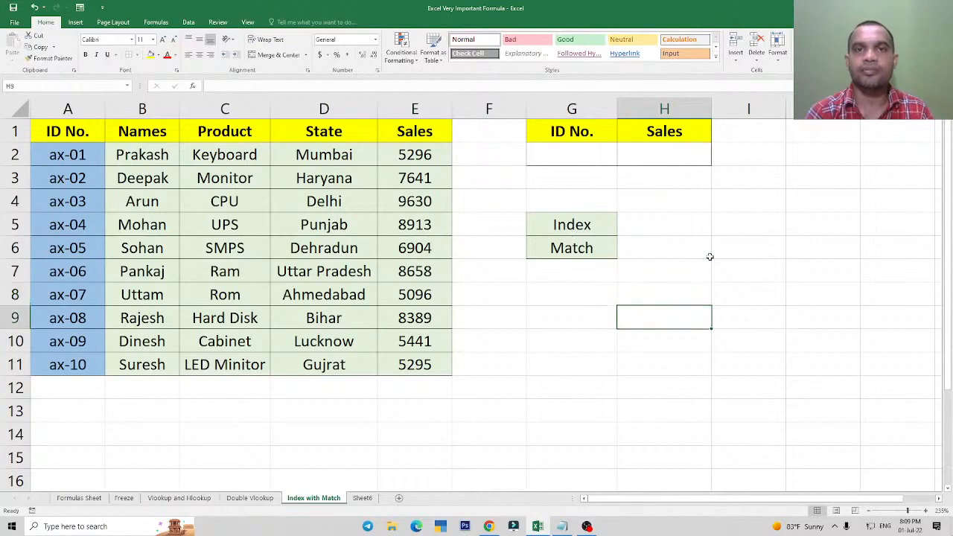
# Enter CPU in H8 as the lookup value.
pyautogui.press('Up')
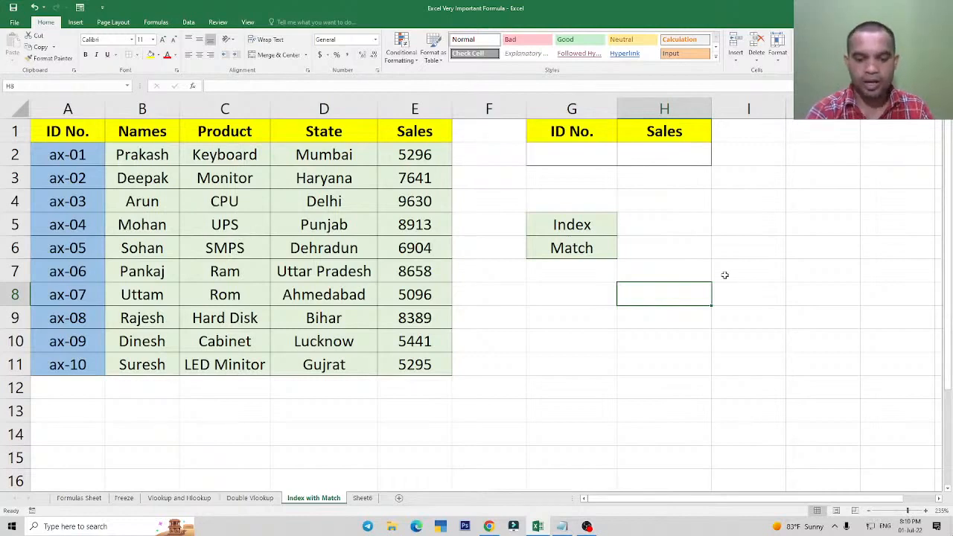
pyautogui.write('cpu')
pyautogui.press('Return')
pyautogui.press('Up')
pyautogui.press('Right')
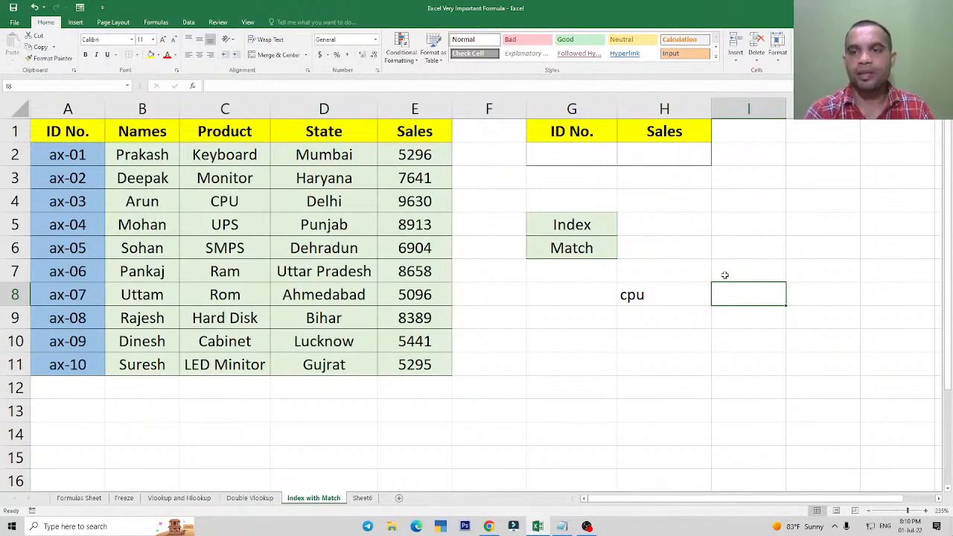
pyautogui.press('Left')
pyautogui.write('CPU')
pyautogui.press('Return')
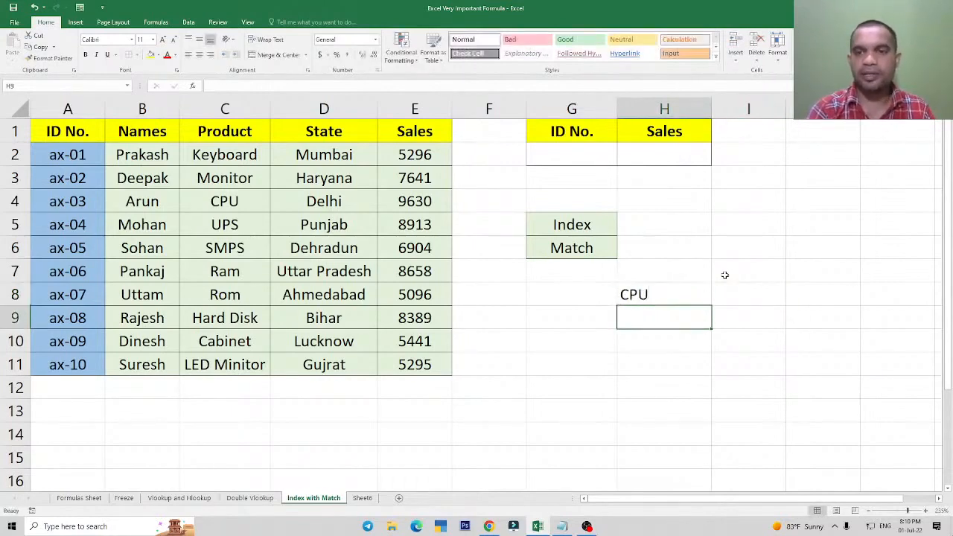
# In I8, enter =MATCH(H8,C2:C11,0) to find the exact-match position of CPU in the Product column.
pyautogui.press('Right')
pyautogui.press('Up')
pyautogui.write('=mat')
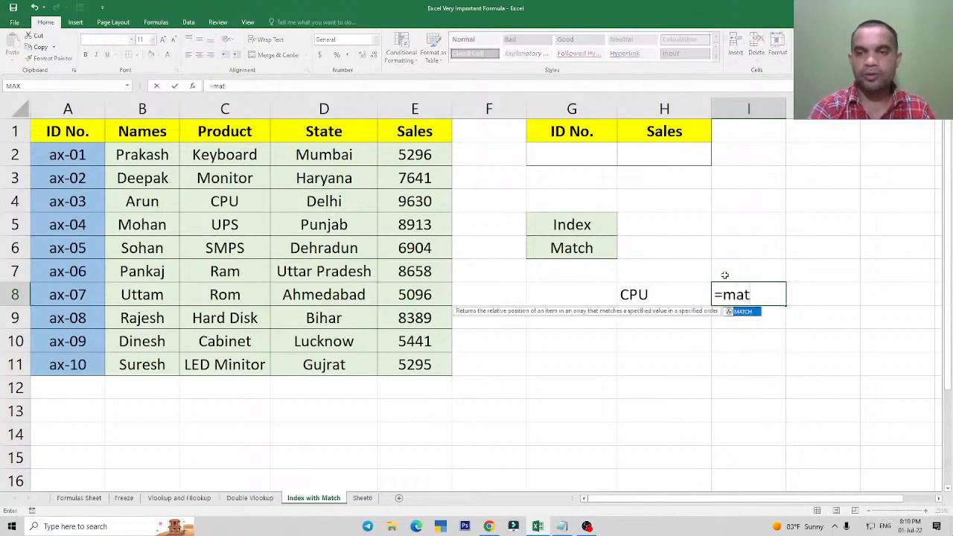
pyautogui.press('Tab')
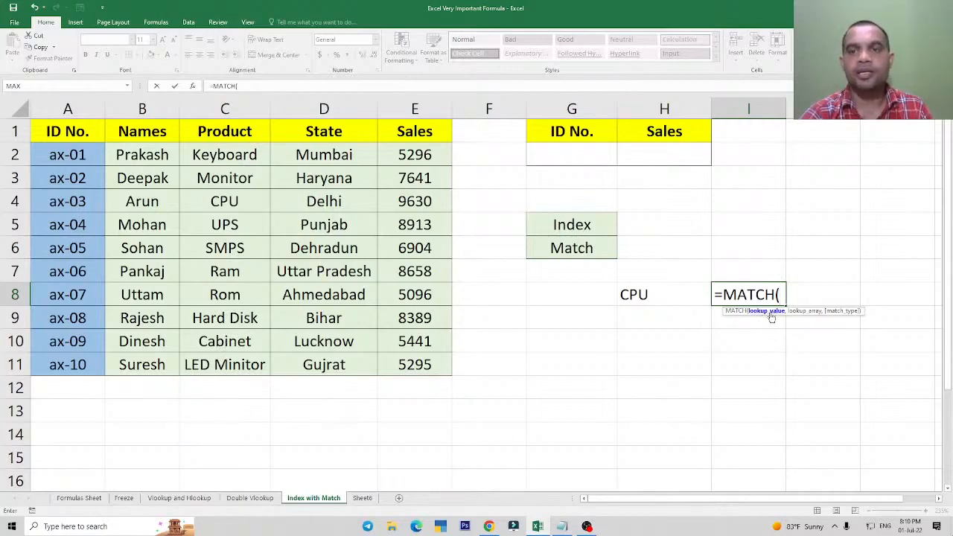
pyautogui.click(647, 297)
pyautogui.write(',')
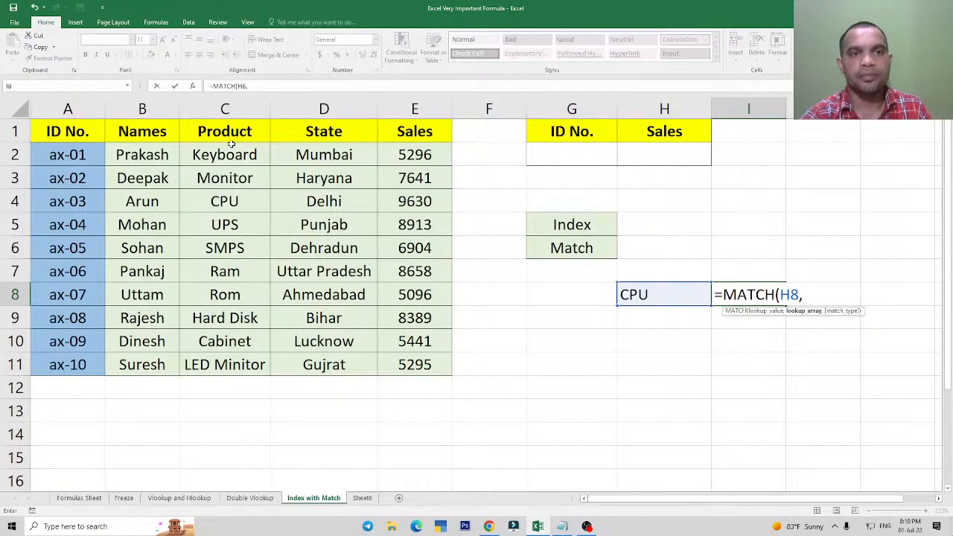
pyautogui.moveTo(231, 144); pyautogui.dragTo(261, 374)
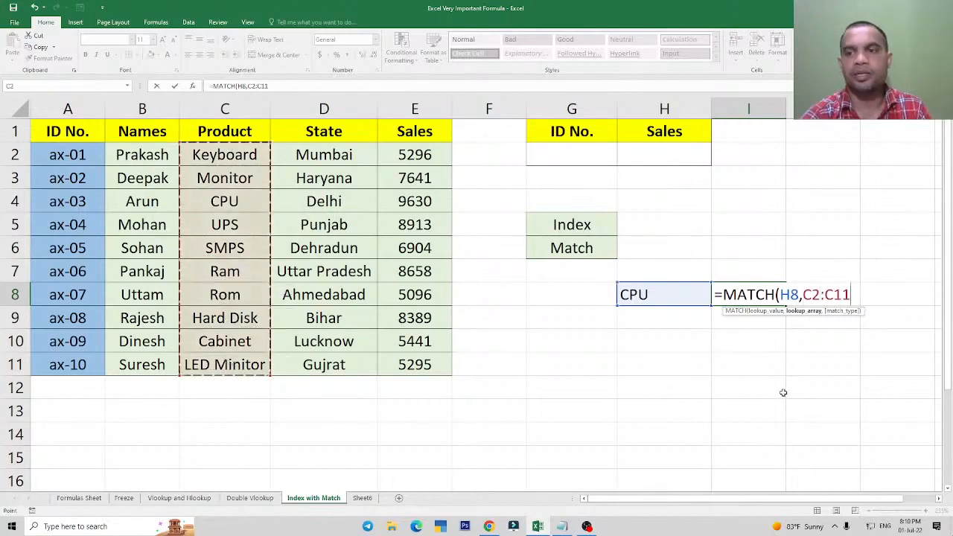
pyautogui.write(',')
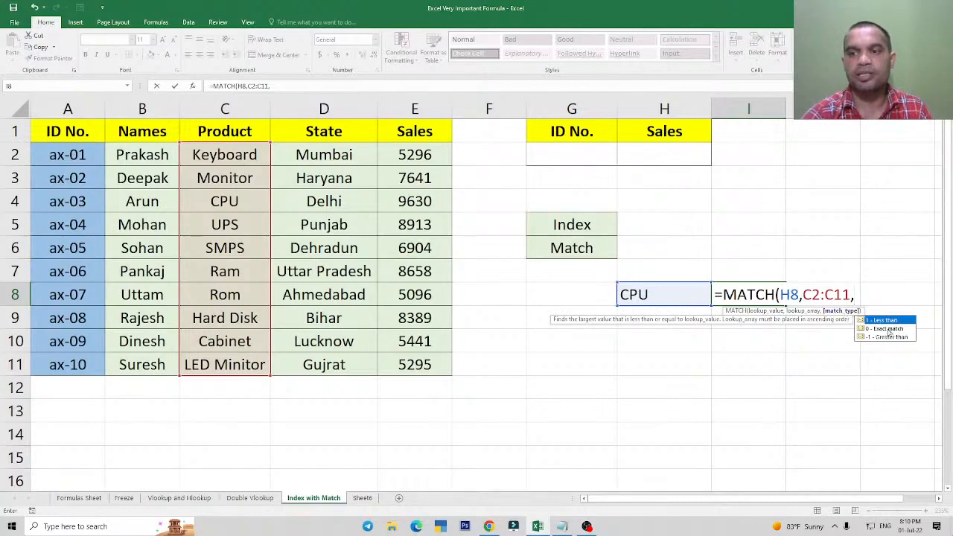
pyautogui.write('0)')
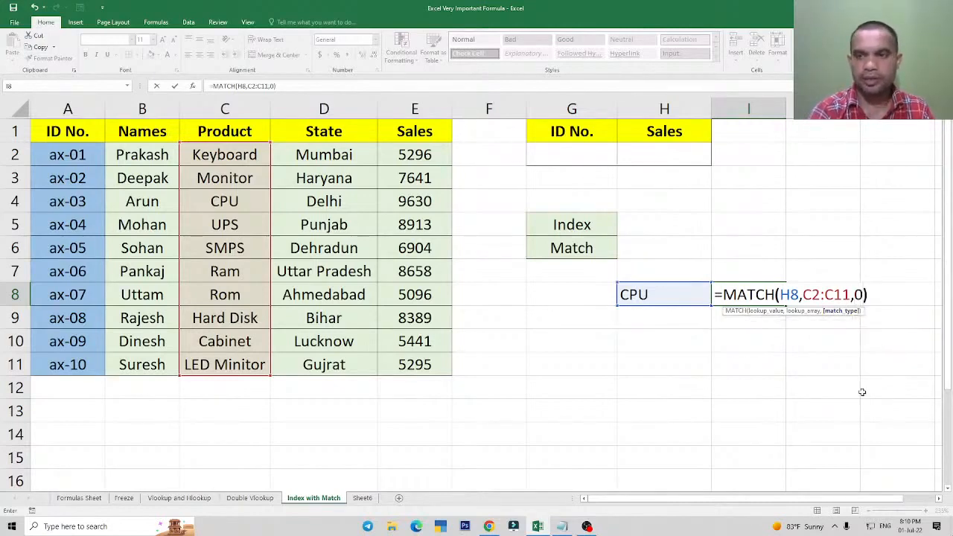
pyautogui.press('Return')
pyautogui.press('Up')
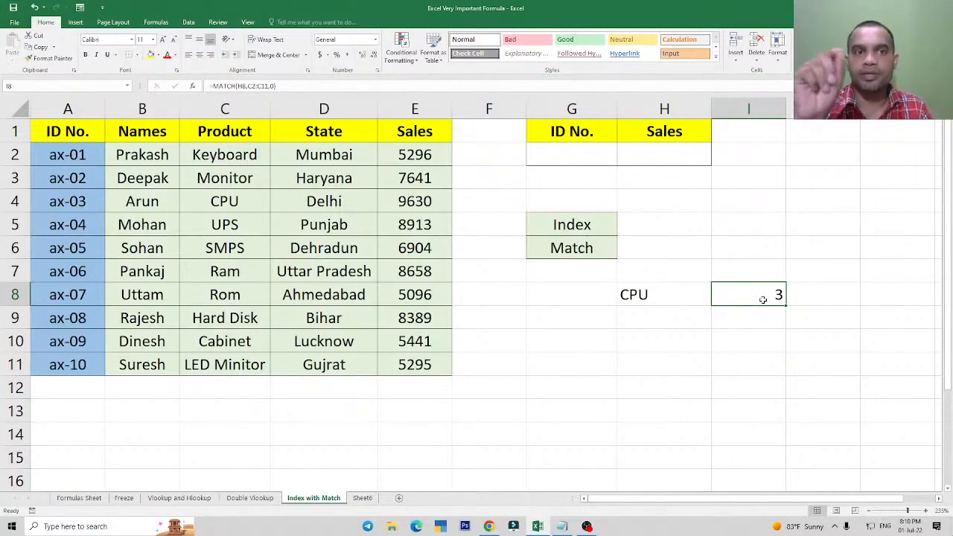
# Examine the vertical Product list and the horizontal header row A1:E1 as possible lookup ranges for MATCH.
pyautogui.click(628, 380)
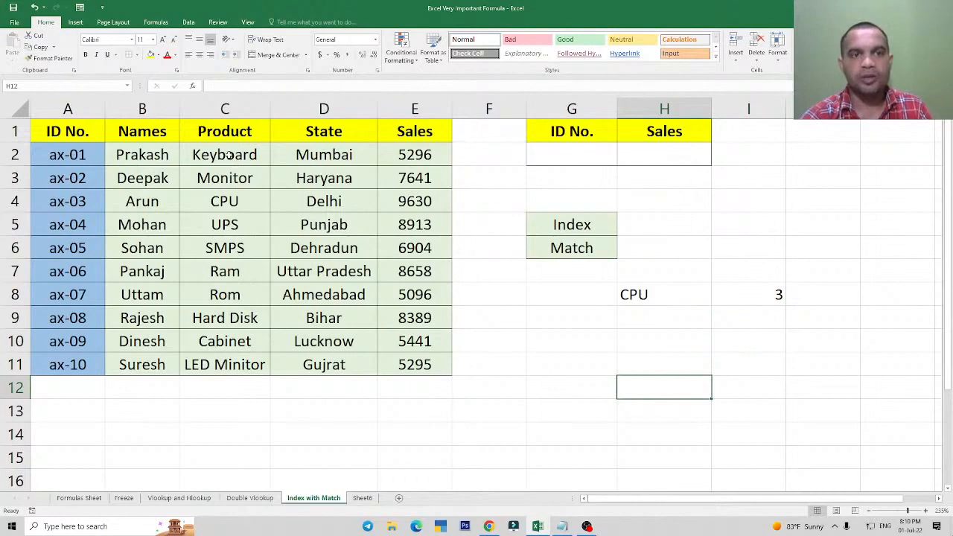
pyautogui.moveTo(229, 156); pyautogui.dragTo(232, 336)
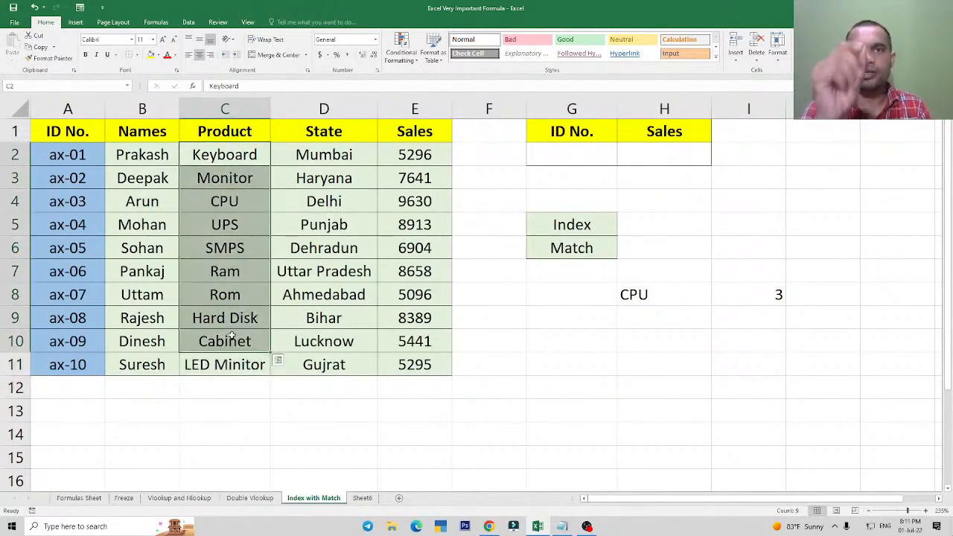
pyautogui.moveTo(59, 130); pyautogui.dragTo(433, 131)
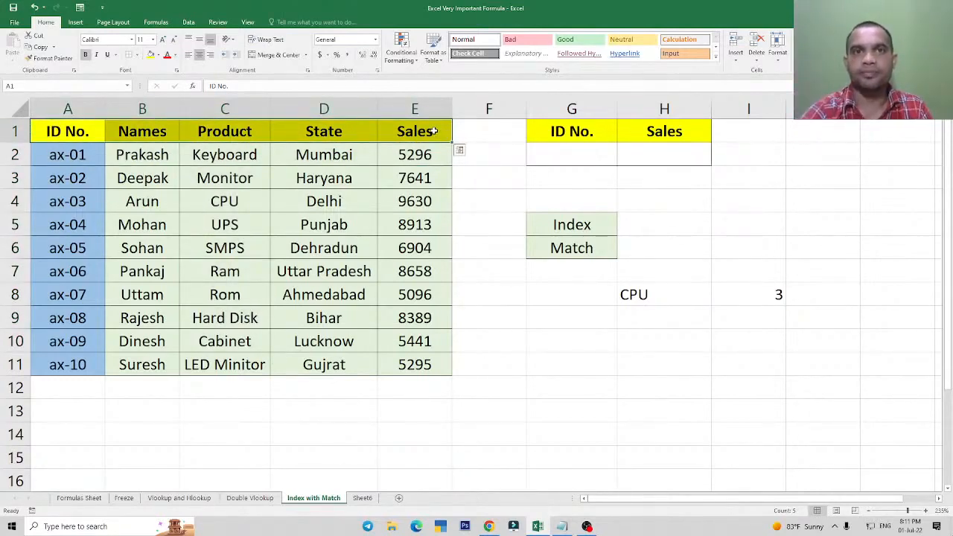
pyautogui.moveTo(243, 152); pyautogui.dragTo(224, 319)
pyautogui.click(218, 199)
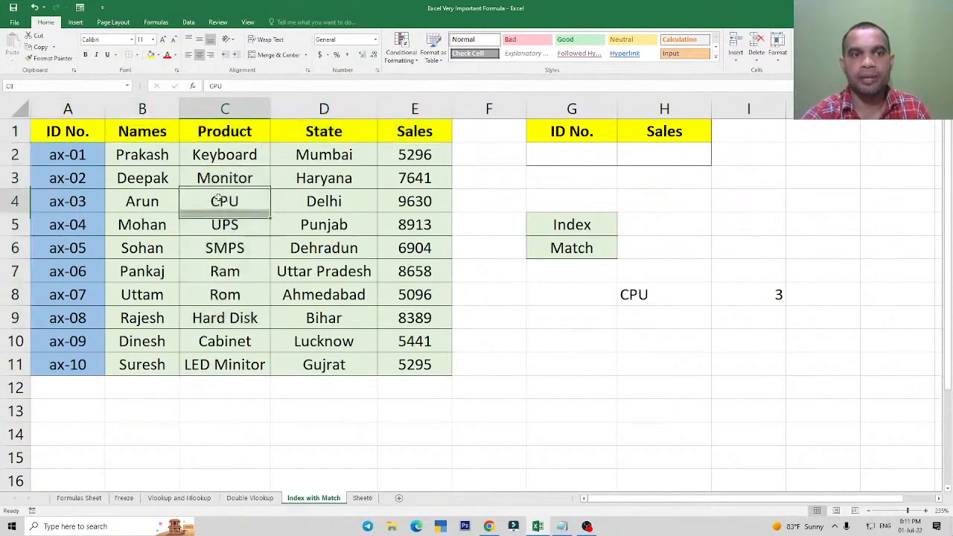
pyautogui.click(242, 173)
pyautogui.moveTo(79, 131); pyautogui.dragTo(126, 173)
pyautogui.click(212, 135)
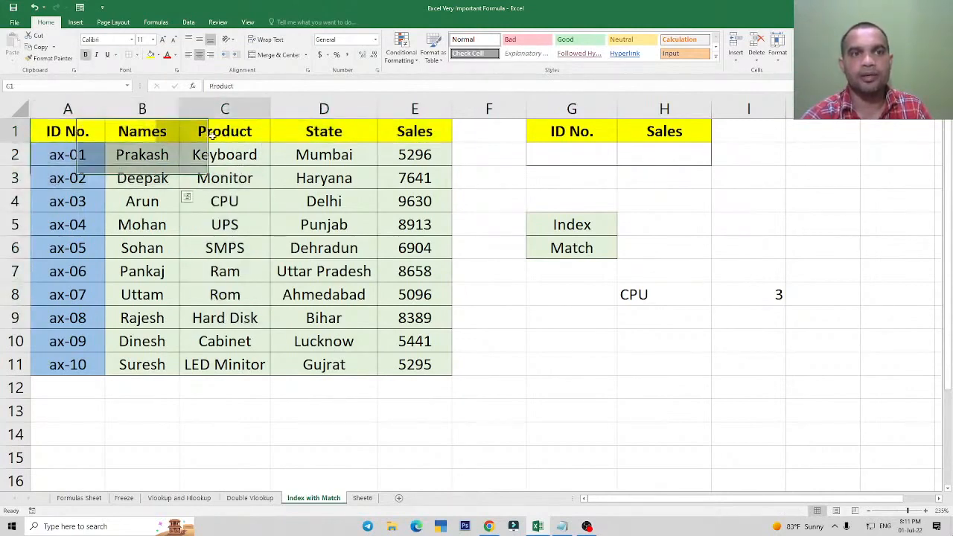
pyautogui.moveTo(91, 125); pyautogui.dragTo(385, 131)
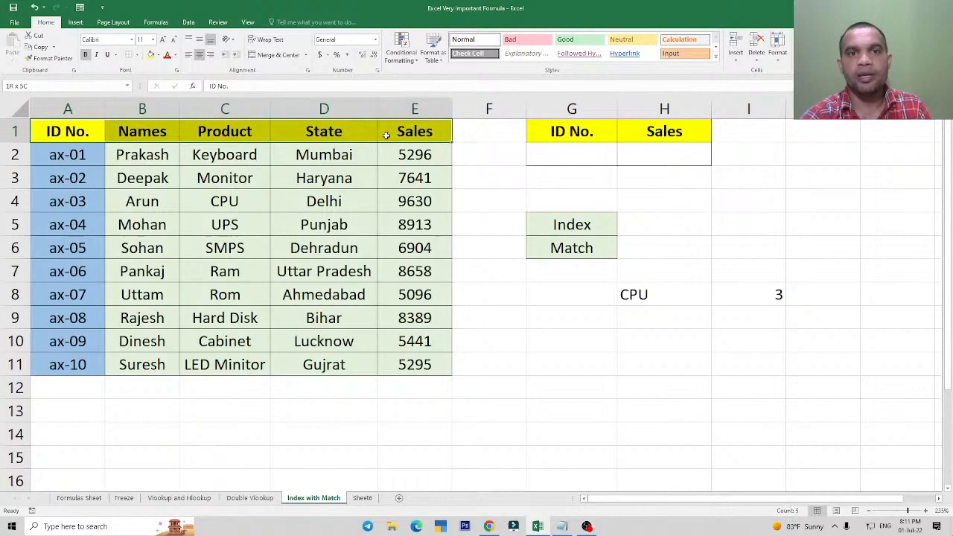
# Enter State in H11 as a second lookup value for the header row.
pyautogui.click(604, 396)
pyautogui.click(640, 367)
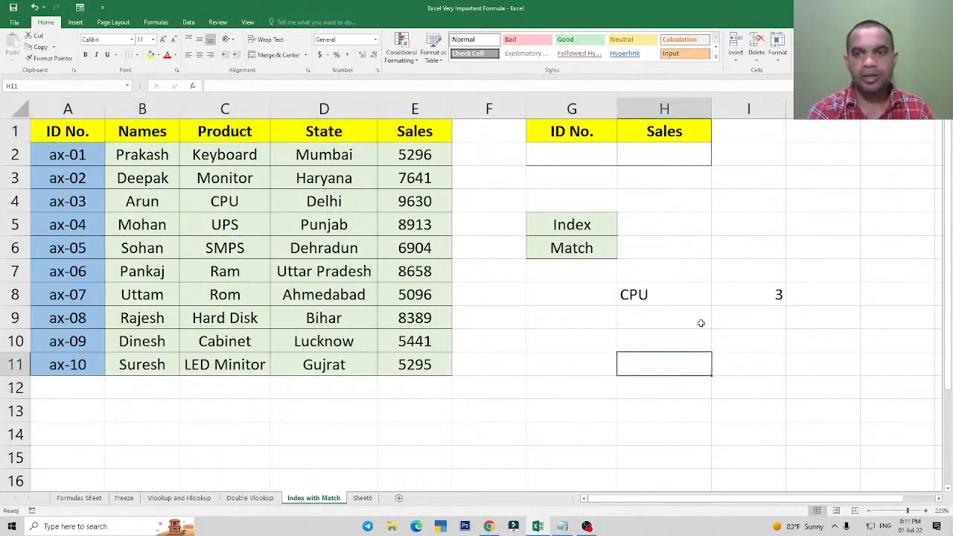
pyautogui.write('State')
pyautogui.press('Return')
pyautogui.press('Up')
pyautogui.press('Right')
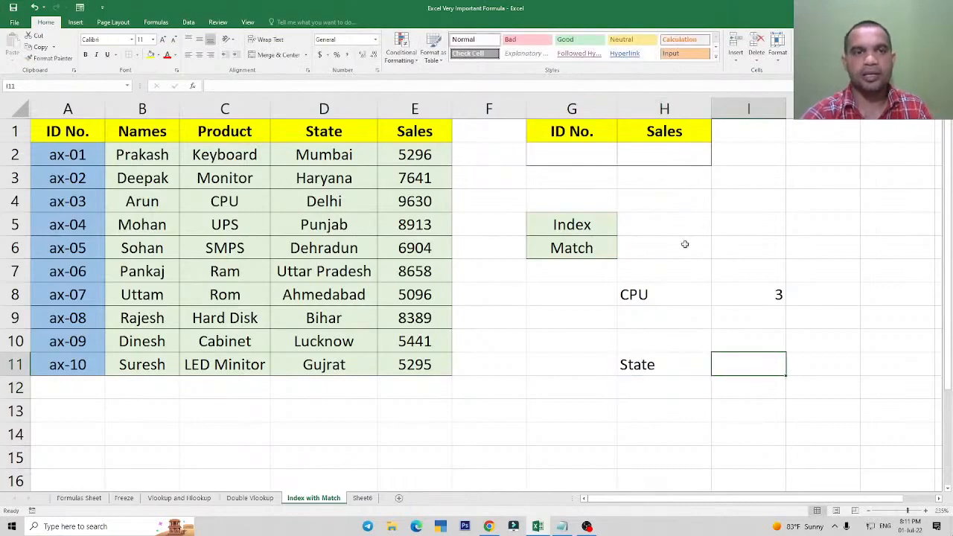
# In I11, enter =MATCH(H11,A1:E1,0) to find the exact-match position of State in the header row.
pyautogui.moveTo(66, 131); pyautogui.dragTo(430, 137)
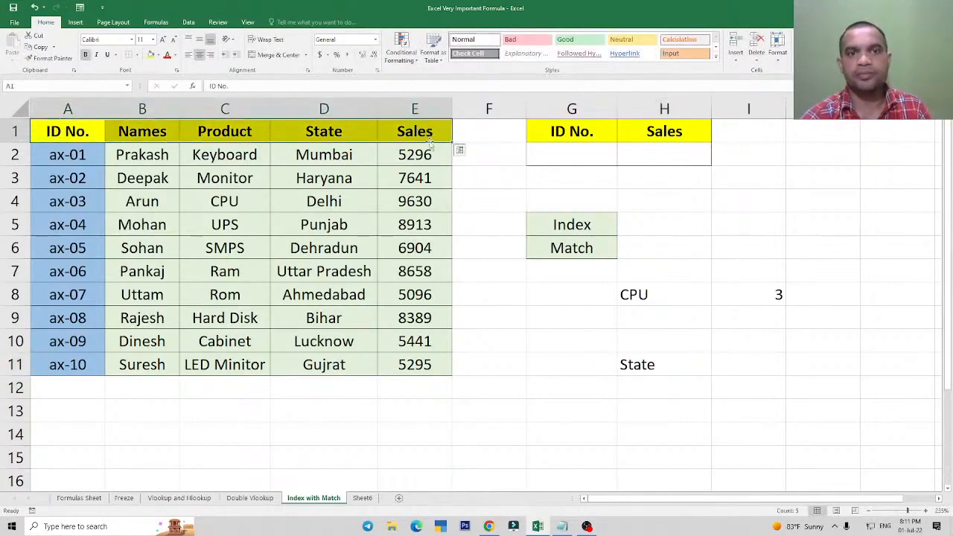
pyautogui.click(745, 364)
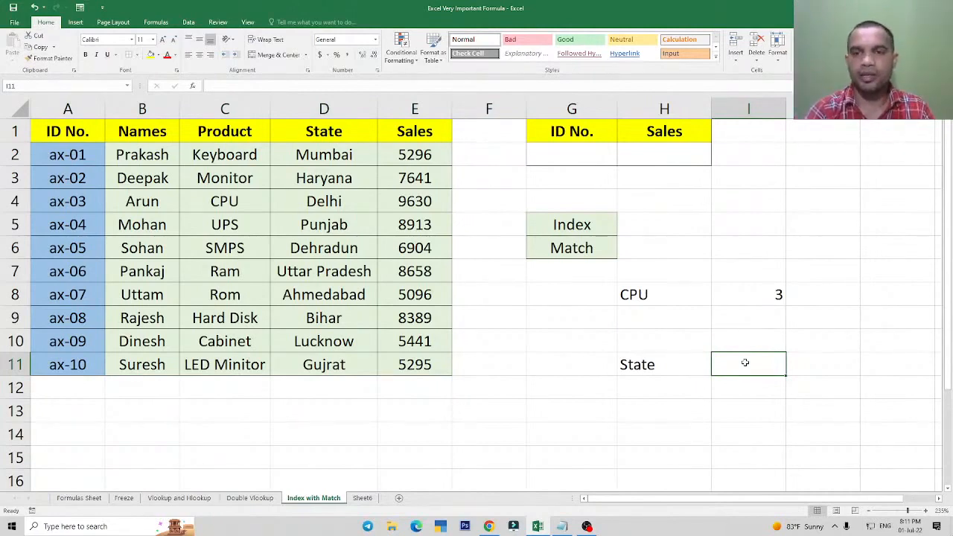
pyautogui.write('=match')
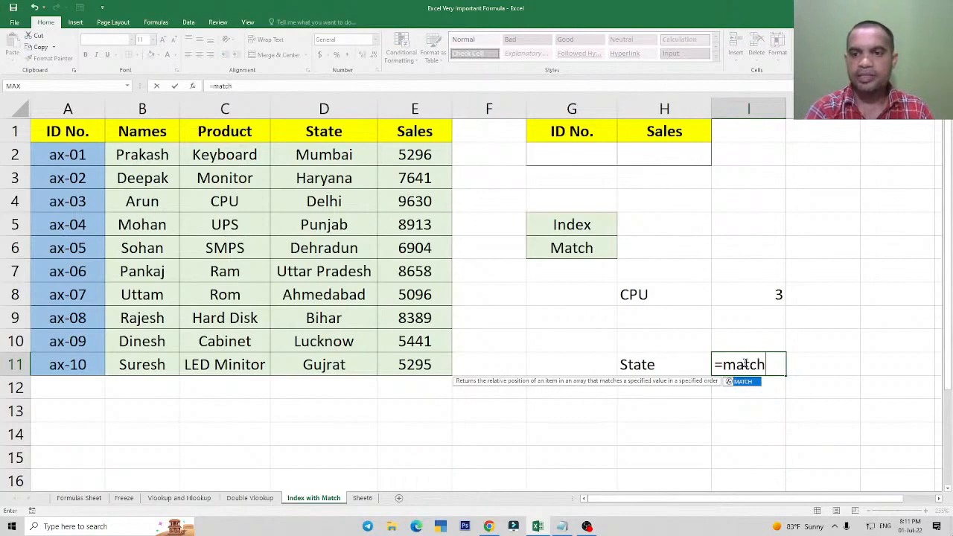
pyautogui.press('Tab')
pyautogui.click(648, 363)
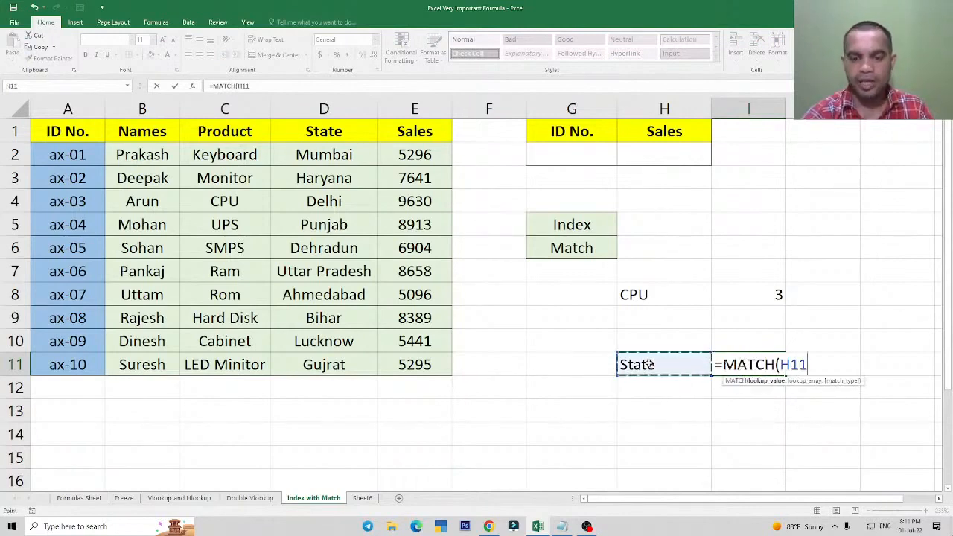
pyautogui.write(',')
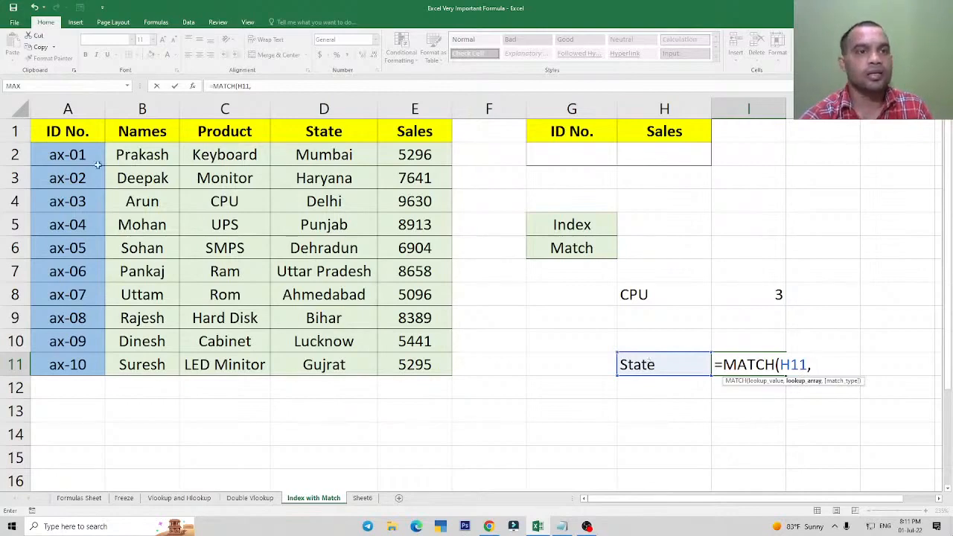
pyautogui.click(57, 130)
pyautogui.moveTo(57, 130); pyautogui.dragTo(417, 138)
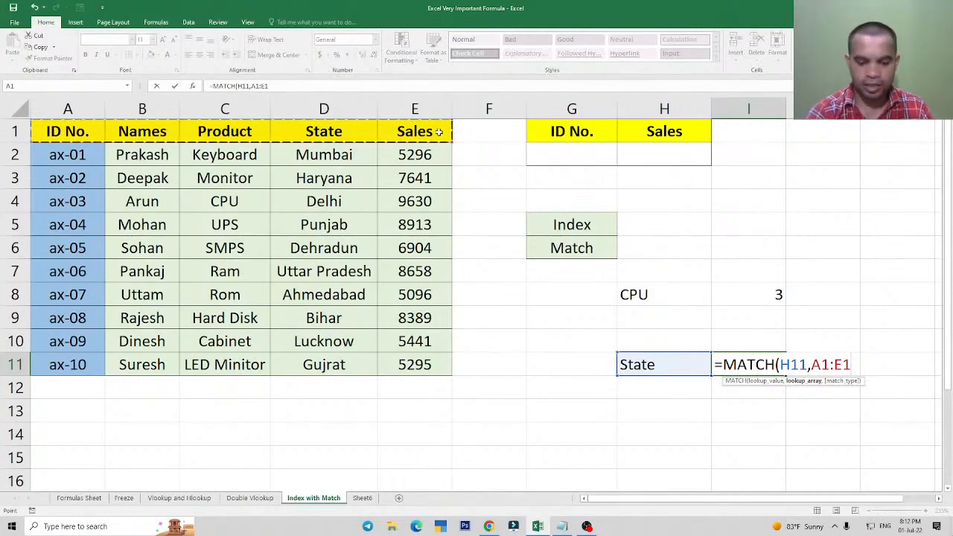
pyautogui.write(',0')
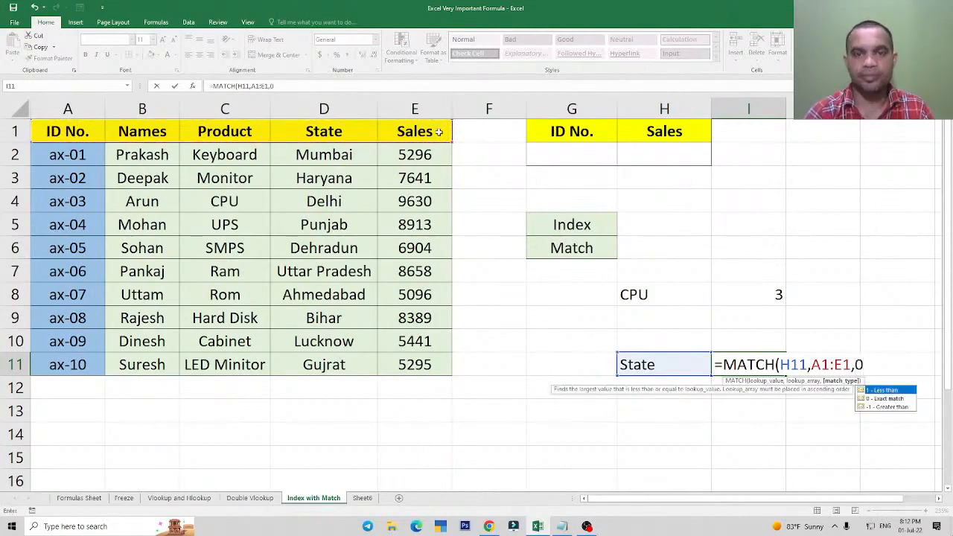
pyautogui.write(')')
pyautogui.press('Return')
pyautogui.press('Up')
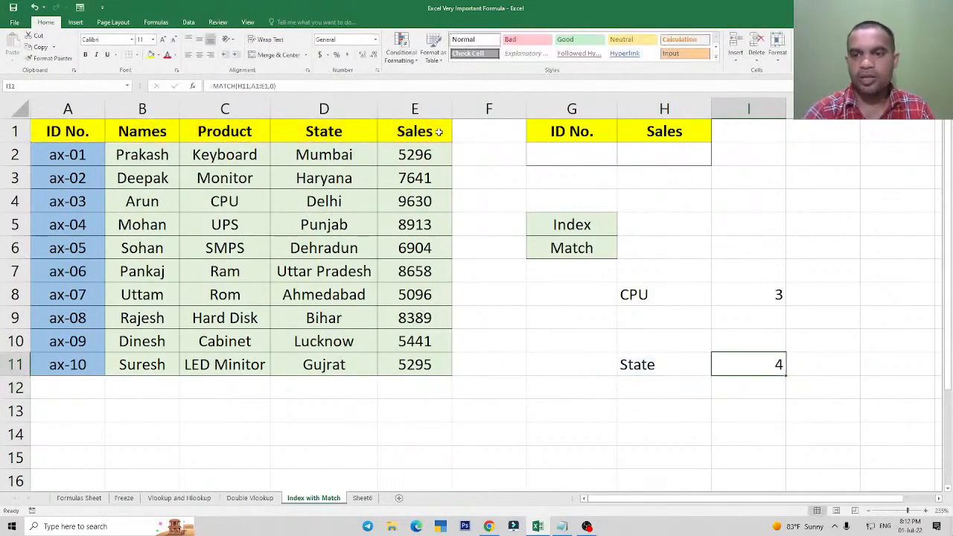
# Review the State header in D1 and the Product entries in C2:C11 against the two MATCH formulas.
pyautogui.click(345, 128)
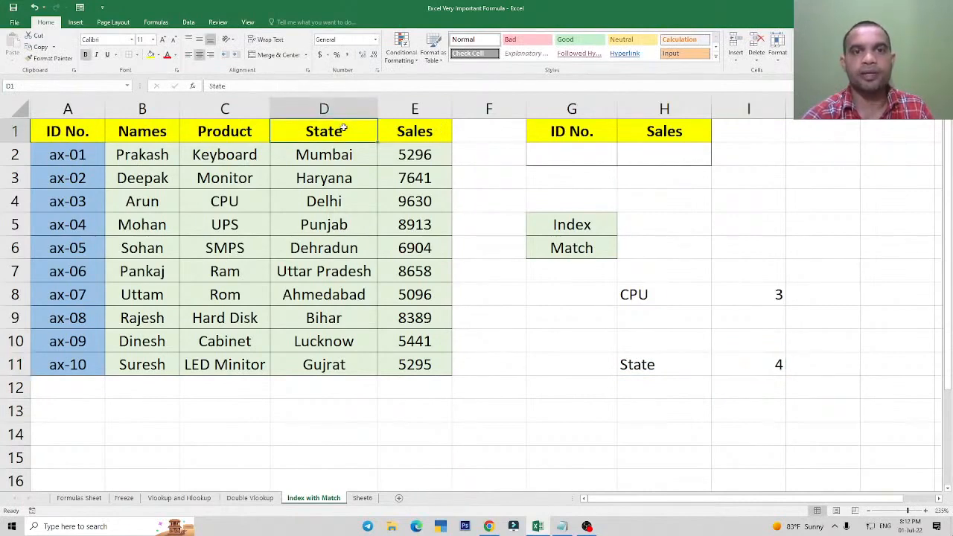
pyautogui.moveTo(225, 157); pyautogui.dragTo(221, 365)
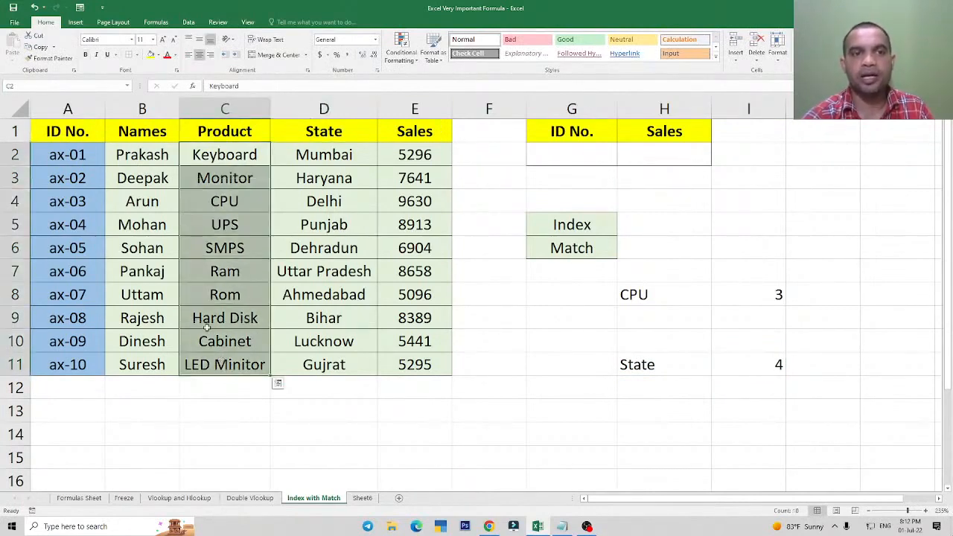
# Review the CPU and State MATCH examples in H8:I11 alongside the Index label in G5.
pyautogui.click(295, 215)
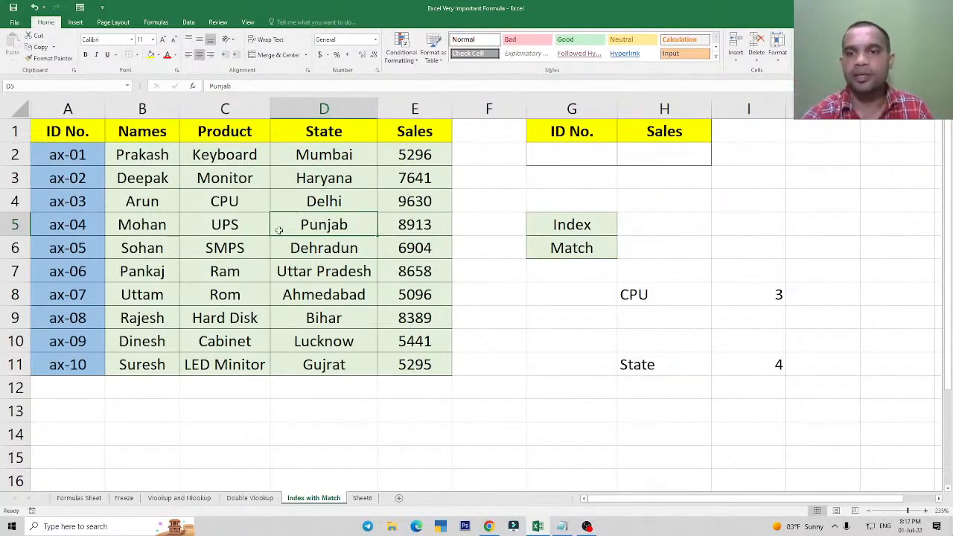
pyautogui.moveTo(646, 292)
pyautogui.mouseDown()
pyautogui.moveTo(798, 317)
pyautogui.moveTo(773, 402)
pyautogui.mouseUp()
pyautogui.click(538, 350)
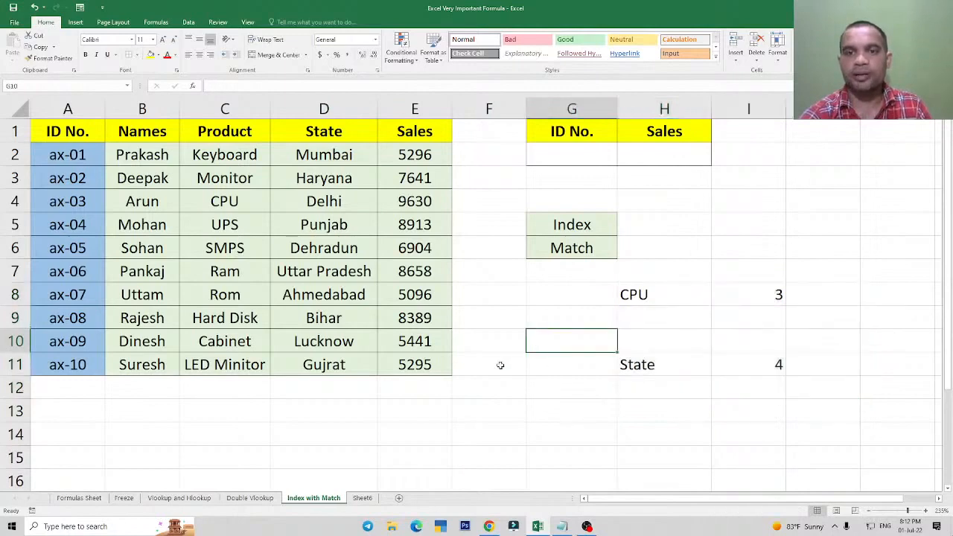
pyautogui.click(573, 225)
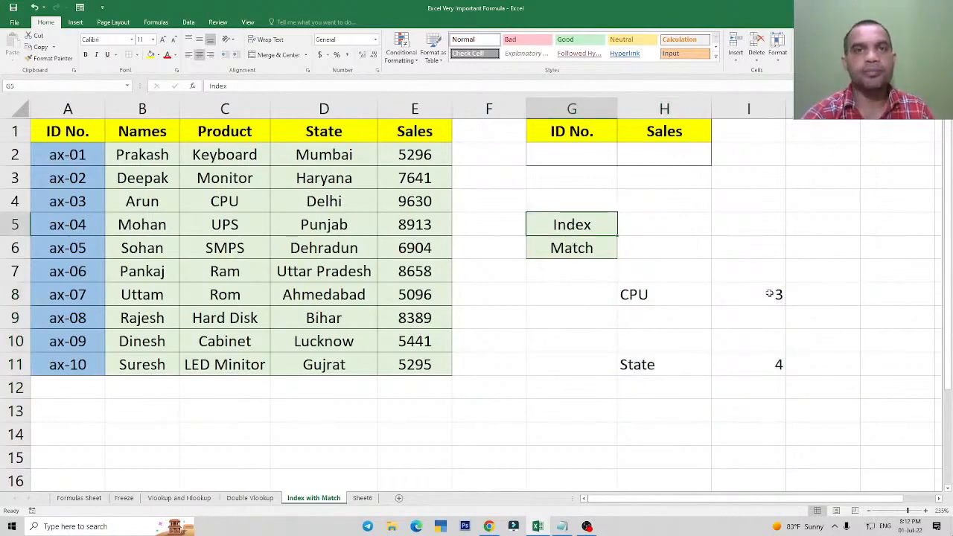
pyautogui.moveTo(770, 294); pyautogui.dragTo(782, 371)
pyautogui.click(571, 222)
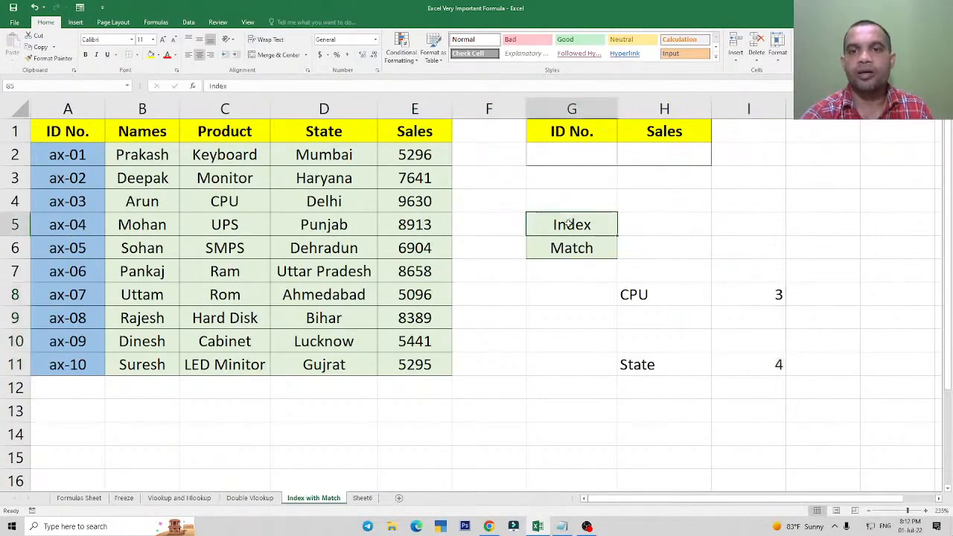
pyautogui.click(748, 204)
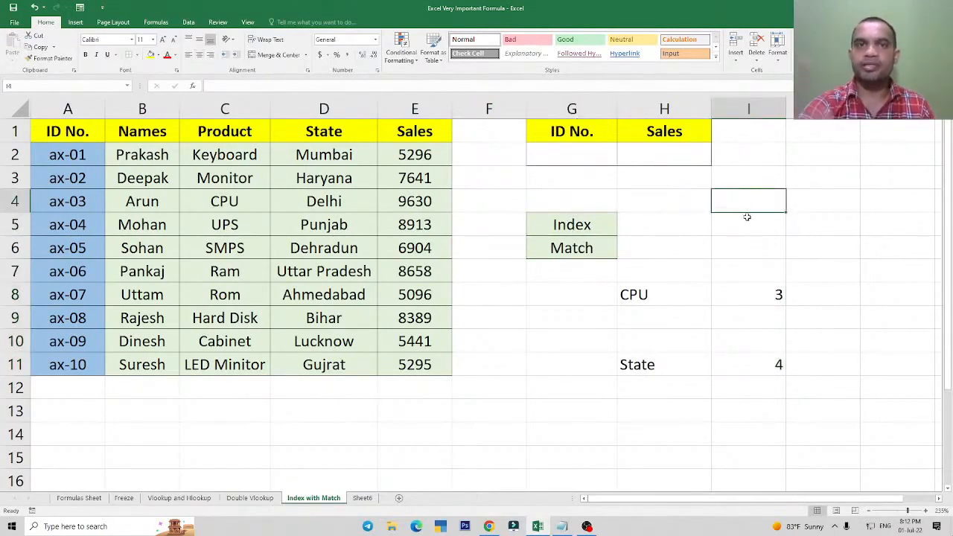
pyautogui.write('=')
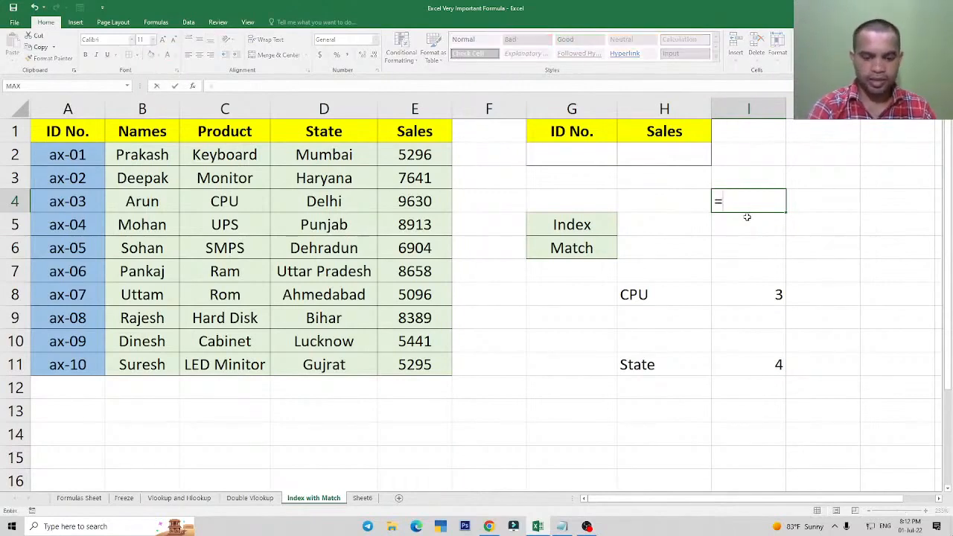
pyautogui.write('inedx')
pyautogui.press('BackSpace')
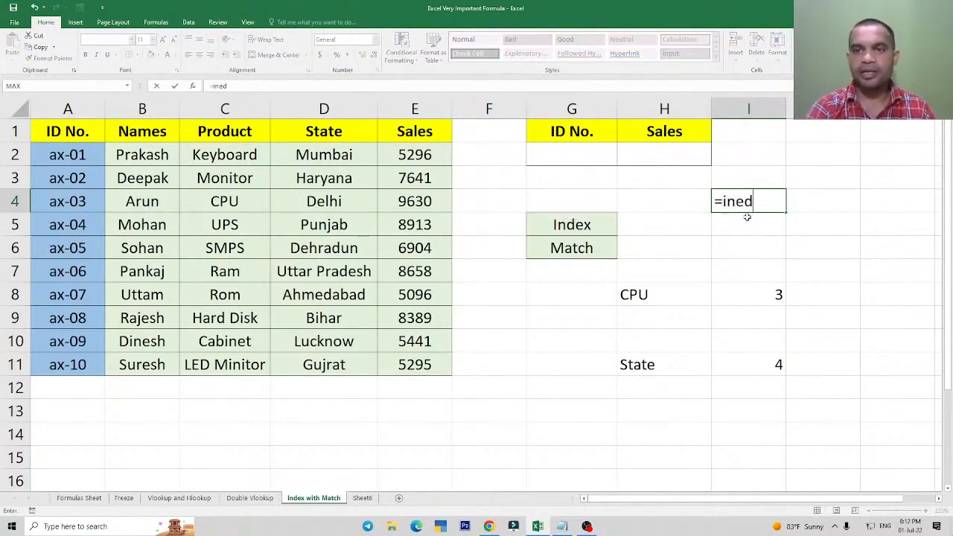
pyautogui.press('BackSpace')
pyautogui.press('BackSpace')
pyautogui.write('dex')
pyautogui.press('Tab')
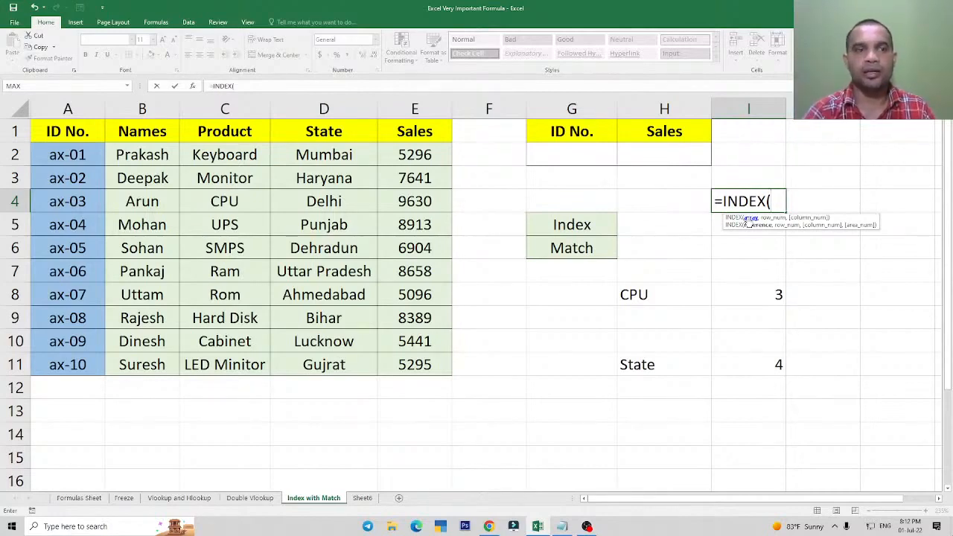
pyautogui.press('Escape')
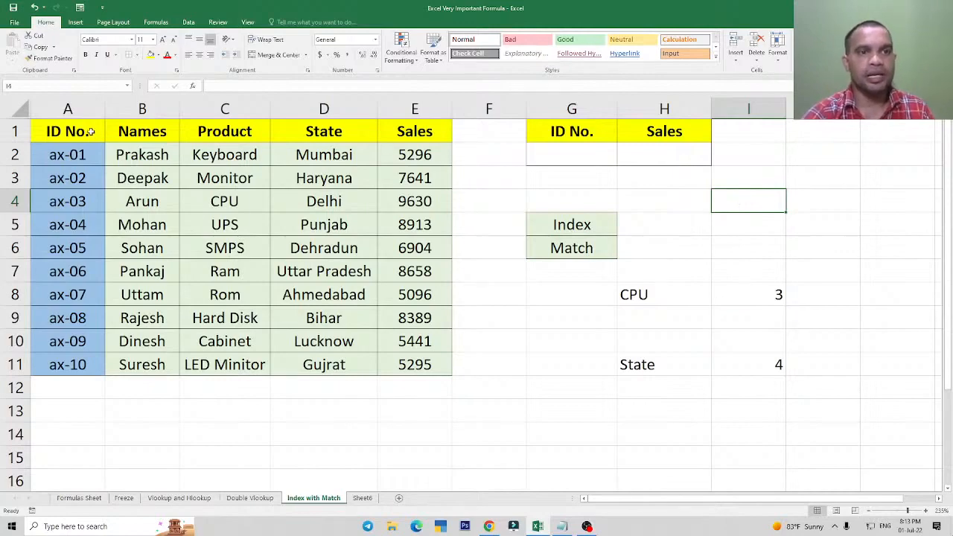
# Start an INDEX formula in I4 and review its array, row_num and column_num arguments.
pyautogui.moveTo(91, 131); pyautogui.dragTo(409, 369)
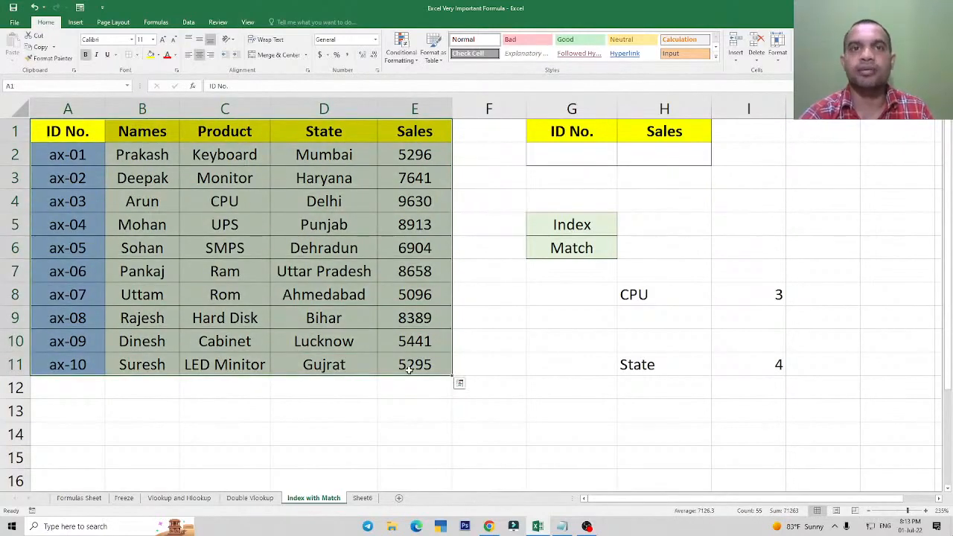
pyautogui.click(743, 202)
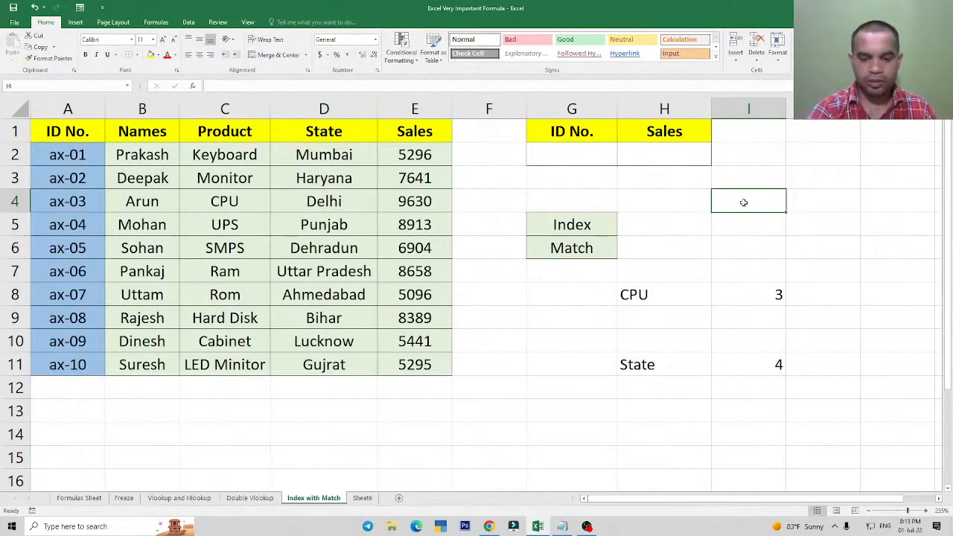
pyautogui.write('=index')
pyautogui.press('Tab')
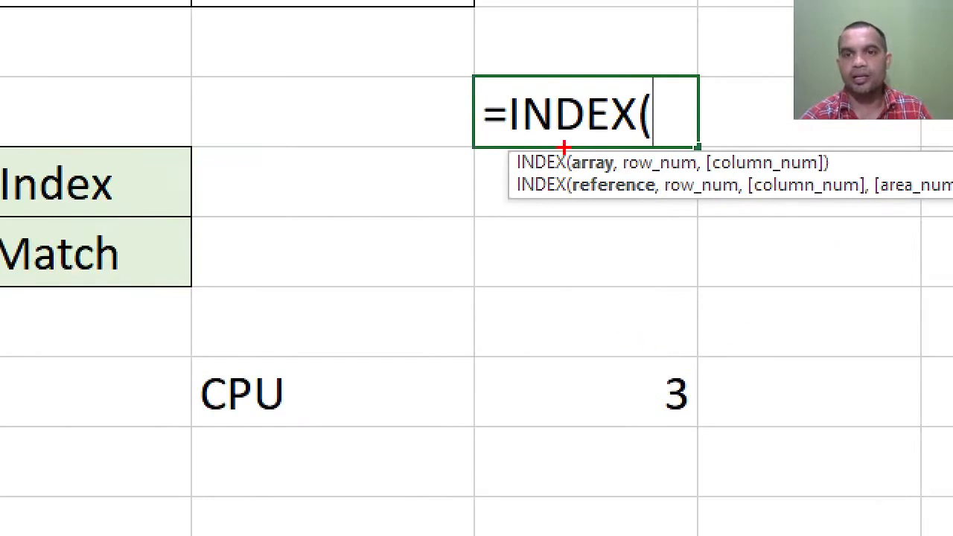
pyautogui.moveTo(565, 147); pyautogui.dragTo(622, 173)
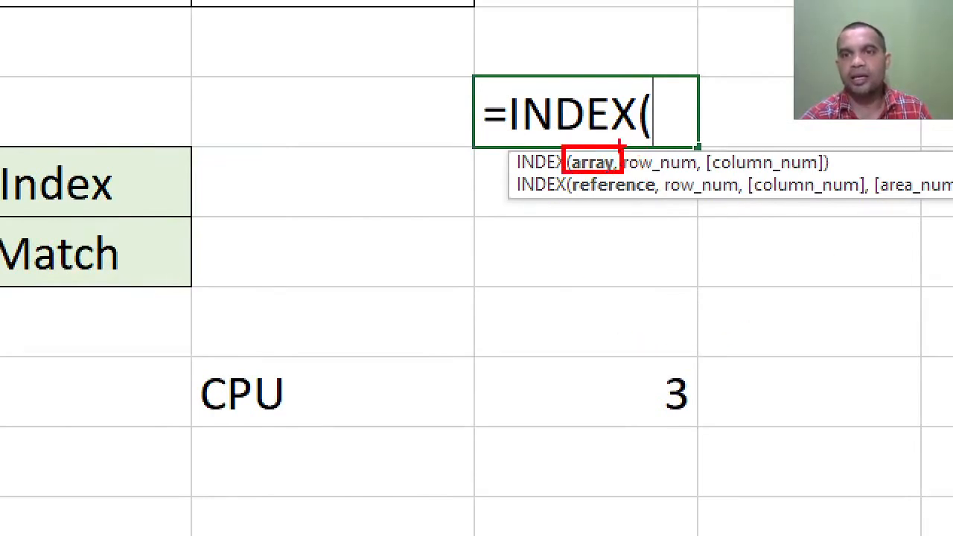
pyautogui.moveTo(619, 144)
pyautogui.mouseDown()
pyautogui.moveTo(672, 185)
pyautogui.moveTo(703, 185)
pyautogui.mouseUp()
pyautogui.moveTo(704, 140)
pyautogui.mouseDown()
pyautogui.moveTo(738, 165)
pyautogui.moveTo(840, 183)
pyautogui.mouseUp()
pyautogui.press('Escape')
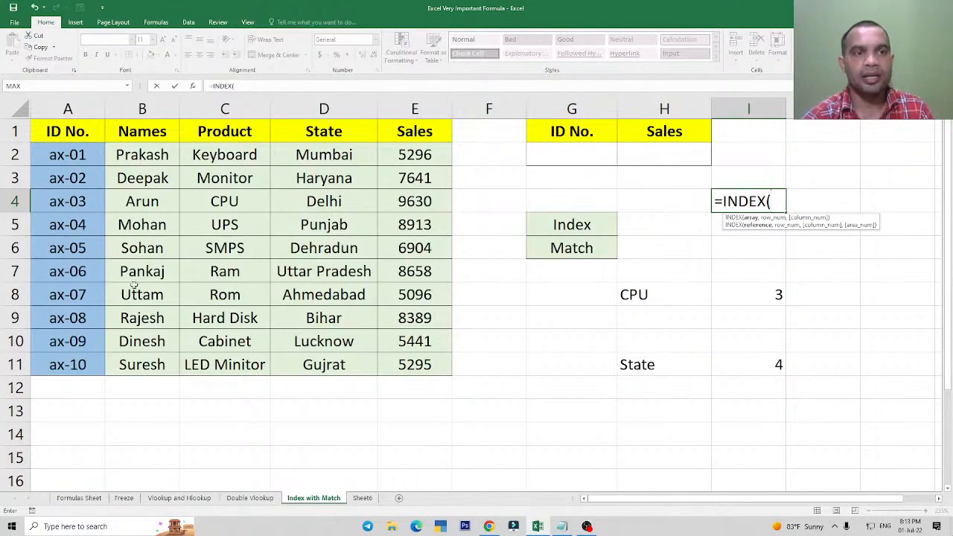
# Supply the INDEX arguments in I4: array A2:E11, row number 5 and column number 3.
pyautogui.moveTo(68, 156); pyautogui.dragTo(443, 371)
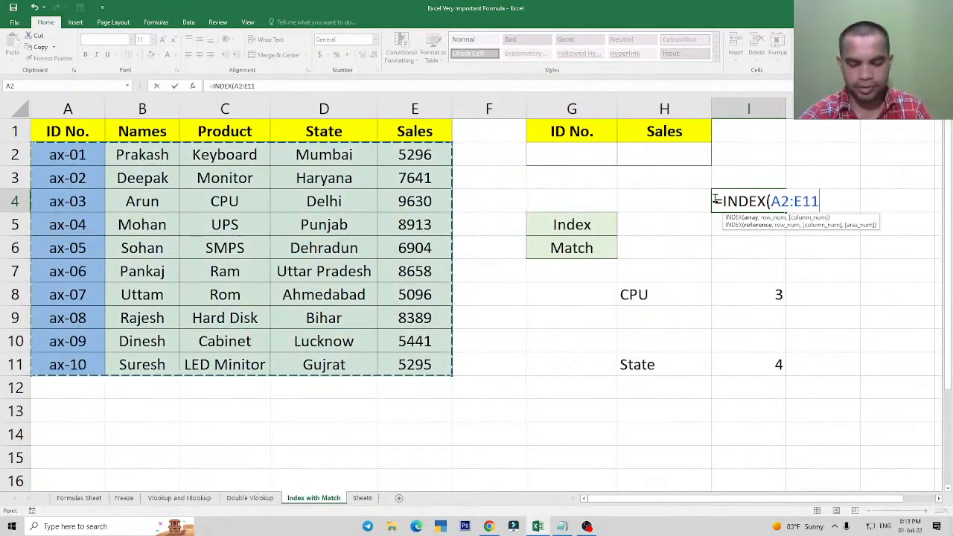
pyautogui.write(',')
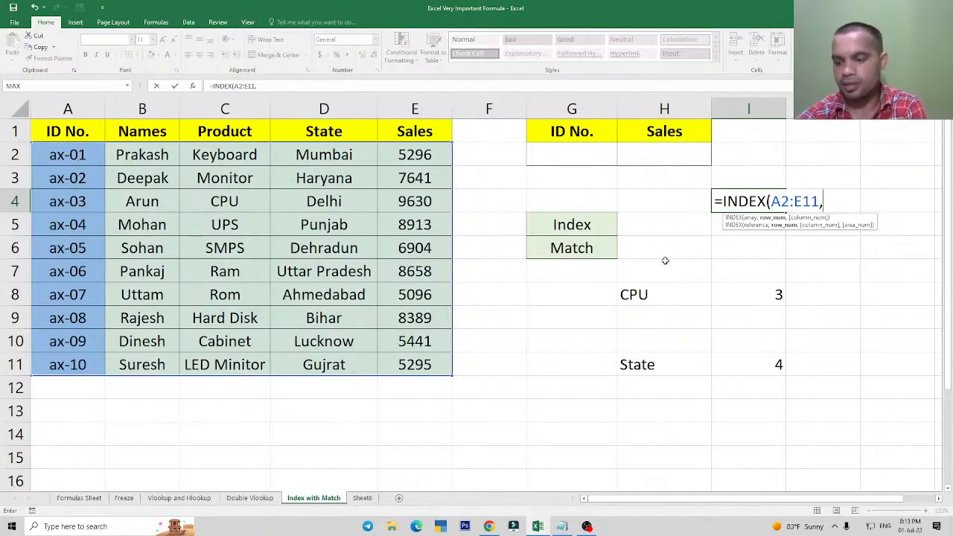
pyautogui.write('5')
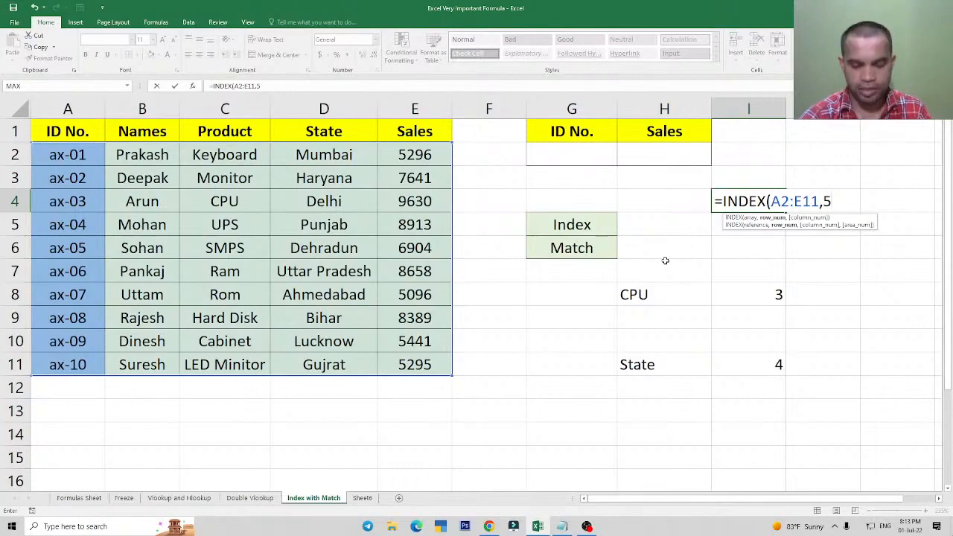
pyautogui.write(',')
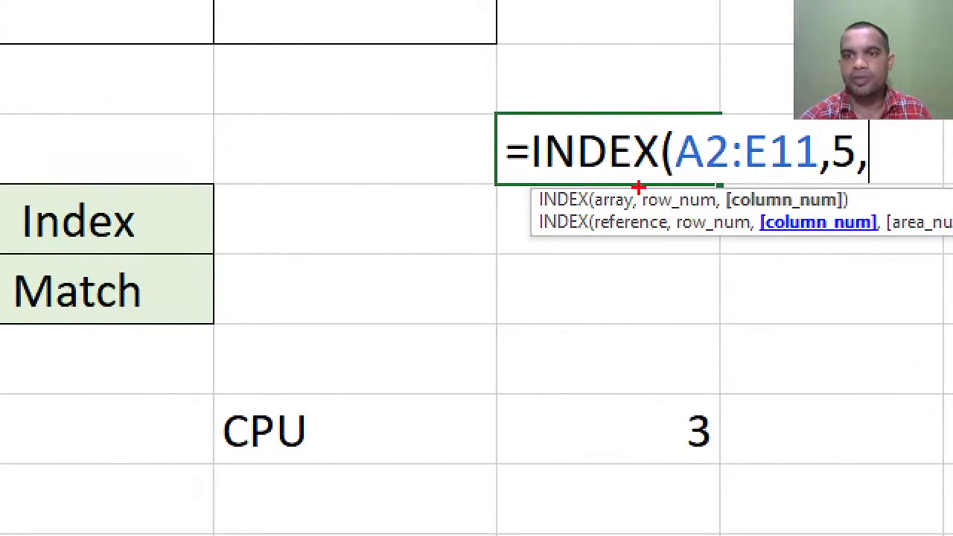
pyautogui.moveTo(638, 188); pyautogui.dragTo(718, 218)
pyautogui.moveTo(722, 176)
pyautogui.mouseDown()
pyautogui.moveTo(813, 217)
pyautogui.moveTo(853, 215)
pyautogui.mouseUp()
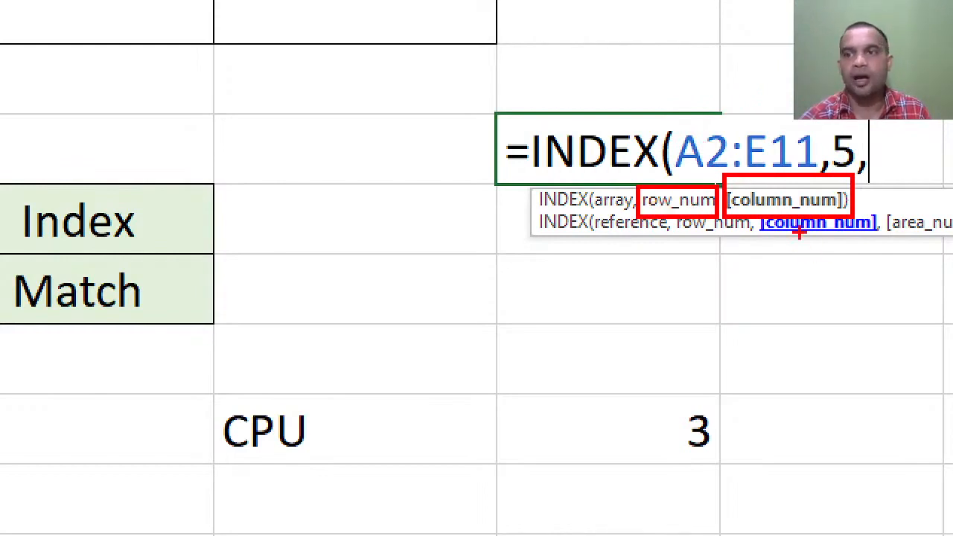
pyautogui.press('Escape')
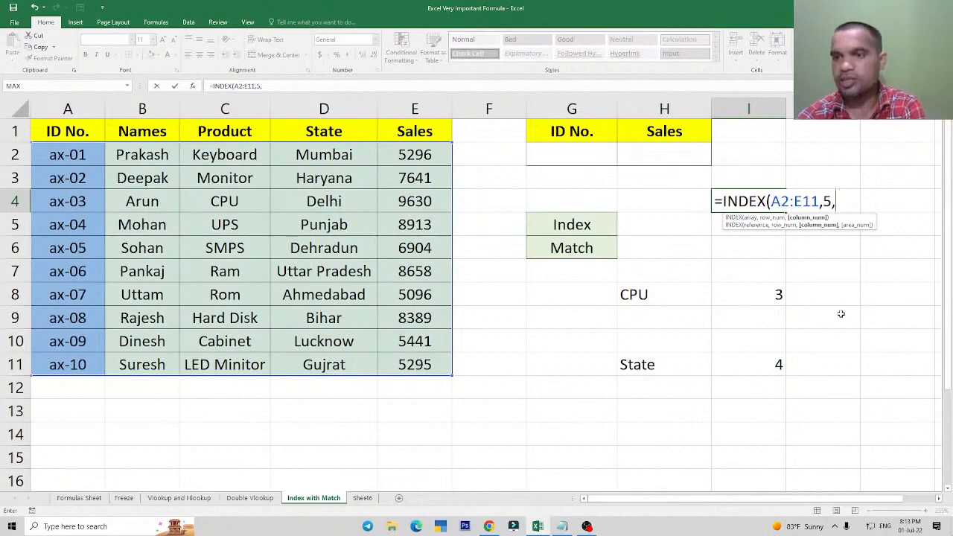
pyautogui.write('3')
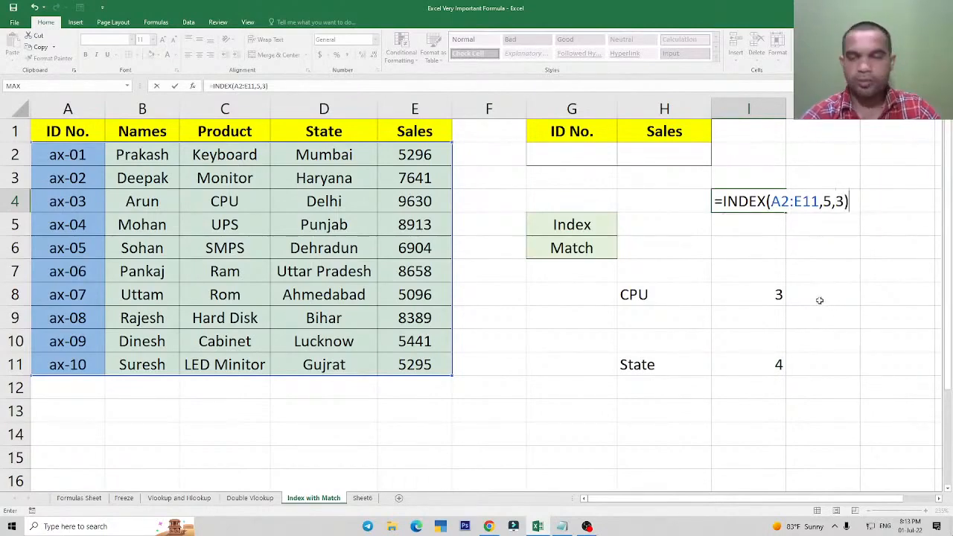
# Check the range, row and column arguments of =INDEX(A2:E11,5,3), and commit the formula in I4.
pyautogui.hotkey('ctrl', '1')
pyautogui.click(834, 240)
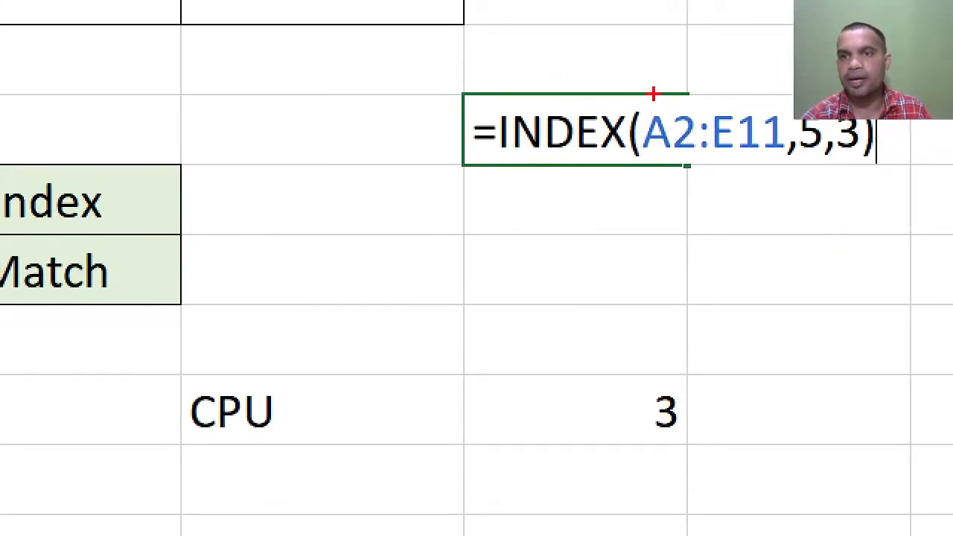
pyautogui.moveTo(642, 102)
pyautogui.mouseDown()
pyautogui.moveTo(670, 135)
pyautogui.moveTo(709, 157)
pyautogui.mouseUp()
pyautogui.hotkey('ctrl', 'z')
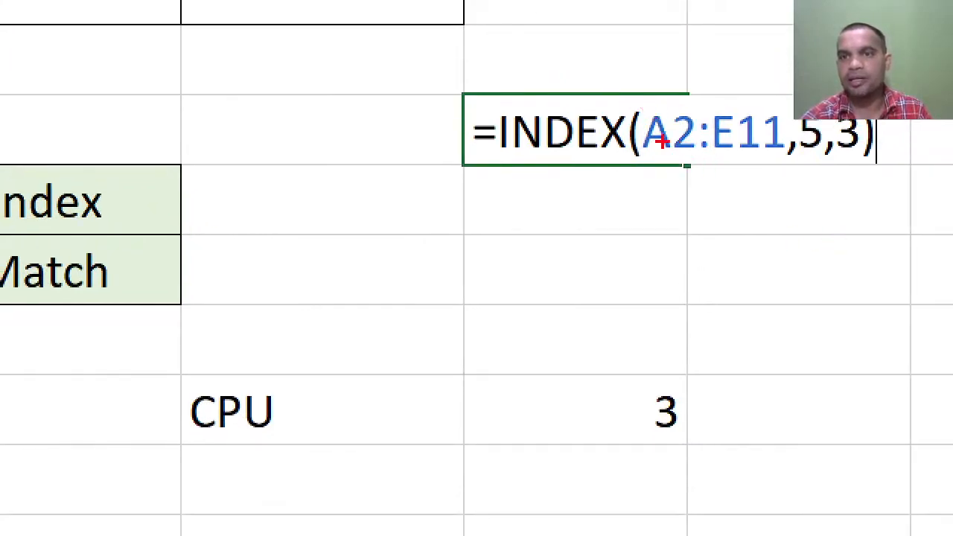
pyautogui.moveTo(635, 100)
pyautogui.mouseDown()
pyautogui.moveTo(738, 159)
pyautogui.moveTo(781, 170)
pyautogui.mouseUp()
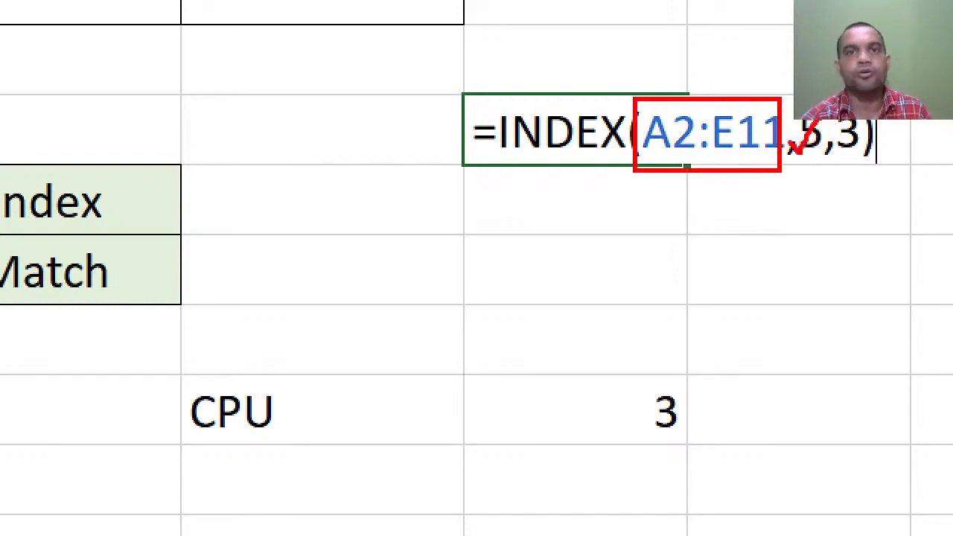
pyautogui.moveTo(834, 144)
pyautogui.mouseDown()
pyautogui.moveTo(876, 149)
pyautogui.moveTo(890, 115)
pyautogui.mouseUp()
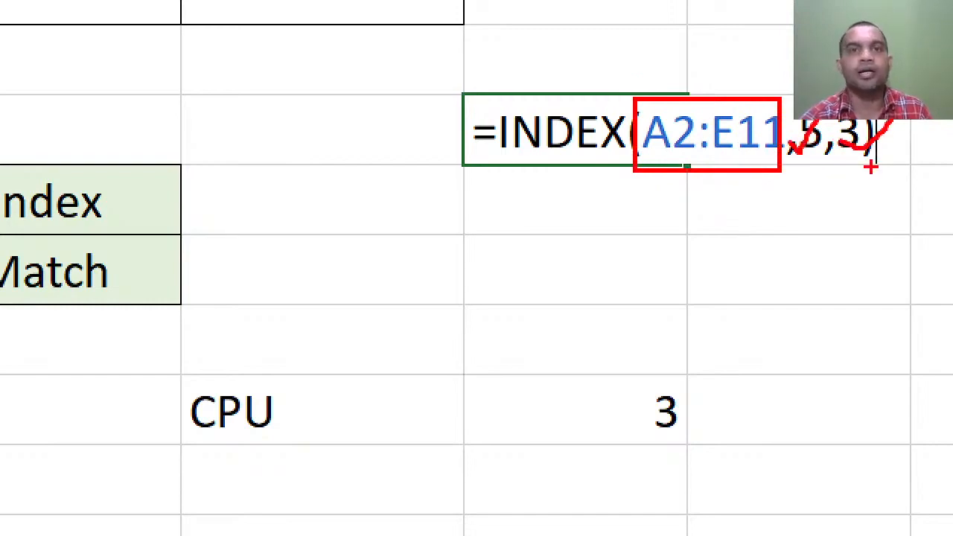
pyautogui.press('Escape')
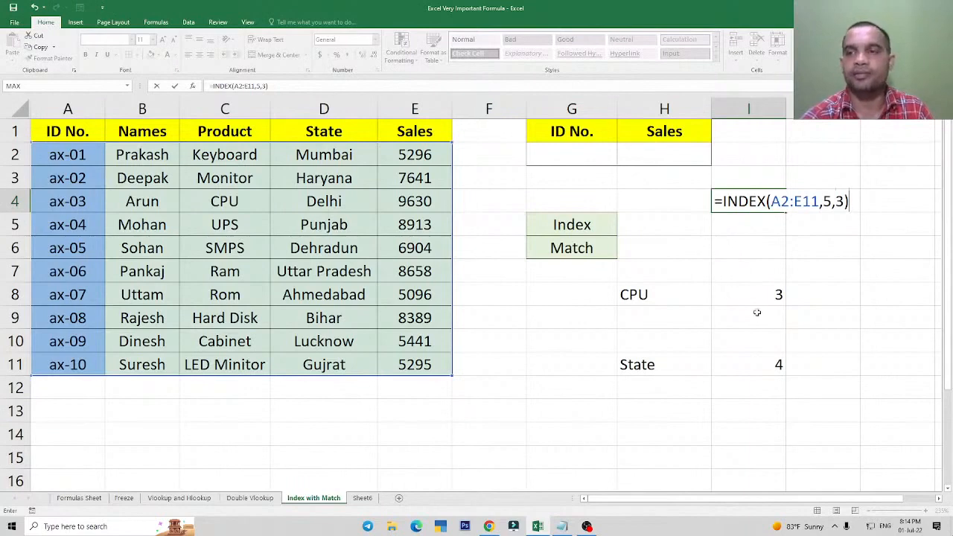
pyautogui.press('Return')
pyautogui.press('Up')
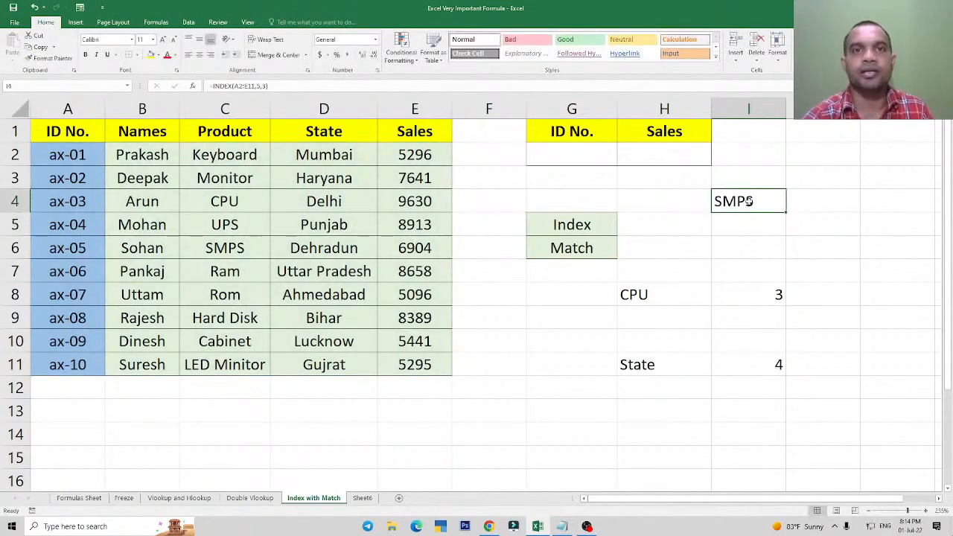
# Trace the fifth record and the third column of the table to check the cell the INDEX formula refers to.
pyautogui.click(82, 177)
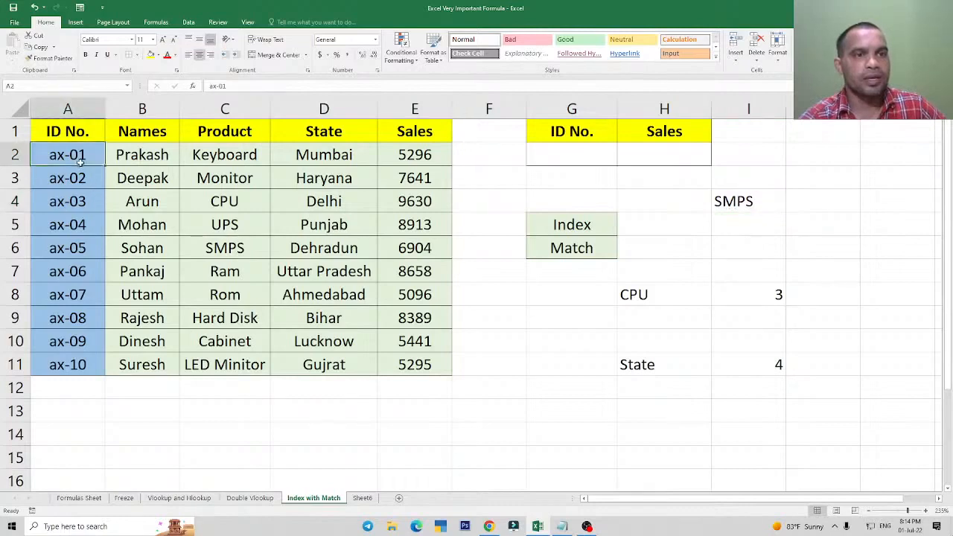
pyautogui.click(74, 201)
pyautogui.click(71, 225)
pyautogui.click(71, 249)
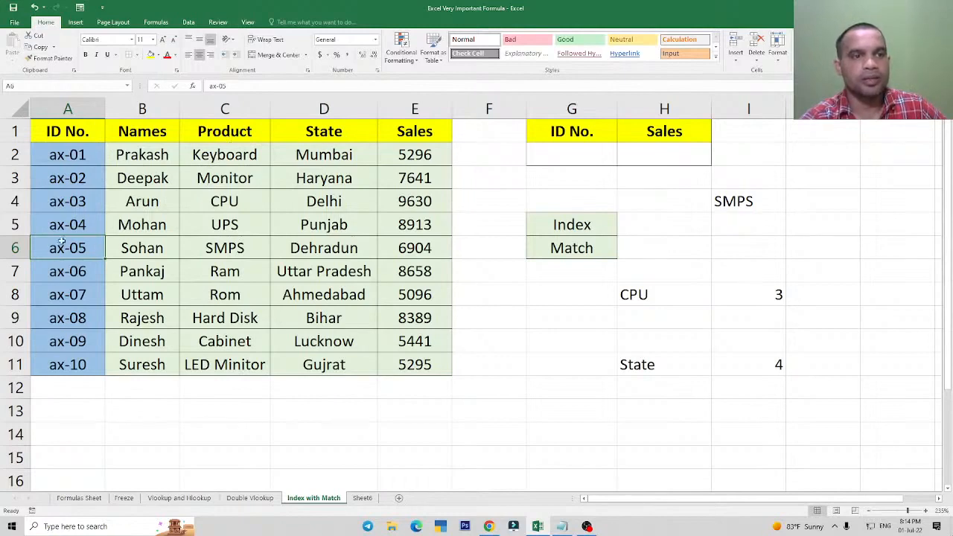
pyautogui.click(224, 249)
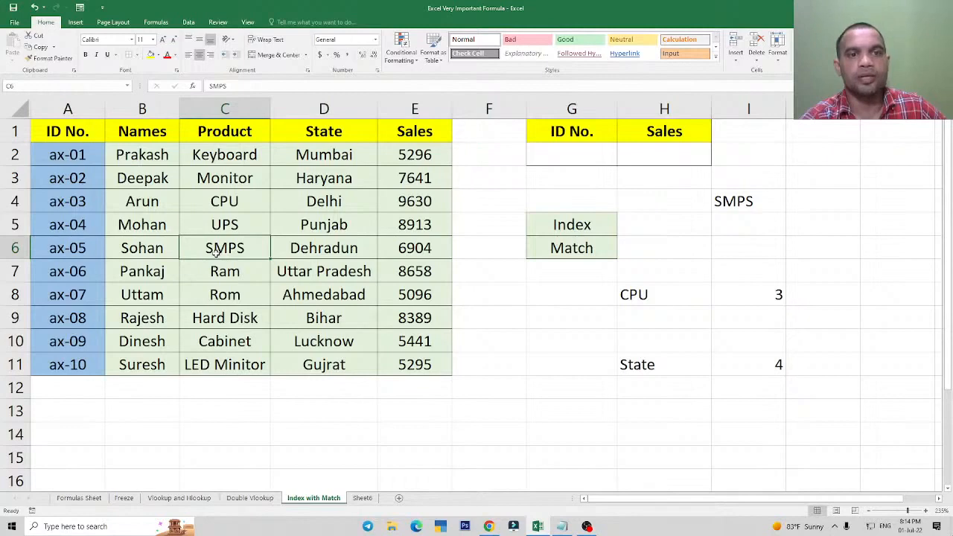
pyautogui.moveTo(91, 137); pyautogui.dragTo(98, 299)
pyautogui.moveTo(136, 139); pyautogui.dragTo(153, 301)
pyautogui.moveTo(229, 128); pyautogui.dragTo(225, 273)
pyautogui.click(65, 251)
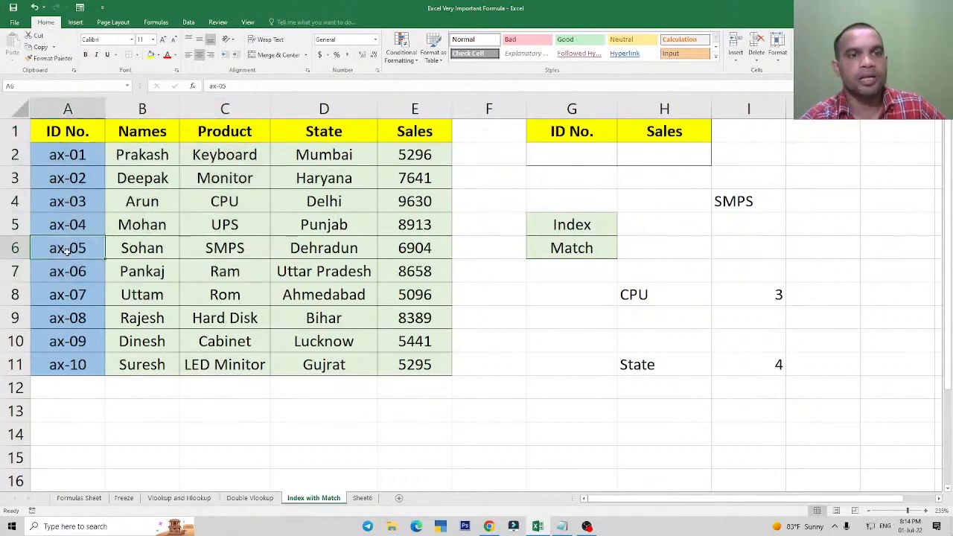
pyautogui.click(236, 248)
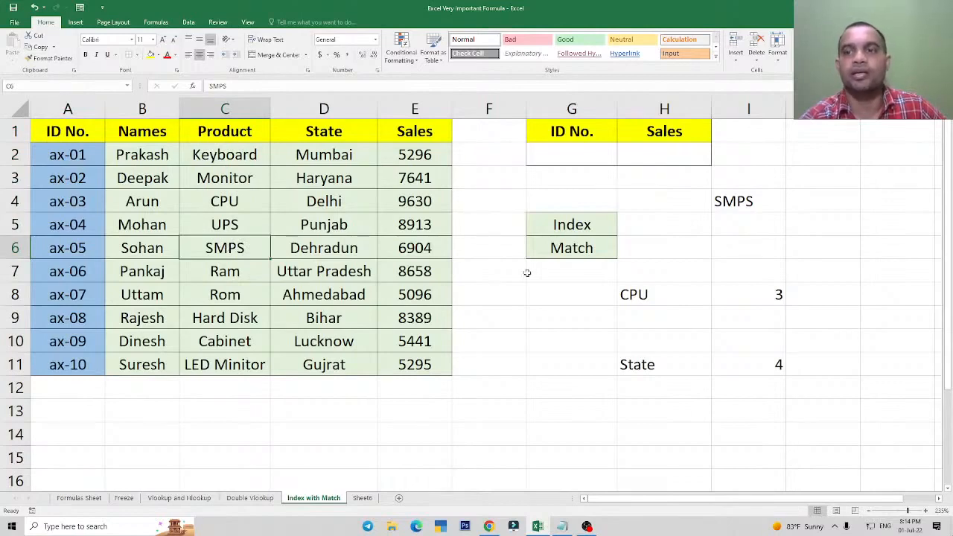
# Clear the CPU and State MATCH examples from H8:I11.
pyautogui.click(747, 202)
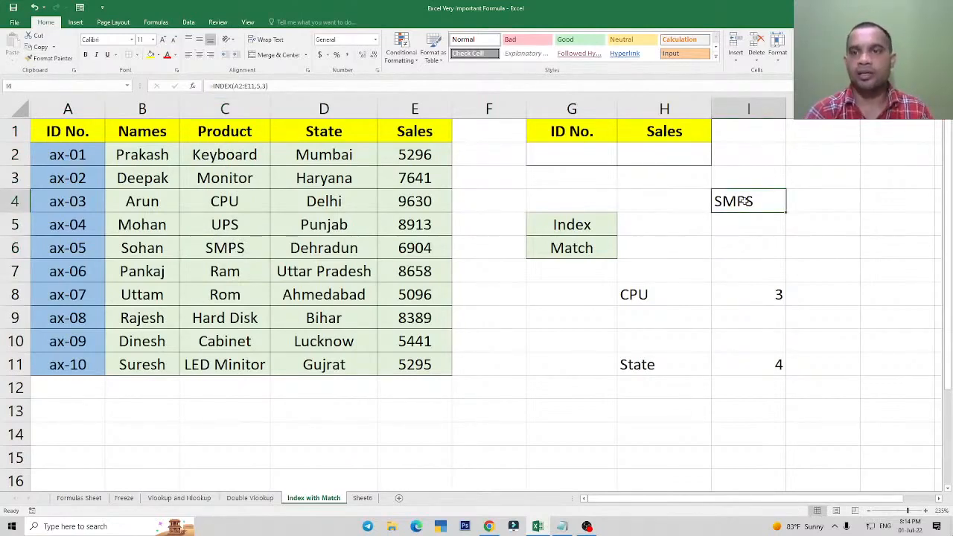
pyautogui.press('Down')
pyautogui.press('Down')
pyautogui.press('Down')
pyautogui.press('Down')
pyautogui.press('Left')
pyautogui.hotkey('shift', 'Right')
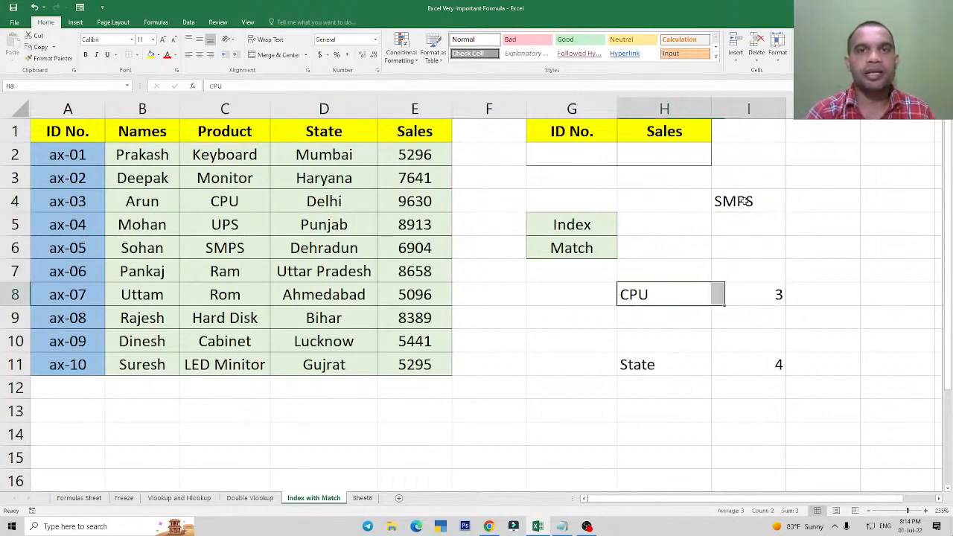
pyautogui.hotkey('shift', 'Down')
pyautogui.hotkey('shift', 'Down')
pyautogui.hotkey('shift', 'Down')
pyautogui.press('Delete')
pyautogui.press('Up')
pyautogui.press('Up')
pyautogui.press('Up')
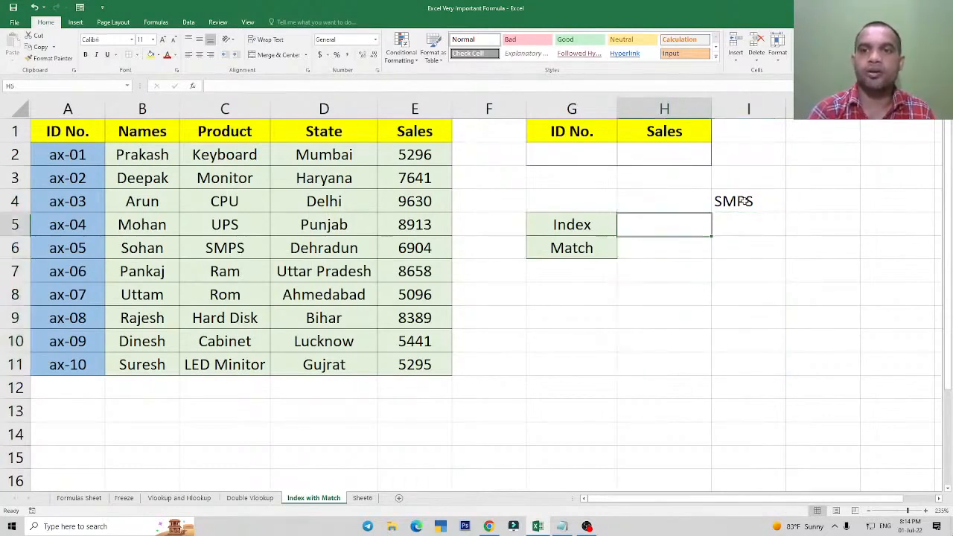
# Delete the INDEX example from cell I4.
pyautogui.press('Up')
pyautogui.press('Right')
pyautogui.press('Delete')
# Clear both the contents and the formatting of the Index and Match labels in G5:G6.
pyautogui.press('Left')
pyautogui.press('Left')
pyautogui.press('Down')
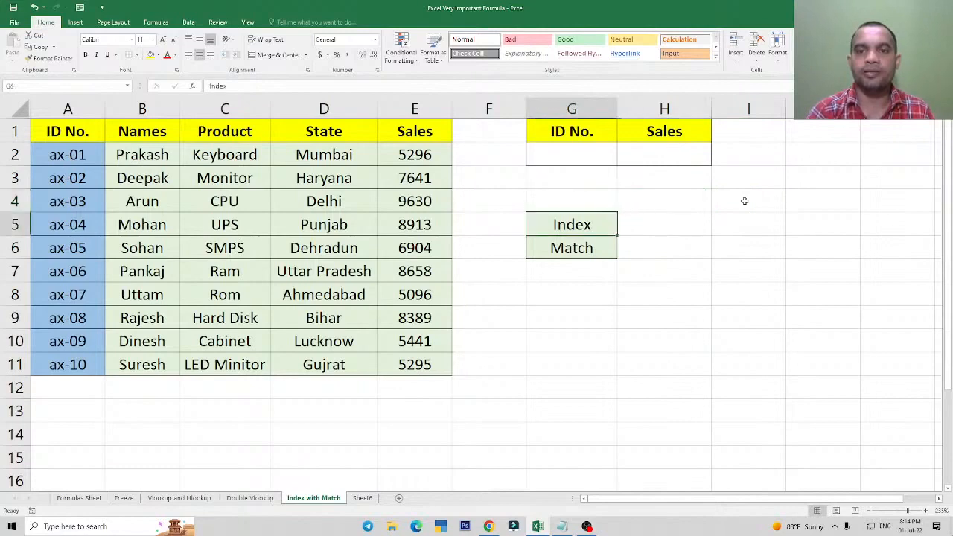
pyautogui.hotkey('shift', 'Down')
pyautogui.hotkey('alt', 'h')
pyautogui.press('e')
pyautogui.press('a')
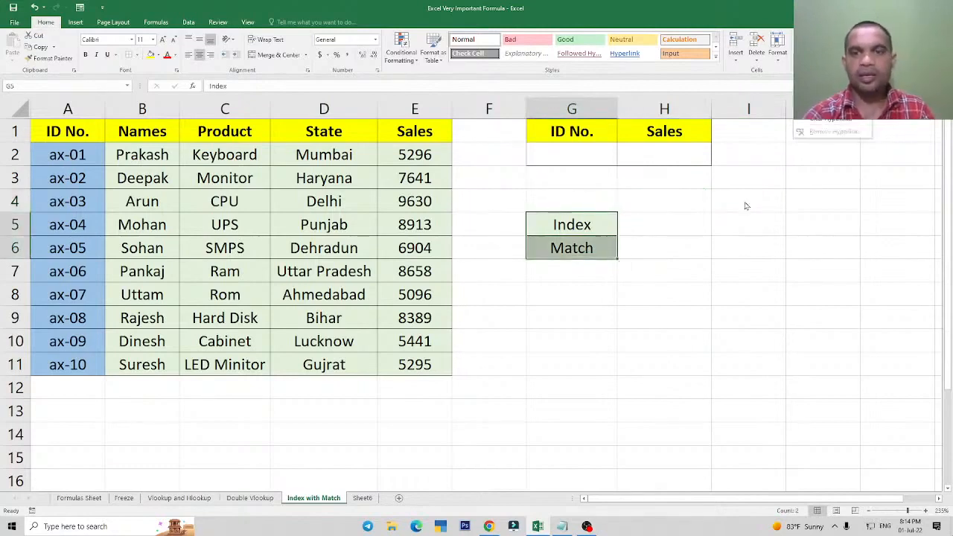
pyautogui.click(648, 156)
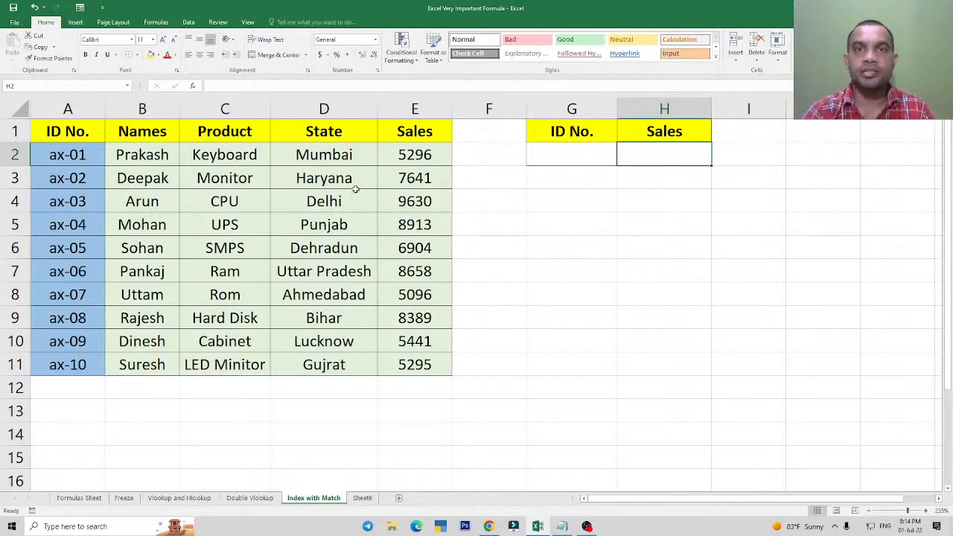
pyautogui.click(665, 229)
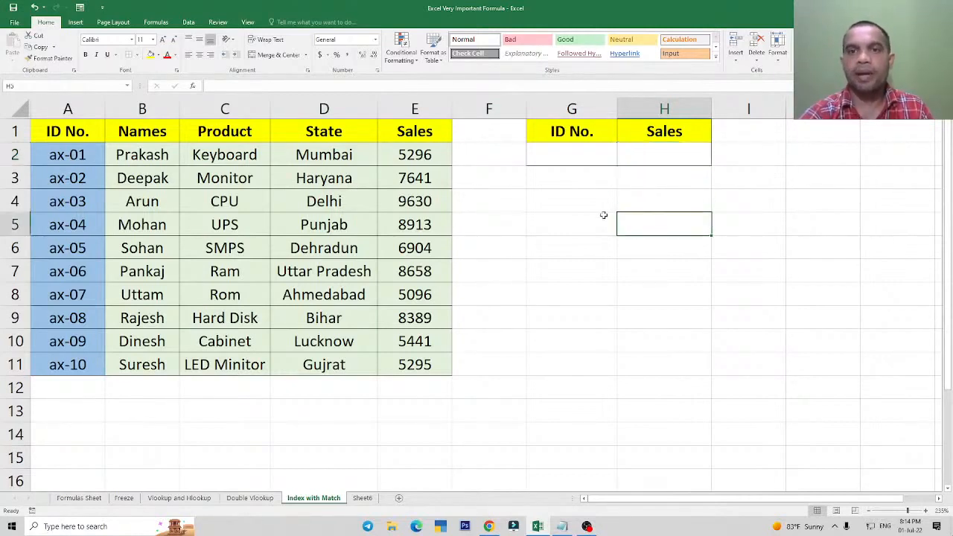
# Enter the ID of the table's fourth record in G2 as the lookup value.
pyautogui.click(573, 152)
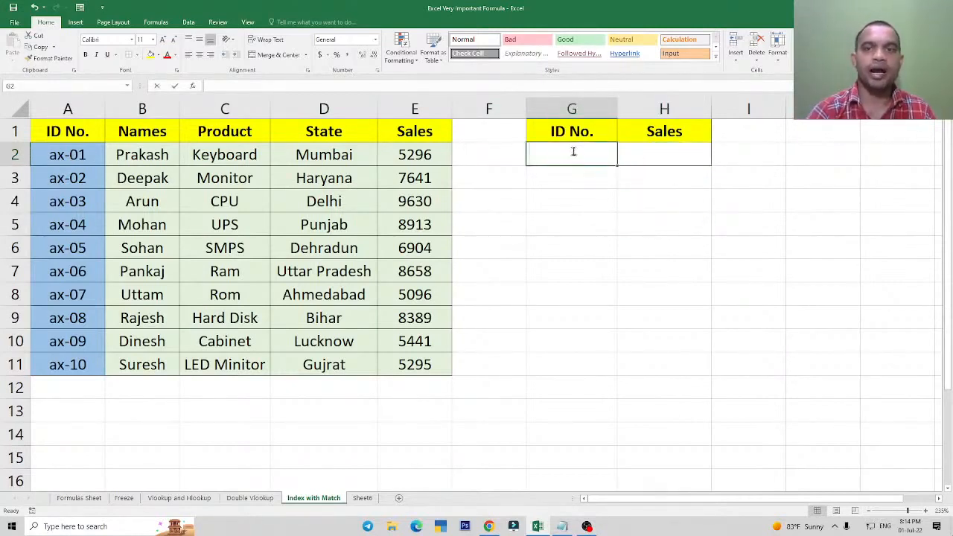
pyautogui.write('ax-0')
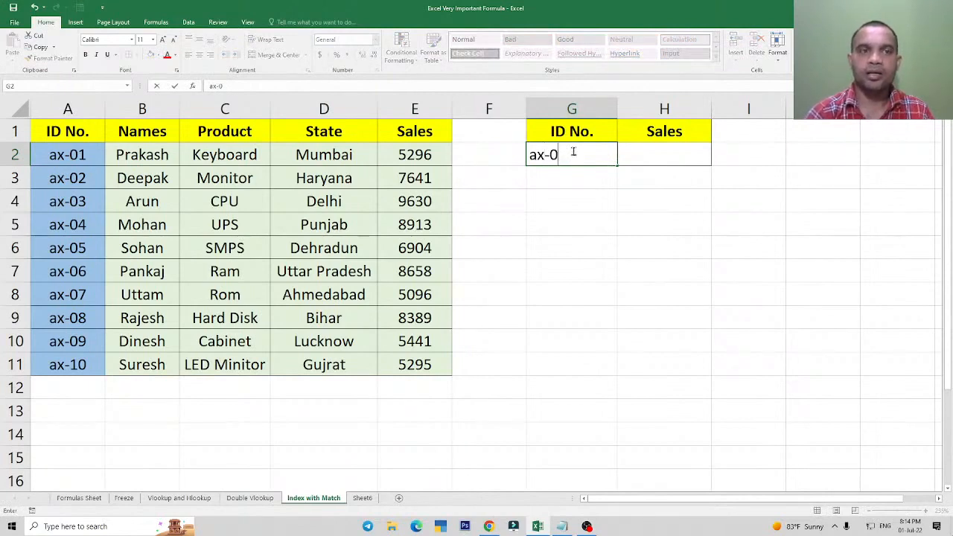
pyautogui.write('4')
pyautogui.press('Return')
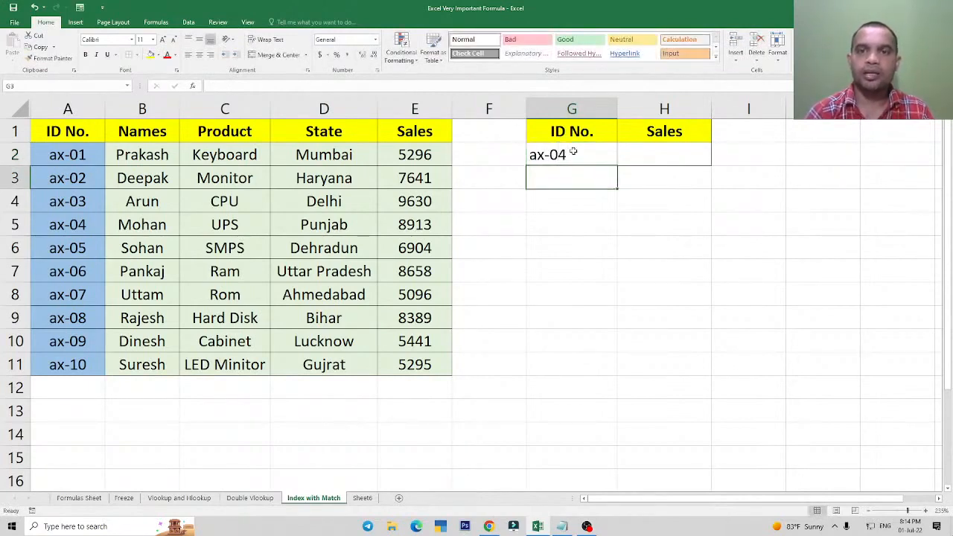
pyautogui.press('Up')
pyautogui.press('Right')
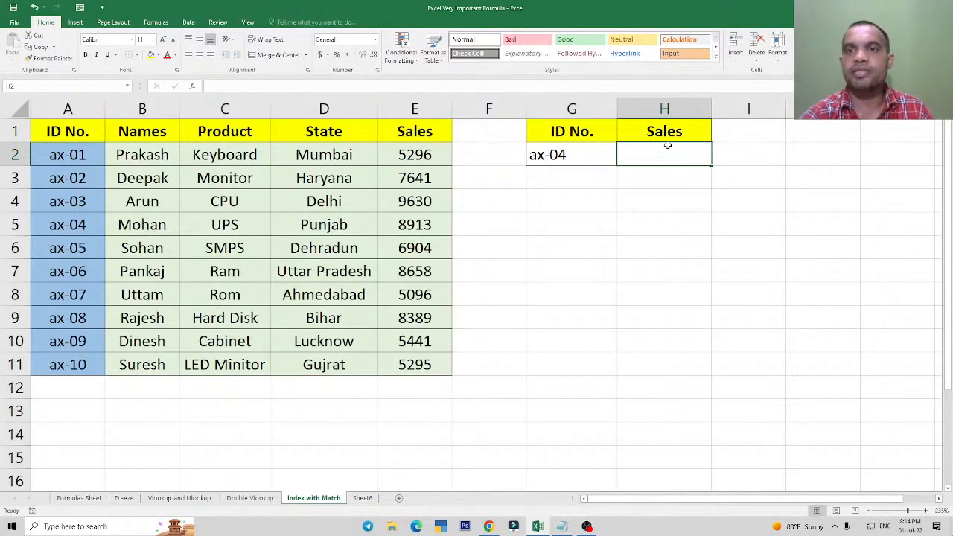
# Change the result heading in H1 to Product to illustrate looking up another column by ID.
pyautogui.click(666, 133)
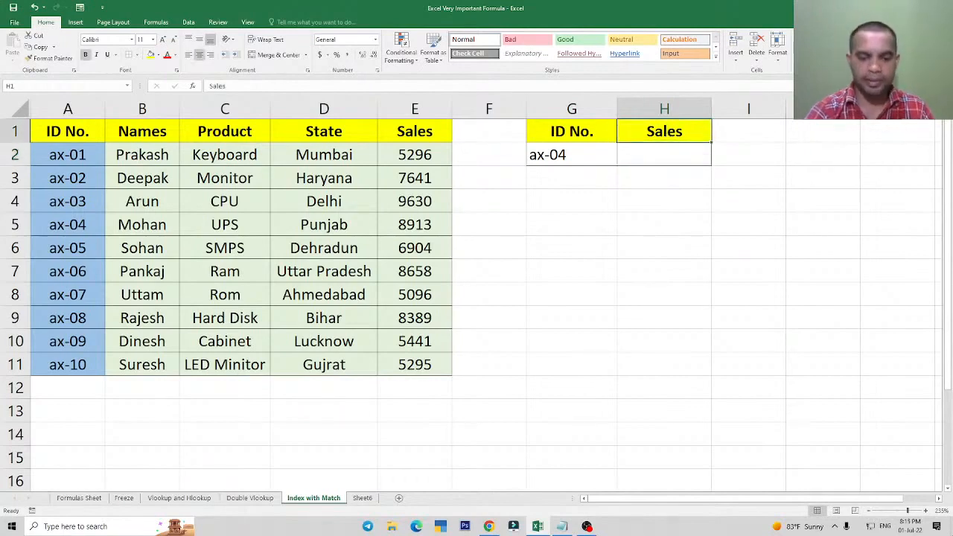
pyautogui.write('Product')
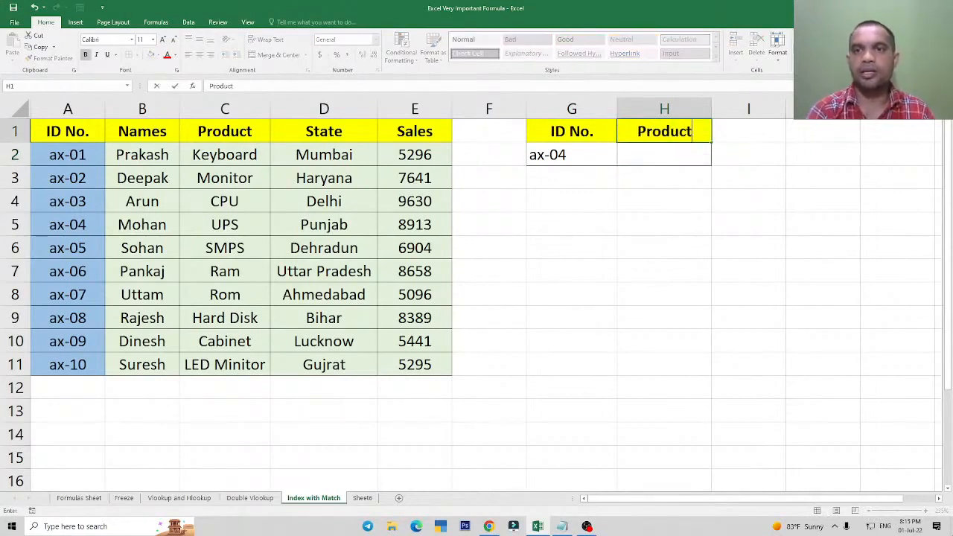
pyautogui.press('Return')
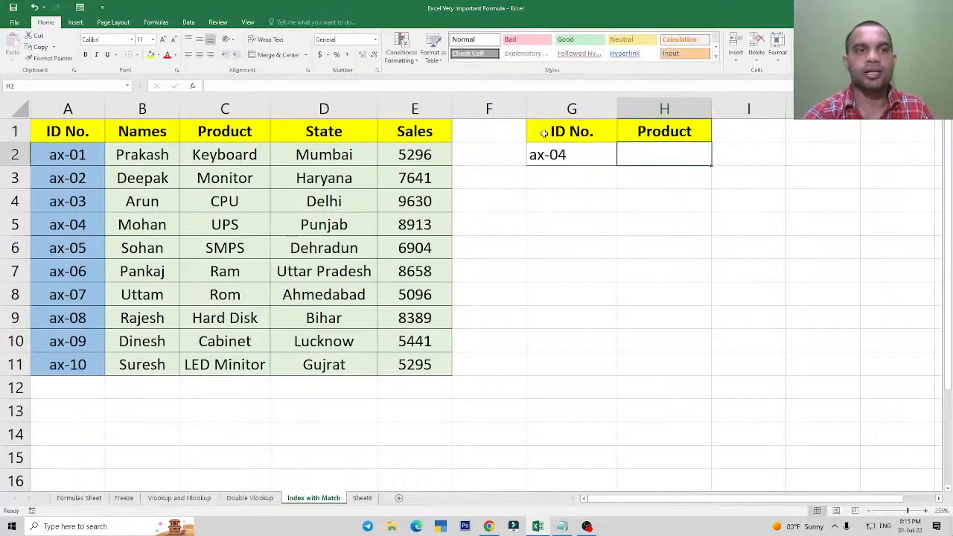
pyautogui.click(575, 151)
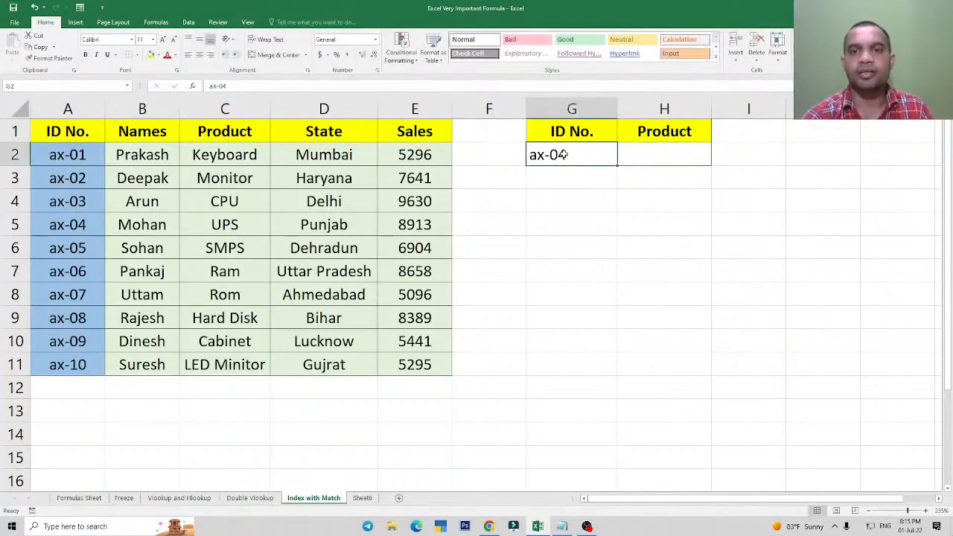
pyautogui.click(661, 155)
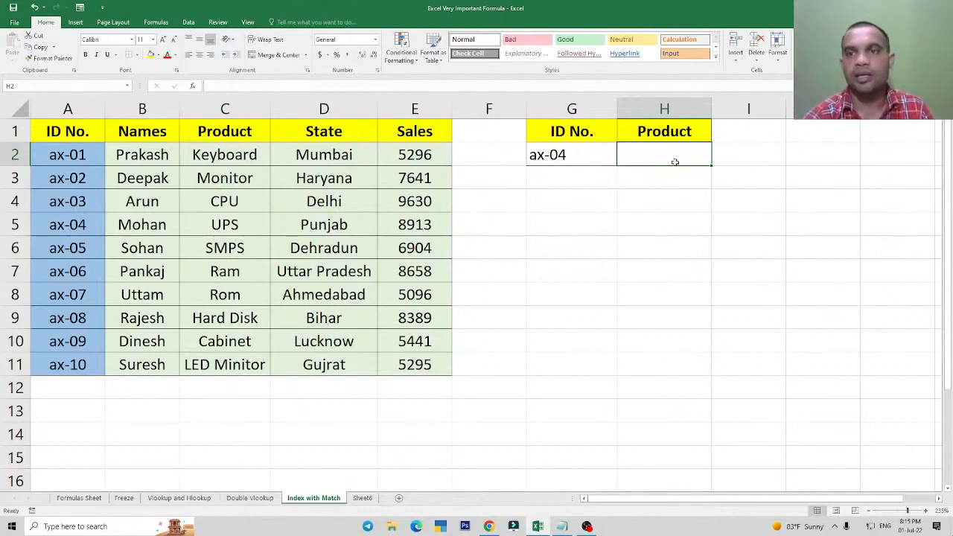
# Change the Product heading in H1 back to Sales.
pyautogui.click(665, 133)
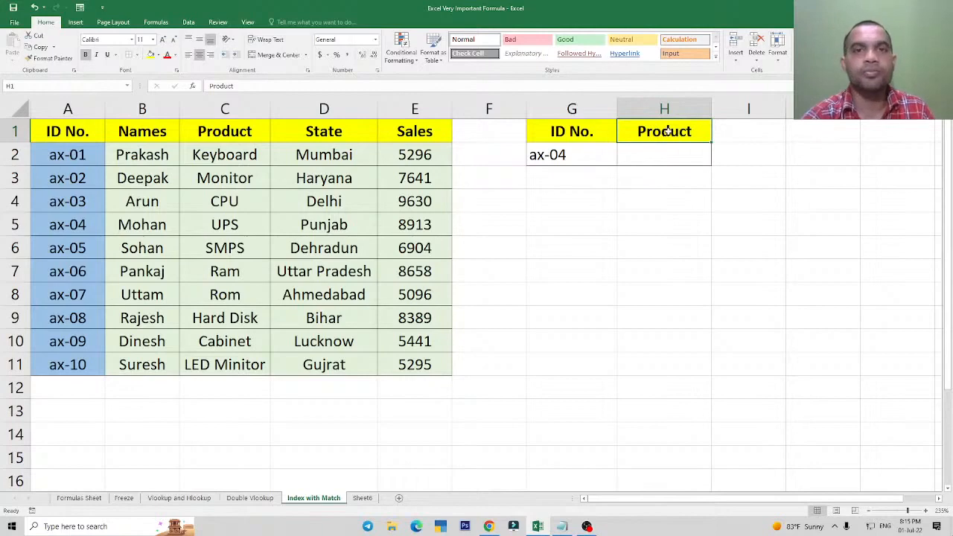
pyautogui.write('Sales')
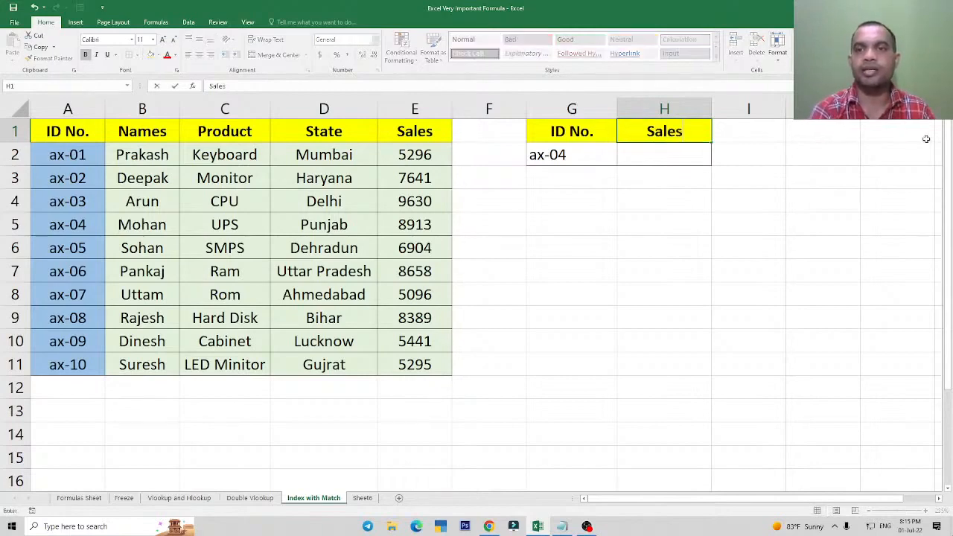
pyautogui.press('Return')
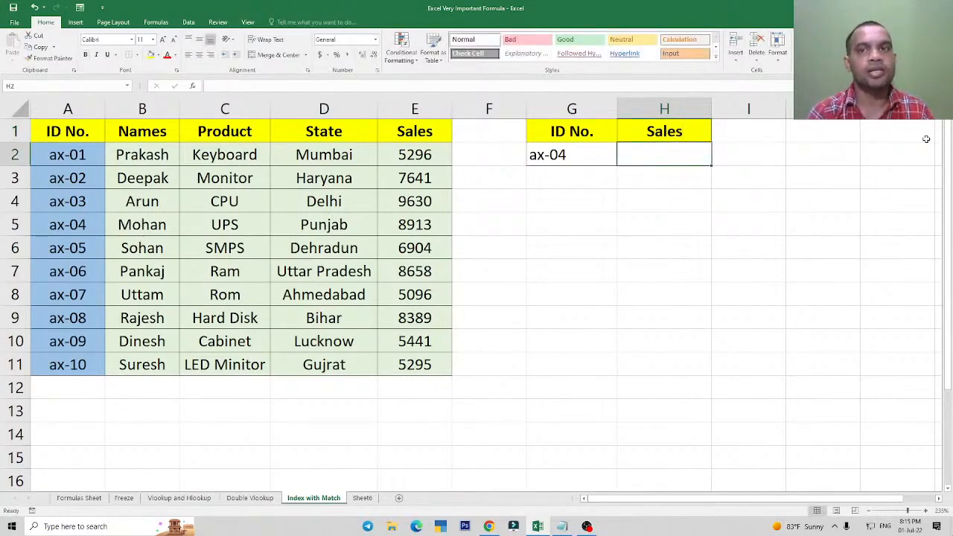
# Replace the heading in H1 with Names and then State as further example lookup fields.
pyautogui.press('Up')
pyautogui.write('Name')
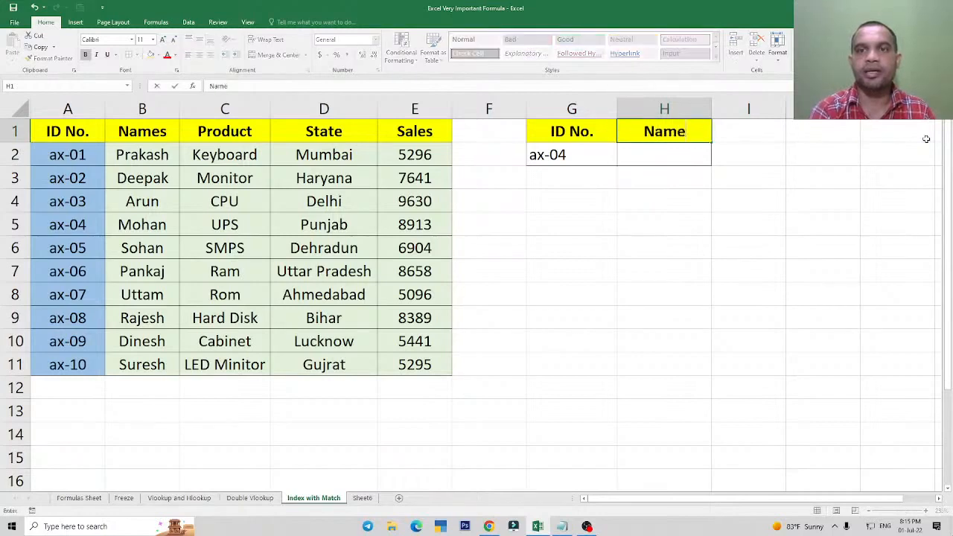
pyautogui.write('s')
pyautogui.press('Return')
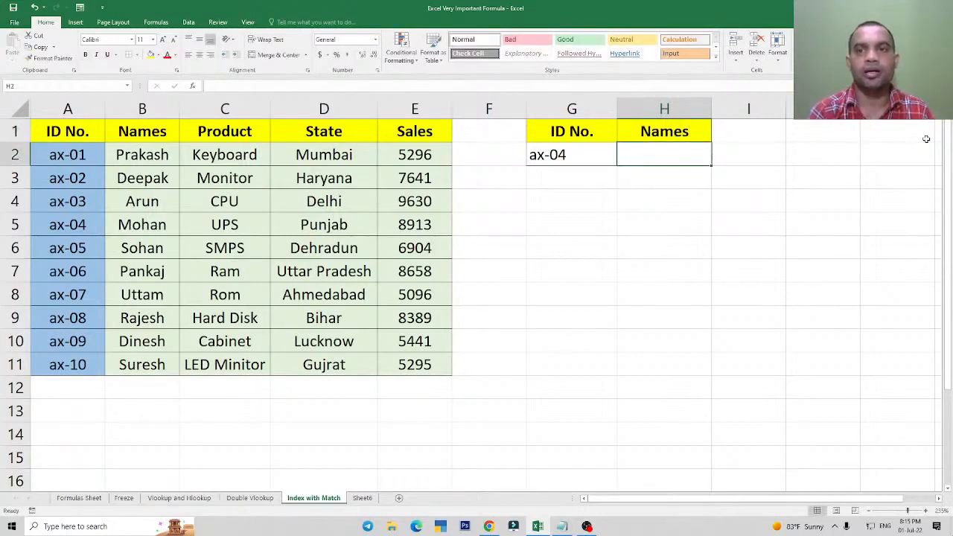
pyautogui.press('Up')
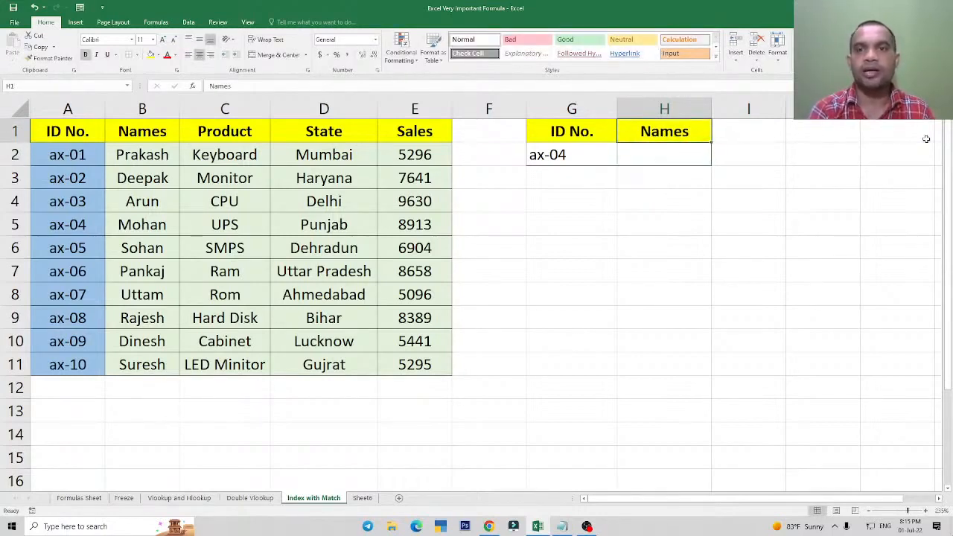
pyautogui.write('State')
pyautogui.press('Return')
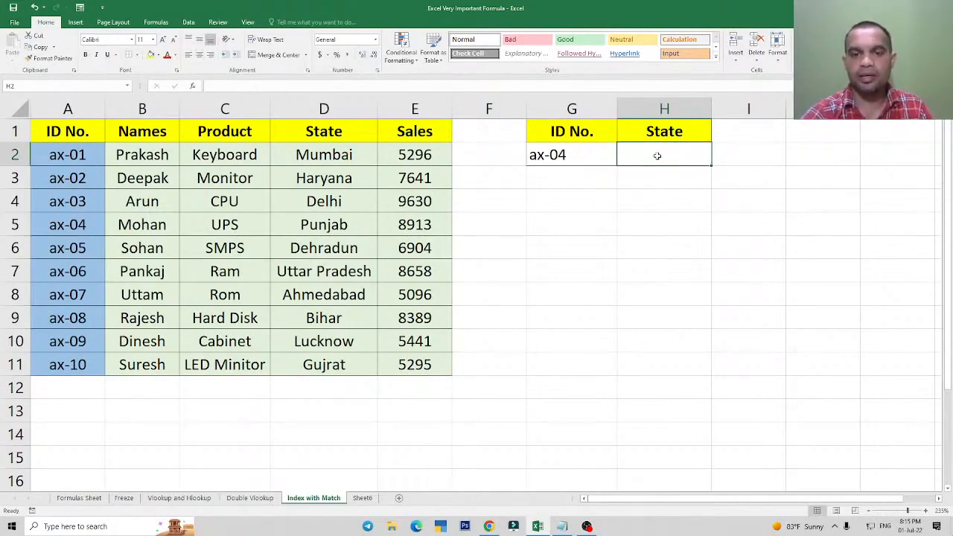
# Set the lookup result heading in H1 to Sales.
pyautogui.write('Sale')
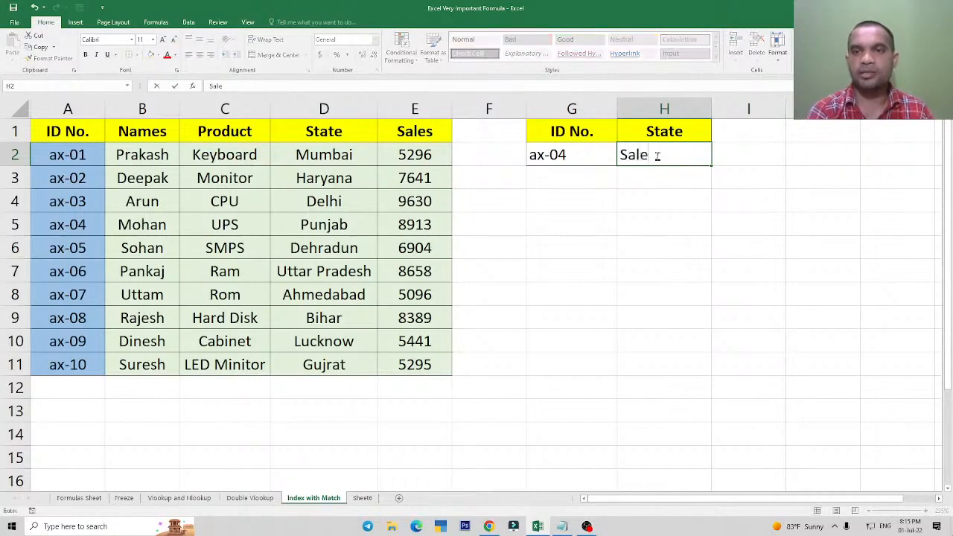
pyautogui.press('Escape')
pyautogui.press('Up')
pyautogui.write('Sales')
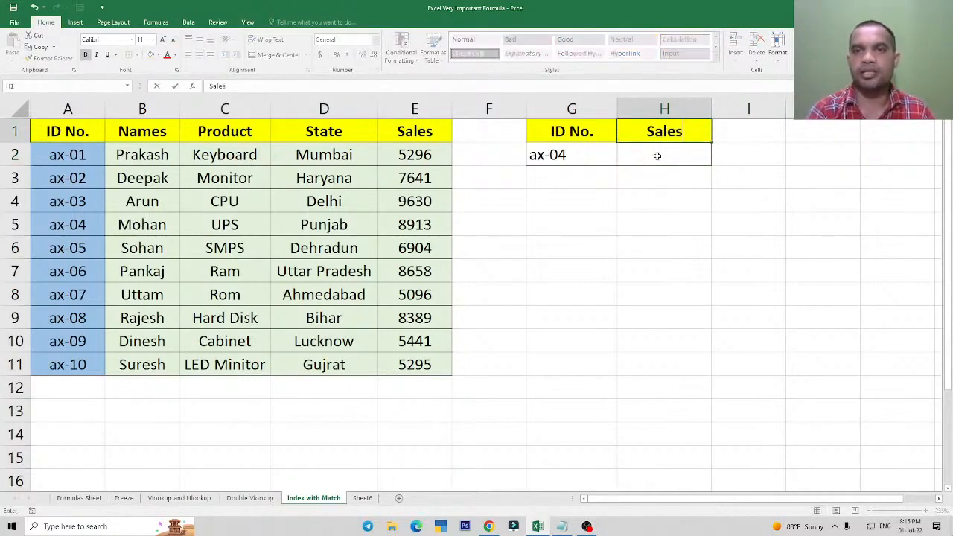
pyautogui.press('Return')
# Center the lookup ID horizontally in cell G2.
pyautogui.click(551, 159)
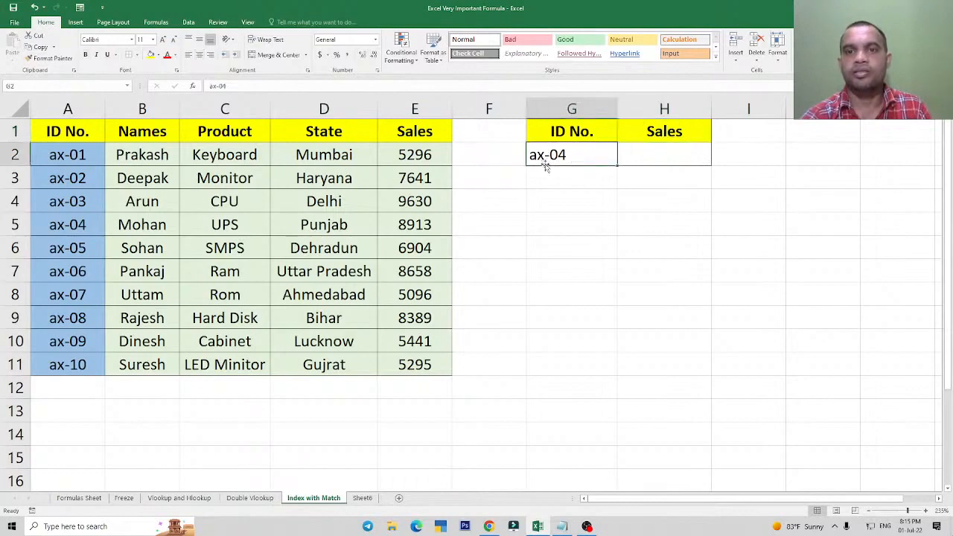
pyautogui.hotkey('alt', 'h')
pyautogui.press('a')
pyautogui.press('c')
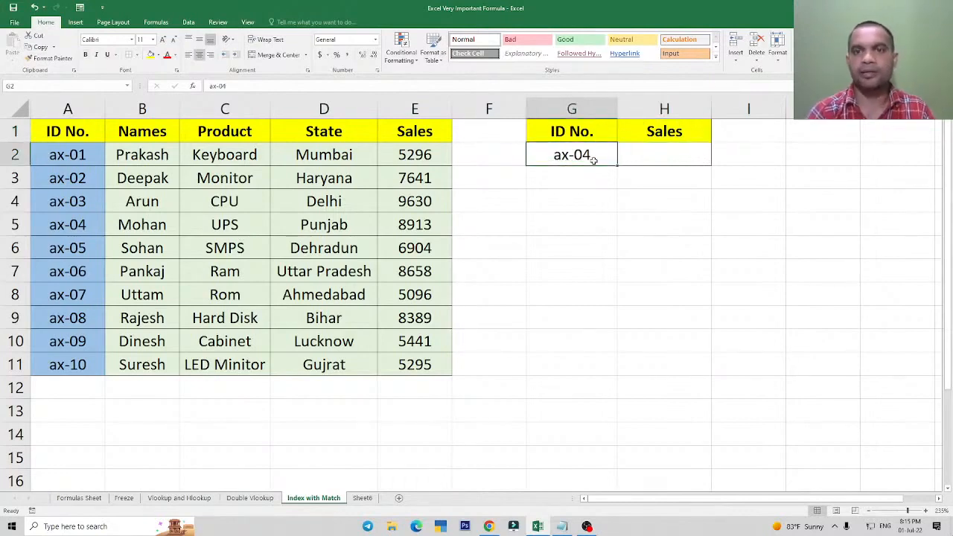
# Start an INDEX formula in H2 with the data range A2:E11 as its array.
pyautogui.press('Right')
pyautogui.write('=index')
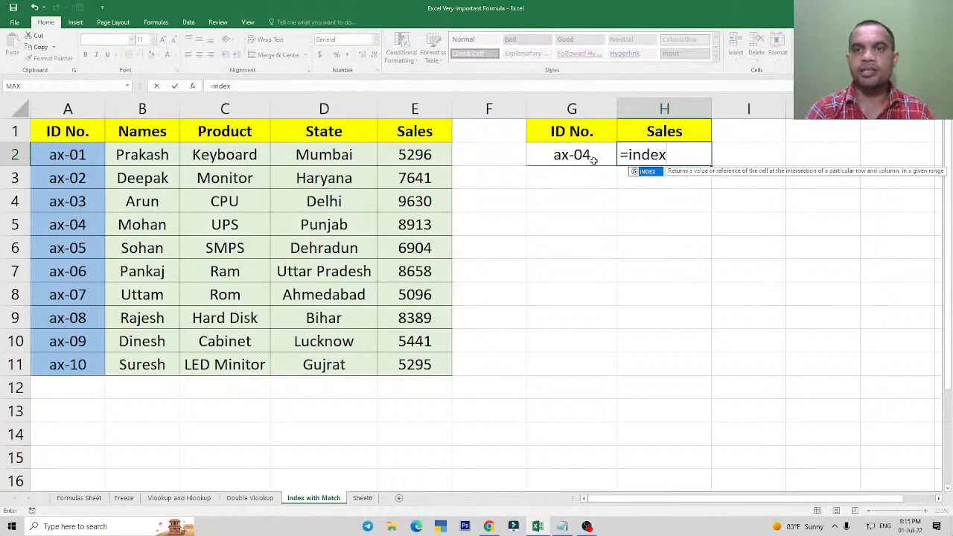
pyautogui.press('Tab')
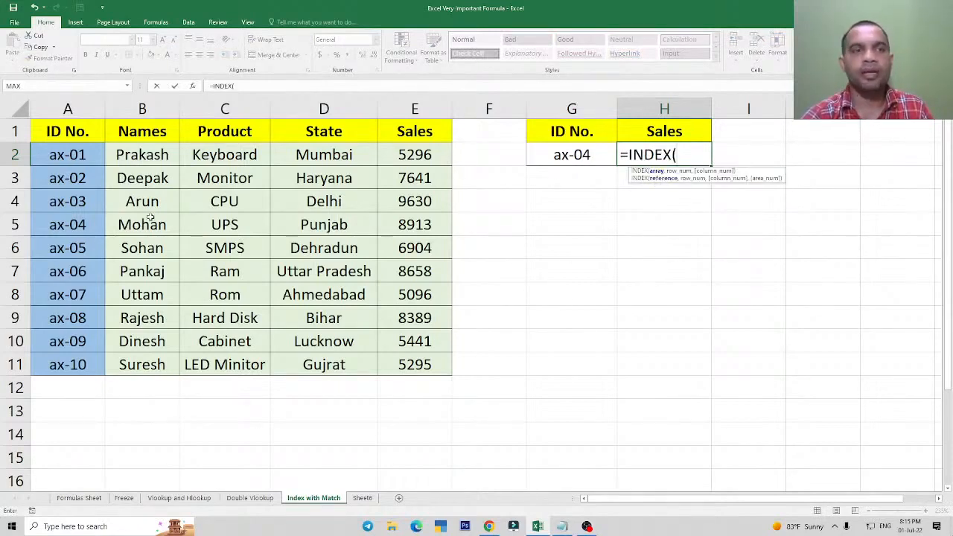
pyautogui.moveTo(51, 154); pyautogui.dragTo(419, 364)
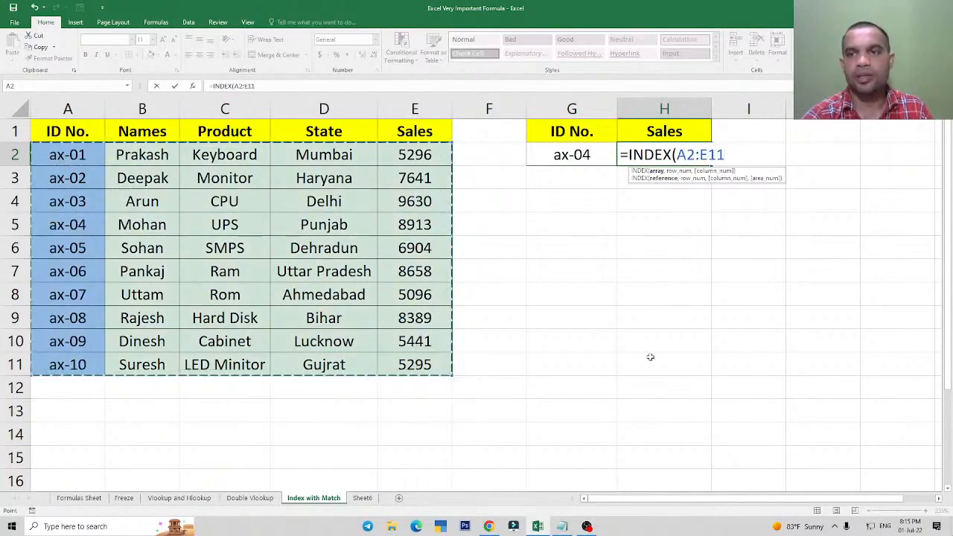
pyautogui.write(',')
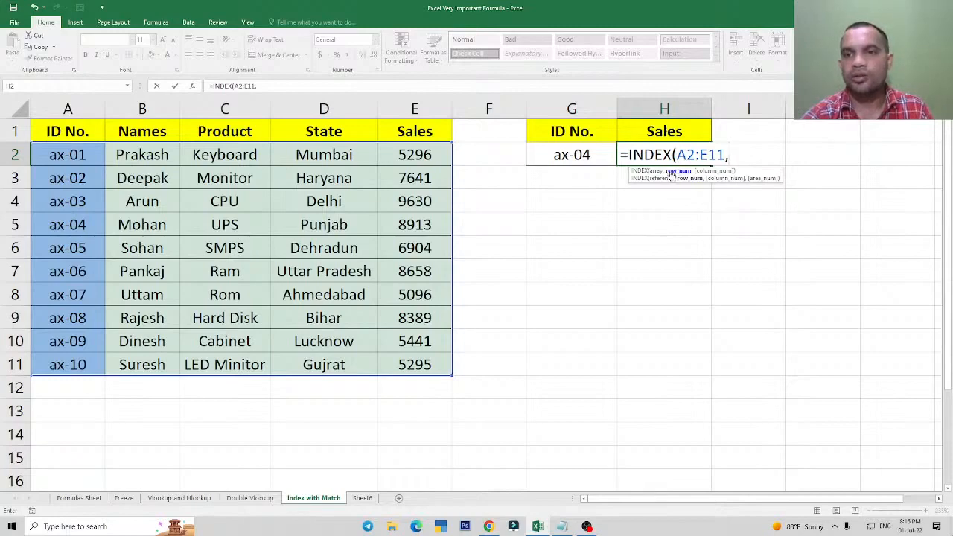
# Nest MATCH(G2,A2:A11,0) as the row number argument of the INDEX formula in H2.
pyautogui.write('match')
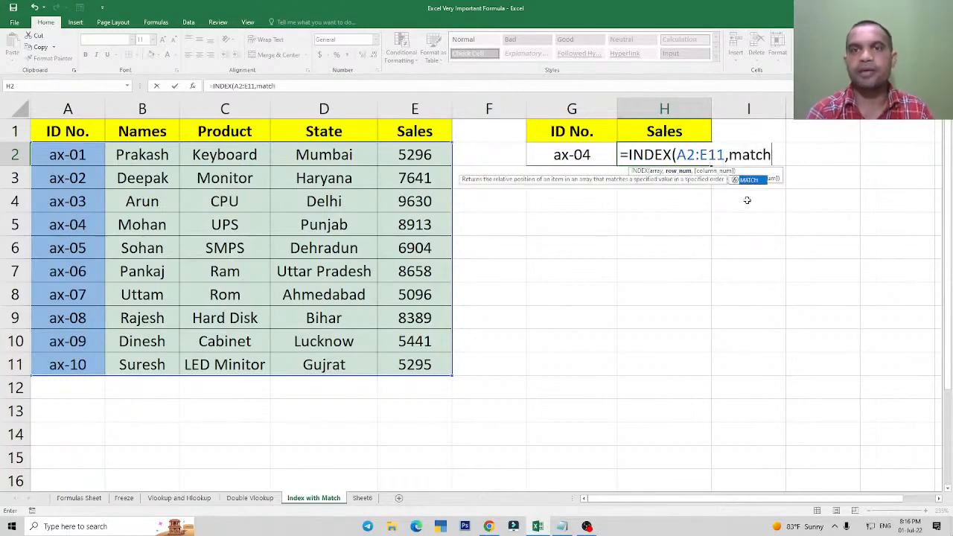
pyautogui.press('Tab')
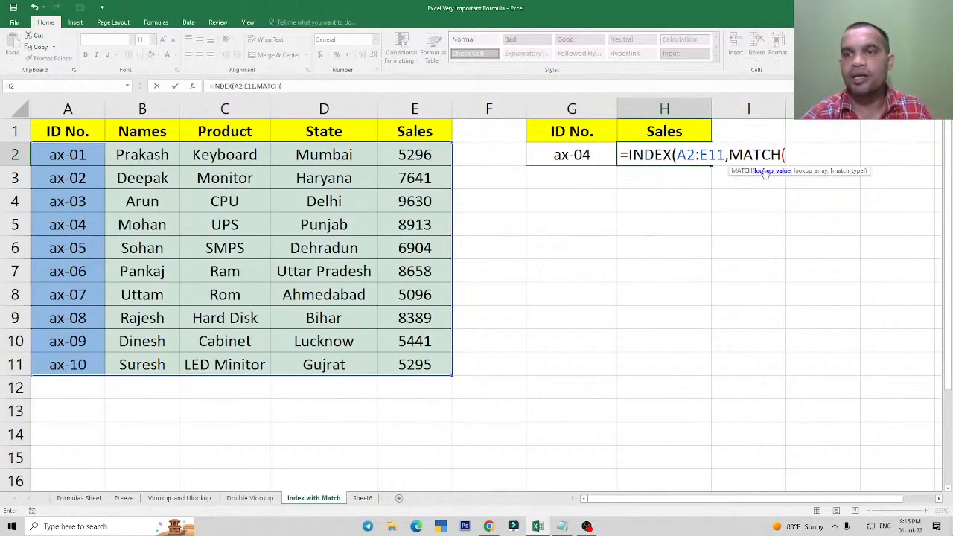
pyautogui.click(578, 157)
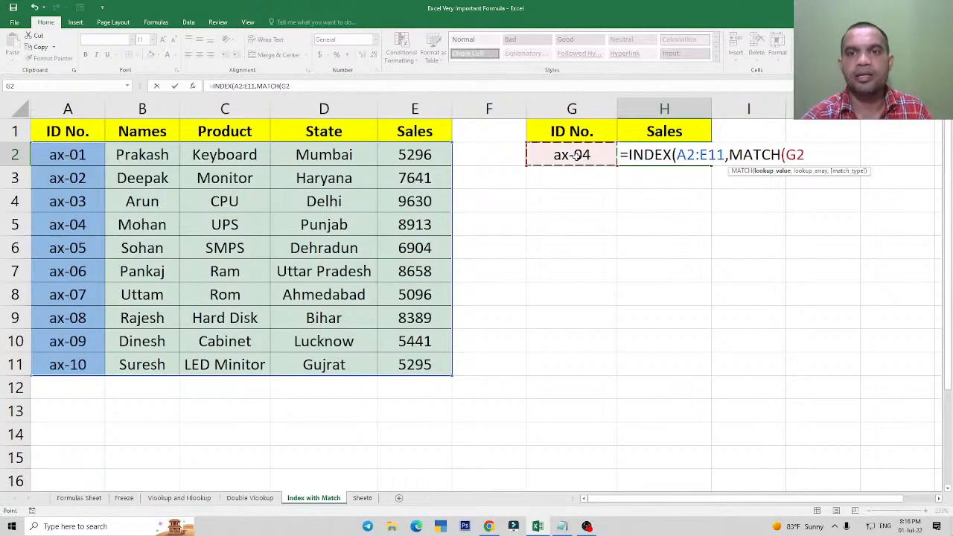
pyautogui.write(',')
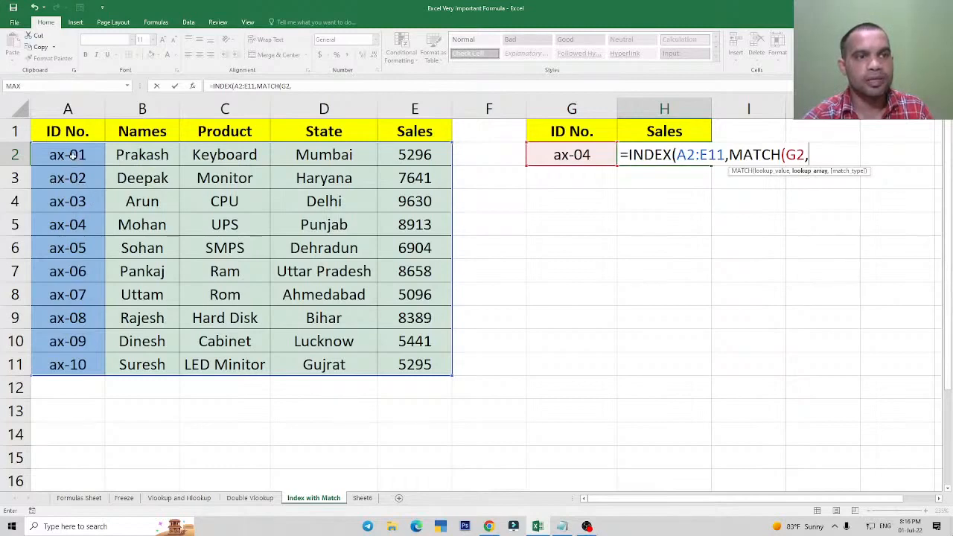
pyautogui.moveTo(73, 155); pyautogui.dragTo(68, 364)
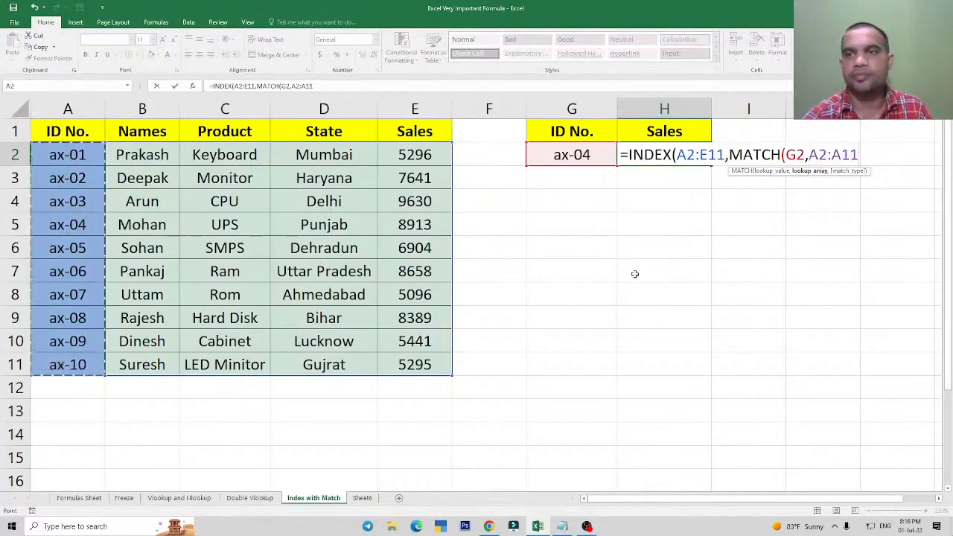
pyautogui.write(',0')
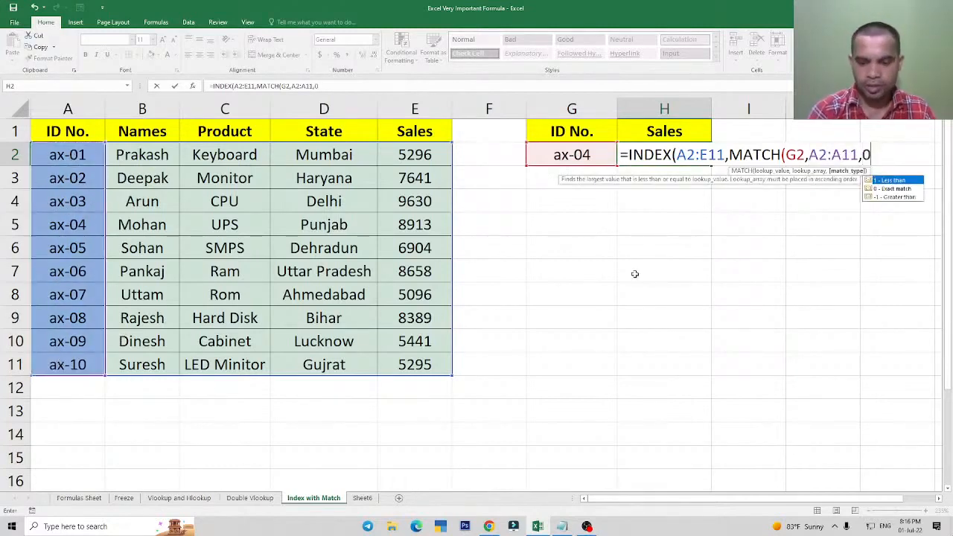
pyautogui.write('0')
pyautogui.press('BackSpace')
pyautogui.write(')')
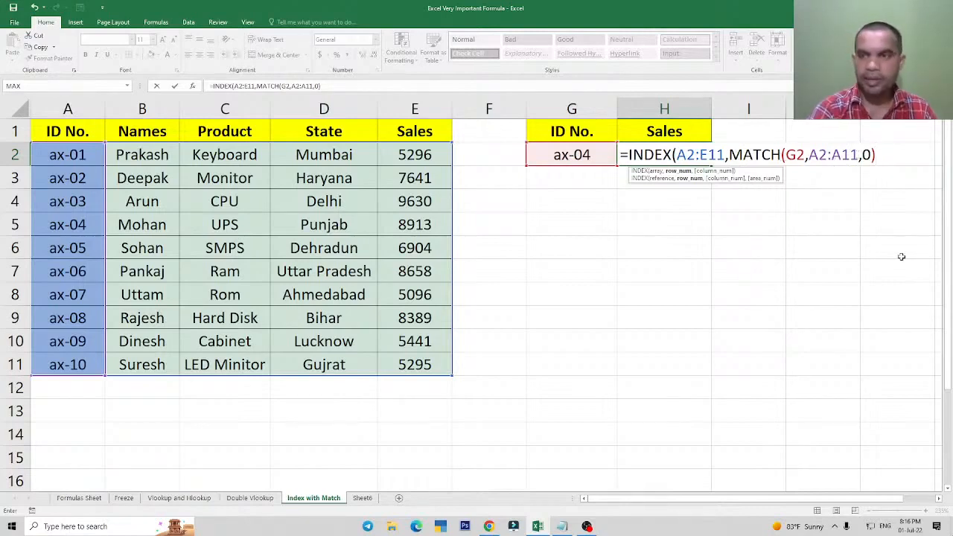
# Nest MATCH(H1,A1:E1,0) as the column number argument of the INDEX formula in H2.
pyautogui.write(',')
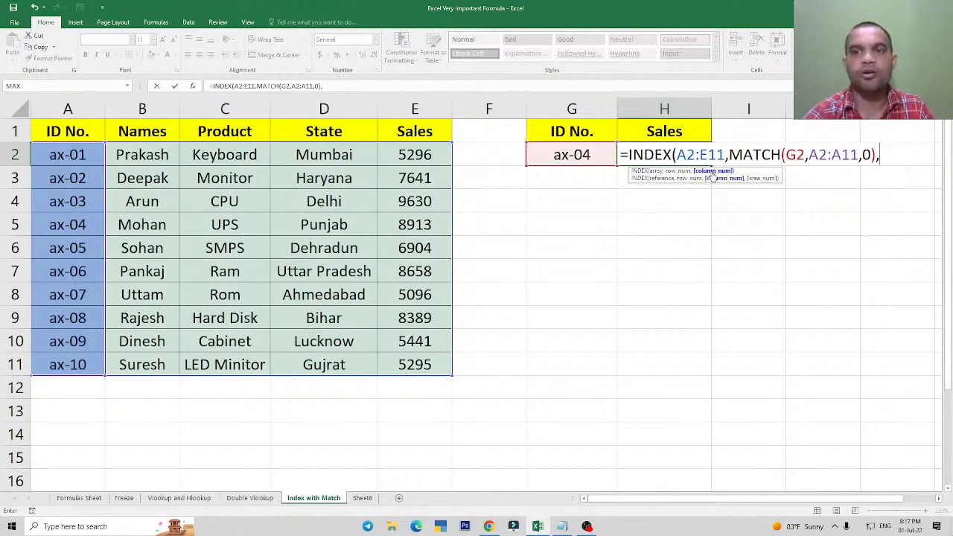
pyautogui.write('match(')
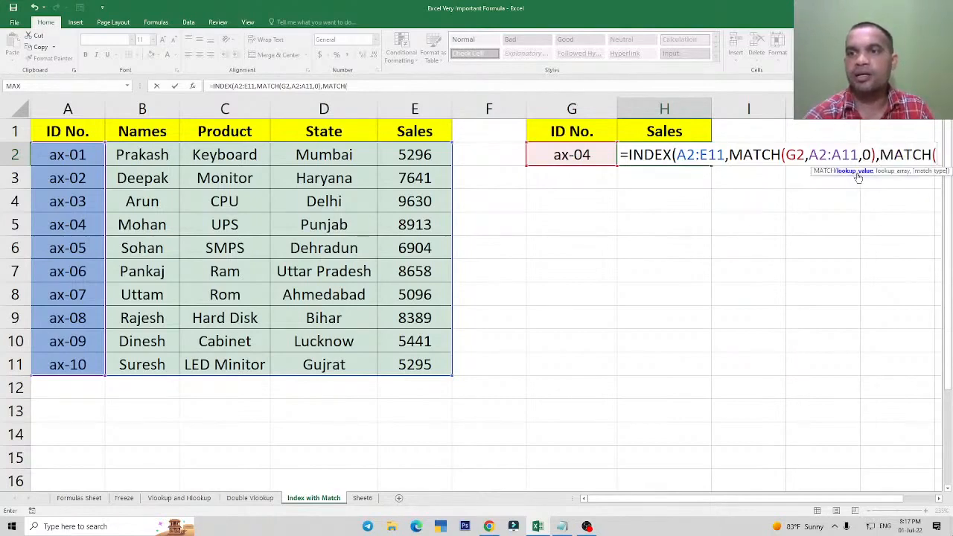
pyautogui.click(664, 134)
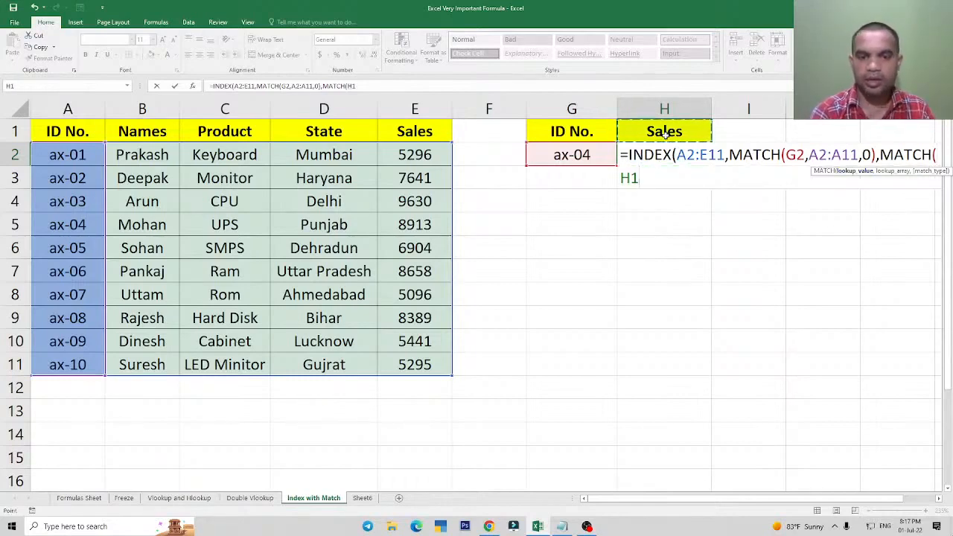
pyautogui.write(',')
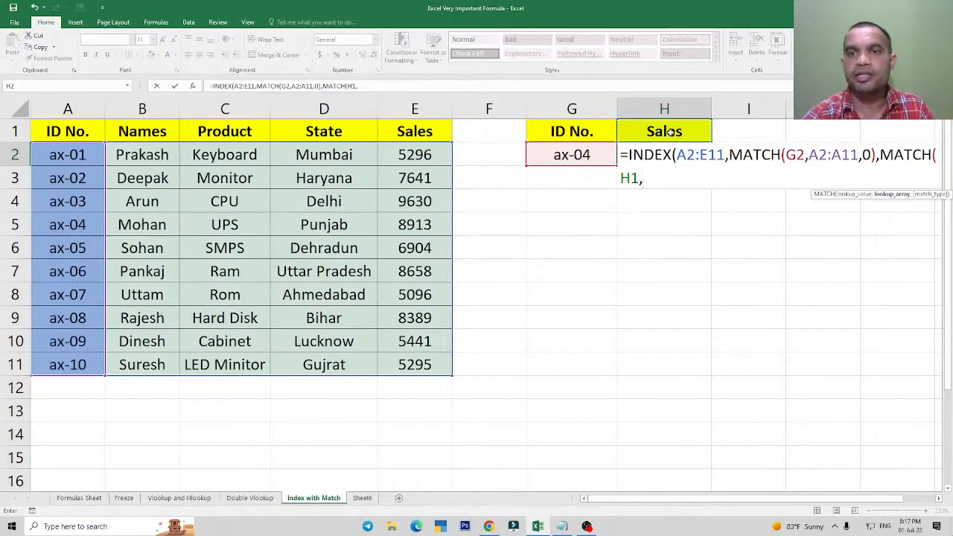
pyautogui.moveTo(45, 132); pyautogui.dragTo(394, 131)
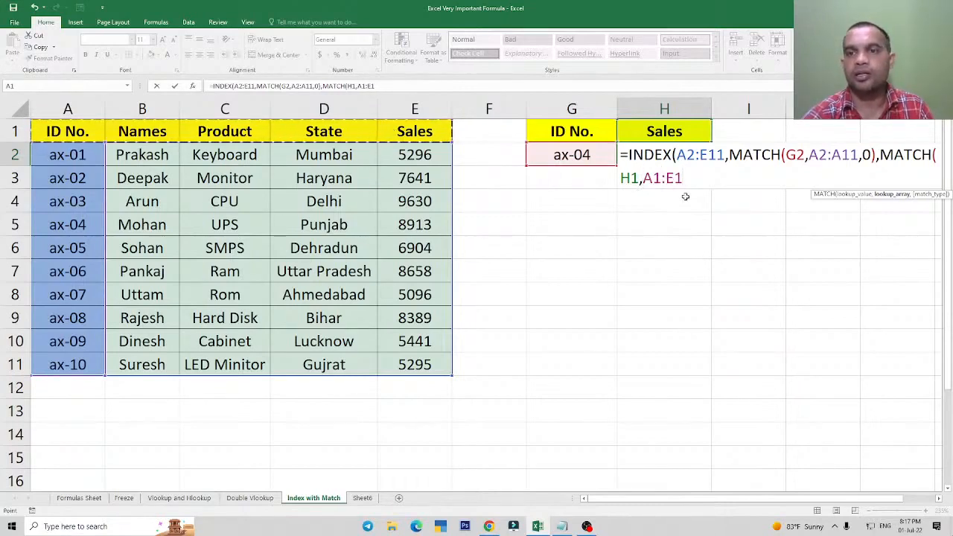
pyautogui.write(',')
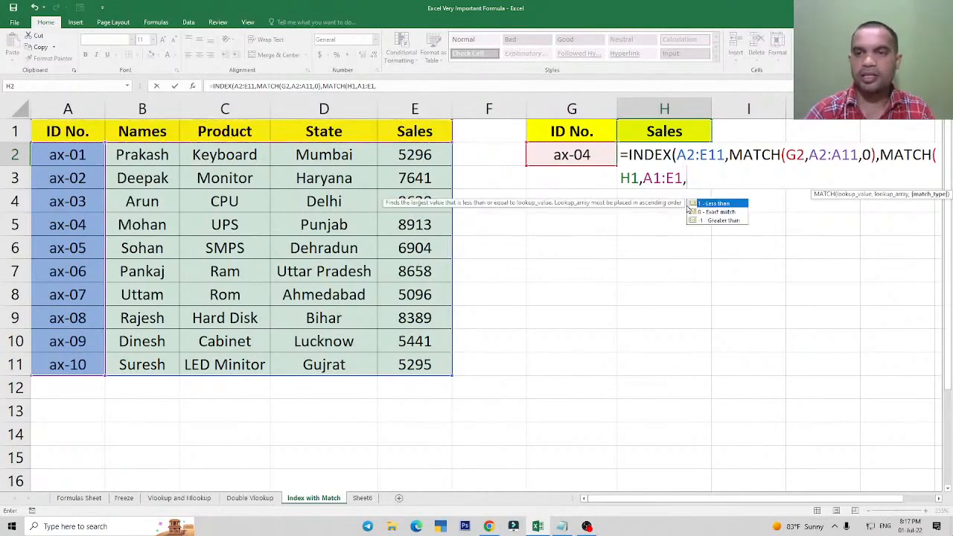
pyautogui.write('0')
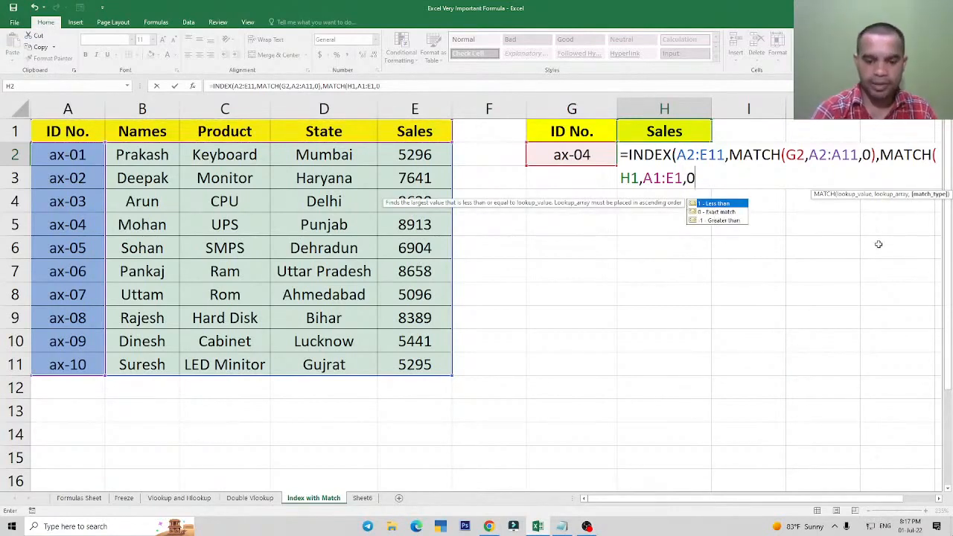
pyautogui.write(')')
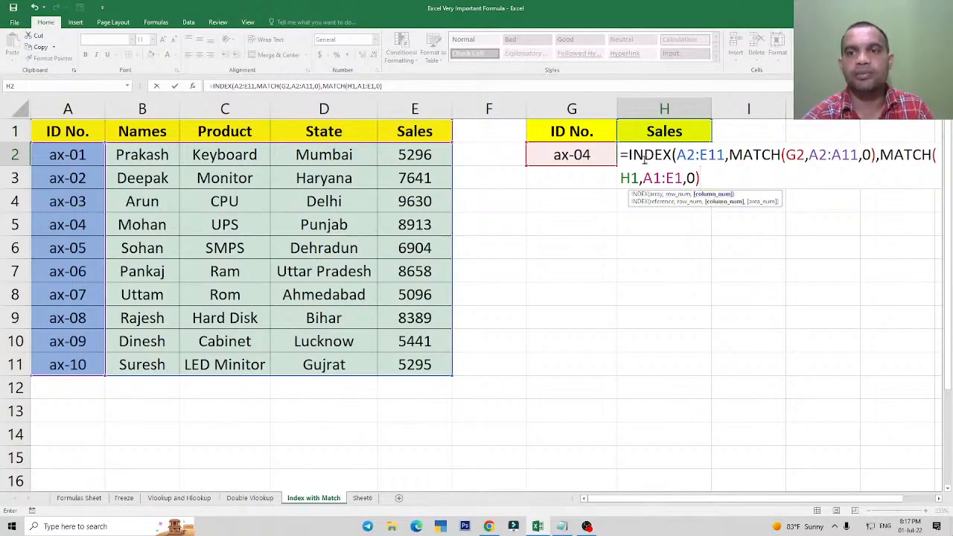
# Close and enter the INDEX formula in H2, and compare its result with the Sales value in the ax-04 row.
pyautogui.write(')')
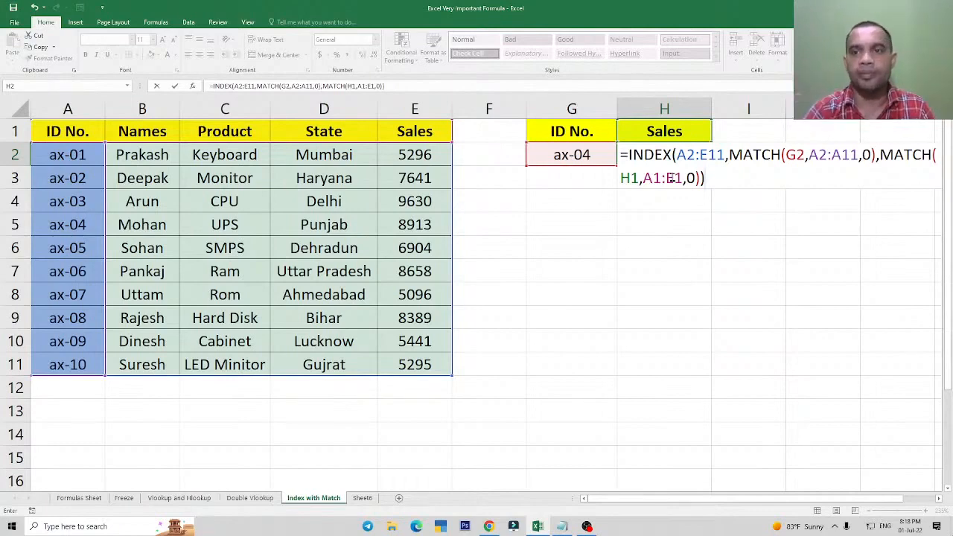
pyautogui.press('Return')
pyautogui.press('Up')
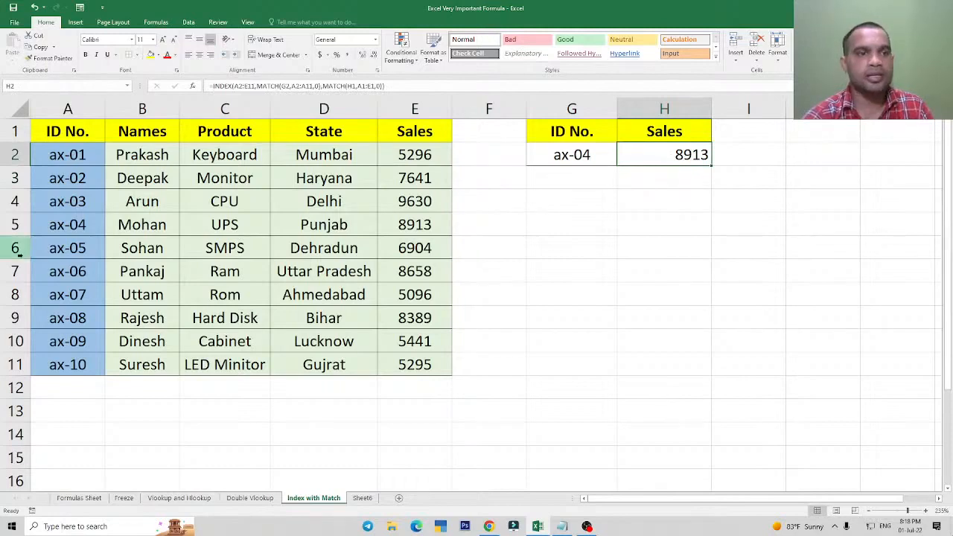
pyautogui.click(79, 229)
pyautogui.click(413, 227)
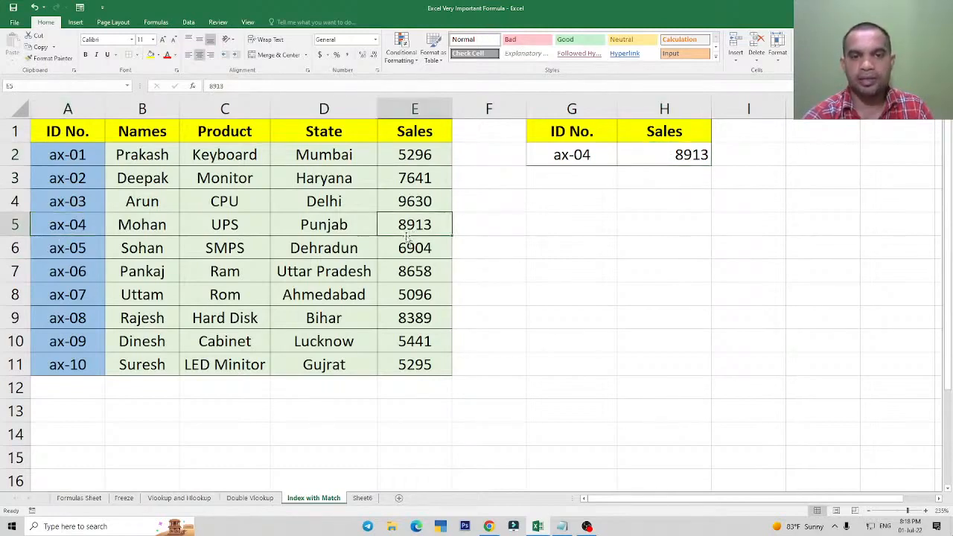
pyautogui.click(684, 157)
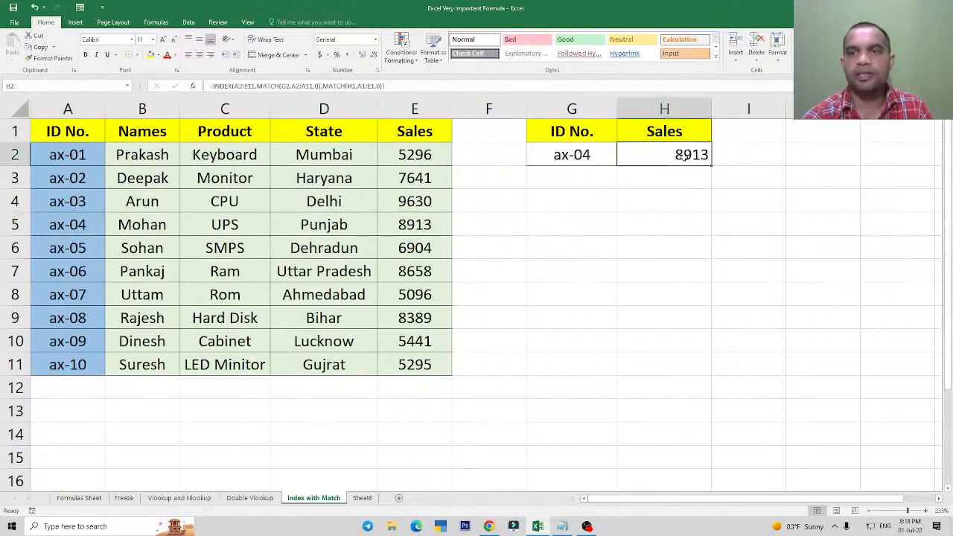
# Change the lookup heading in H1 to State to test the formula in H2.
pyautogui.click(670, 136)
pyautogui.write('S')
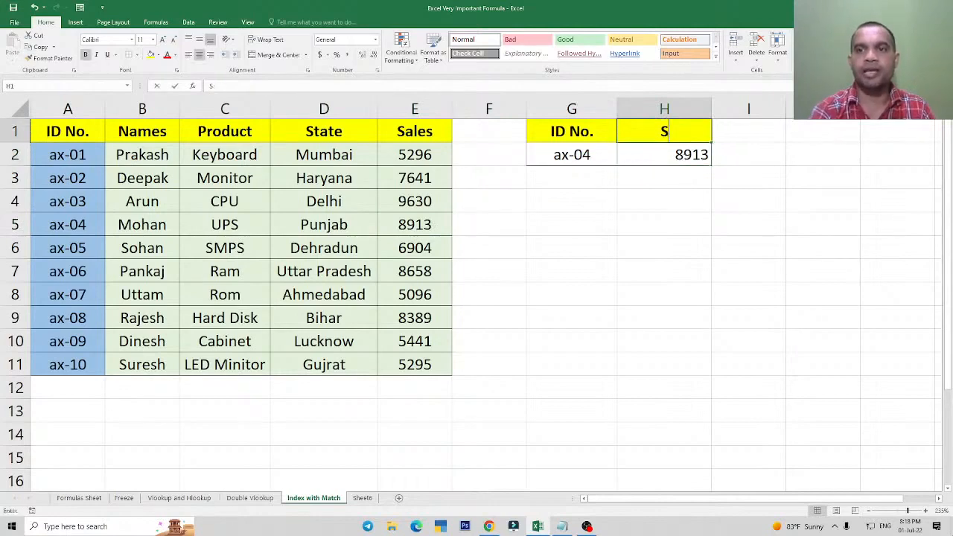
pyautogui.write('tate')
pyautogui.hotkey('ctrl', 'Return')
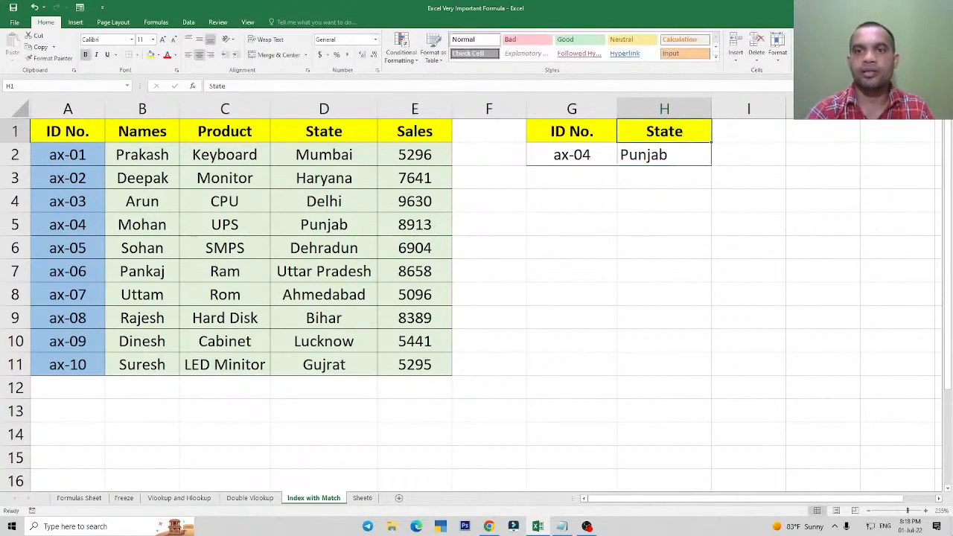
pyautogui.click(565, 155)
pyautogui.click(661, 158)
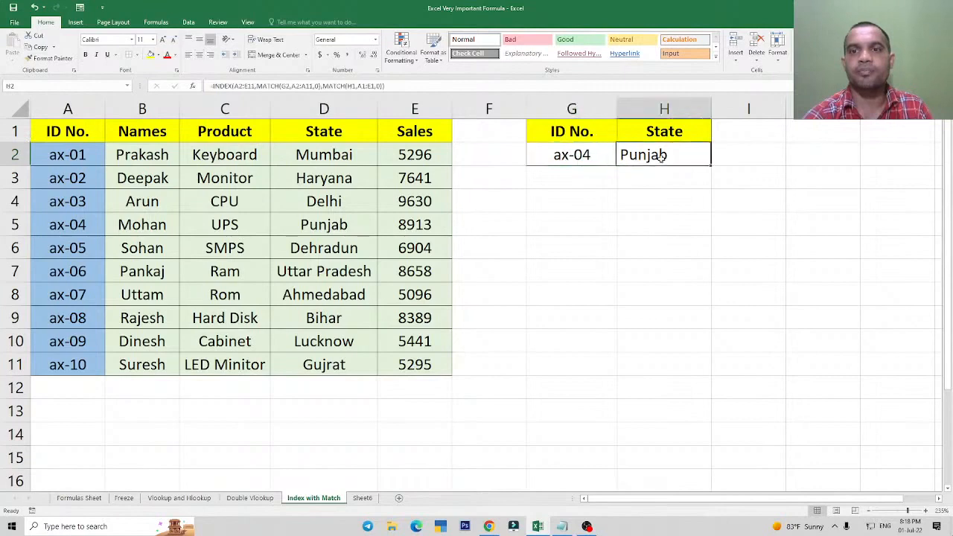
# Change the heading in H1 to Names and compare the result with the ax-04 row of the source table.
pyautogui.click(662, 132)
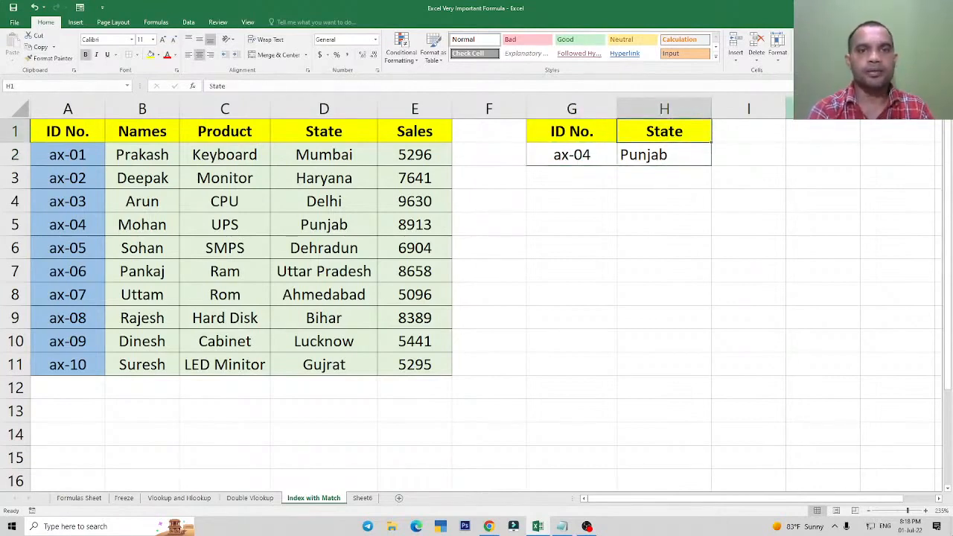
pyautogui.write('Names')
pyautogui.press('Return')
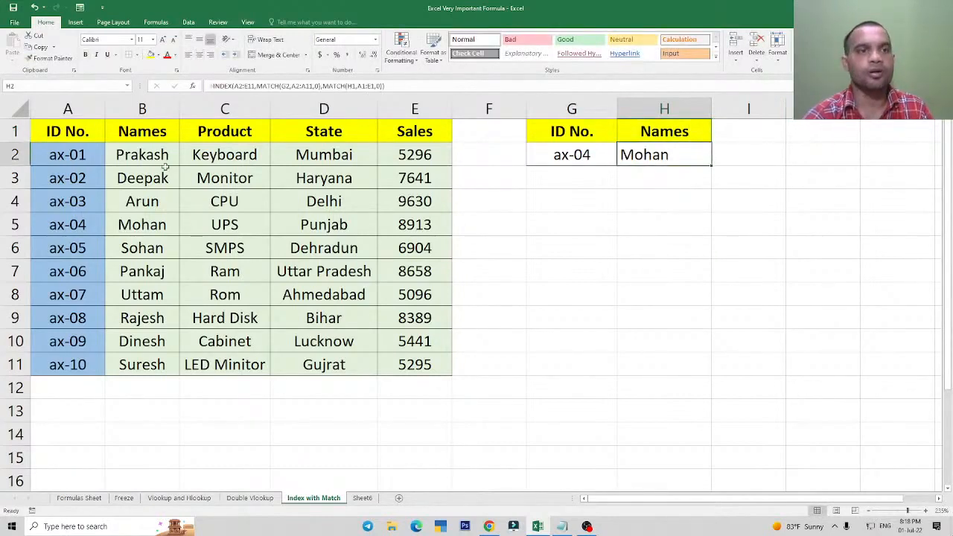
pyautogui.click(154, 233)
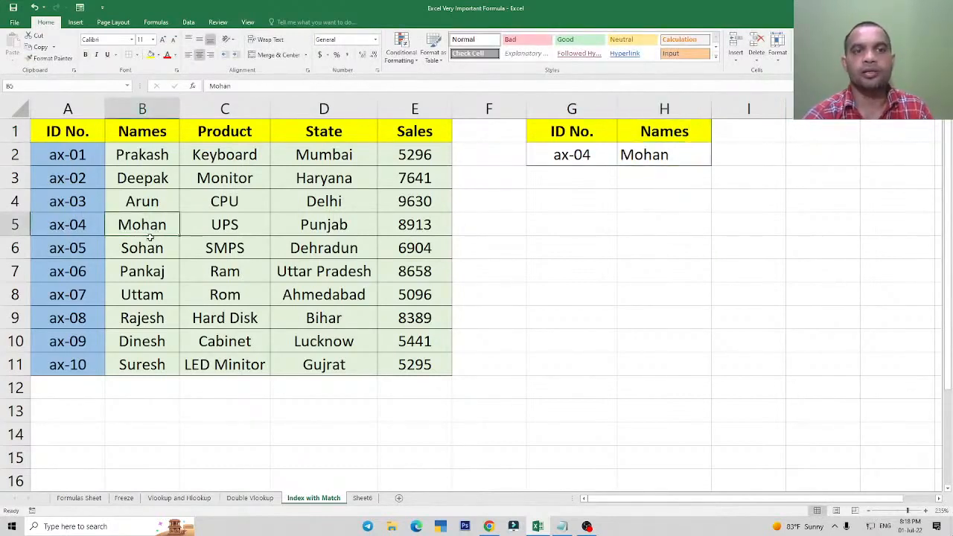
pyautogui.click(317, 230)
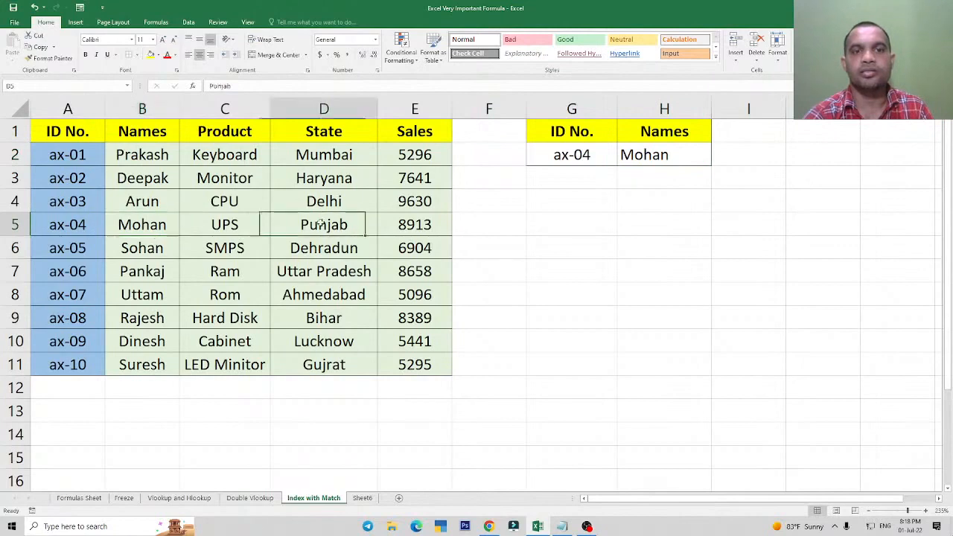
# Set the lookup heading in H1 to Product.
pyautogui.click(666, 153)
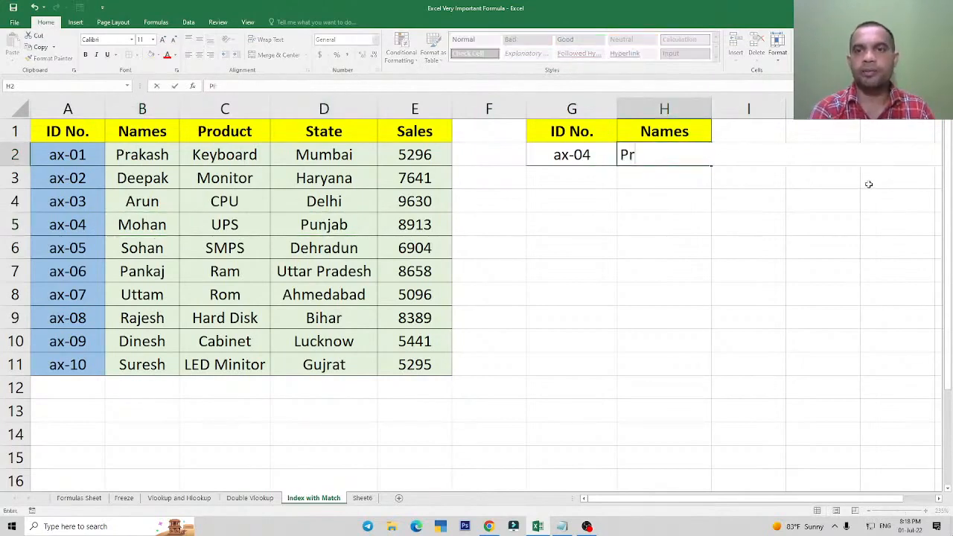
pyautogui.press('Up')
pyautogui.write('Product')
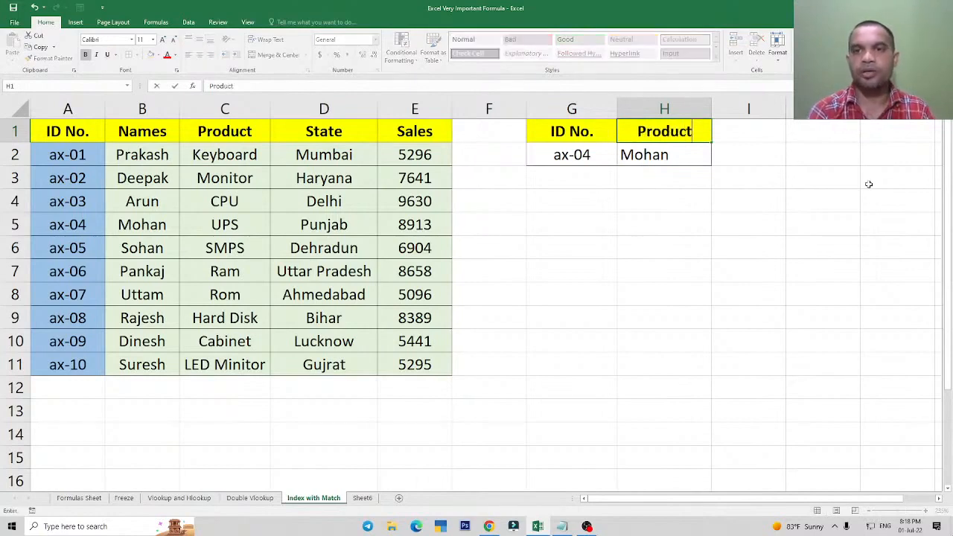
pyautogui.press('Return')
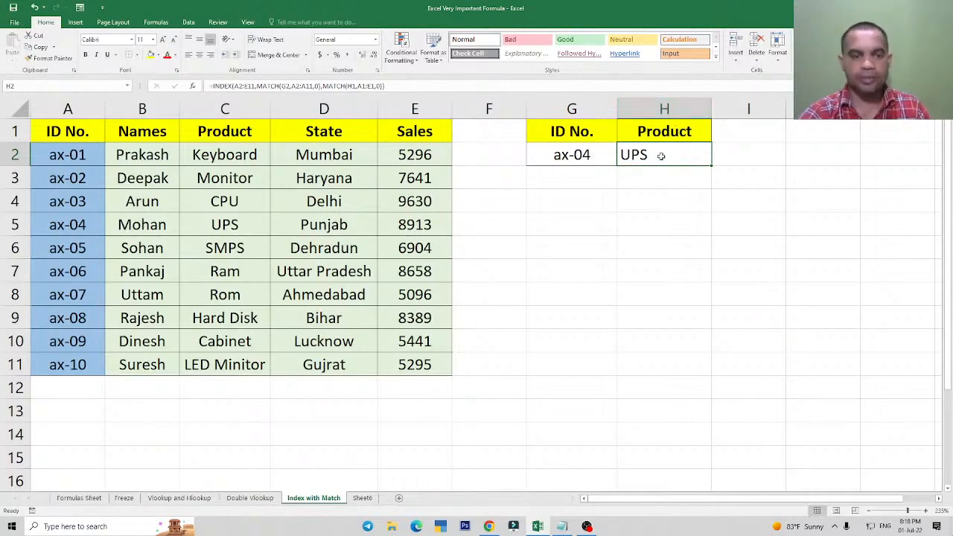
# Enter the additional lookup IDs ax-05, ax-06, ax-07 and ax-01 in cells G3 to G6.
pyautogui.click(570, 177)
pyautogui.write('ax')
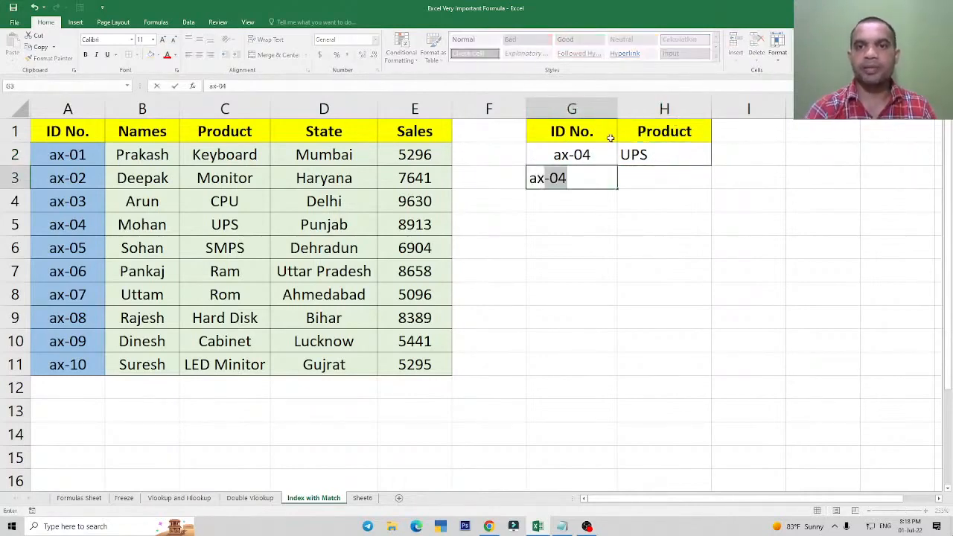
pyautogui.write('-05')
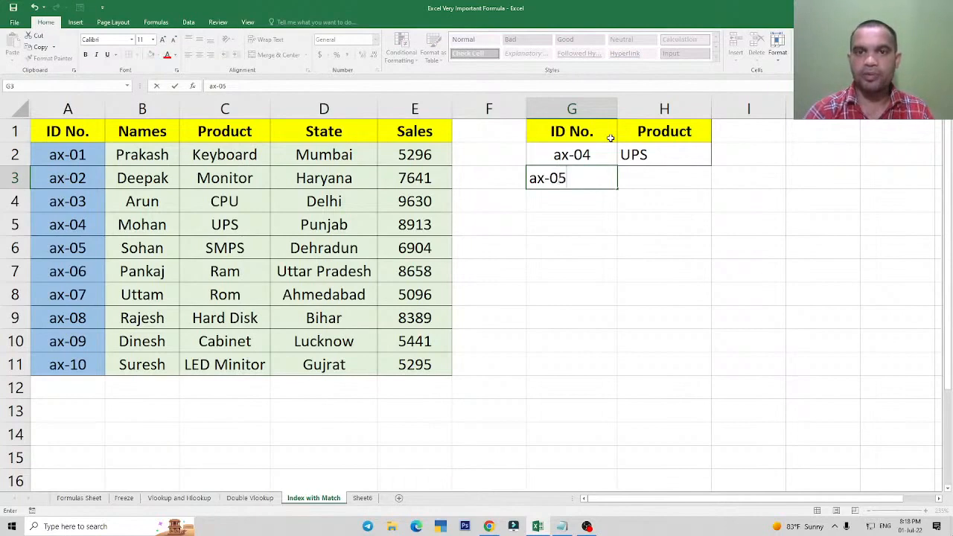
pyautogui.press('Return')
pyautogui.write('ax-06')
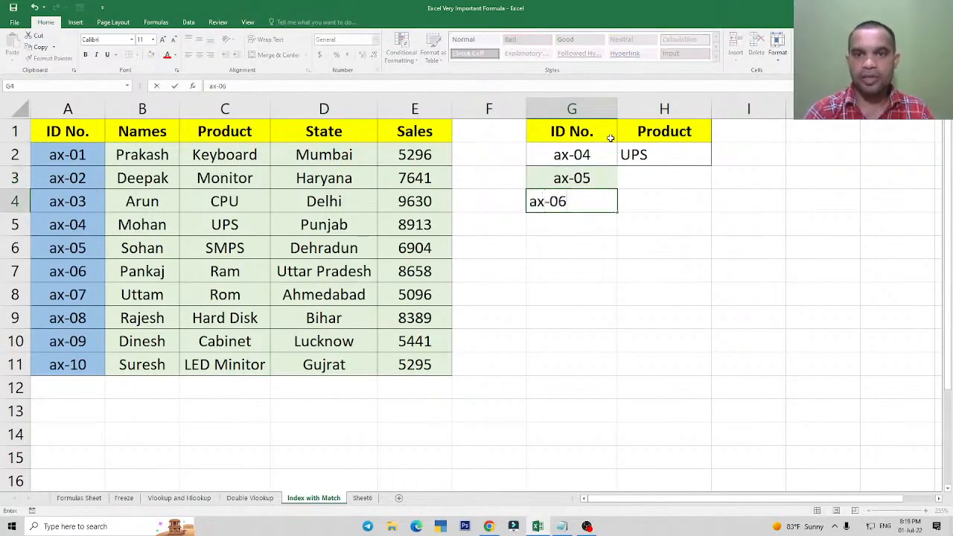
pyautogui.press('Return')
pyautogui.write('ax-')
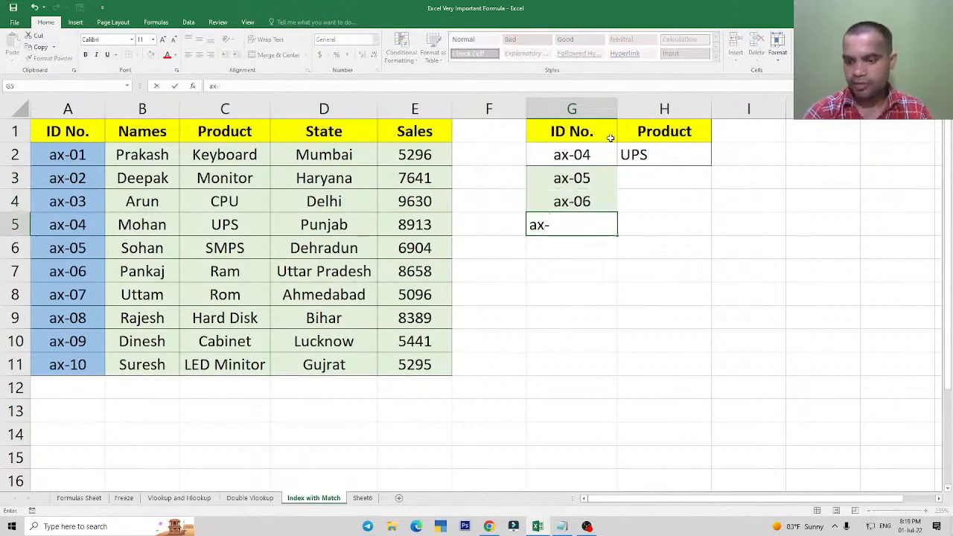
pyautogui.write('07')
pyautogui.press('Return')
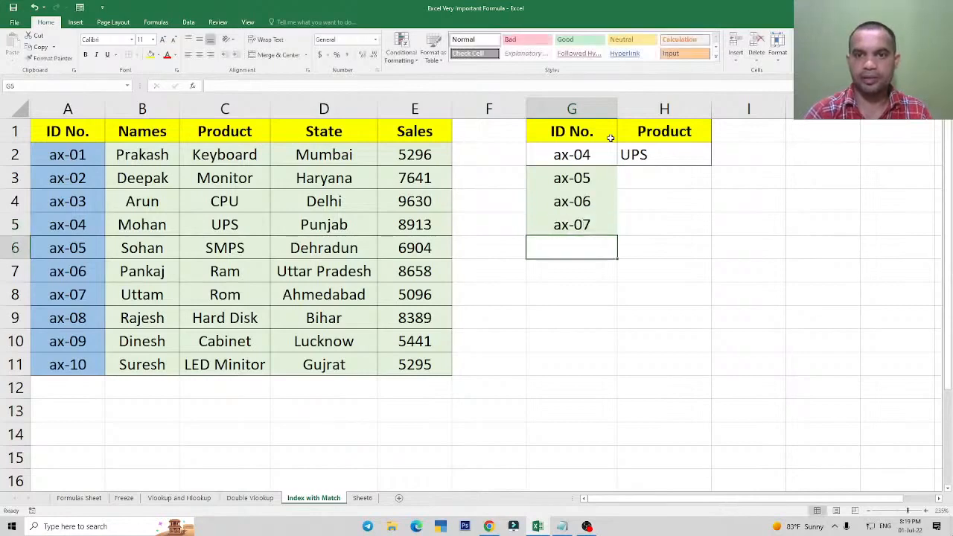
pyautogui.write('ax-0')
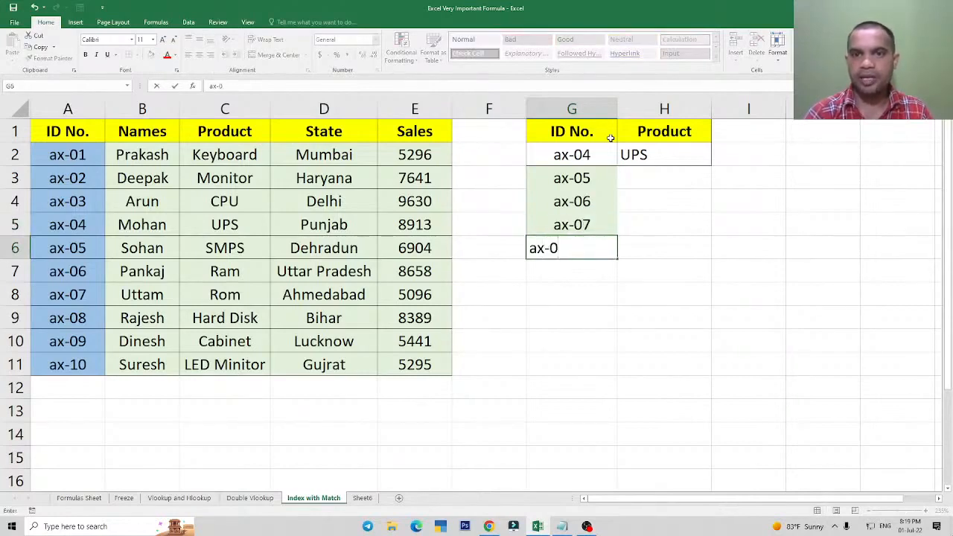
pyautogui.write('1')
pyautogui.press('Return')
# Apply all borders to the lookup range G2:H6.
pyautogui.press('Up')
pyautogui.press('Up')
pyautogui.press('Up')
pyautogui.press('Up')
pyautogui.press('Up')
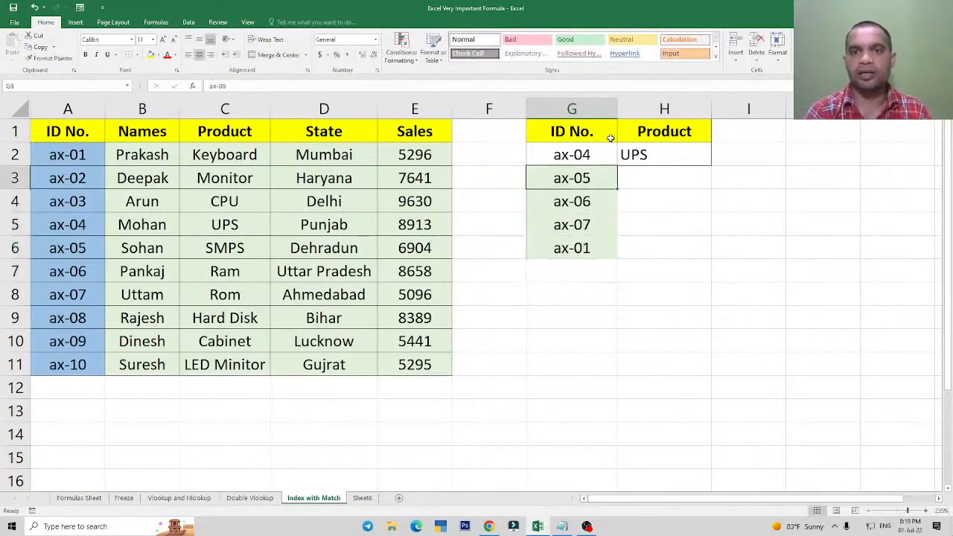
pyautogui.hotkey('shift', 'Right')
pyautogui.hotkey('shift', 'Down')
pyautogui.hotkey('shift', 'Down')
pyautogui.hotkey('shift', 'Down')
pyautogui.hotkey('shift', 'Down')
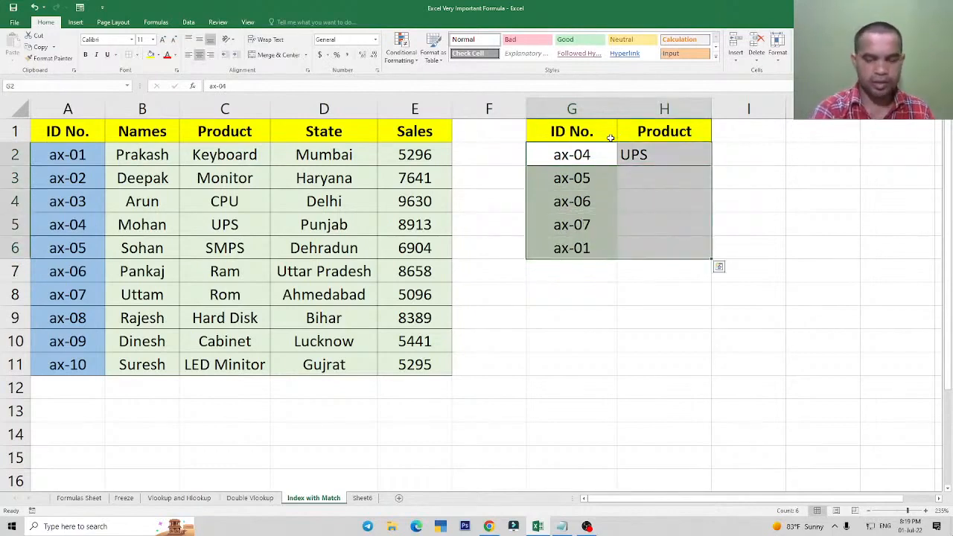
pyautogui.hotkey('alt', 'h')
pyautogui.press('b')
pyautogui.press('a')
pyautogui.press('Up')
pyautogui.press('Down')
pyautogui.press('Right')
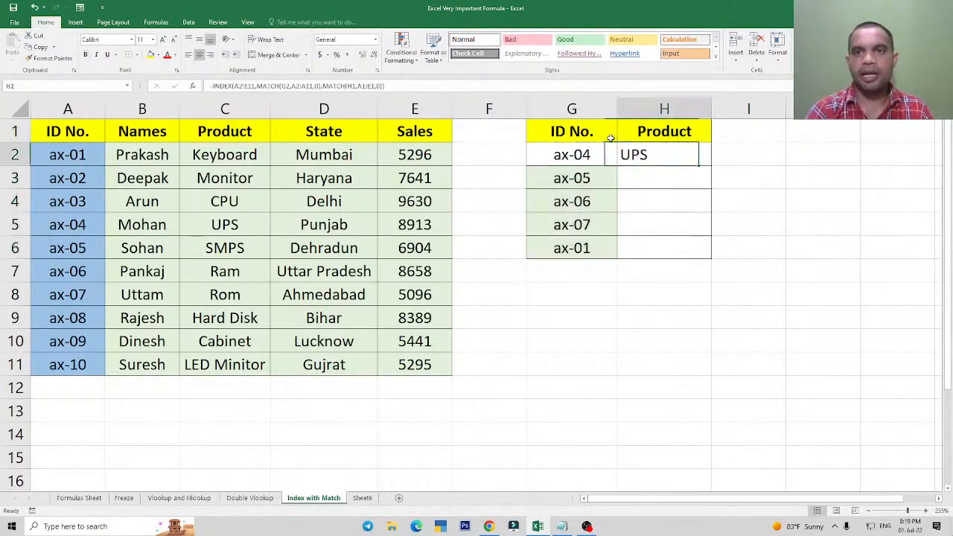
pyautogui.press('Down')
pyautogui.press('Left')
pyautogui.hotkey('ctrl', 'shift', 'Down')
pyautogui.hotkey('ctrl', 'shift', 'Down')
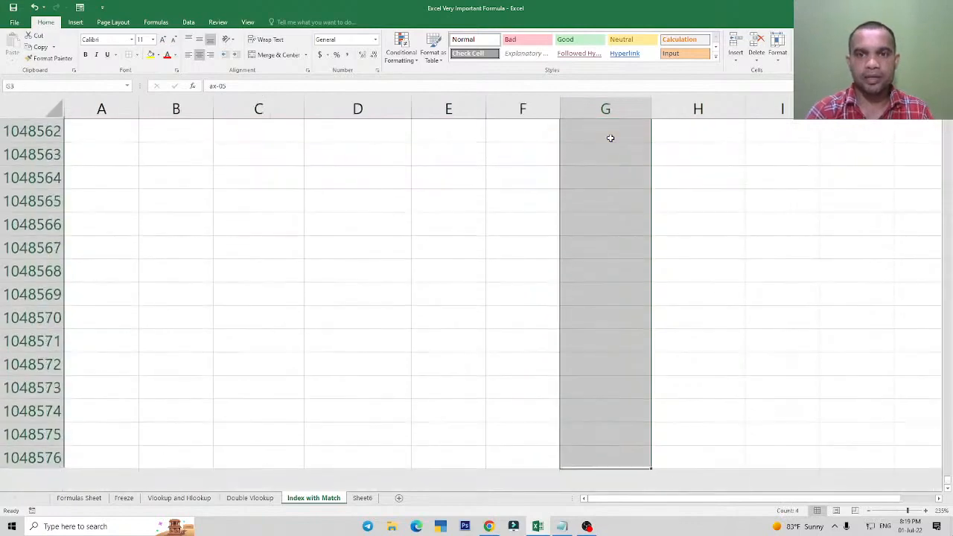
pyautogui.hotkey('ctrl', 'Up')
pyautogui.press('Down')
pyautogui.press('Down')
pyautogui.press('Right')
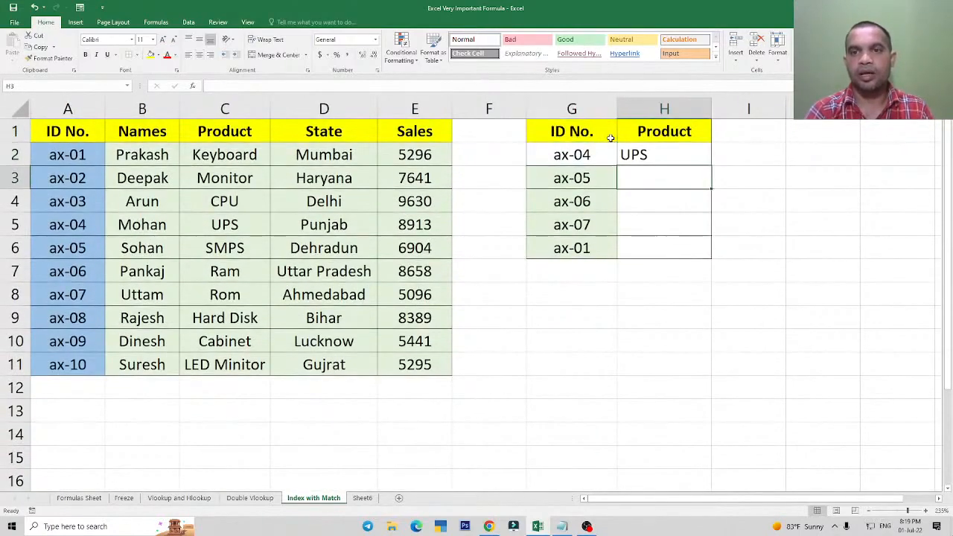
# Copy only the cell formatting of G4 onto the ax-04 cell G2 with Paste Special Formats.
pyautogui.moveTo(574, 155); pyautogui.dragTo(574, 244)
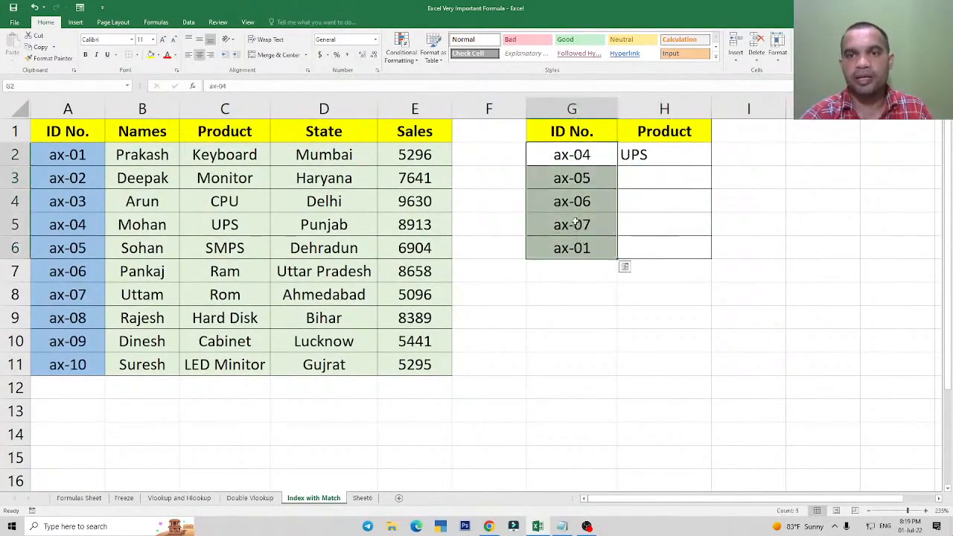
pyautogui.click(569, 203)
pyautogui.hotkey('ctrl', 'c')
pyautogui.click(566, 158)
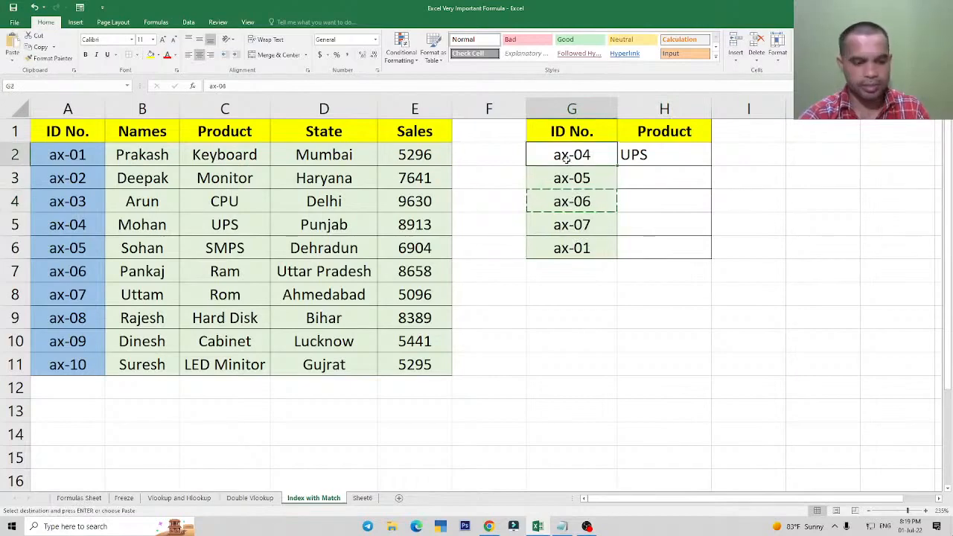
pyautogui.hotkey('alt', 'e')
pyautogui.press('s')
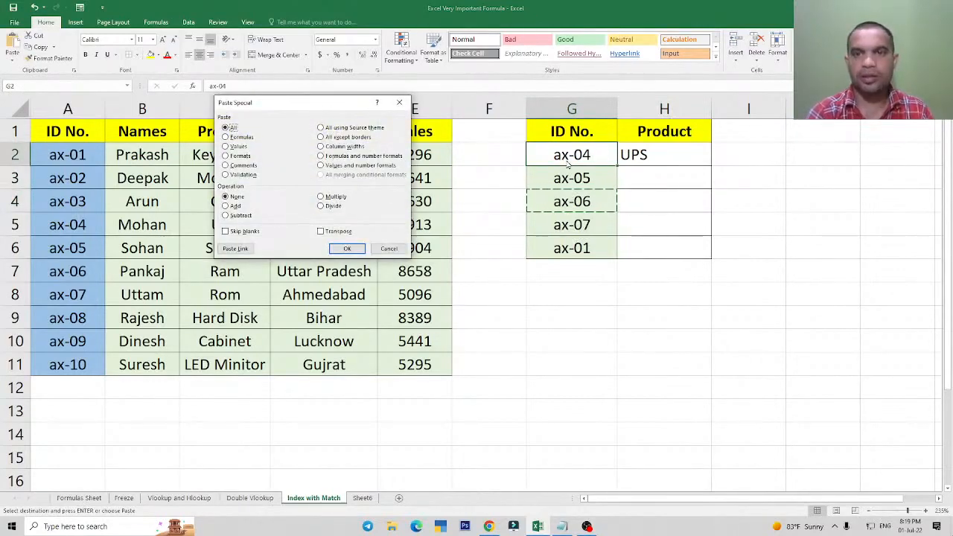
pyautogui.hotkey('alt', 't')
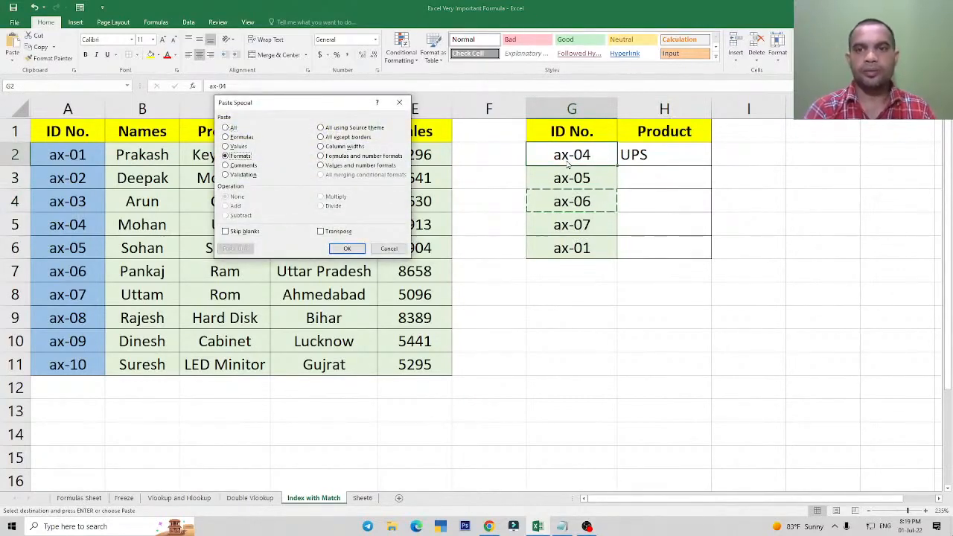
pyautogui.press('Return')
pyautogui.press('Up')
pyautogui.press('Right')
pyautogui.press('Escape')
# Try filling the H2 formula down to H6, inspect its relative references, and undo the fill.
pyautogui.press('Down')
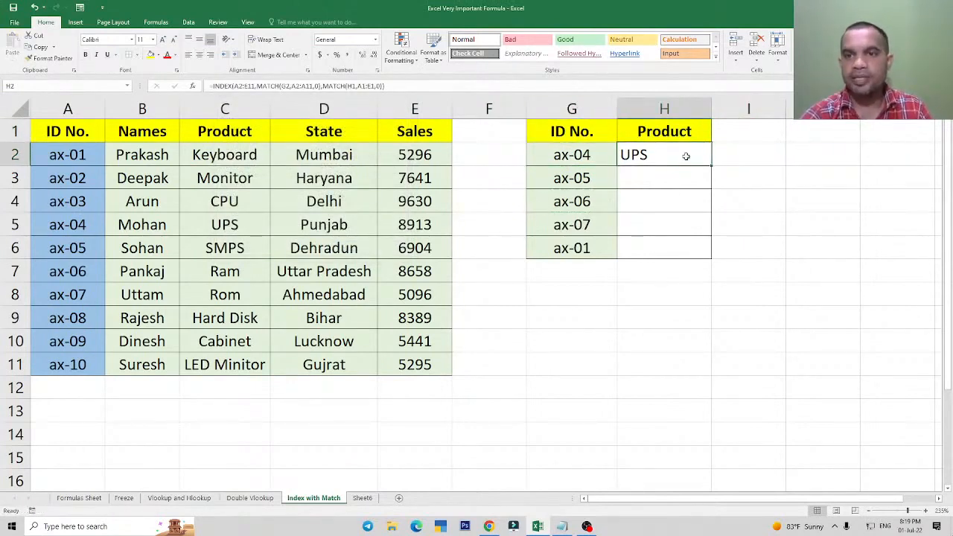
pyautogui.moveTo(711, 166); pyautogui.dragTo(712, 257)
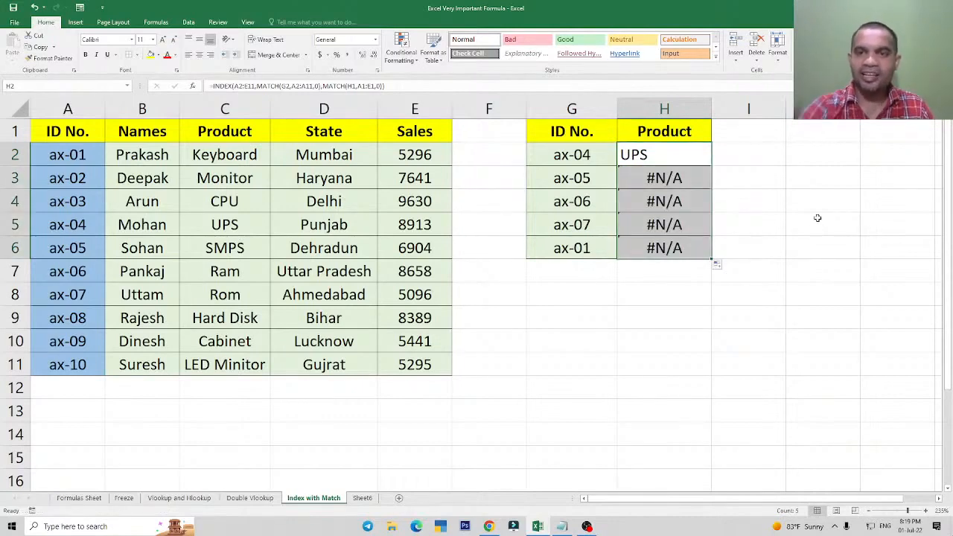
pyautogui.click(672, 155)
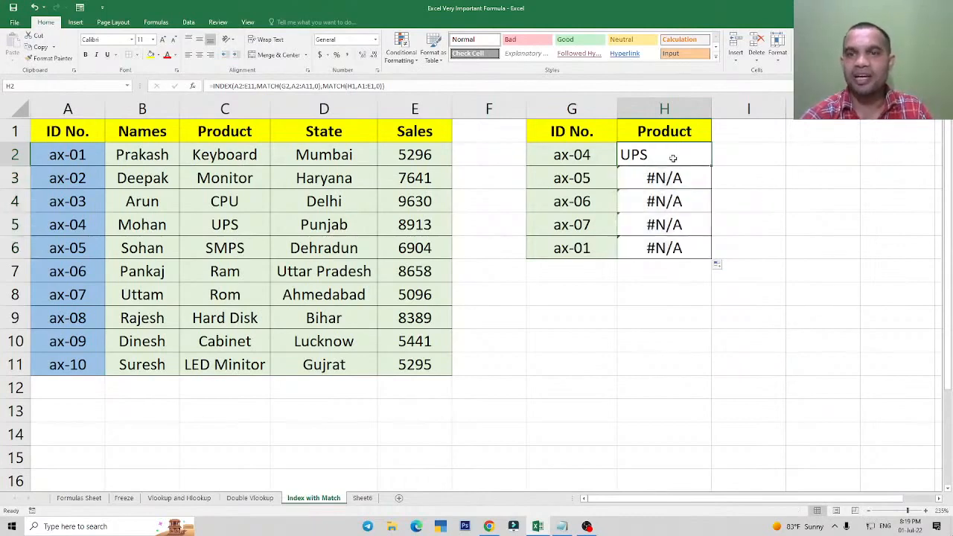
pyautogui.doubleClick(672, 155)
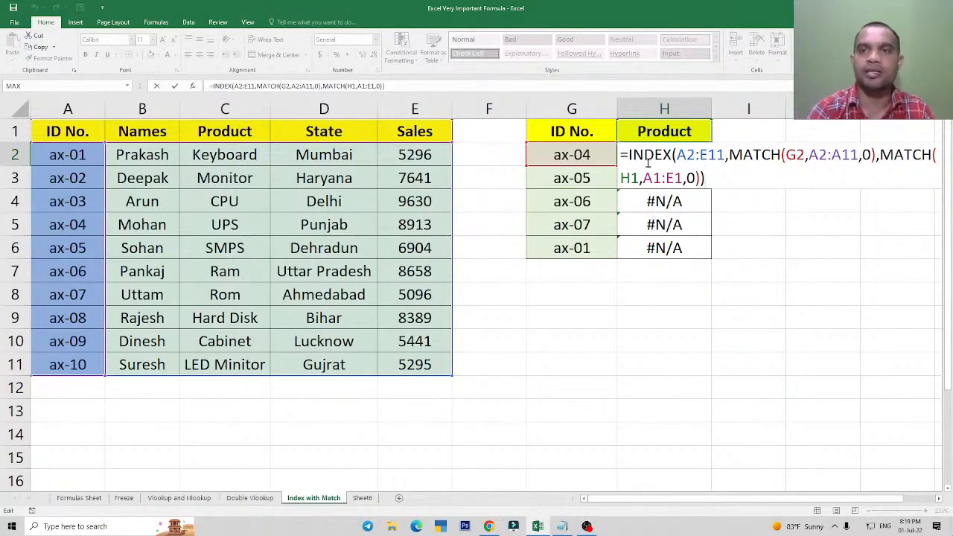
pyautogui.press('Return')
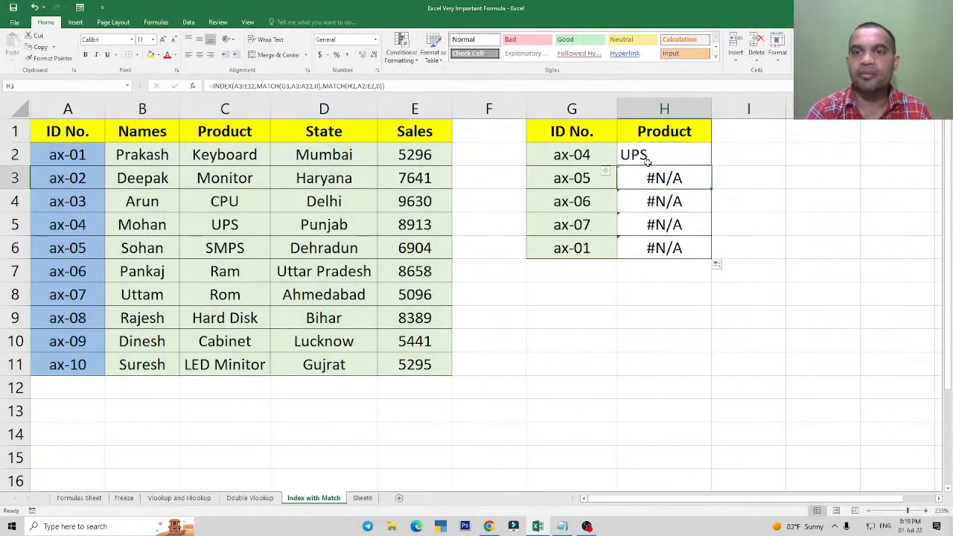
pyautogui.hotkey('ctrl', 'z')
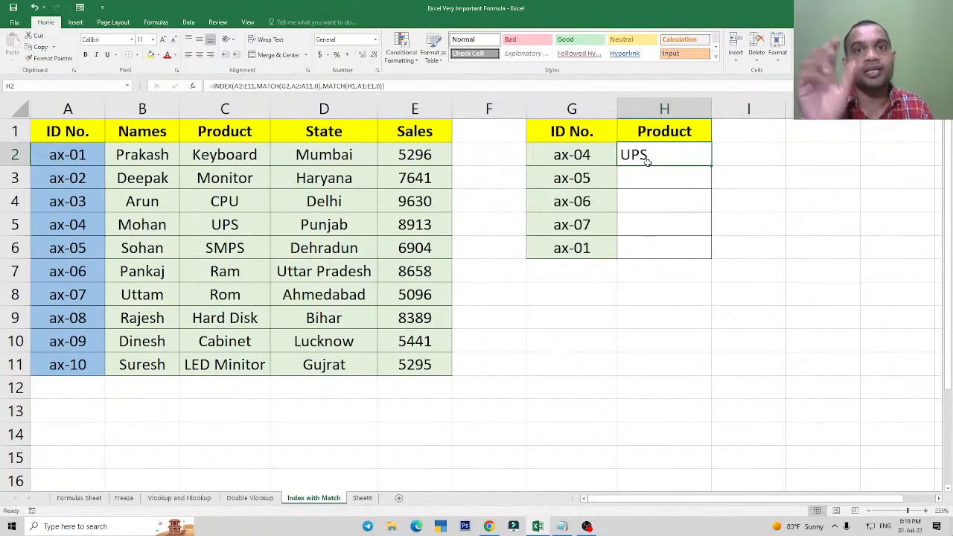
# Add the heading State in I1 and apply all borders to I2:I6.
pyautogui.click(734, 127)
pyautogui.write('State')
pyautogui.hotkey('ctrl', 'Return')
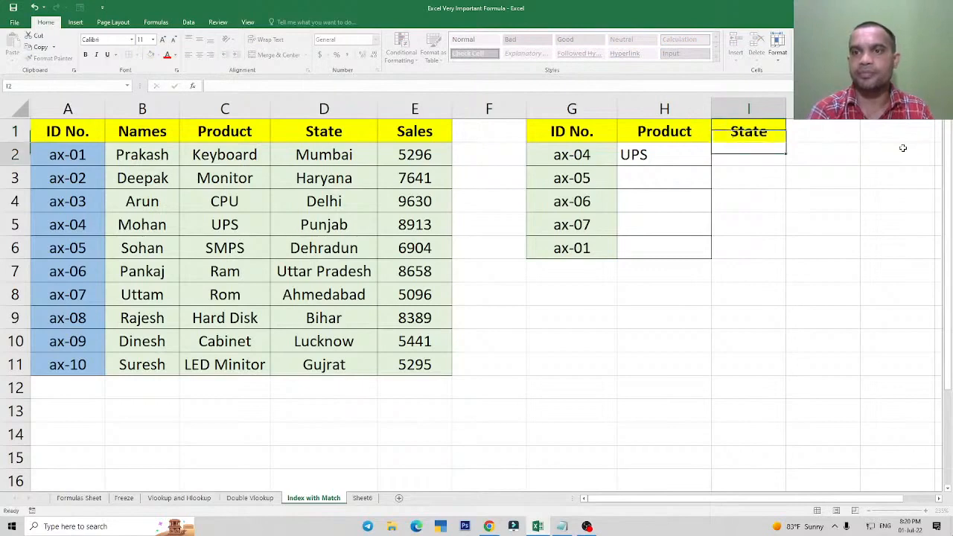
pyautogui.press('Down')
pyautogui.hotkey('shift', 'Down')
pyautogui.hotkey('shift', 'Down')
pyautogui.hotkey('shift', 'Down')
pyautogui.hotkey('shift', 'Down')
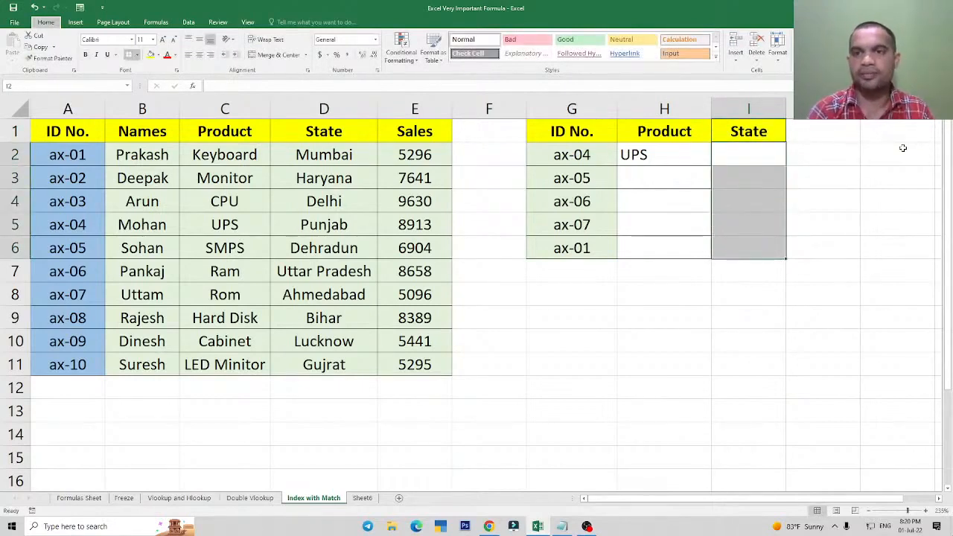
pyautogui.press('Up')
pyautogui.press('Down')
# Make the INDEX array in the H2 formula absolute as $A$2:$E$11.
pyautogui.press('Left')
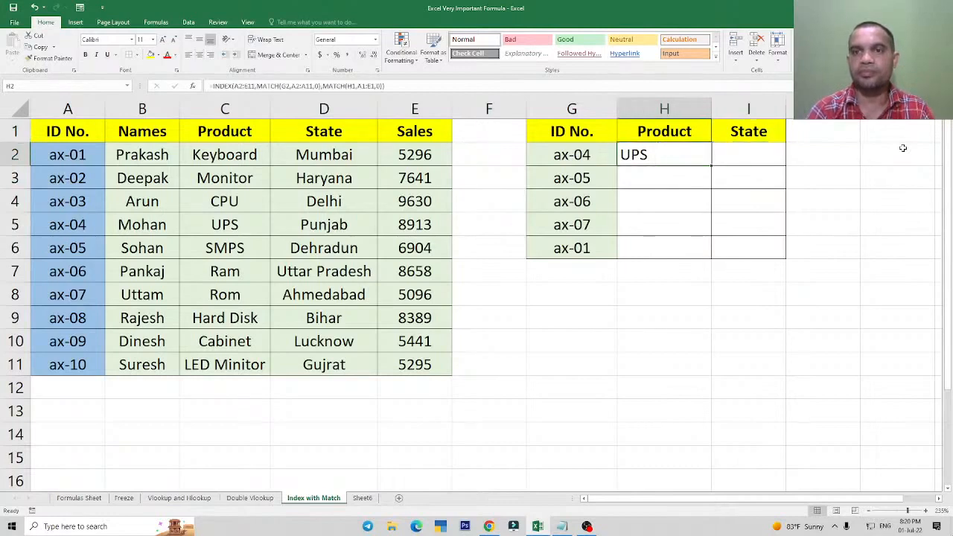
pyautogui.press('F2')
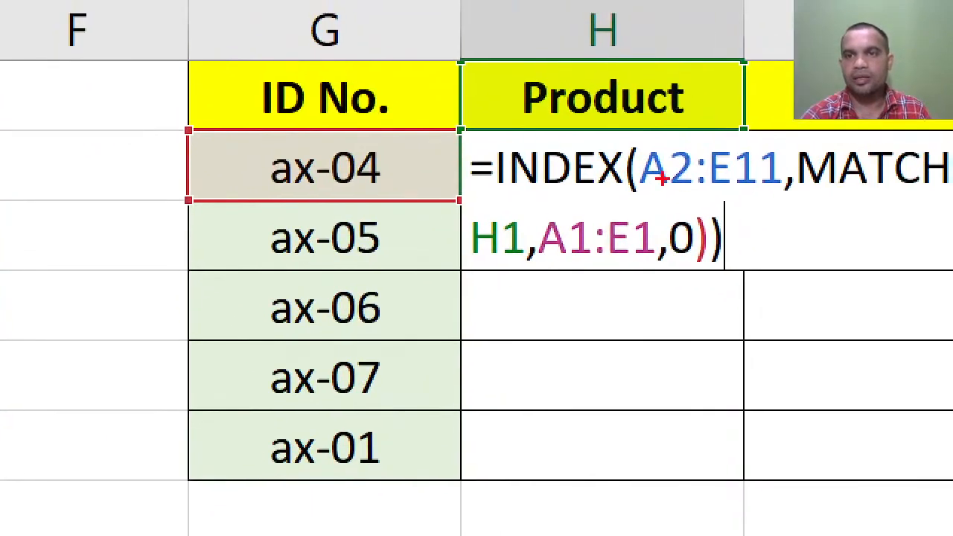
pyautogui.moveTo(642, 142)
pyautogui.mouseDown()
pyautogui.moveTo(702, 203)
pyautogui.moveTo(778, 202)
pyautogui.mouseUp()
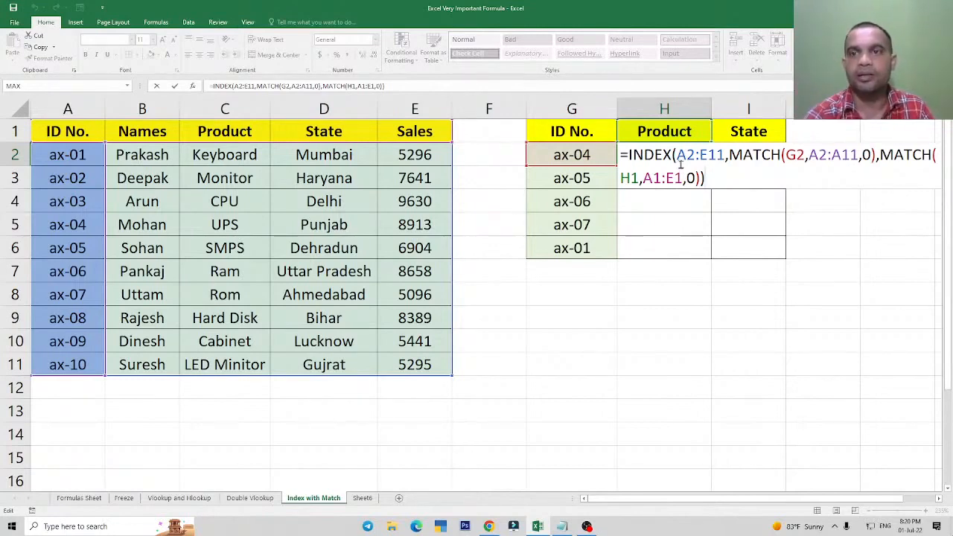
pyautogui.moveTo(676, 155); pyautogui.dragTo(725, 156)
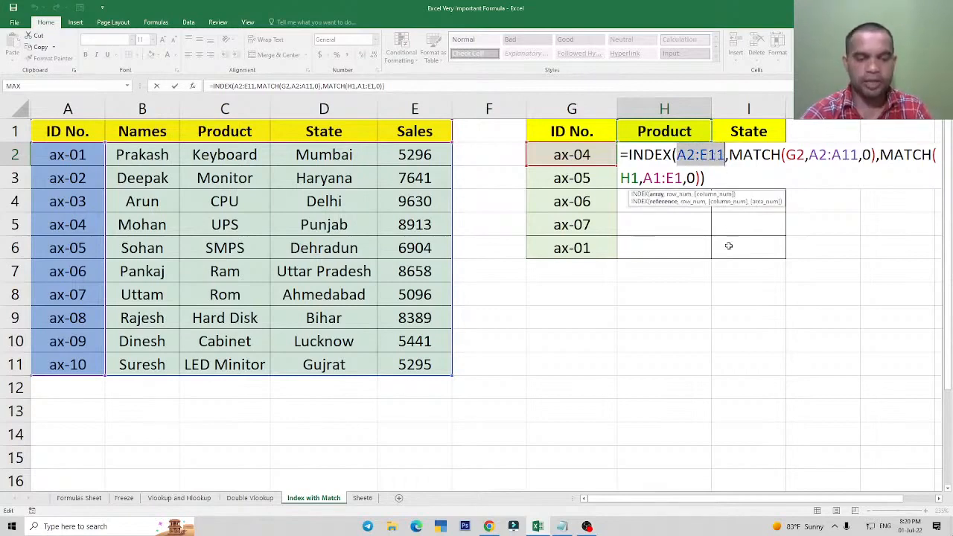
pyautogui.press('F4')
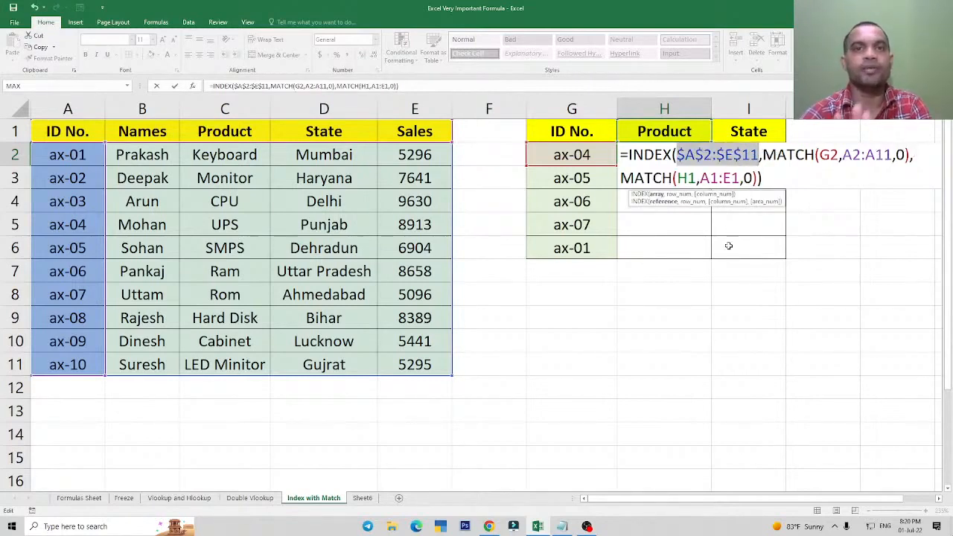
# Lock only the column of the first MATCH's lookup value in the H2 formula, making it $G2.
pyautogui.click(822, 157)
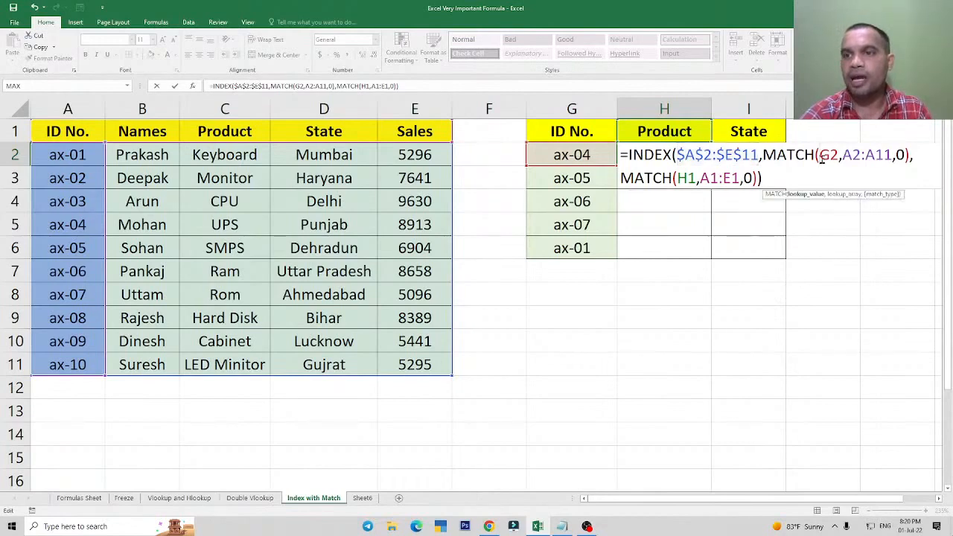
pyautogui.doubleClick(825, 155)
pyautogui.click(829, 155)
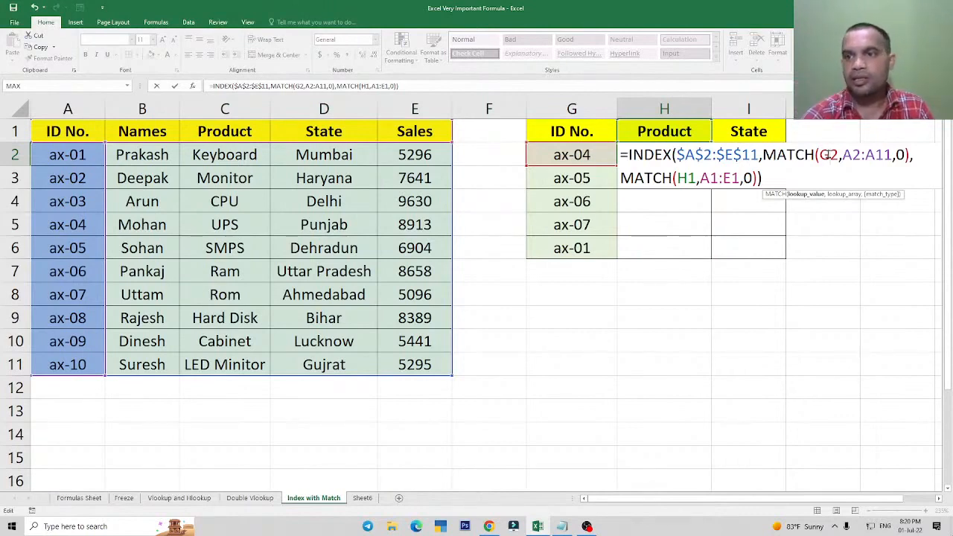
pyautogui.doubleClick(827, 155)
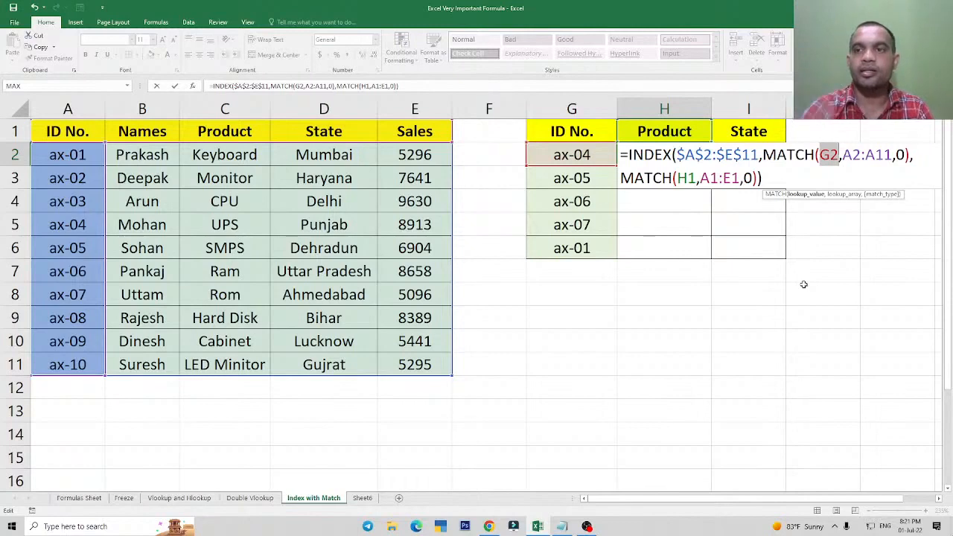
pyautogui.press('F4')
pyautogui.press('F4')
pyautogui.press('F4')
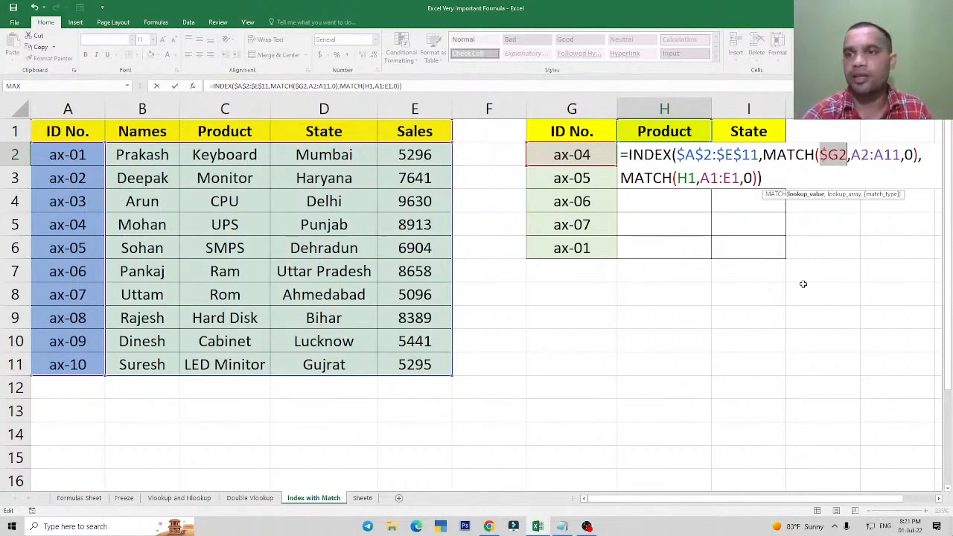
# Make the first MATCH's lookup array in the H2 formula absolute as $A$2:$A$11.
pyautogui.click(853, 156)
pyautogui.moveTo(852, 154); pyautogui.dragTo(901, 155)
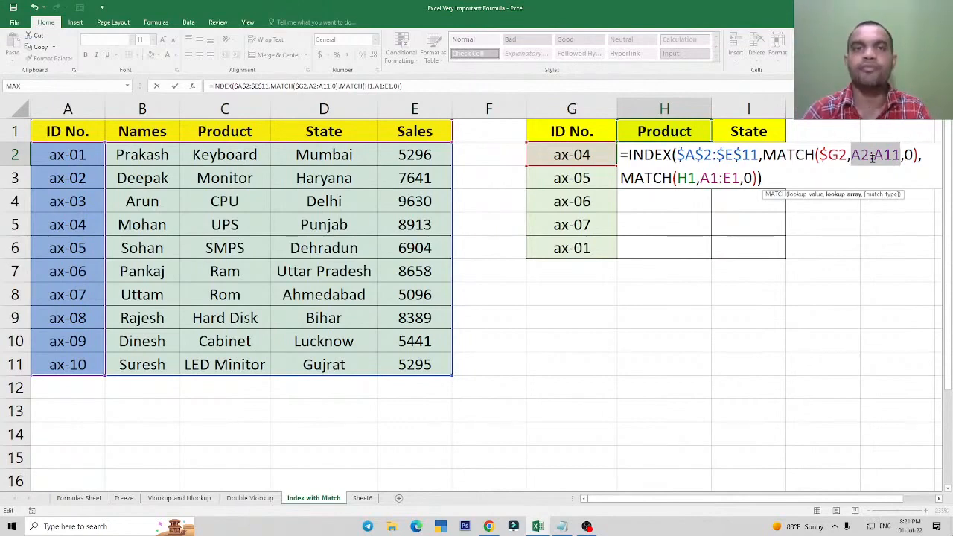
pyautogui.press('F4')
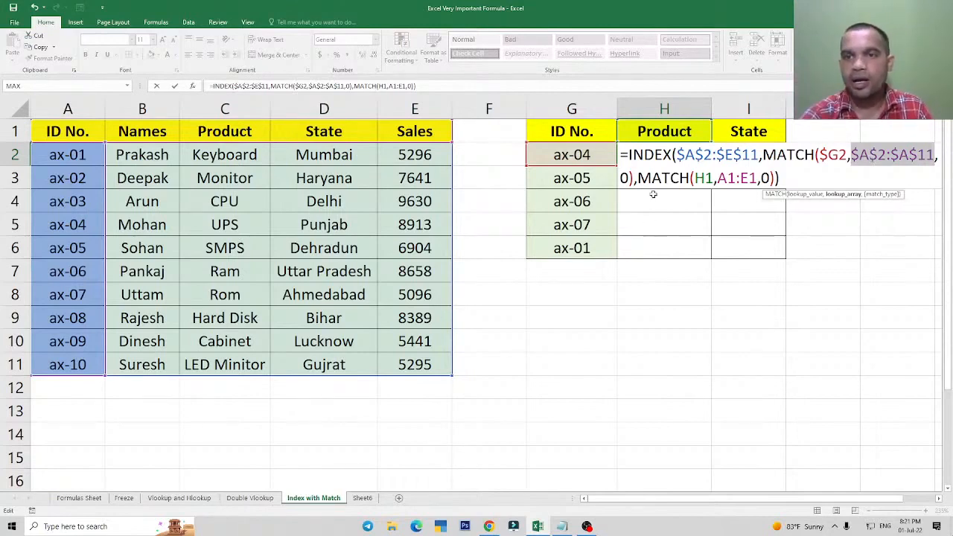
# Select the H1 lookup value in the second MATCH of the H2 formula.
pyautogui.moveTo(695, 178); pyautogui.dragTo(713, 179)
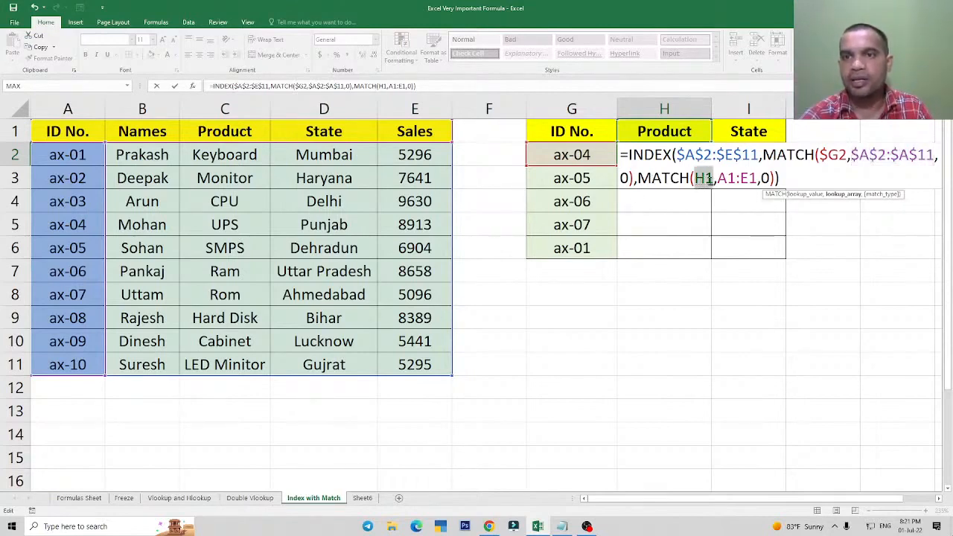
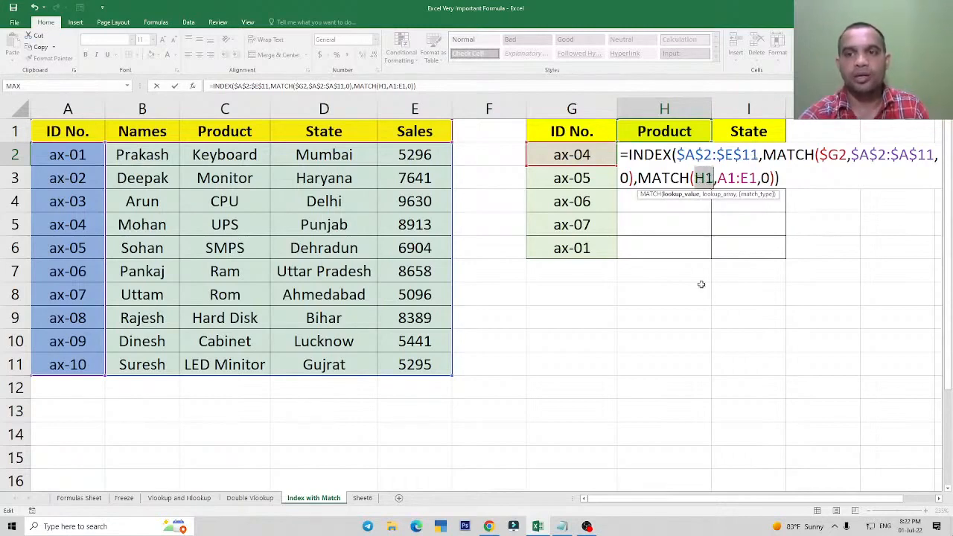
# Lock the second MATCH references in H2's formula as H$1 and $A$1:$E$1 and enter the formula.
pyautogui.press('F4')
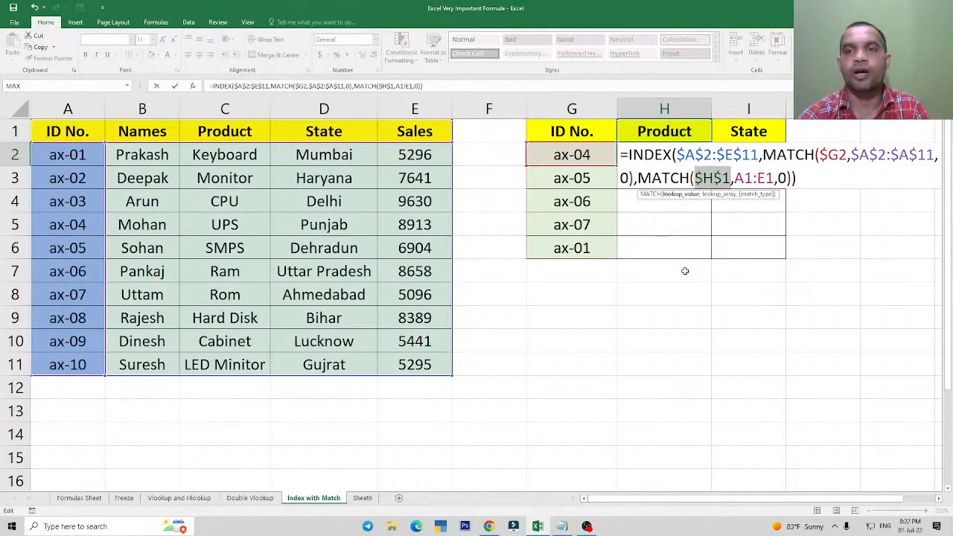
pyautogui.press('F4')
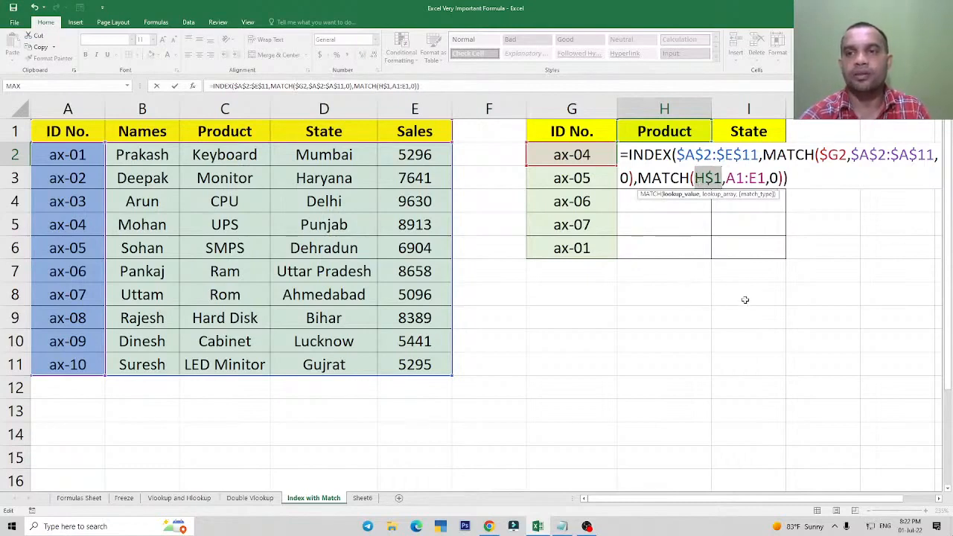
pyautogui.press('Right')
pyautogui.press('Right')
pyautogui.press('Right')
pyautogui.press('Right')
pyautogui.press('Right')
pyautogui.press('Right')
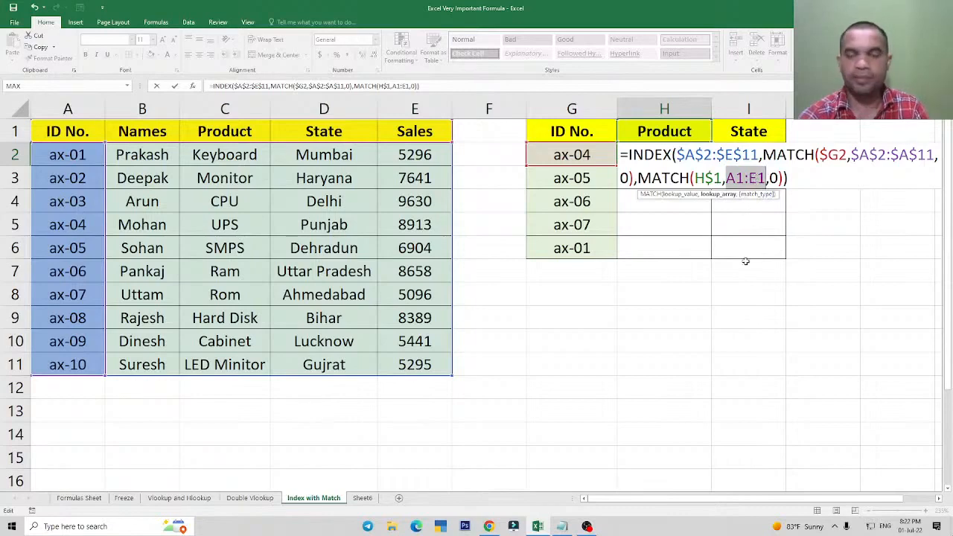
pyautogui.press('F4')
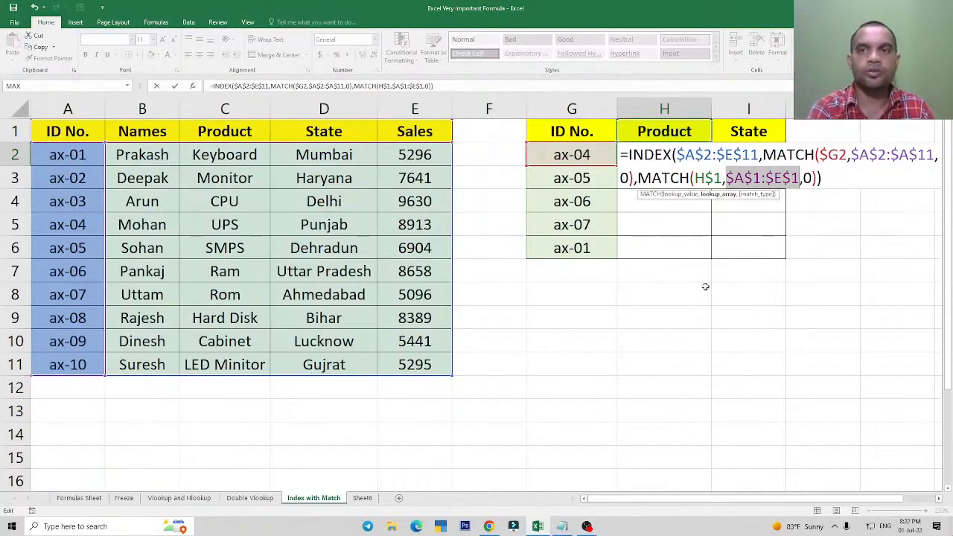
pyautogui.press('Return')
# Fill the INDEX-MATCH formula from H2 down and across the range H2:I6.
pyautogui.press('Up')
pyautogui.hotkey('shift', 'Down')
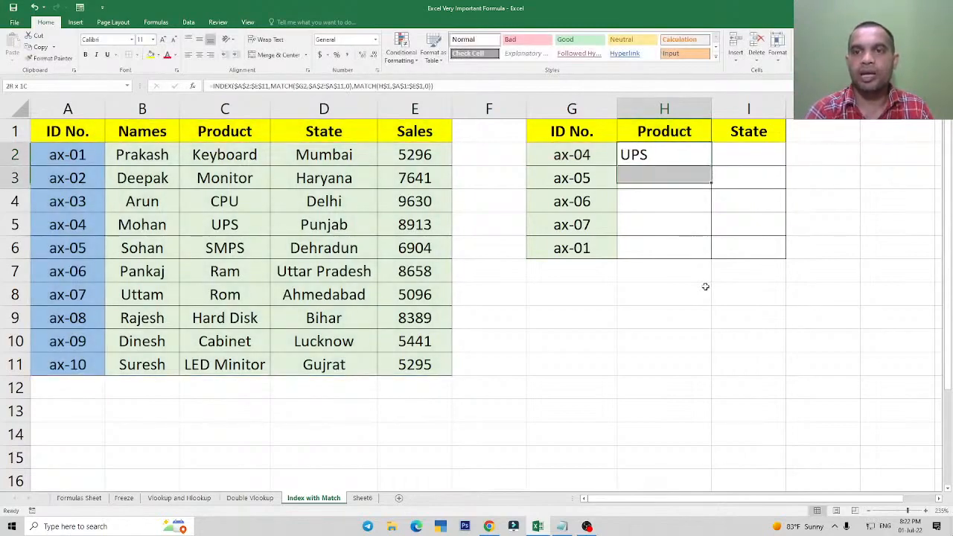
pyautogui.hotkey('shift', 'Down')
pyautogui.hotkey('shift', 'Down')
pyautogui.hotkey('shift', 'Down')
pyautogui.hotkey('shift', 'Right')
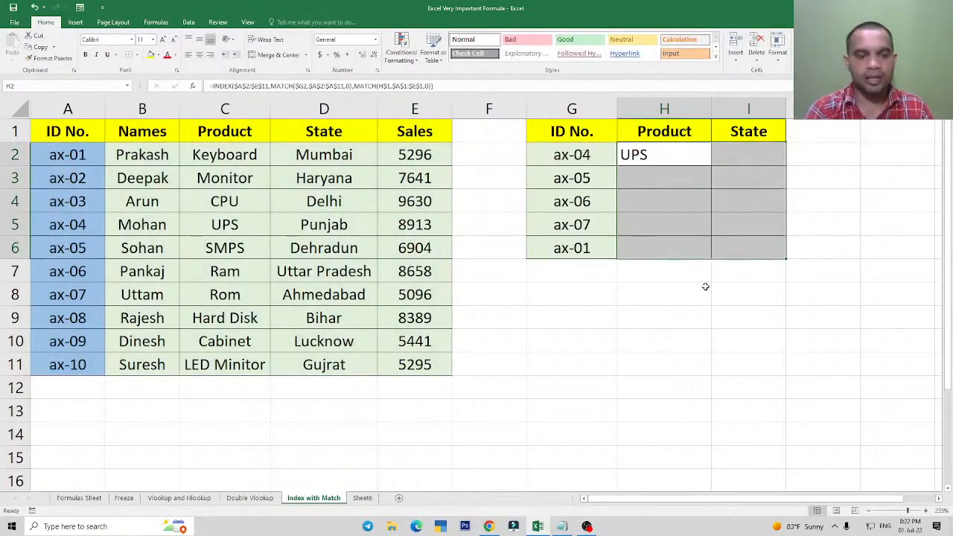
pyautogui.hotkey('ctrl', 'd')
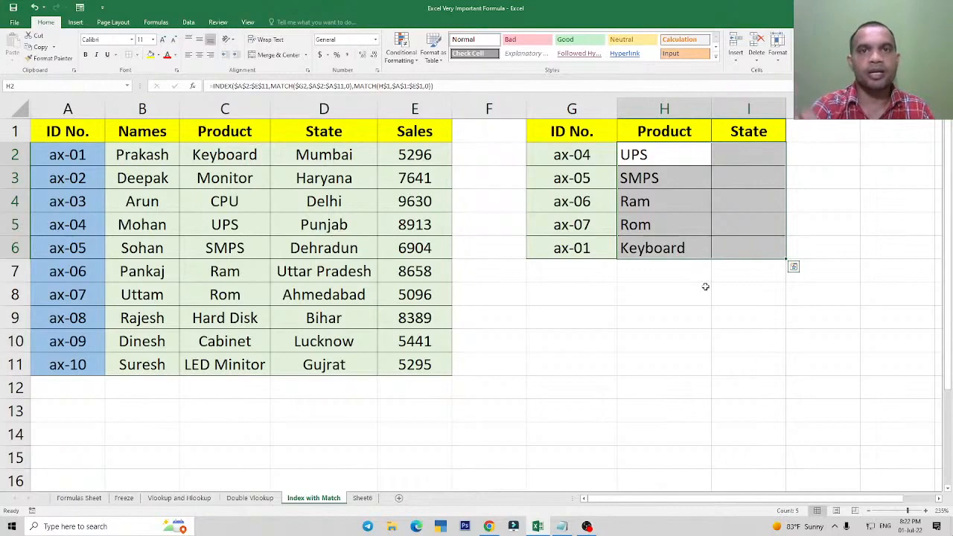
pyautogui.hotkey('ctrl', 'r')
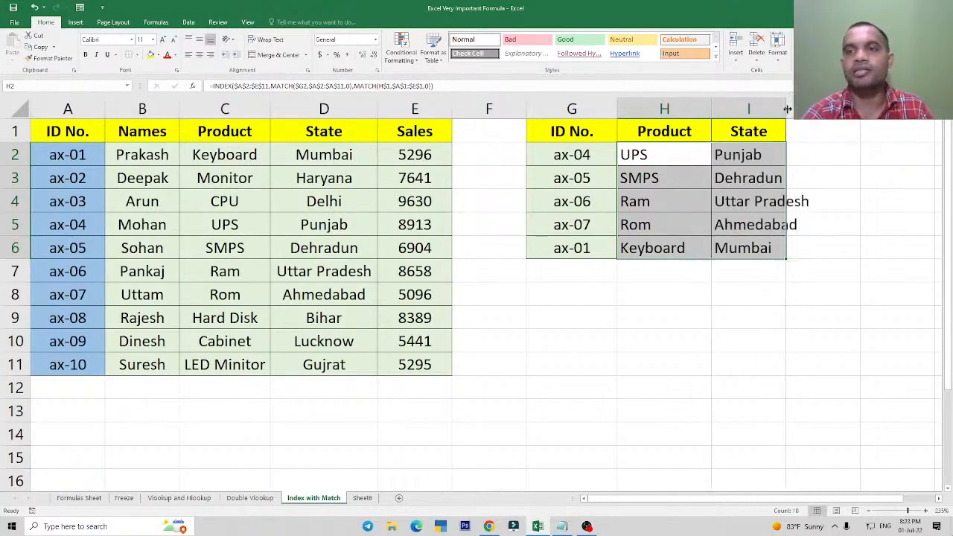
# Widen column I so the longest state name fits inside it.
pyautogui.moveTo(787, 110); pyautogui.dragTo(819, 110)
pyautogui.moveTo(740, 155); pyautogui.dragTo(744, 248)
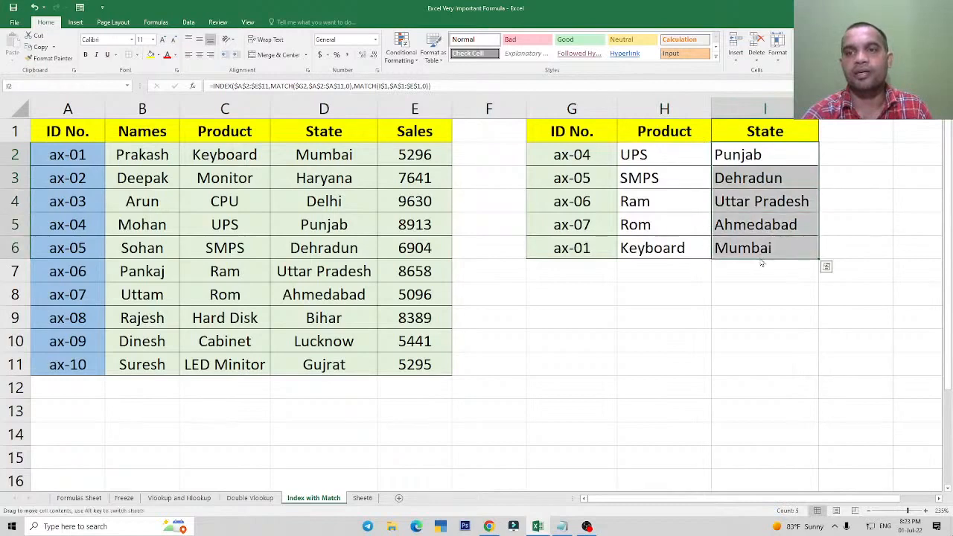
pyautogui.click(742, 156)
# Change the lookup table's headers to Names in H1 and Sales in I1.
pyautogui.click(666, 132)
pyautogui.write('Names')
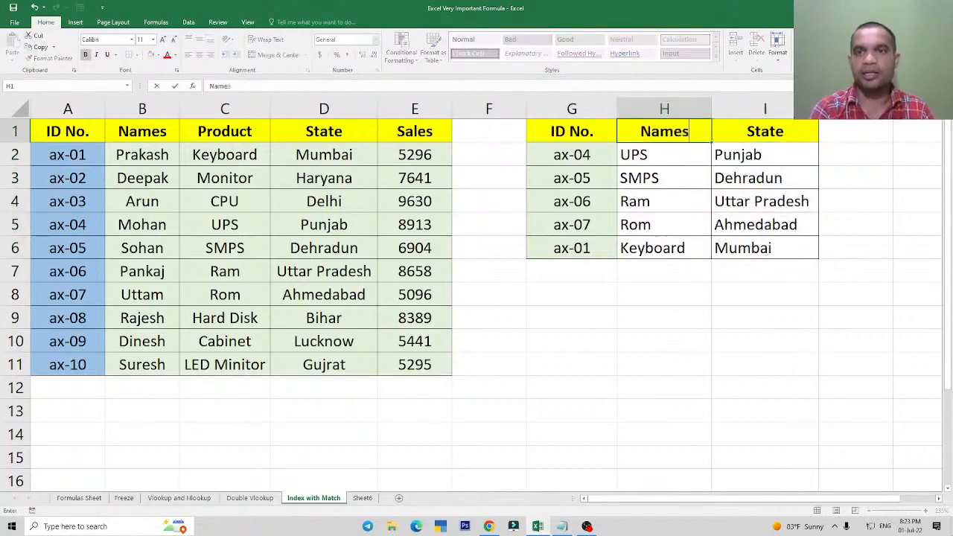
pyautogui.press('Tab')
pyautogui.write('Sales')
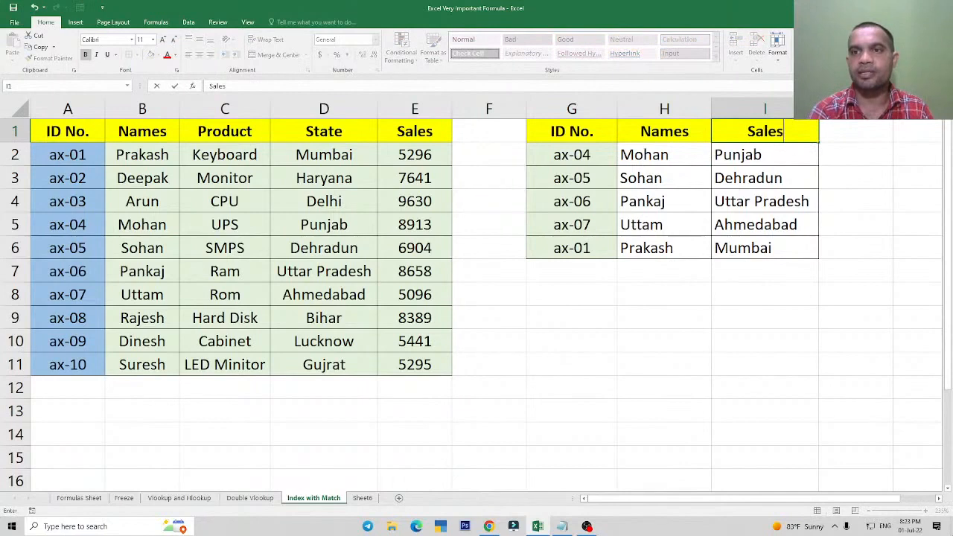
pyautogui.hotkey('ctrl', 'Return')
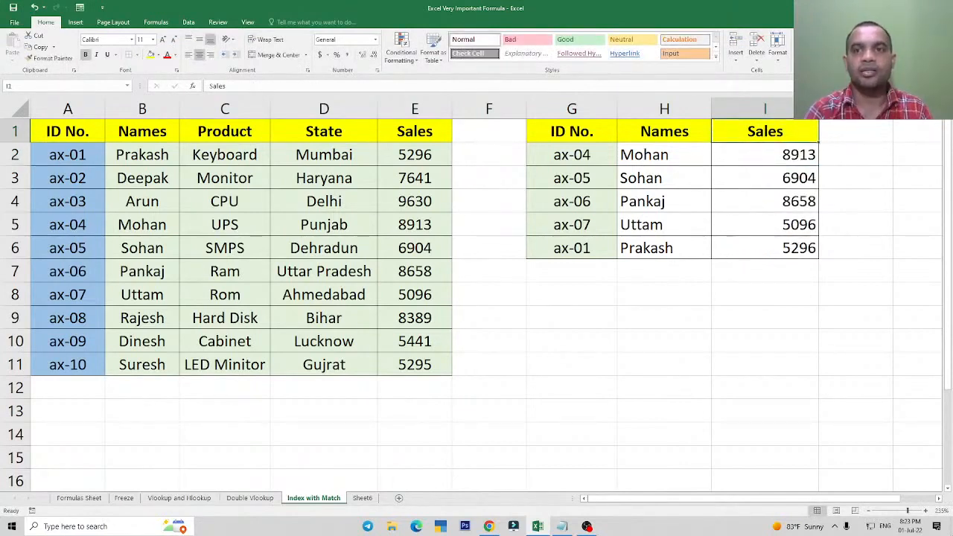
# Center the contents of the lookup table's cells G2:I6 horizontally.
pyautogui.press('Left')
pyautogui.press('Left')
pyautogui.press('Down')
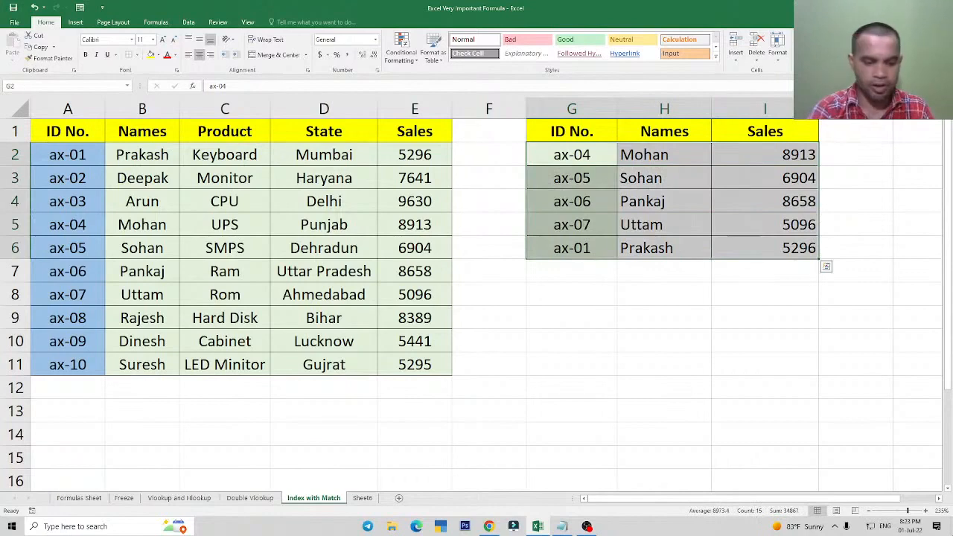
pyautogui.hotkey('alt', 'h')
pyautogui.press('a')
pyautogui.press('c')
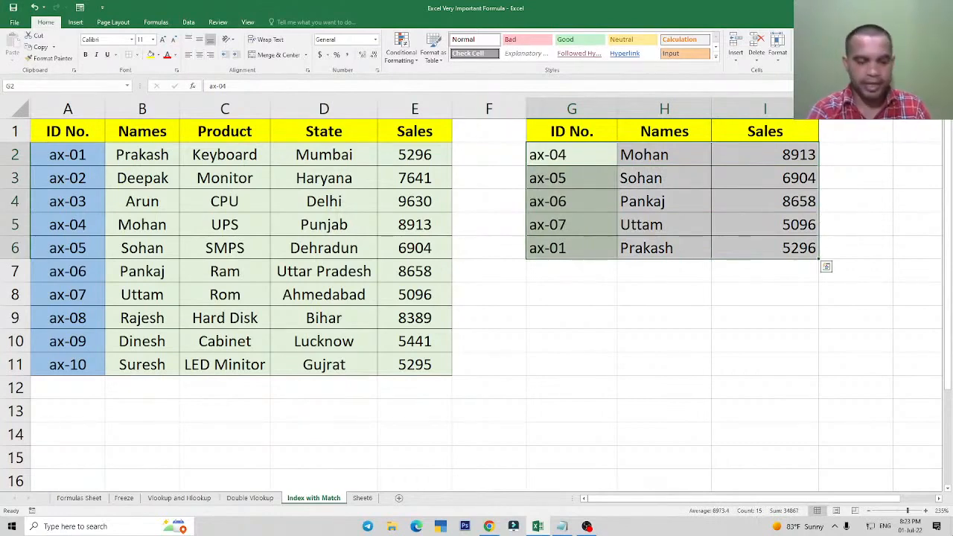
pyautogui.hotkey('alt', 'h')
pyautogui.press('a')
pyautogui.press('c')
pyautogui.press('Down')
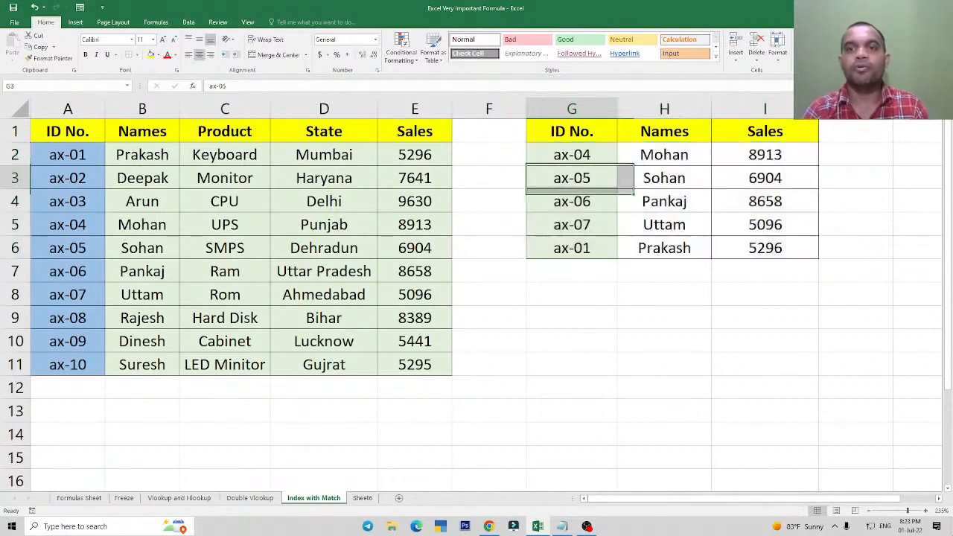
# Review the locked references in H2's INDEX-MATCH formula and the absolute-reference example in E4:G8 of the Freeze sheet.
pyautogui.press('Right')
pyautogui.press('Up')
pyautogui.press('F2')
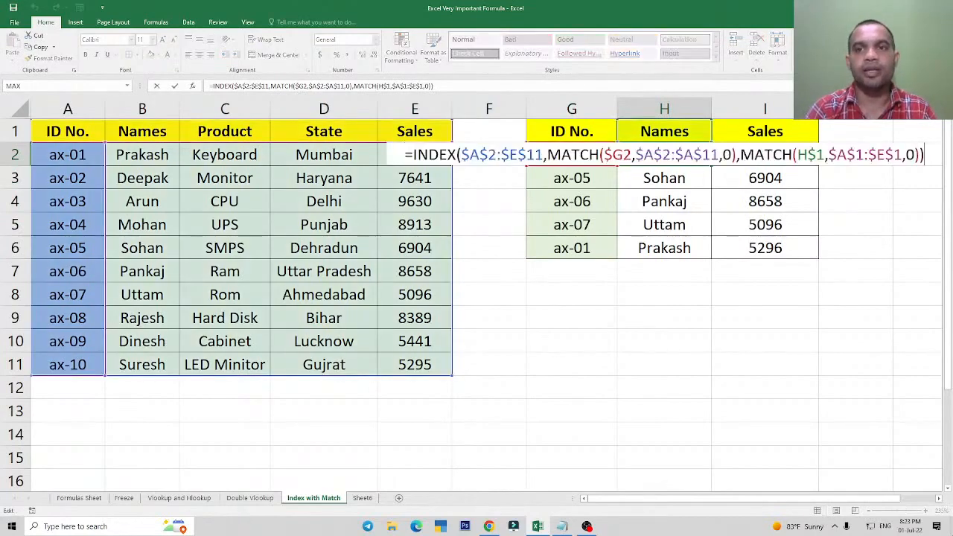
pyautogui.press('Escape')
pyautogui.moveTo(668, 152); pyautogui.dragTo(666, 212)
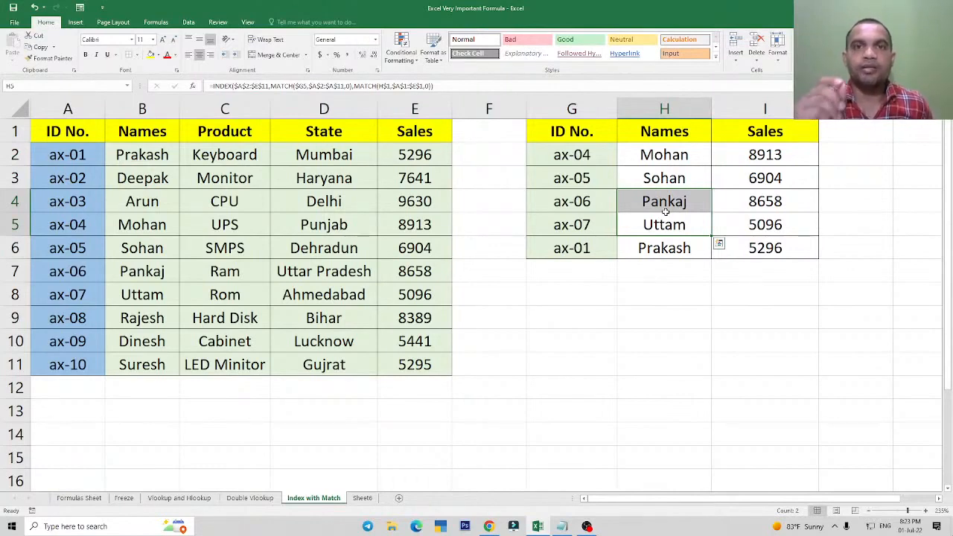
pyautogui.click(682, 158)
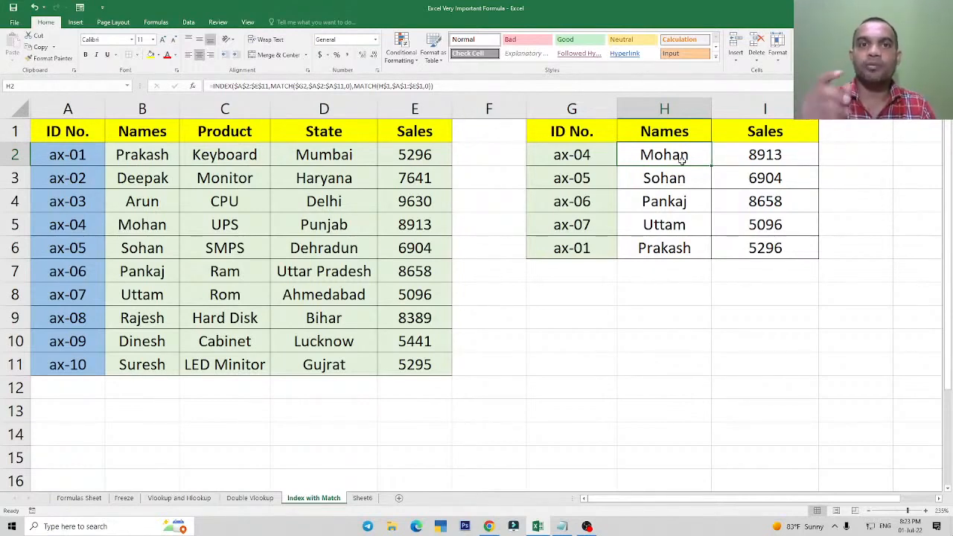
pyautogui.click(123, 498)
pyautogui.moveTo(552, 254); pyautogui.dragTo(745, 394)
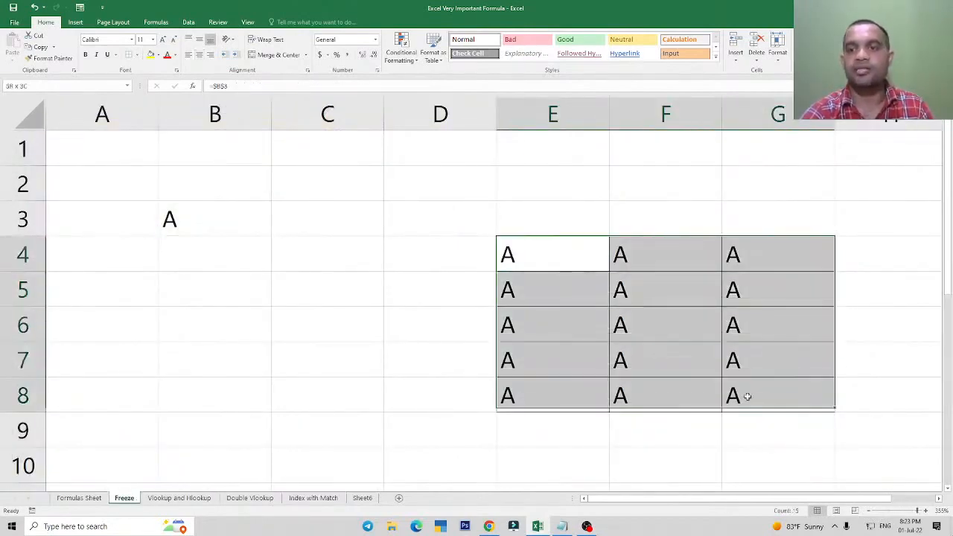
pyautogui.click(313, 498)
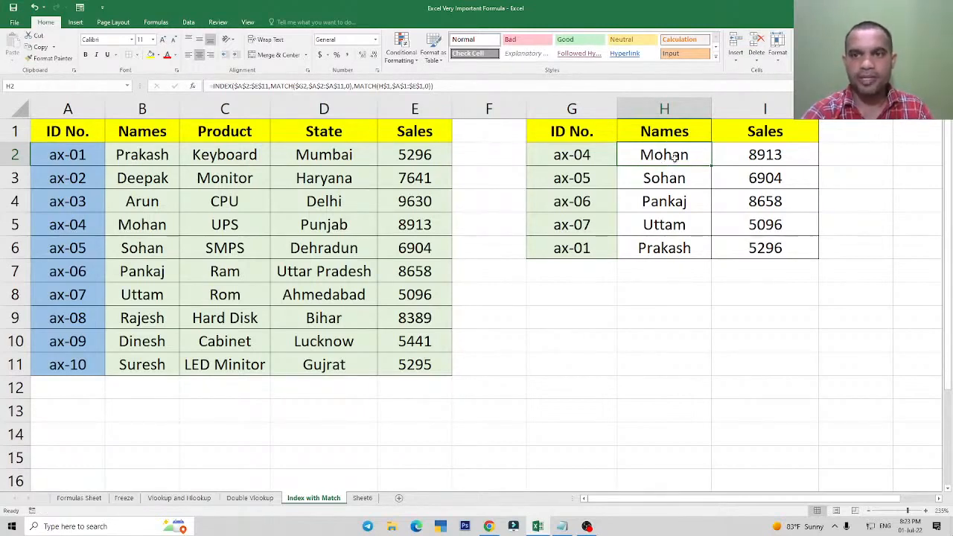
pyautogui.doubleClick(673, 156)
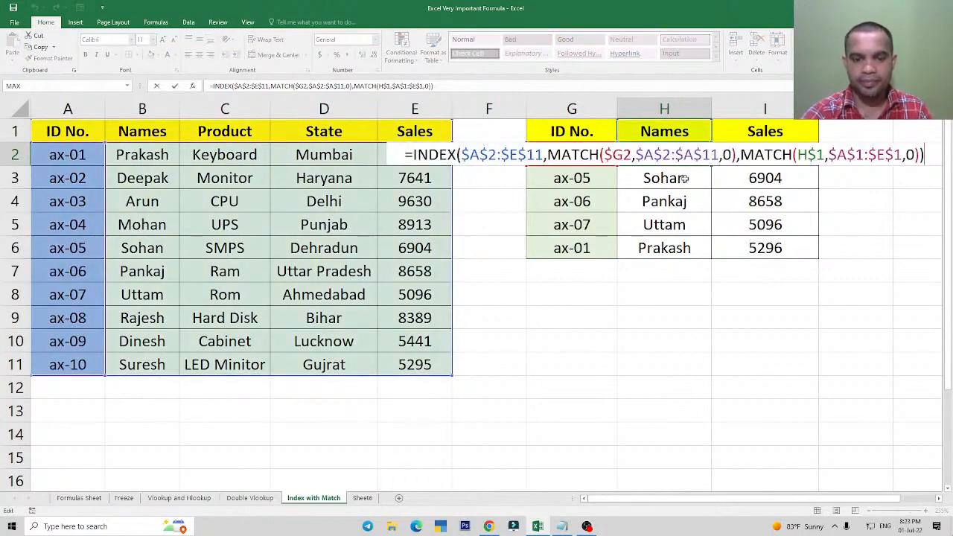
pyautogui.press('Escape')
pyautogui.click(685, 214)
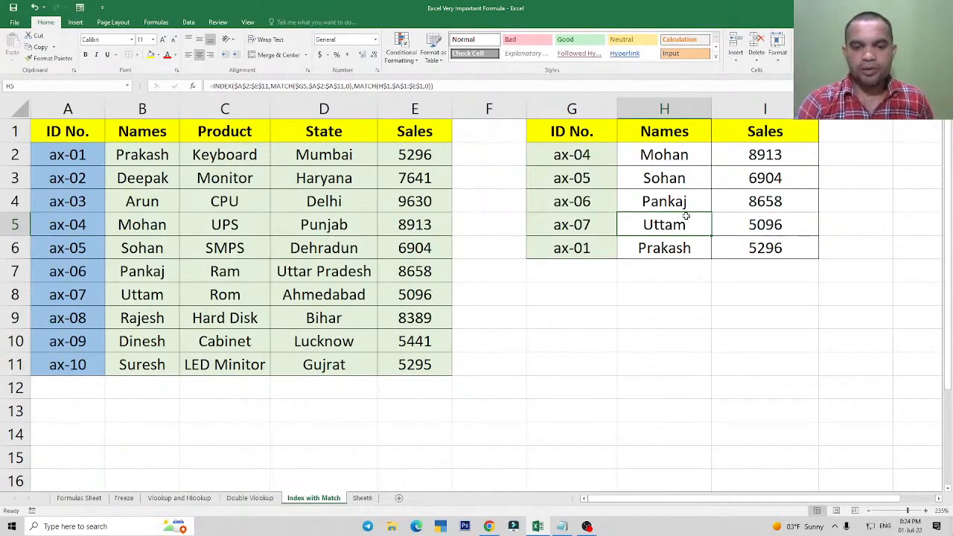
pyautogui.click(683, 163)
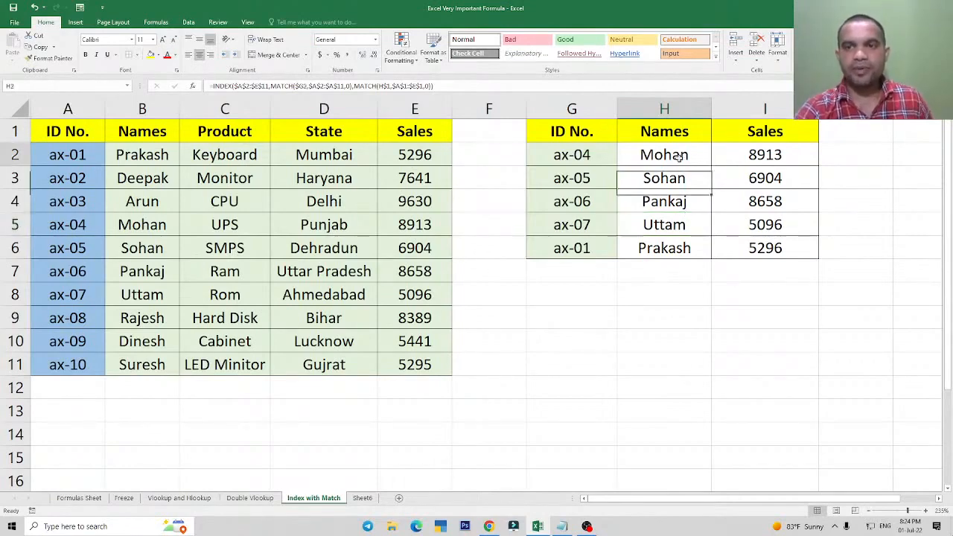
pyautogui.doubleClick(675, 165)
pyautogui.press('Escape')
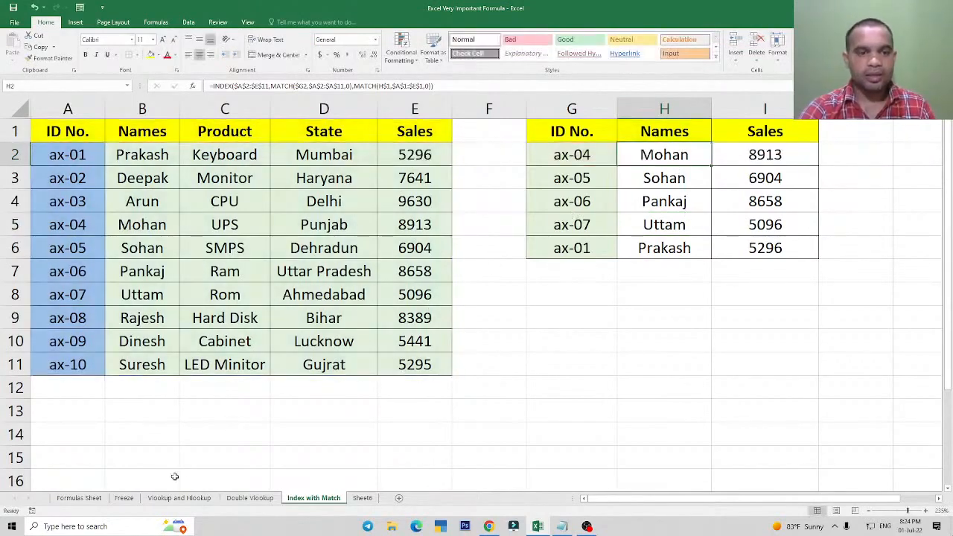
# Look over the formula list on Formulas Sheet and the other practice sheets, returning to Index with Match.
pyautogui.click(83, 501)
pyautogui.moveTo(108, 227); pyautogui.dragTo(174, 360)
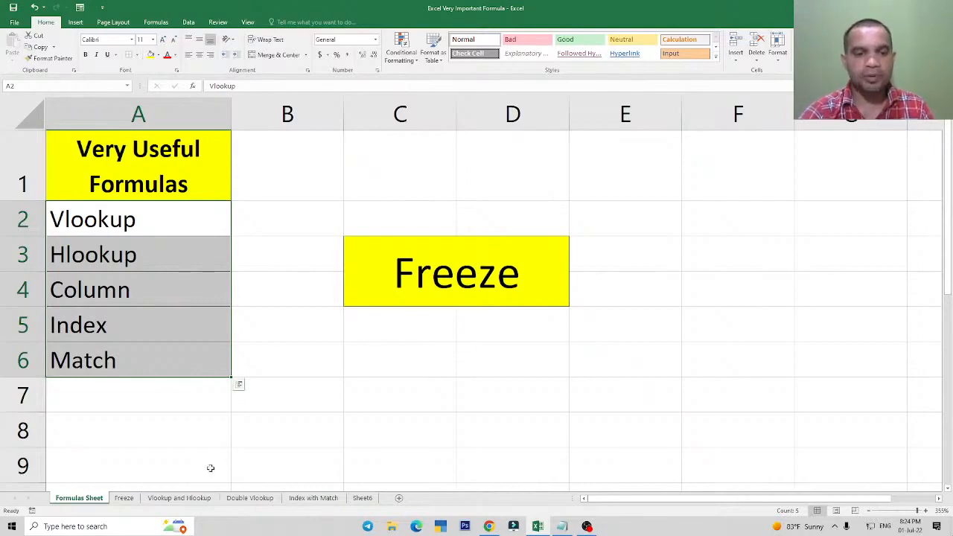
pyautogui.click(322, 498)
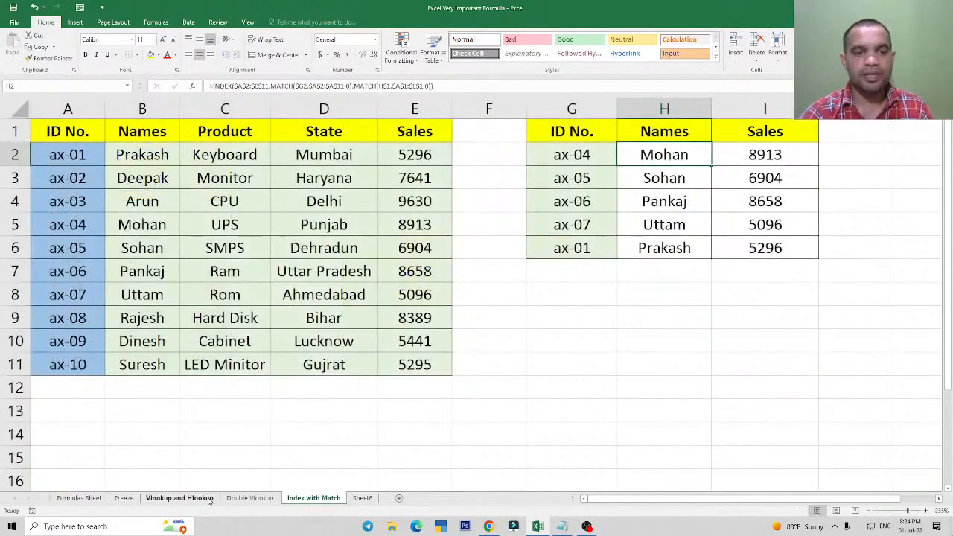
pyautogui.click(125, 499)
pyautogui.click(312, 498)
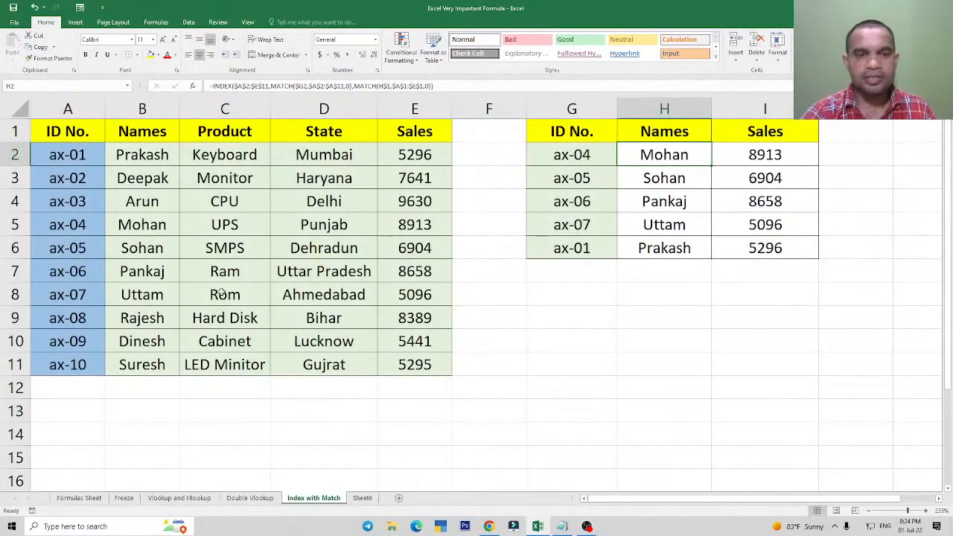
pyautogui.click(362, 499)
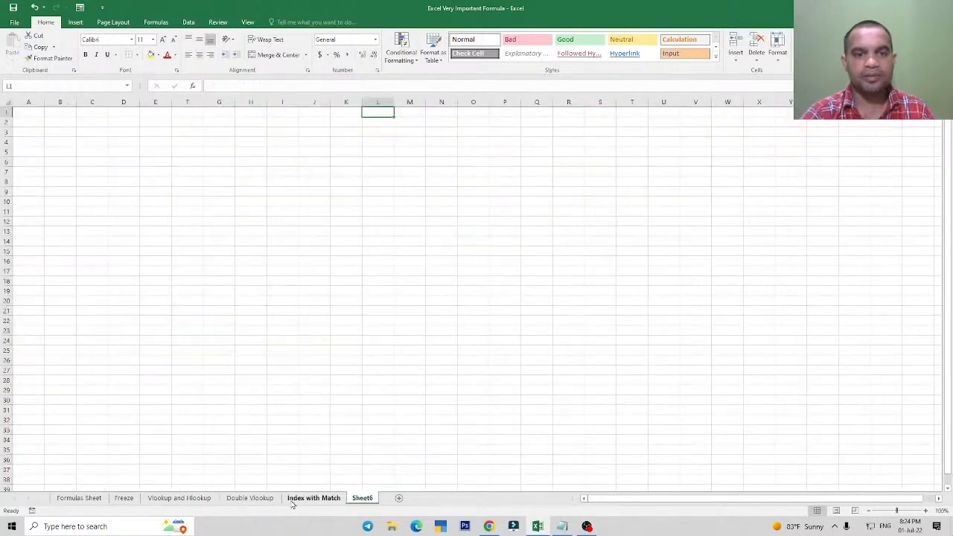
pyautogui.click(249, 498)
pyautogui.click(313, 498)
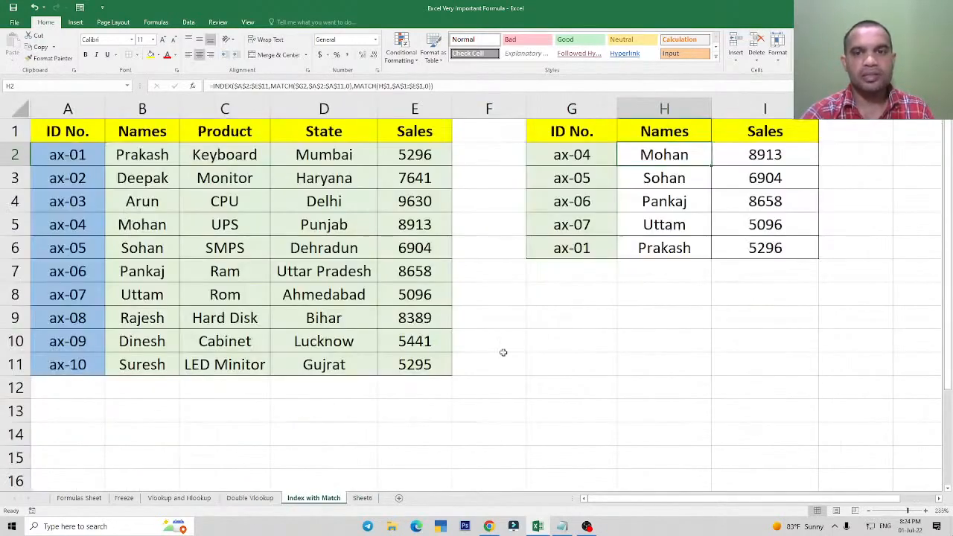
# Start an INDEX formula in G10 with the range G2:I6 as its array.
pyautogui.click(583, 349)
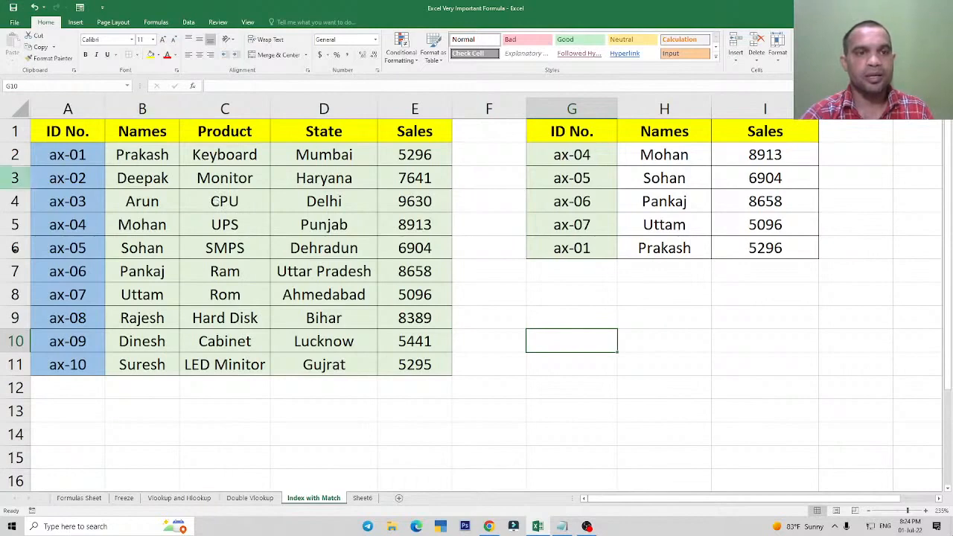
pyautogui.click(318, 254)
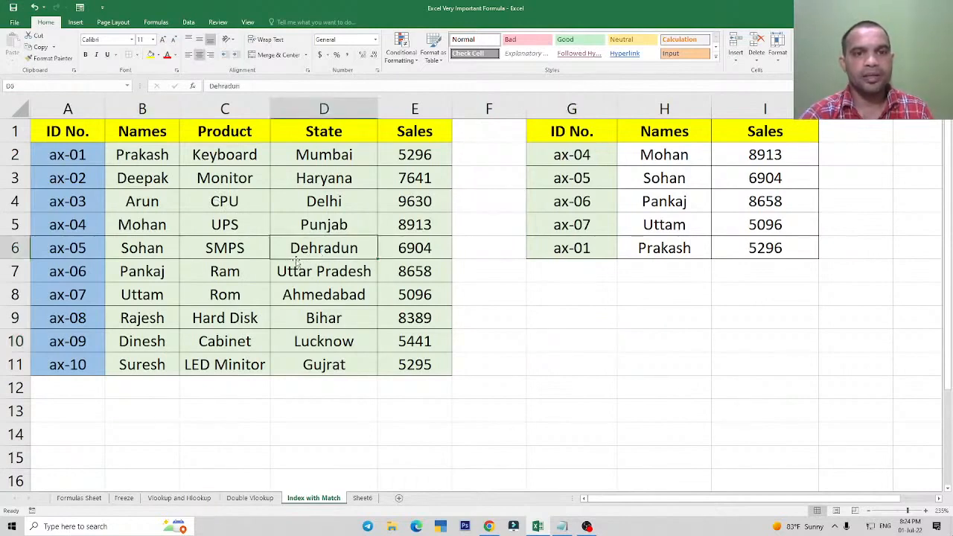
pyautogui.click(630, 339)
pyautogui.click(571, 348)
pyautogui.write('=inde')
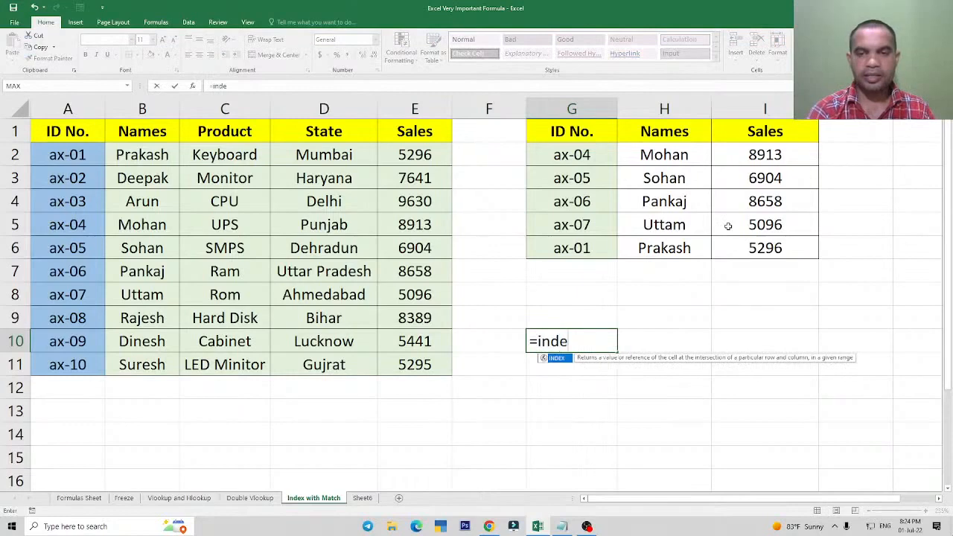
pyautogui.press('Tab')
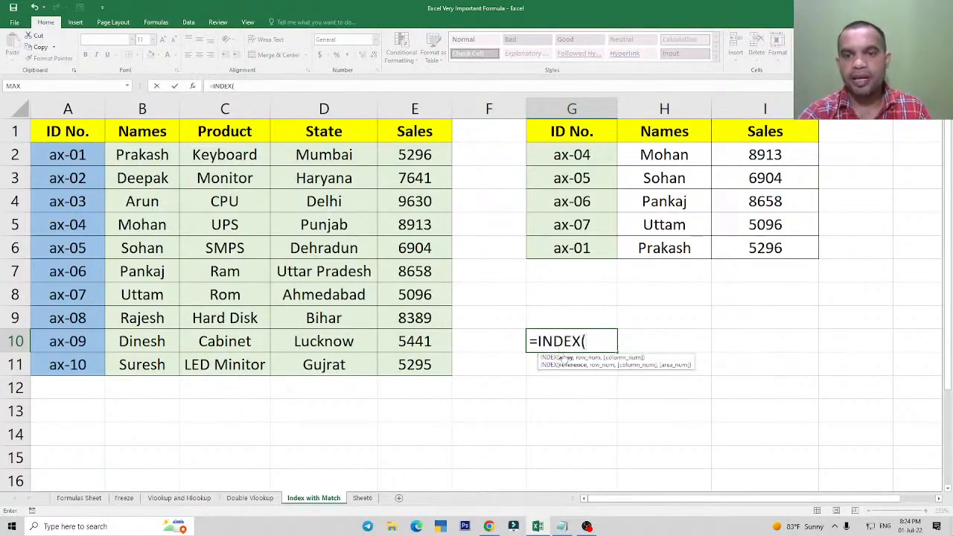
pyautogui.moveTo(569, 154); pyautogui.dragTo(763, 249)
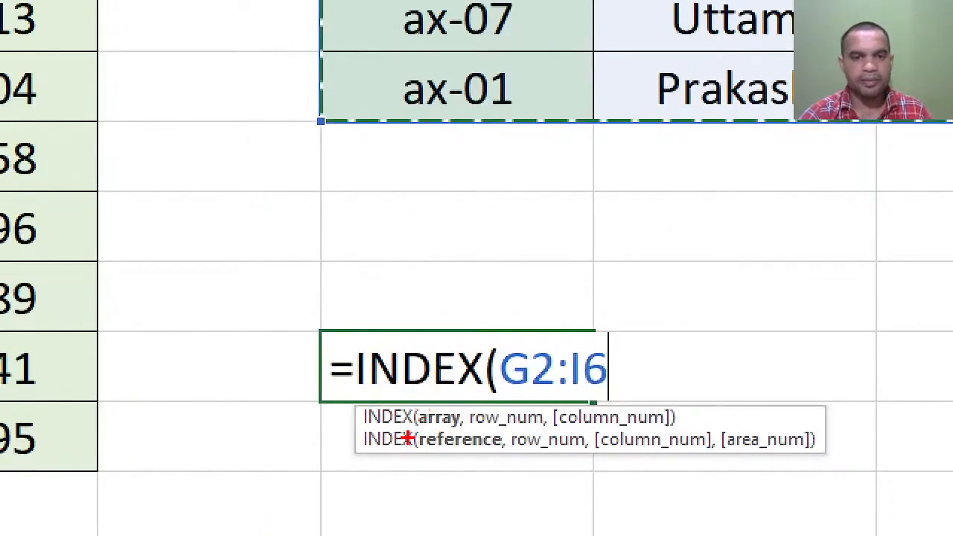
pyautogui.moveTo(387, 434)
pyautogui.mouseDown()
pyautogui.moveTo(396, 444)
pyautogui.moveTo(439, 401)
pyautogui.moveTo(470, 428)
pyautogui.moveTo(533, 392)
pyautogui.mouseUp()
pyautogui.moveTo(574, 428); pyautogui.dragTo(644, 385)
pyautogui.press('Escape')
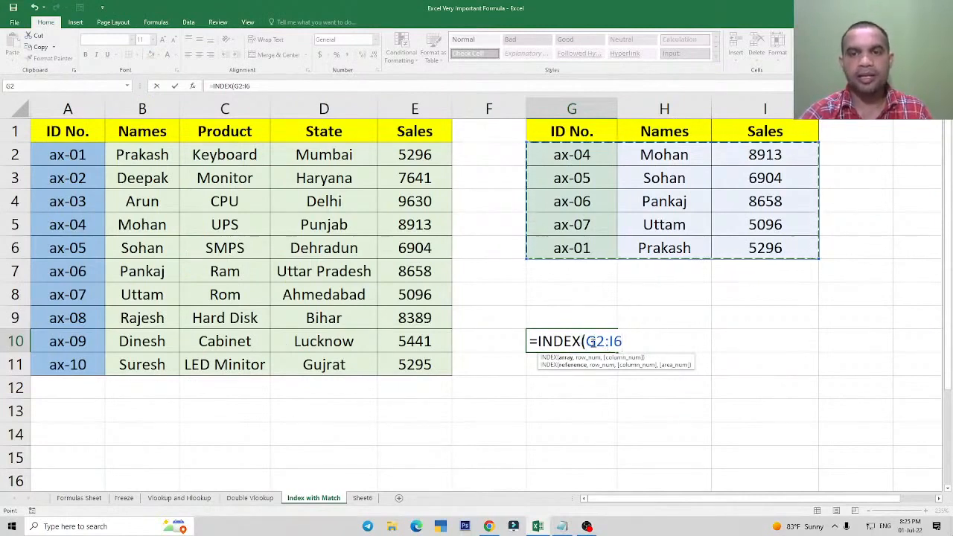
# Complete G10's INDEX formula with row number 4 and column number 3, and compare its result with cell I5.
pyautogui.write(',')
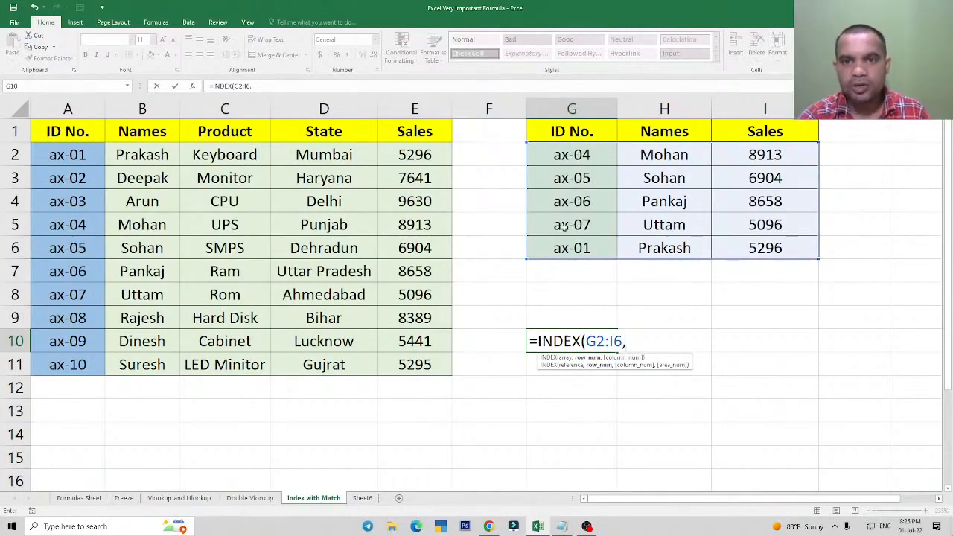
pyautogui.write('4')
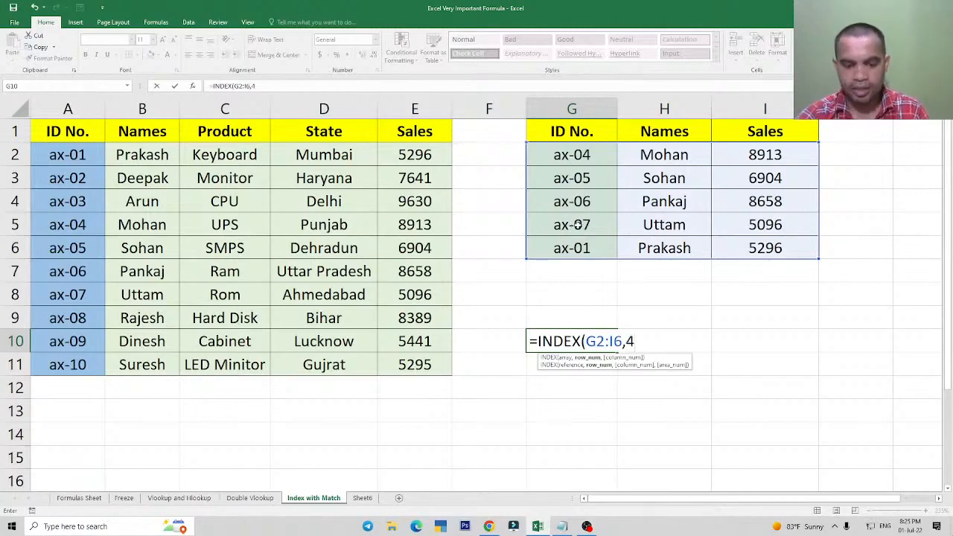
pyautogui.write(',')
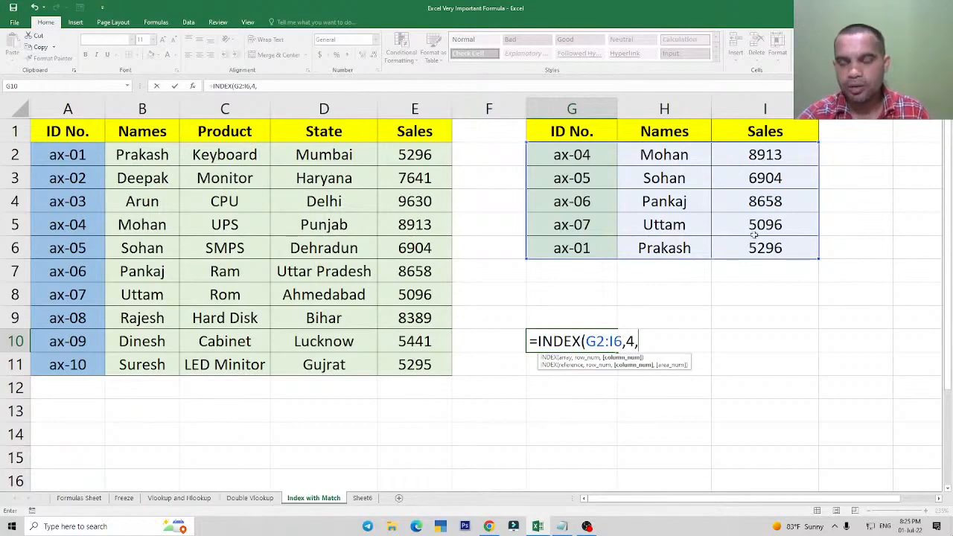
pyautogui.write('3')
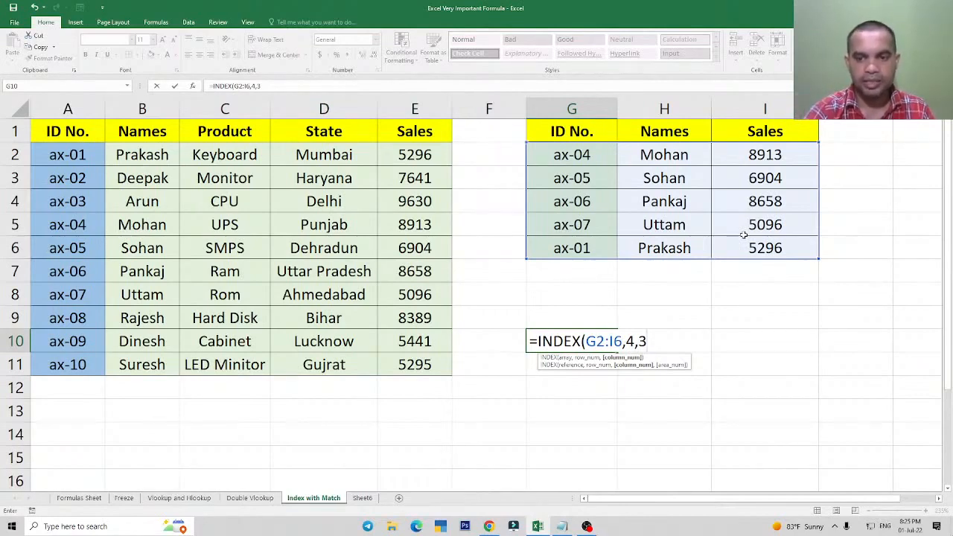
pyautogui.write(')')
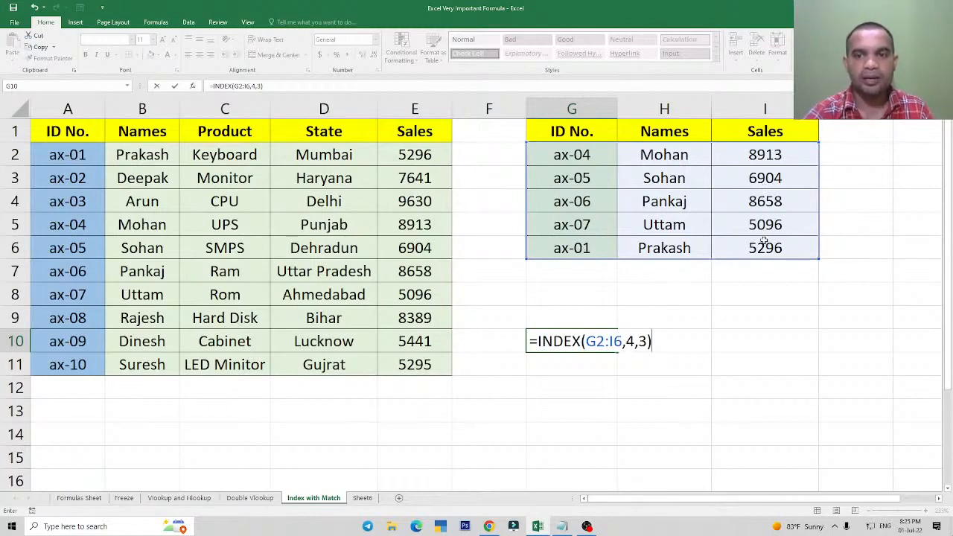
pyautogui.press('Return')
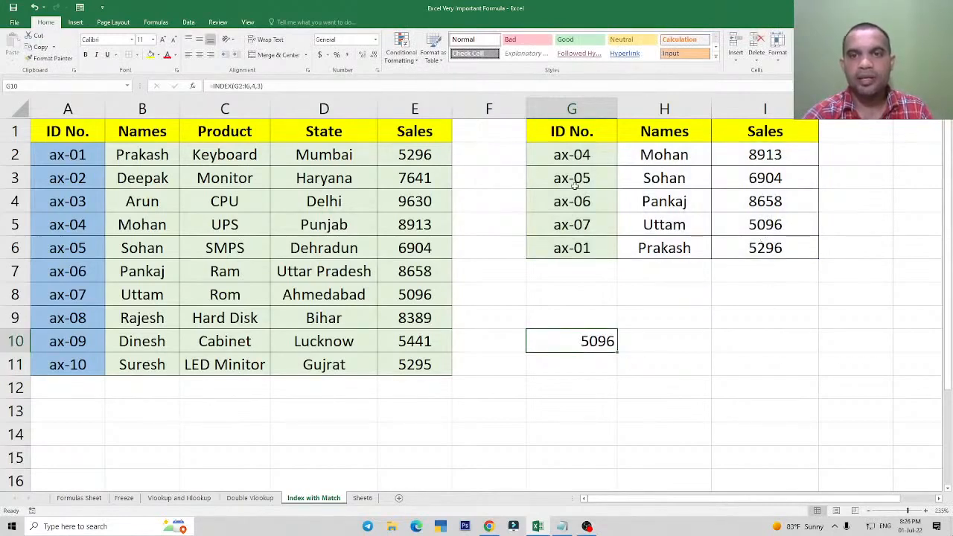
pyautogui.click(572, 228)
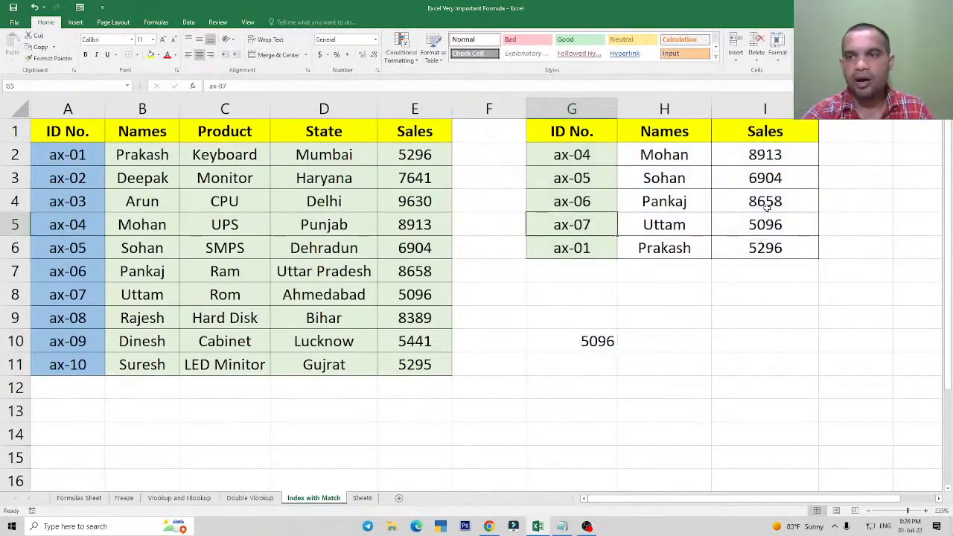
pyautogui.click(754, 225)
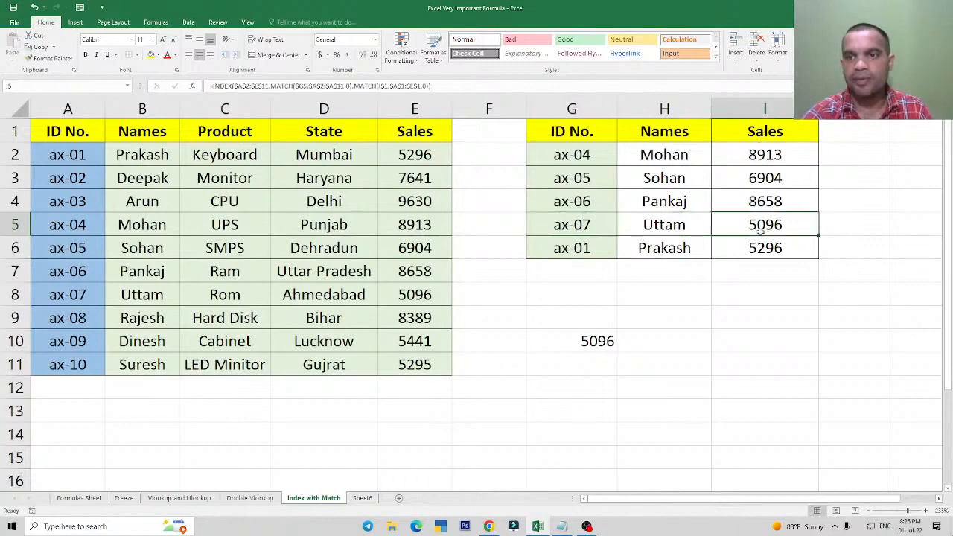
pyautogui.click(585, 339)
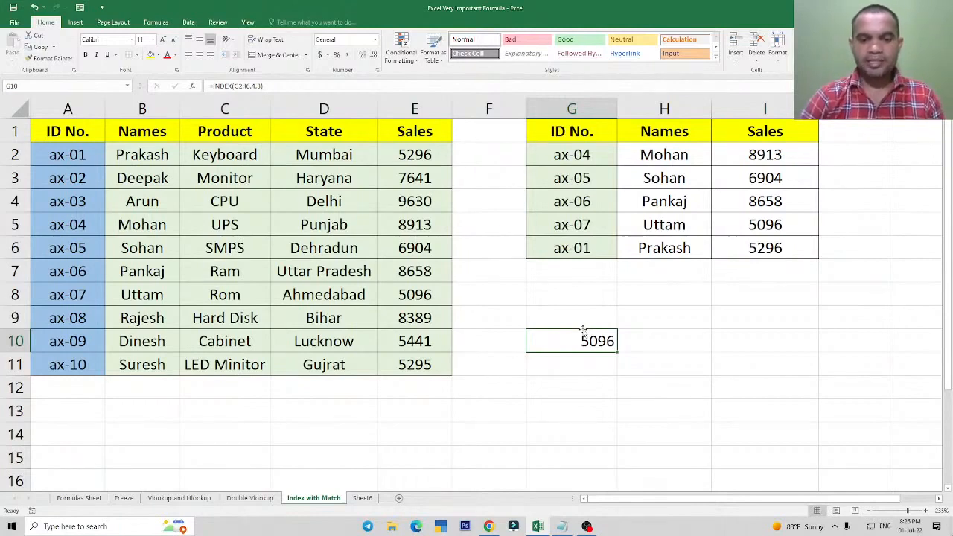
# Enter the sample lookup text "bihar" in cell G12.
pyautogui.moveTo(566, 396); pyautogui.dragTo(616, 374)
pyautogui.click(702, 351)
pyautogui.click(685, 386)
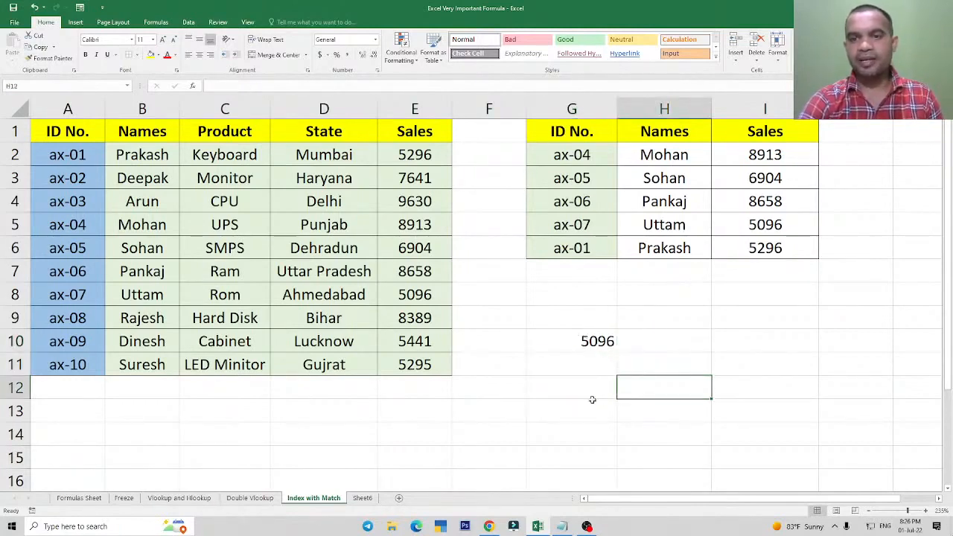
pyautogui.click(568, 385)
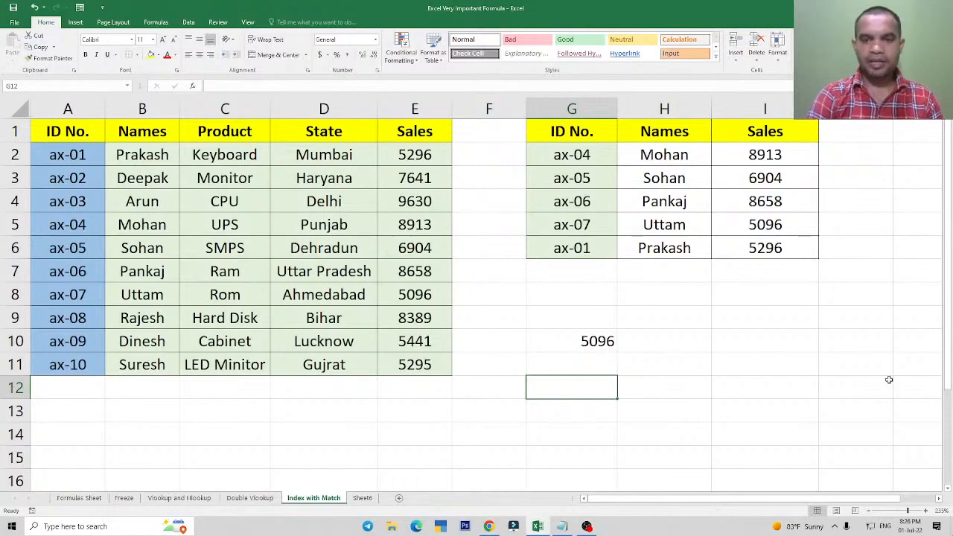
pyautogui.click(700, 387)
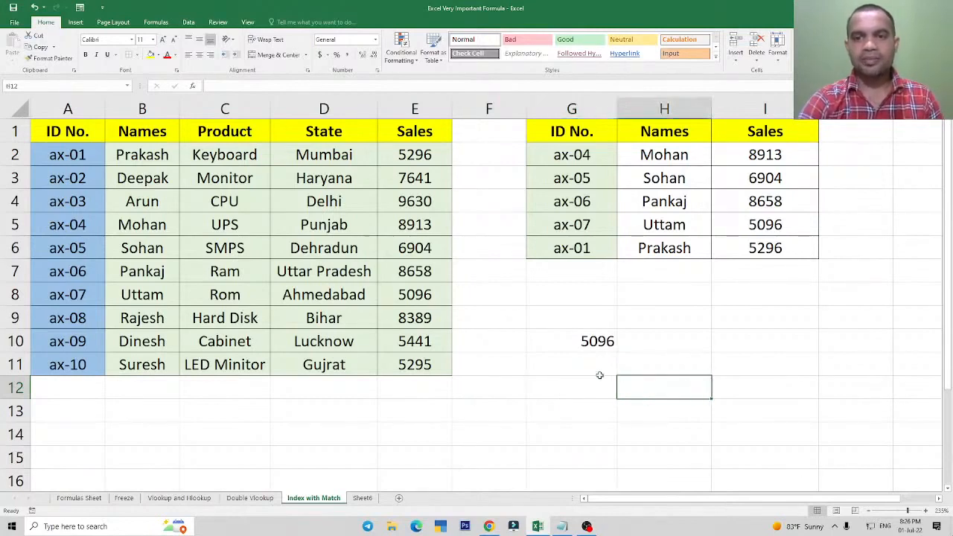
pyautogui.click(586, 393)
pyautogui.write('bihar')
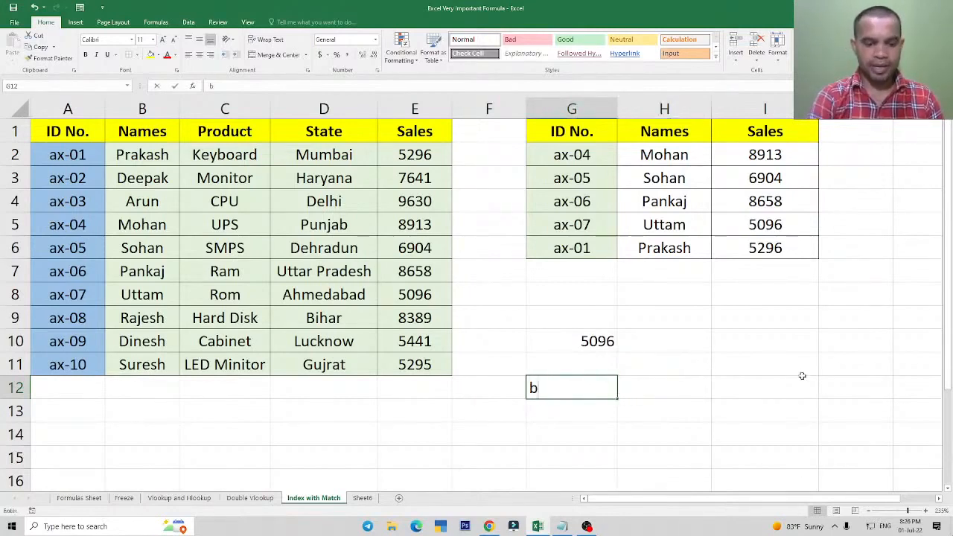
pyautogui.press('Return')
pyautogui.press('Up')
pyautogui.press('Right')
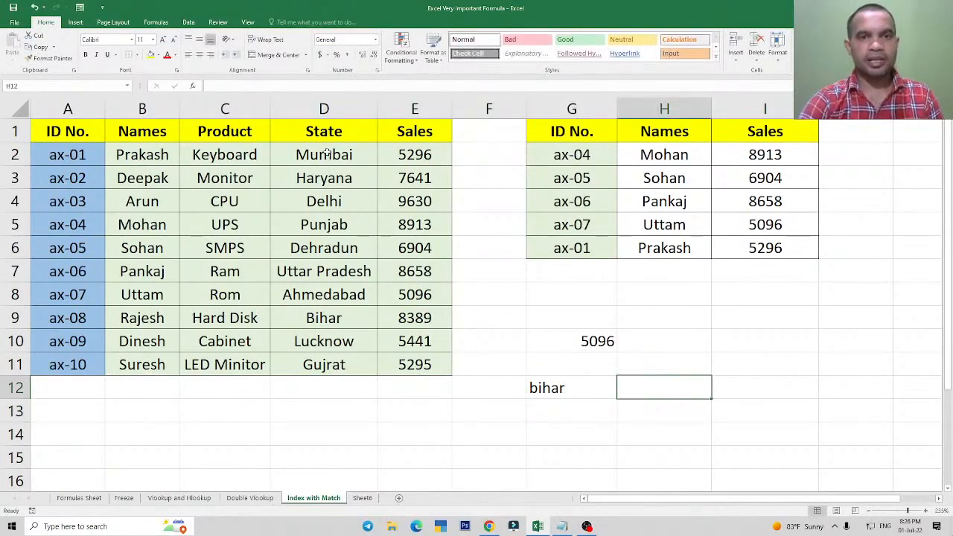
# Enter a MATCH formula in H12 that finds G12's value in the State range D2:D11 with exact match type 0.
pyautogui.moveTo(326, 152); pyautogui.dragTo(325, 365)
pyautogui.click(678, 385)
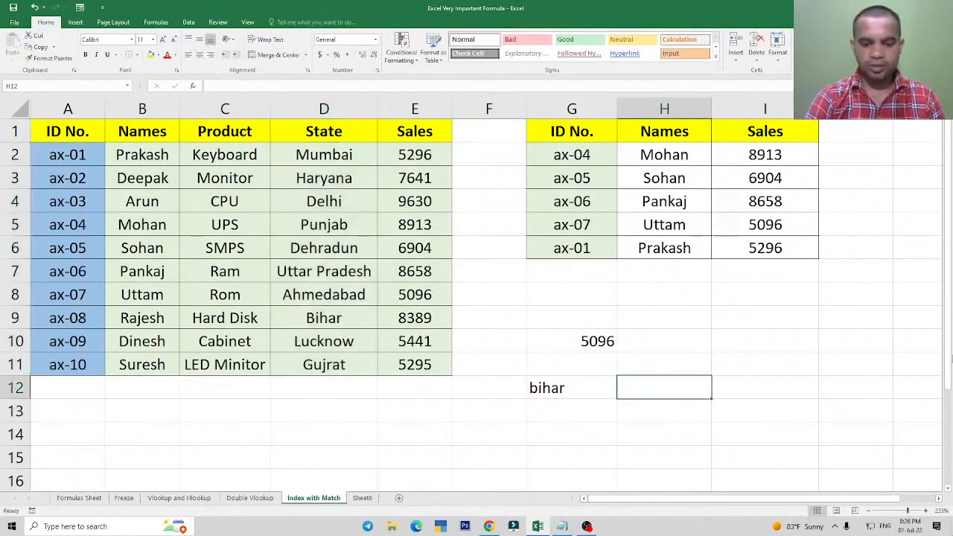
pyautogui.write('=match')
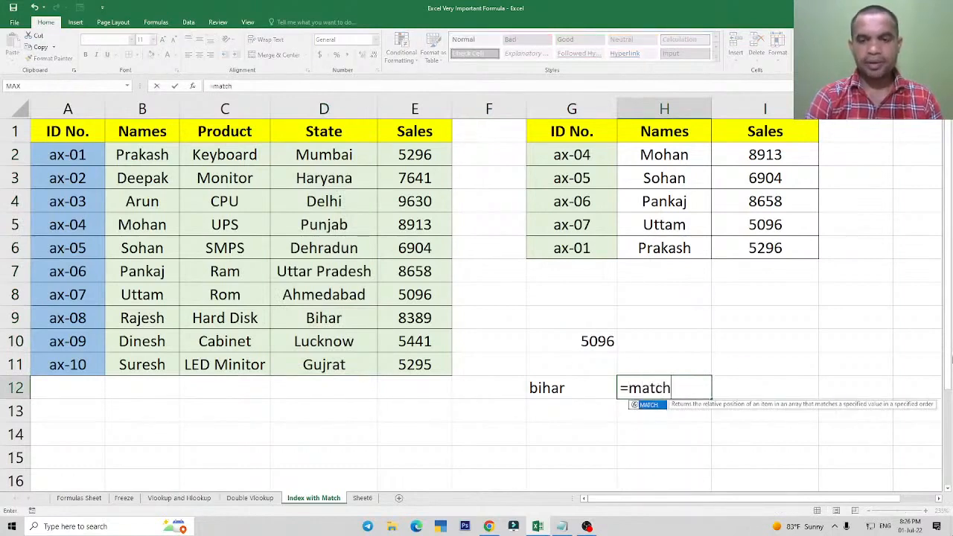
pyautogui.press('Tab')
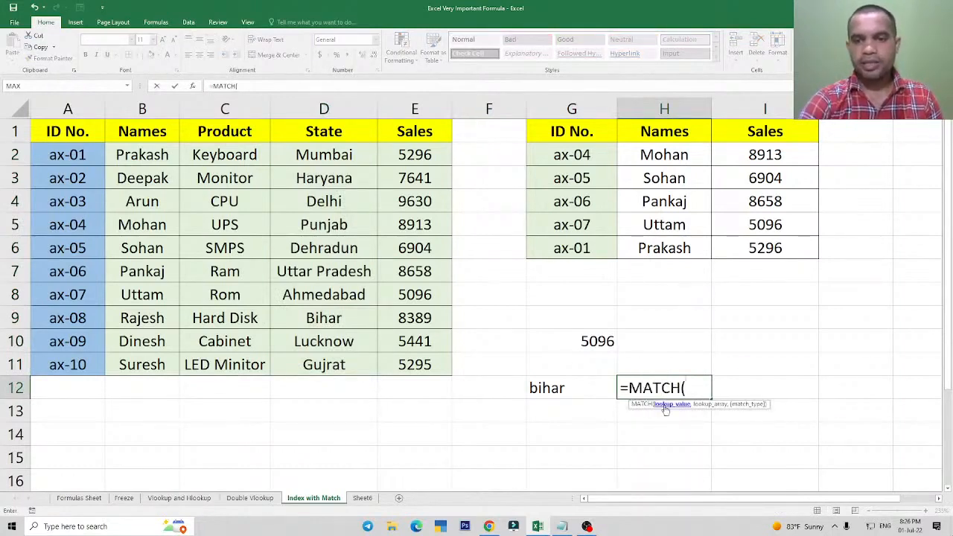
pyautogui.click(560, 393)
pyautogui.write(',')
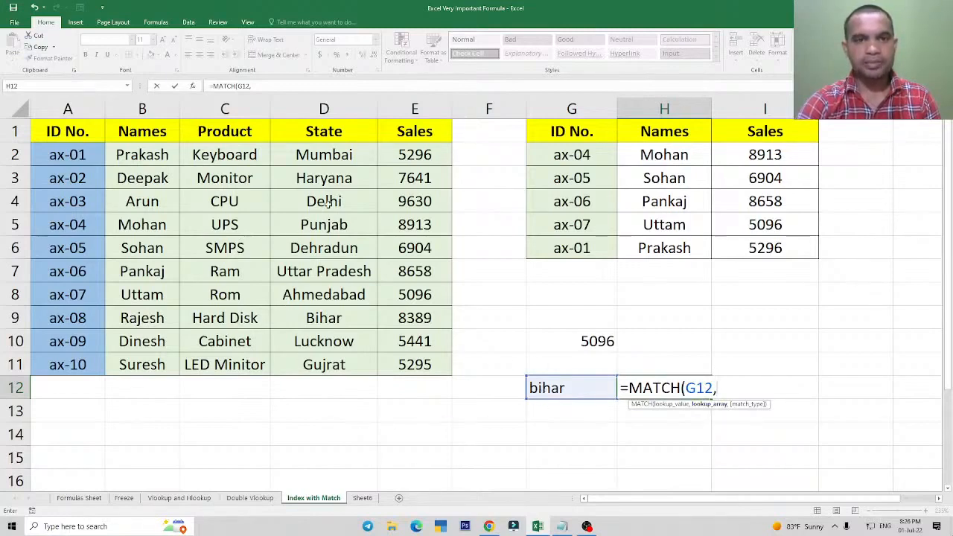
pyautogui.moveTo(326, 151); pyautogui.dragTo(335, 362)
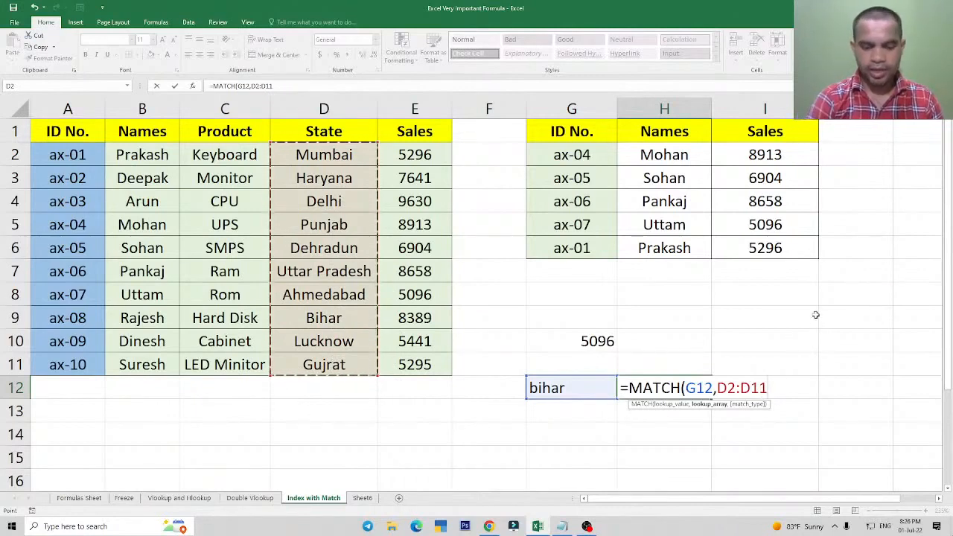
pyautogui.write(',0')
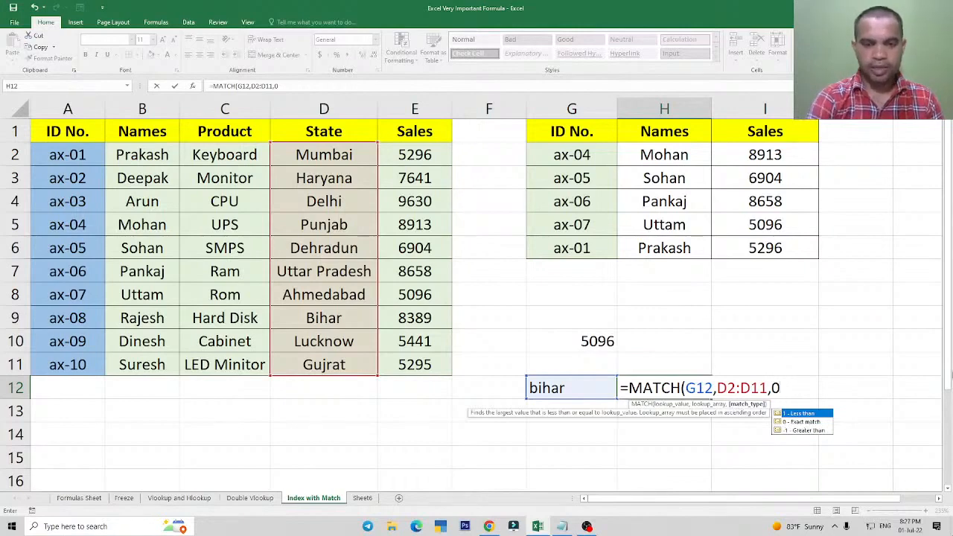
pyautogui.write(')')
pyautogui.press('Return')
pyautogui.press('Up')
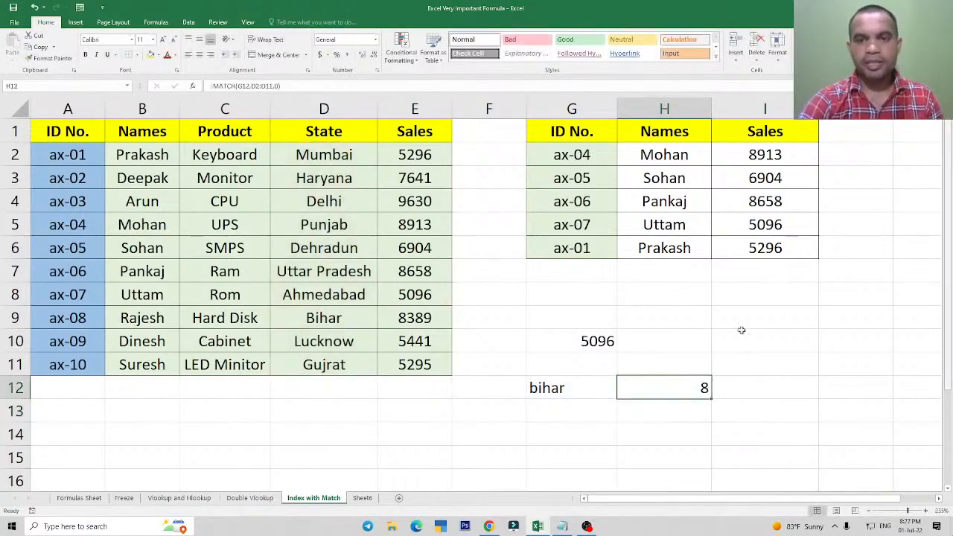
# Count down the State column from Mumbai to Bihar to check the position given by H12's MATCH formula.
pyautogui.click(566, 395)
pyautogui.click(683, 392)
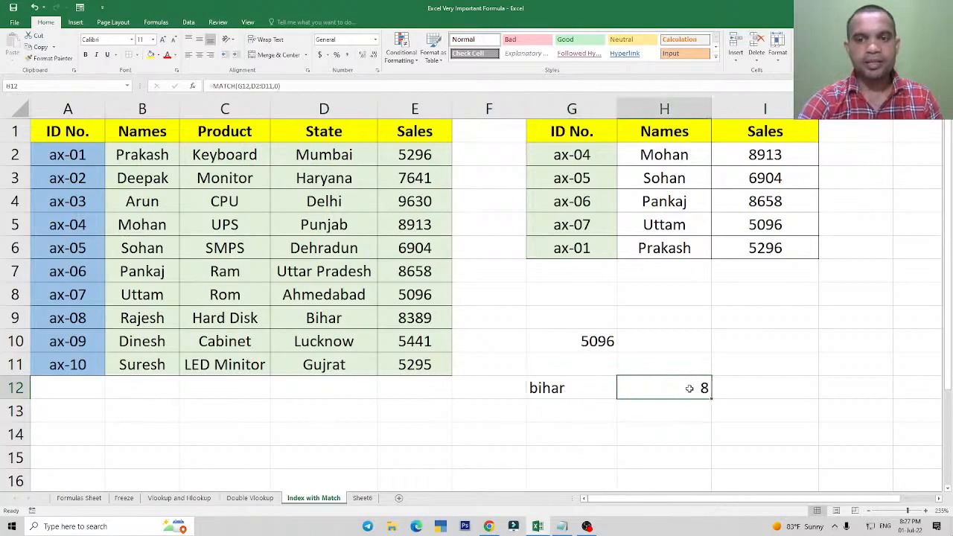
pyautogui.click(317, 155)
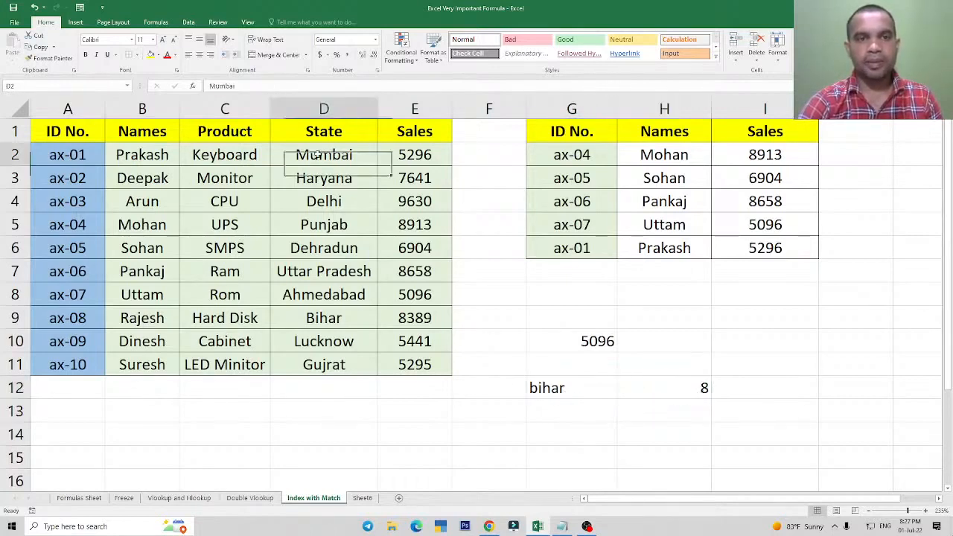
pyautogui.click(316, 179)
pyautogui.click(315, 200)
pyautogui.click(317, 224)
pyautogui.click(323, 248)
pyautogui.click(330, 270)
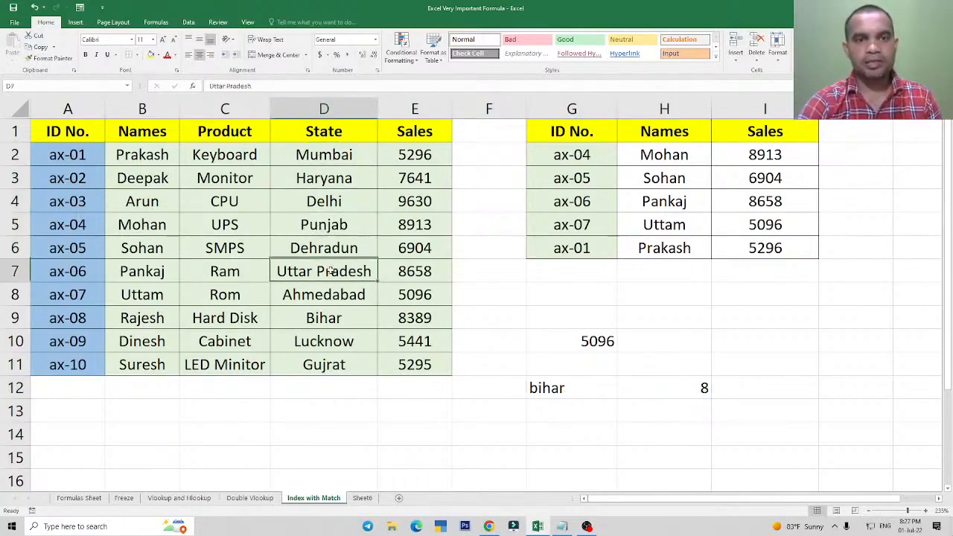
pyautogui.click(327, 295)
pyautogui.click(321, 318)
pyautogui.click(696, 388)
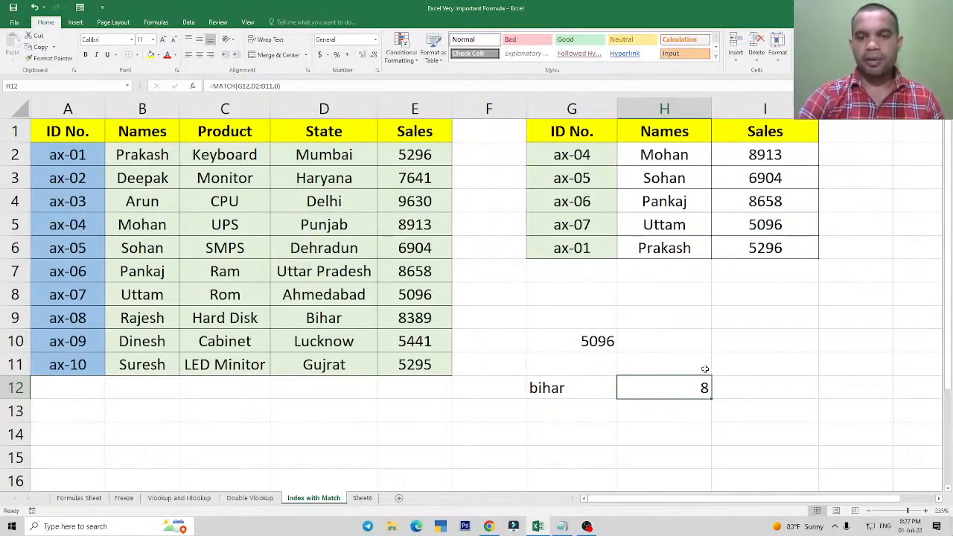
pyautogui.click(371, 251)
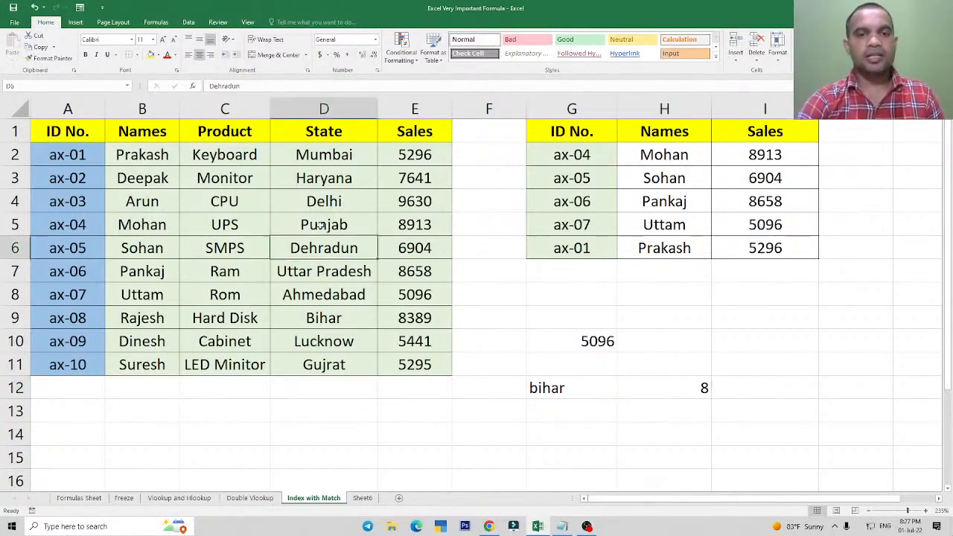
pyautogui.click(319, 219)
pyautogui.click(300, 200)
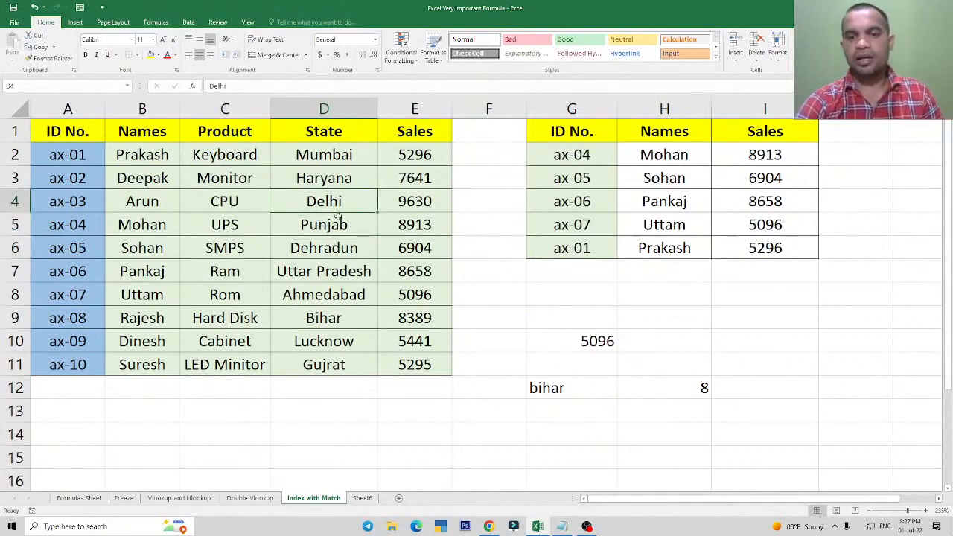
pyautogui.click(194, 187)
pyautogui.moveTo(72, 136); pyautogui.dragTo(145, 182)
pyautogui.click(290, 219)
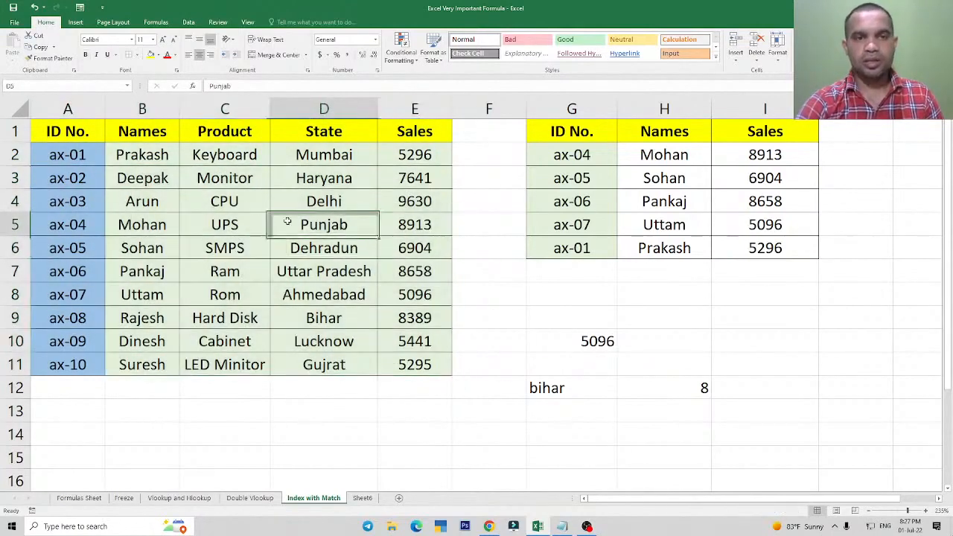